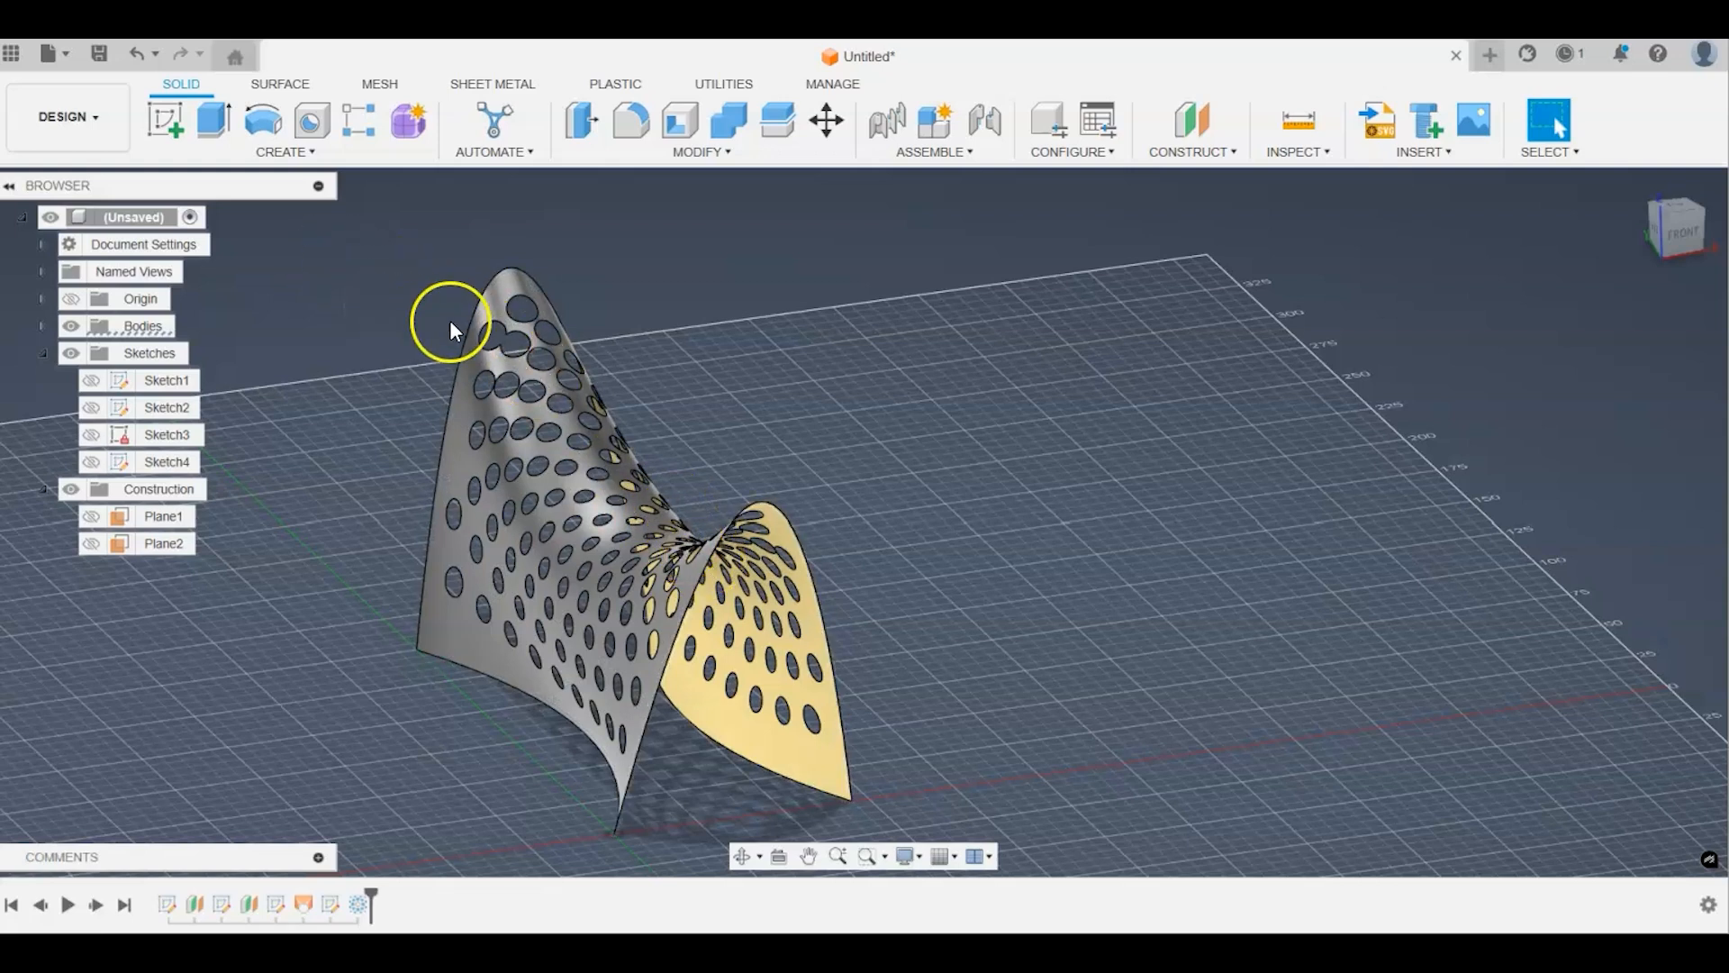
Step: Try the Photo Booth environment on the perforated model and restore the River Rubicon environment
click(921, 856)
mouse_move(956, 716)
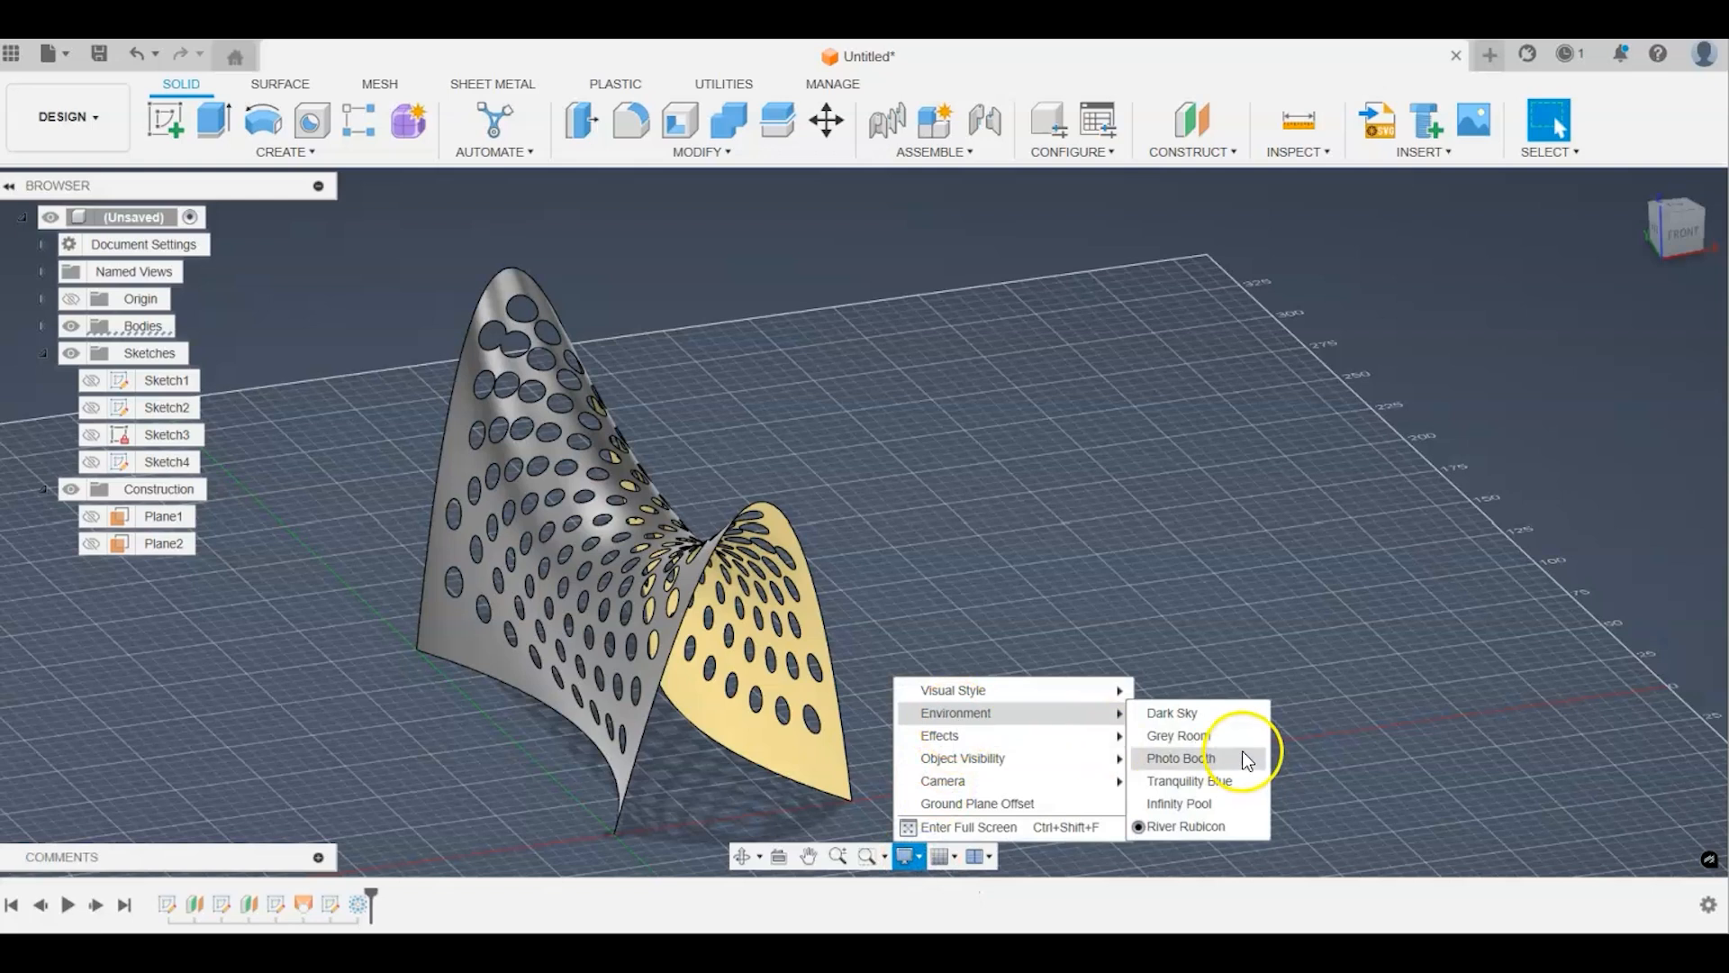
click(1198, 757)
click(910, 855)
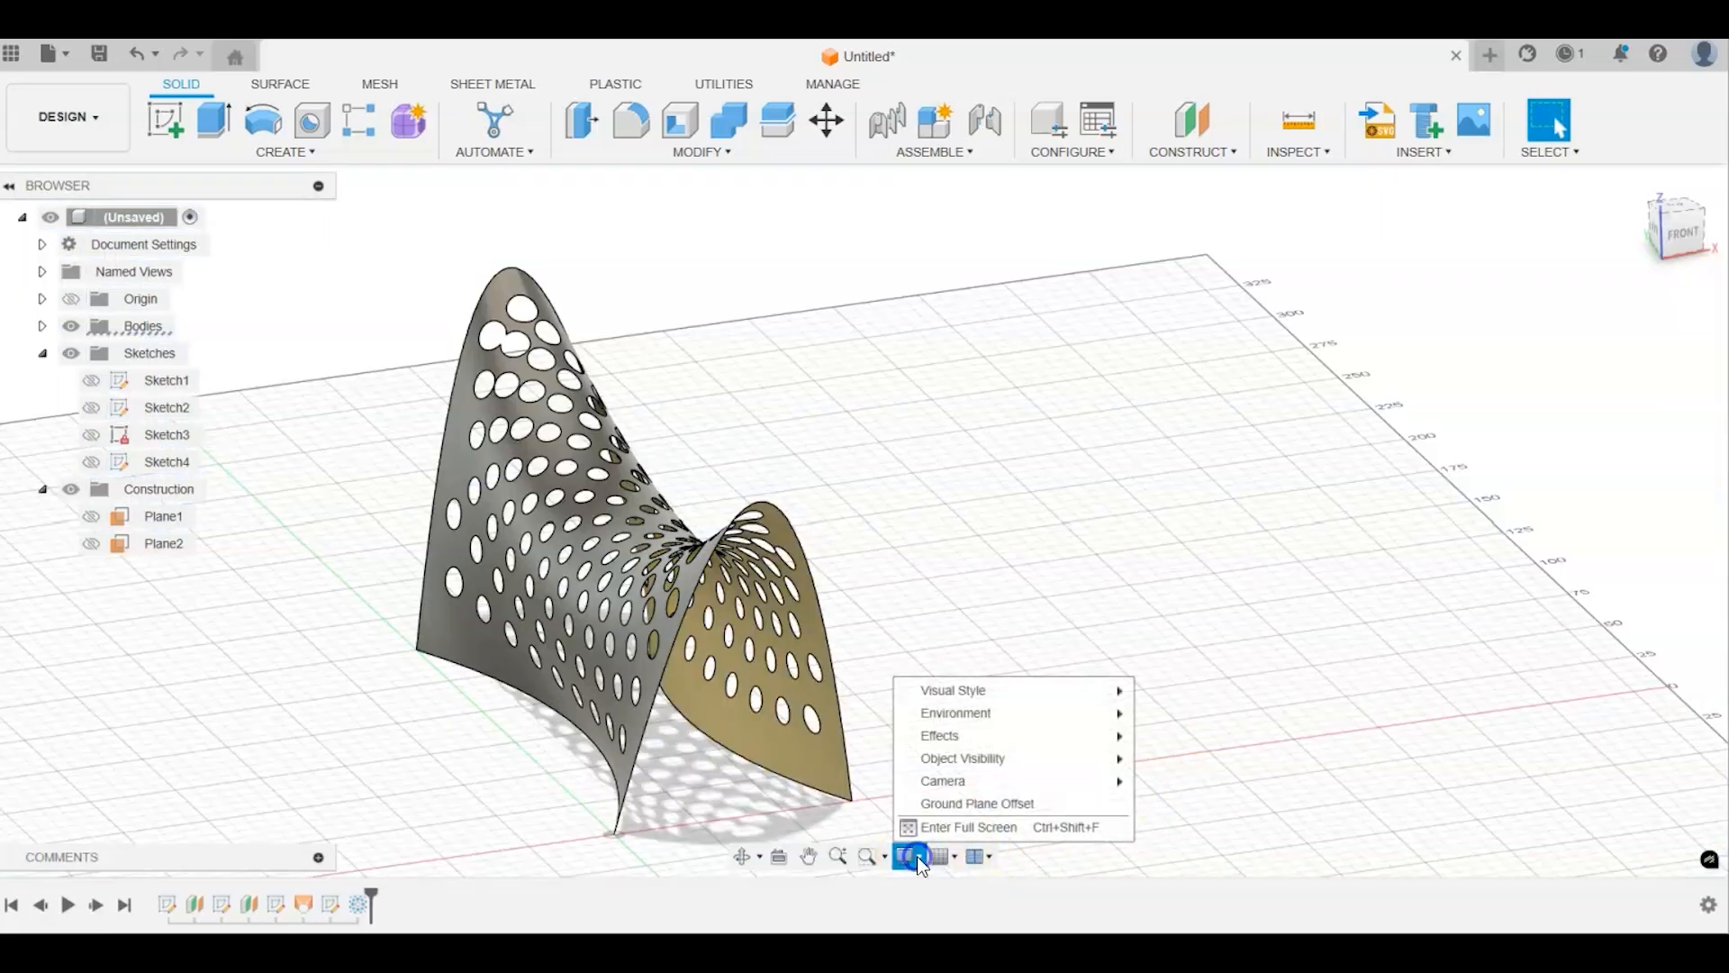
mouse_move(990, 736)
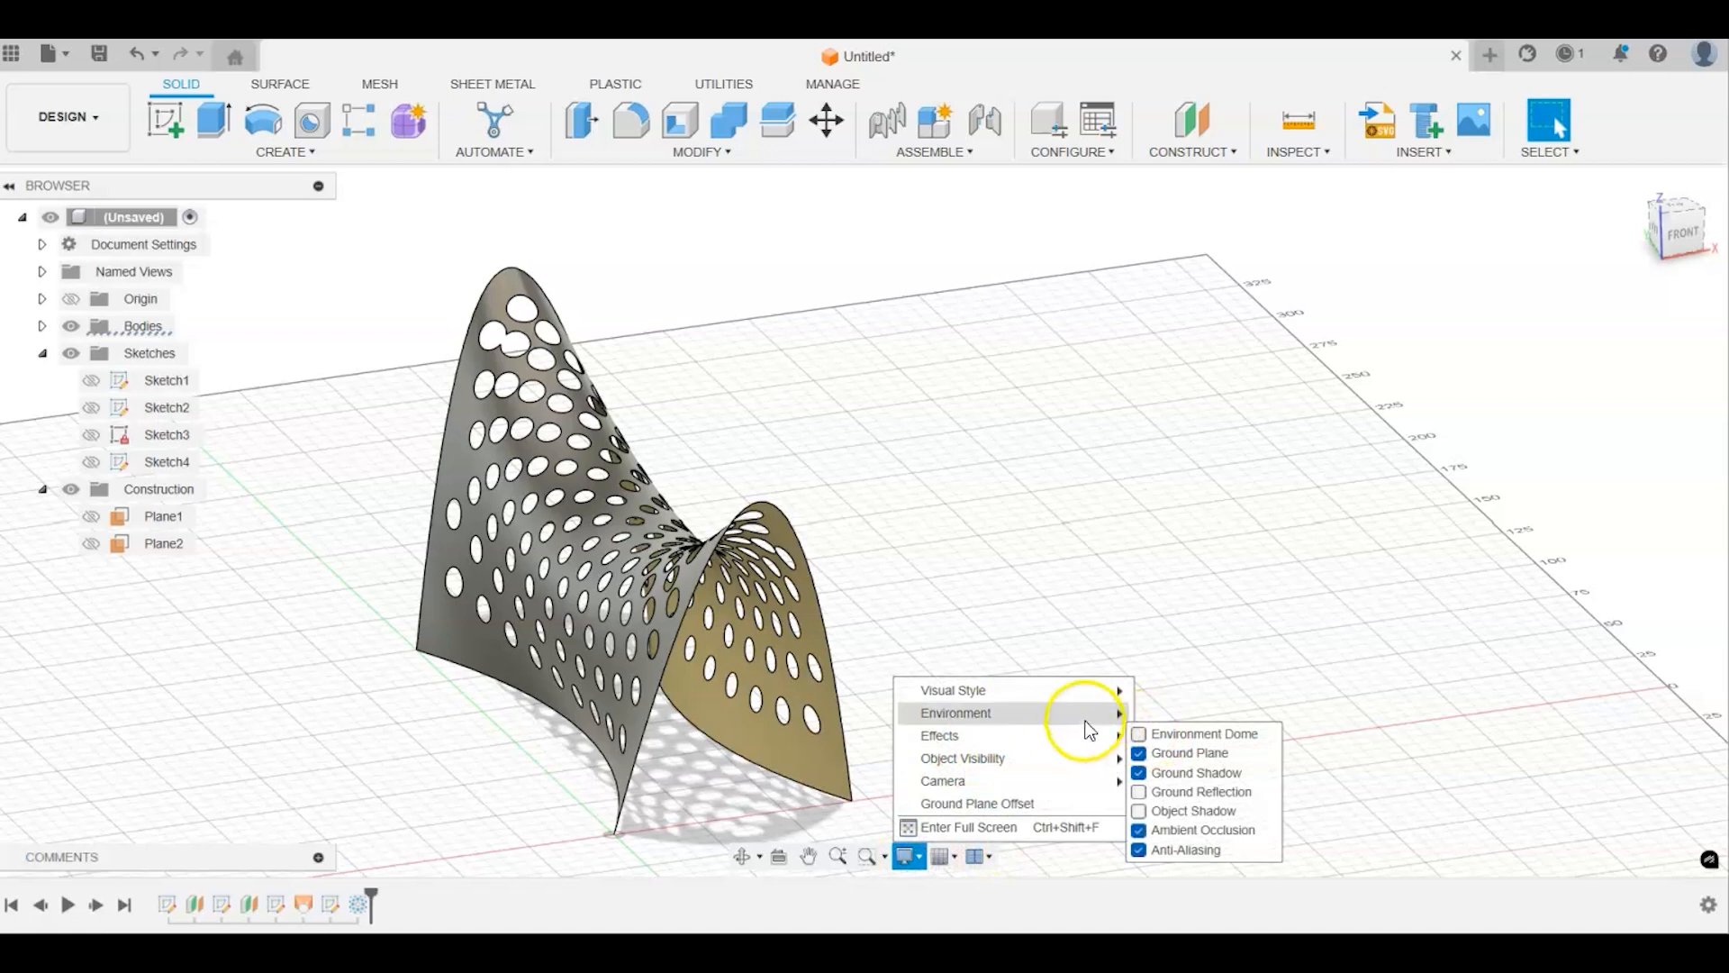
mouse_move(1085, 714)
click(1167, 804)
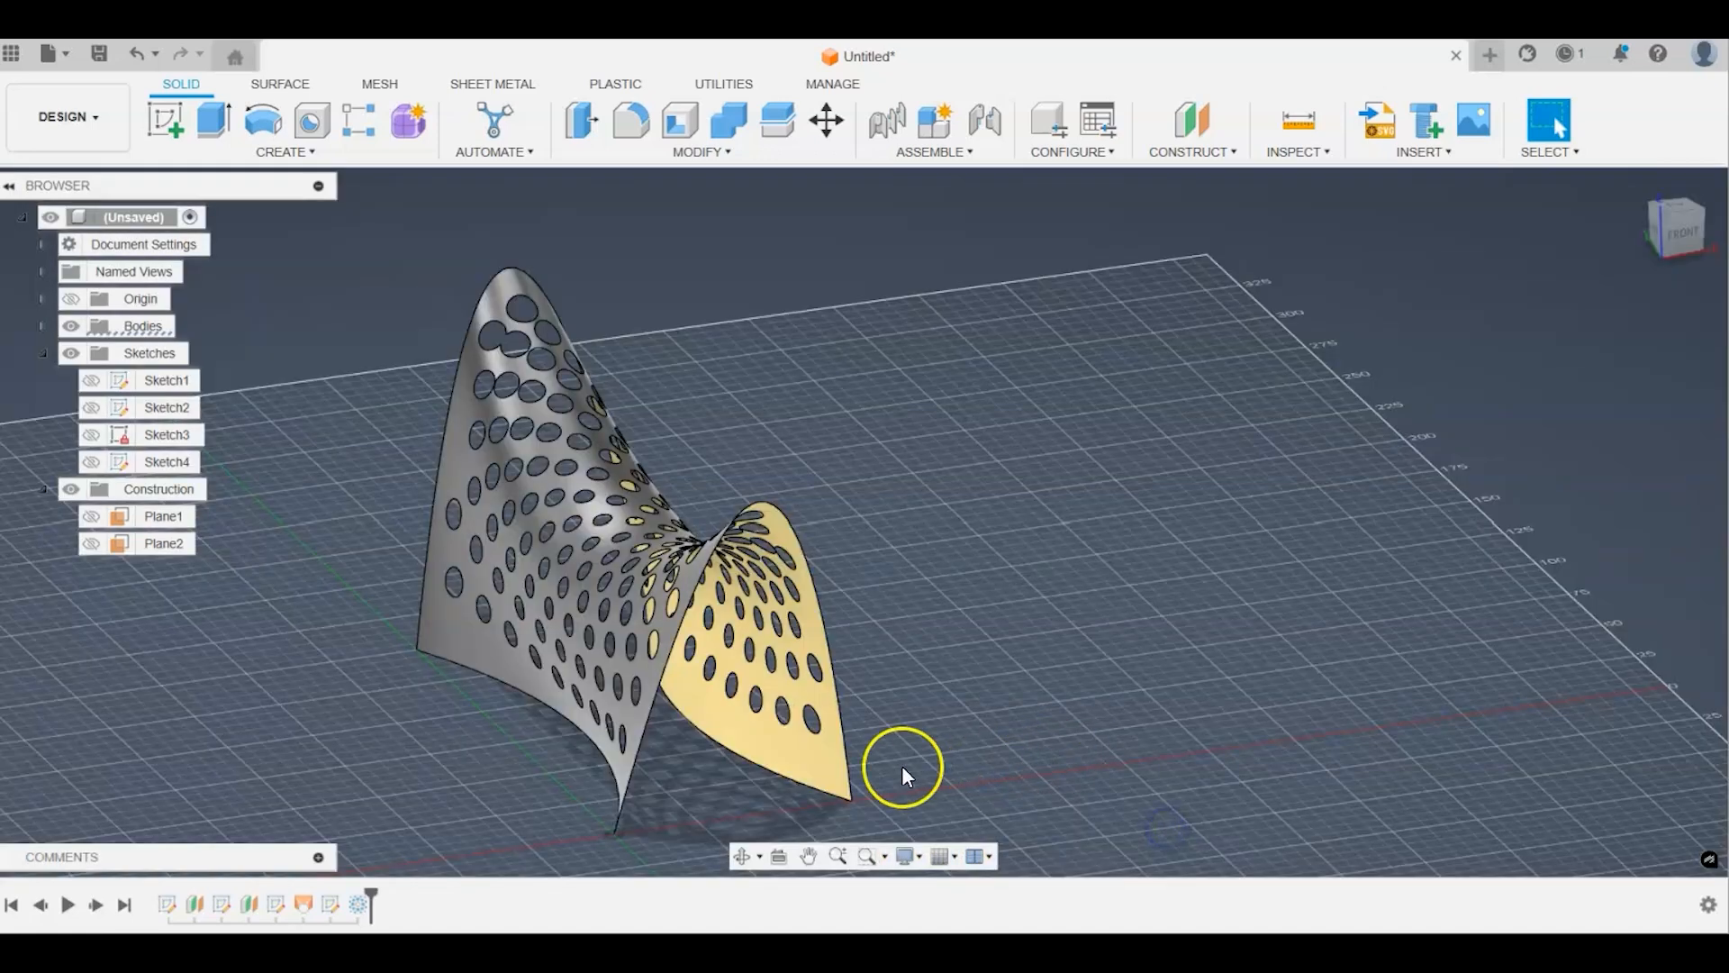
Step: Create a new design and start a sketch on the XZ origin plane
click(1489, 54)
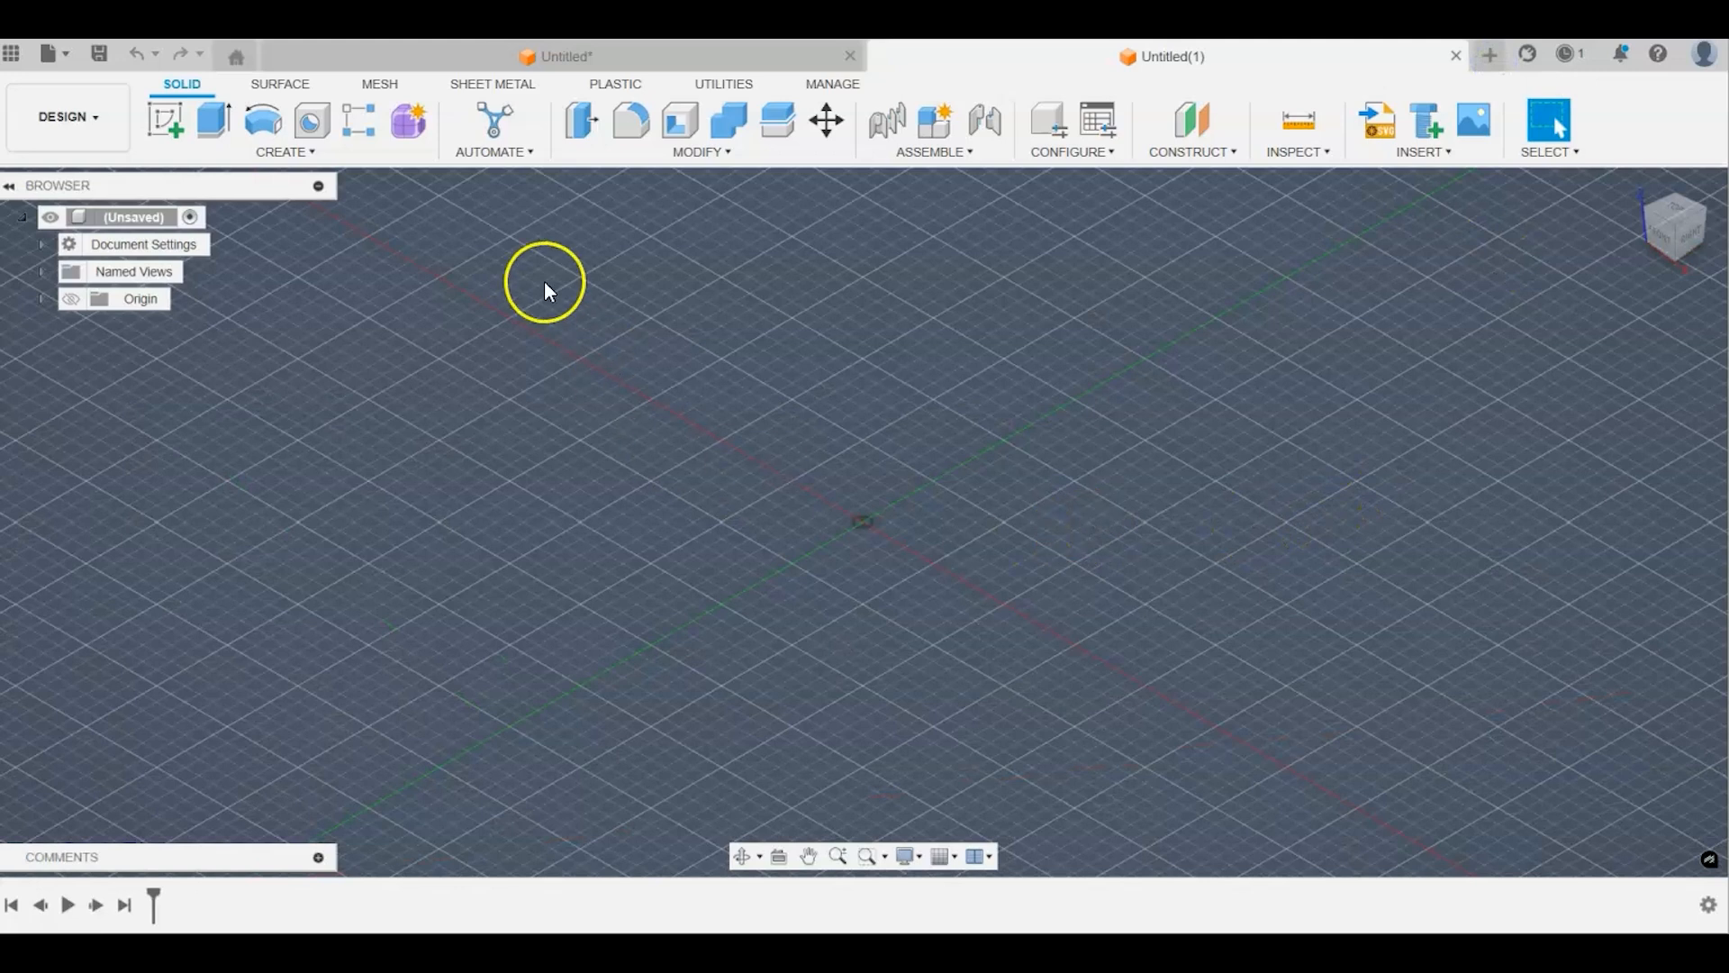
click(165, 120)
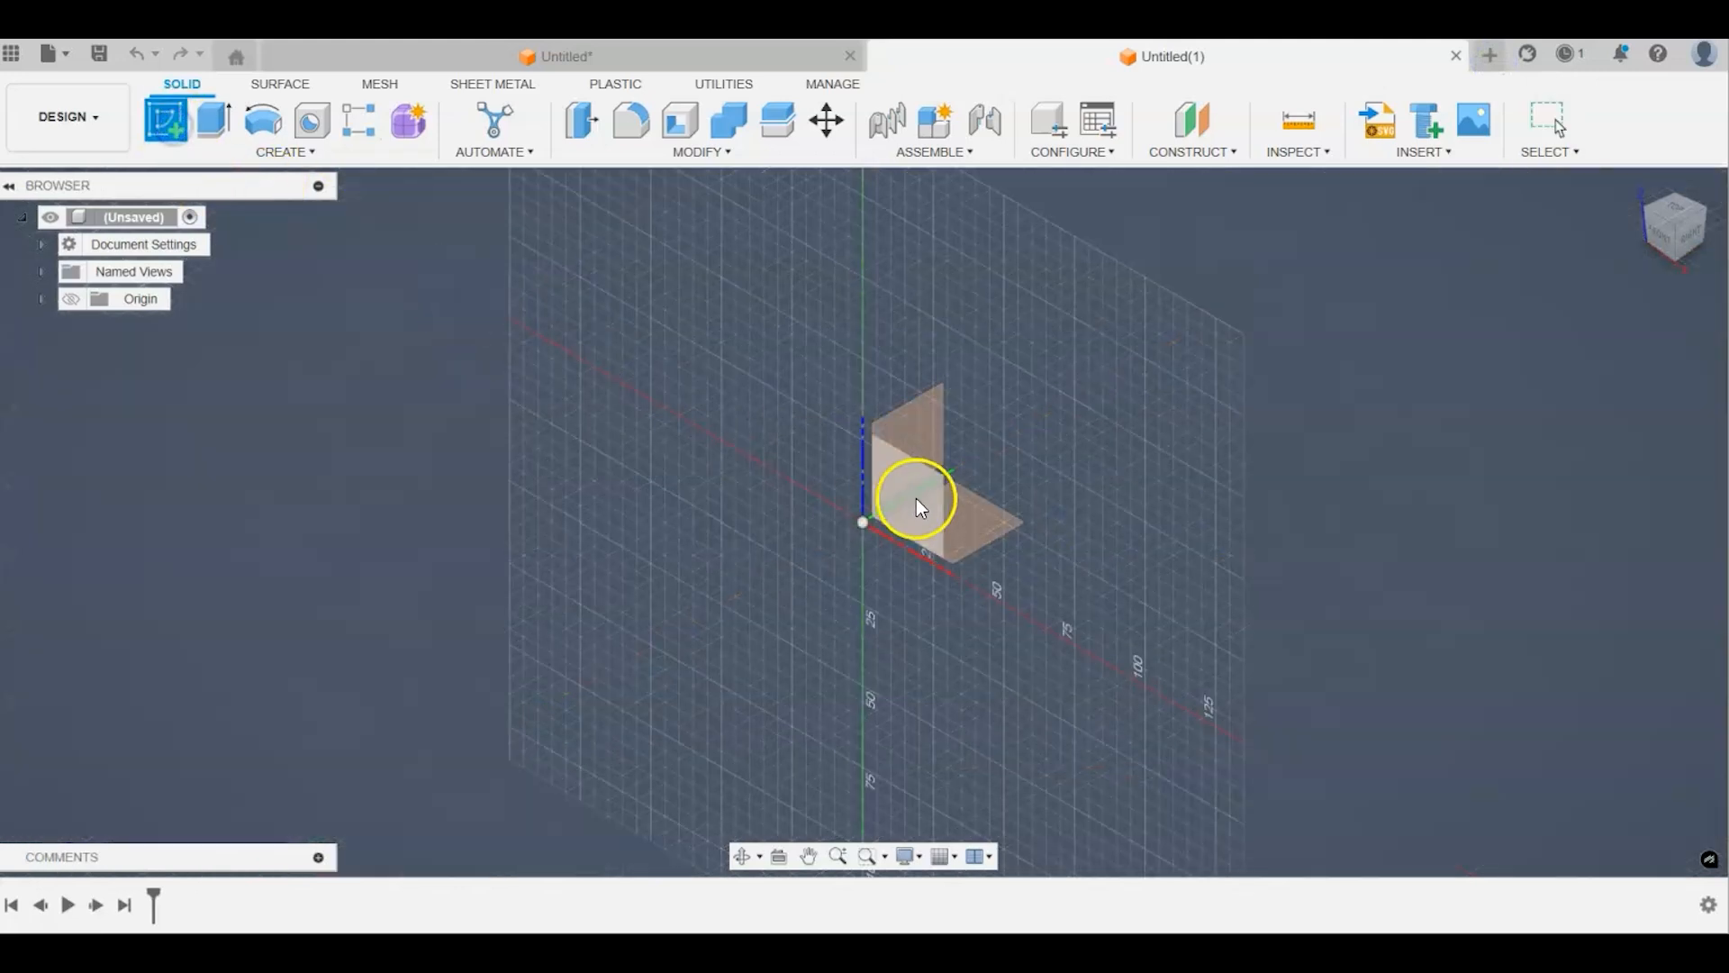
click(934, 505)
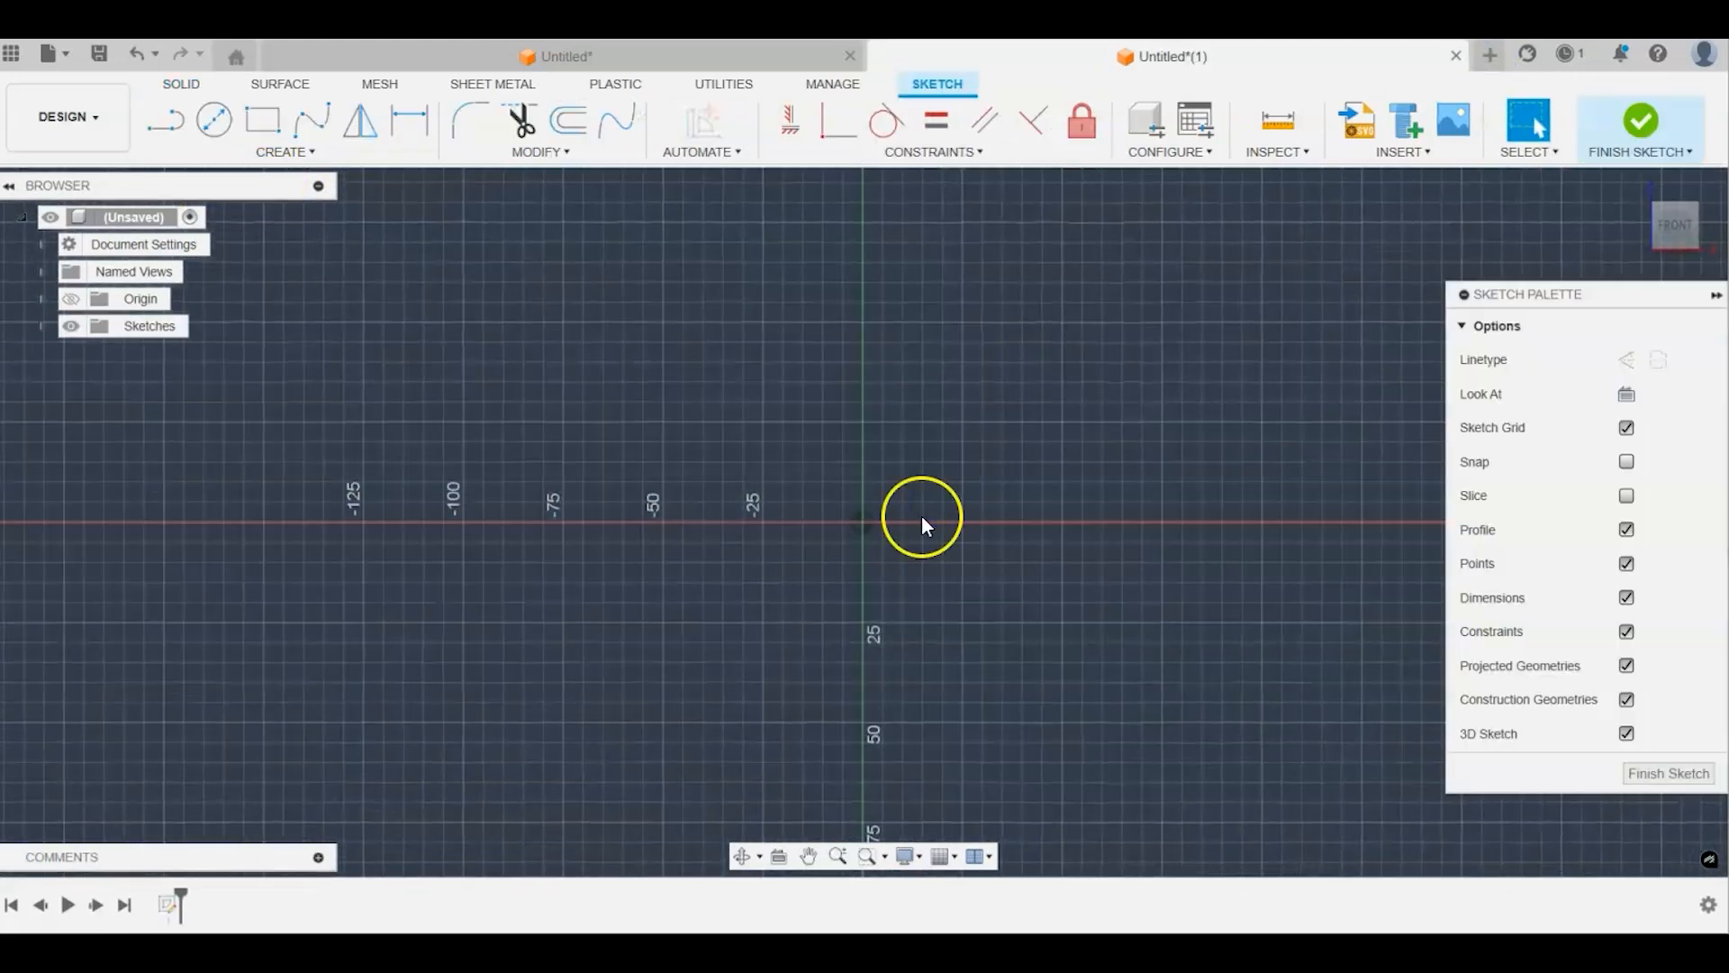
Step: Draw a construction center rectangle at the origin, 60 mm wide and 100 mm high
click(344, 155)
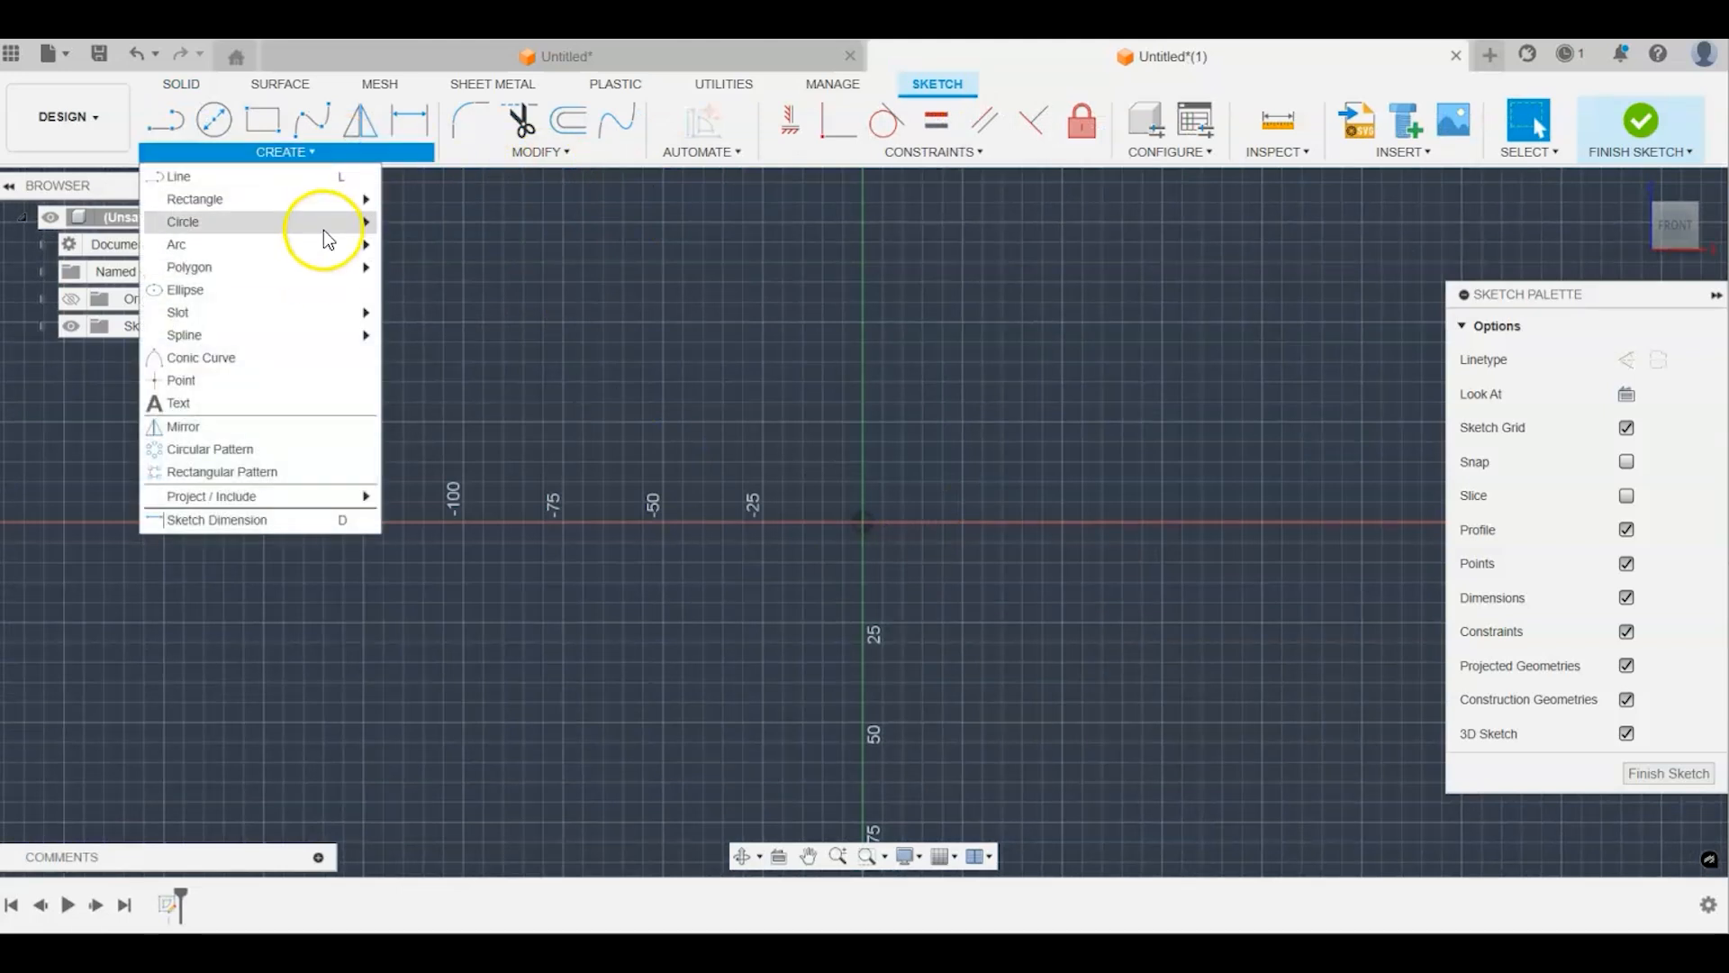
mouse_move(326, 199)
click(418, 244)
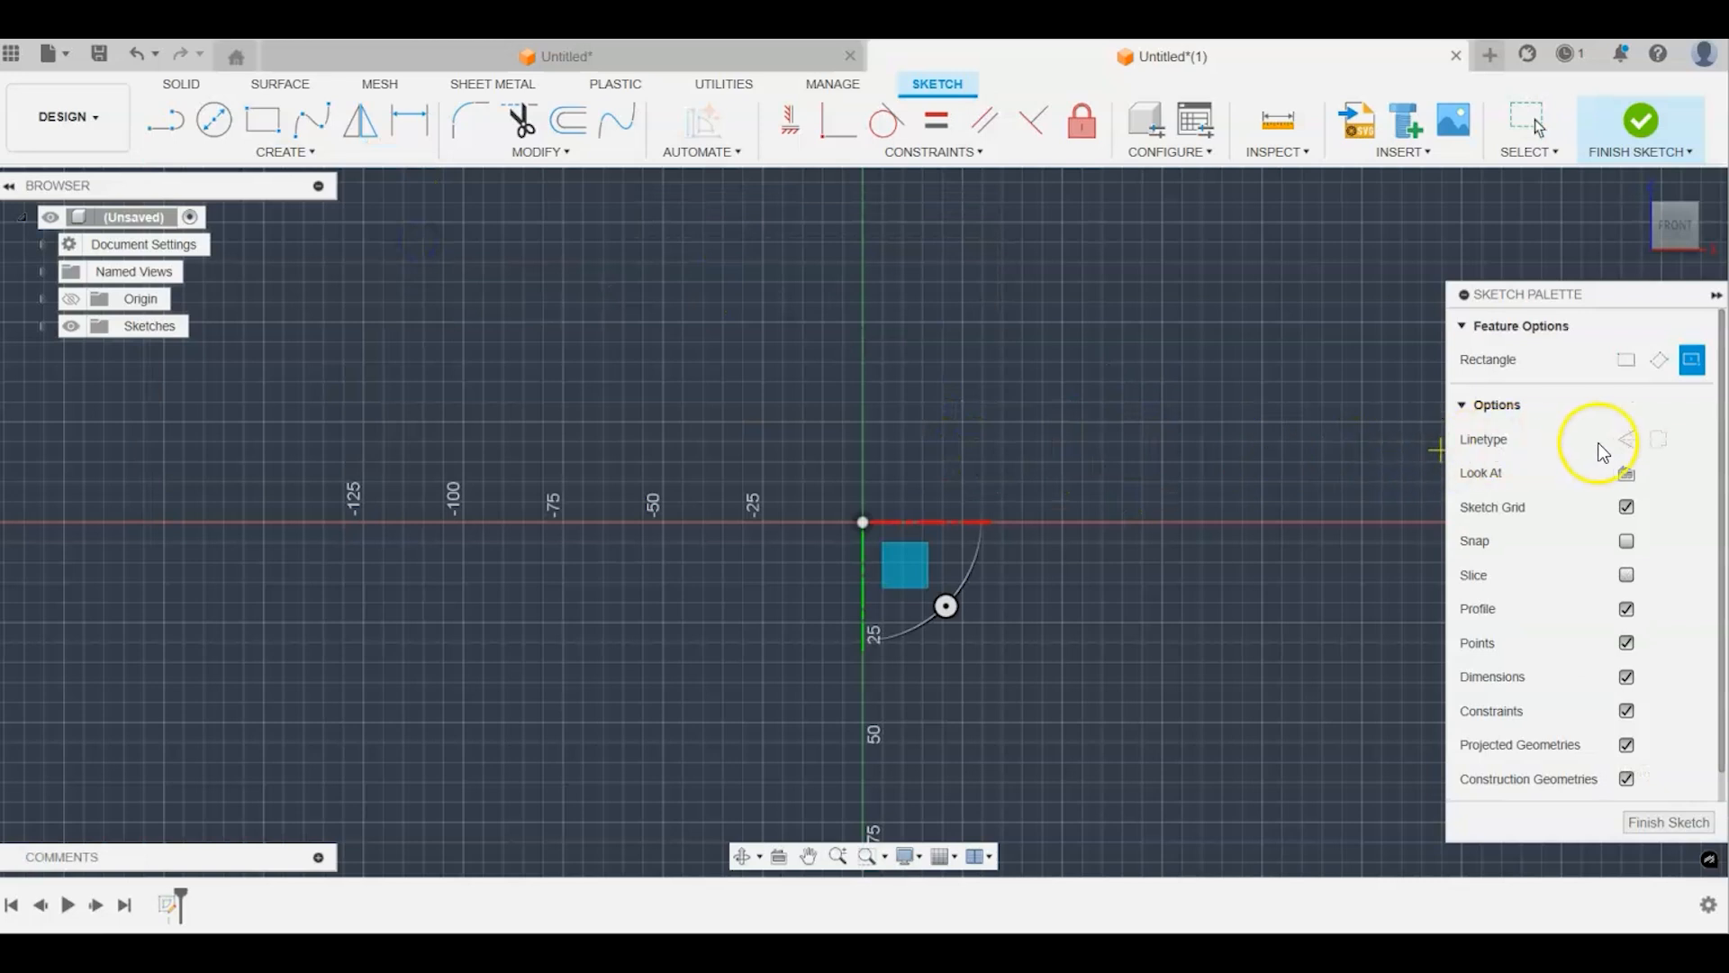
click(1622, 441)
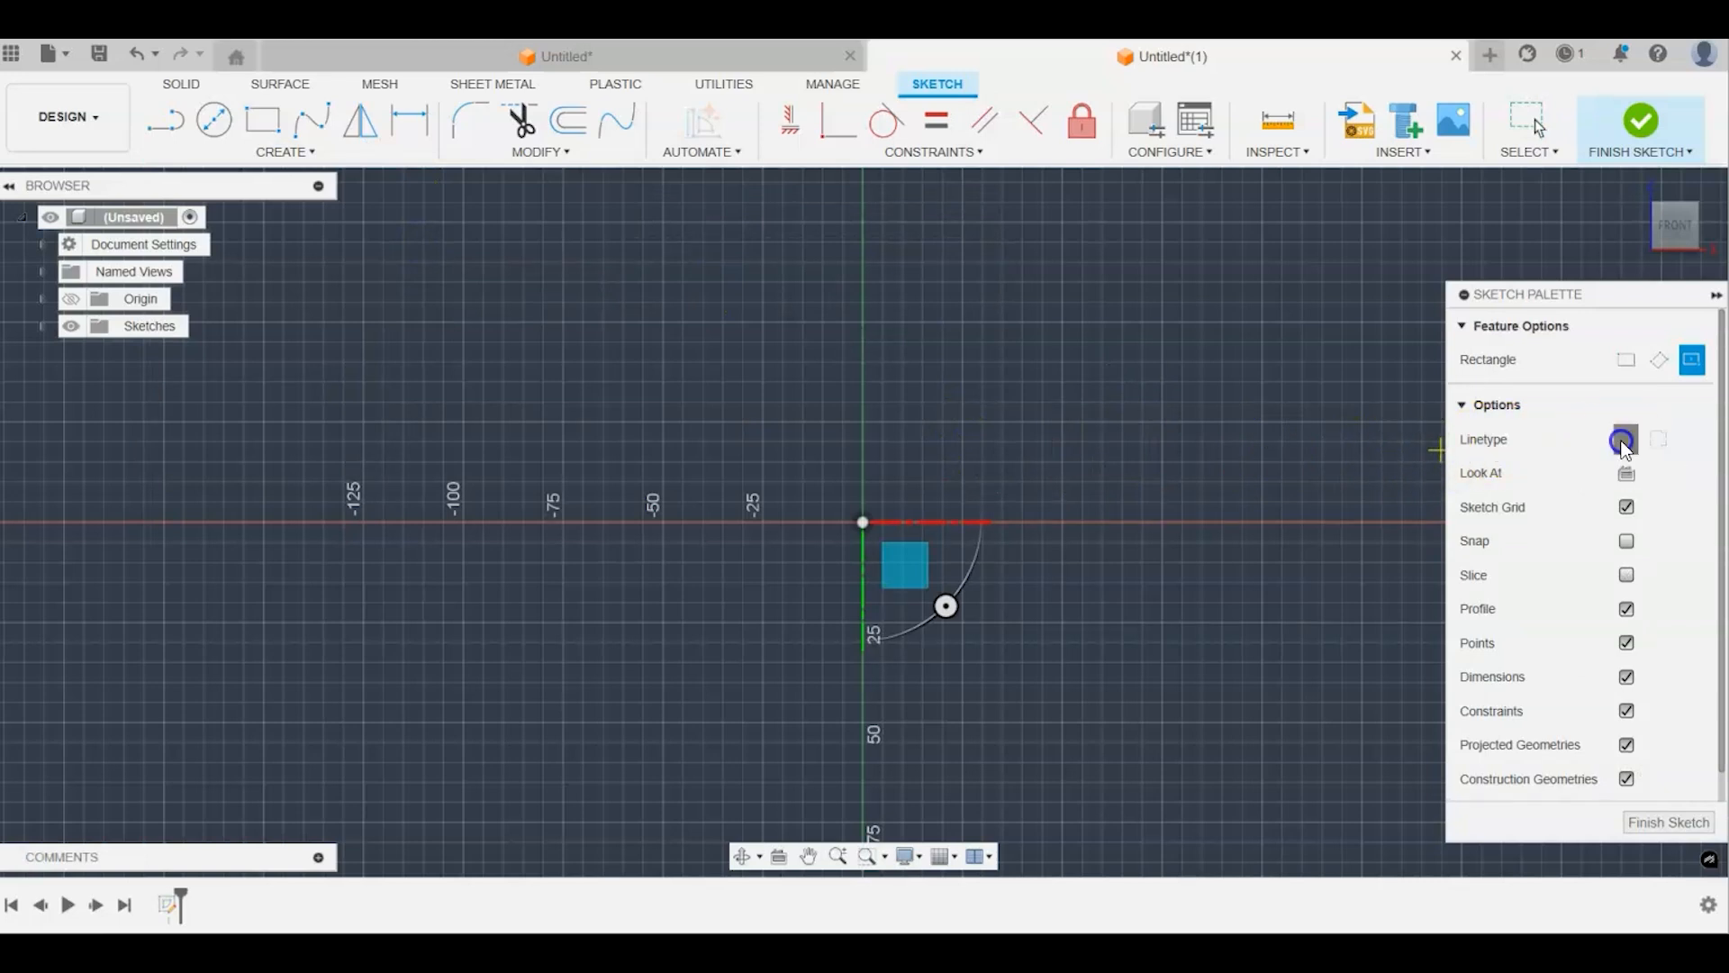
click(863, 522)
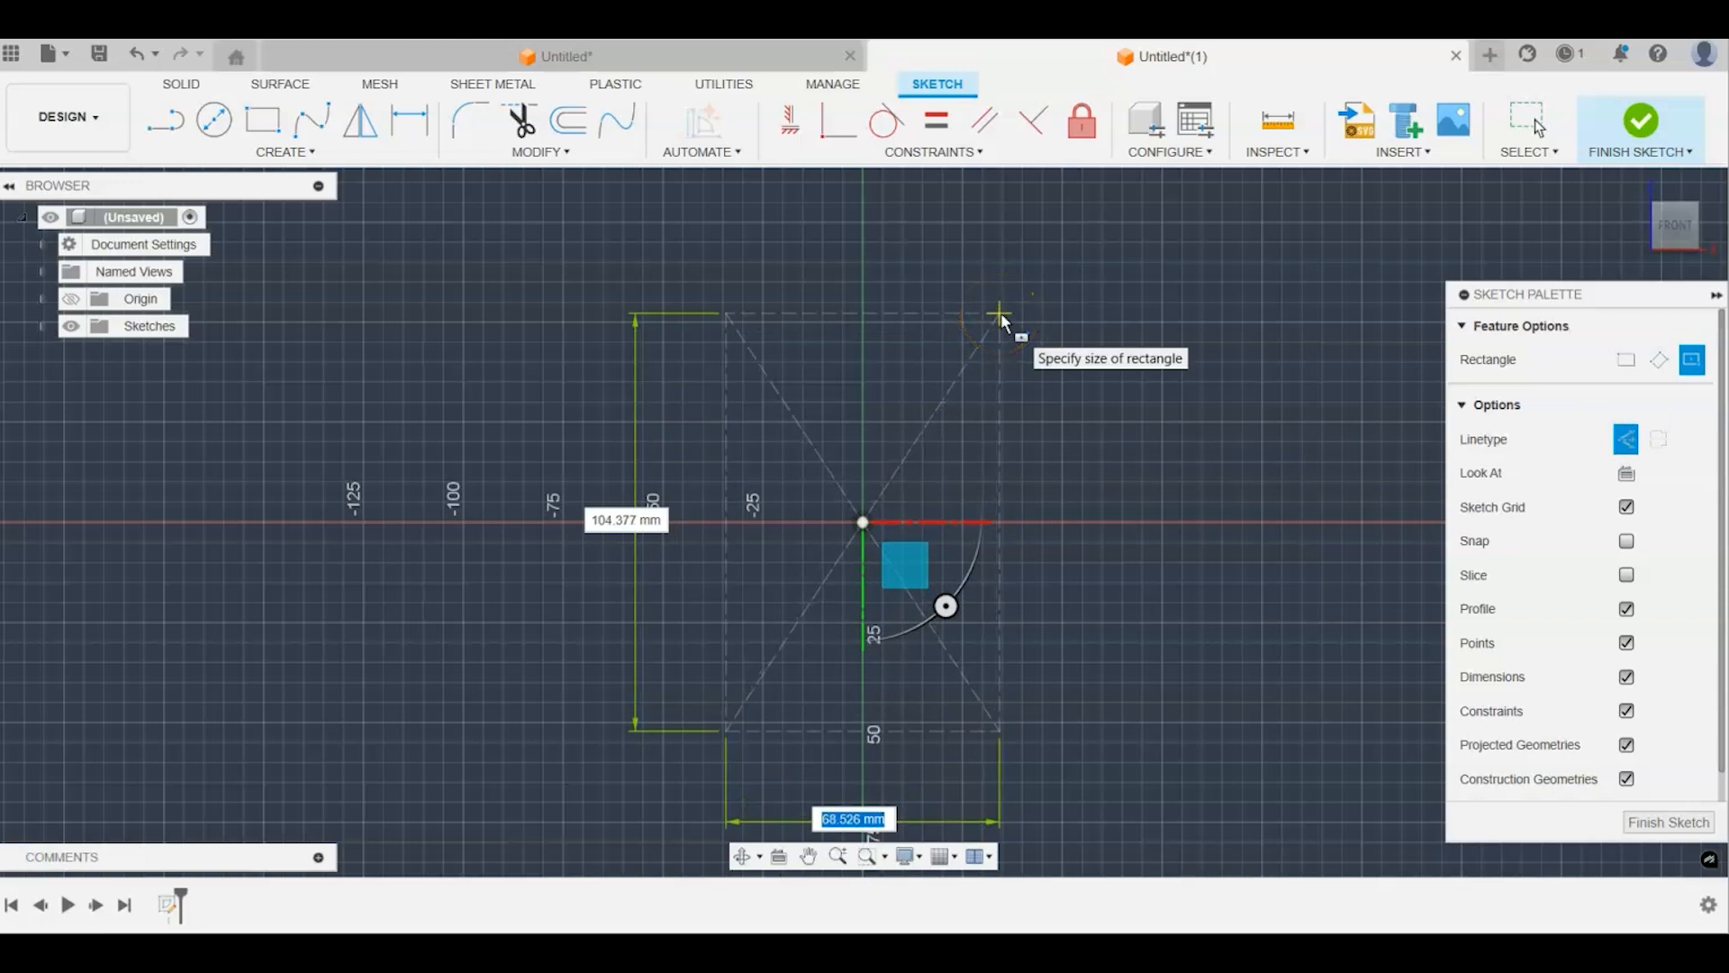
text(60)
key(Tab)
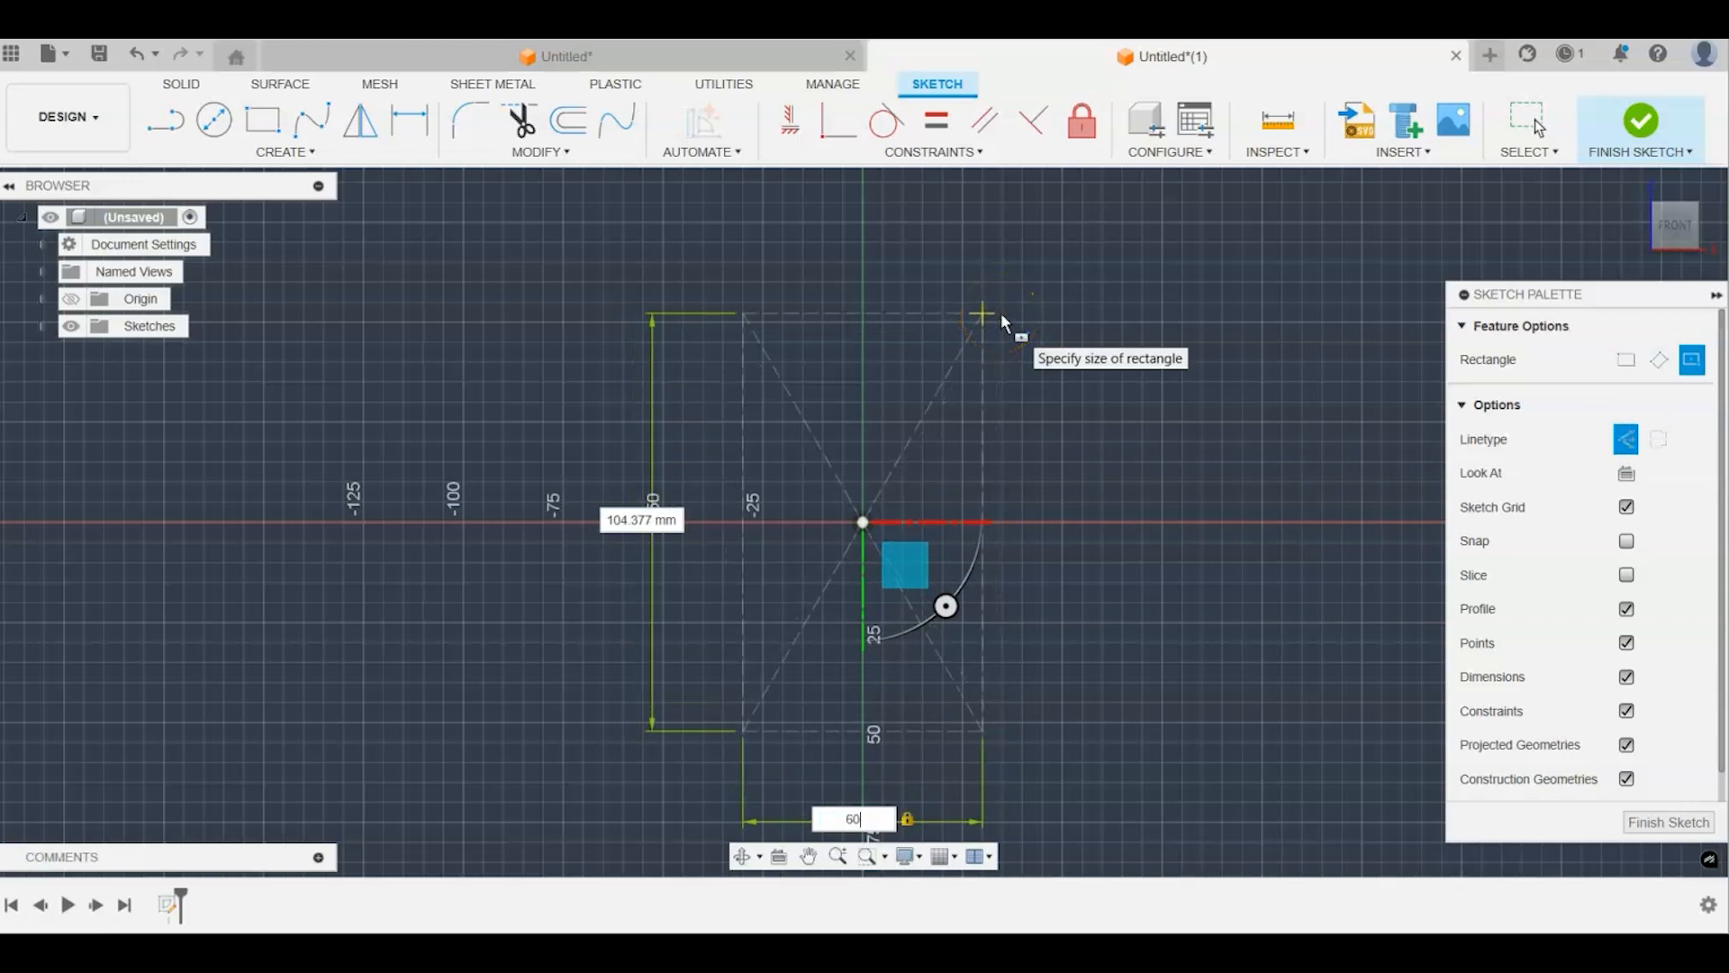
text(100)
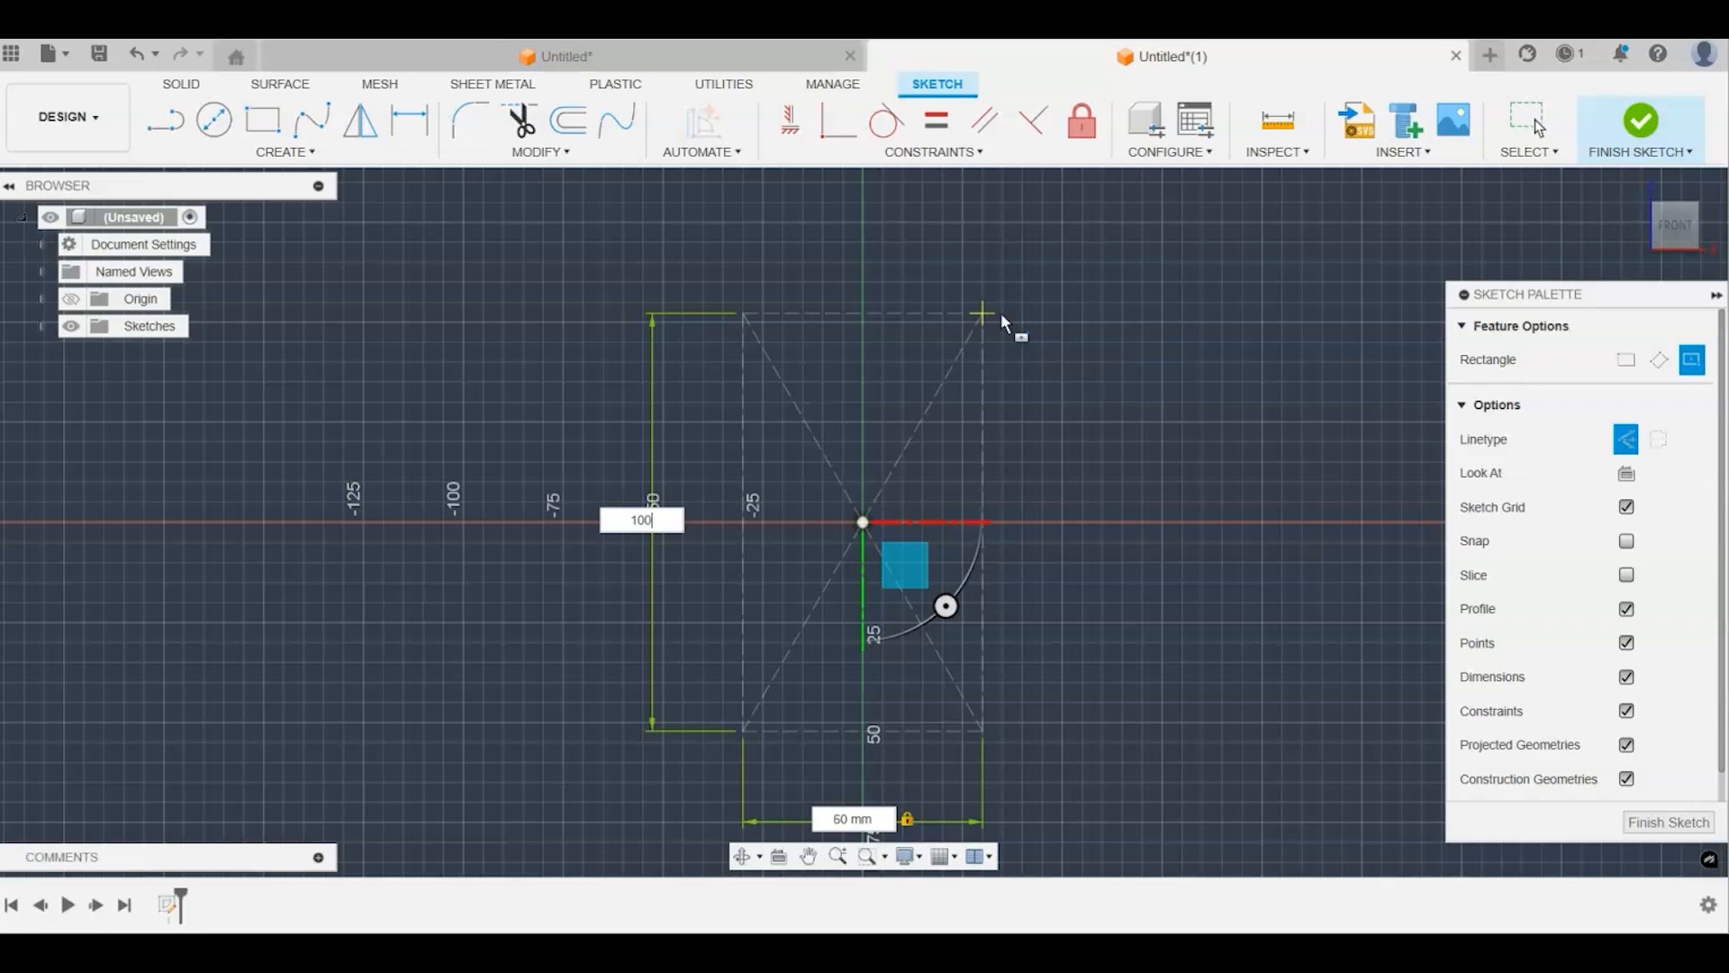
key(Tab)
key(Return)
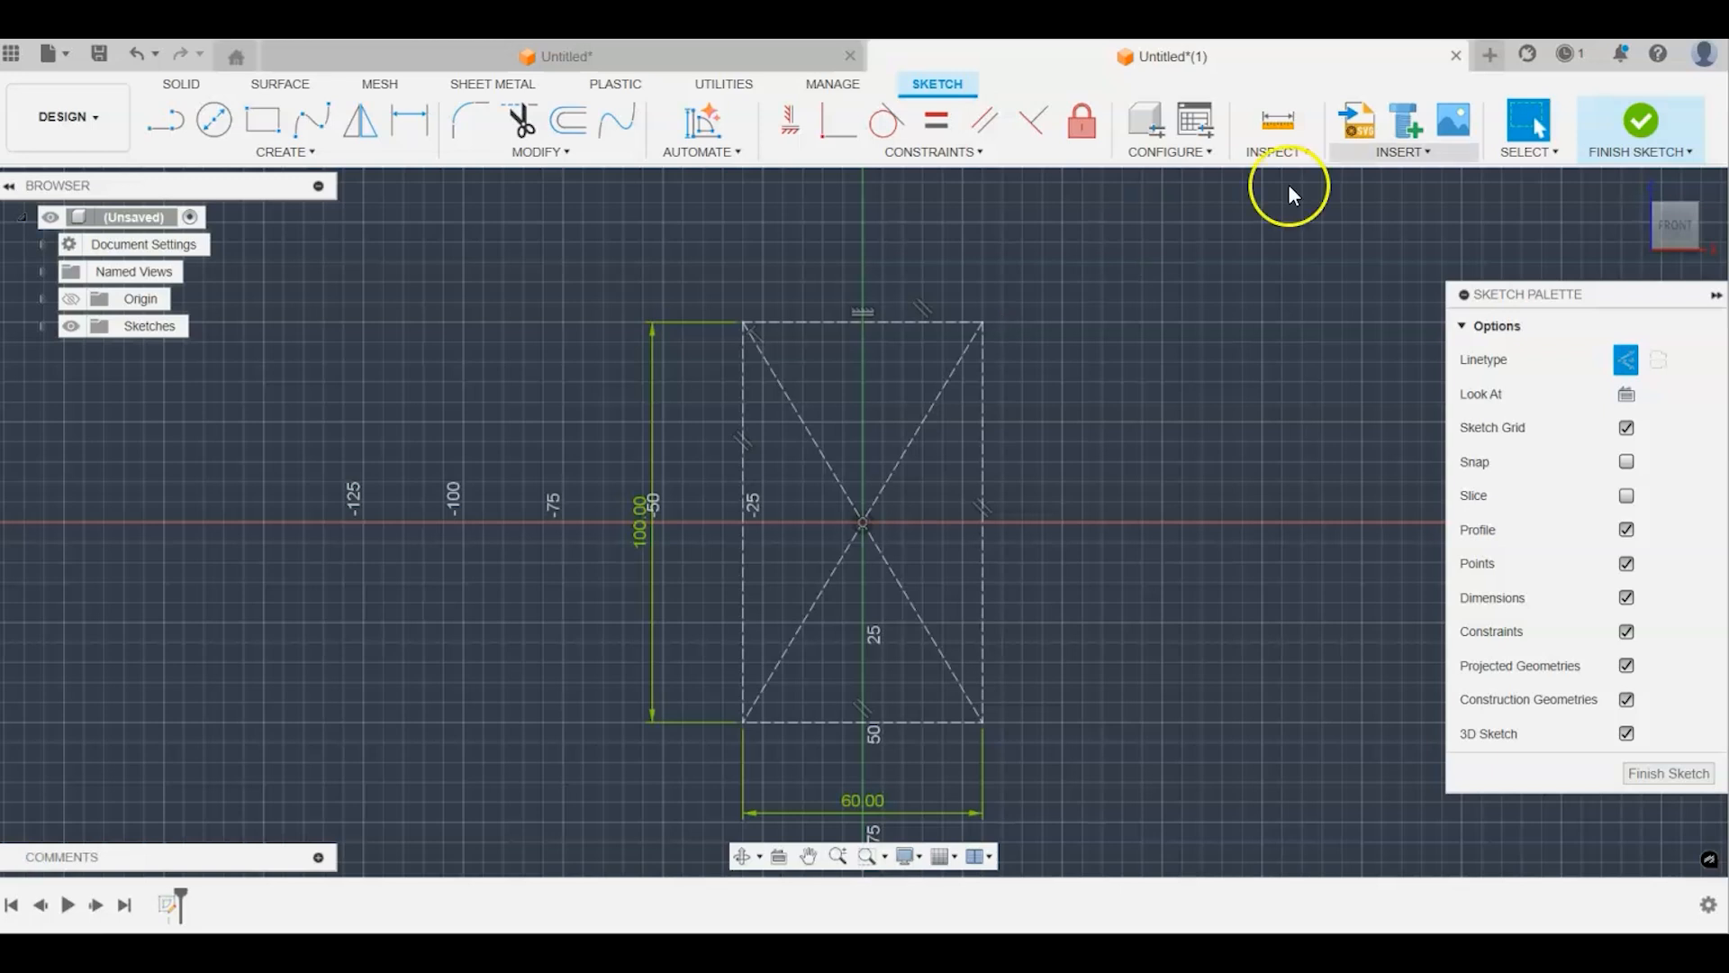
Step: Draw a 20 mm construction line from the midpoint of the rectangle's upper edge, perpendicular to the sketch plane
mouse_move(1638, 214)
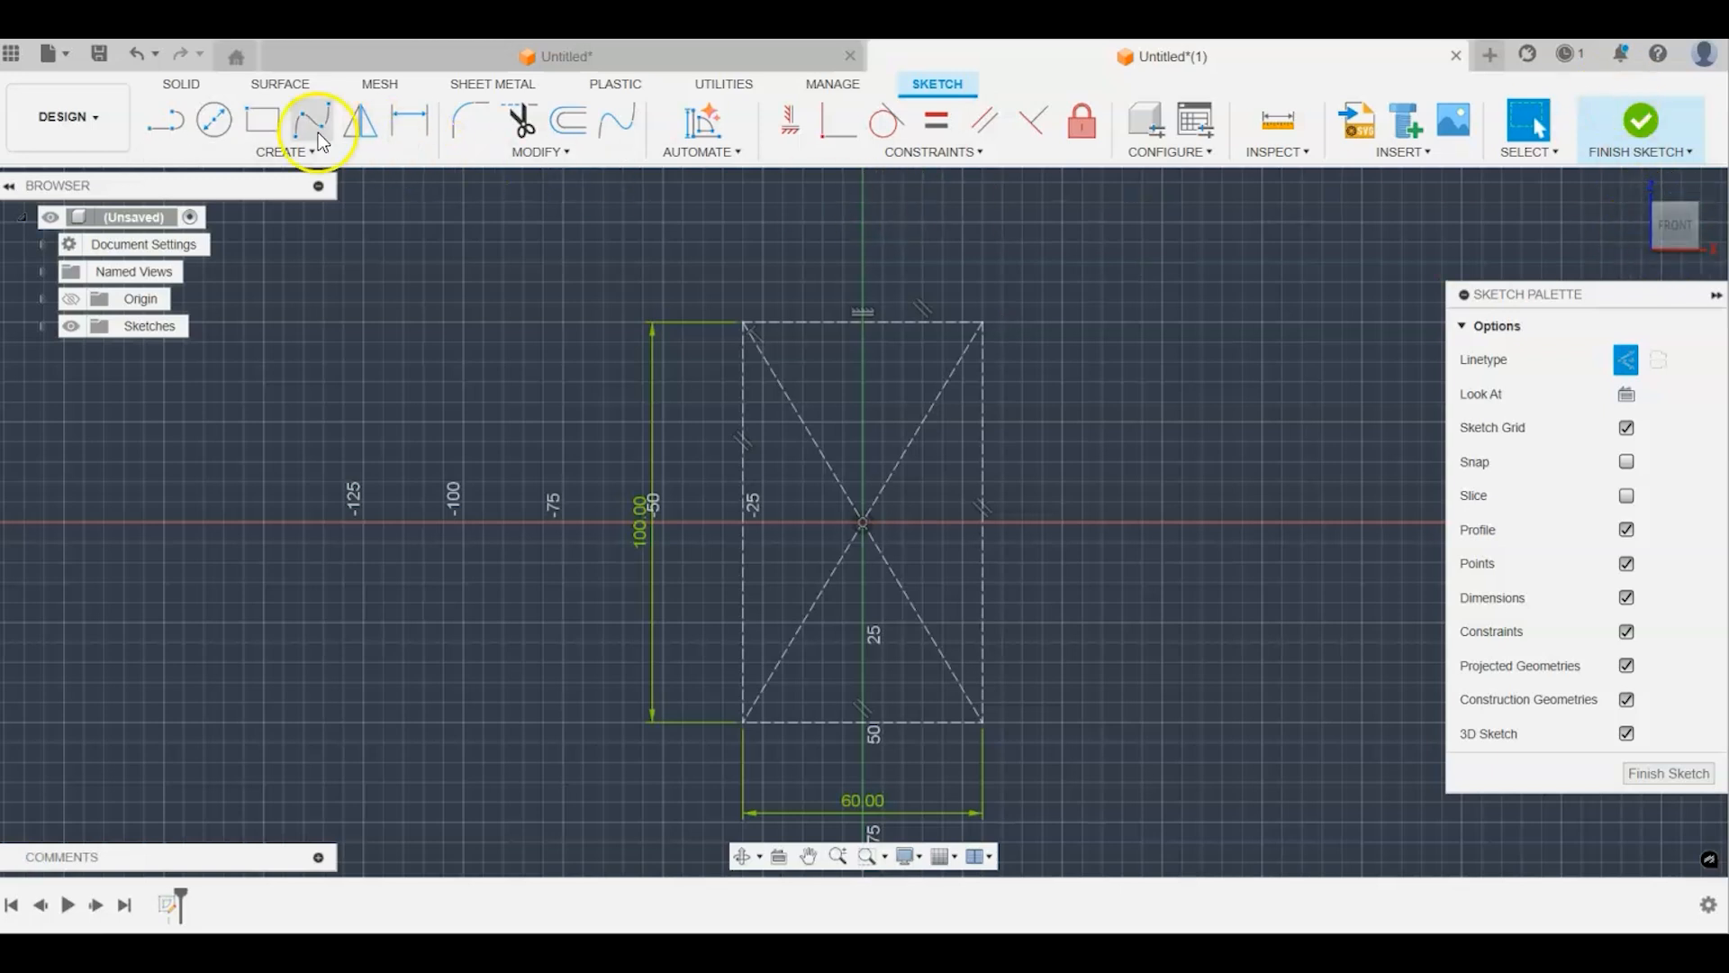
mouse_move(1664, 251)
mouse_down()
mouse_move(1599, 190)
mouse_move(1607, 176)
mouse_up()
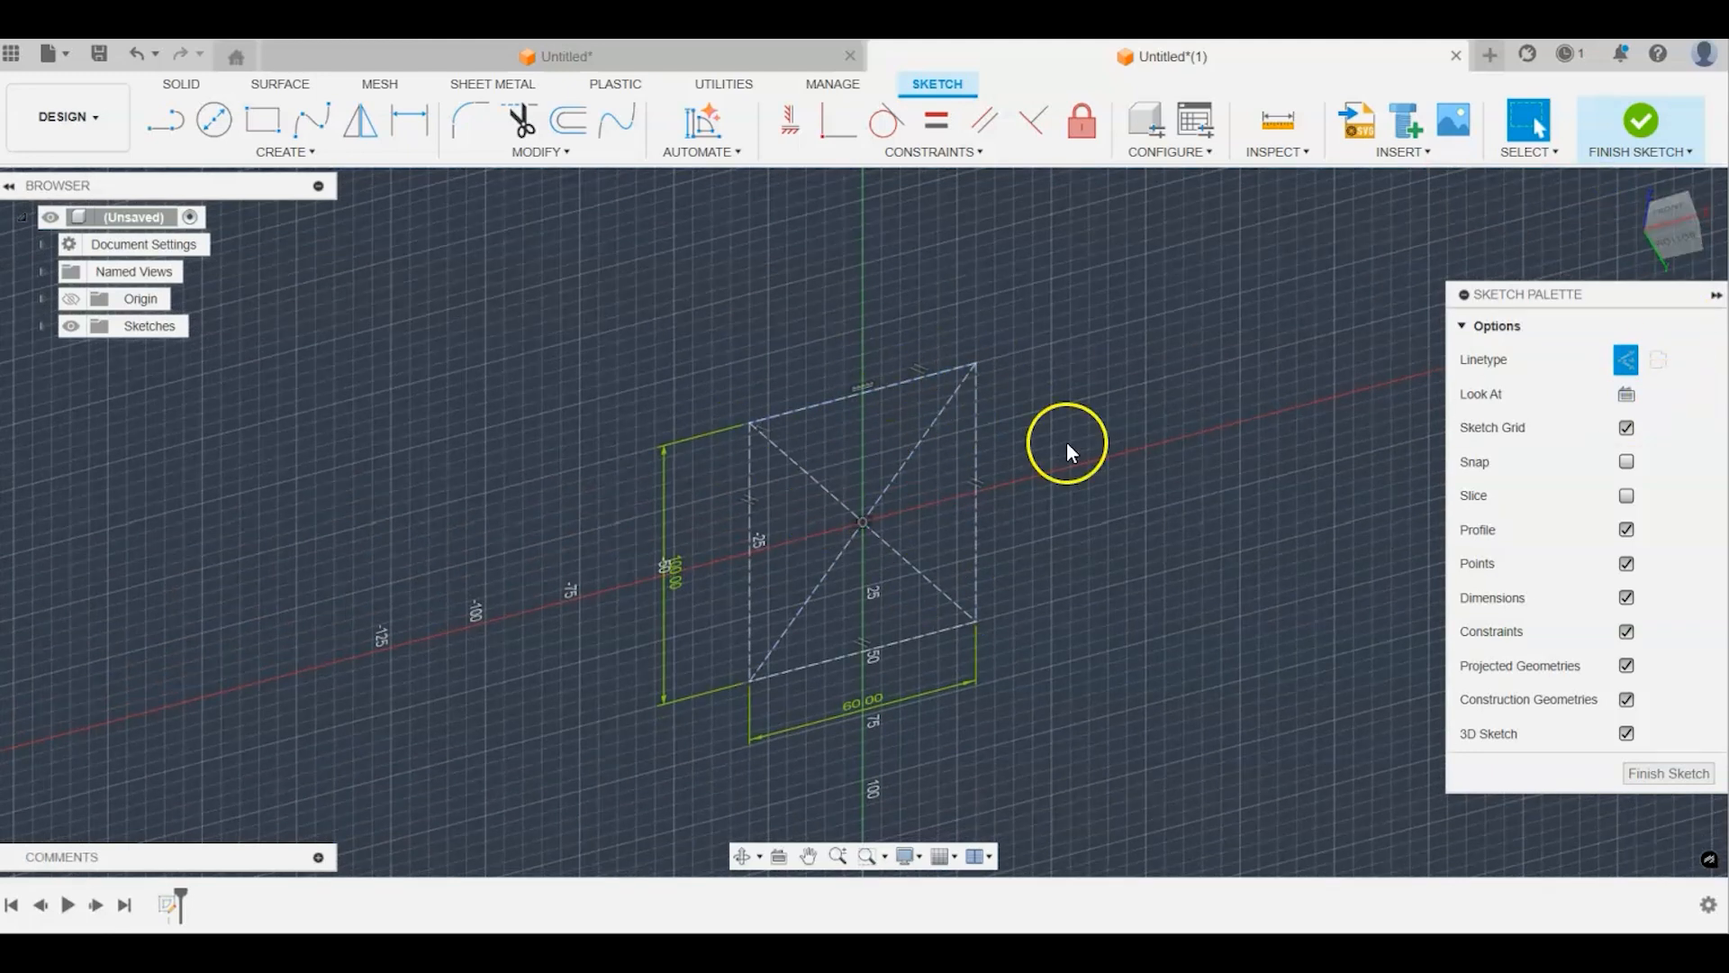
click(163, 124)
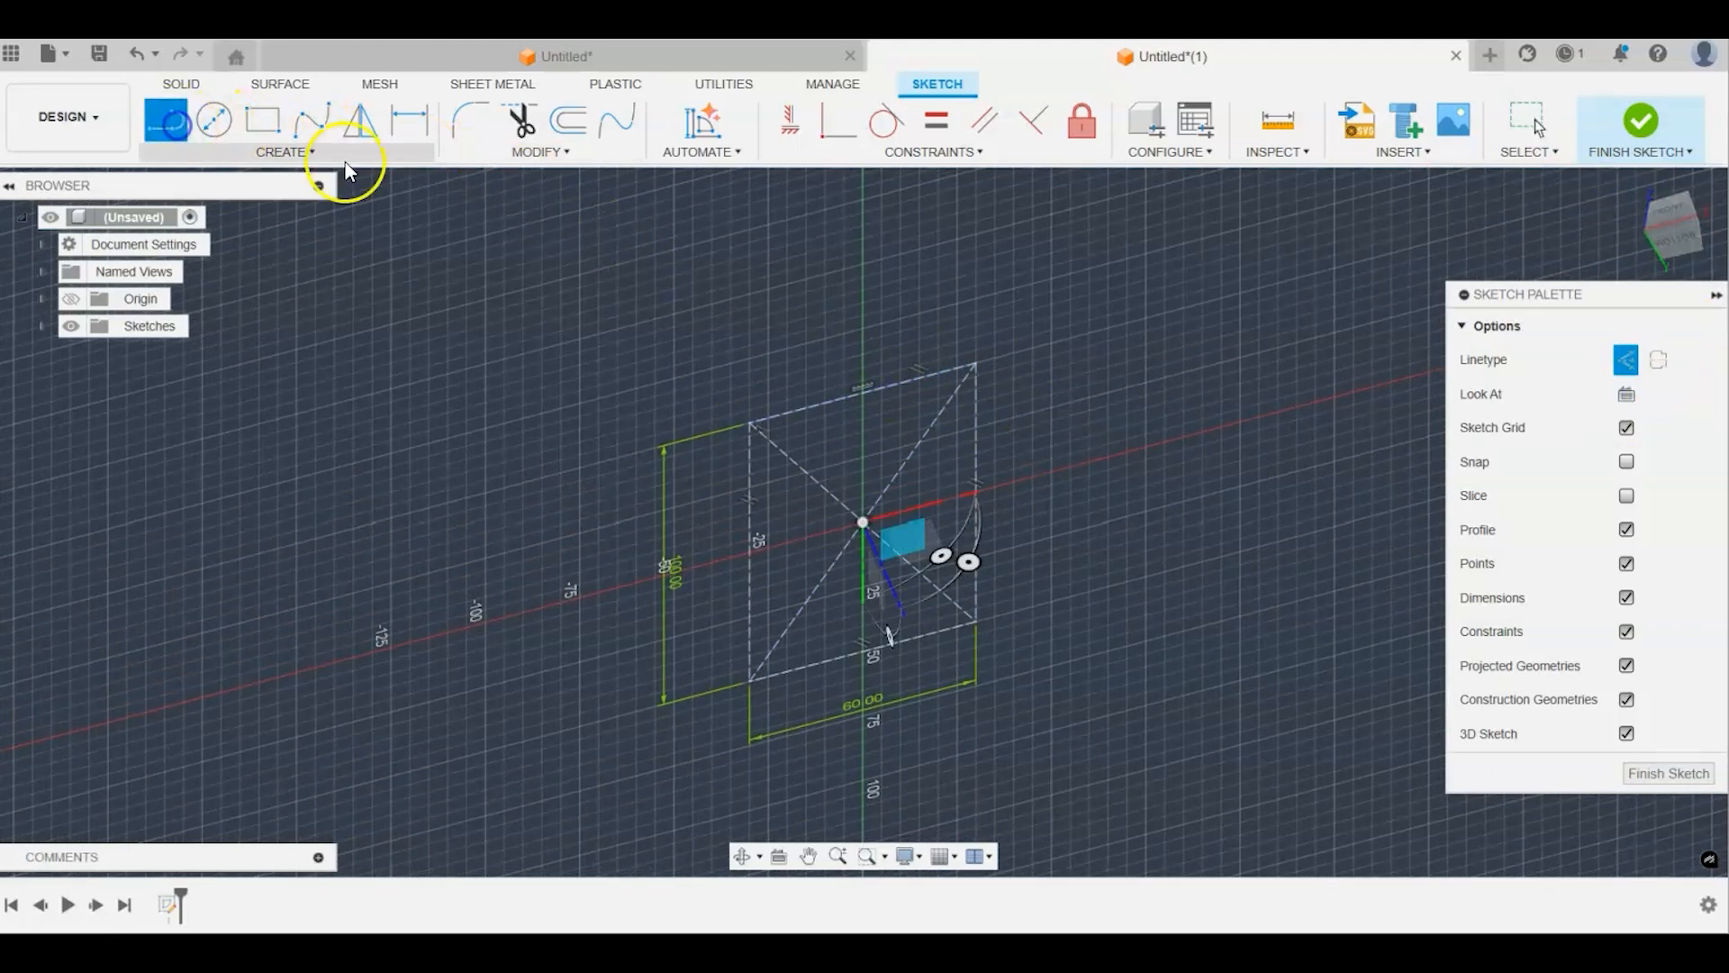
click(862, 393)
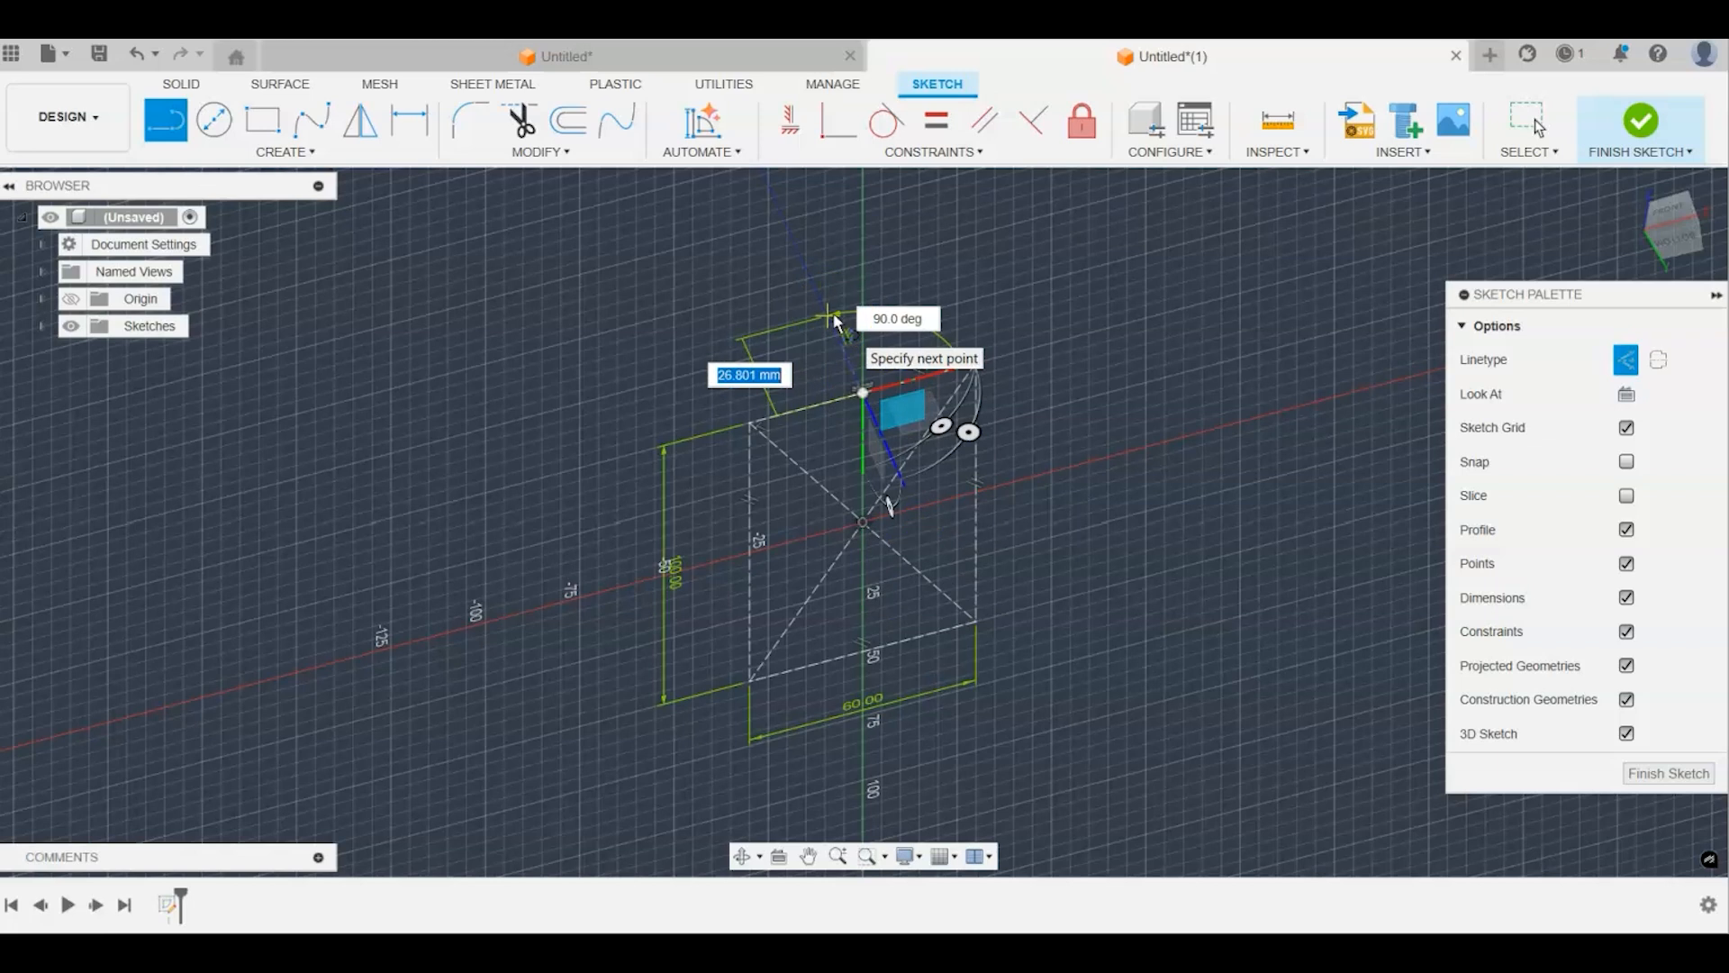
text(20)
key(Tab)
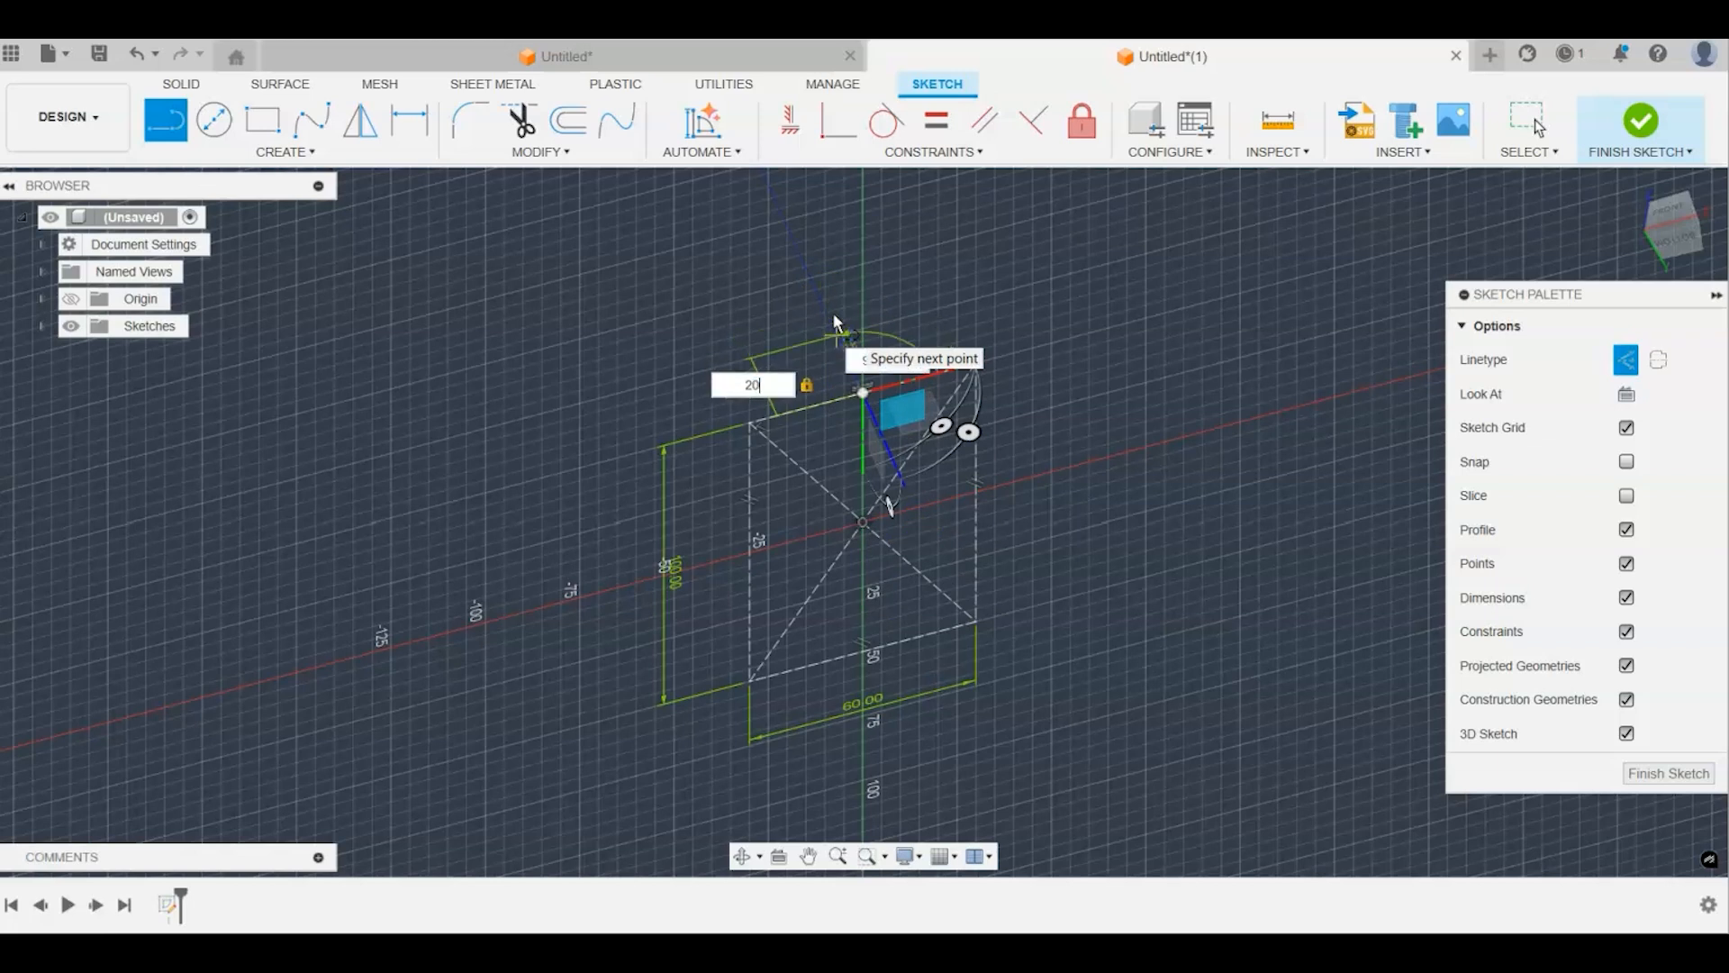
key(Return)
key(Escape)
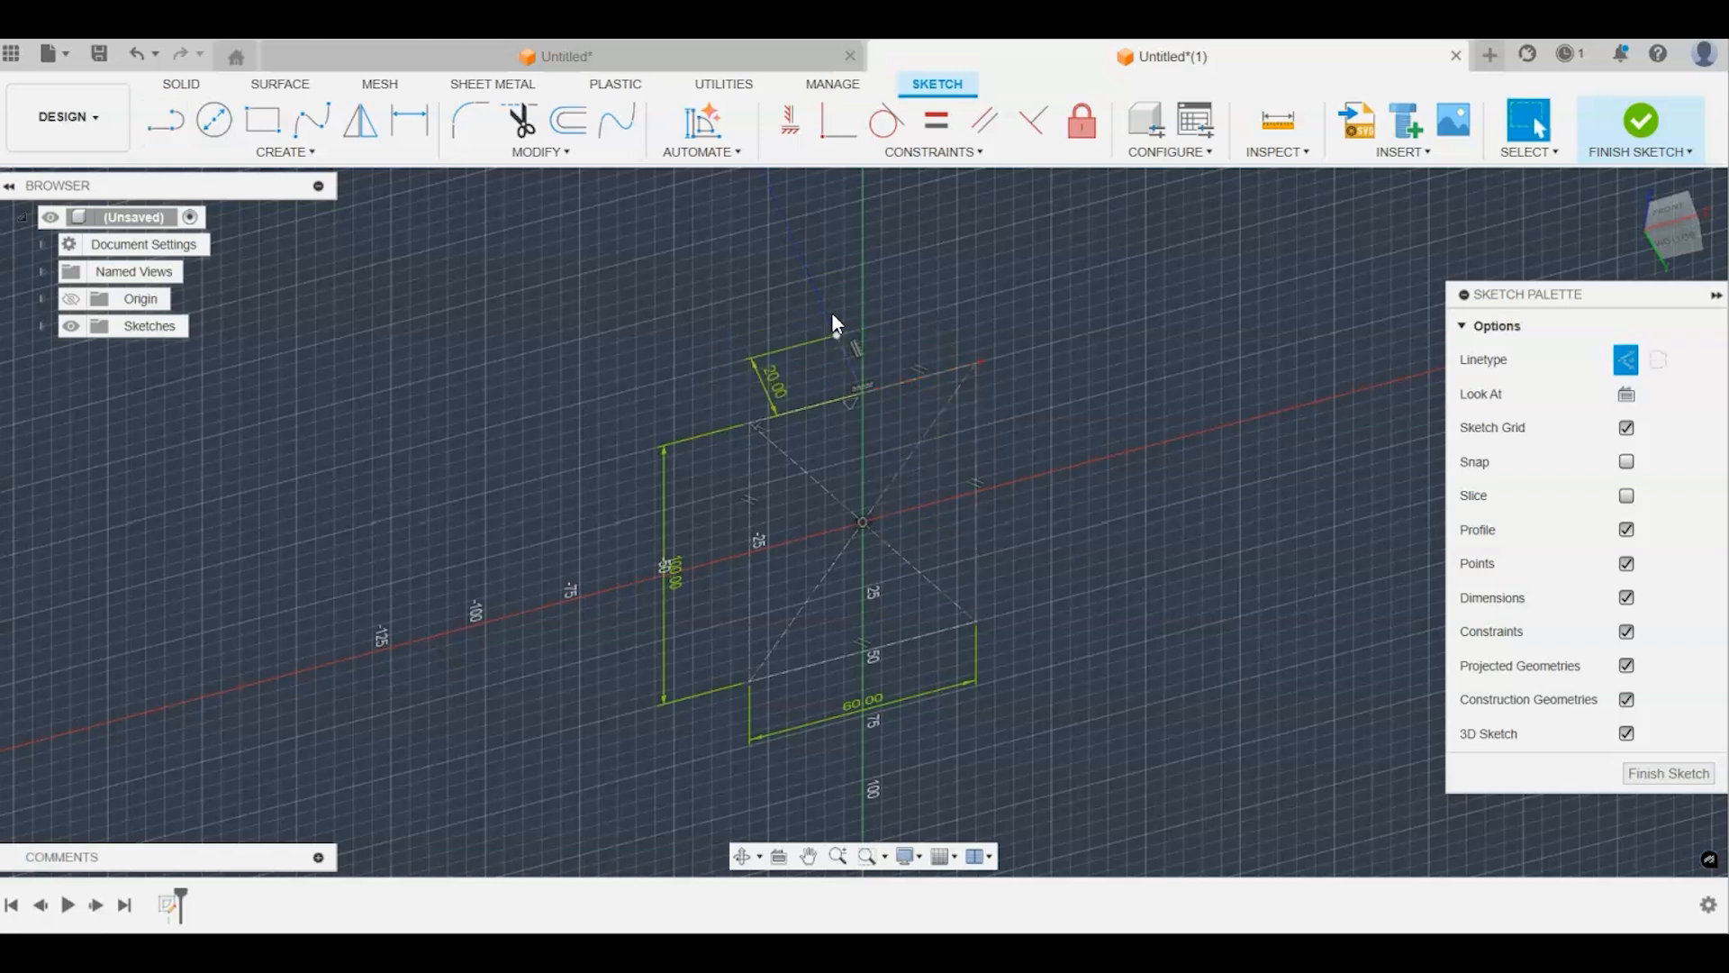
click(917, 438)
Step: Place sketch points at the midpoints of the rectangle's two vertical edges
click(267, 149)
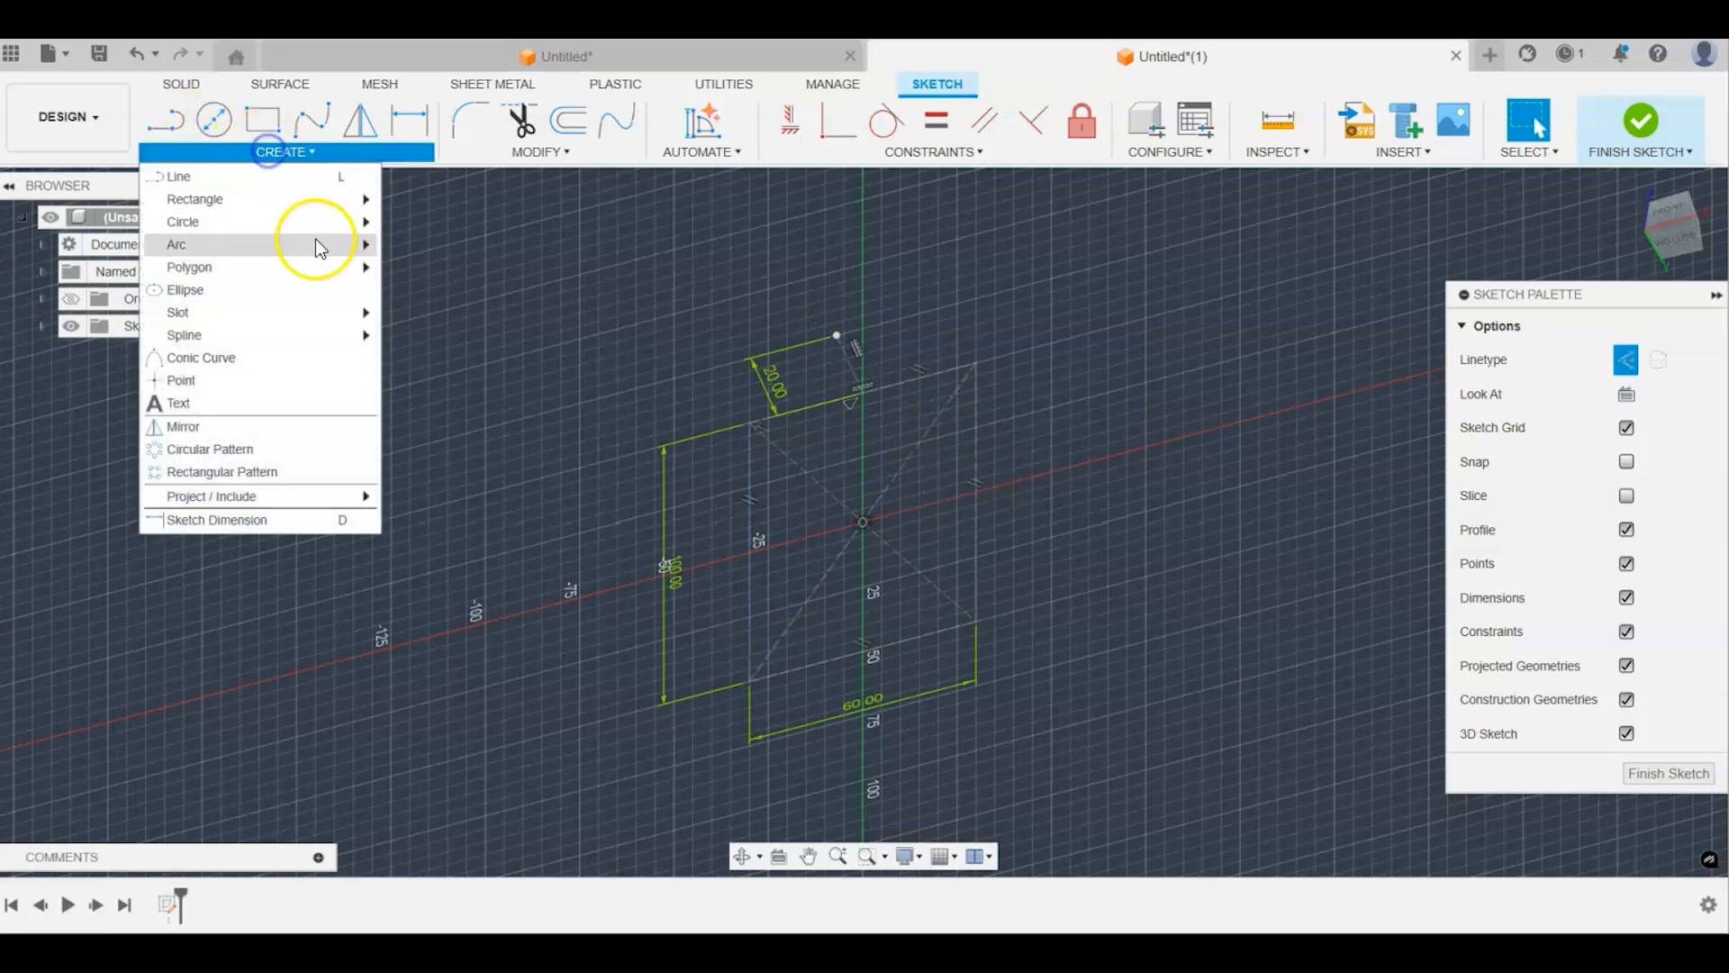
click(289, 379)
click(758, 553)
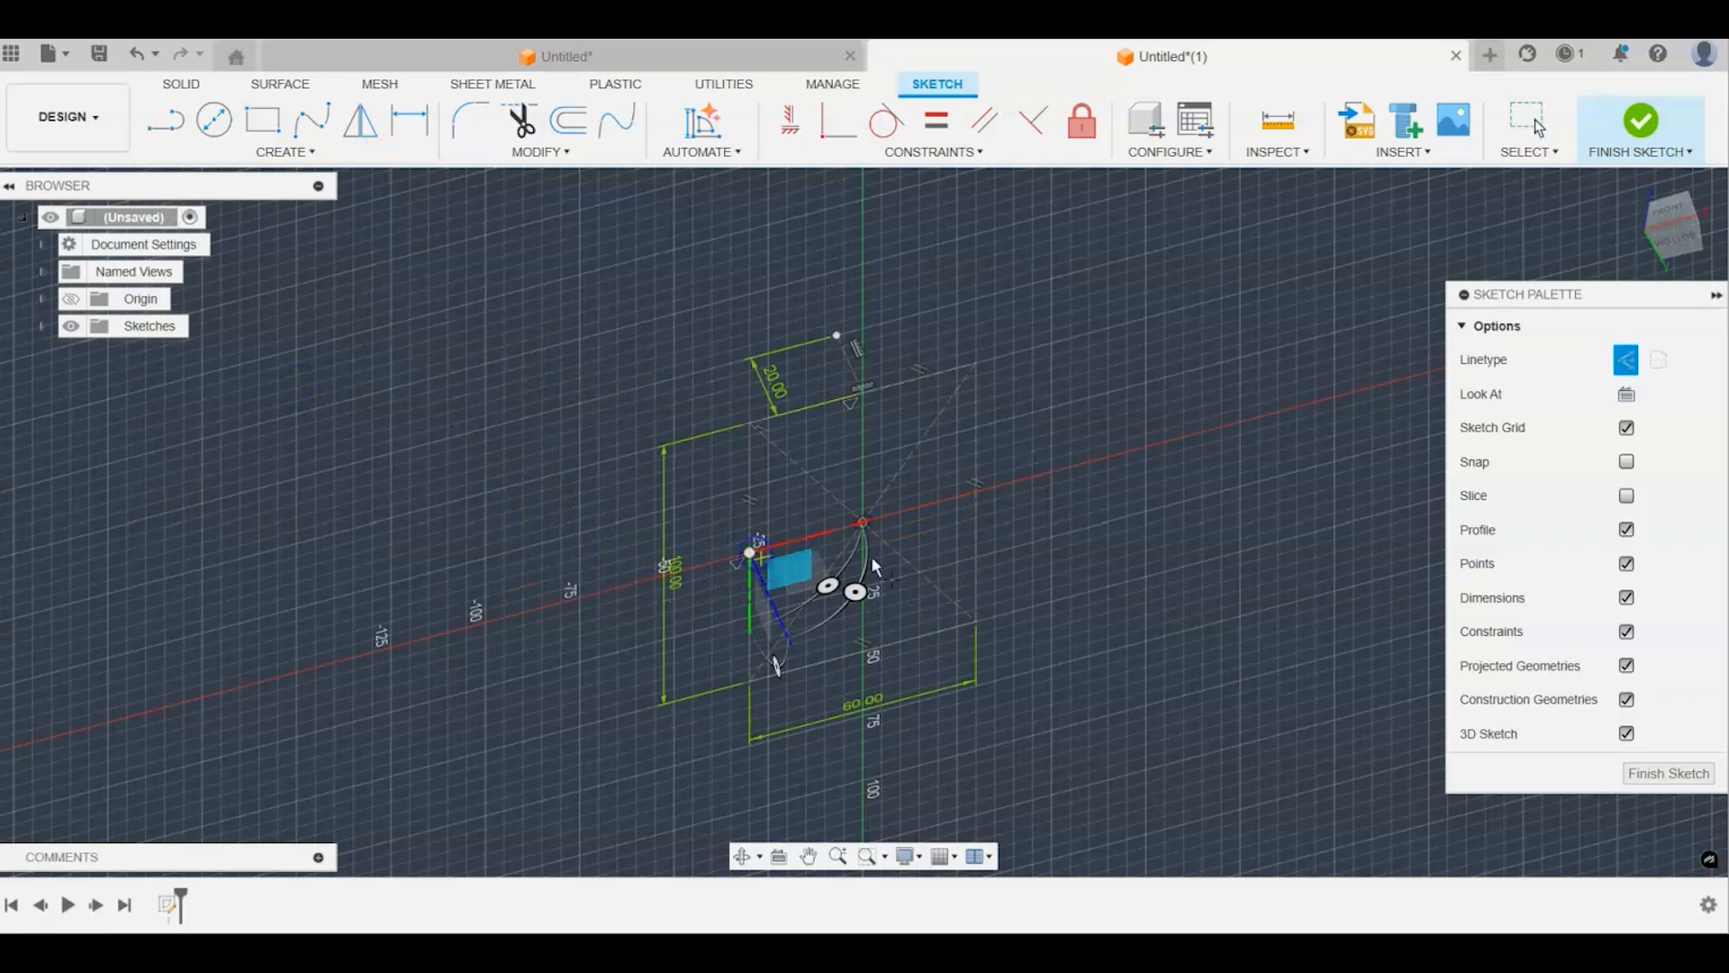
click(976, 491)
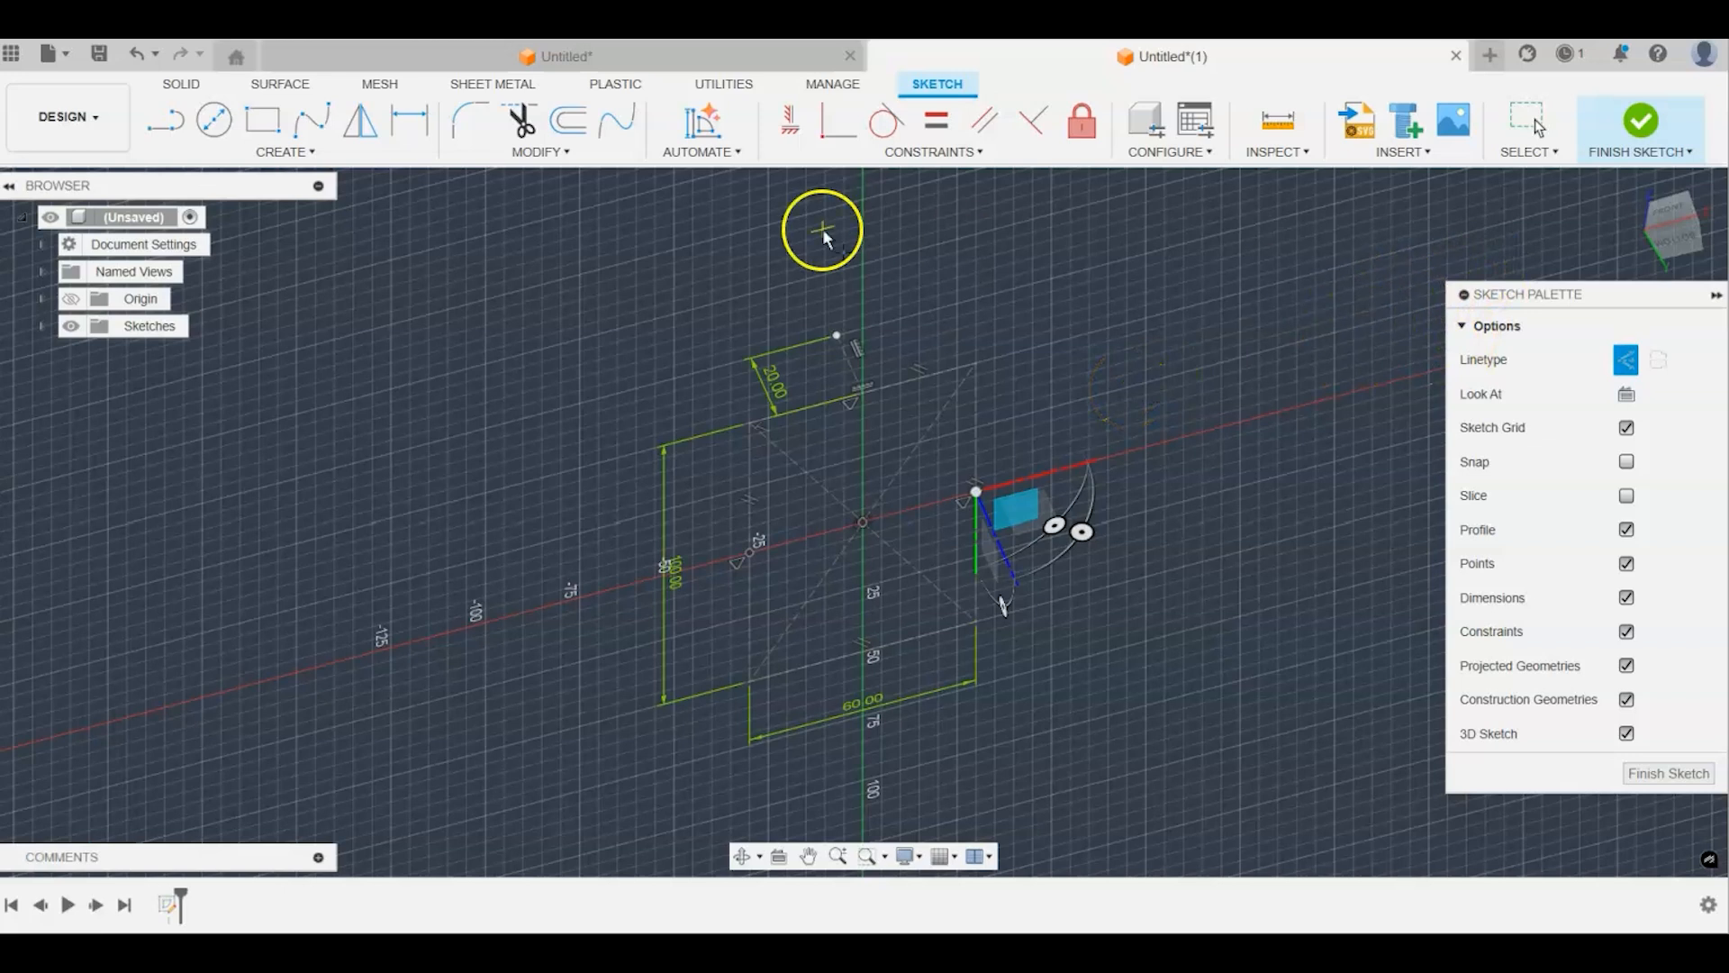
Step: Draw a non-construction fit point spline from the left edge midpoint through the 20 mm line's free end to the right edge midpoint, and finish the sketch
click(300, 142)
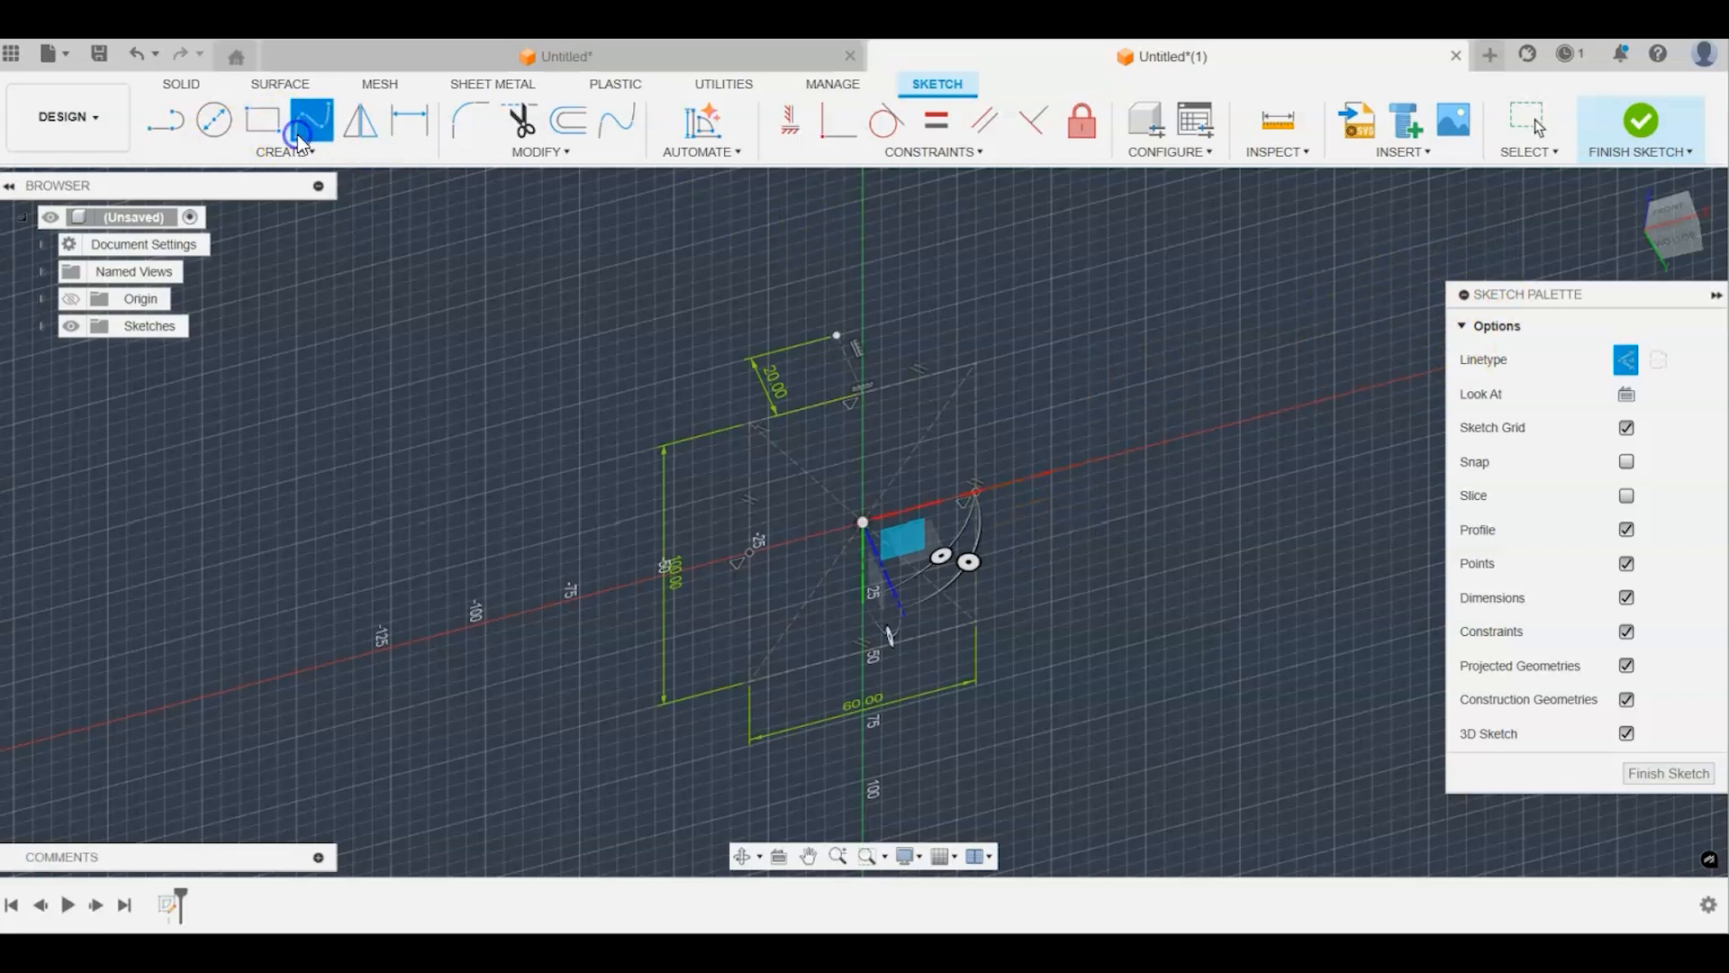
click(753, 552)
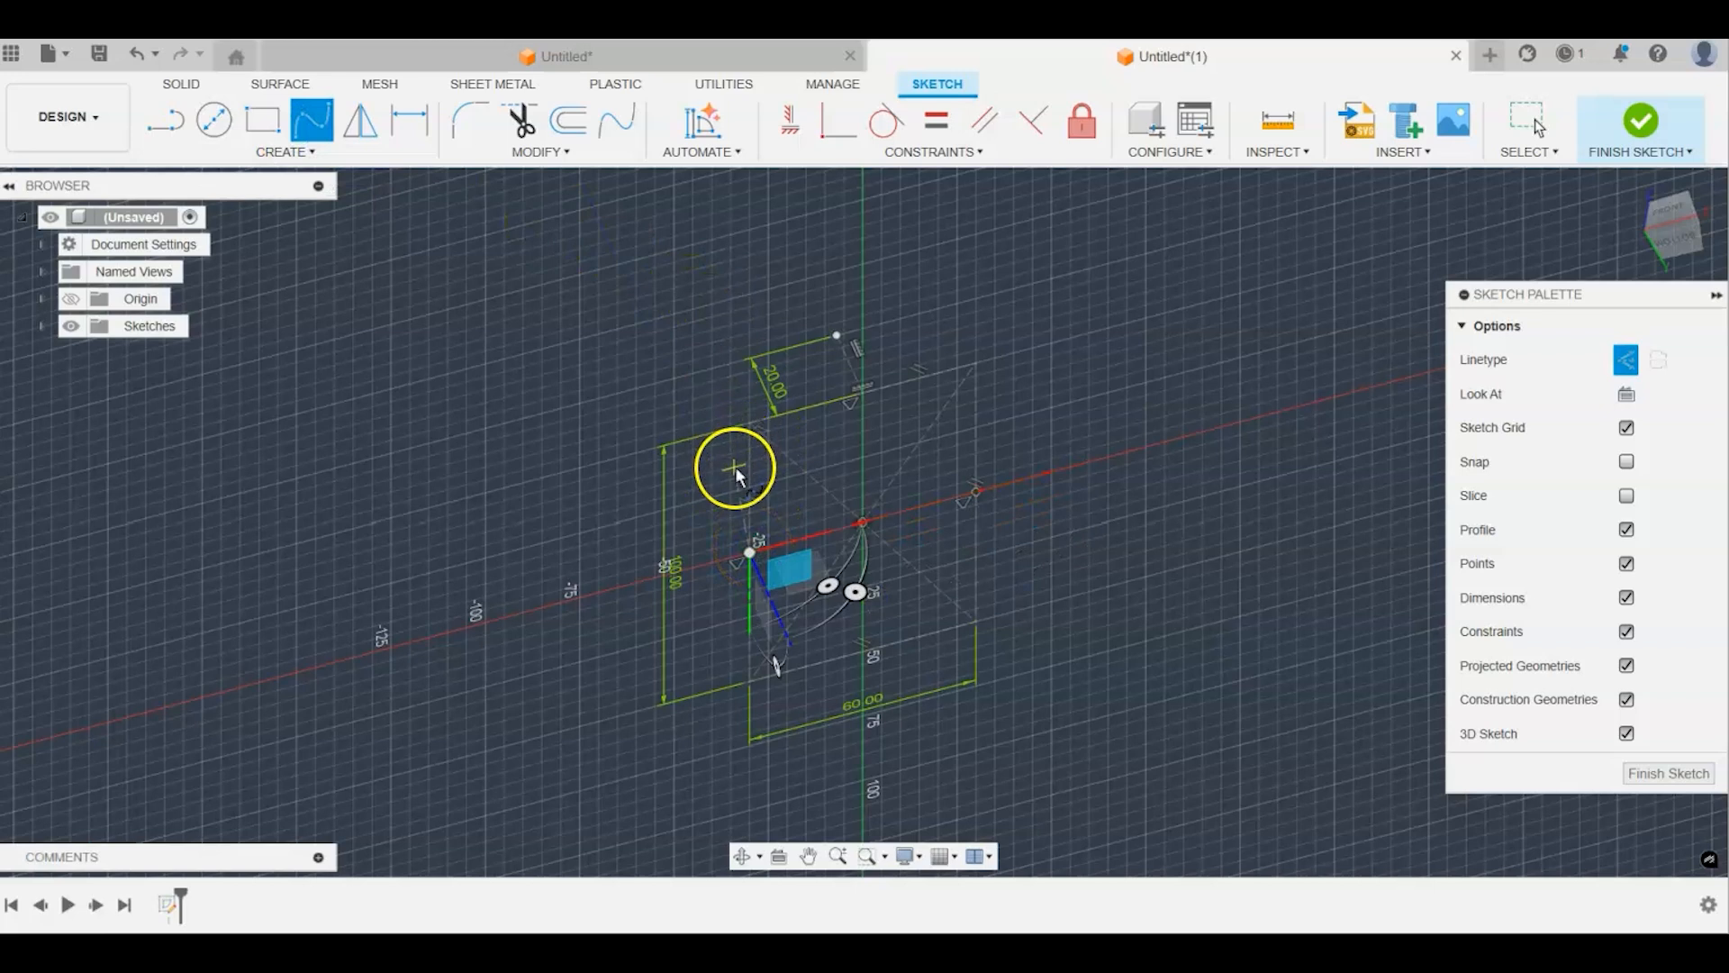
click(1626, 362)
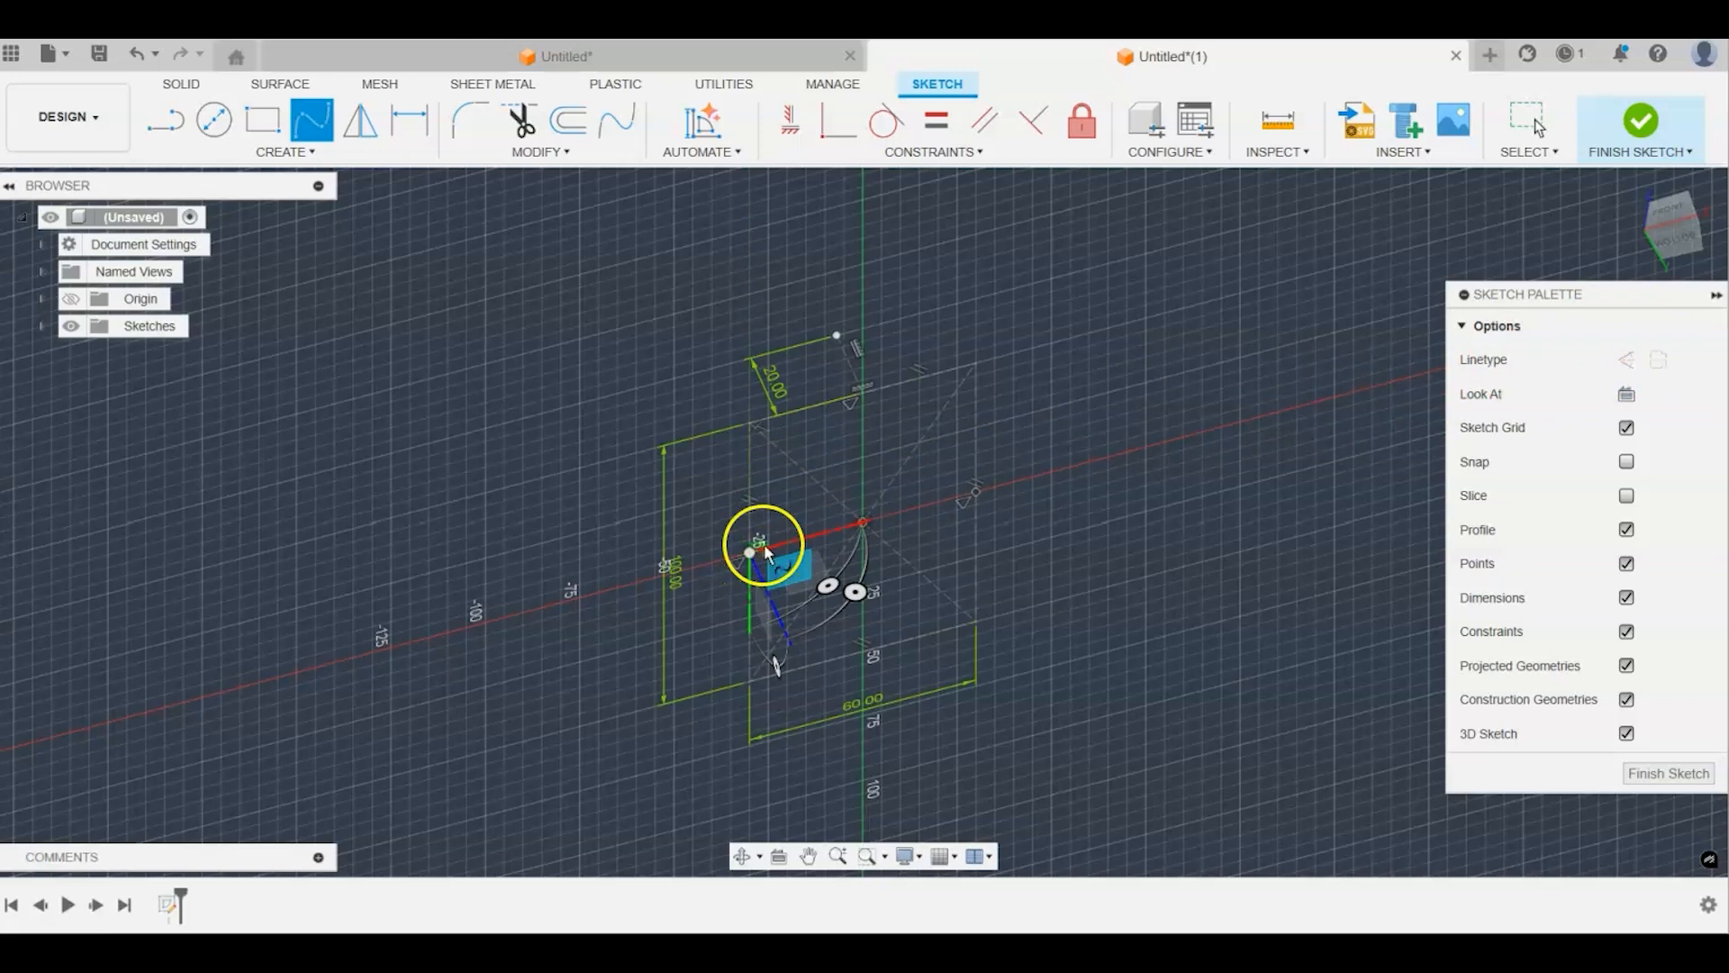
click(834, 337)
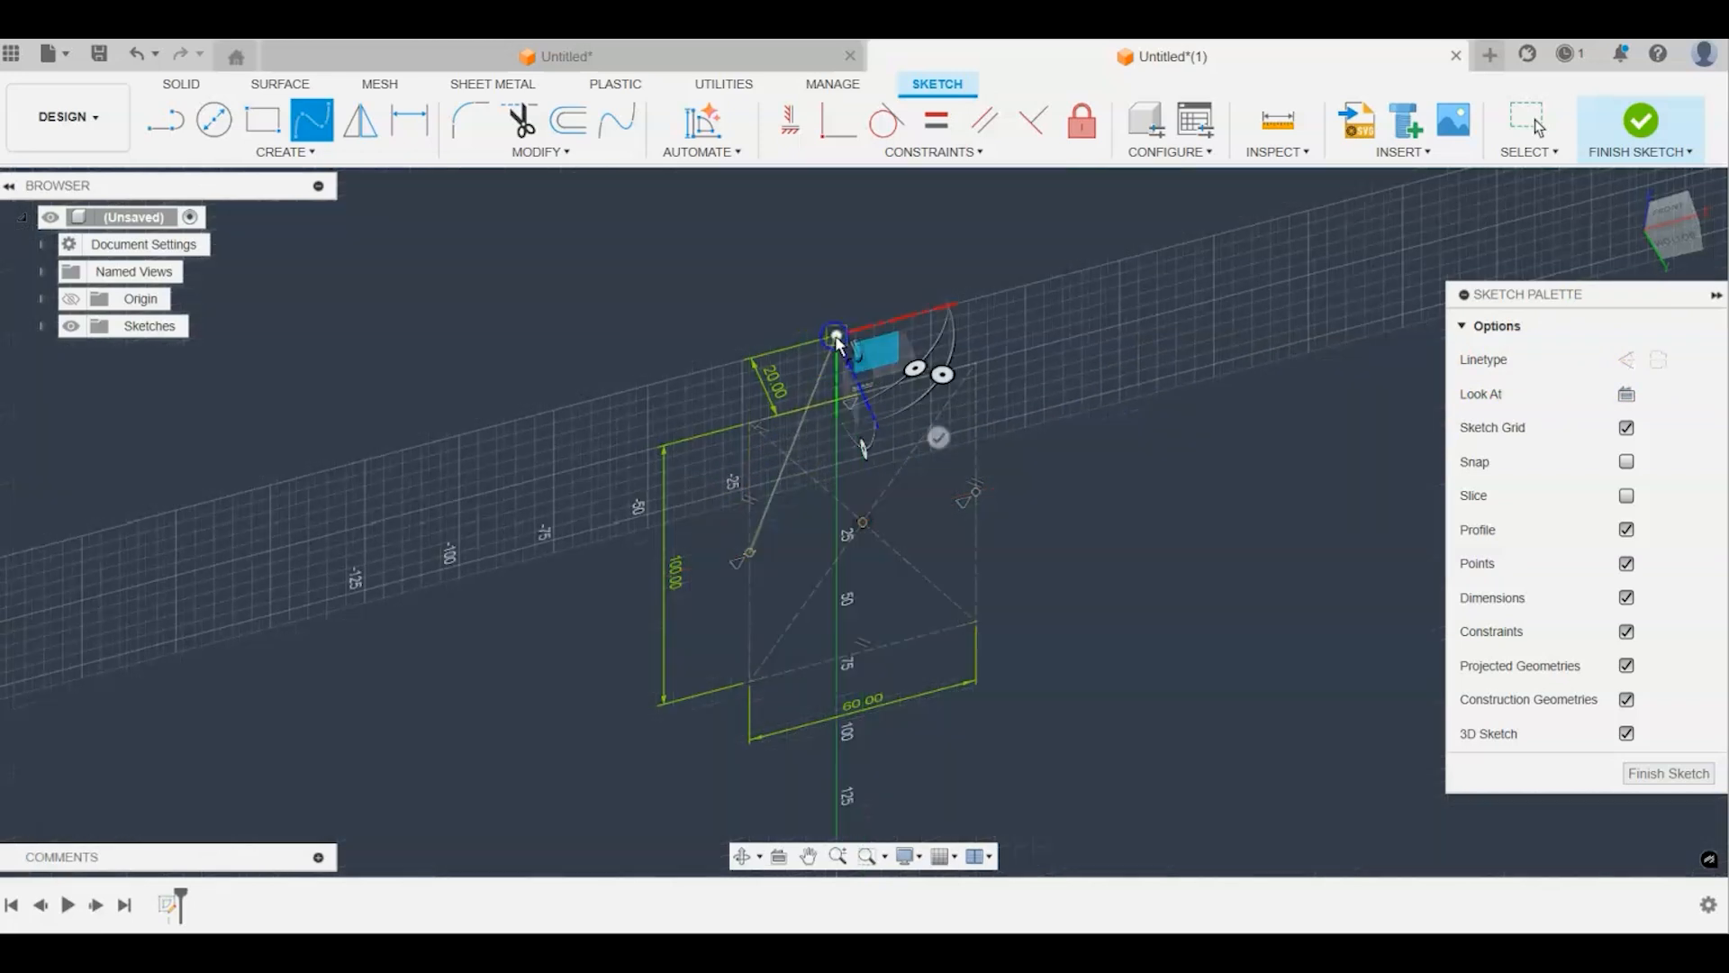
click(980, 492)
click(1076, 595)
mouse_move(1673, 241)
mouse_down()
mouse_move(1461, 287)
mouse_move(1473, 316)
mouse_move(1510, 313)
mouse_move(1488, 308)
mouse_move(1500, 324)
mouse_up()
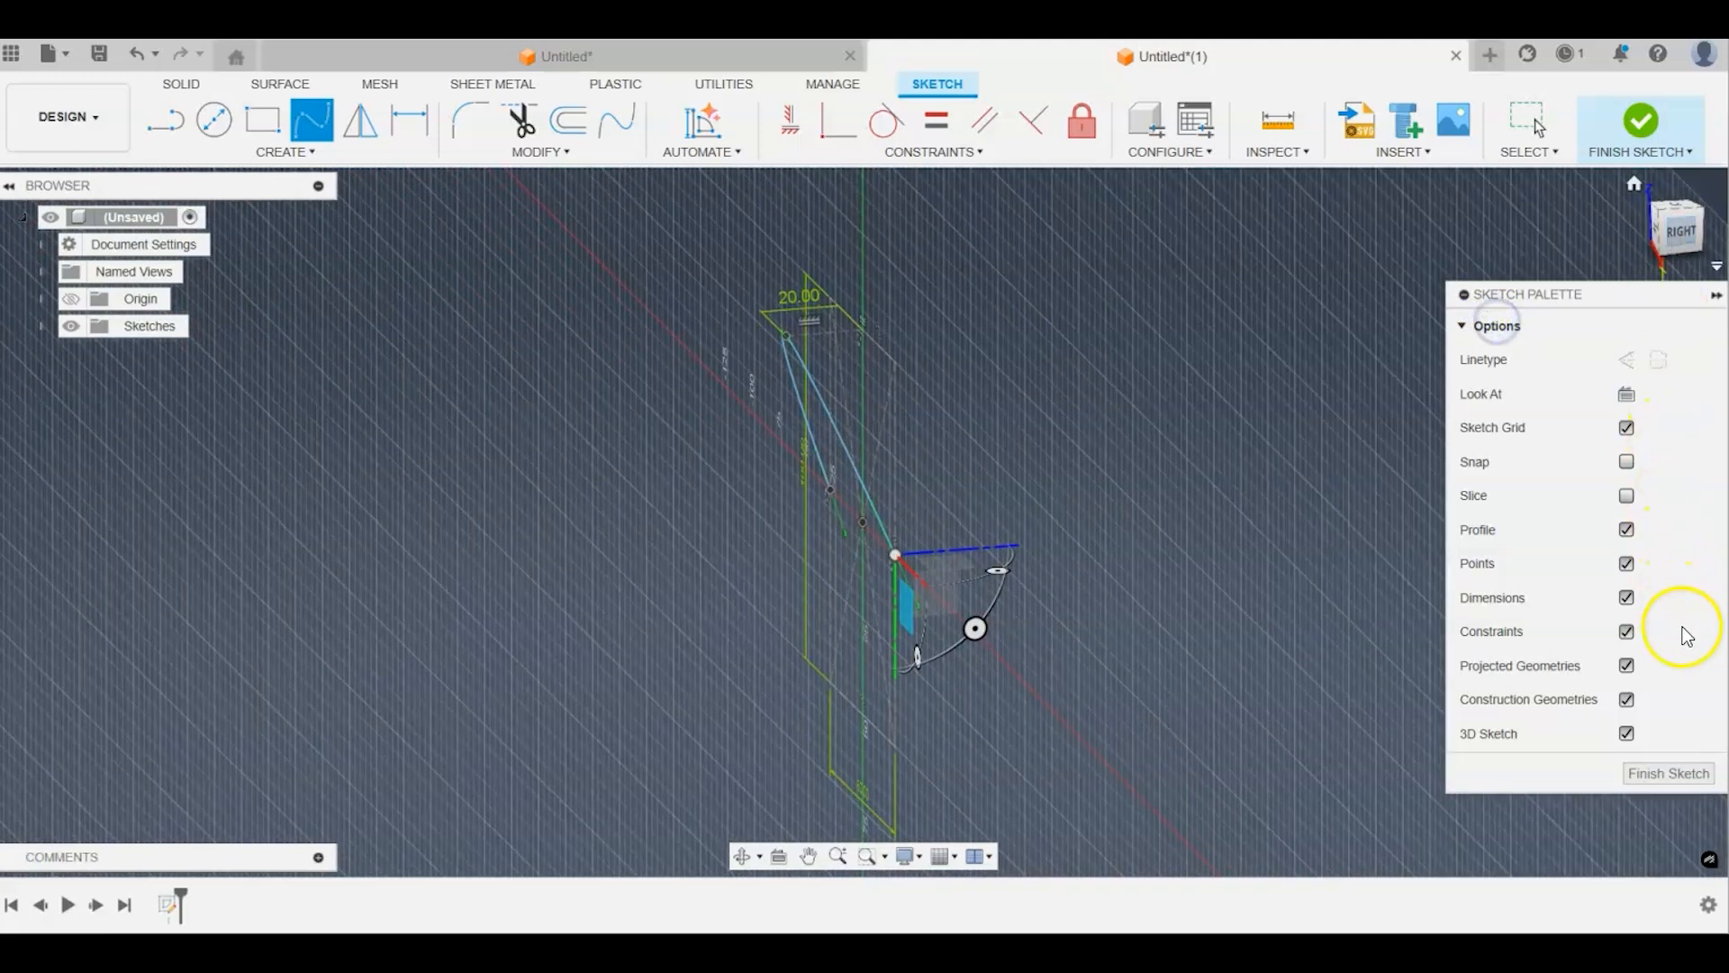
click(1666, 773)
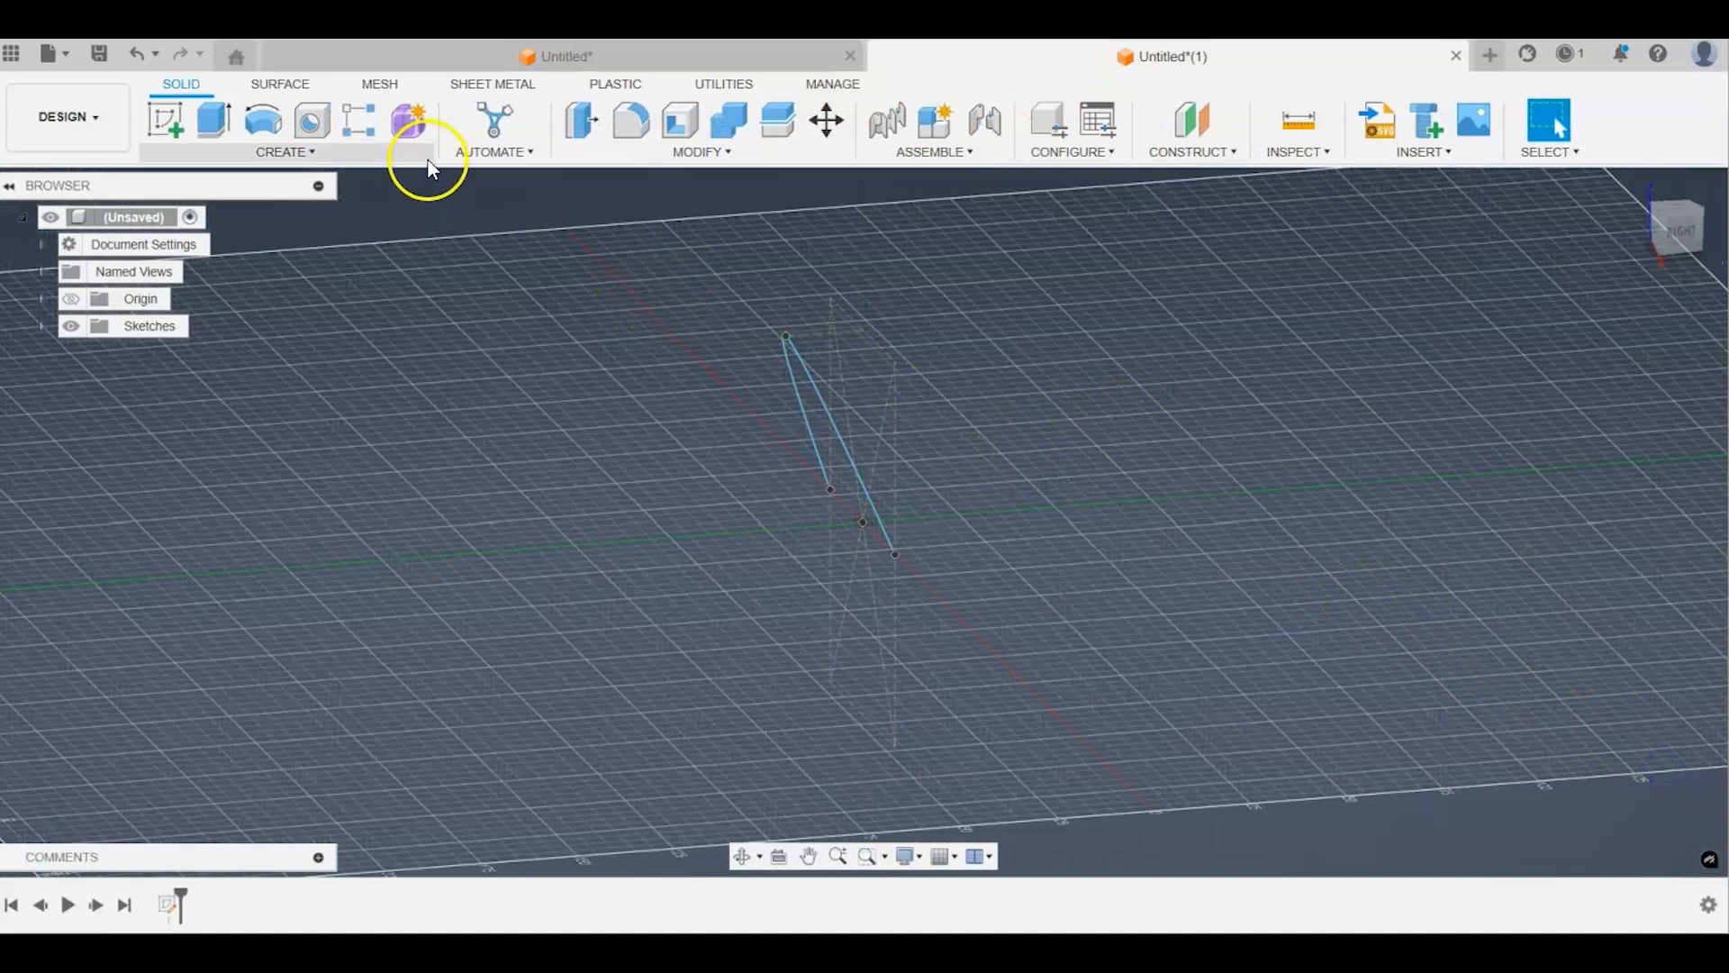
Step: Create a construction plane offset 50 mm from the XZ plane
click(1235, 152)
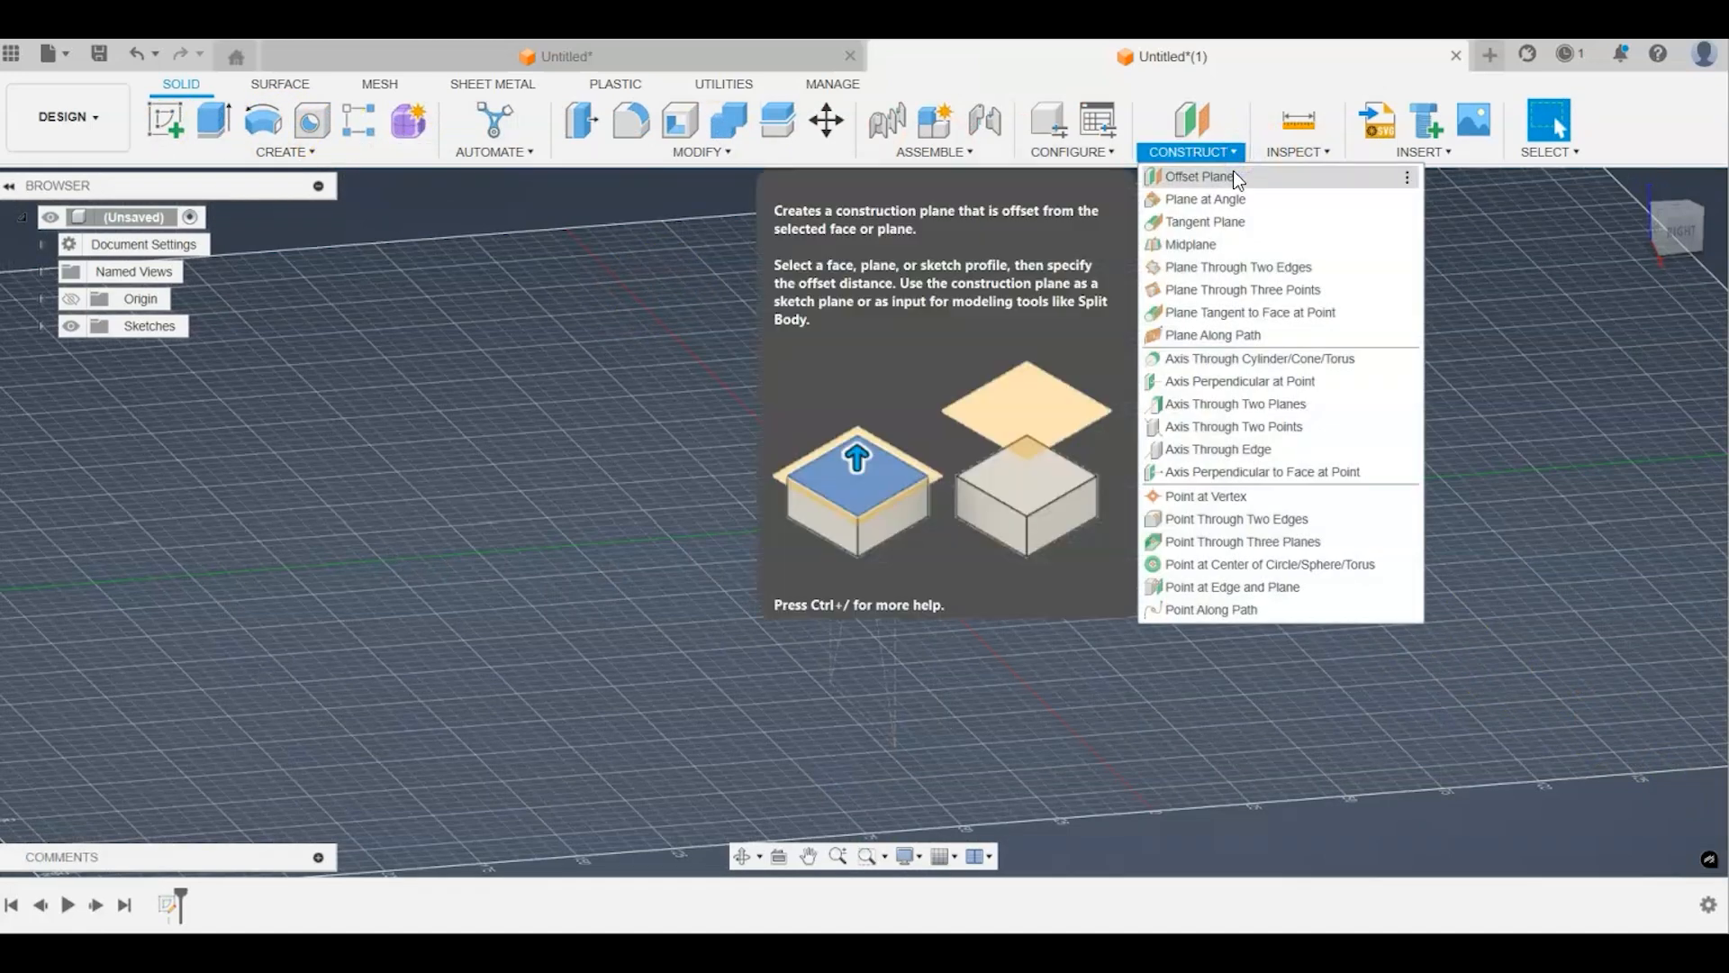
click(1233, 176)
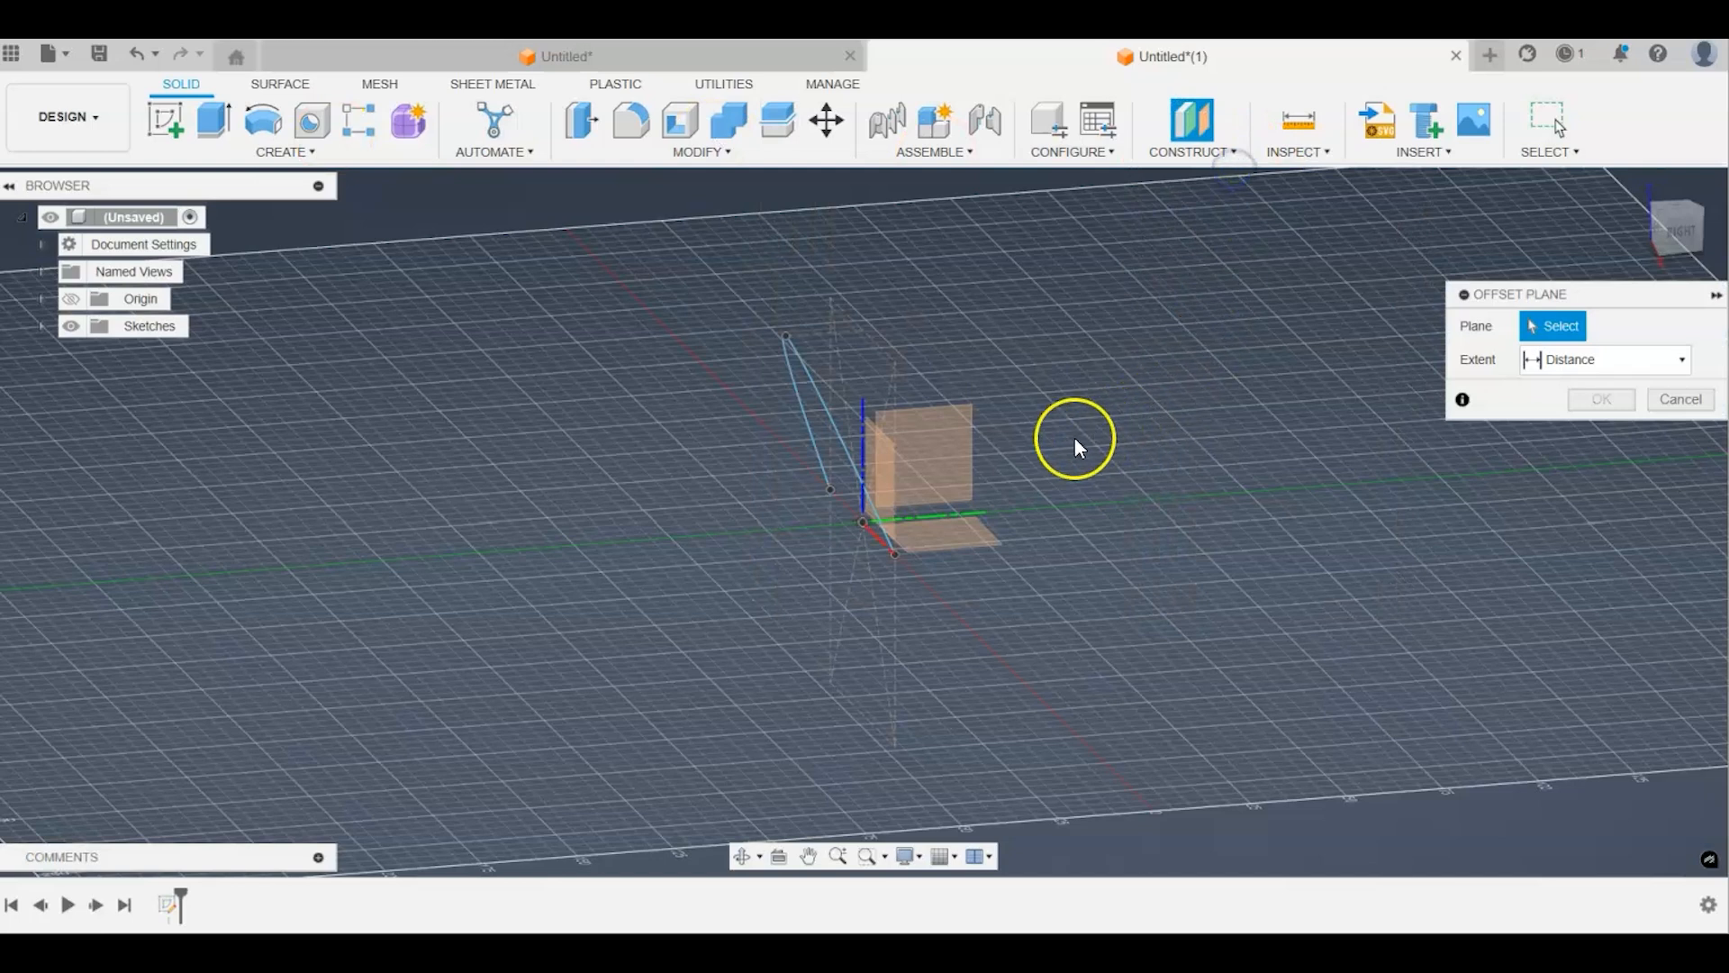
click(889, 480)
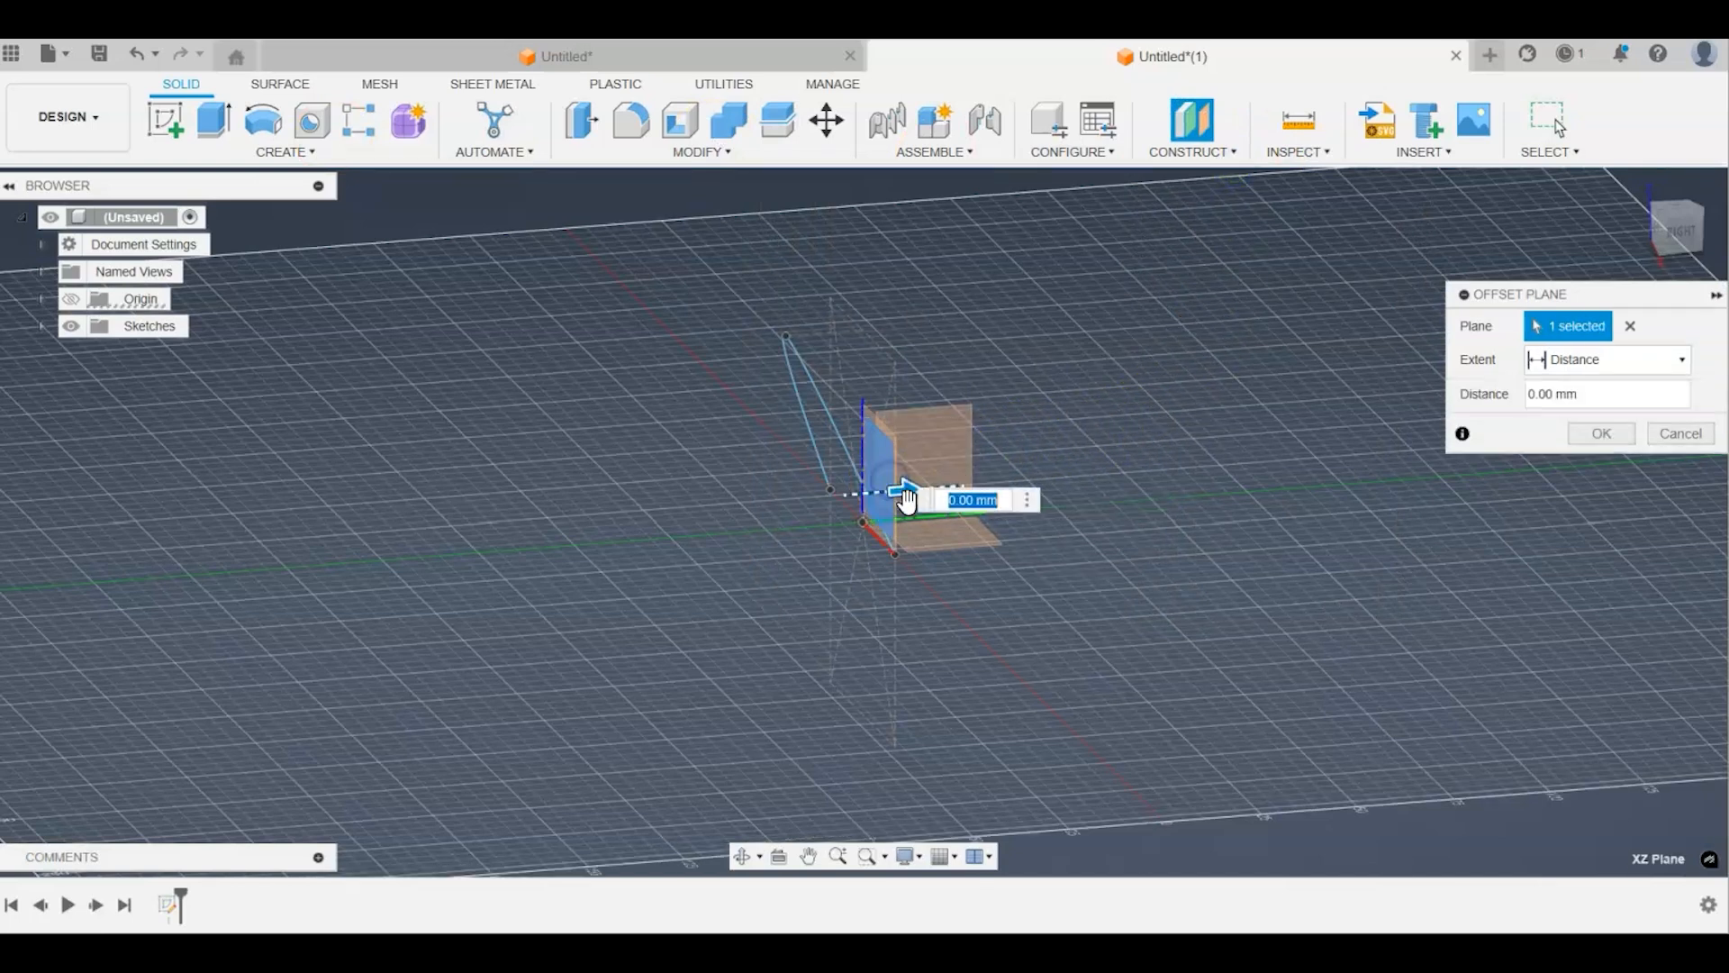
drag(906, 487, 1089, 480)
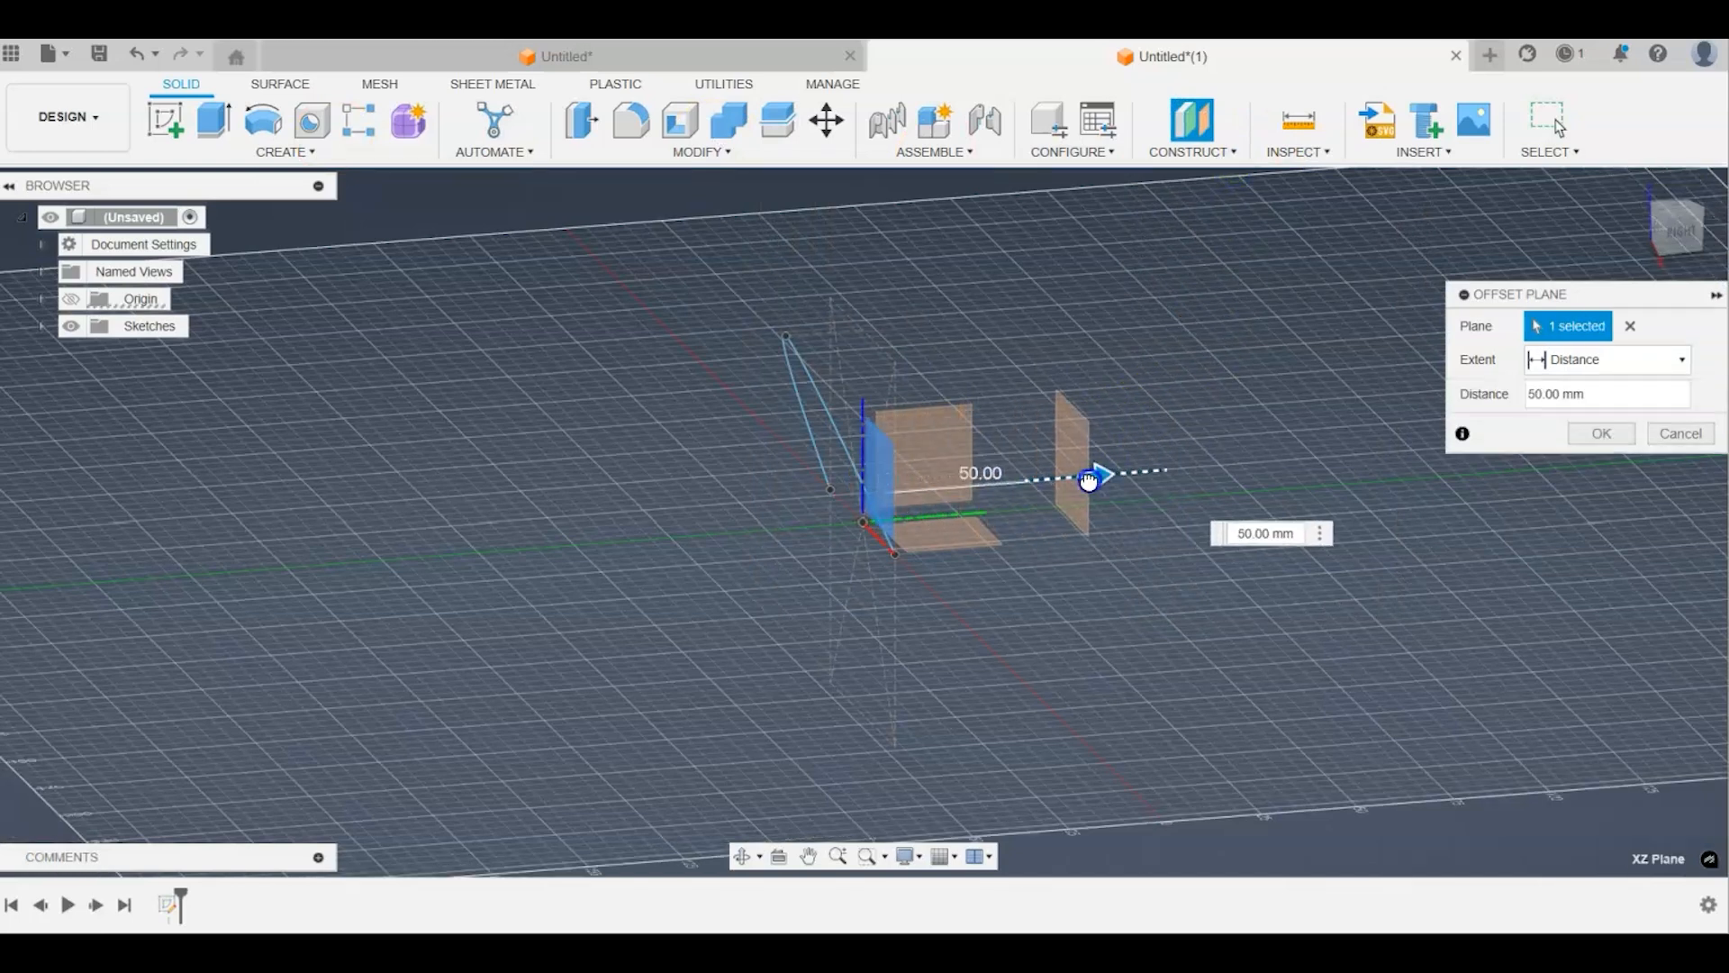
click(1576, 437)
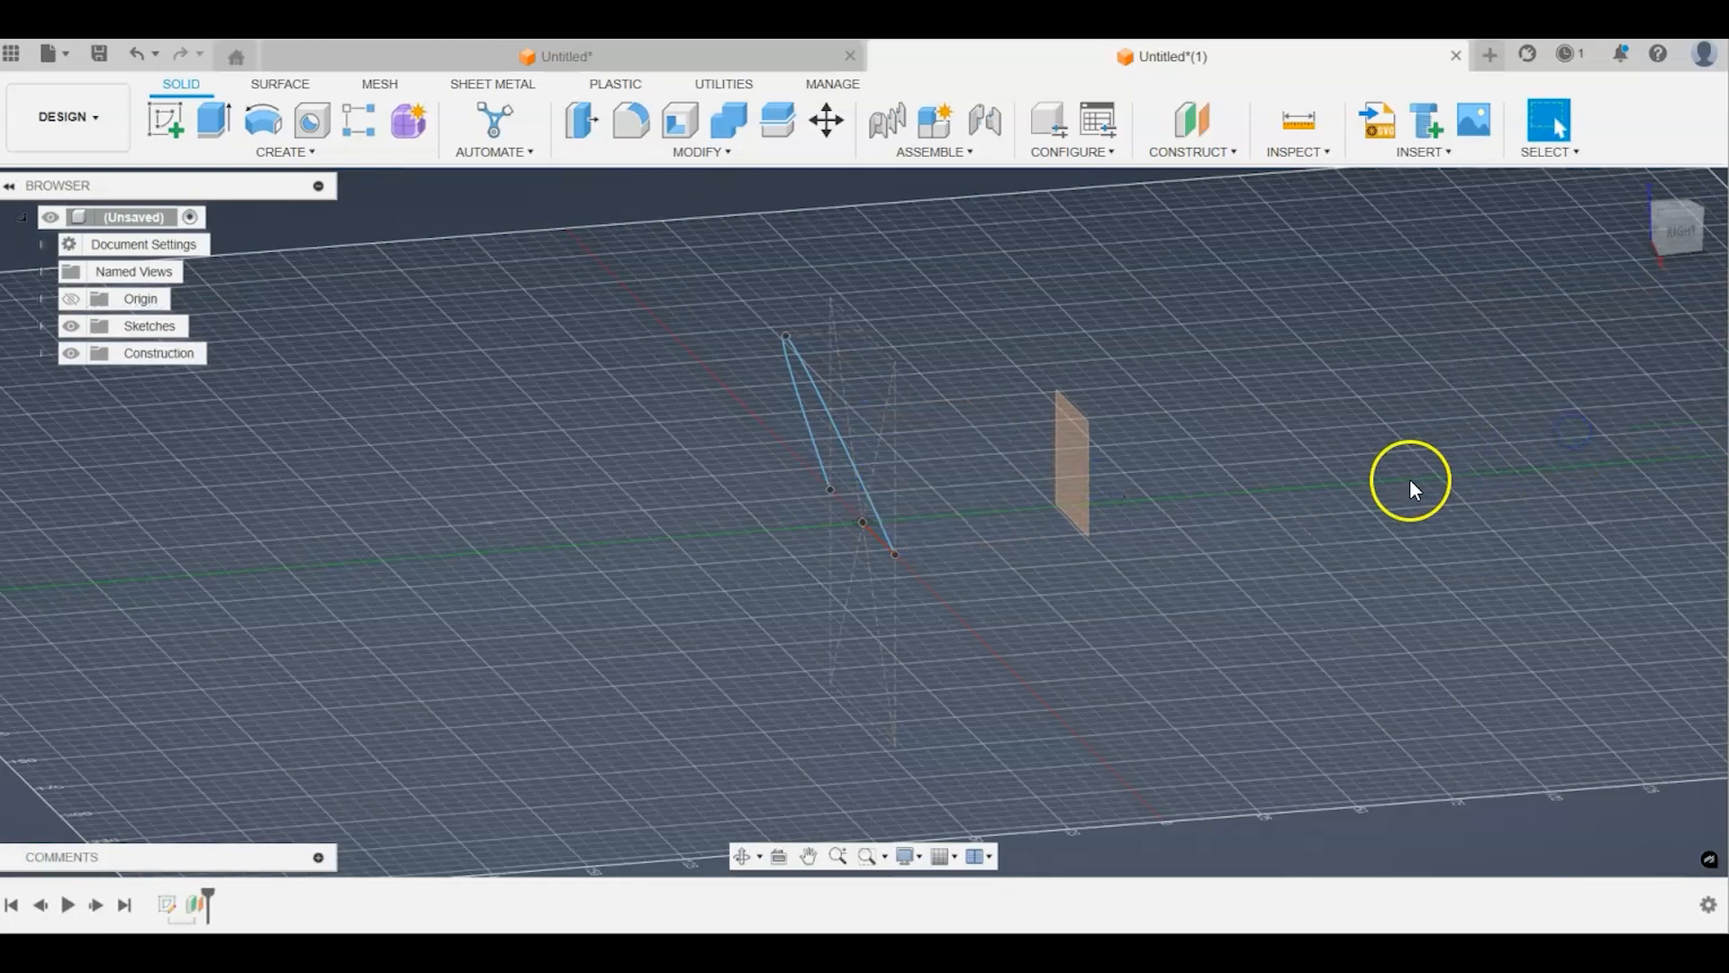
Step: Start a sketch on the 50 mm offset plane and draw a construction center rectangle 20 mm wide and 40 mm high at the origin
click(180, 123)
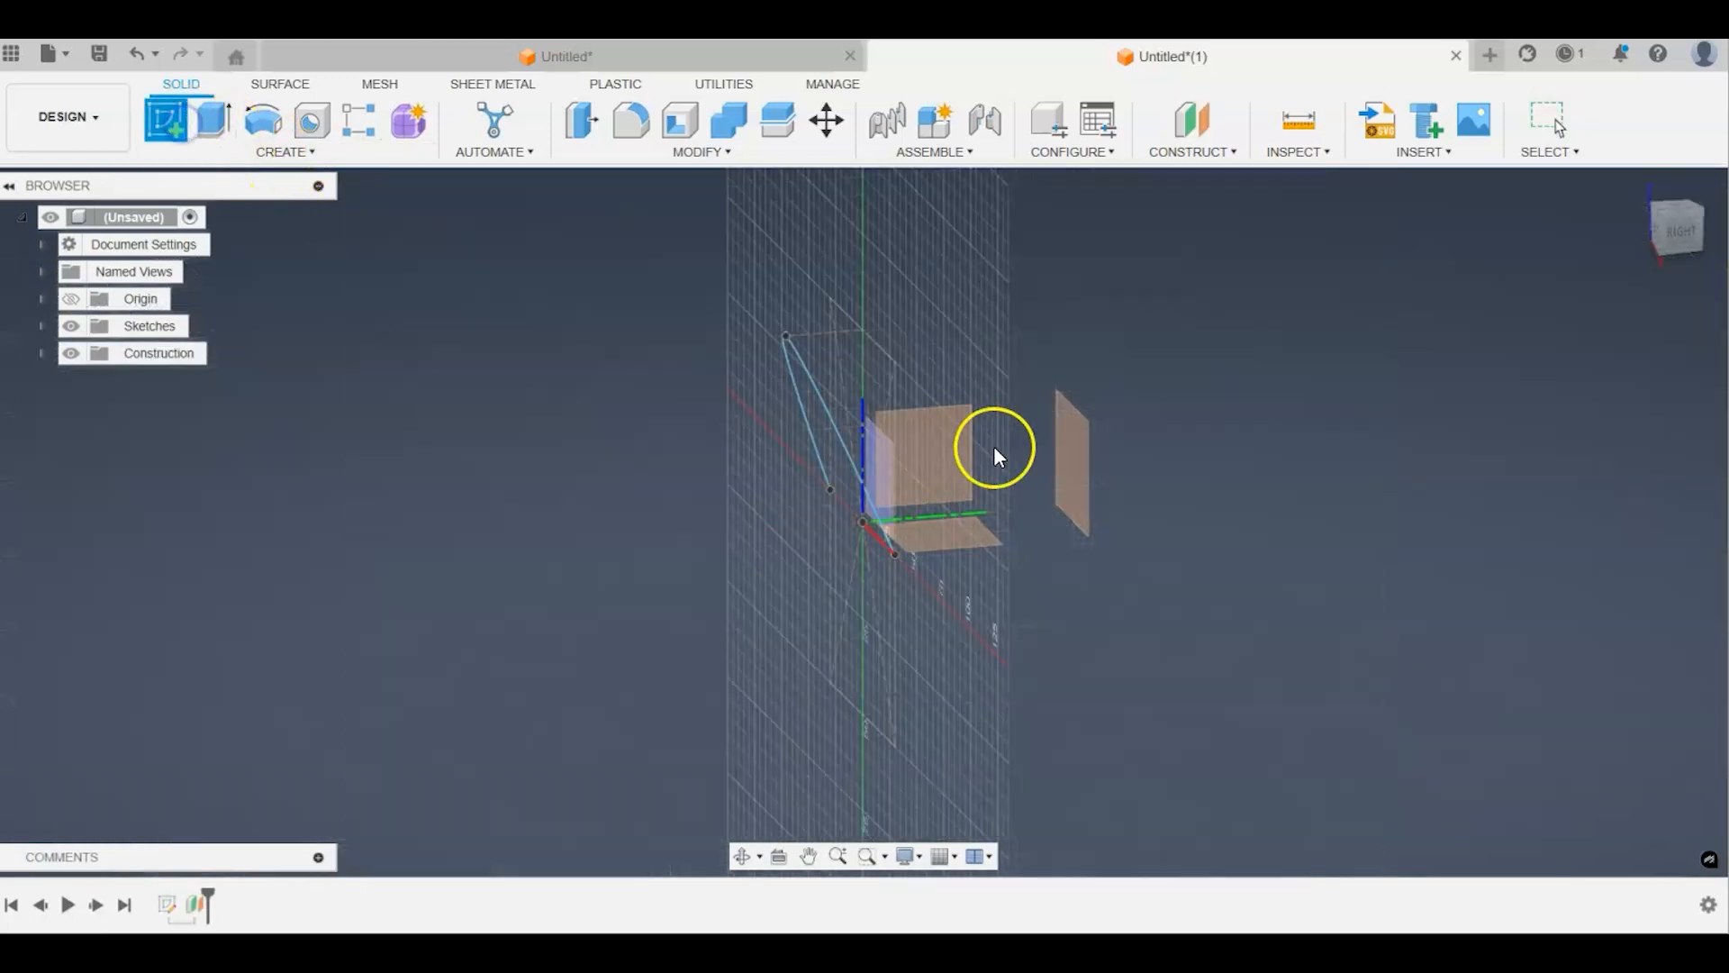
click(1076, 463)
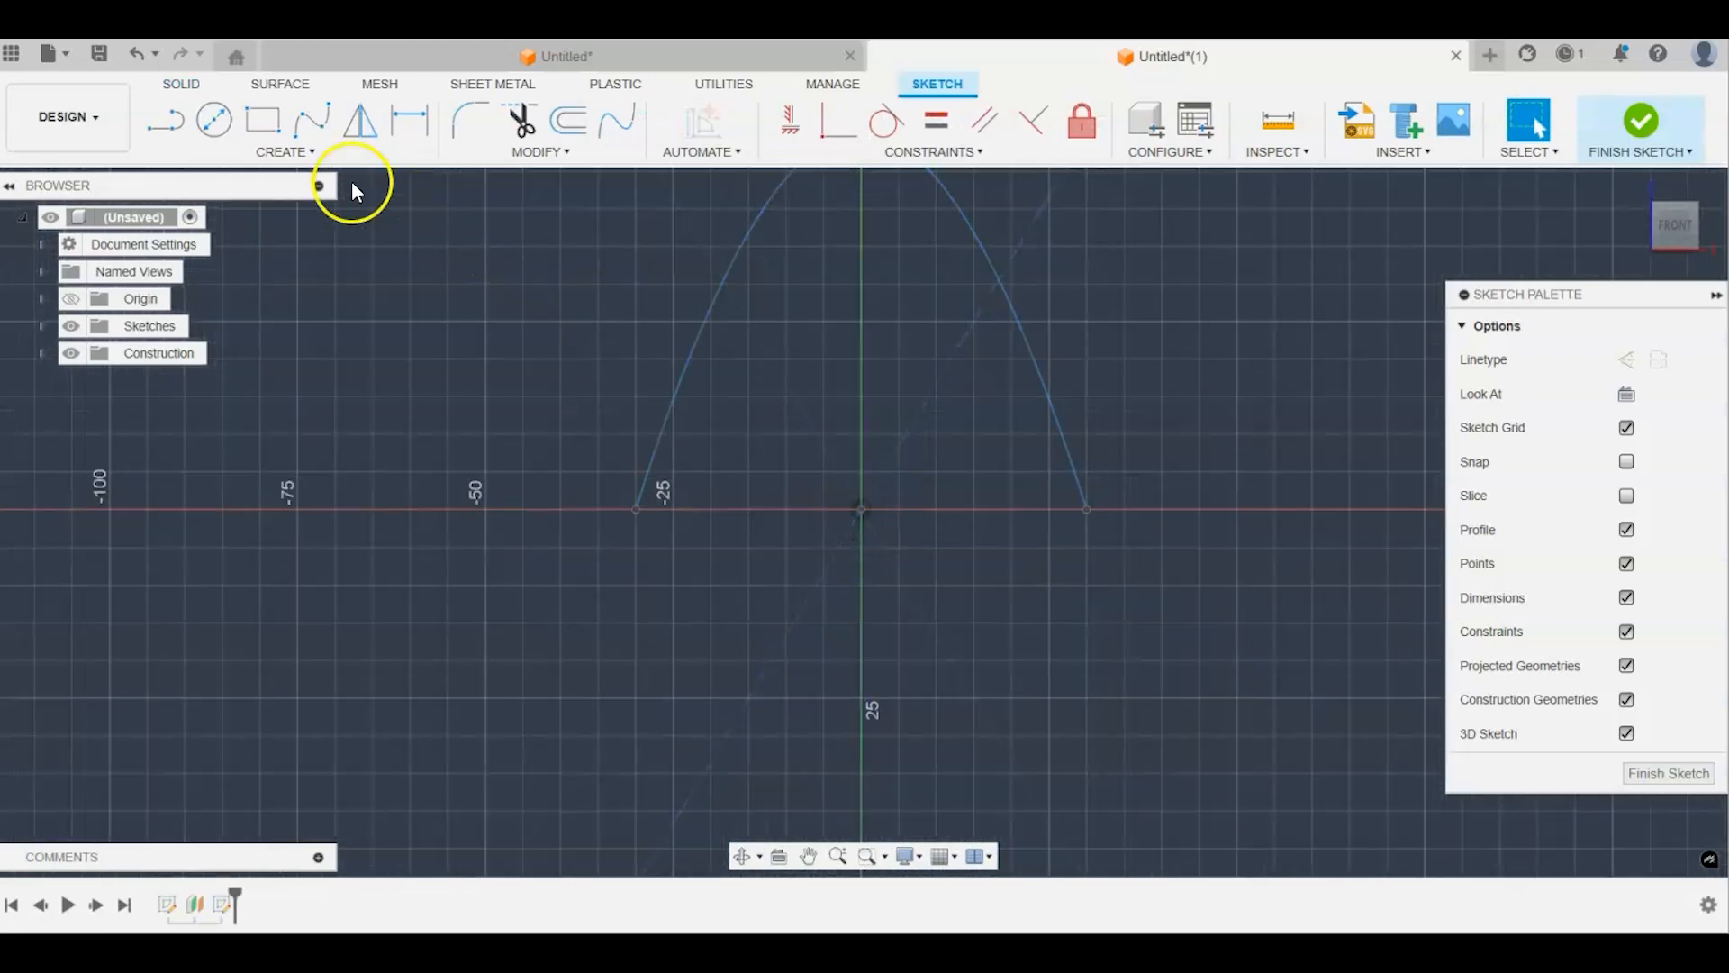
click(260, 123)
click(286, 153)
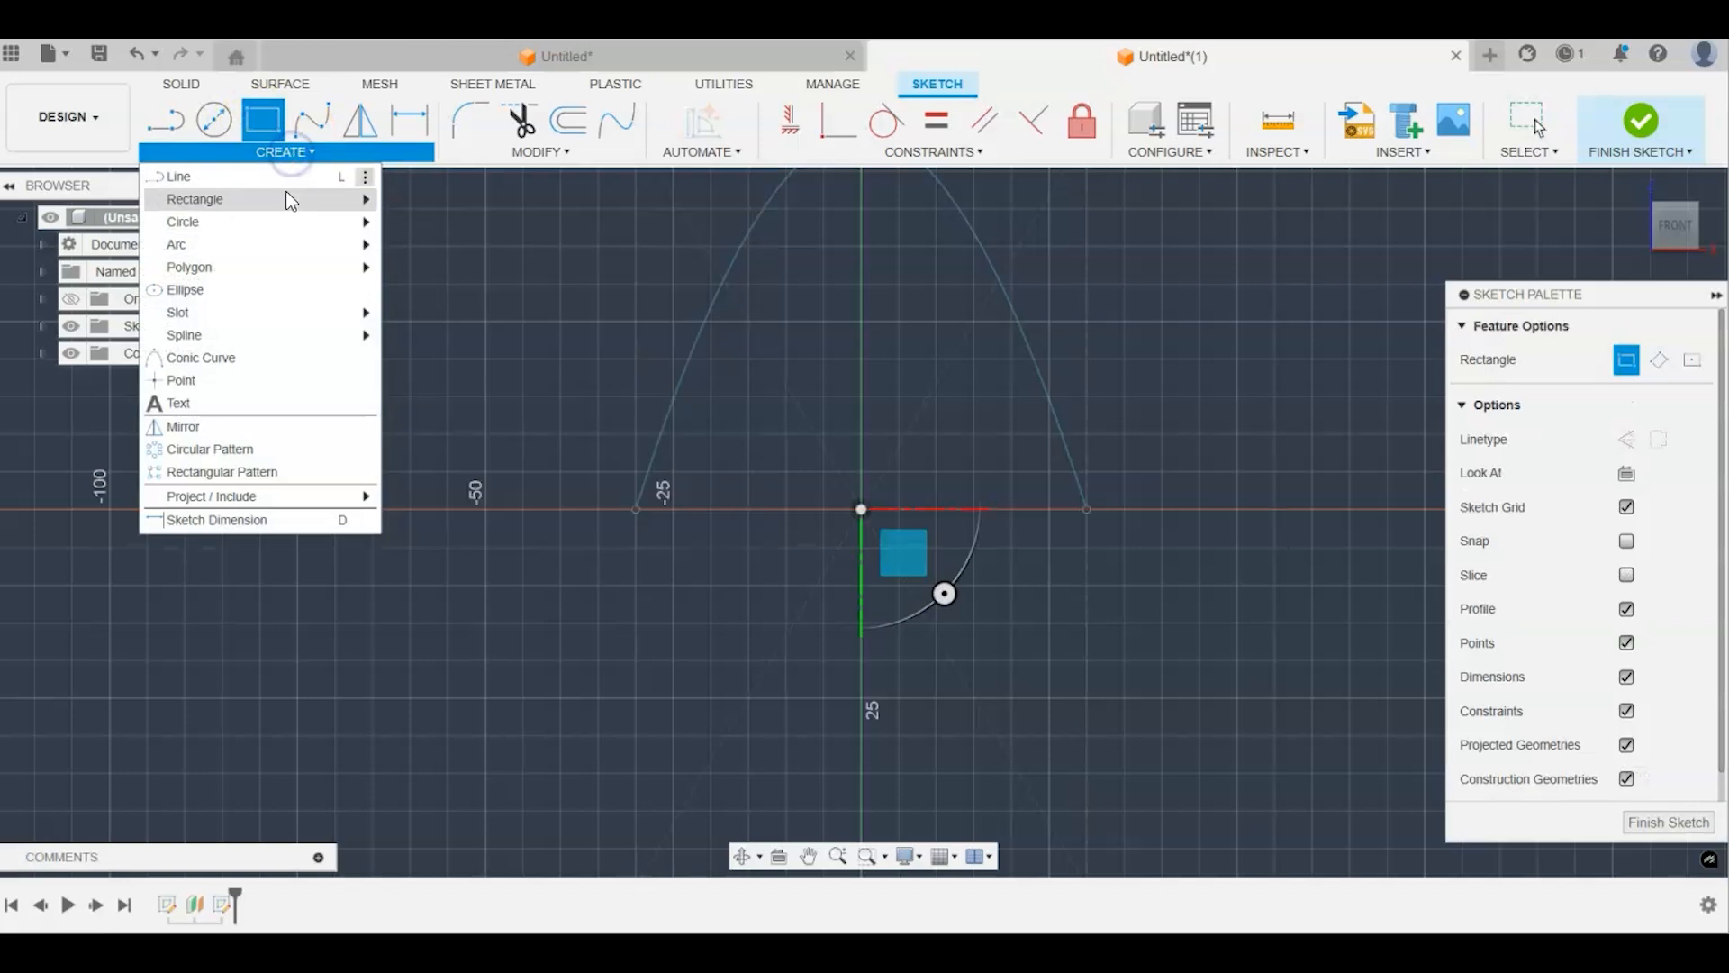
mouse_move(346, 198)
click(441, 241)
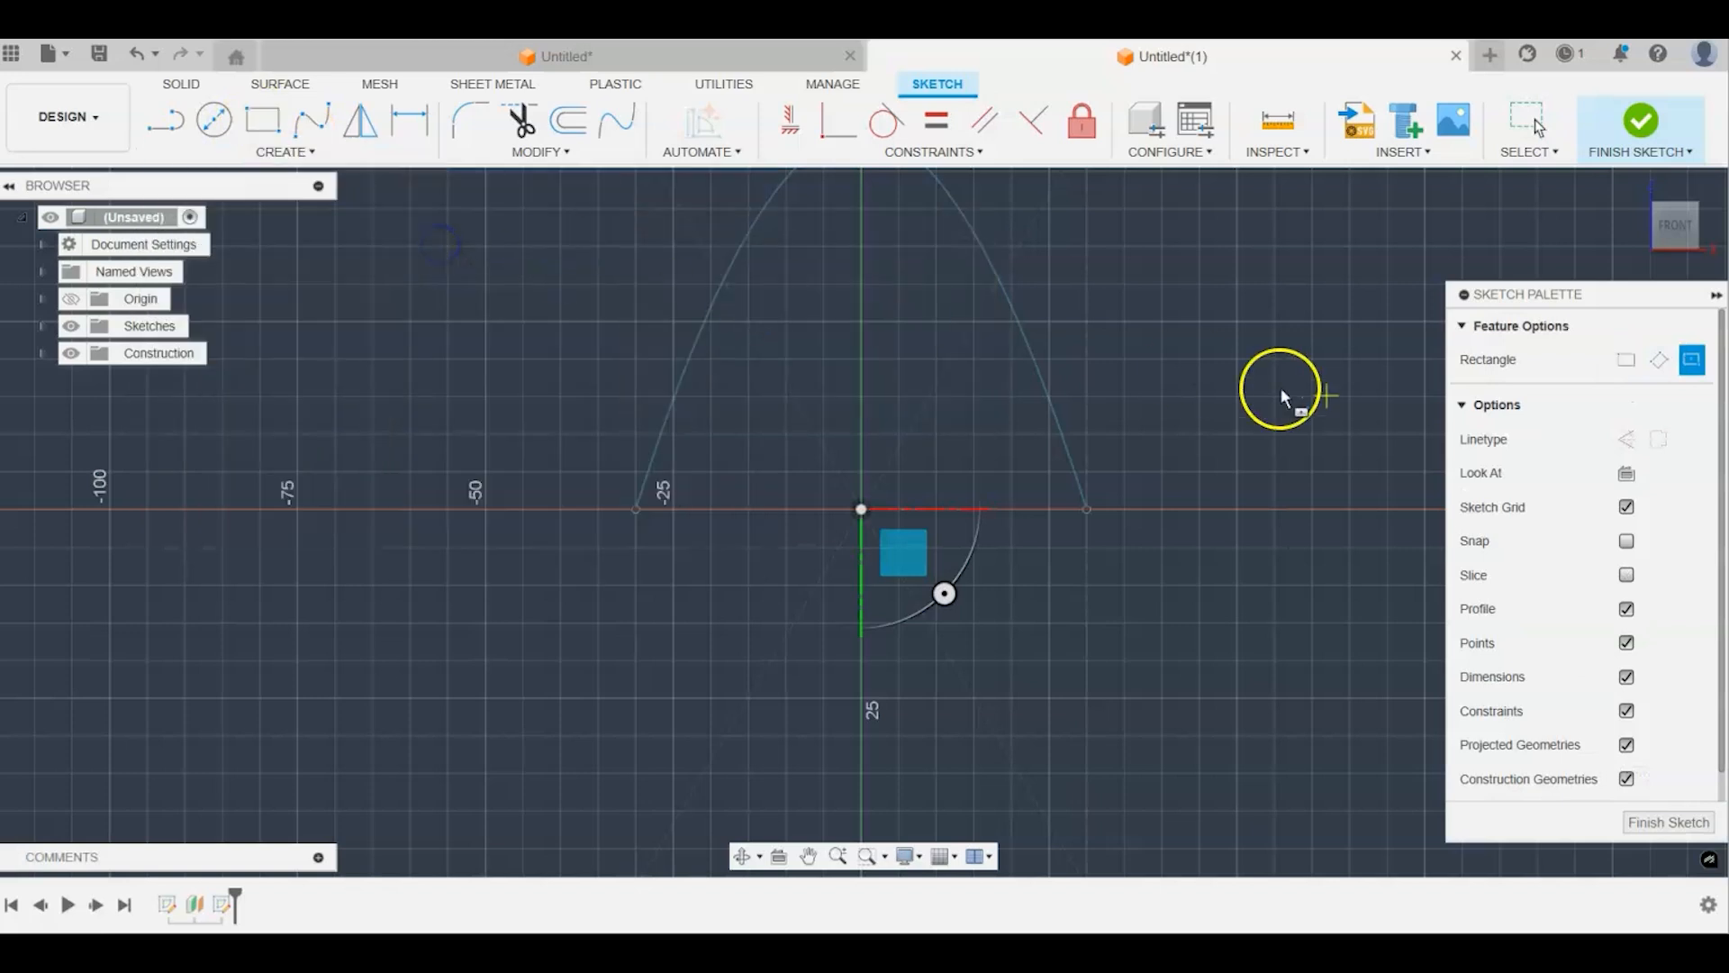
click(1628, 441)
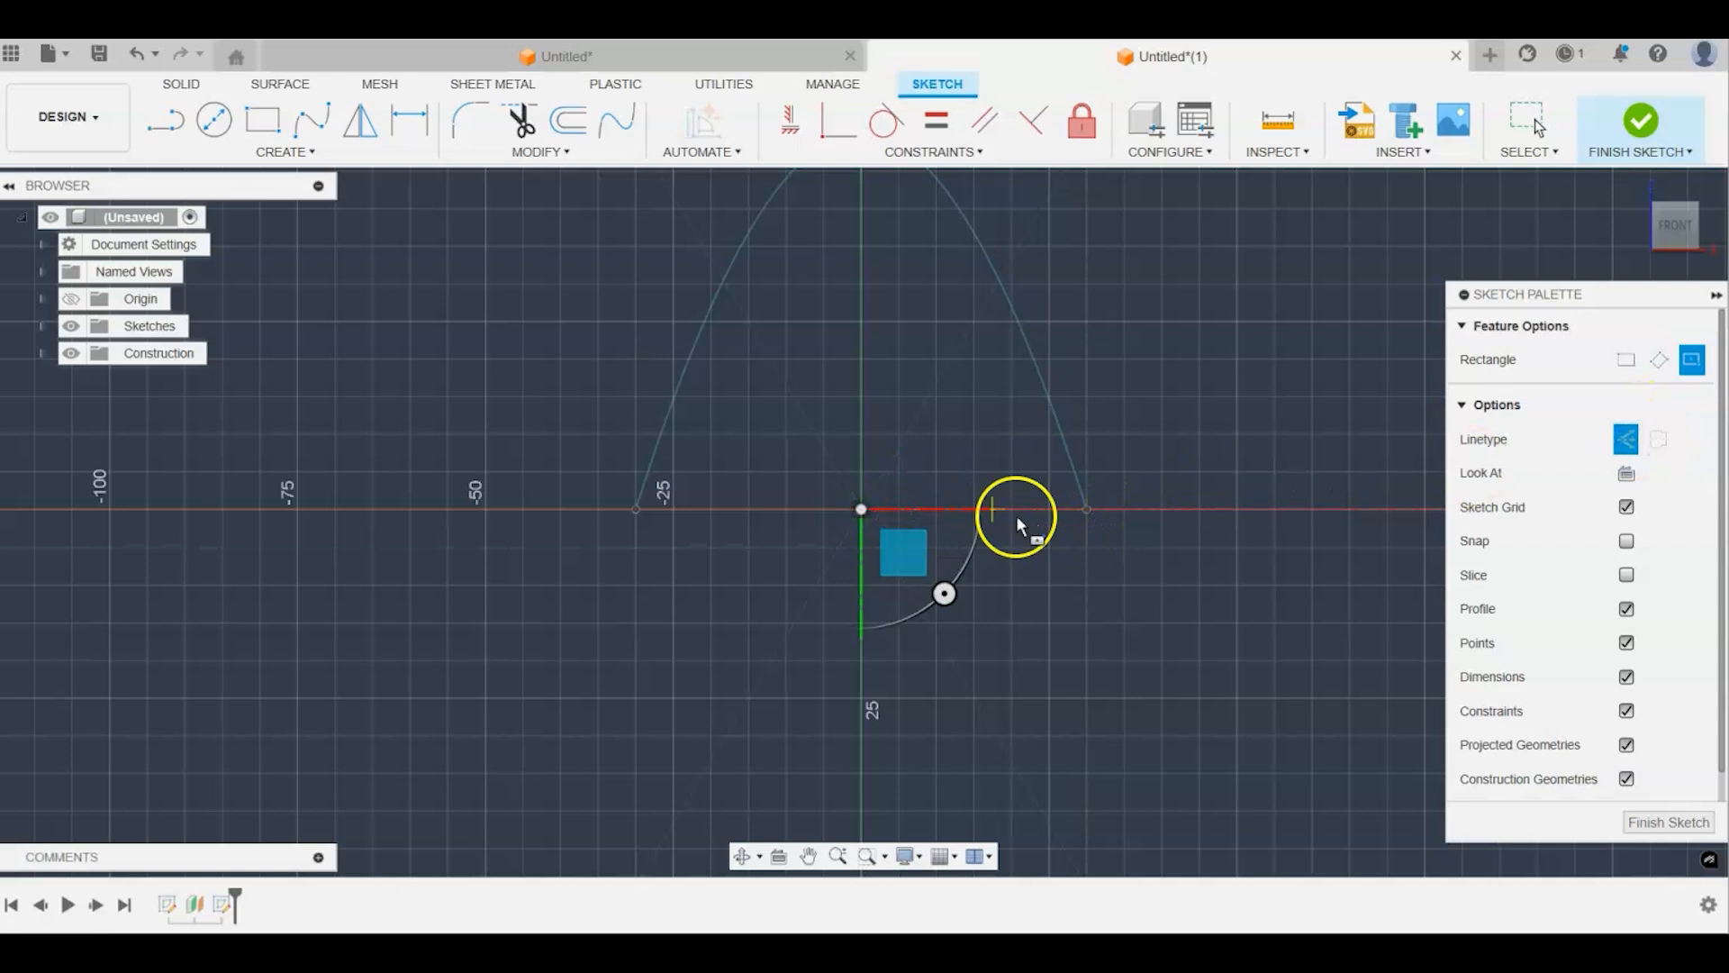
click(862, 509)
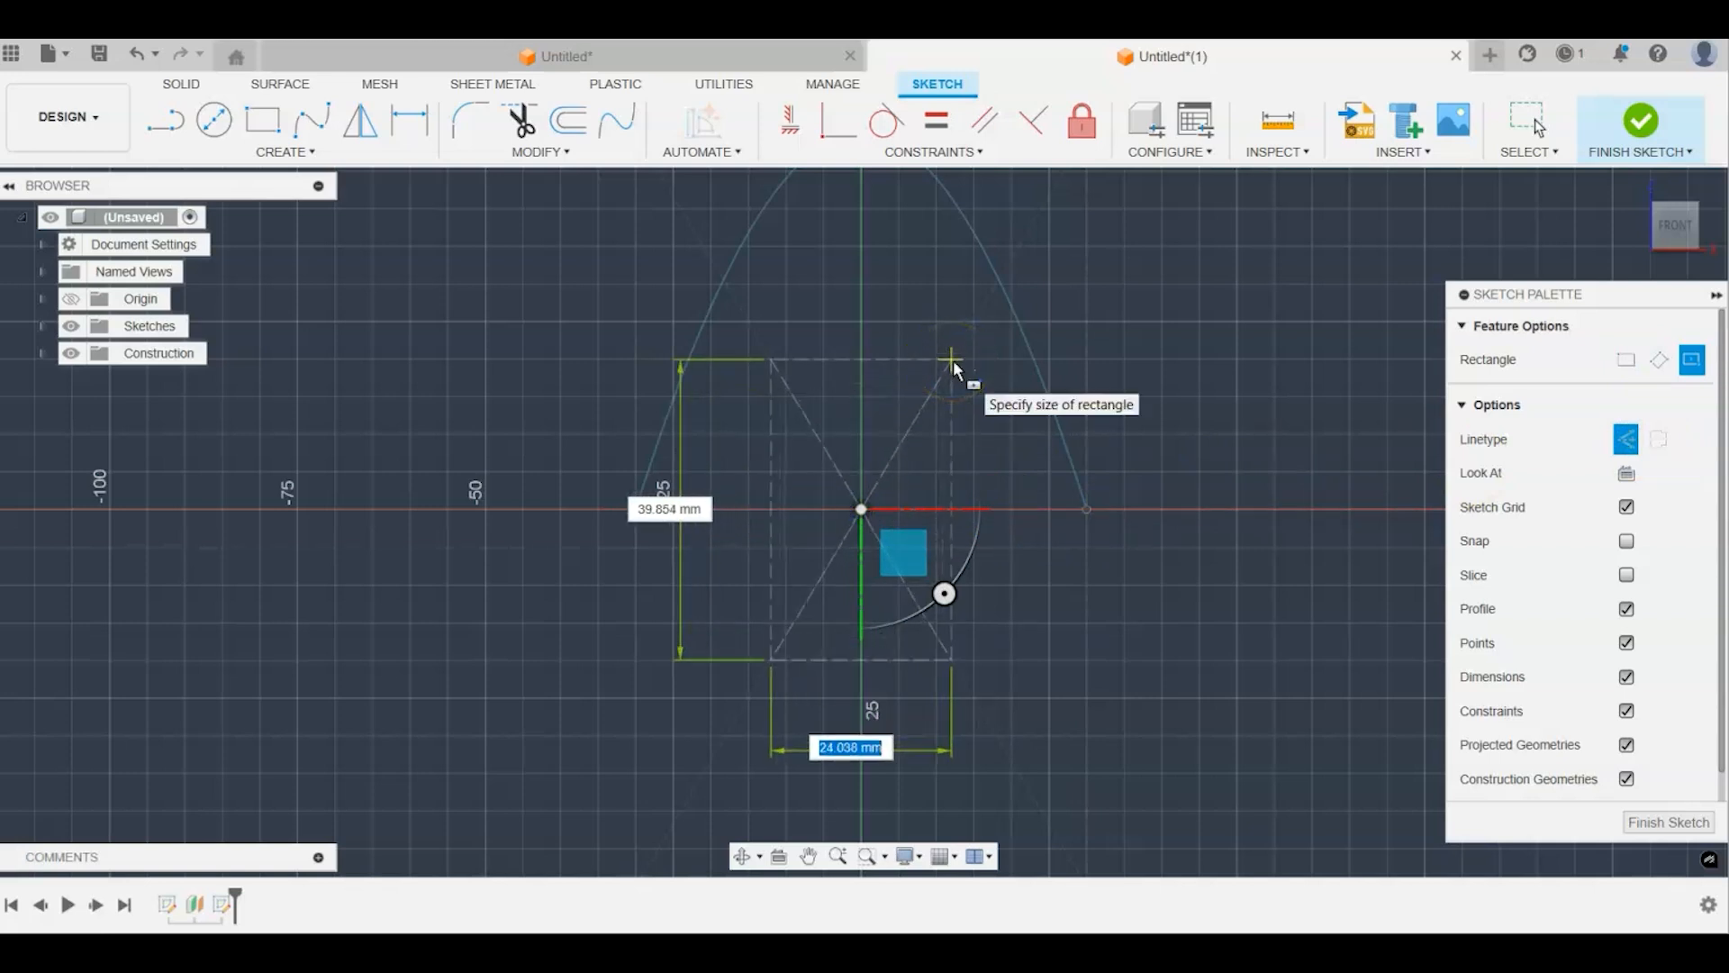
text(20)
key(Tab)
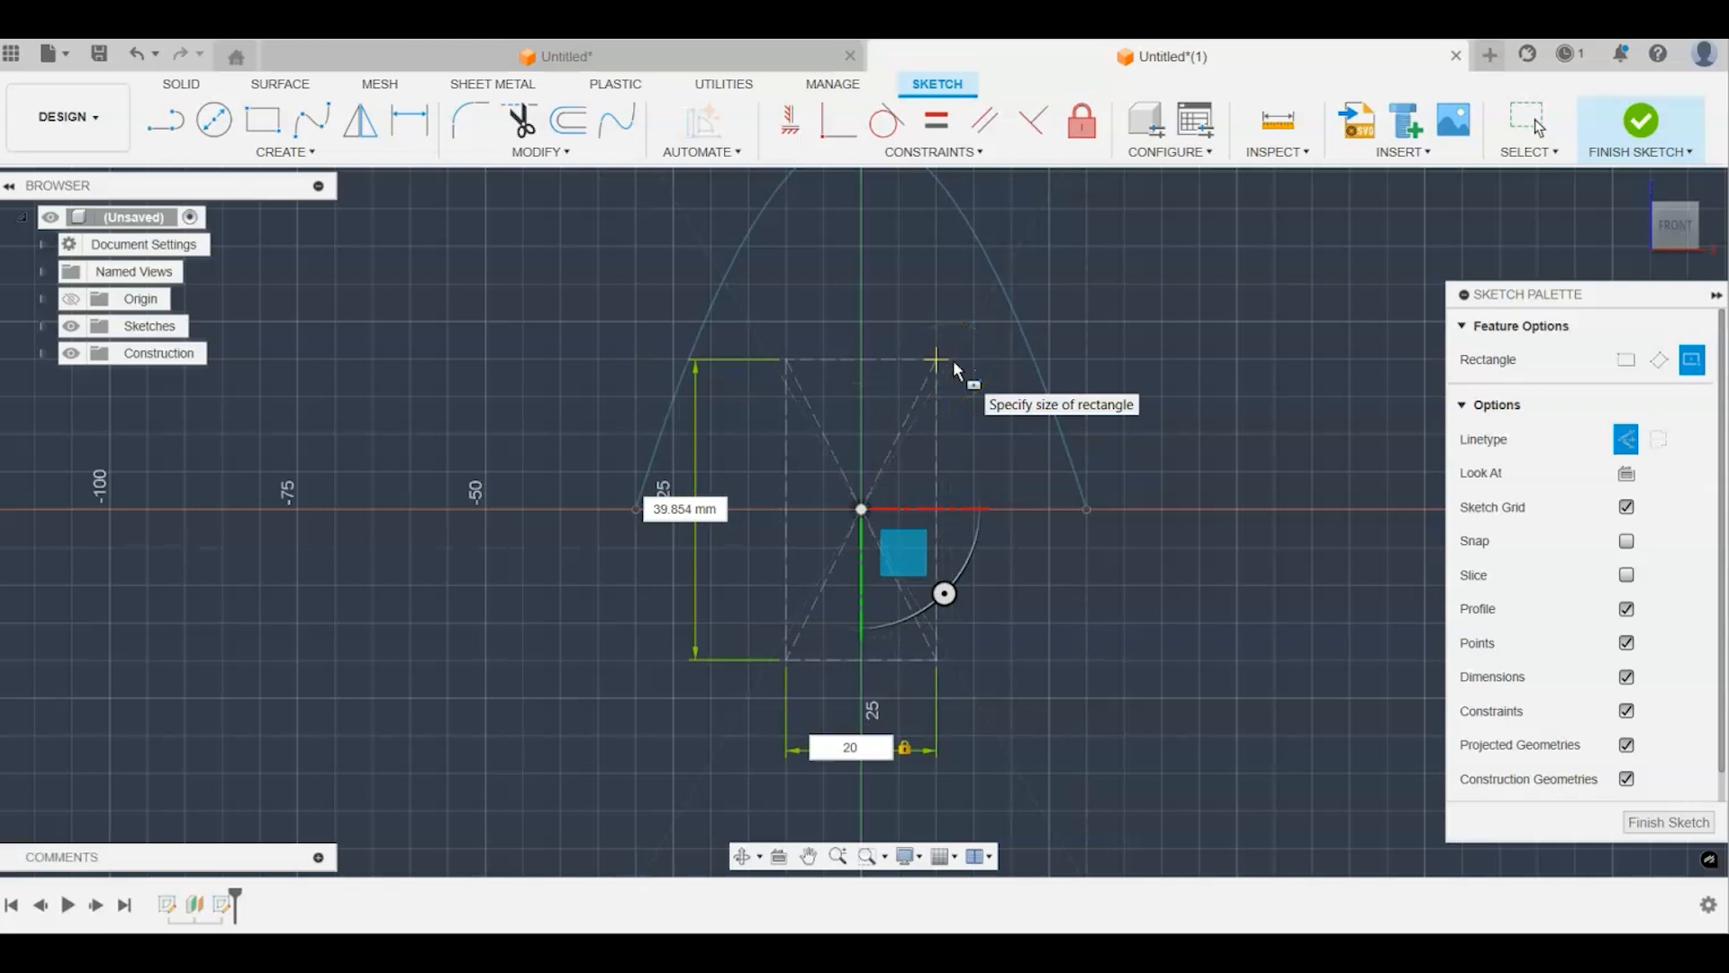
key(Tab)
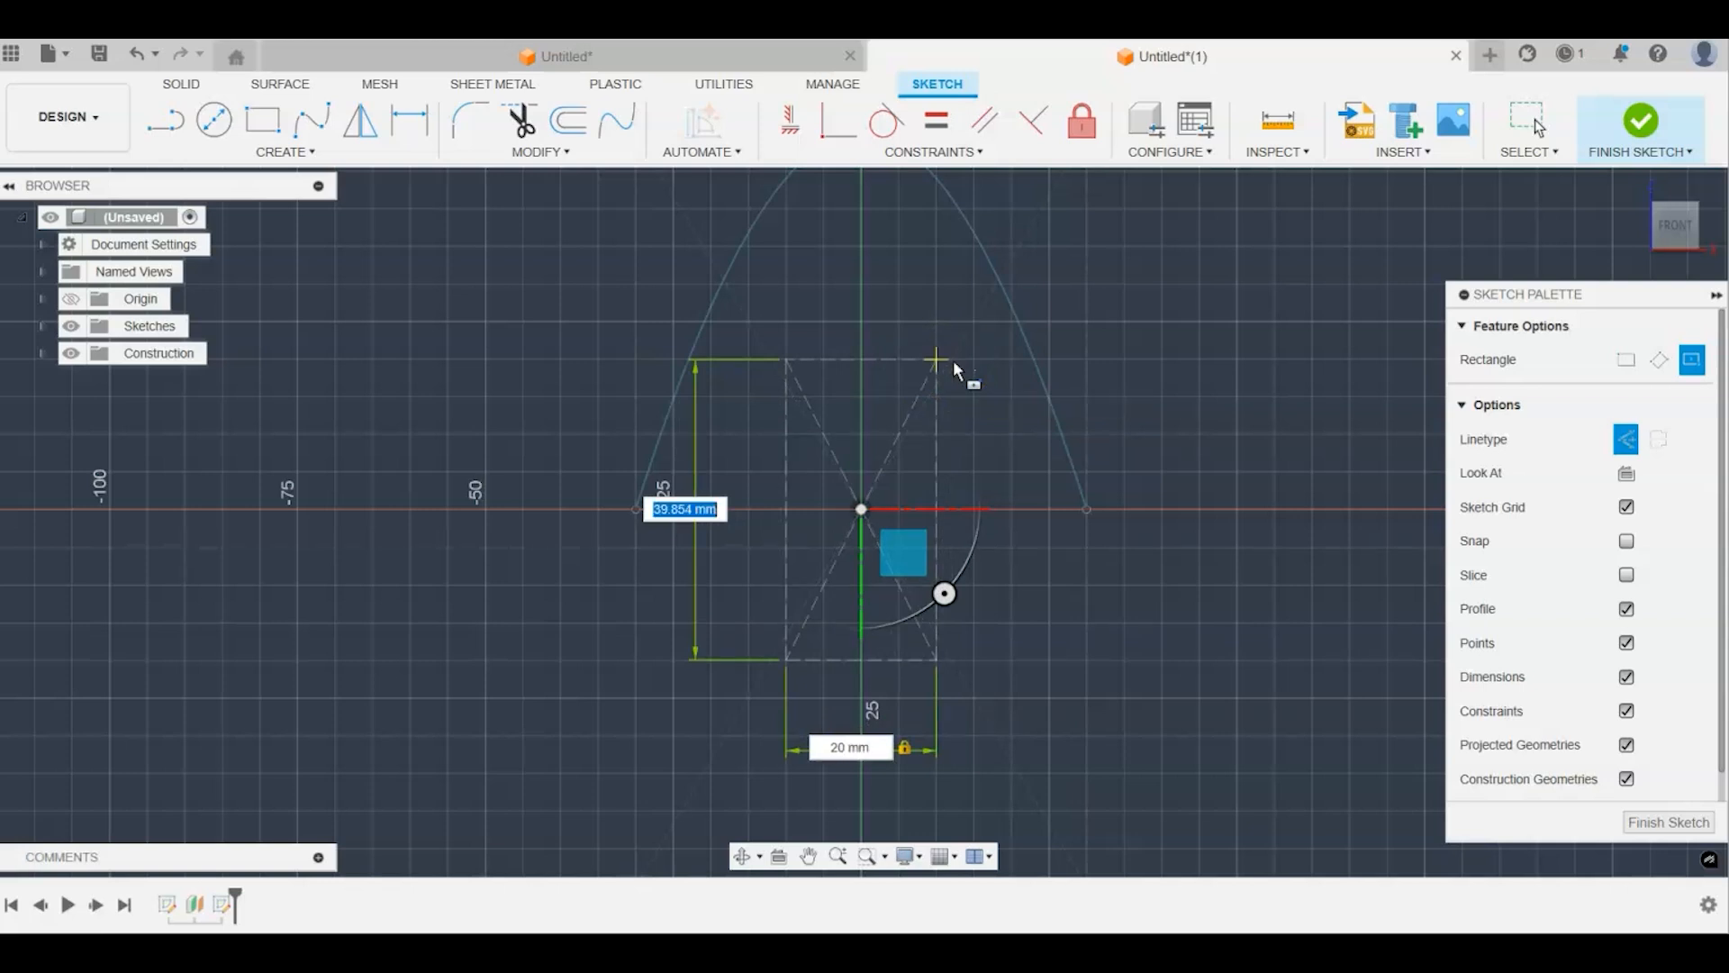
text(40)
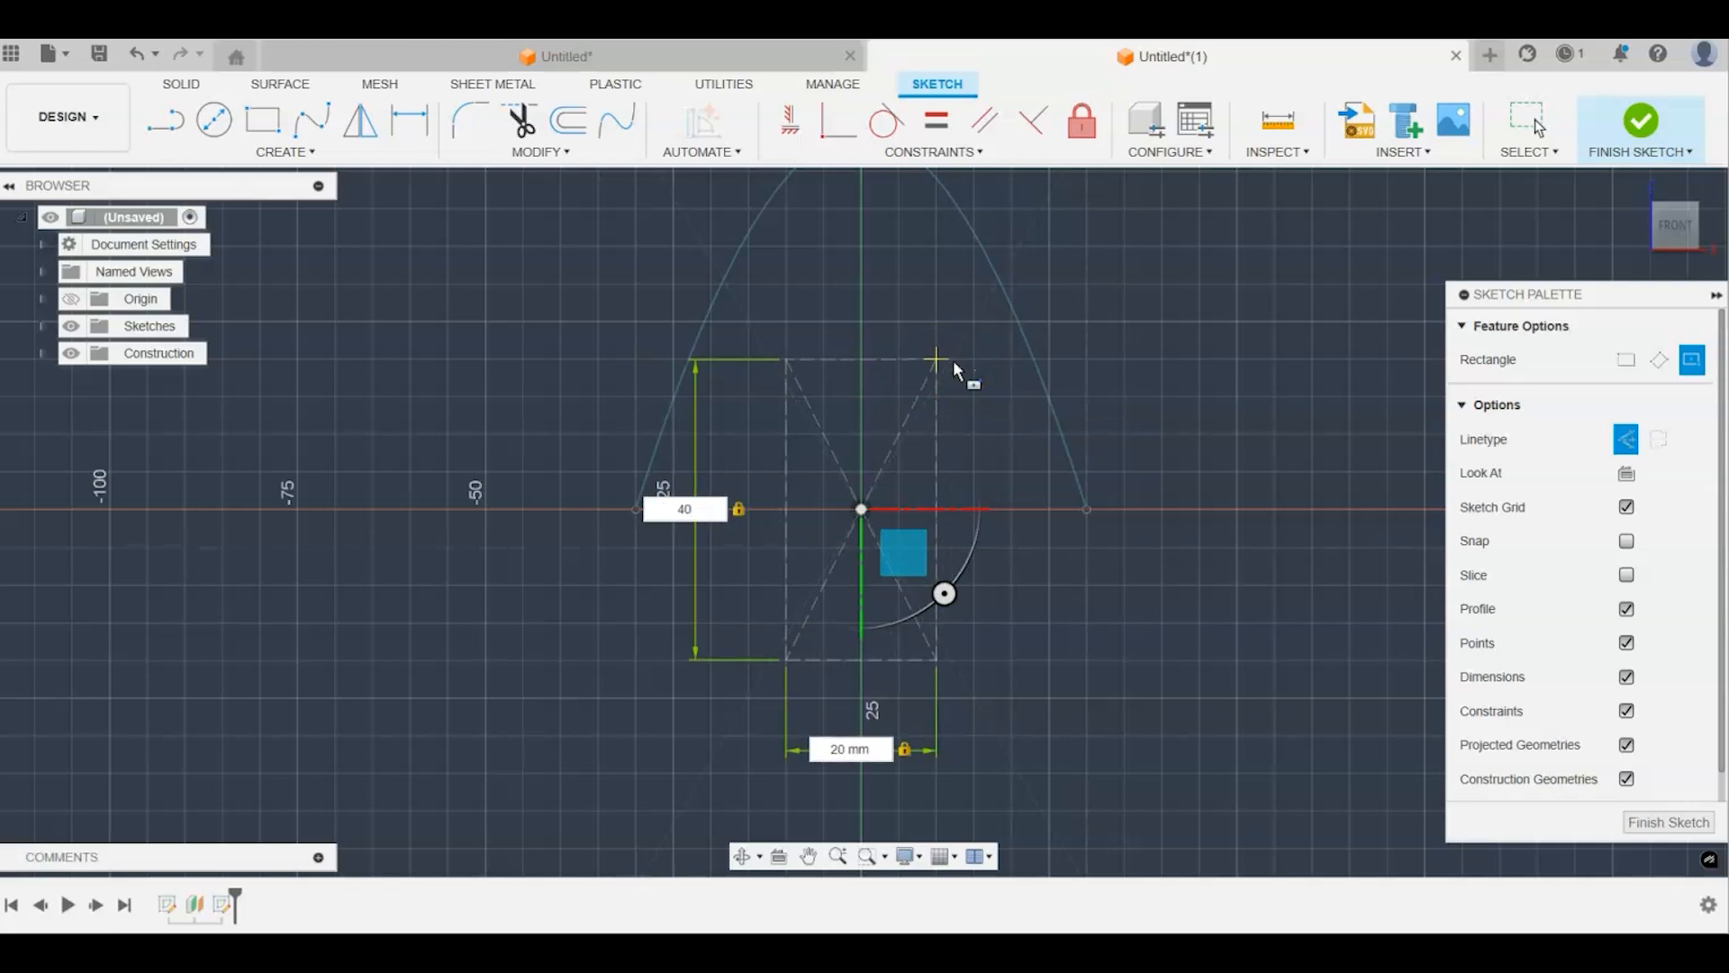
key(Return)
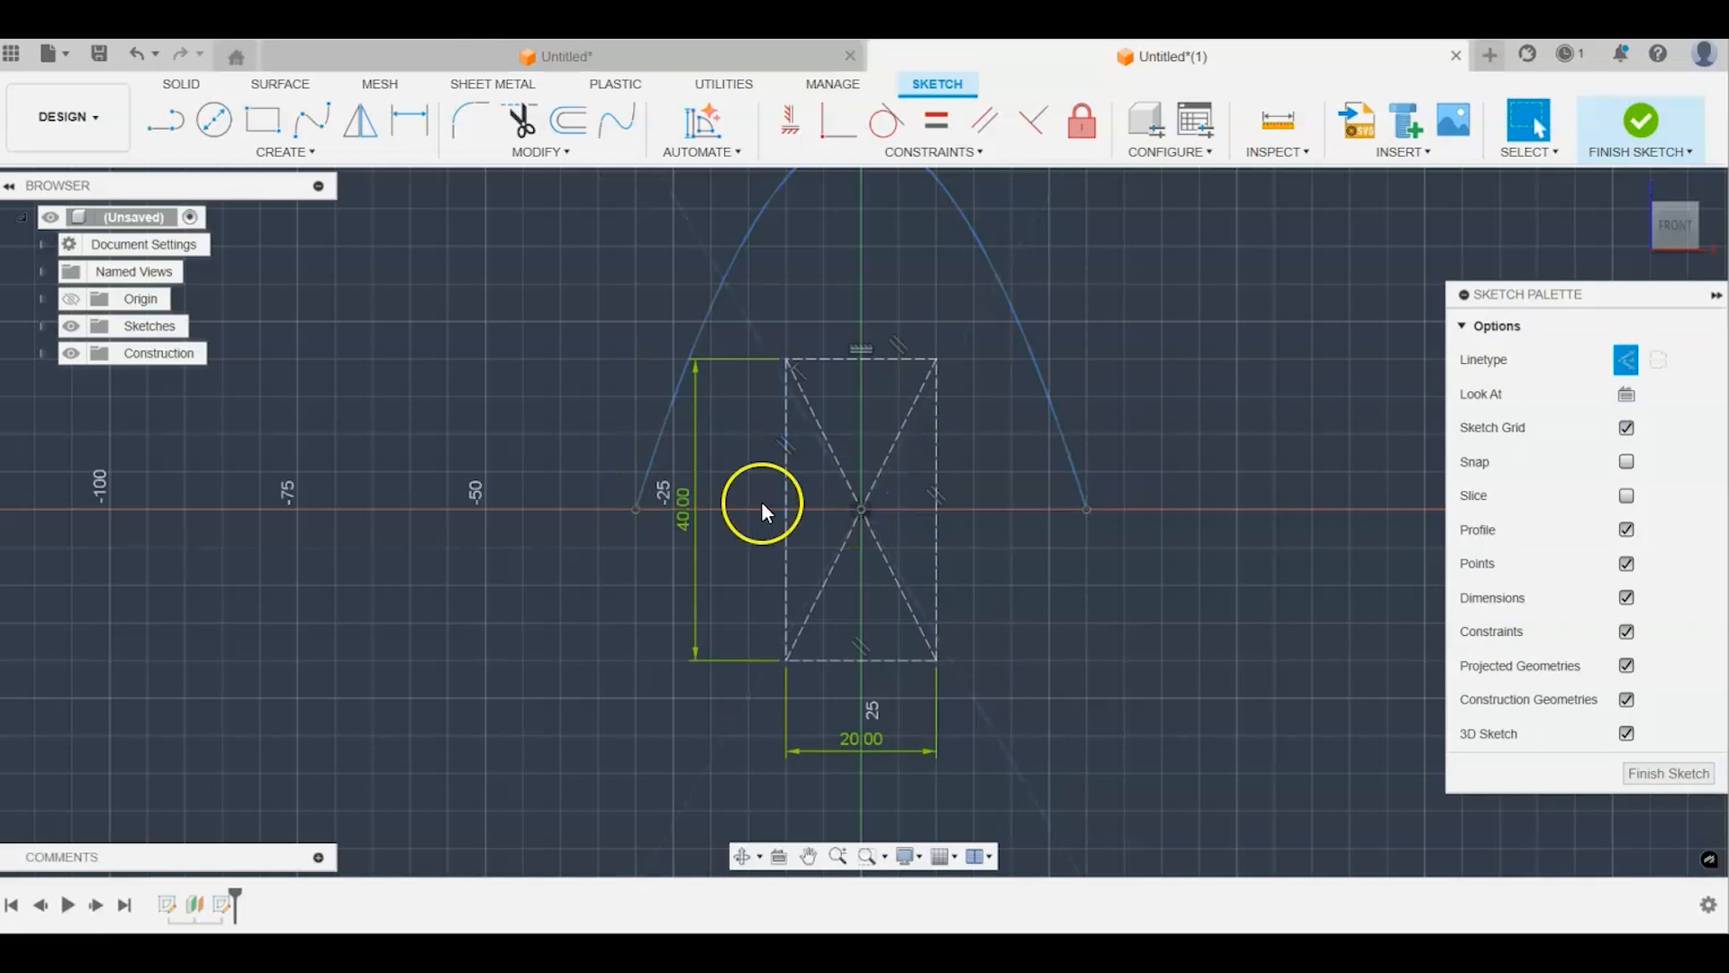
Step: Place sketch points at the midpoints of the rectangle's vertical edges and upper edge, and at its two upper corners
click(286, 151)
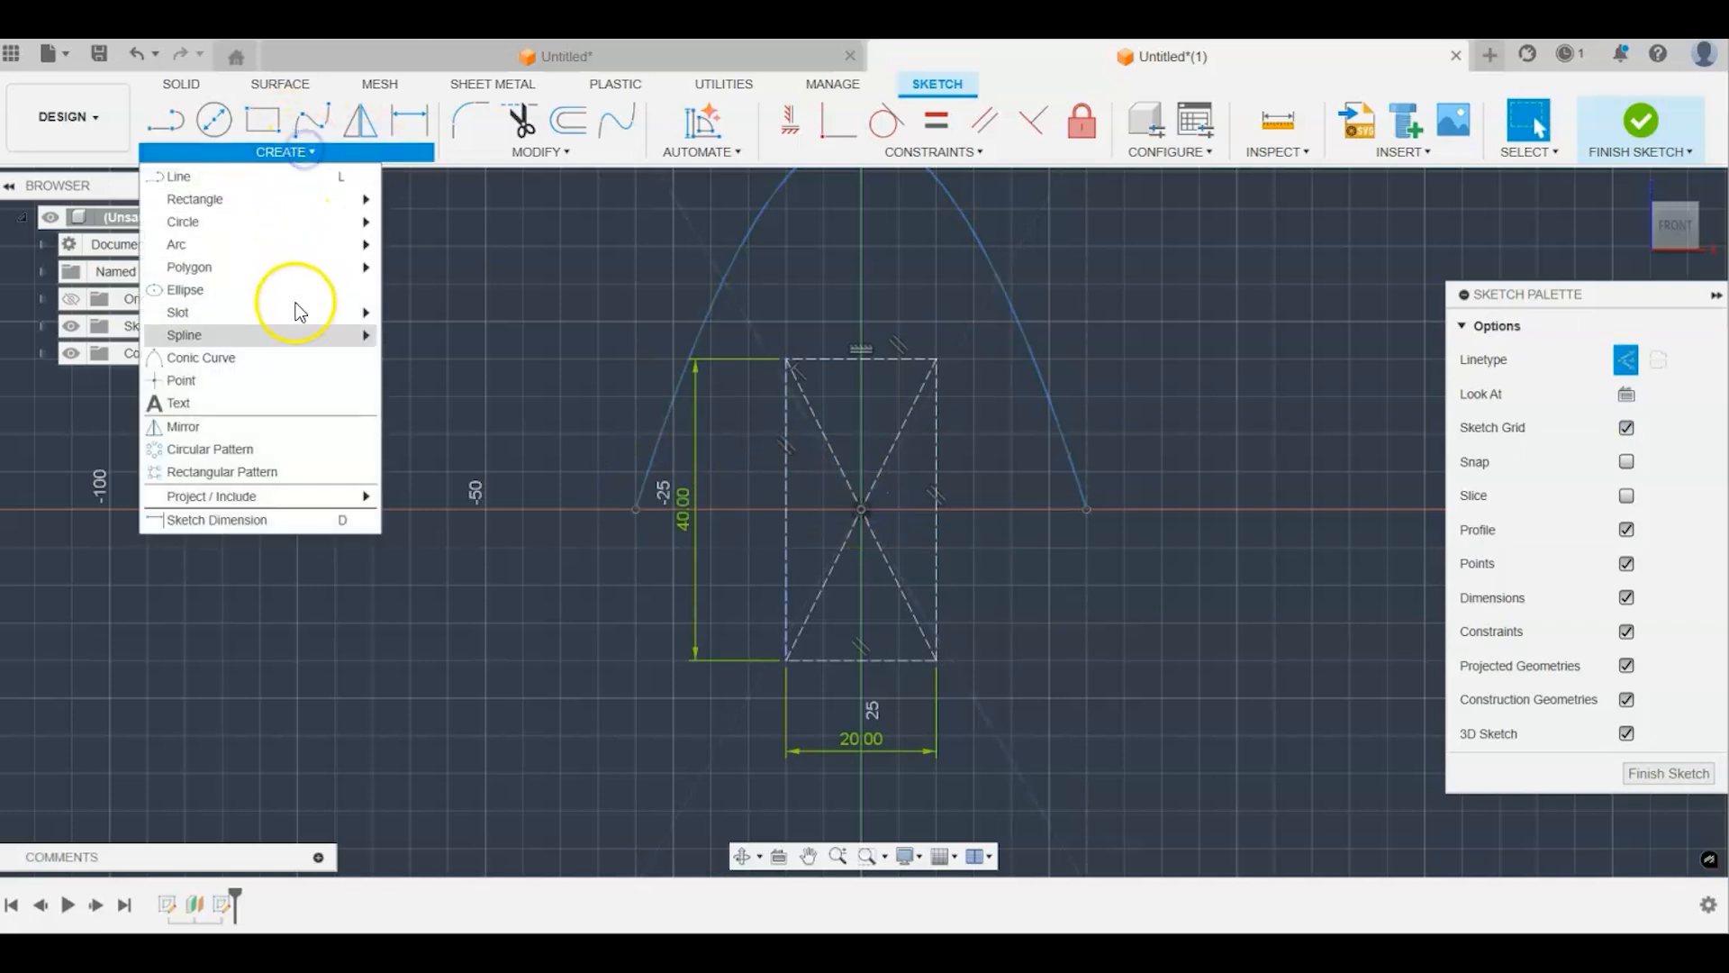
click(284, 378)
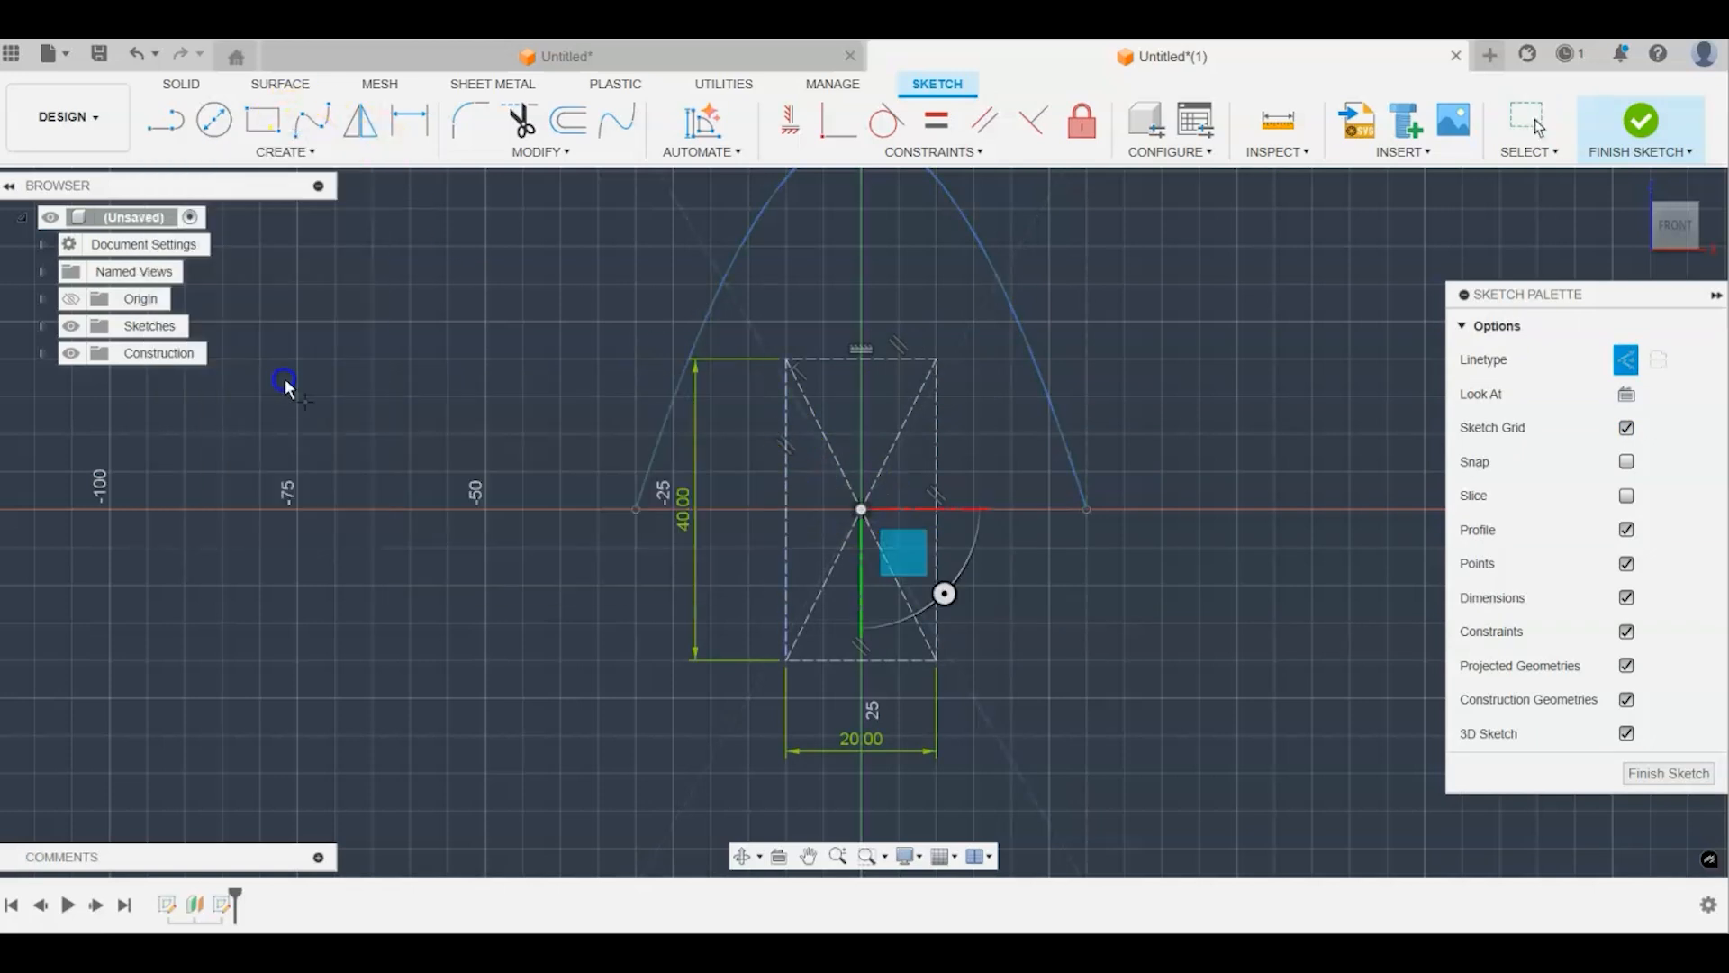
click(786, 508)
click(937, 510)
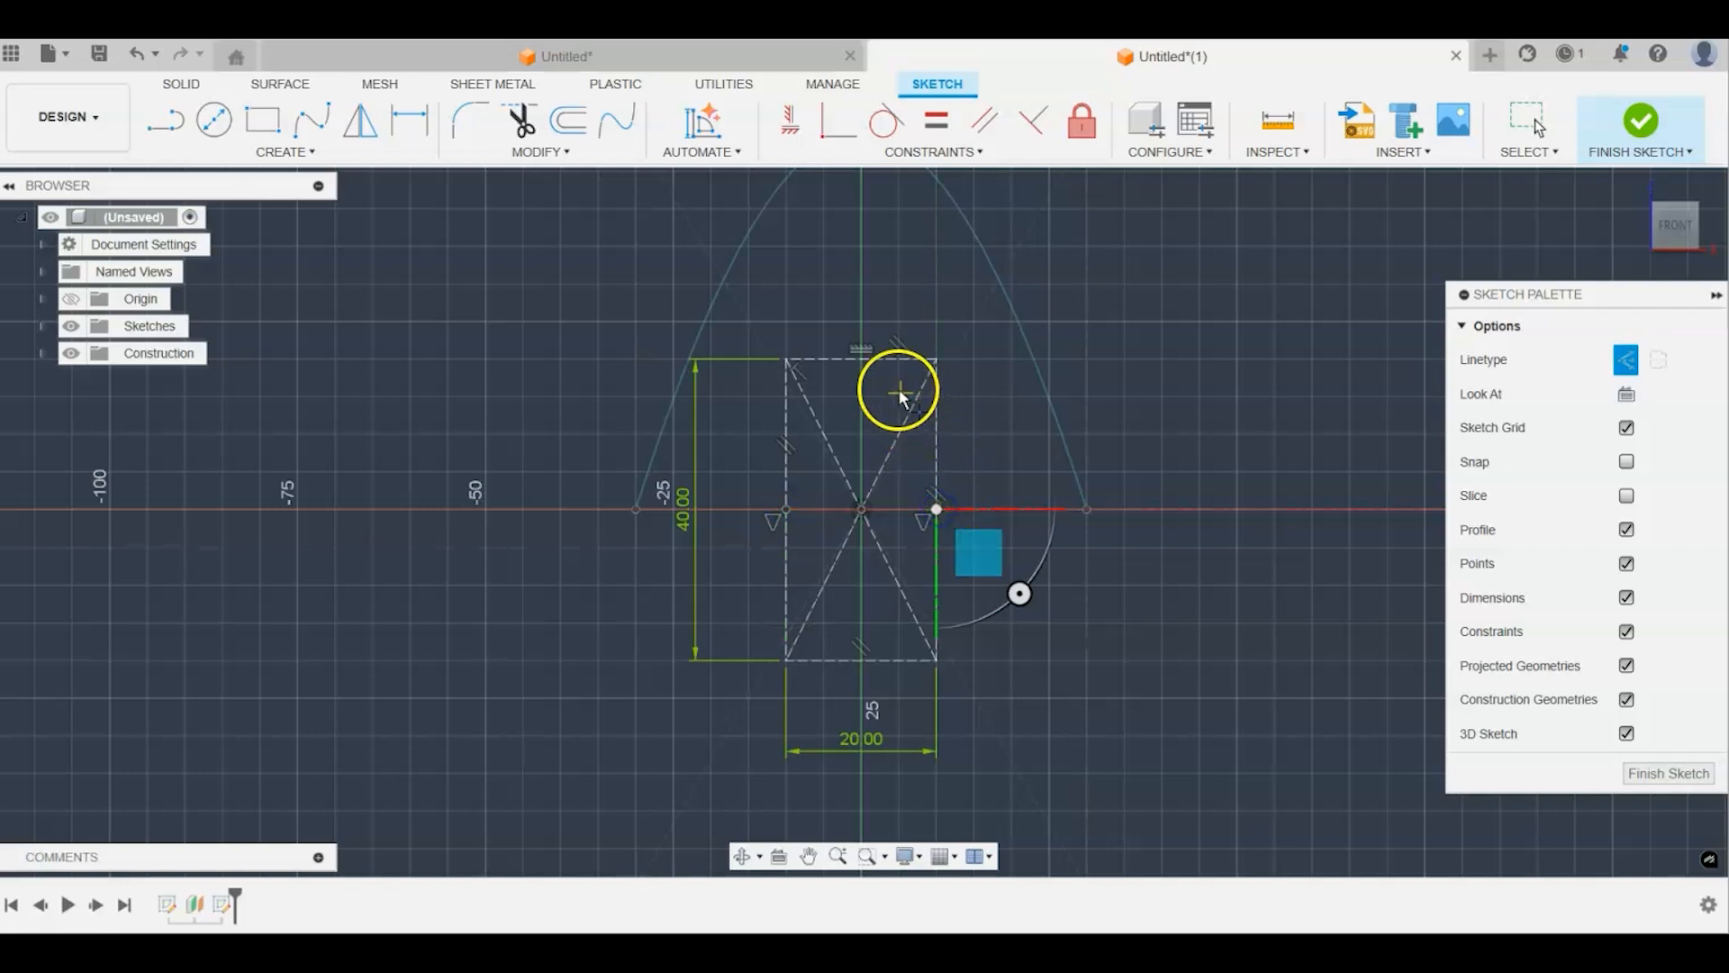
click(863, 361)
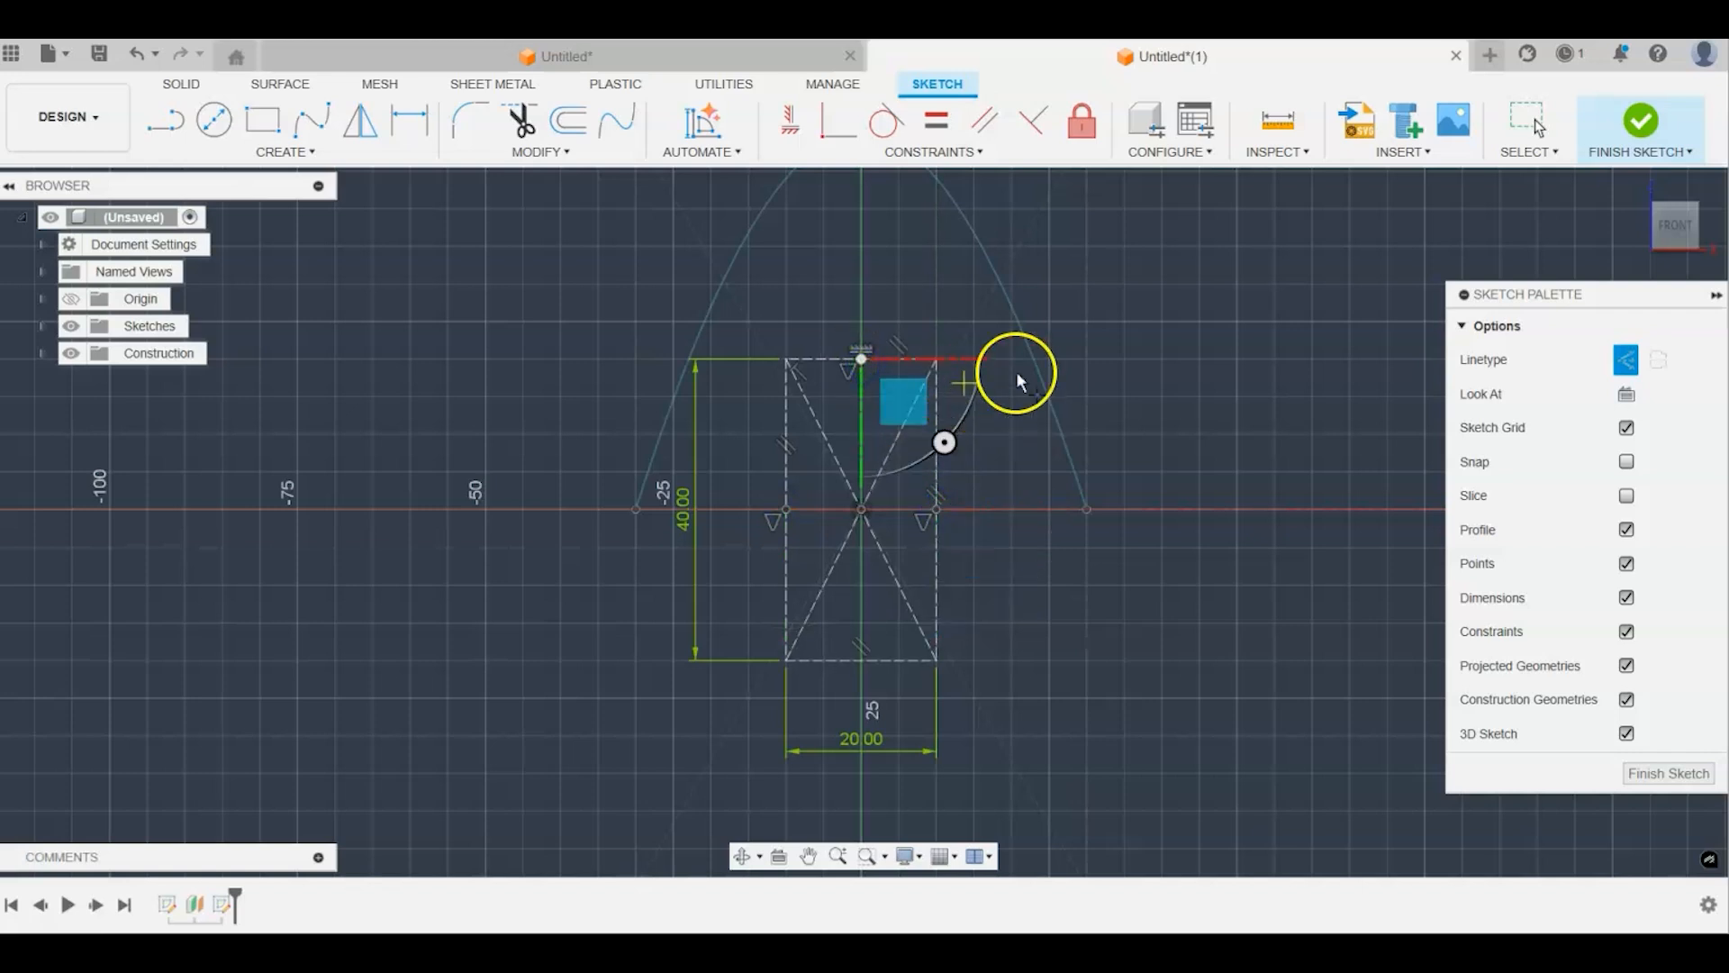
click(938, 360)
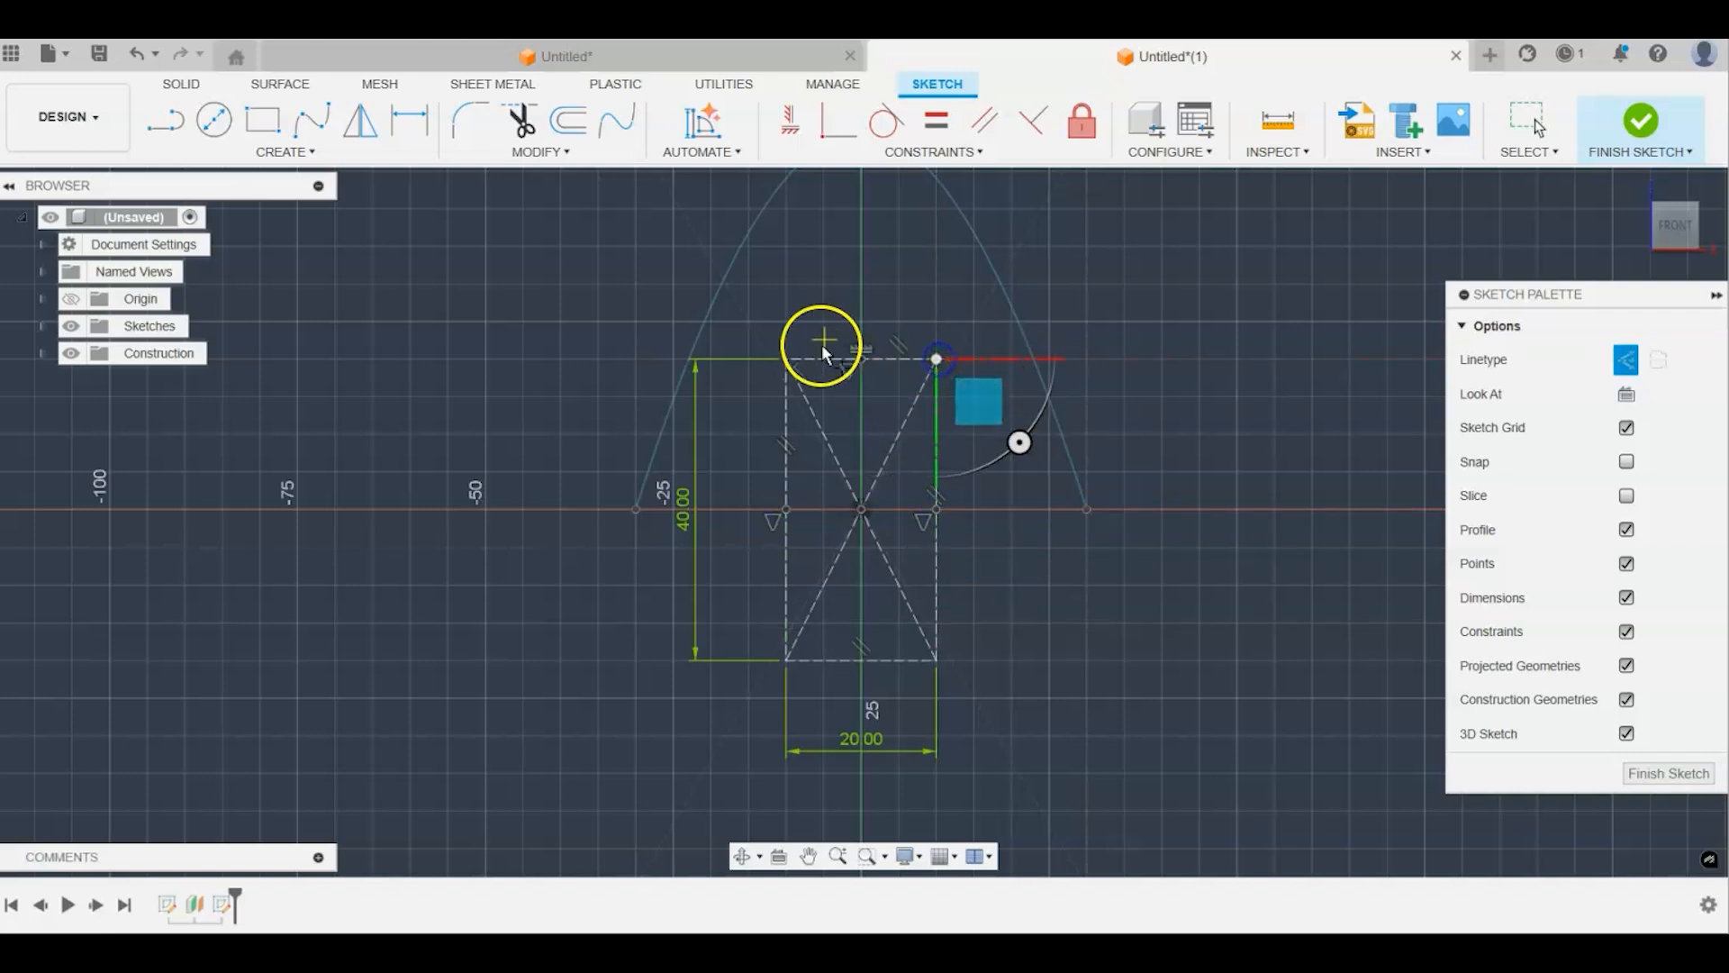
click(787, 359)
right_click(1114, 318)
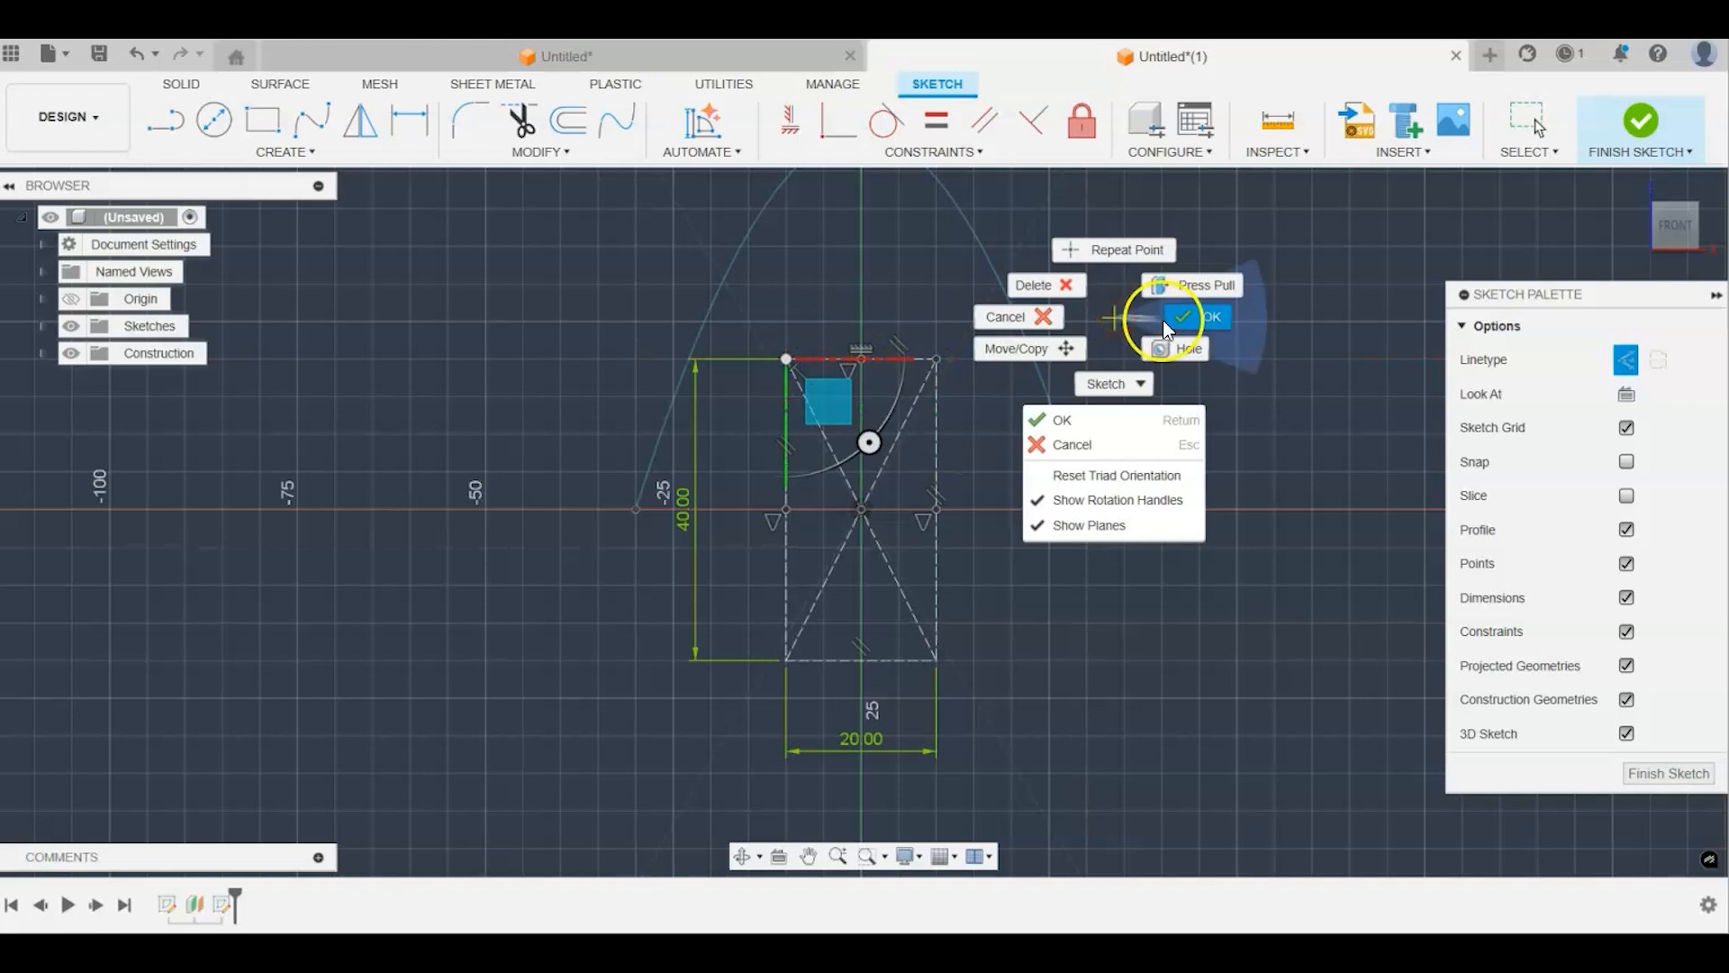
click(1198, 316)
Step: Draw a non-construction fit point spline from the left edge midpoint through both upper corners to the right edge midpoint, and finish the sketch
click(313, 120)
click(767, 464)
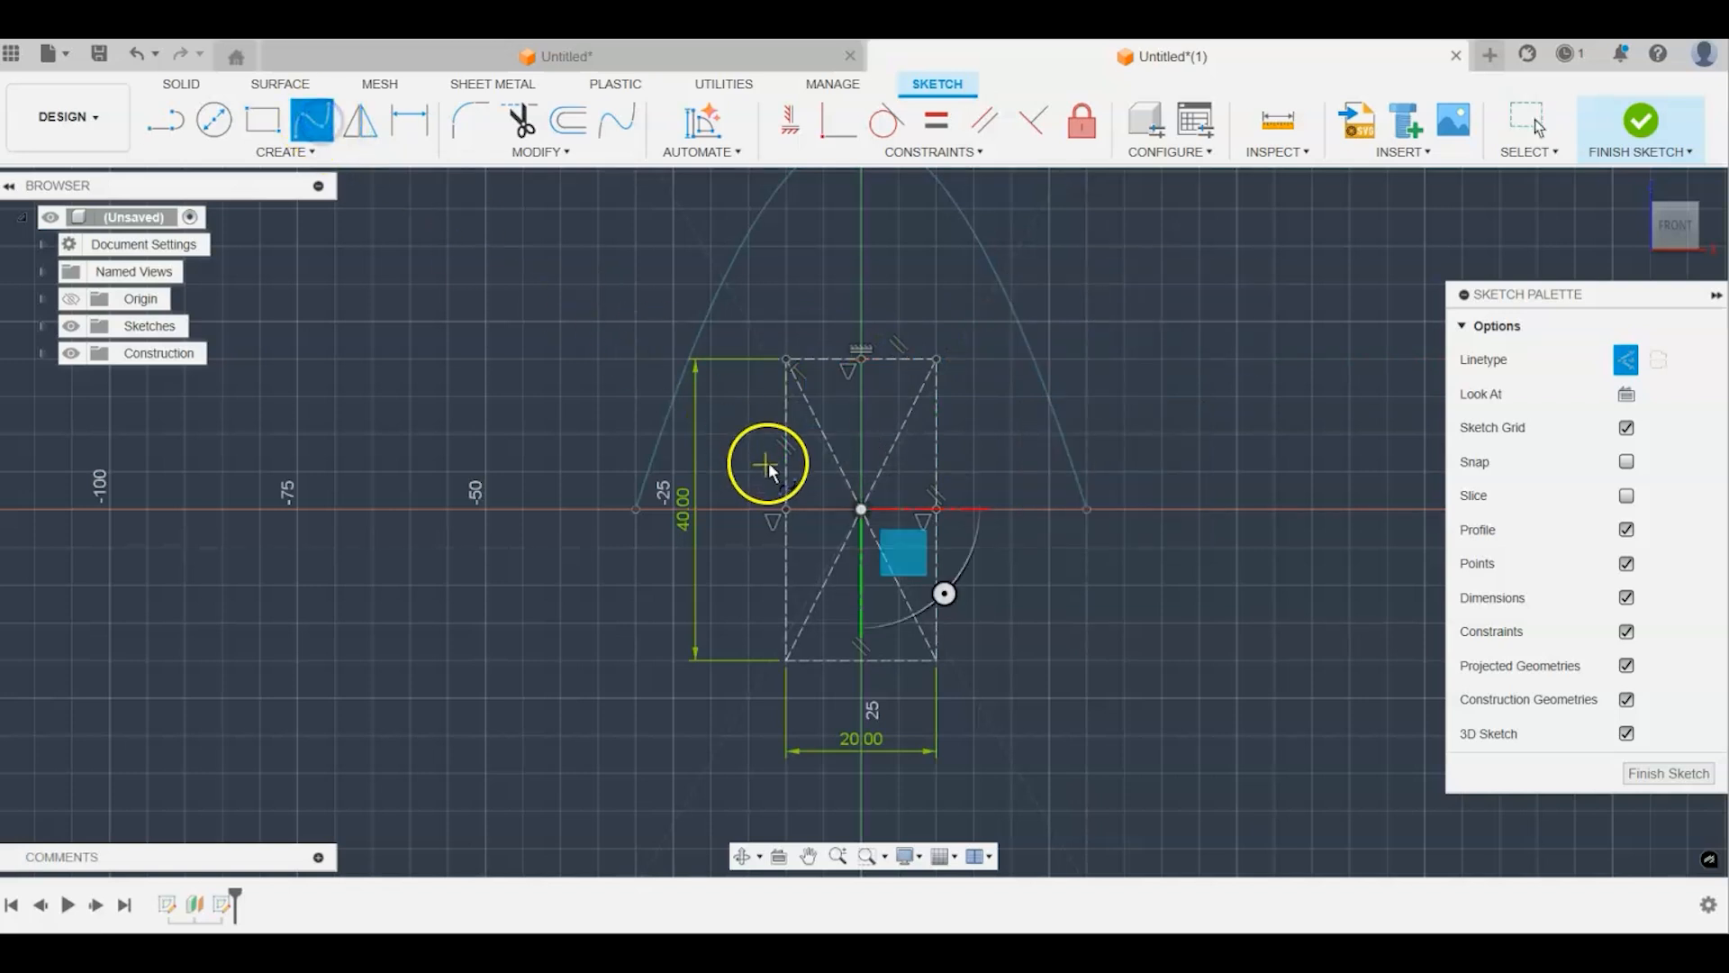
click(786, 510)
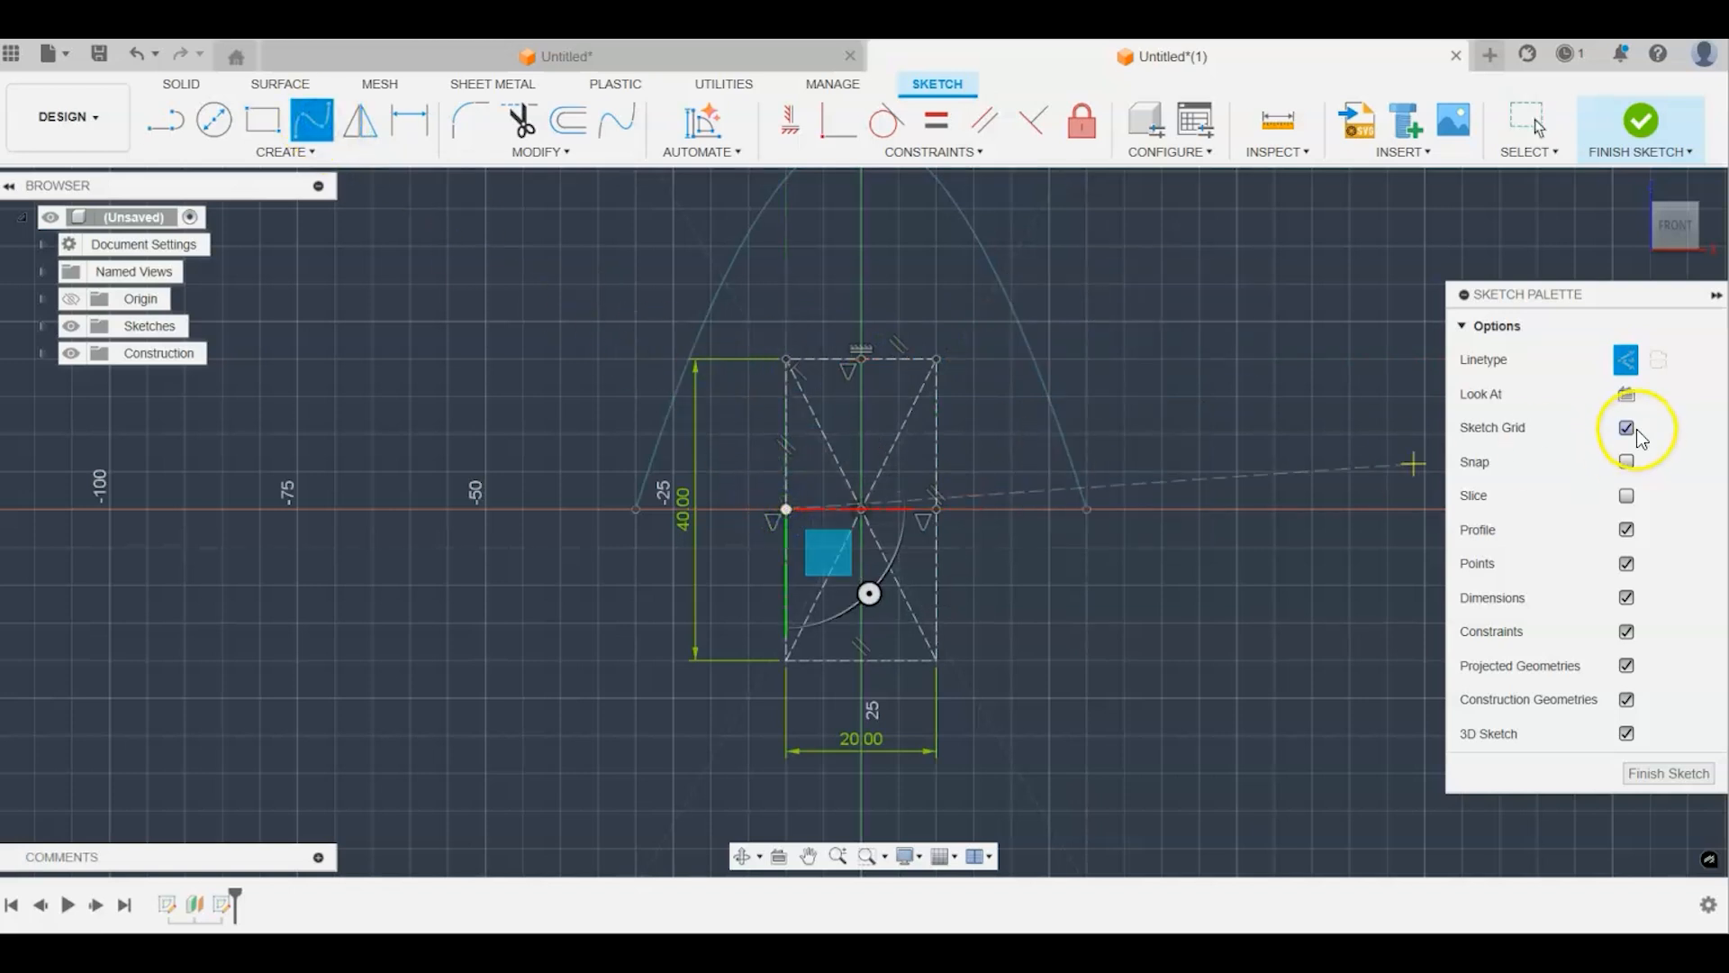
click(1626, 360)
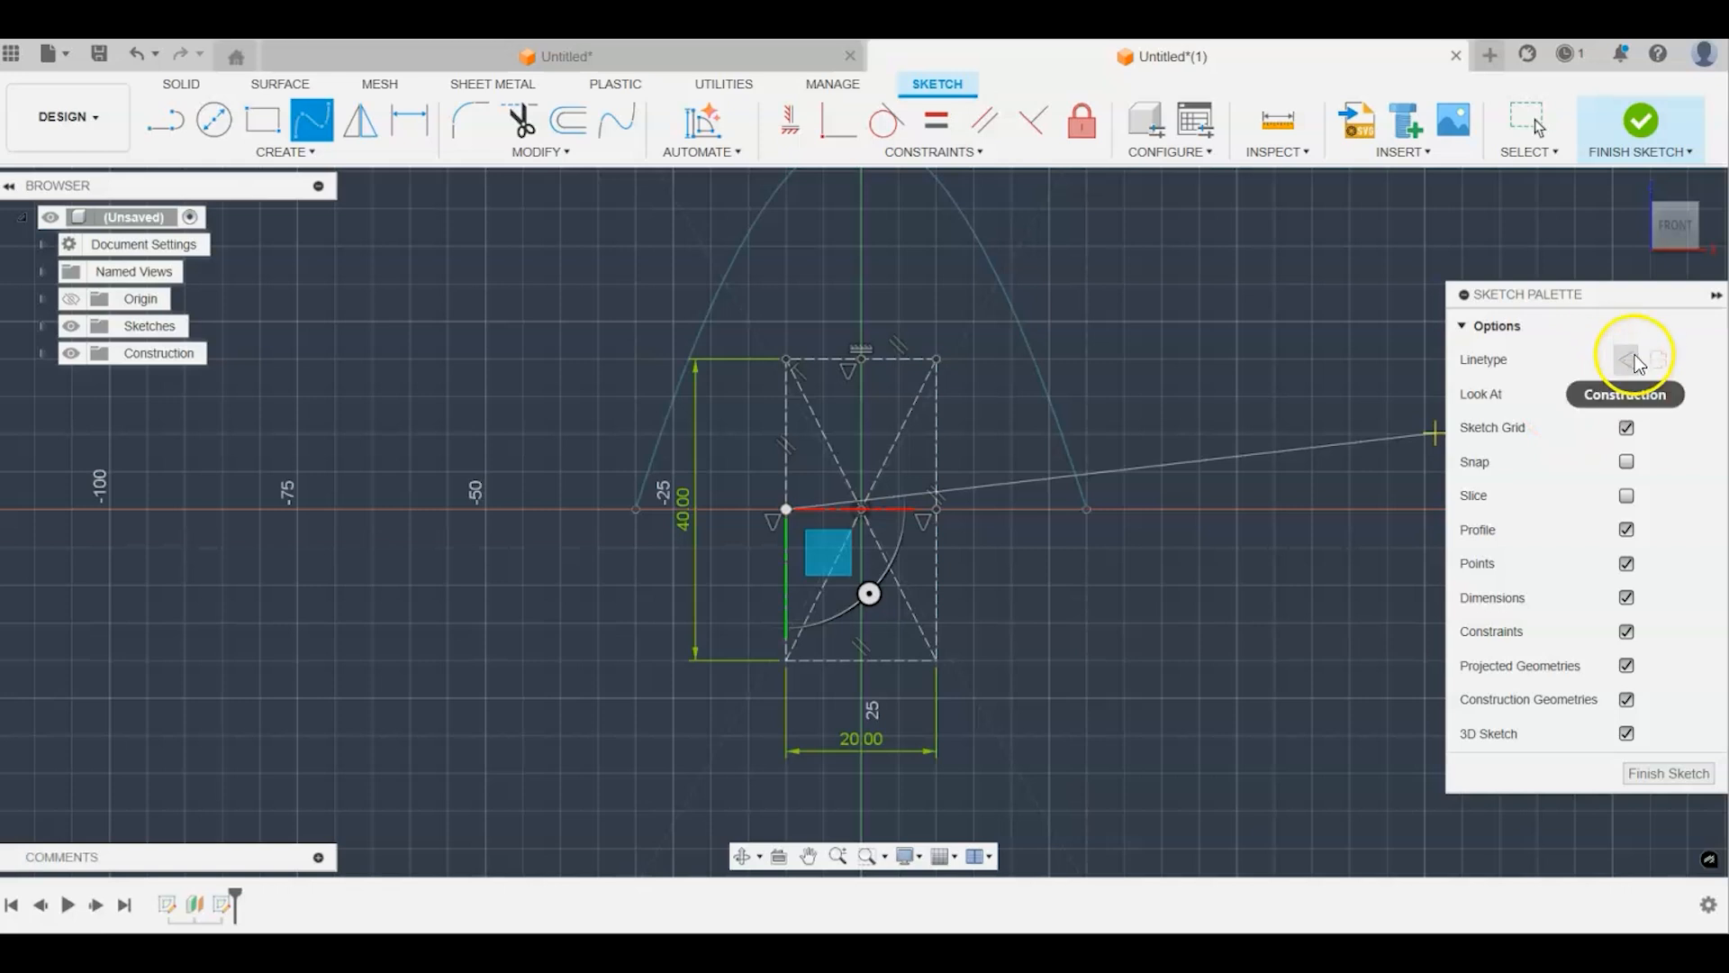
click(787, 360)
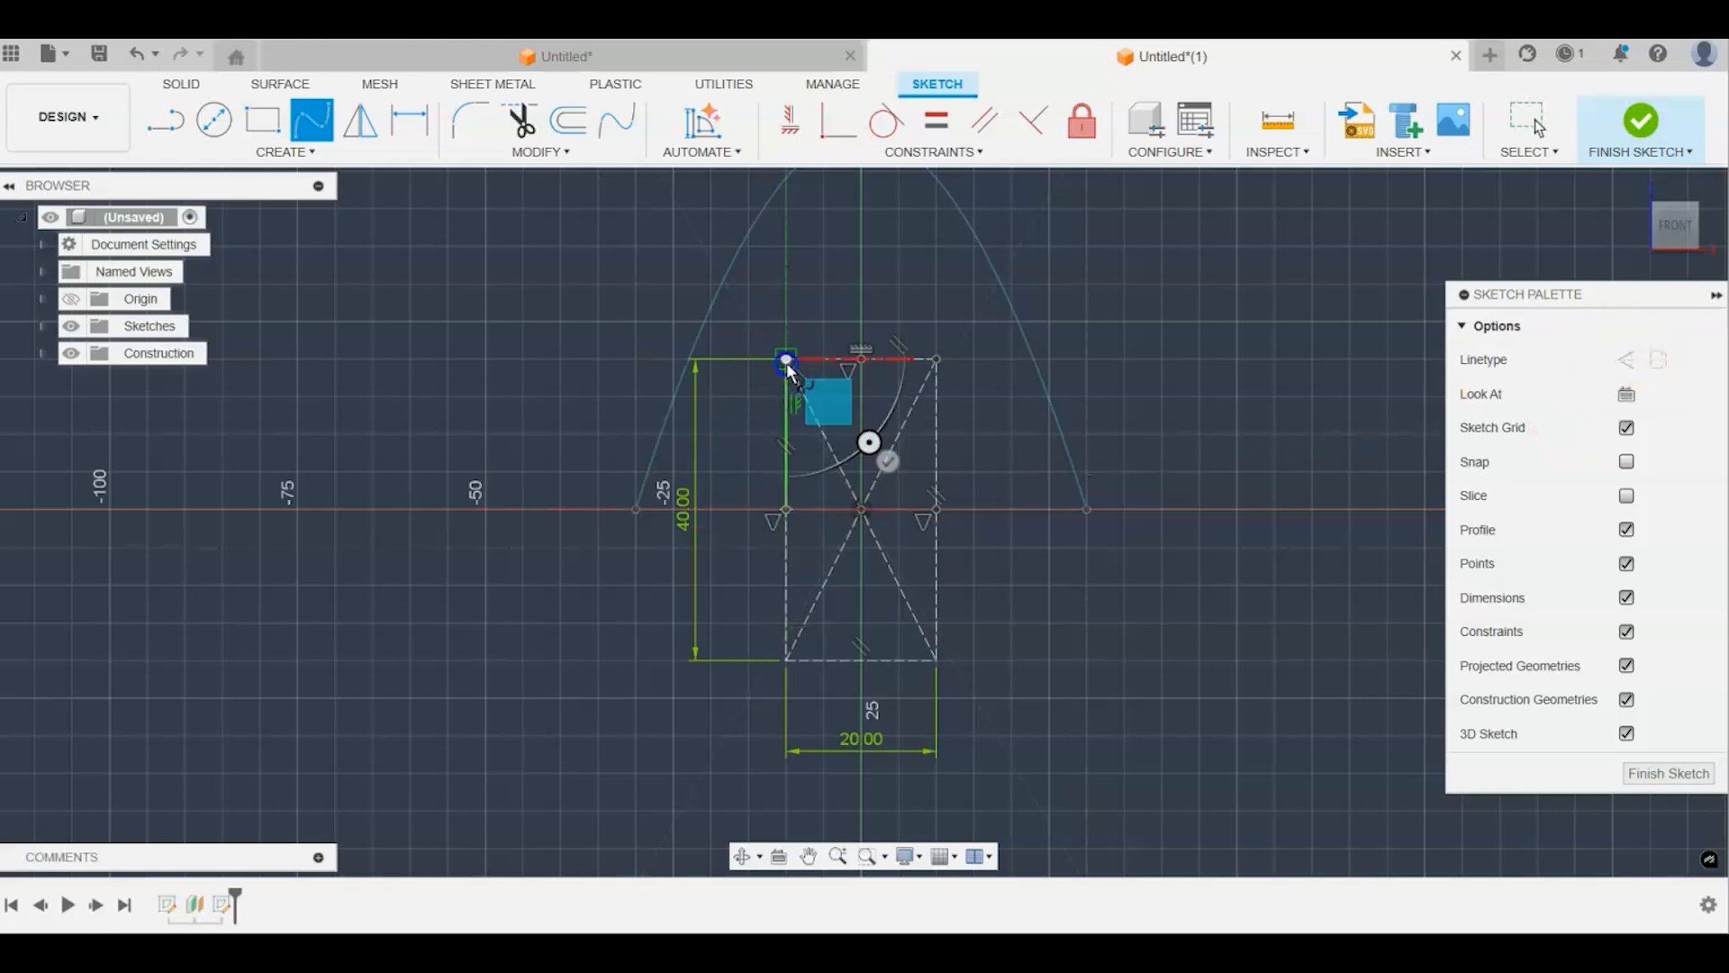
click(937, 358)
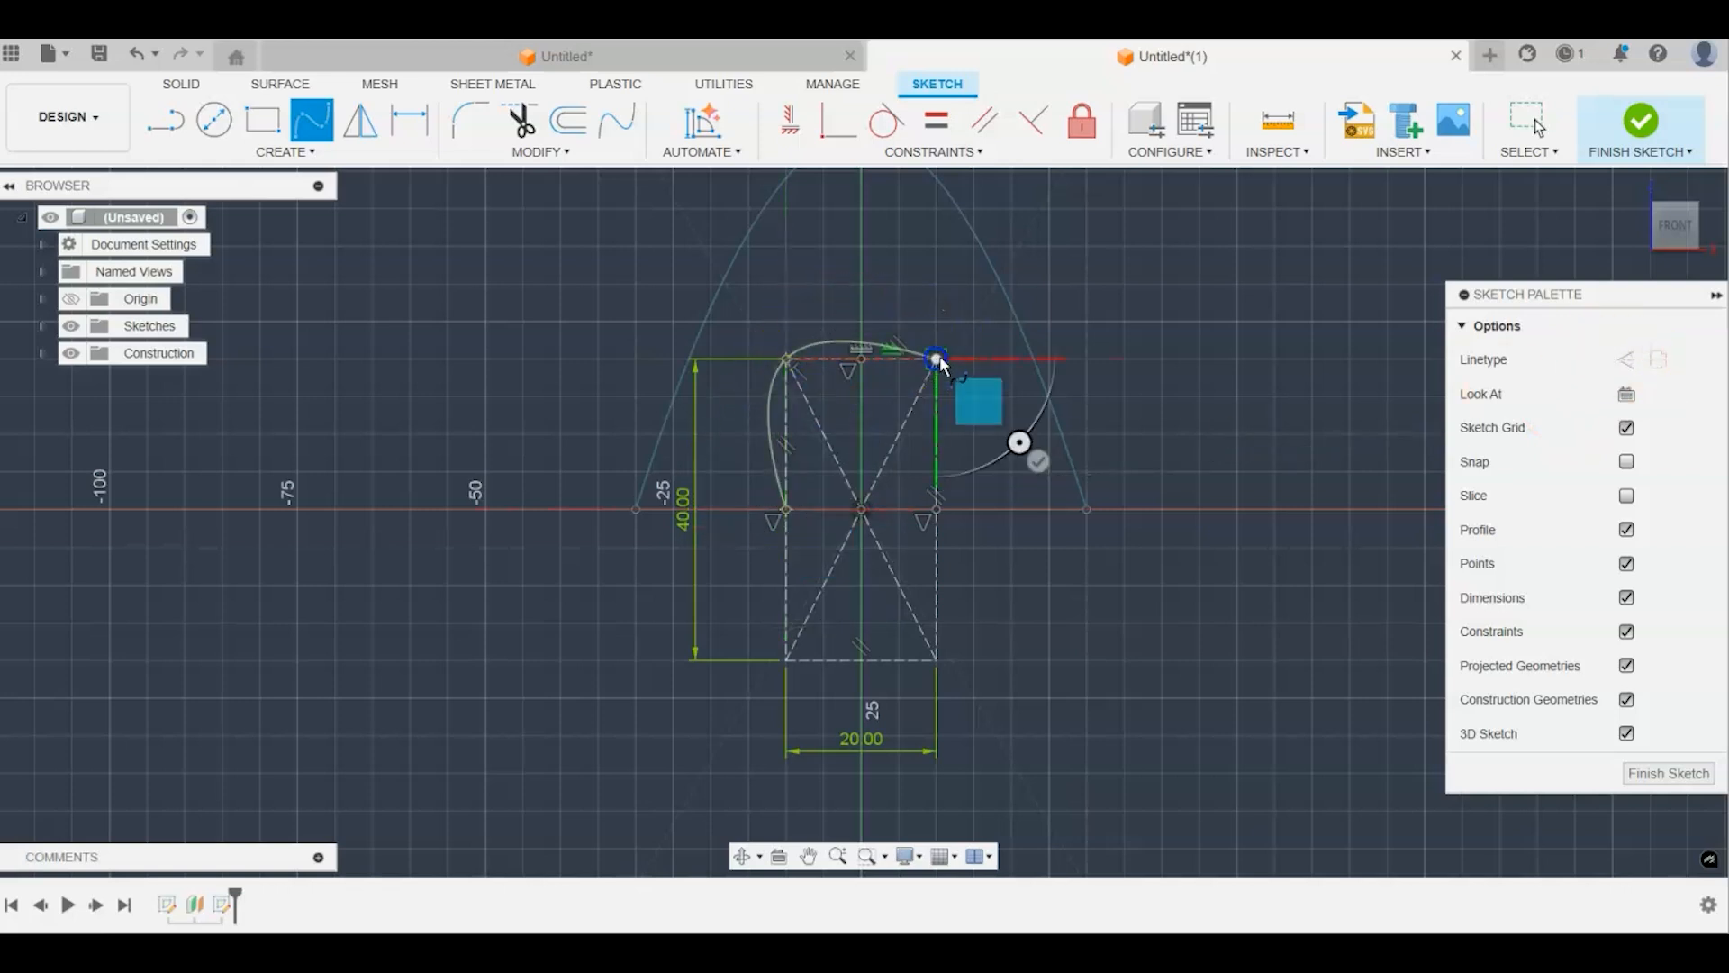
click(937, 510)
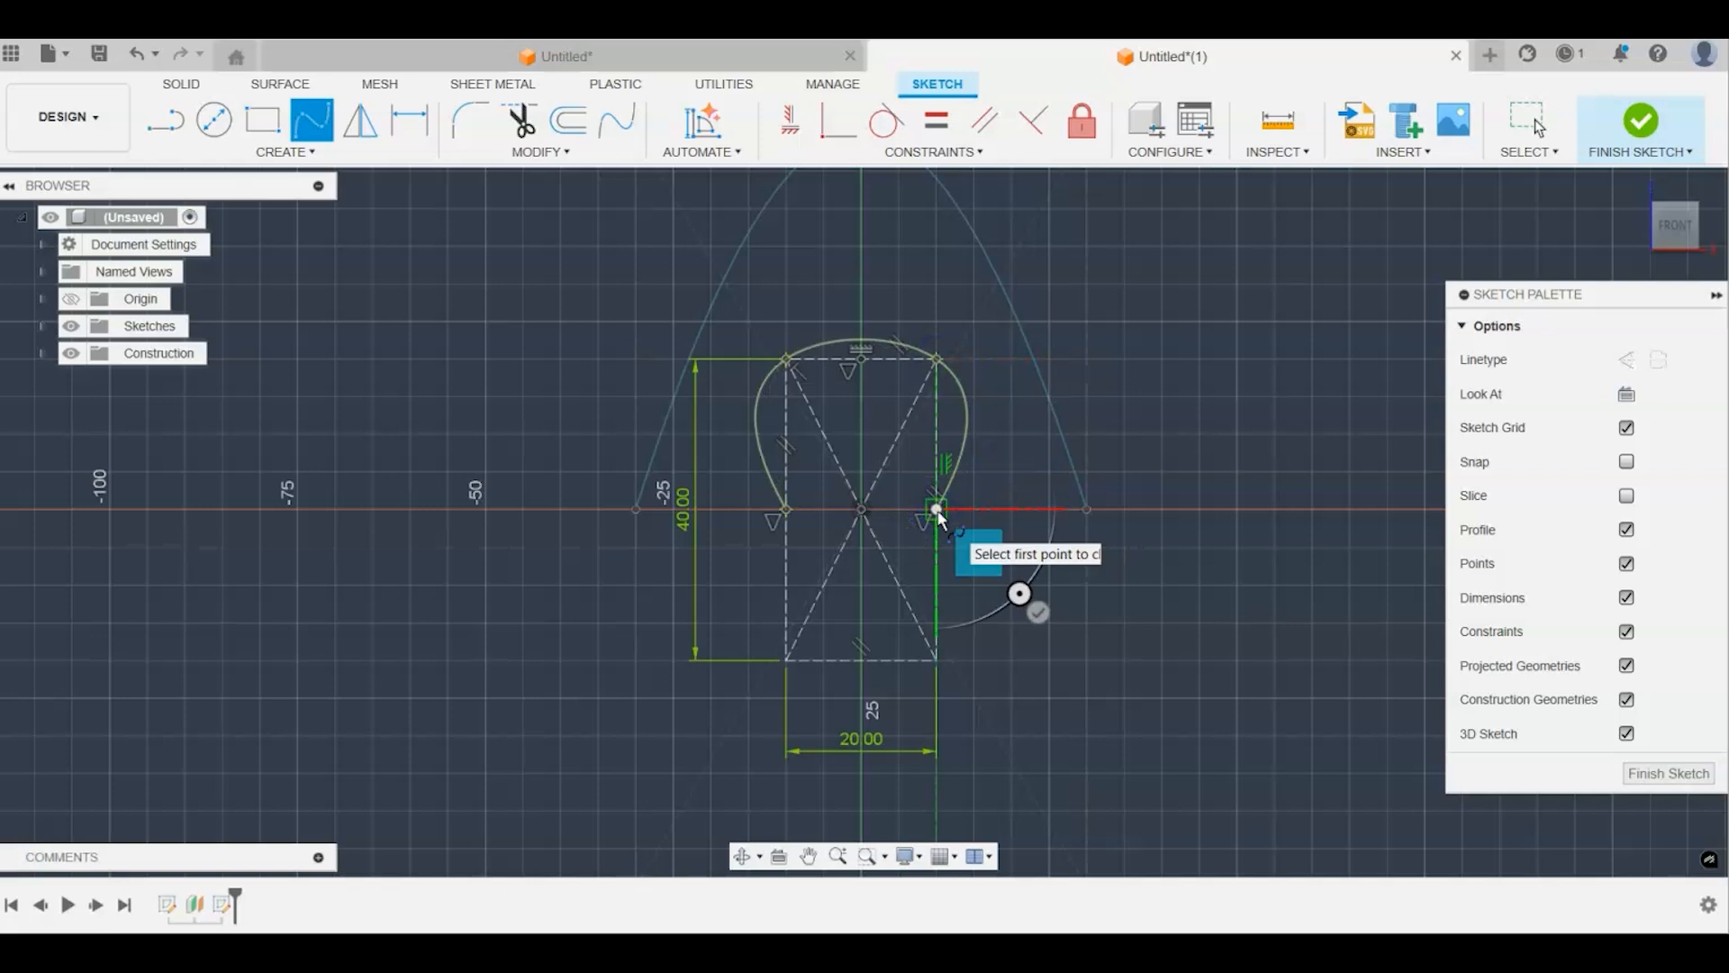
click(1042, 612)
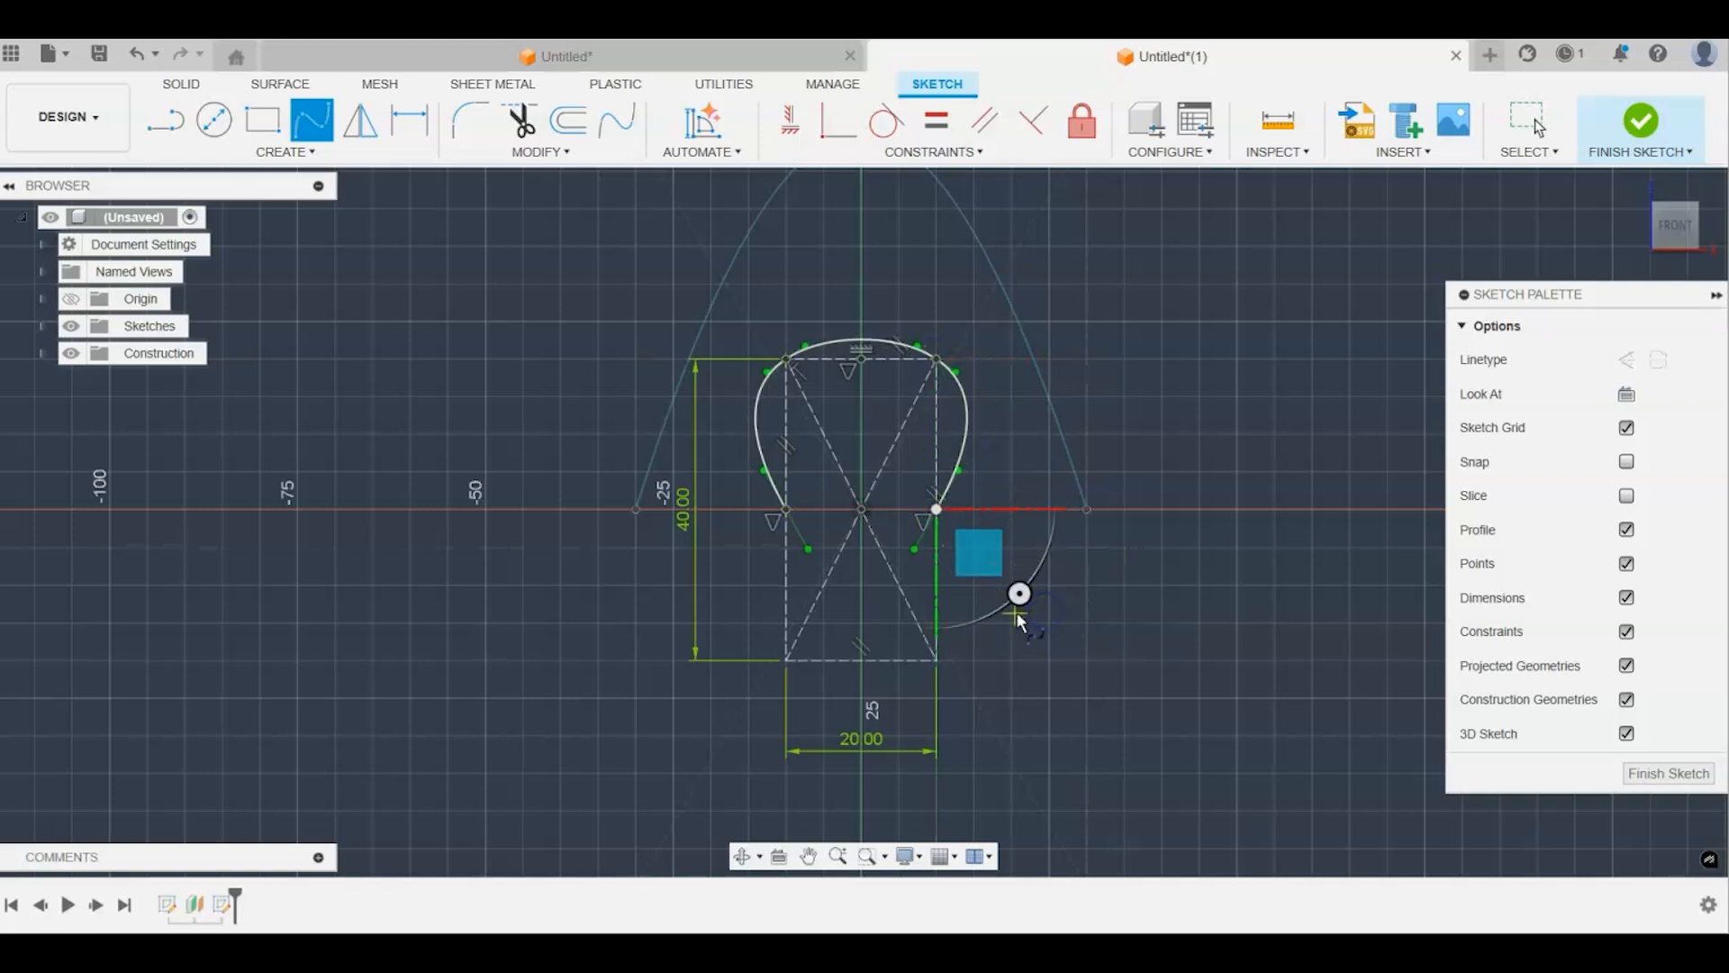
drag(1659, 214, 1564, 236)
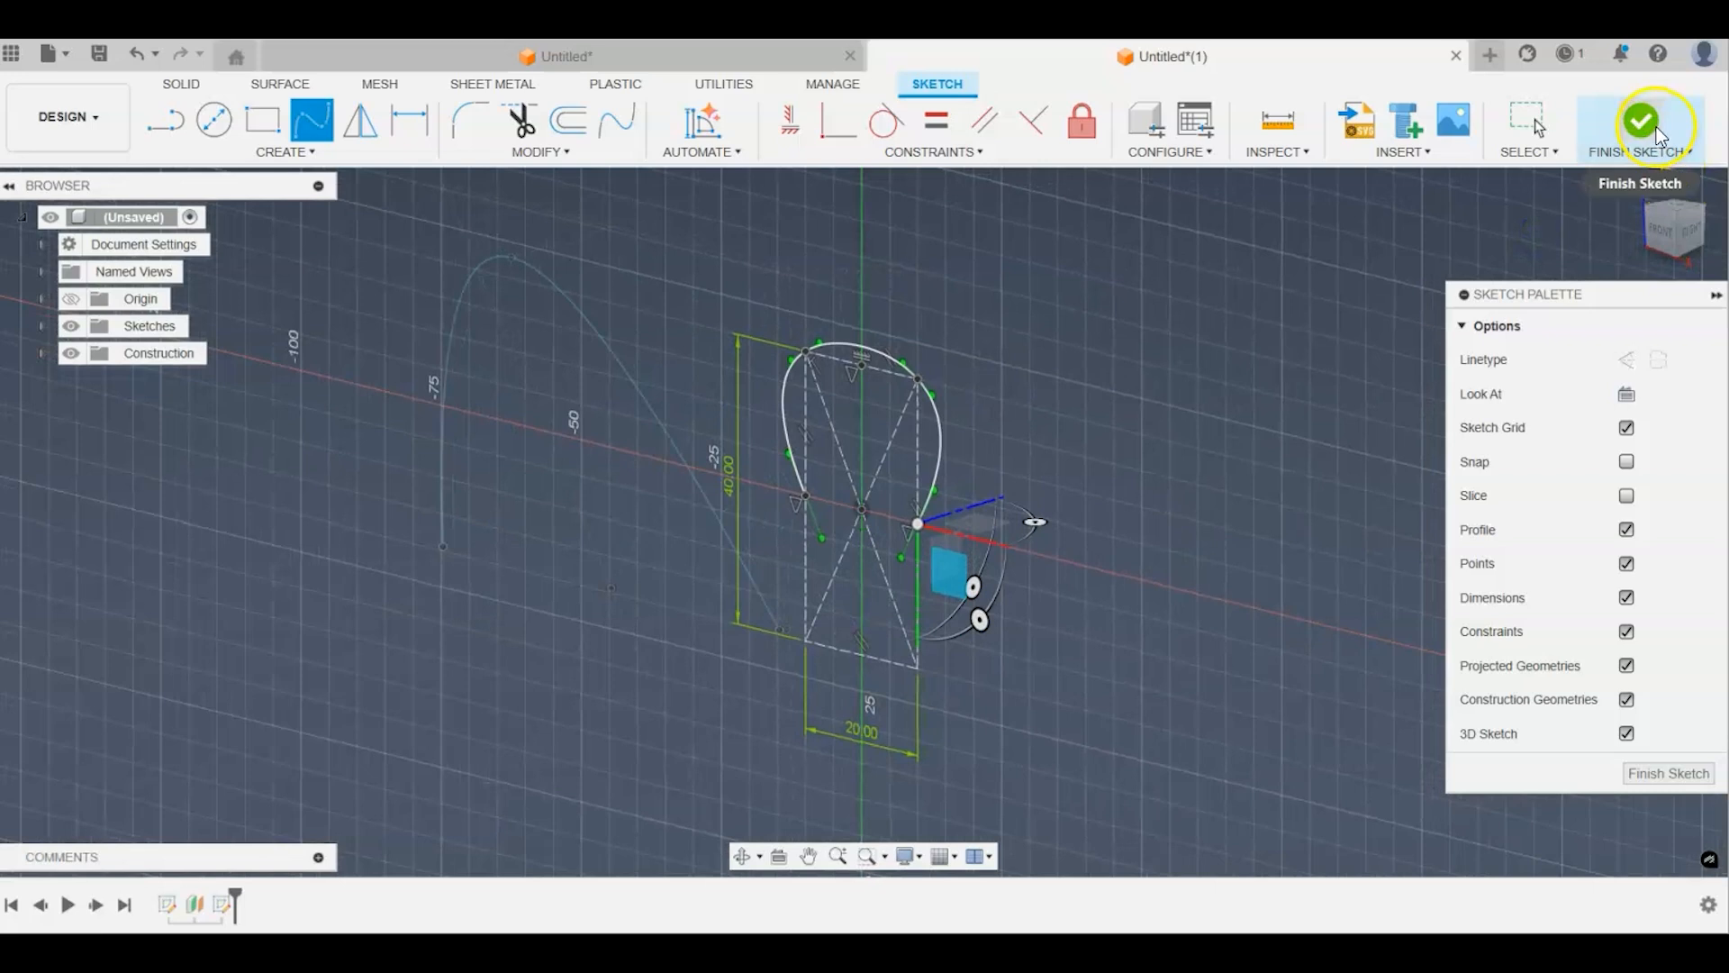
click(1656, 127)
Step: Create a construction plane offset 100 mm from the XZ plane, beyond the second spline profile
scroll(1360, 416, up, 2)
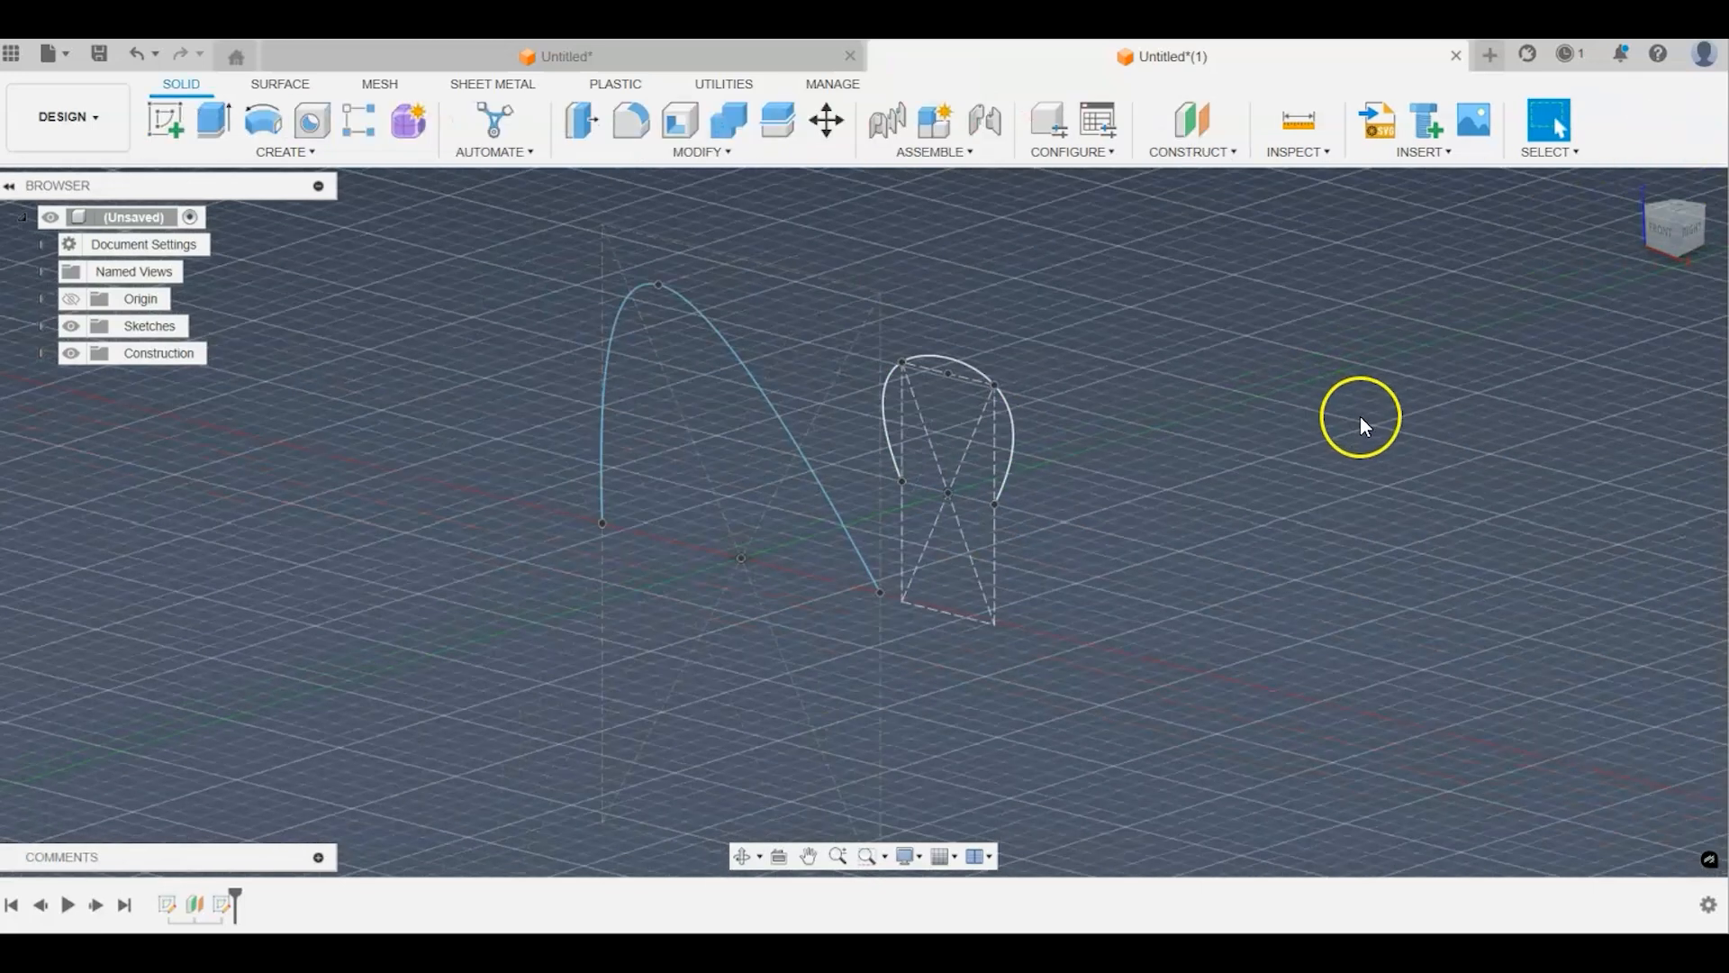
click(243, 153)
click(243, 153)
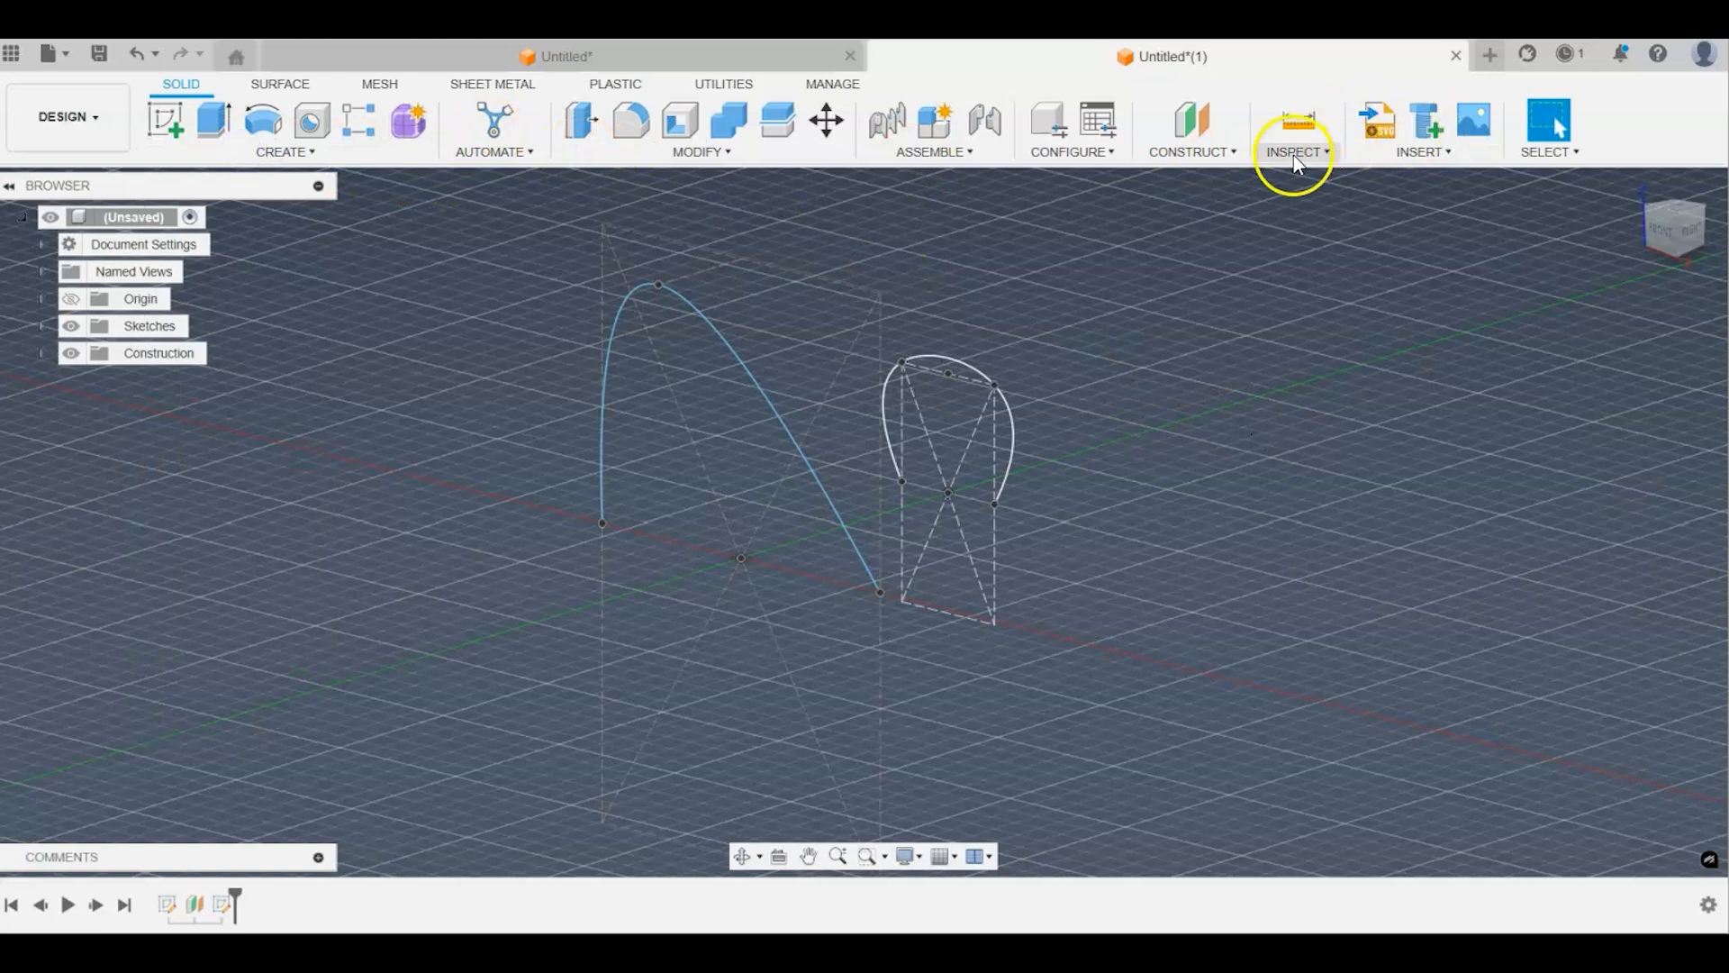
click(1224, 156)
click(1220, 172)
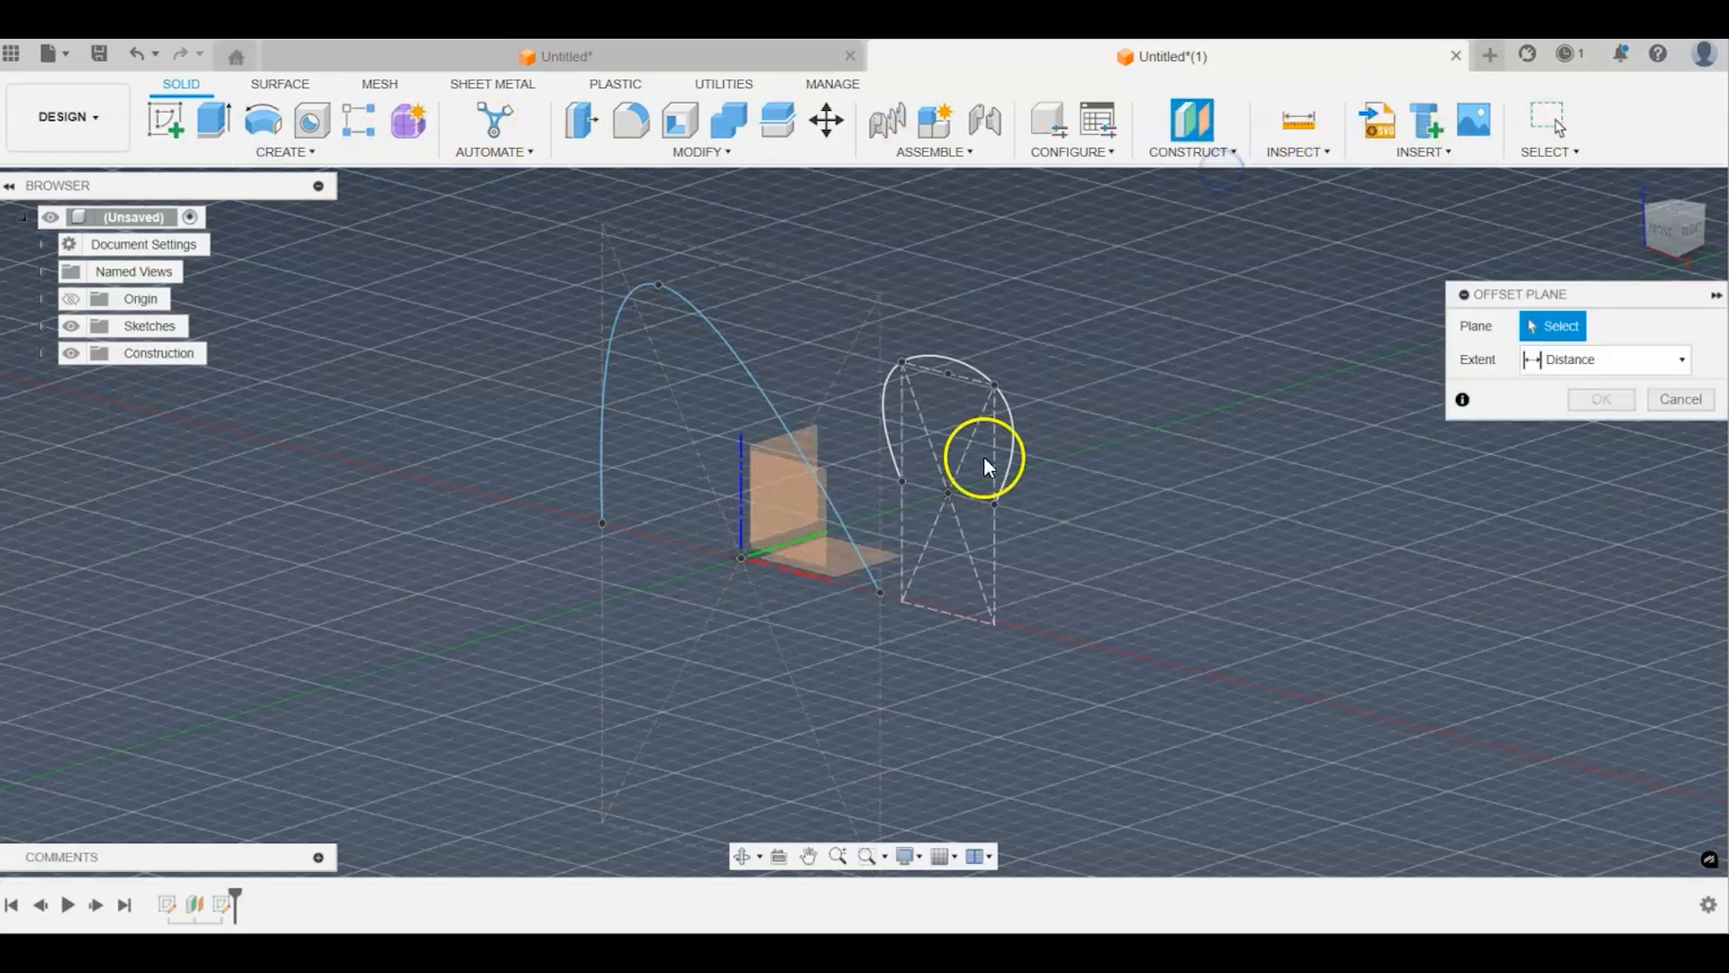
click(796, 504)
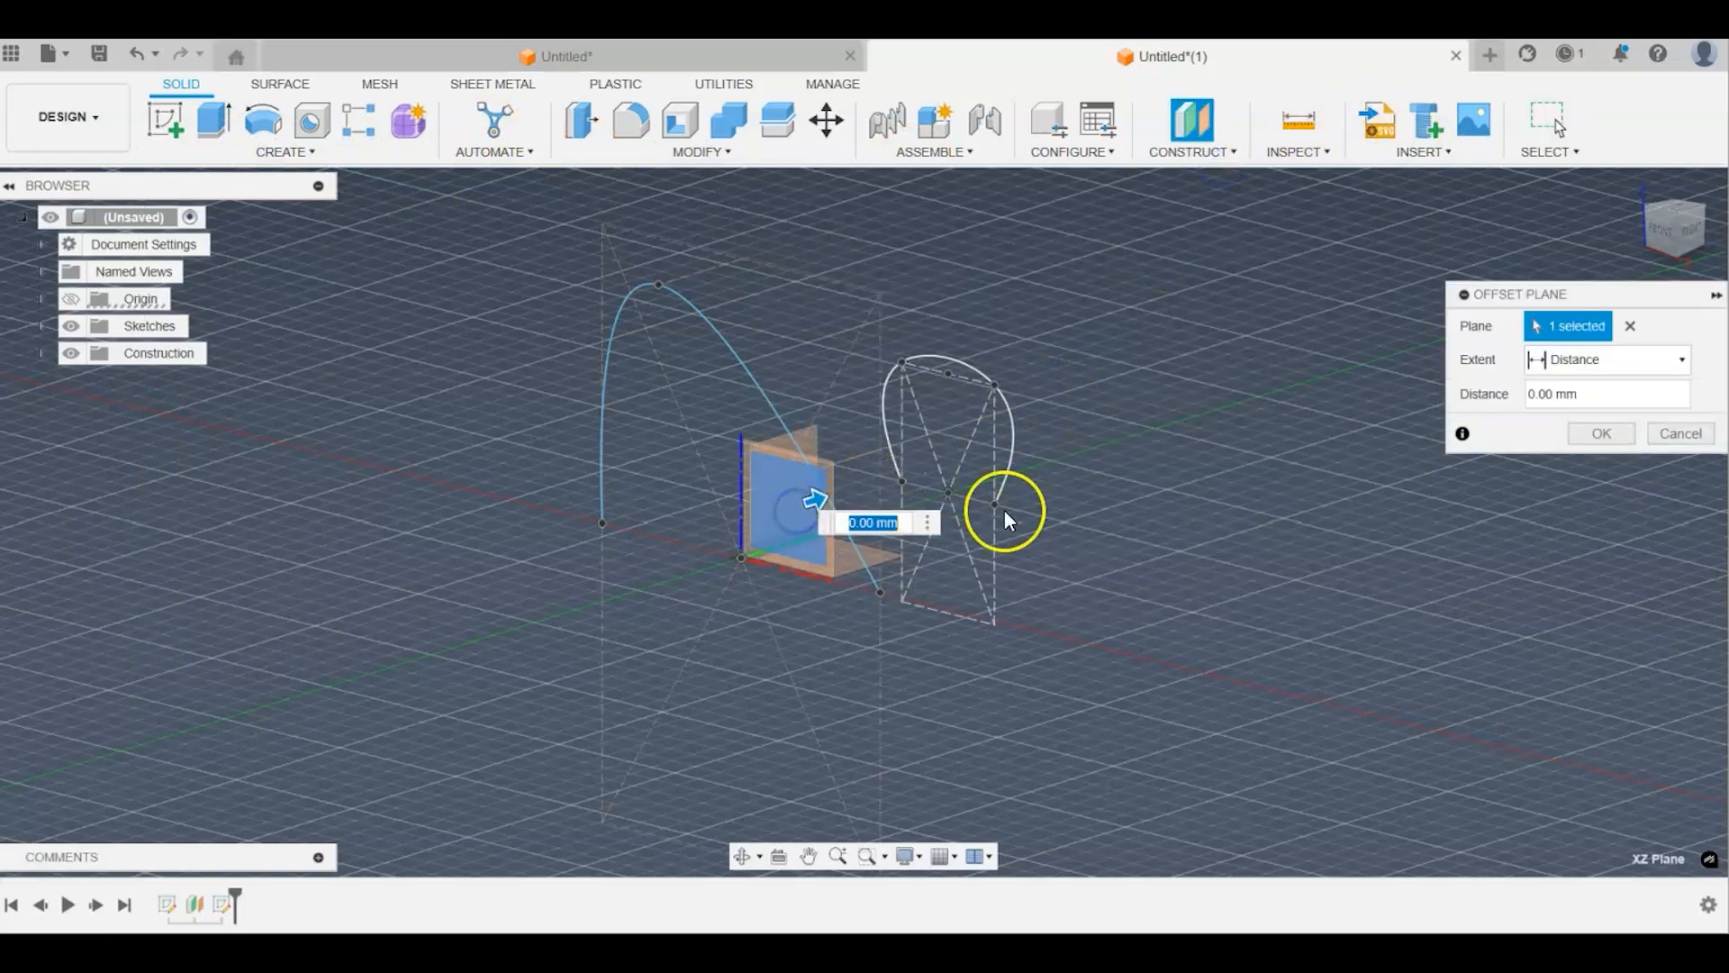
click(1687, 232)
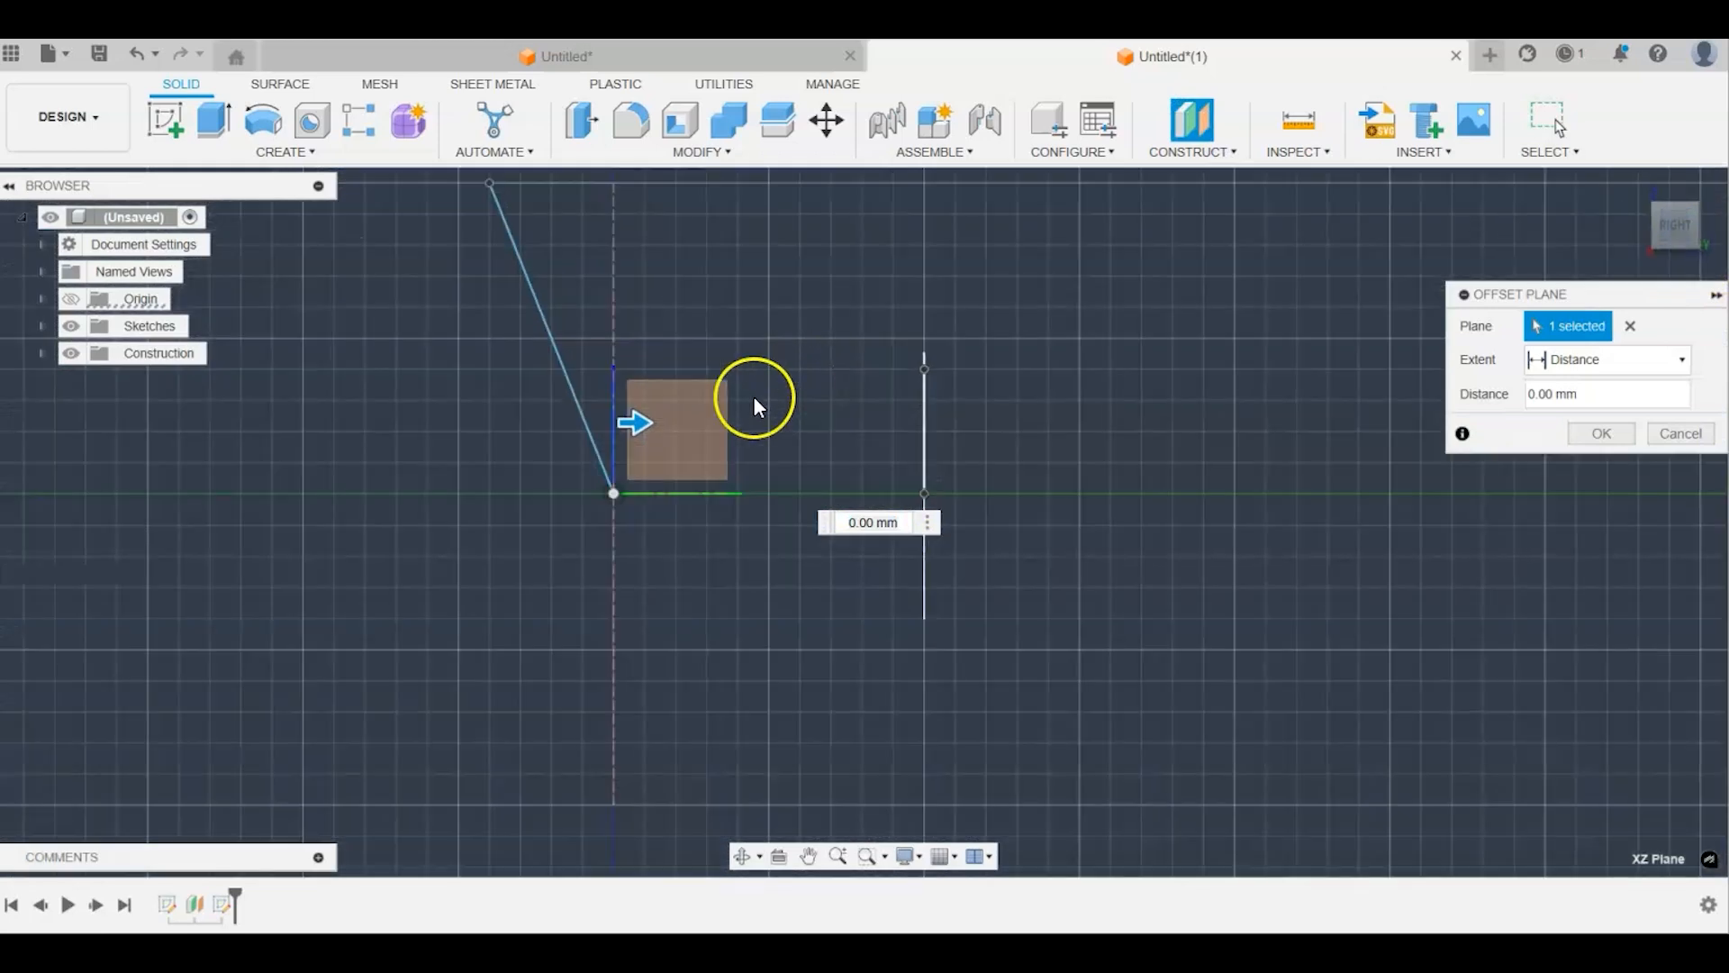
drag(649, 419, 1251, 460)
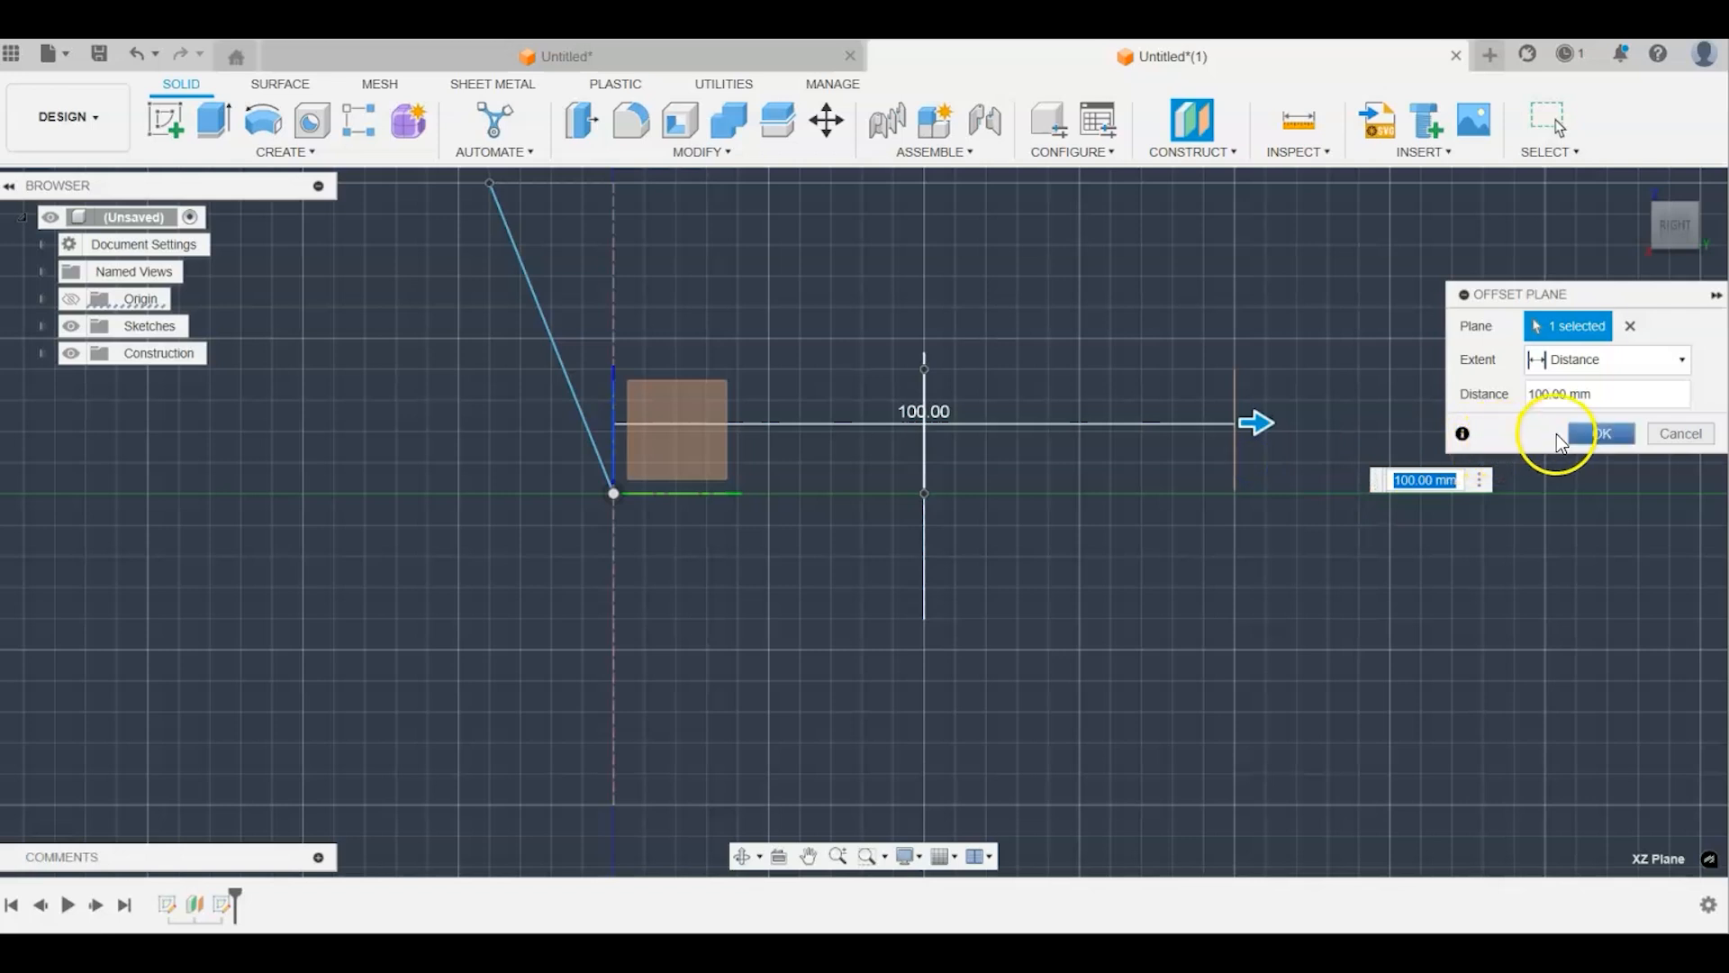
click(1587, 433)
click(1663, 239)
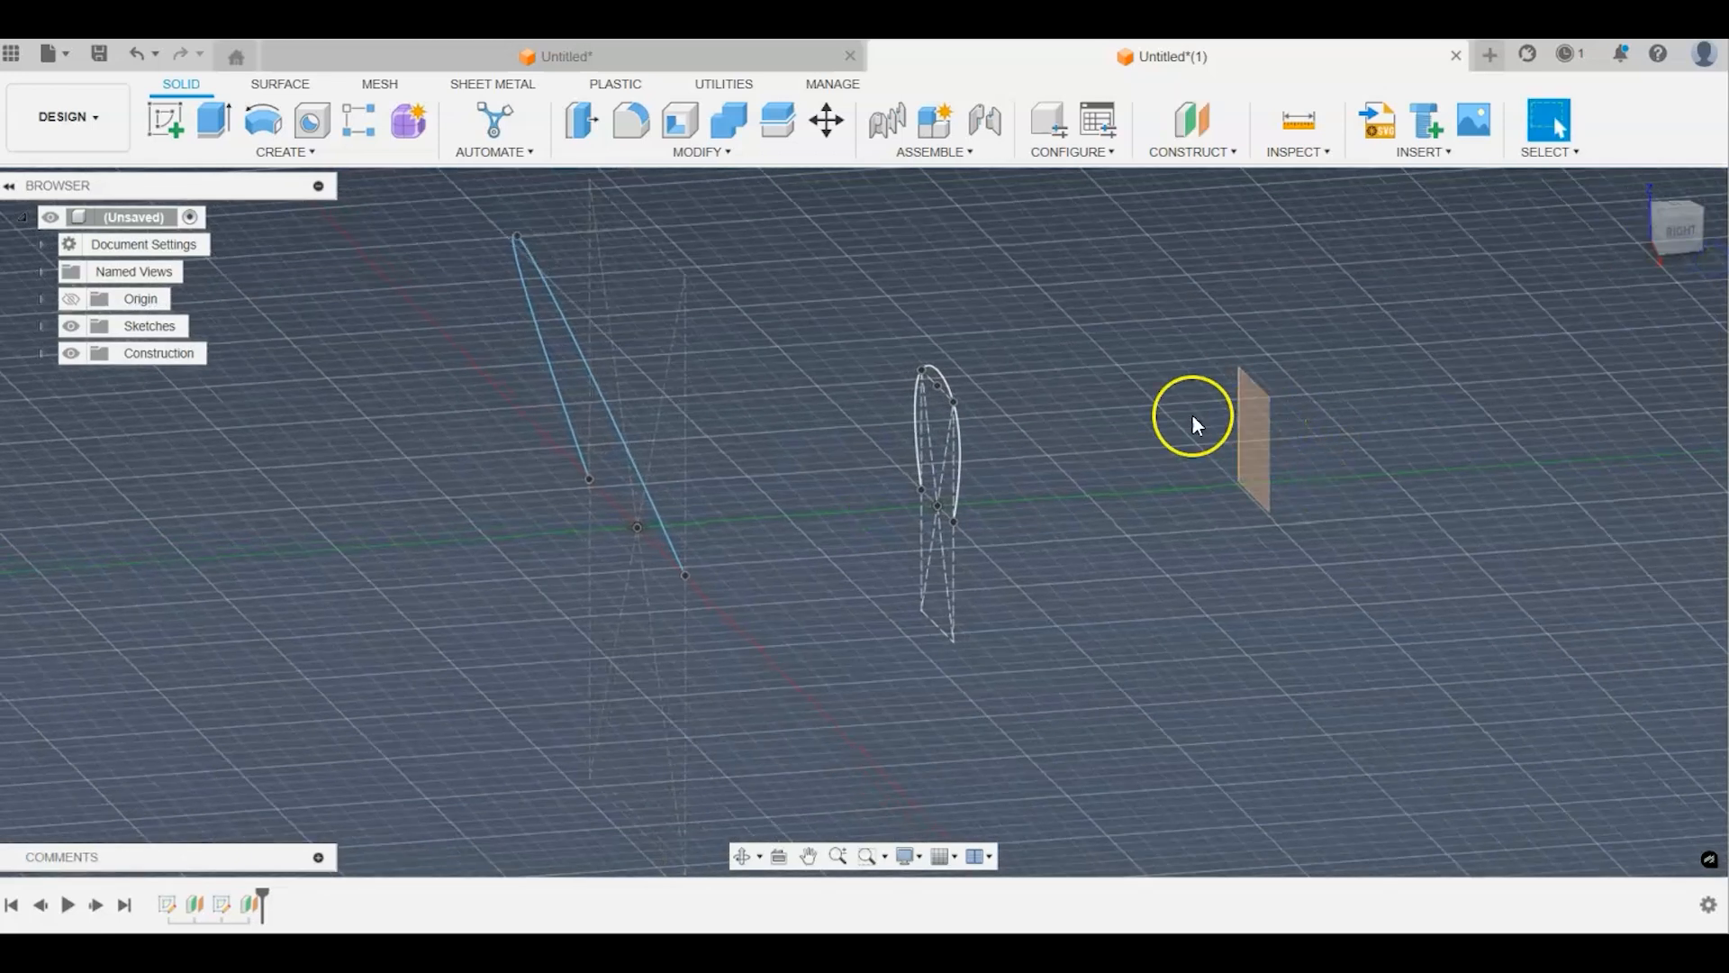
Step: Start a sketch on the 100 mm offset plane and project the first spline profile with its apex and both endpoints onto it
click(172, 117)
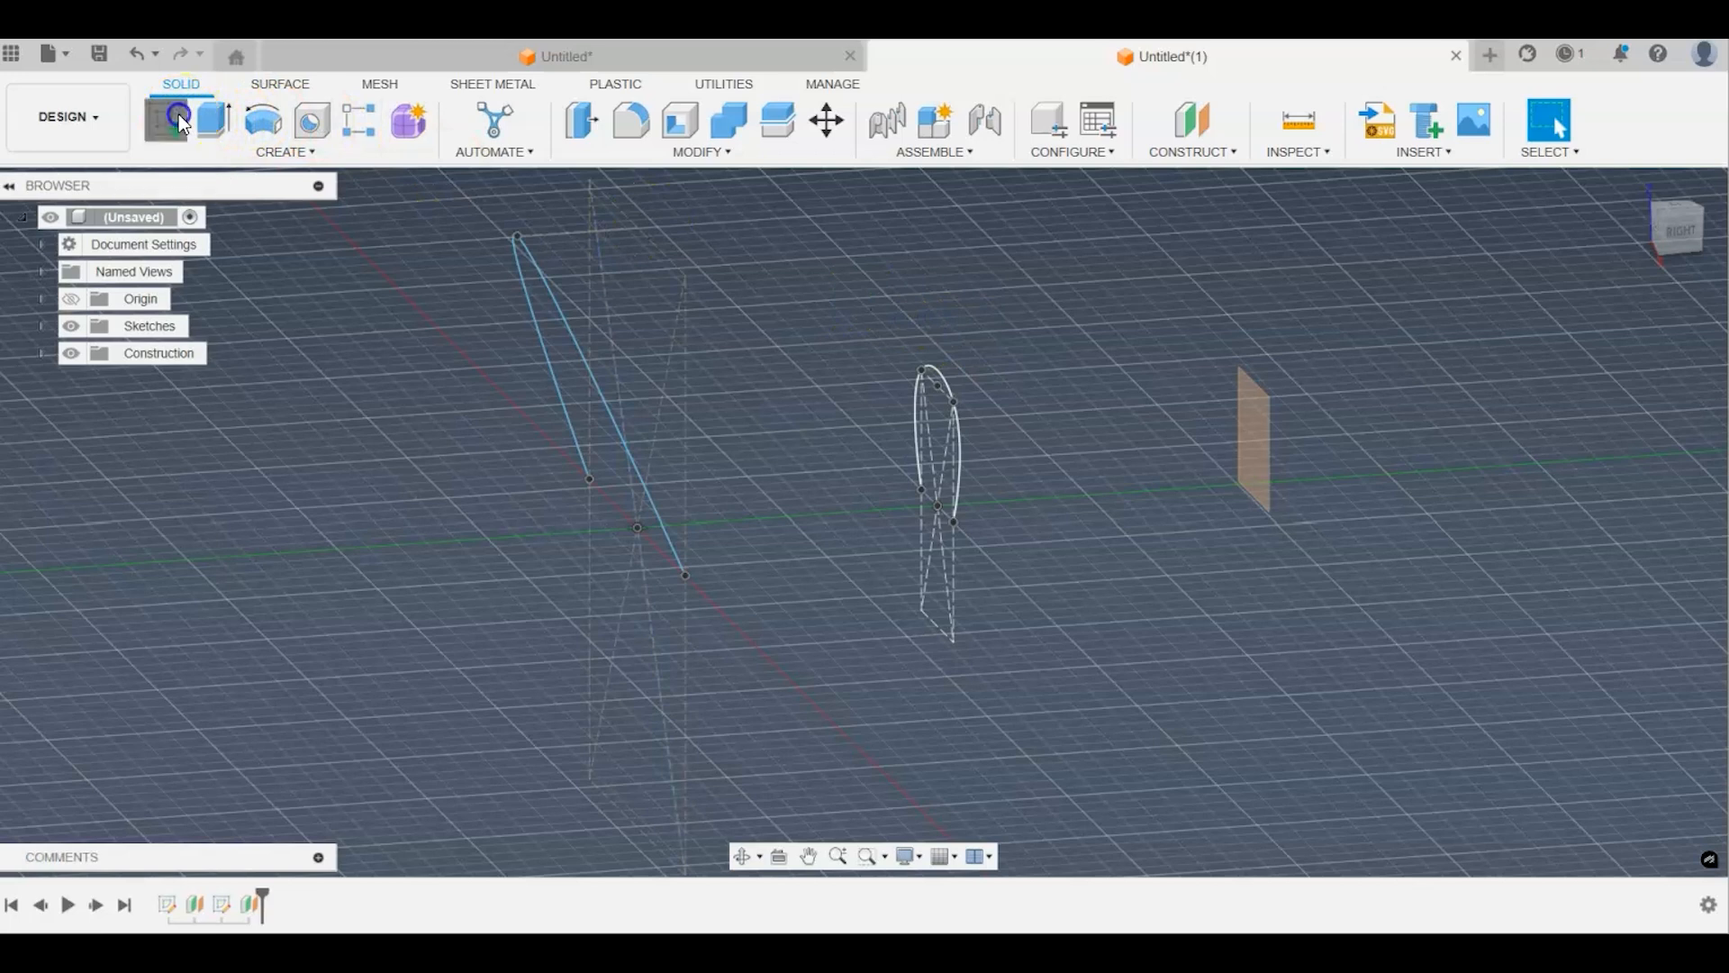
click(1257, 421)
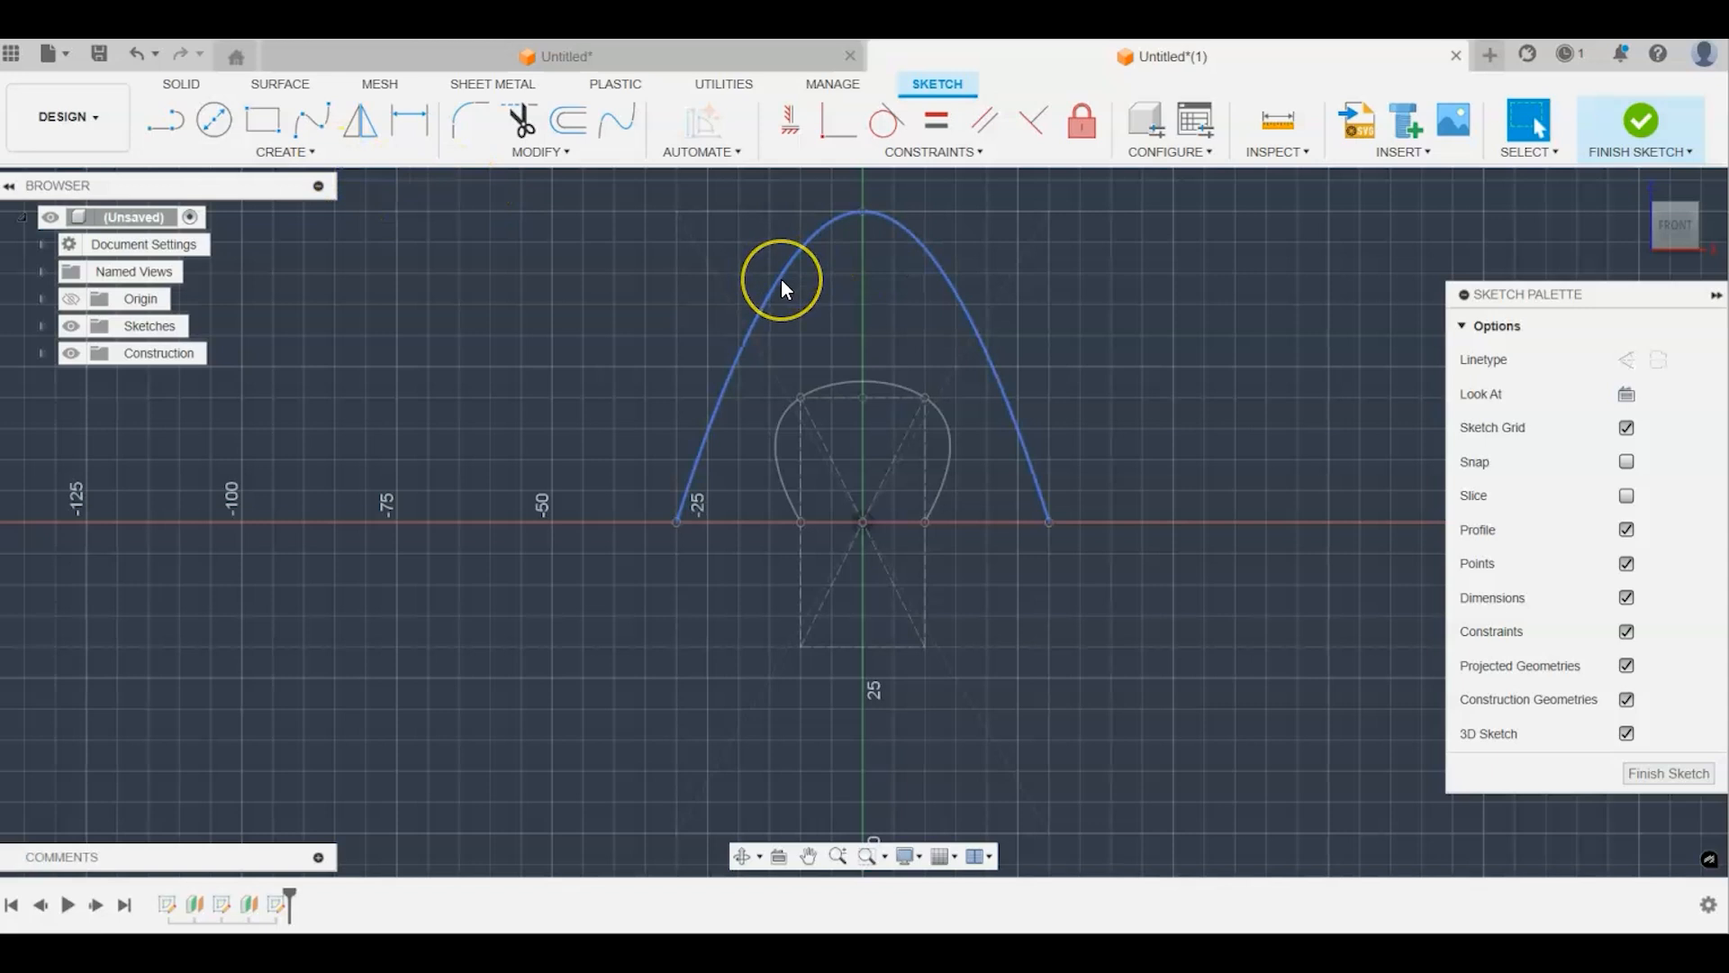
click(311, 152)
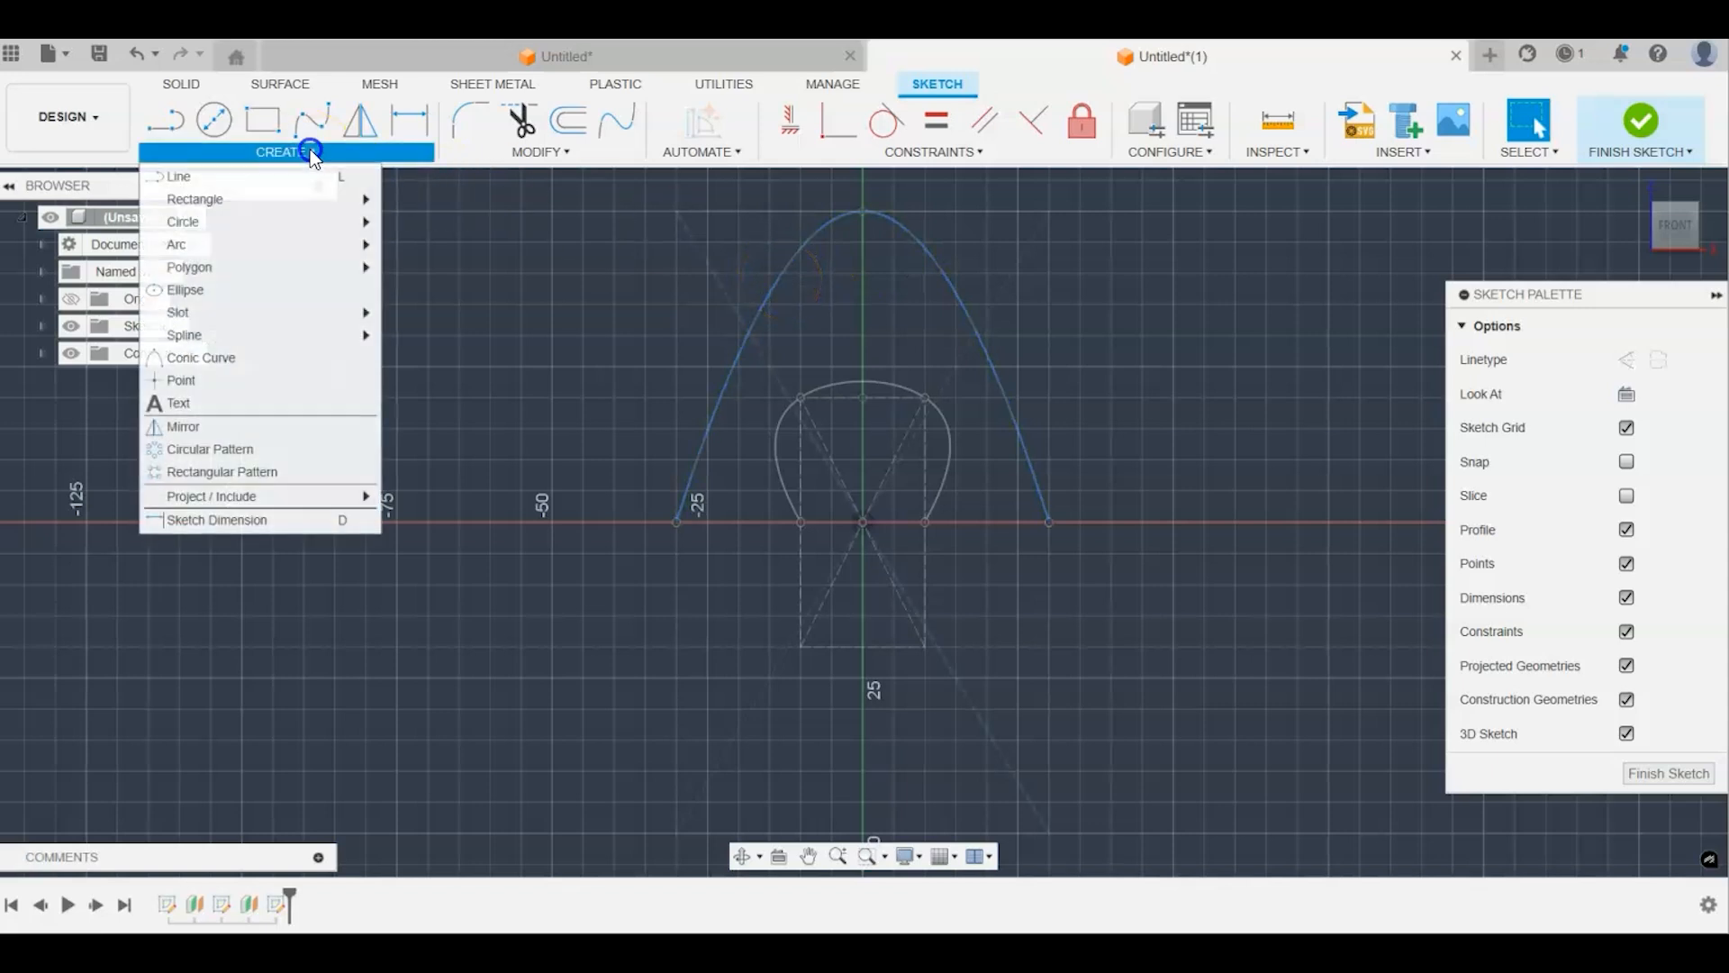
mouse_move(245, 495)
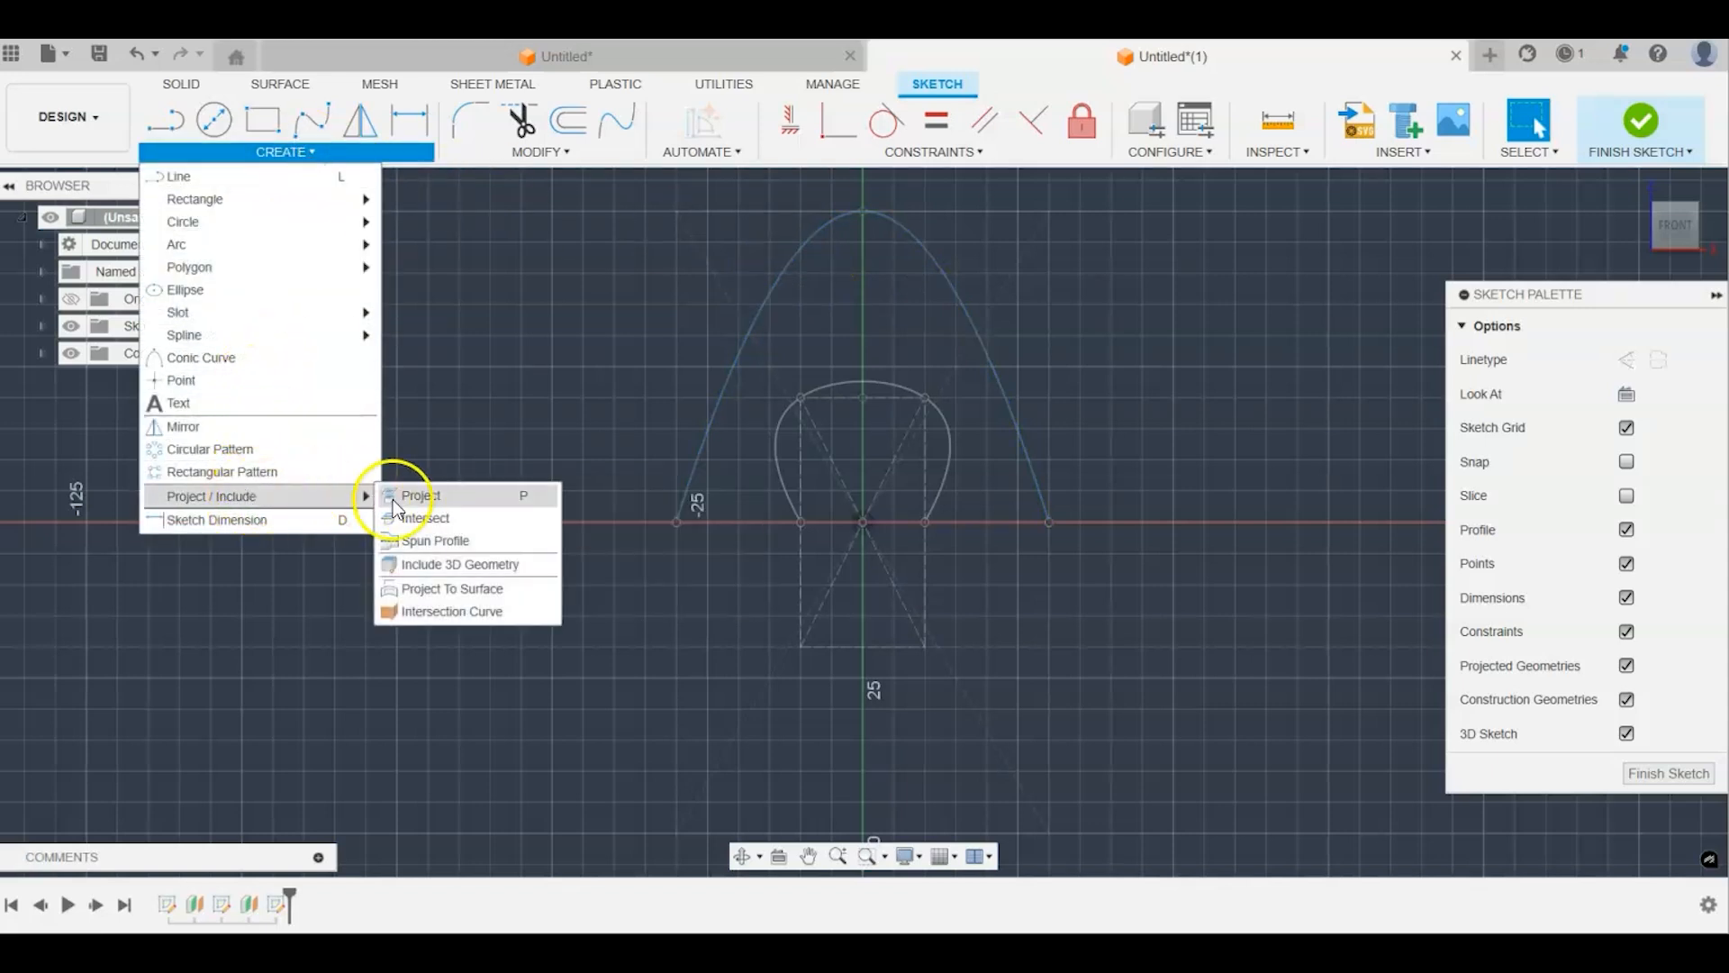
click(401, 495)
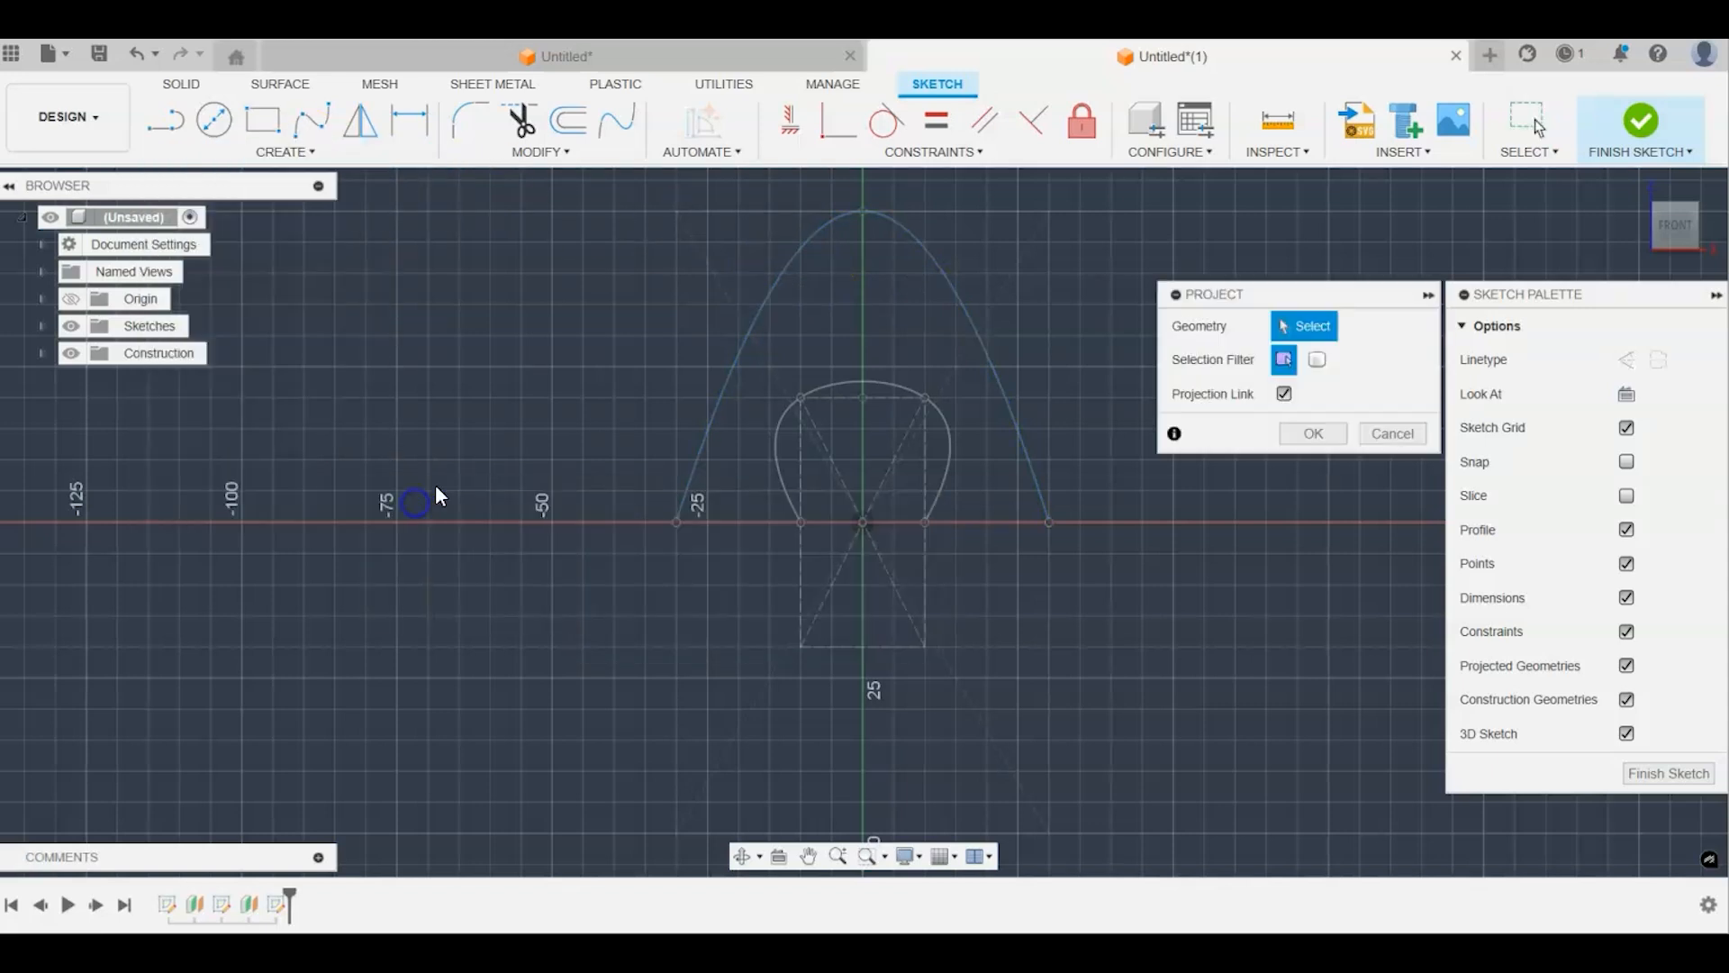
click(765, 288)
click(861, 213)
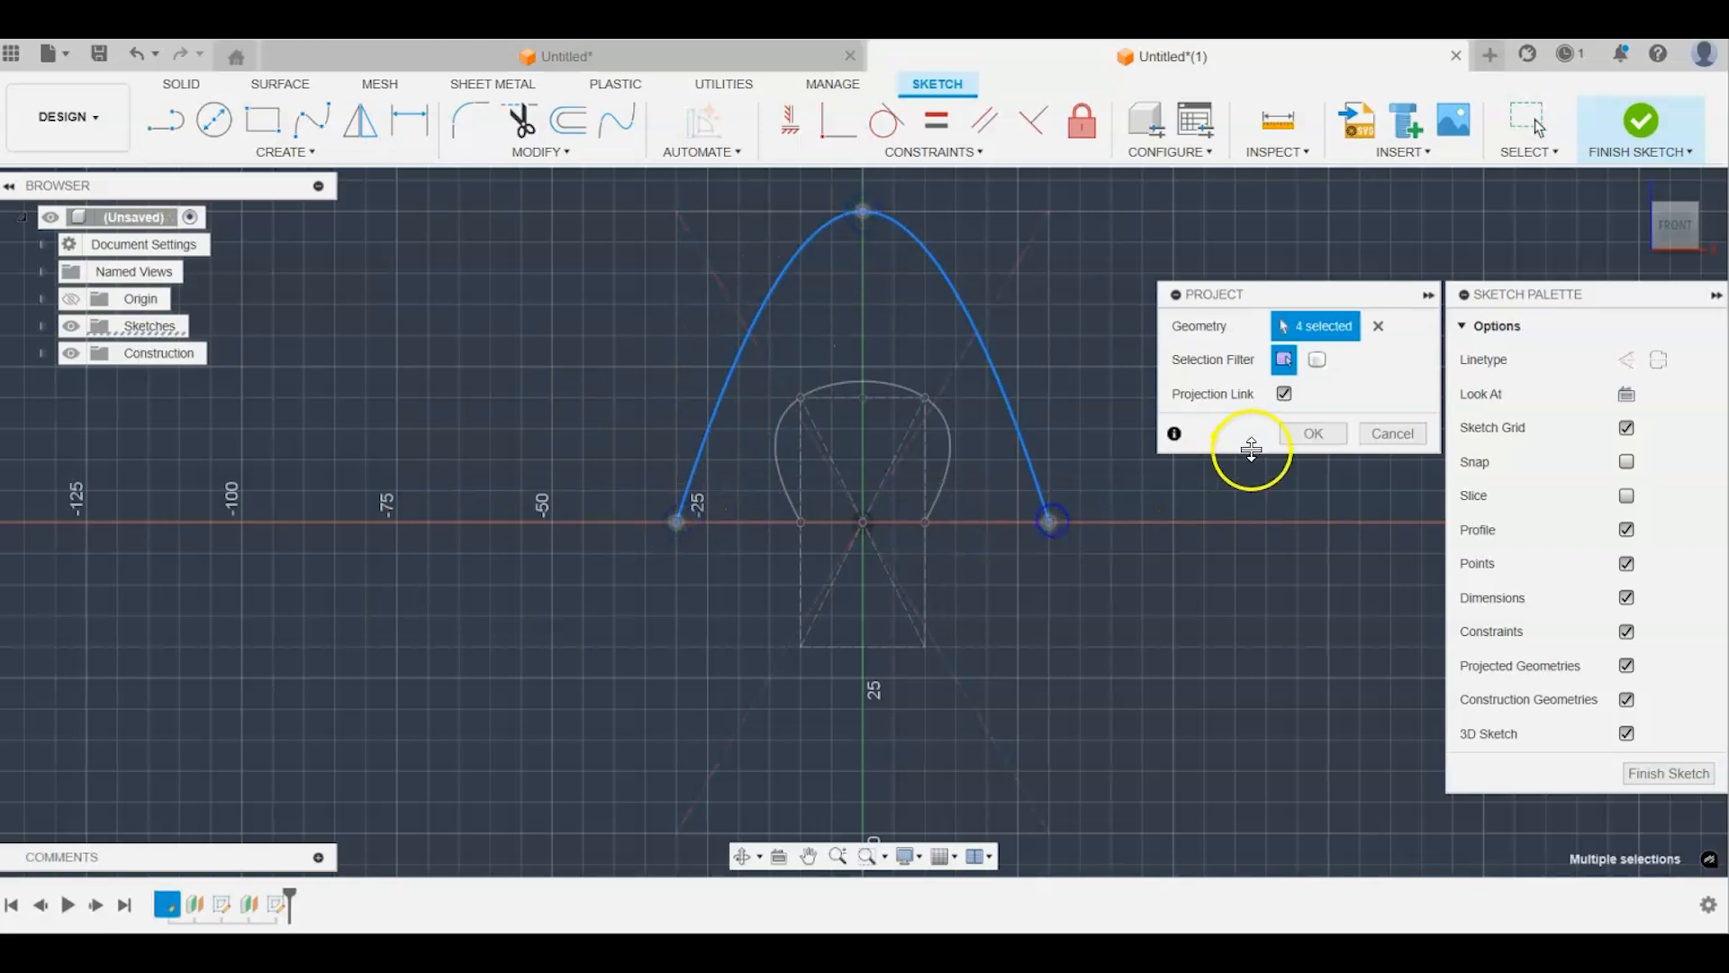
click(1310, 433)
Step: Draw a 20 mm construction line from the projected apex, perpendicular to the sketch plane and pointing away from the other profiles
drag(1662, 239, 1536, 262)
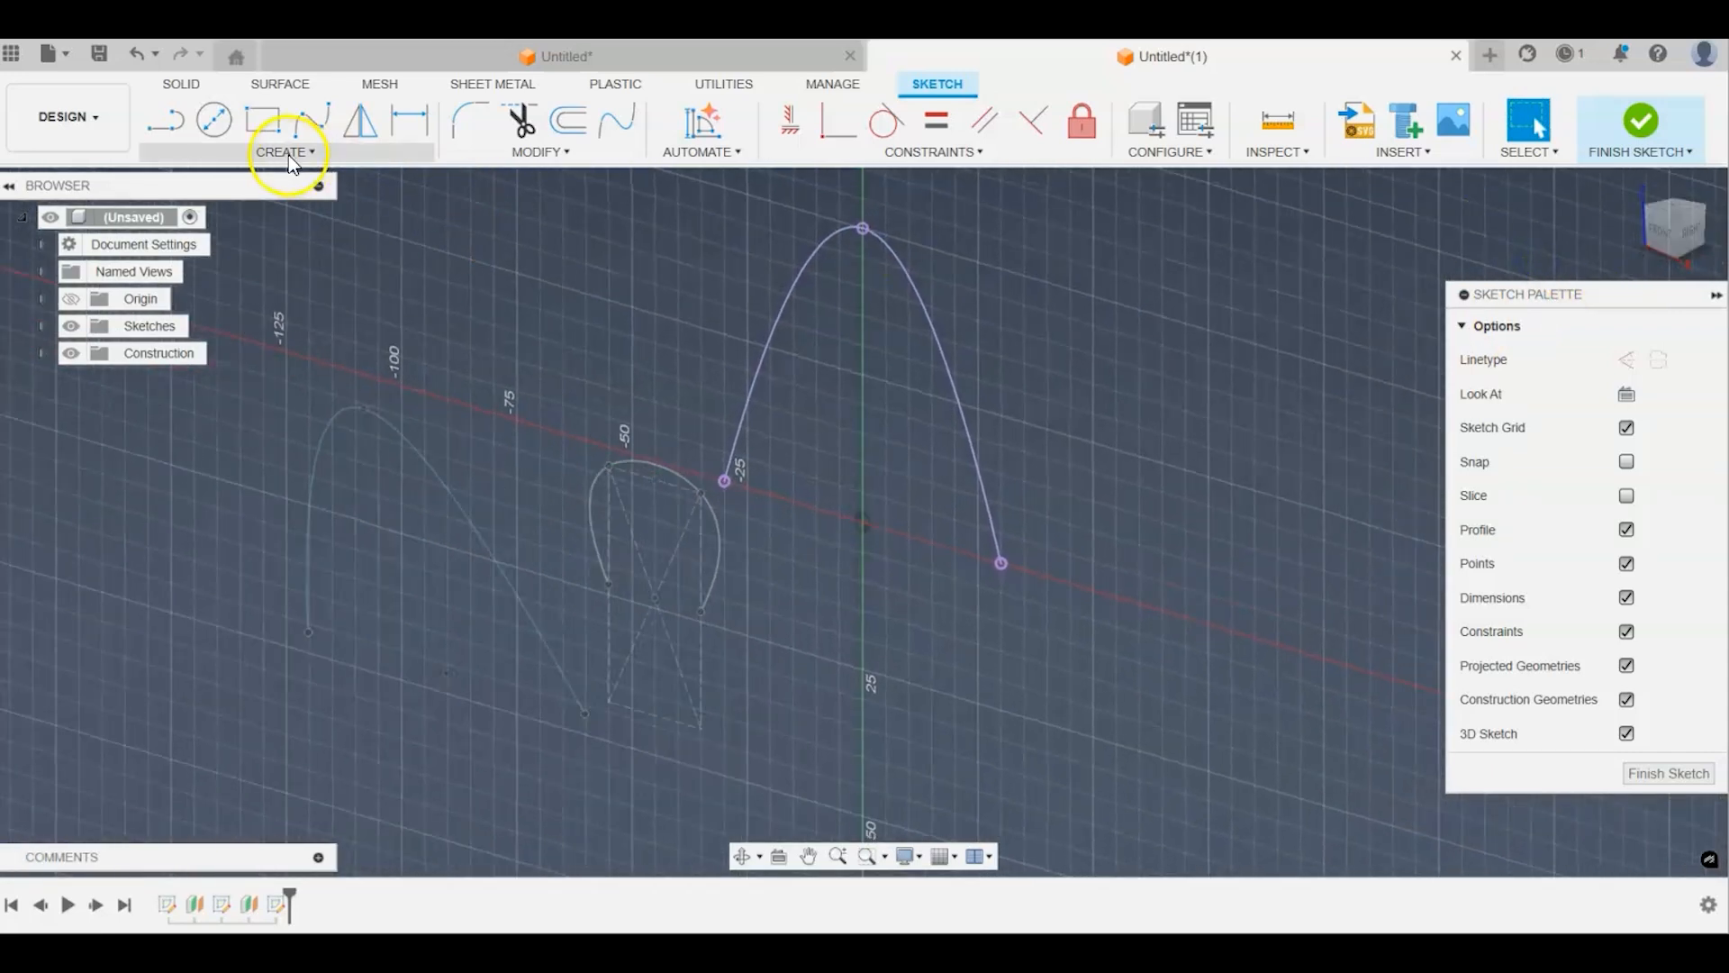
click(185, 127)
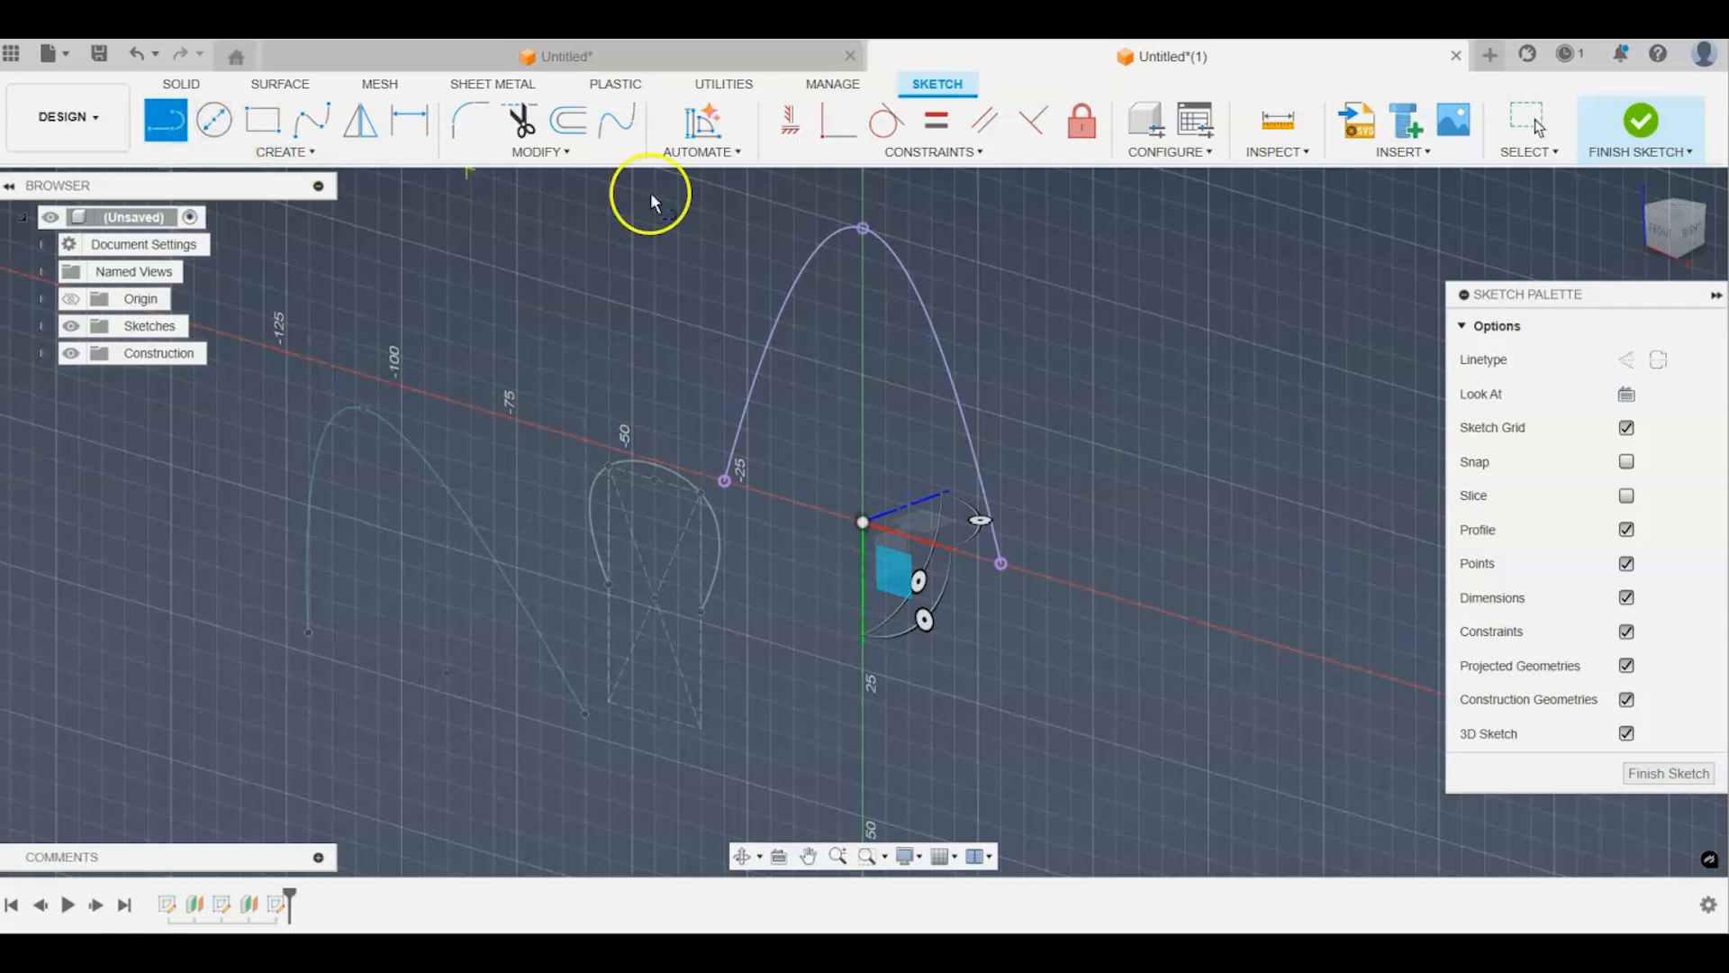
click(1625, 361)
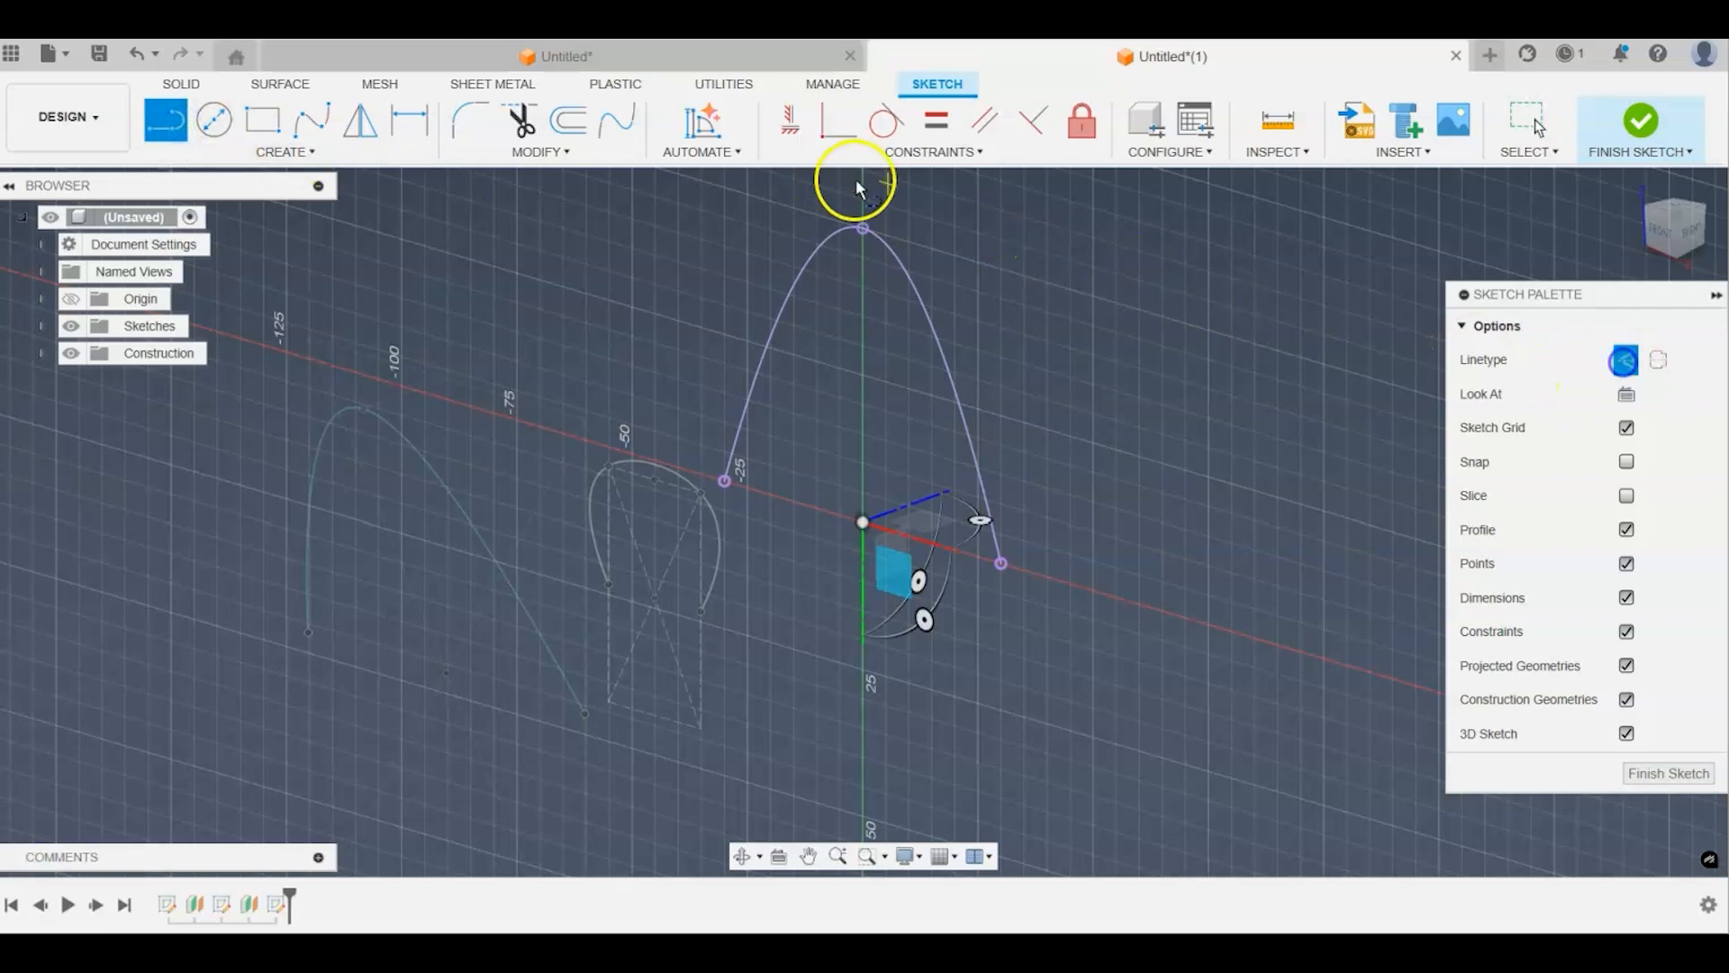
click(862, 228)
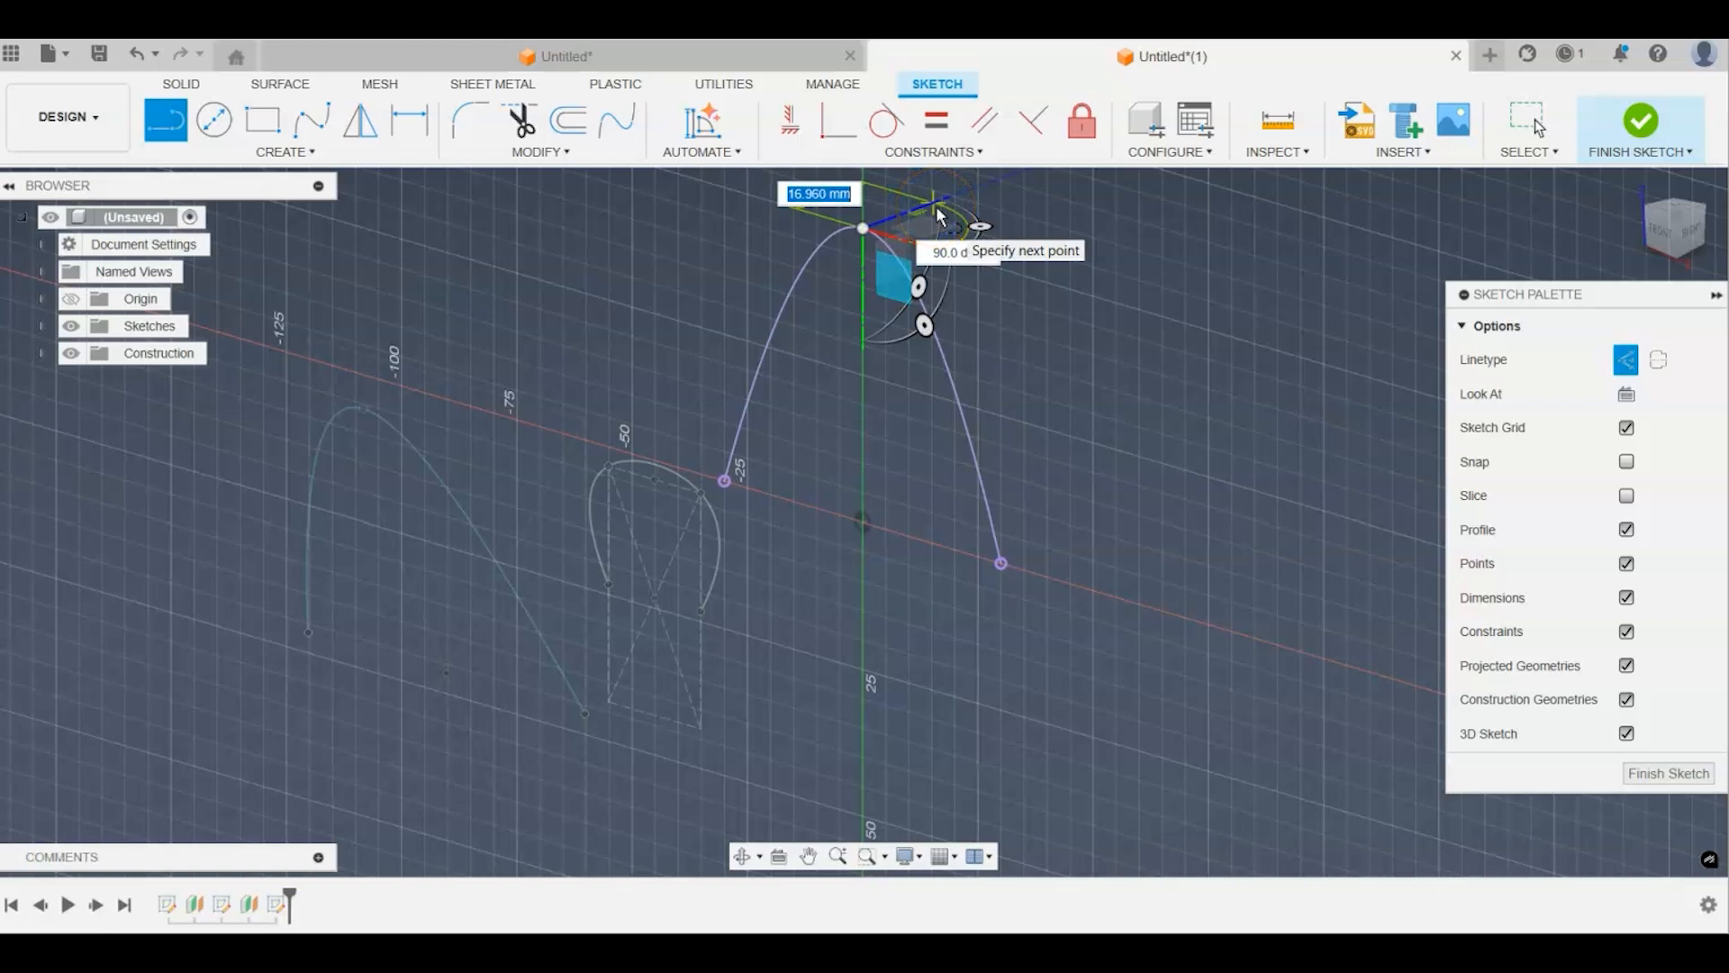
text(20)
key(Tab)
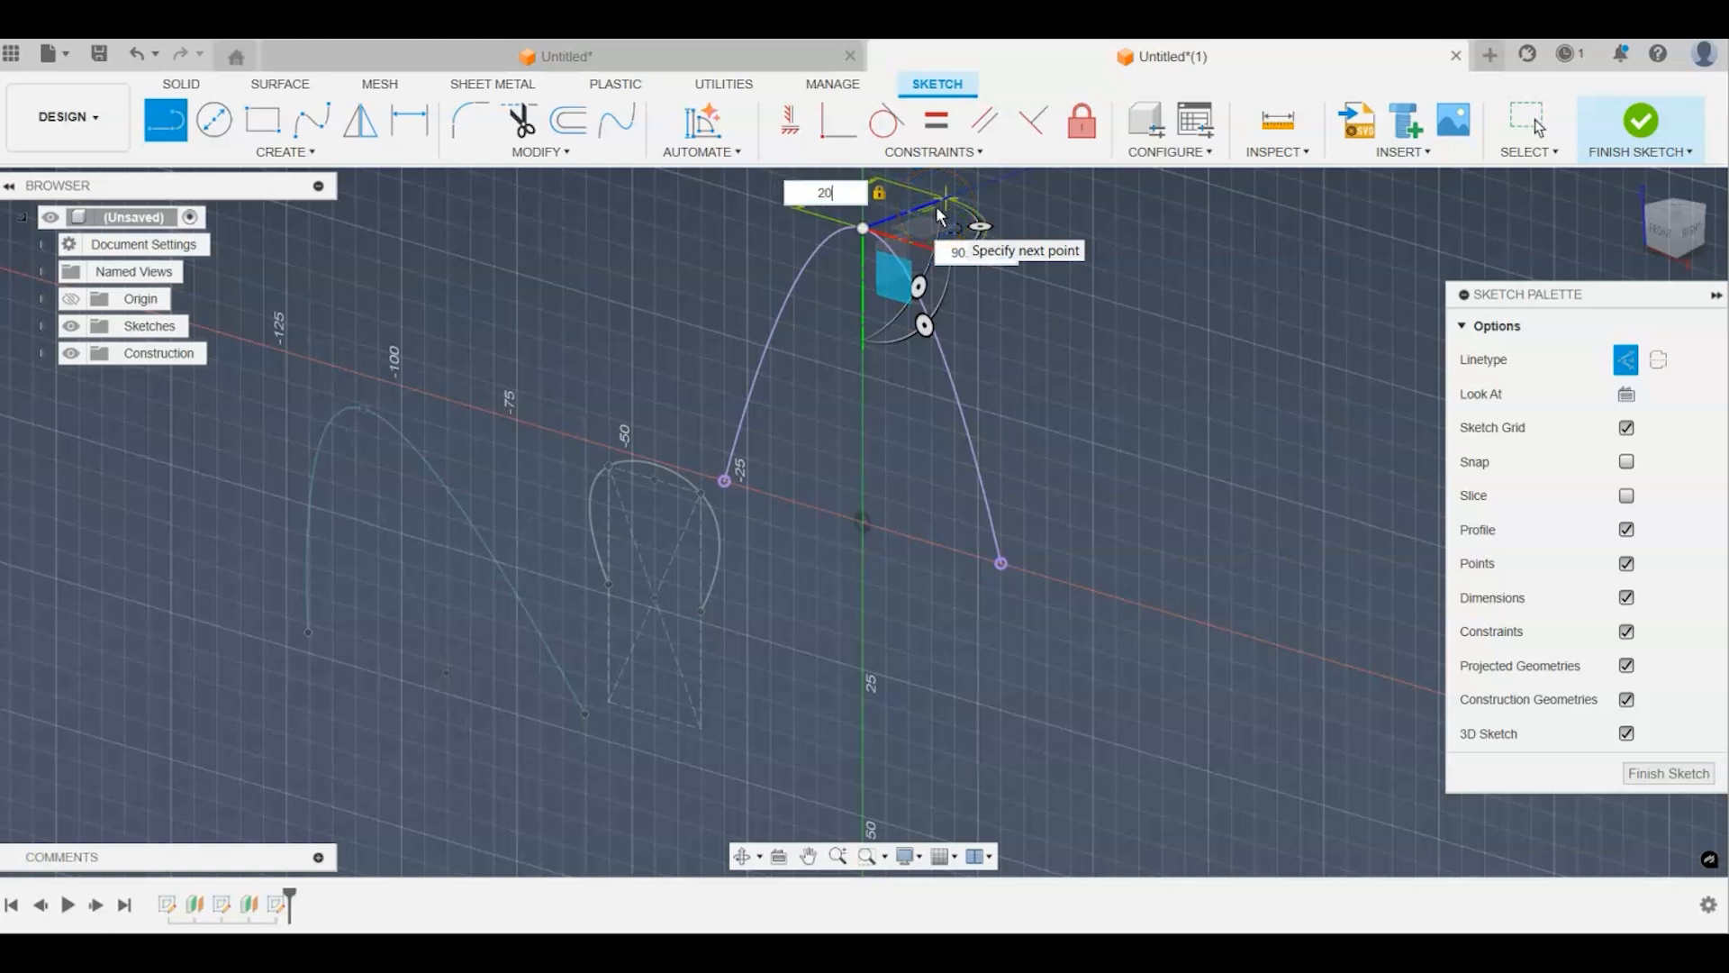
key(Return)
key(Escape)
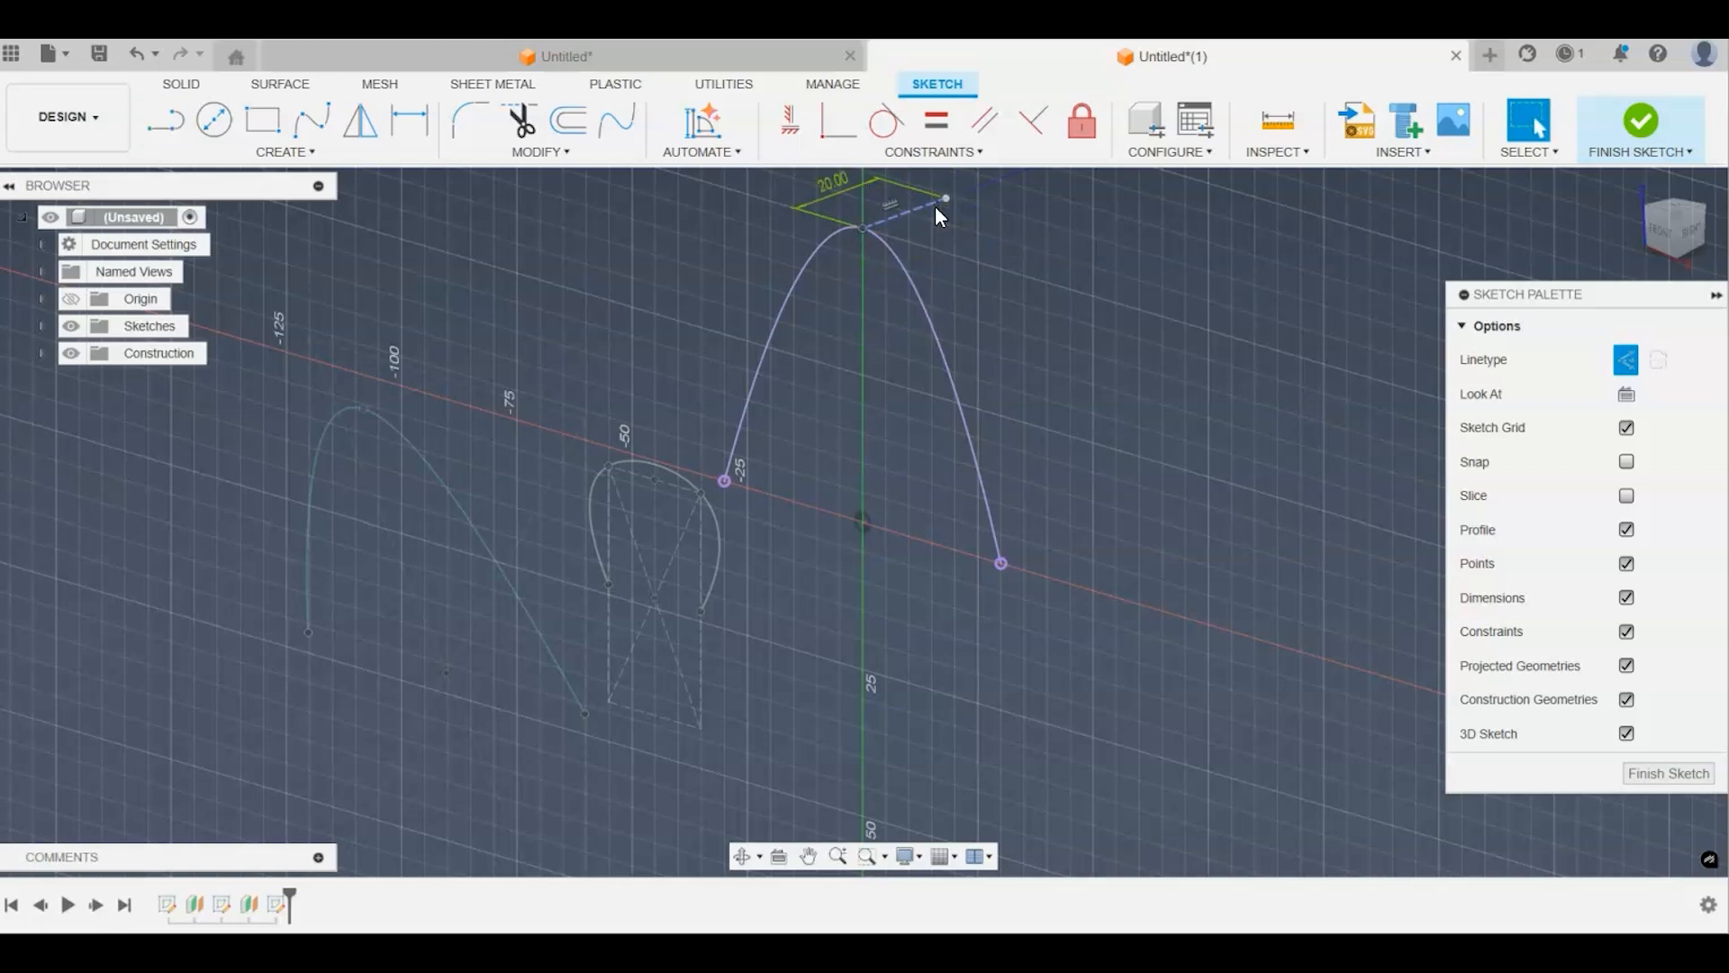
Step: Draw a fit point spline from one projected endpoint through the construction line's outer end to the other projected endpoint, and finish the sketch
drag(1681, 231, 1573, 231)
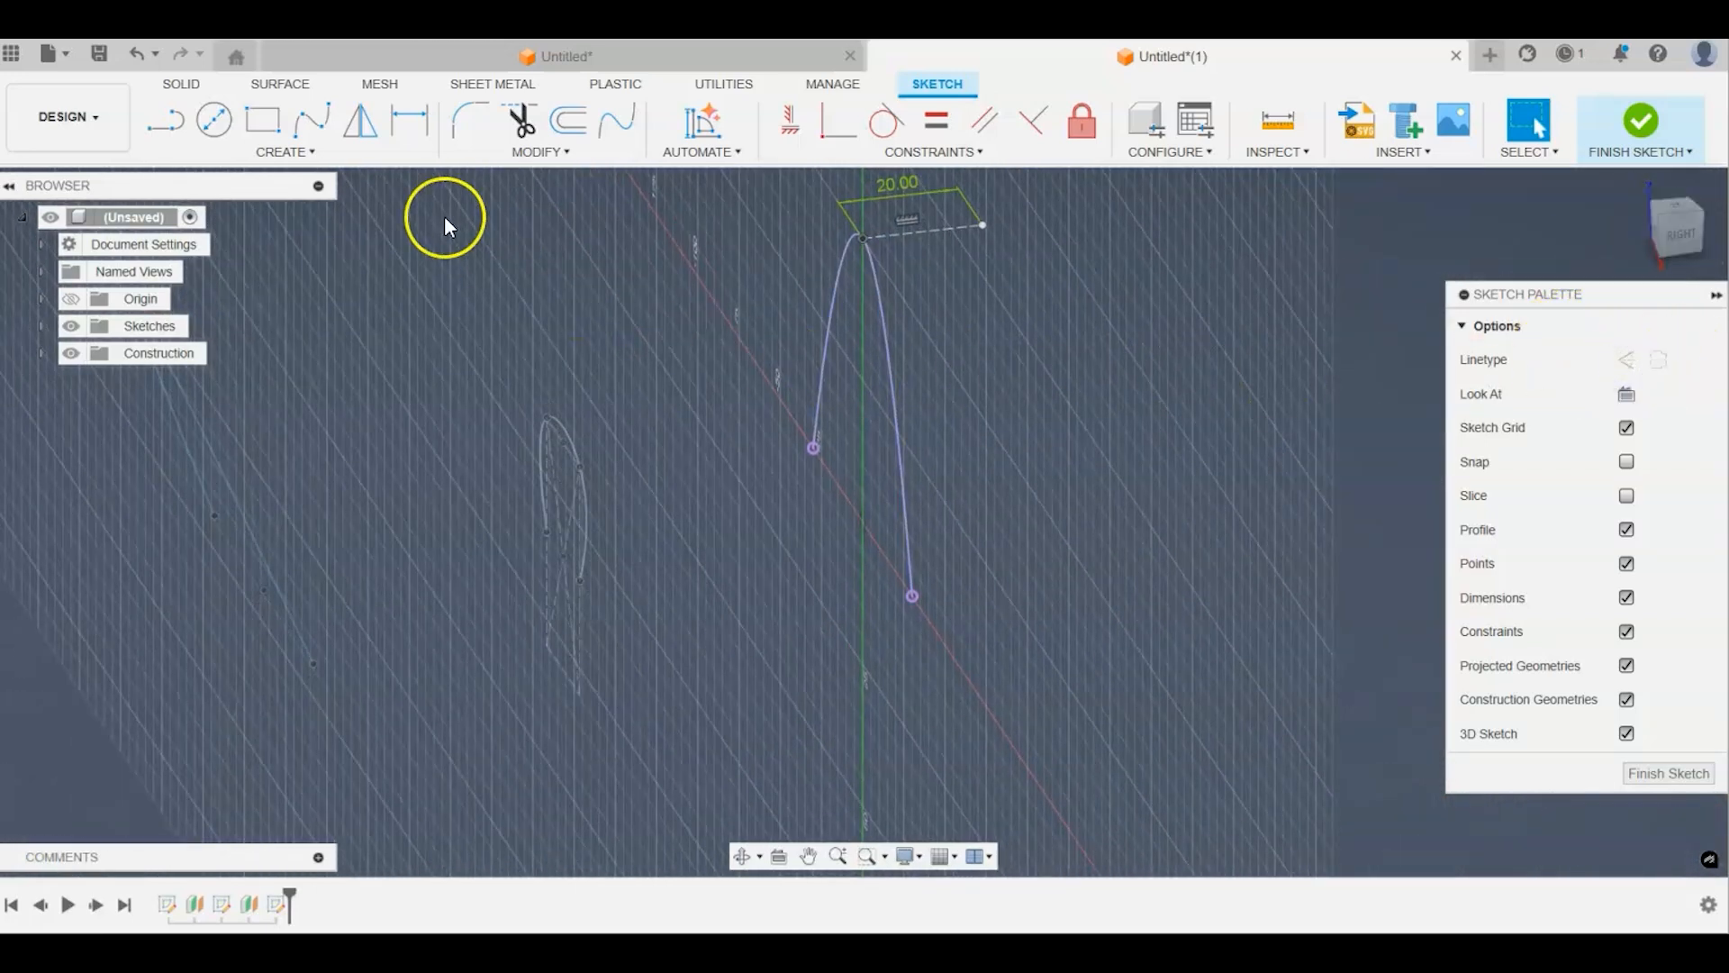
click(313, 120)
click(912, 596)
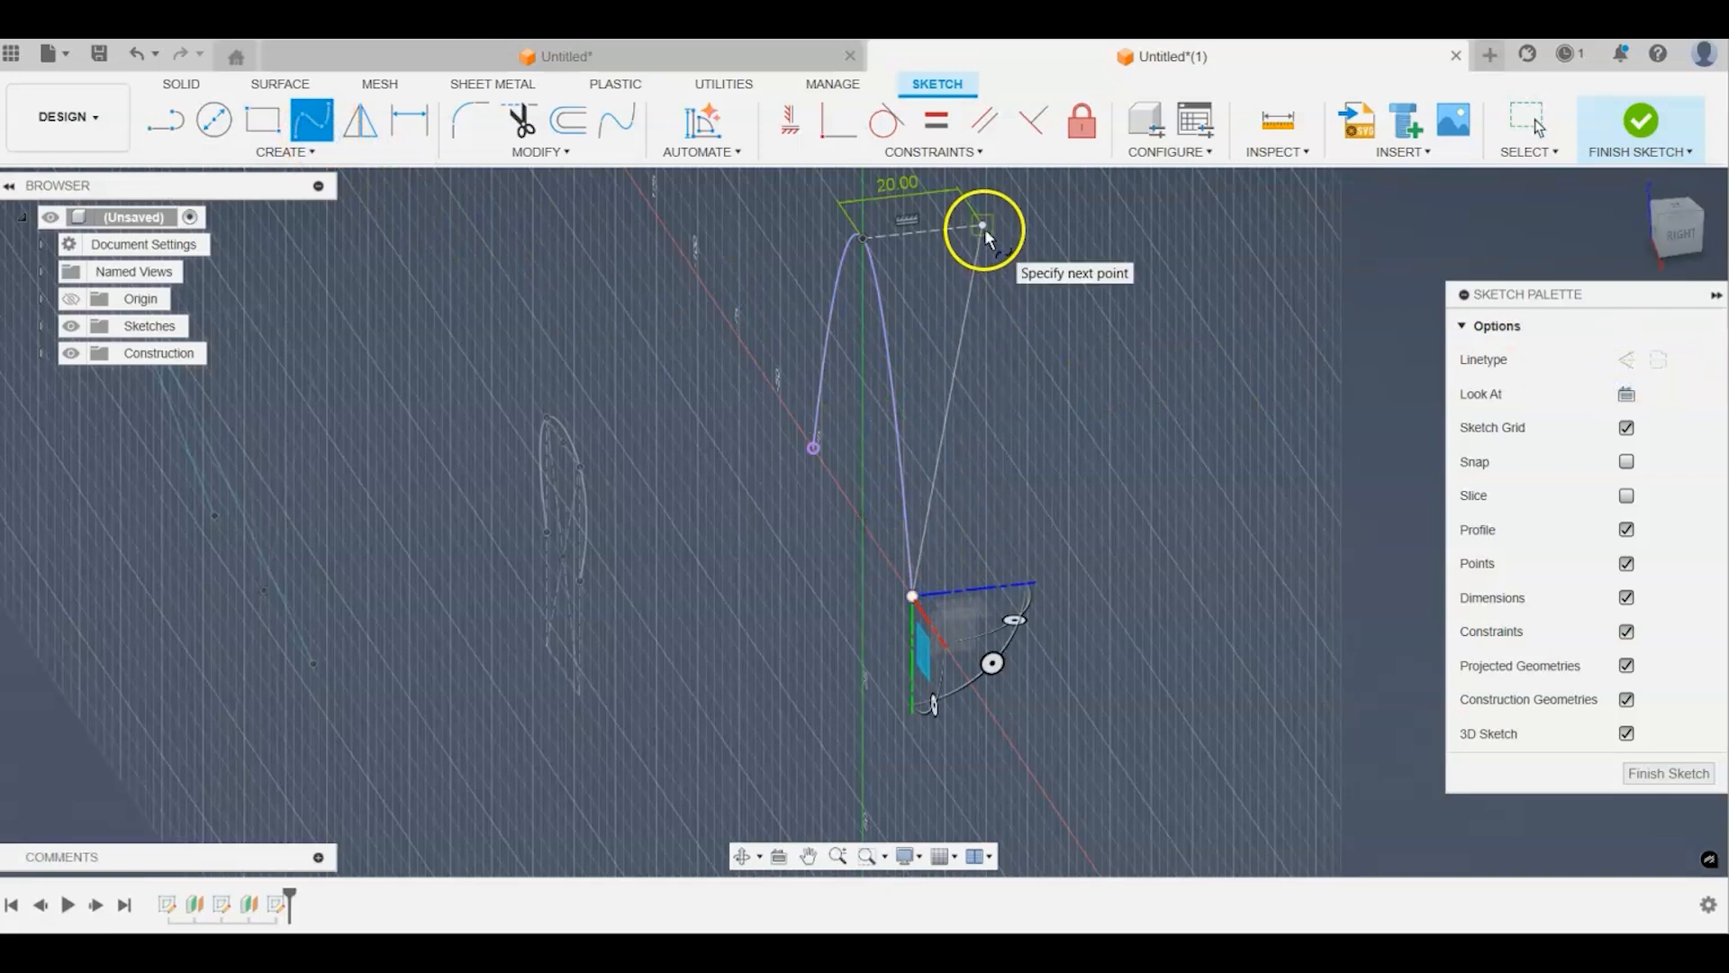
click(984, 226)
click(814, 447)
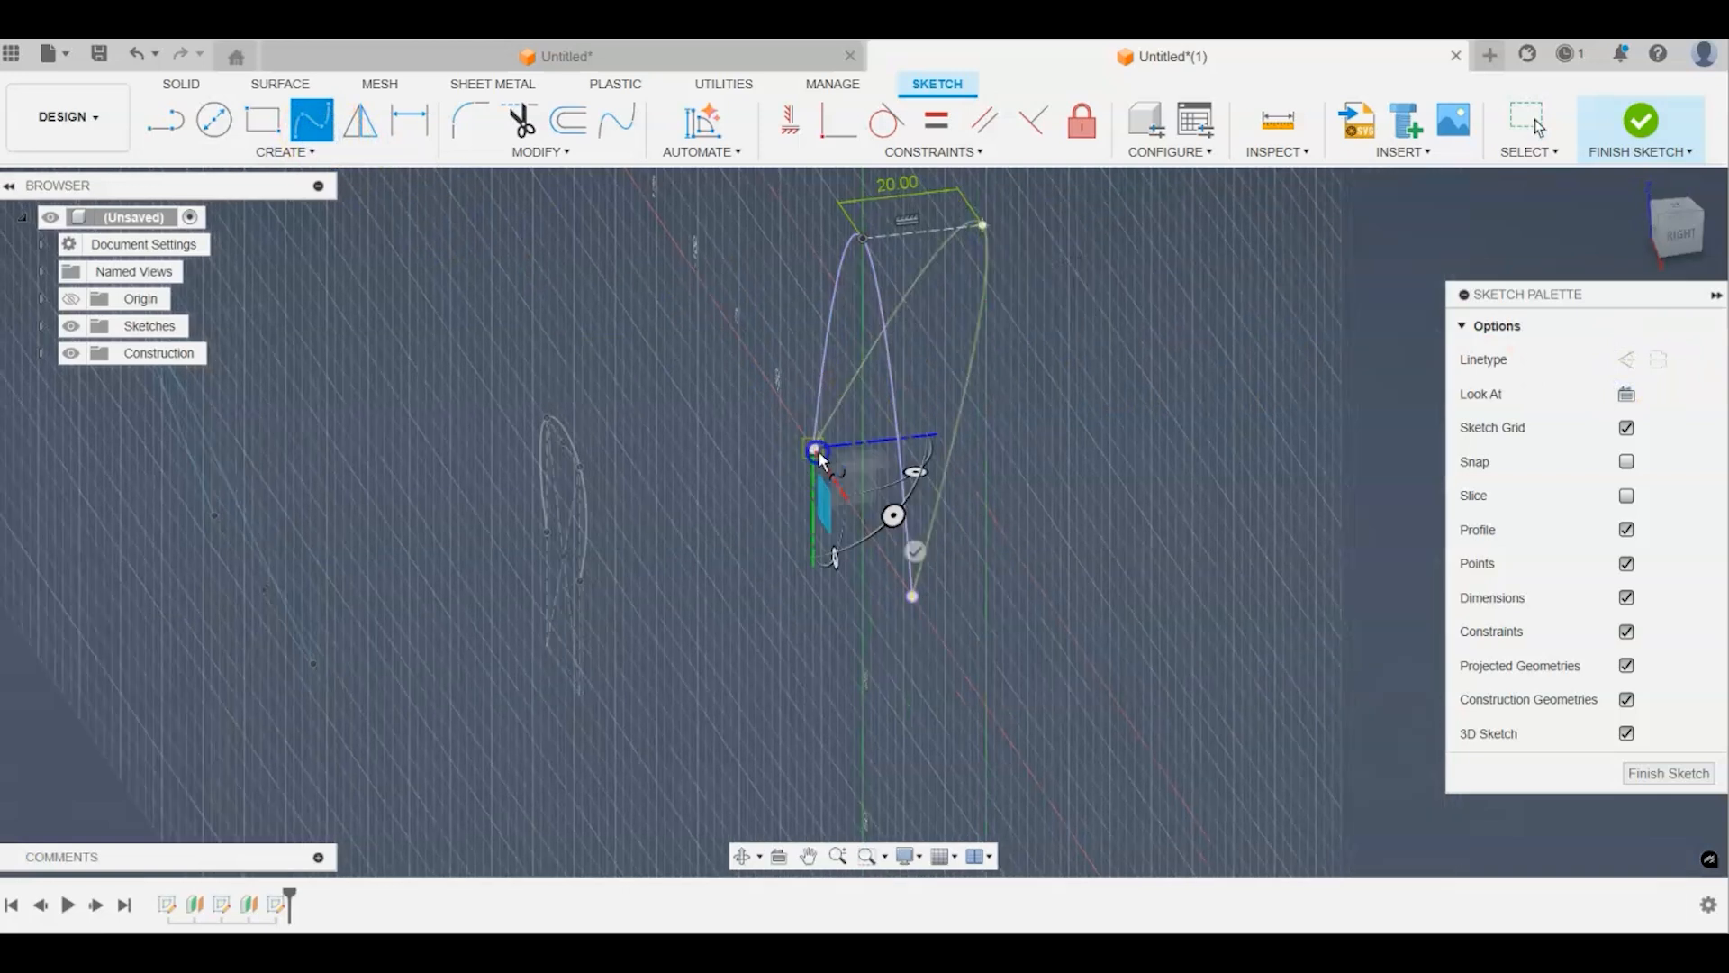
click(915, 554)
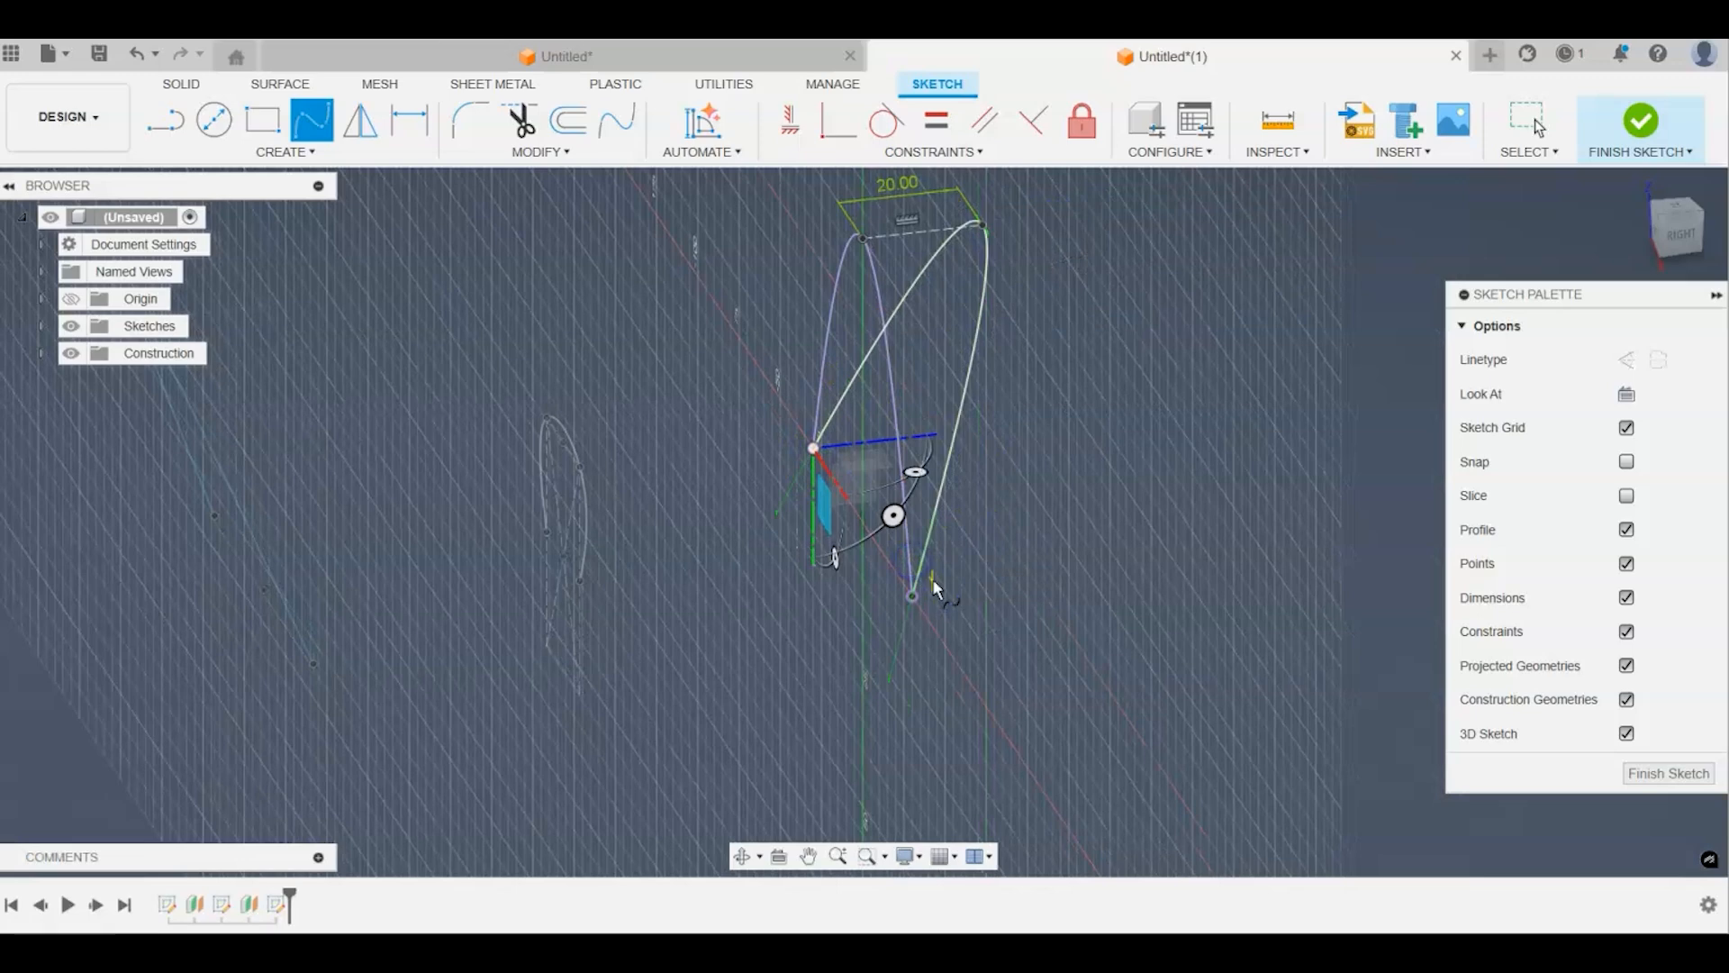
scroll(931, 582, down, 2)
click(1663, 241)
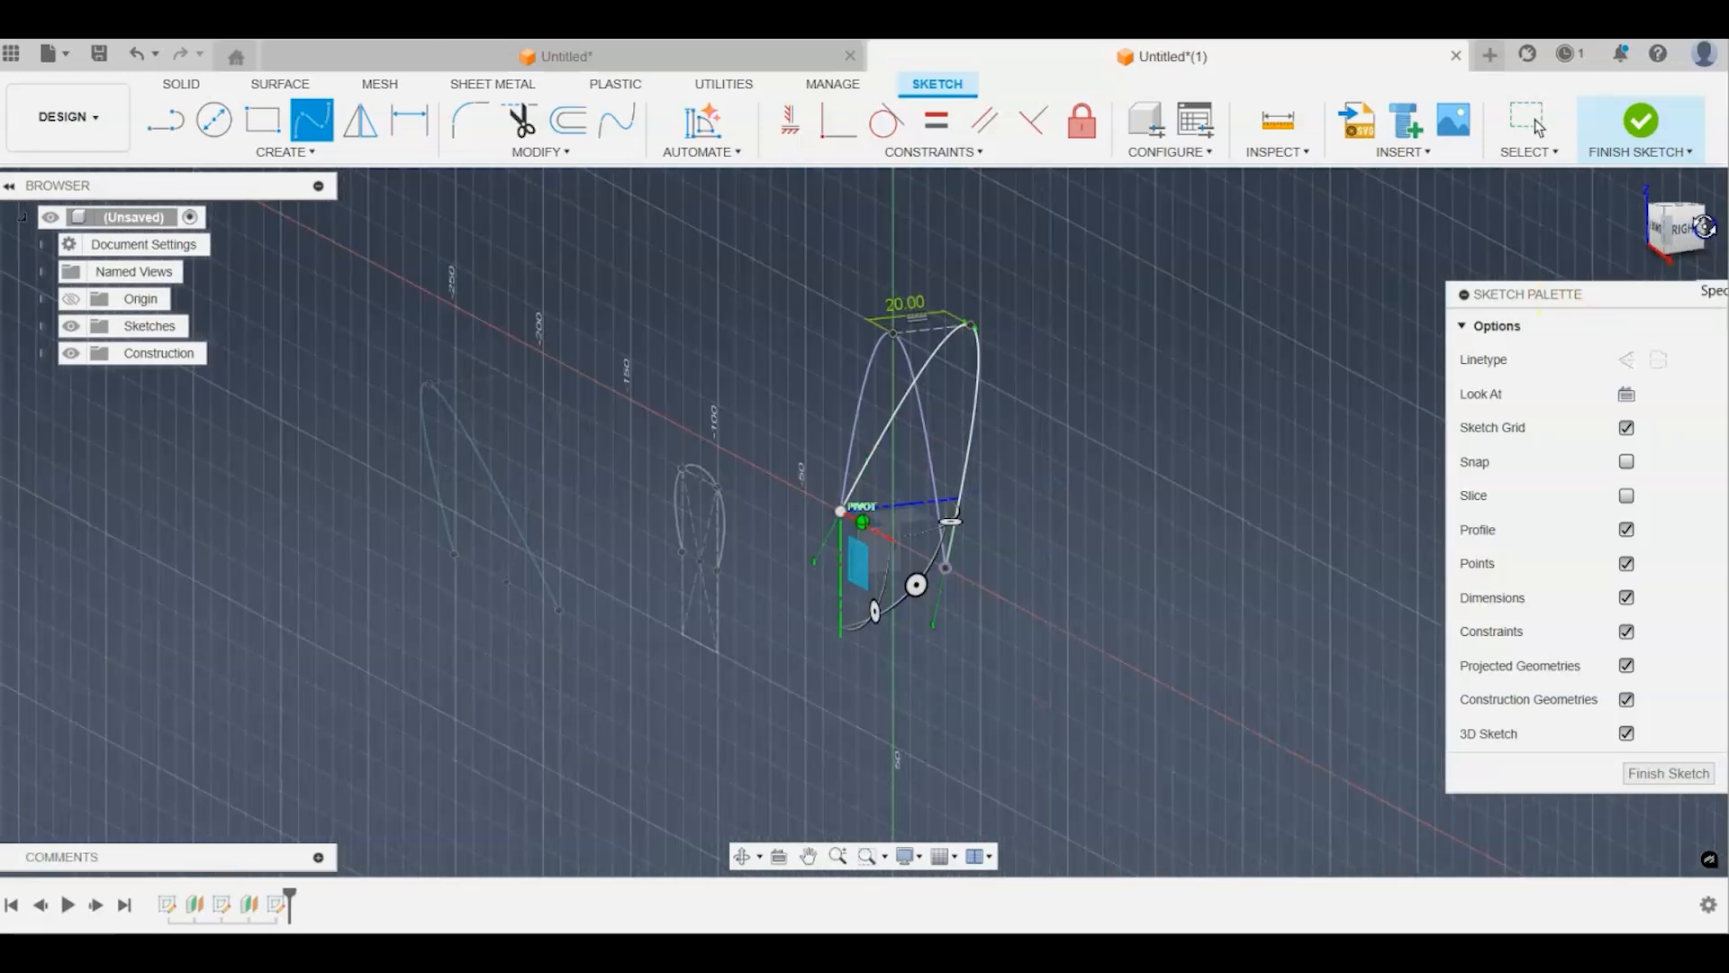
mouse_move(12, 215)
mouse_down()
mouse_move(1666, 221)
mouse_move(1587, 219)
mouse_move(1669, 235)
mouse_up()
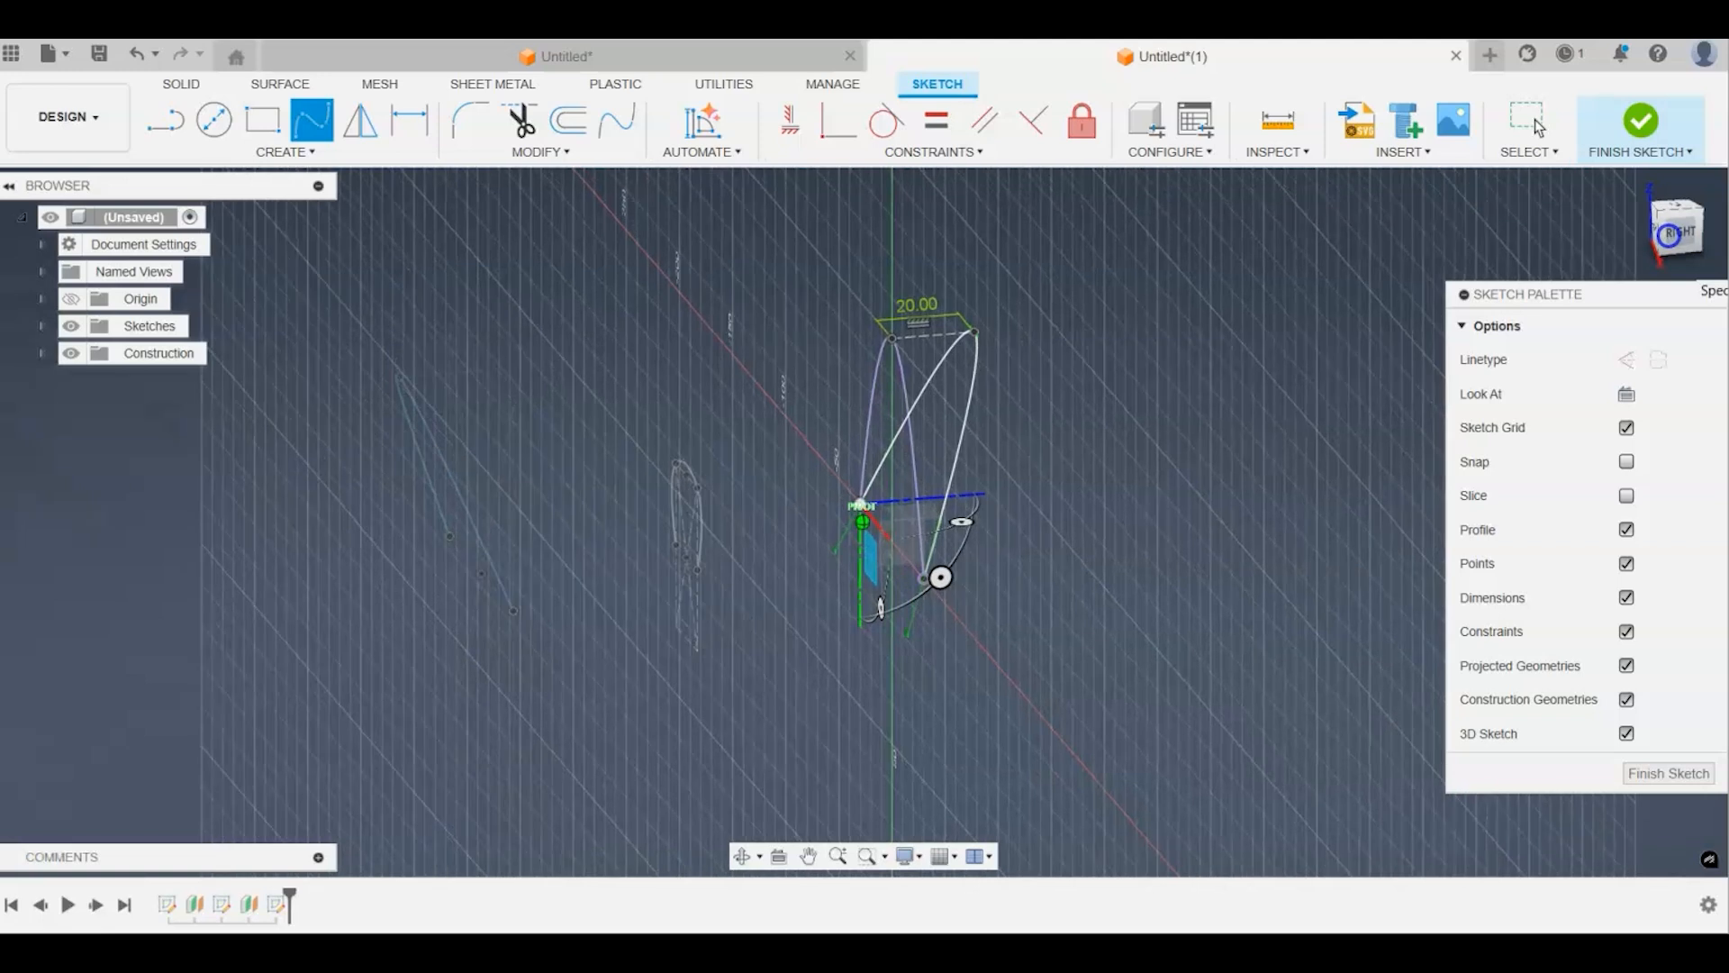
click(1644, 135)
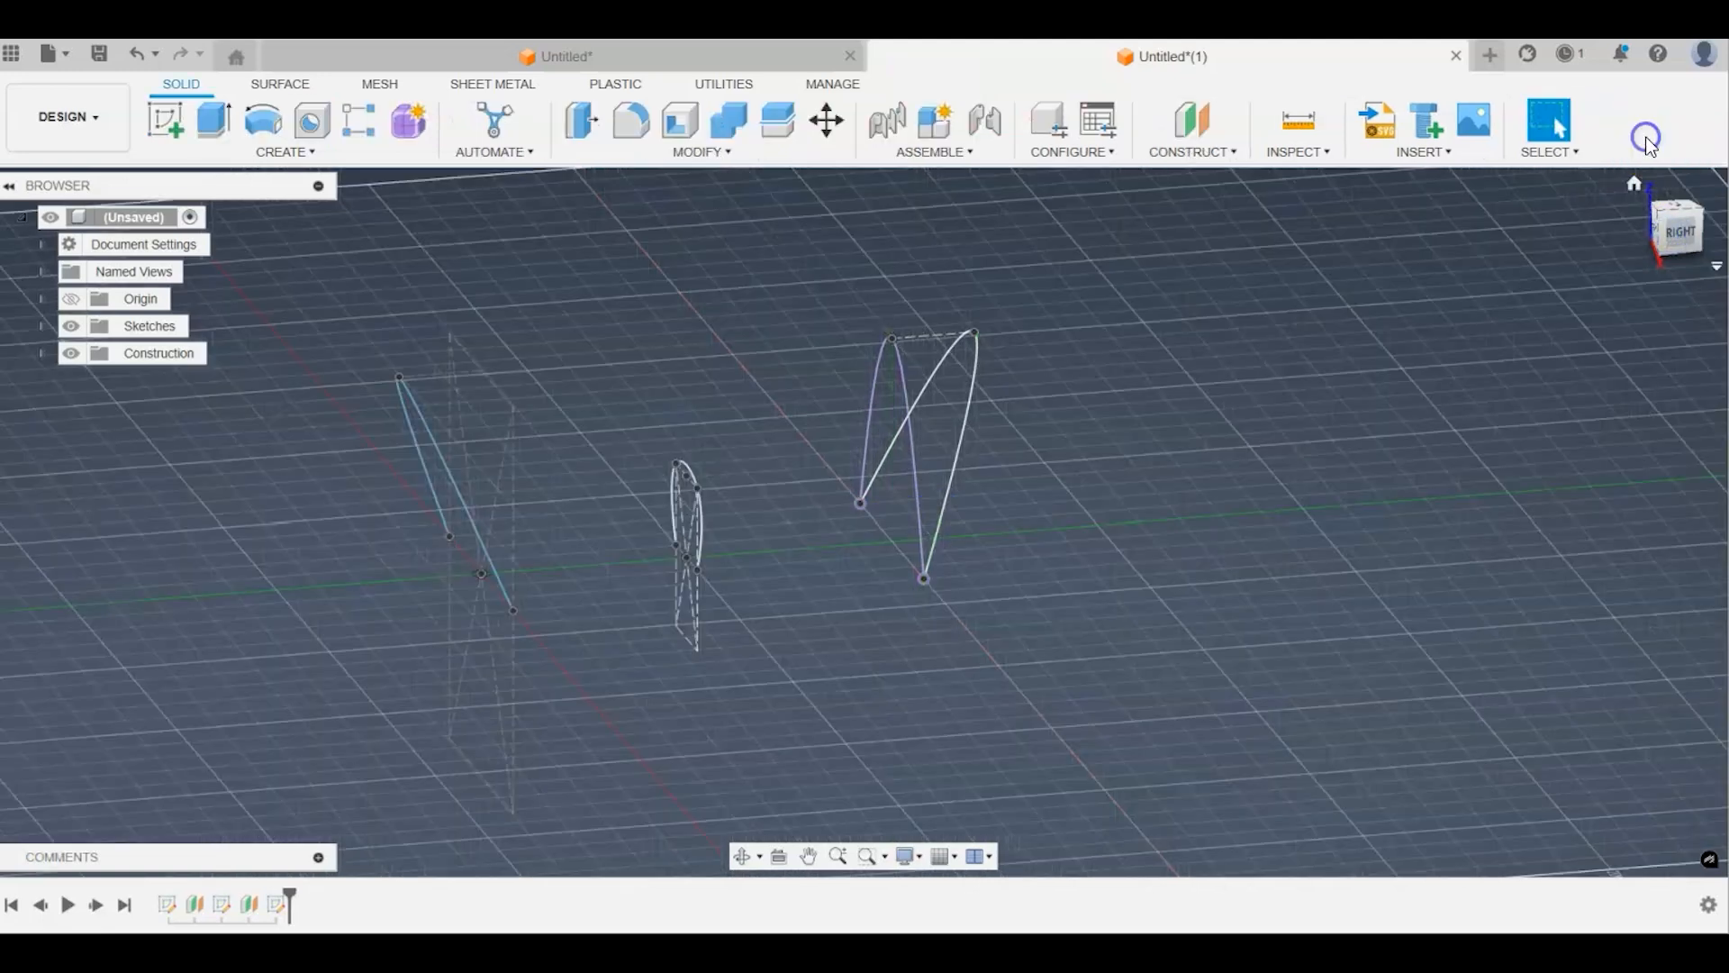
Step: Loft a new surface body through the first spline, the middle 50 mm plane spline and the new outward-leaning spline
click(1672, 237)
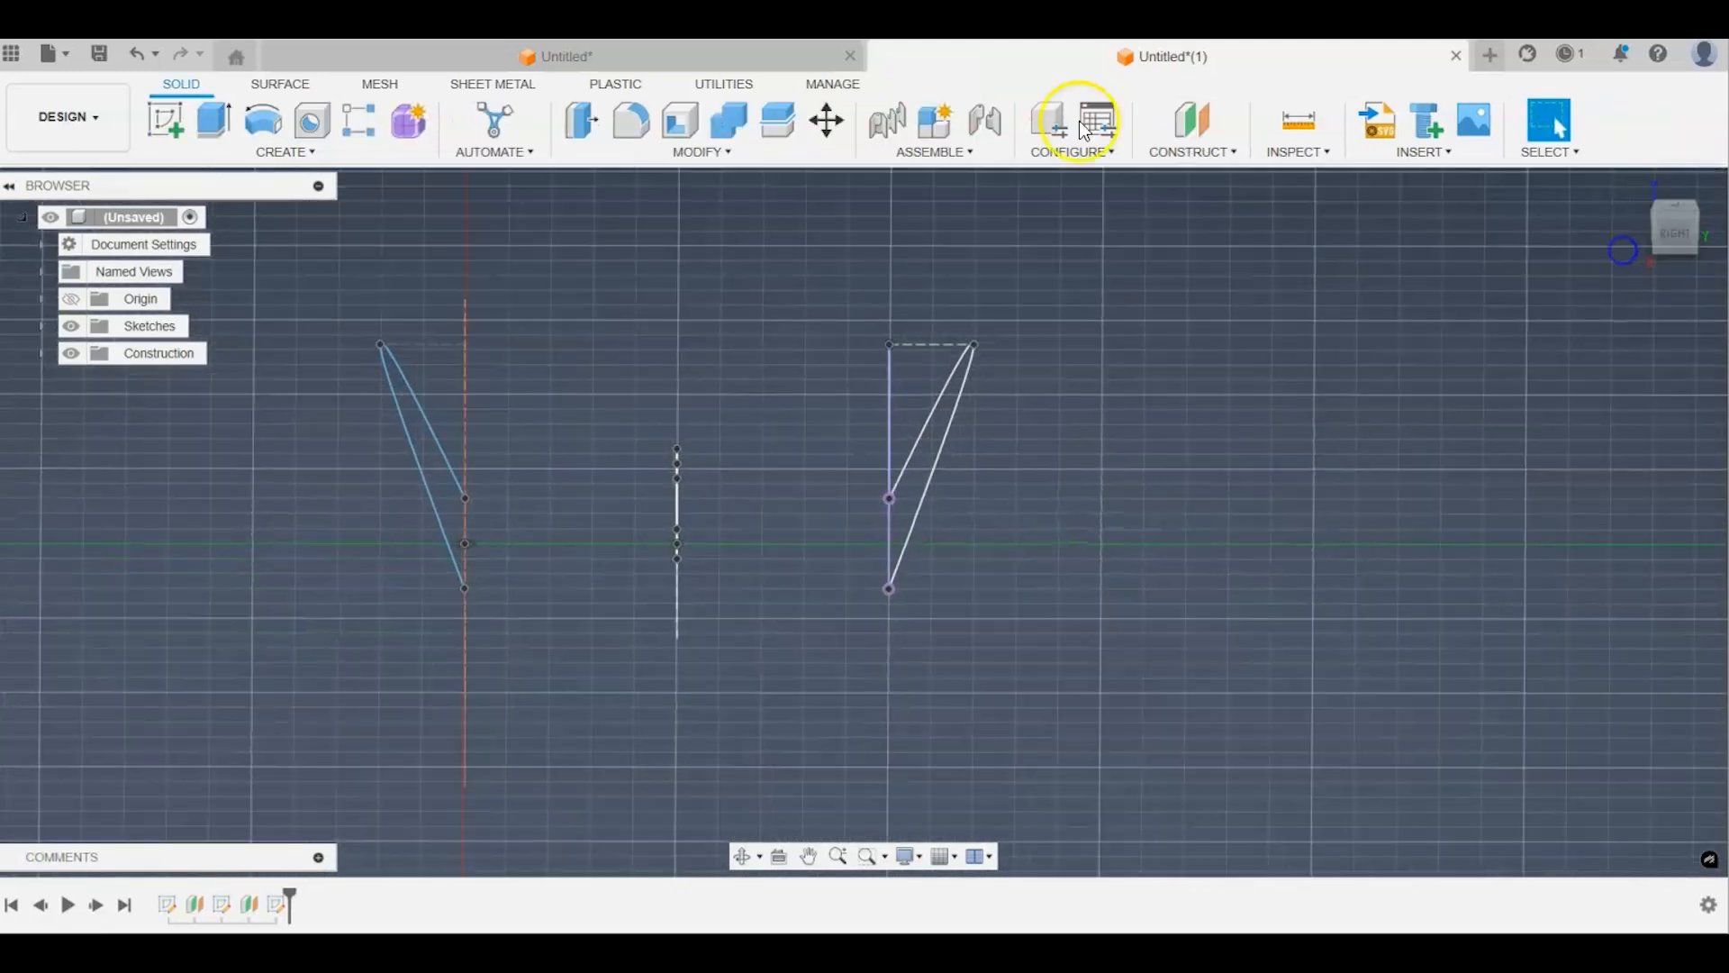
click(298, 85)
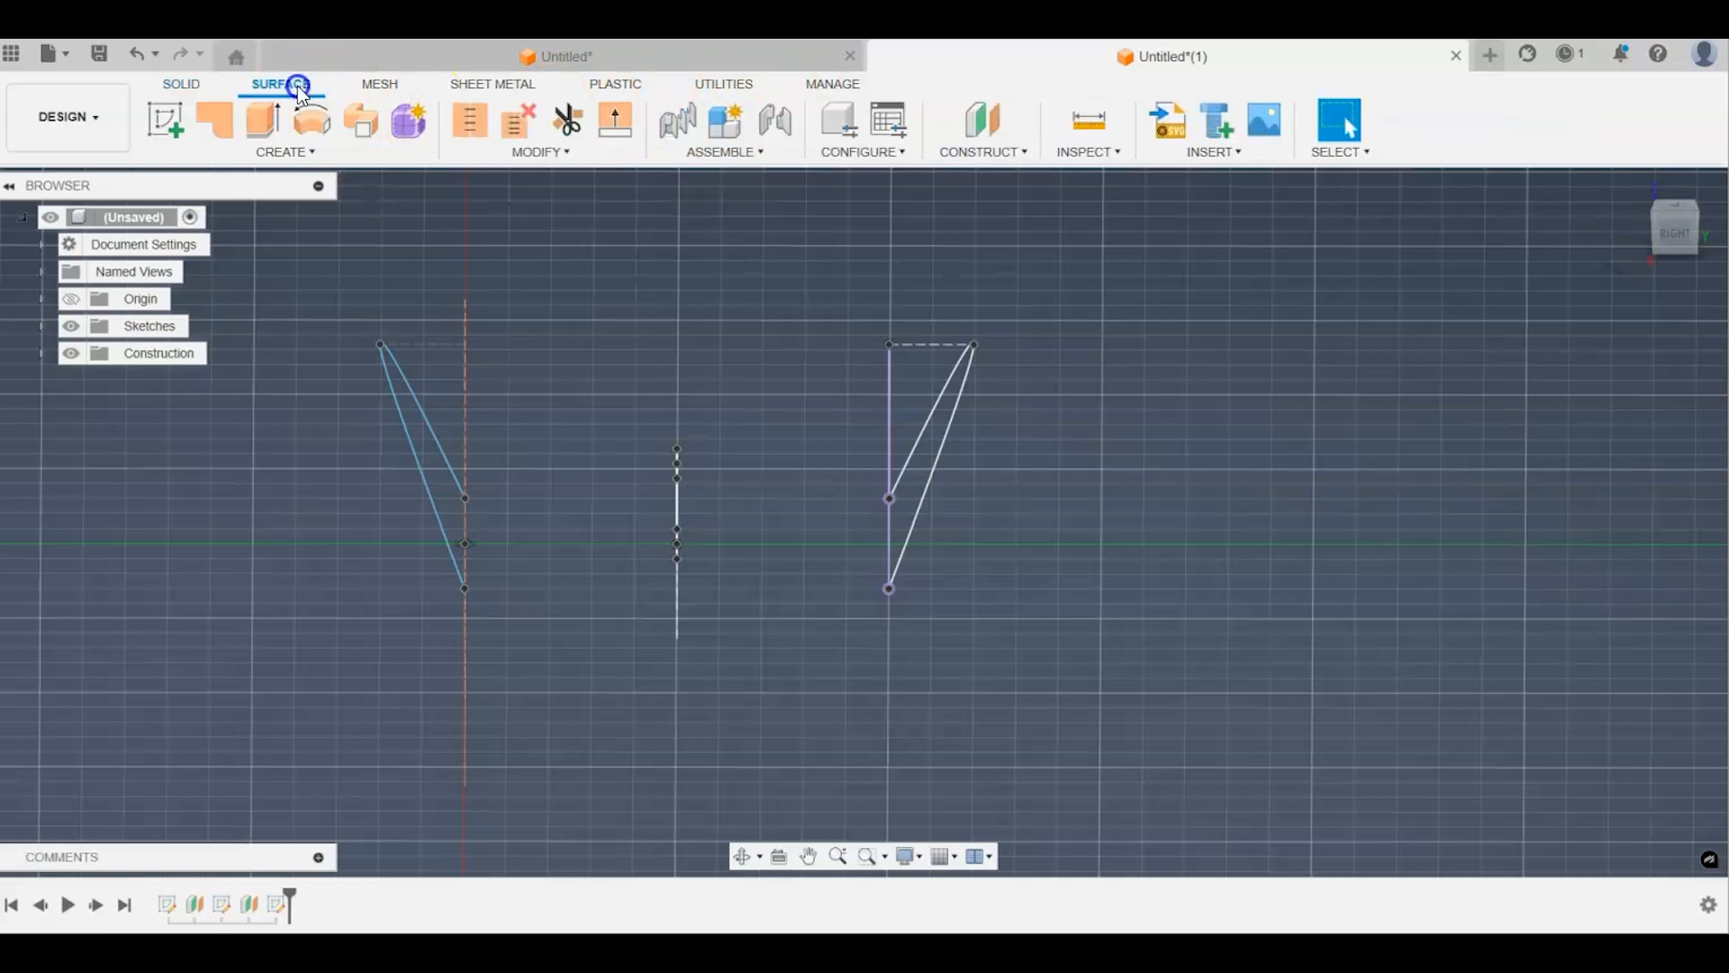
click(277, 149)
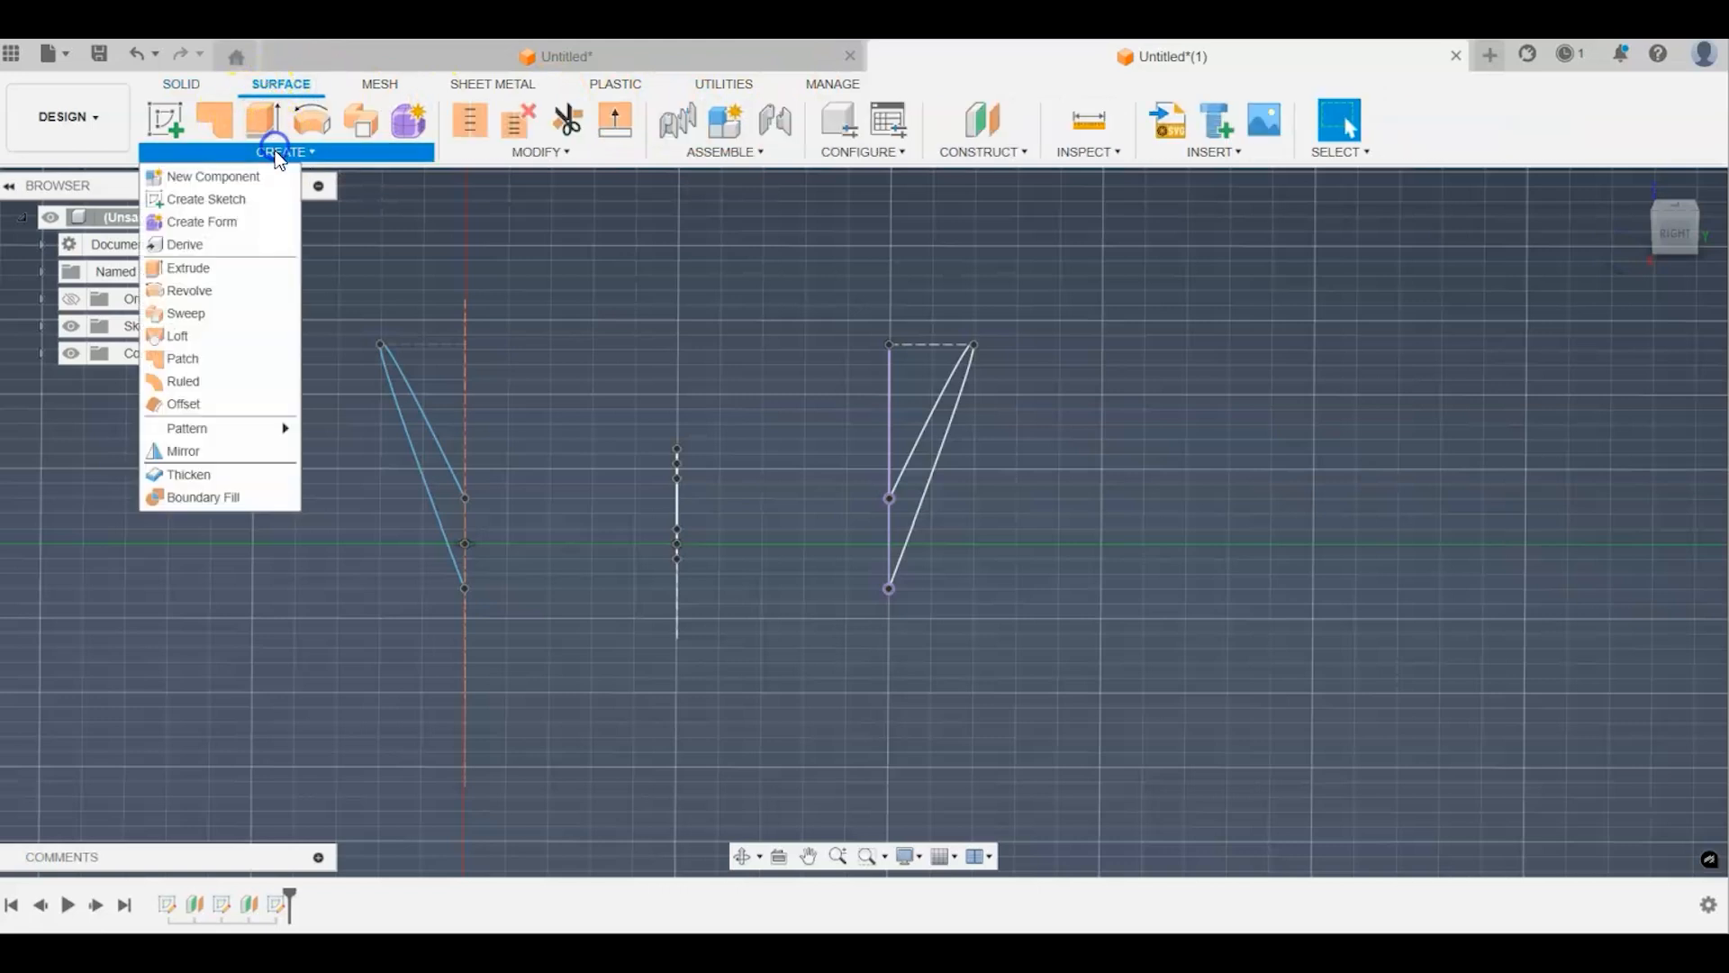
click(233, 335)
click(403, 434)
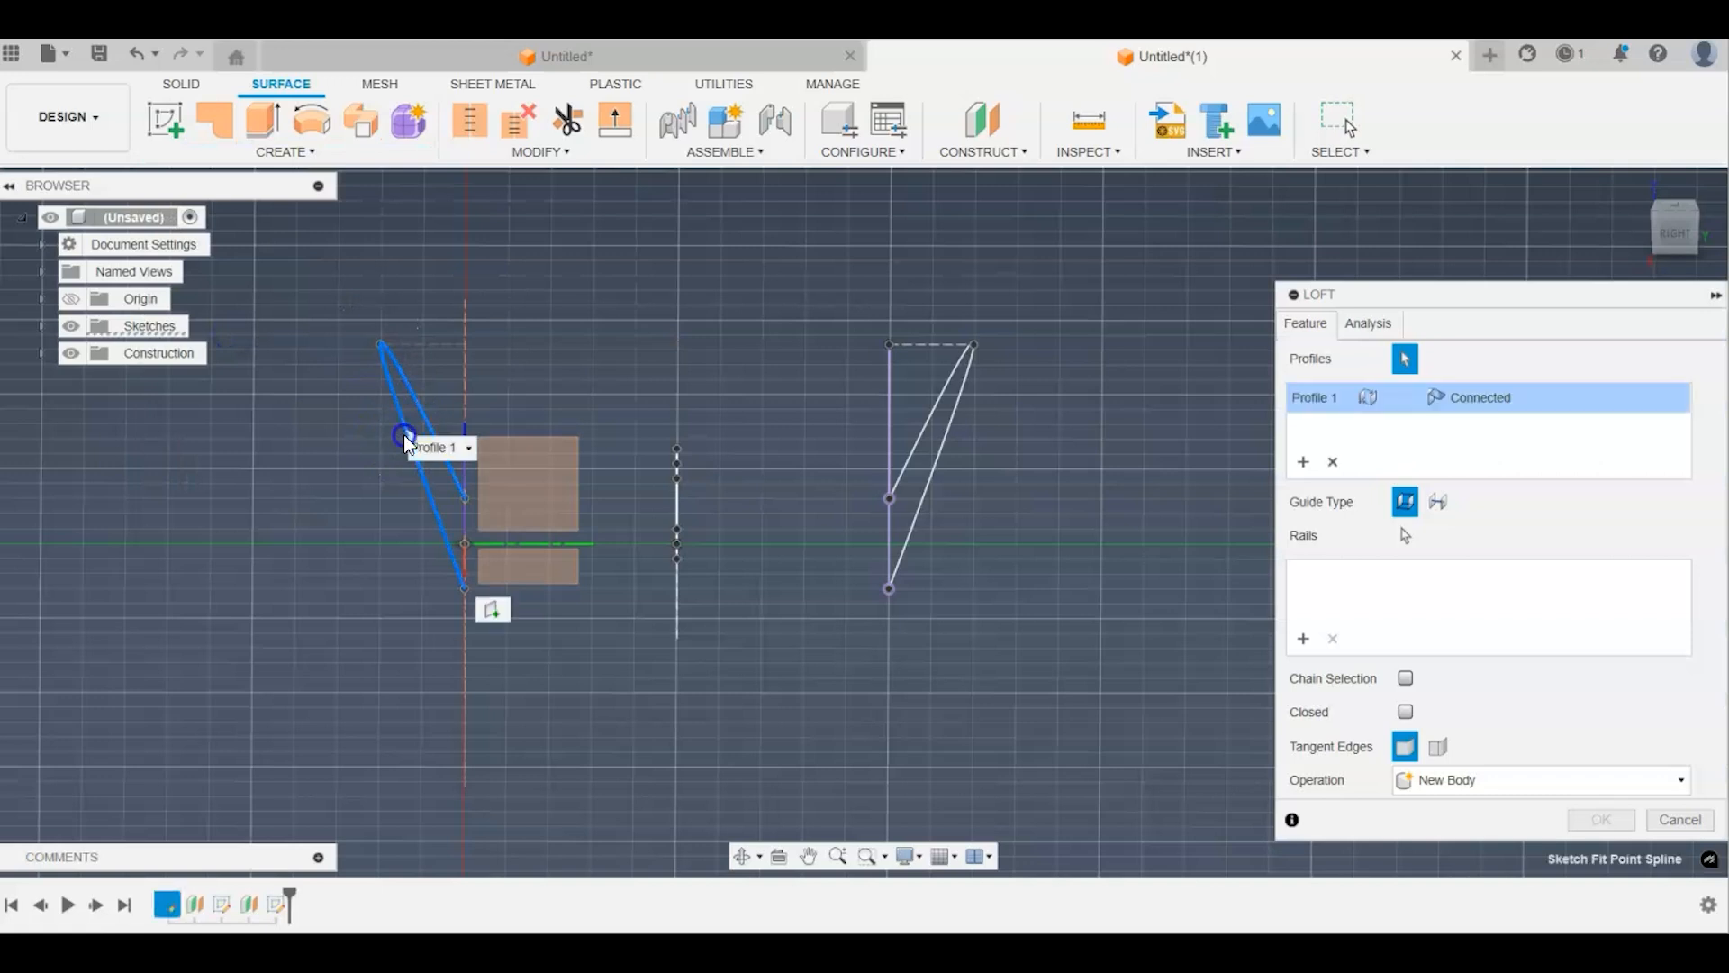
drag(1668, 226, 1645, 236)
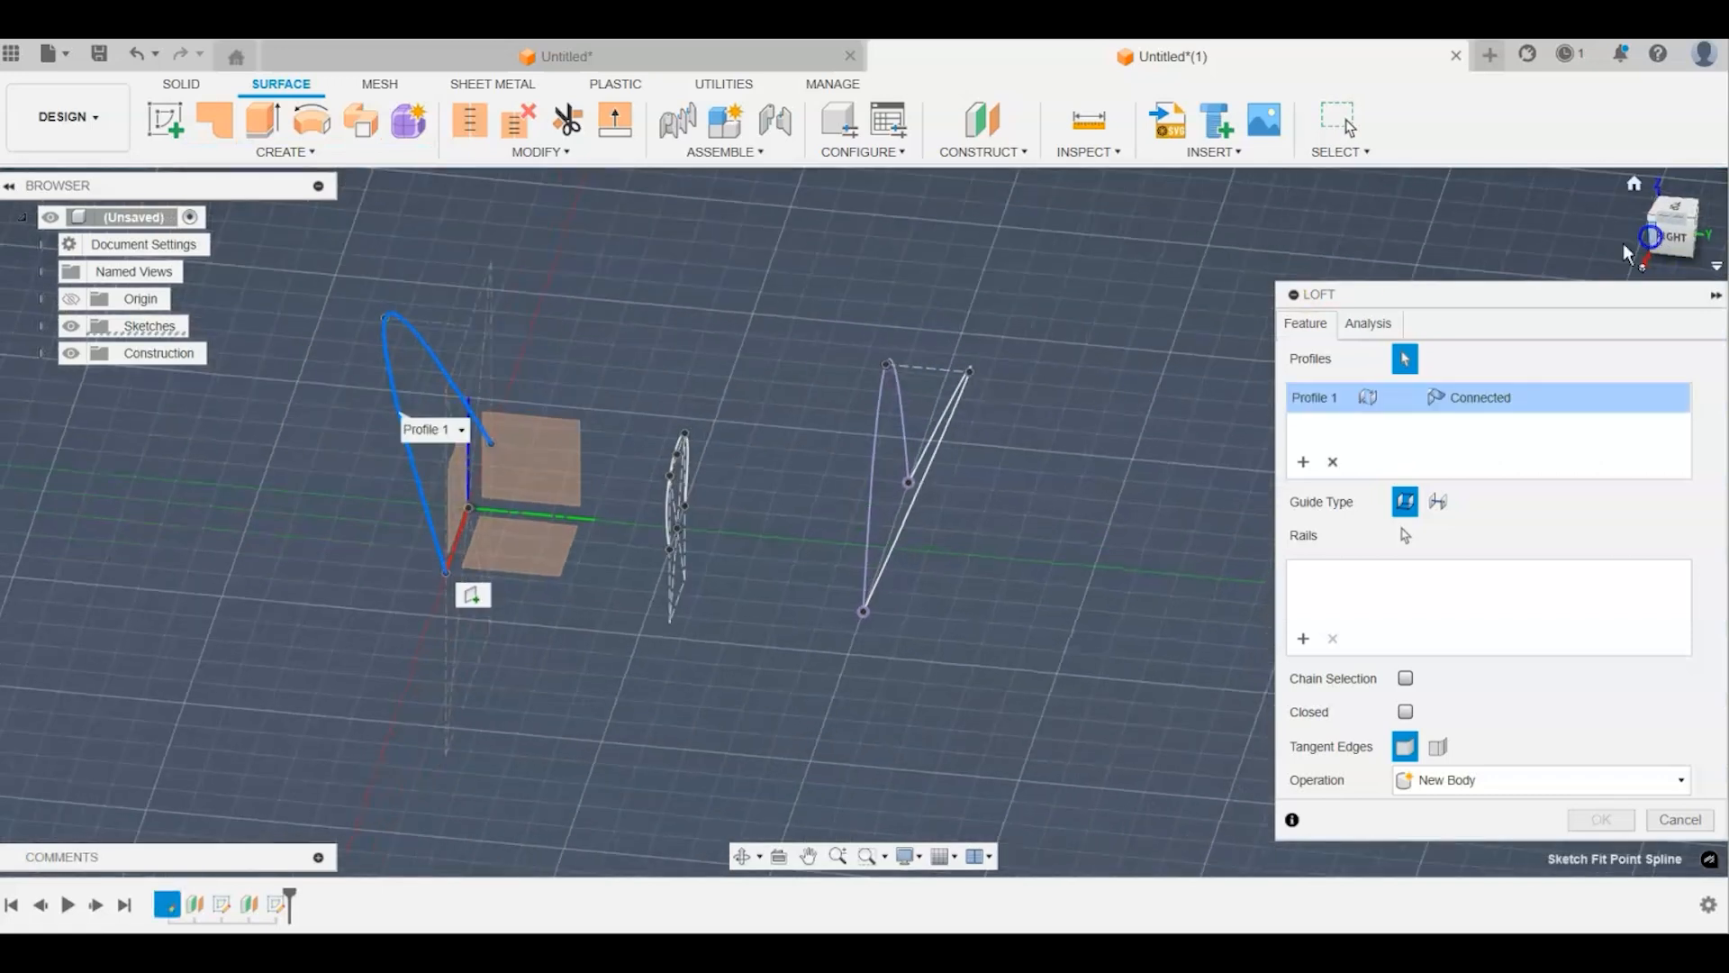
scroll(696, 501, up, 4)
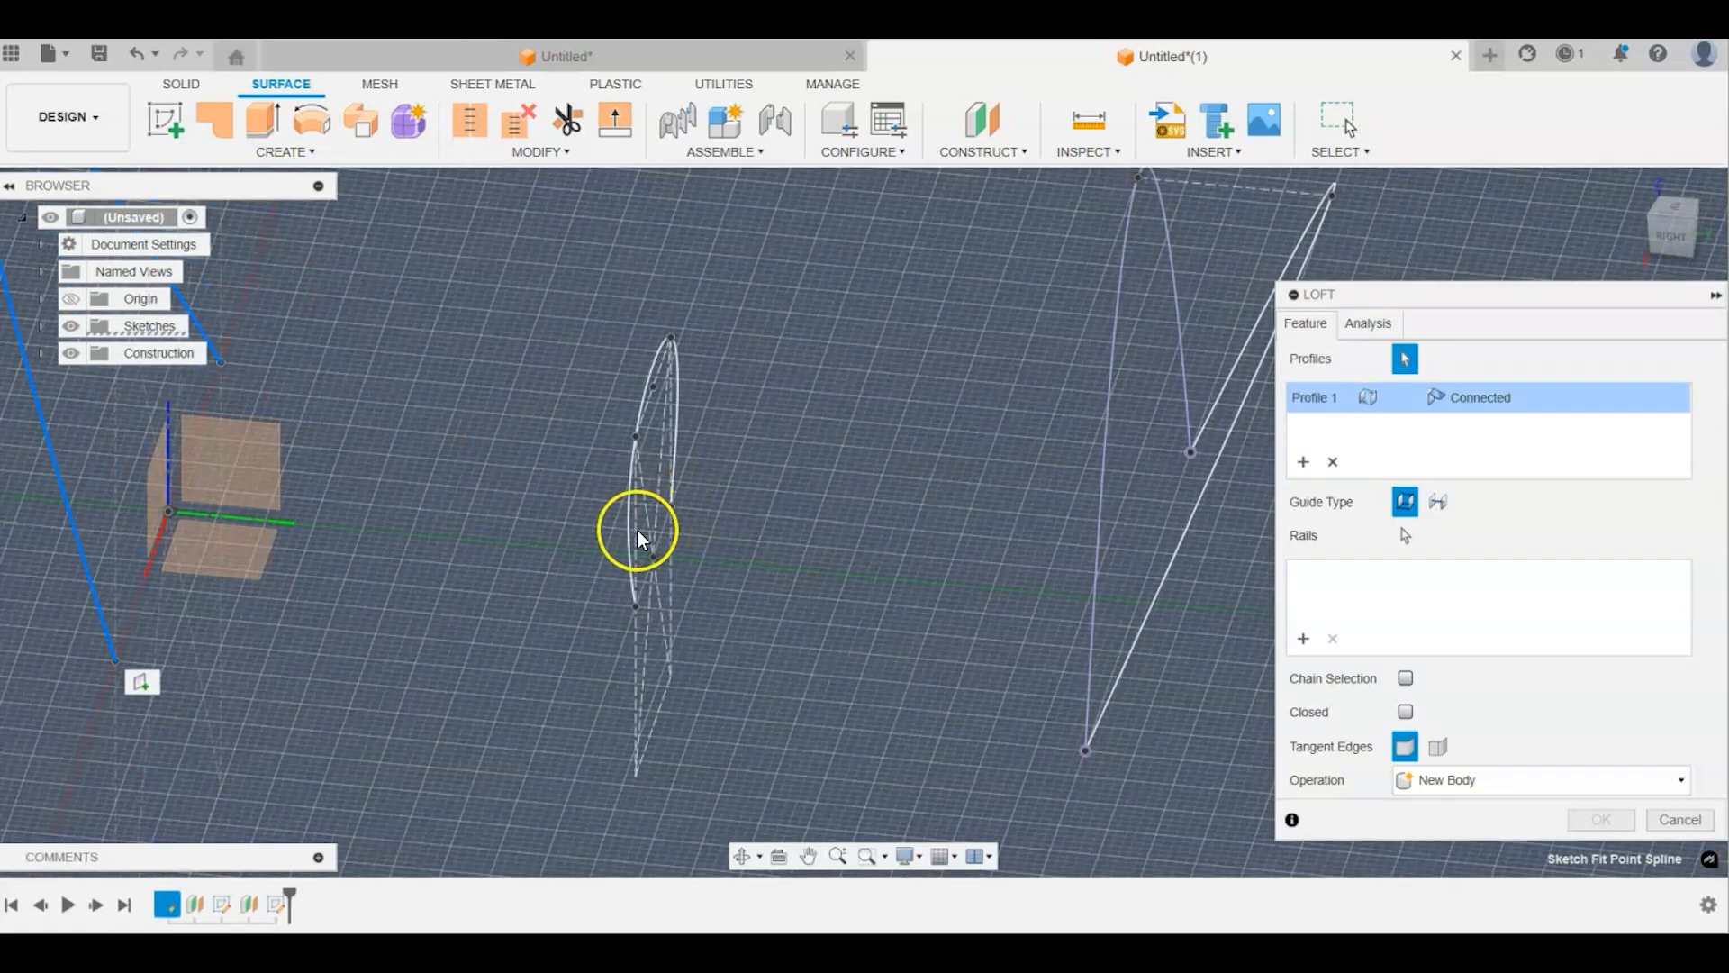
click(630, 533)
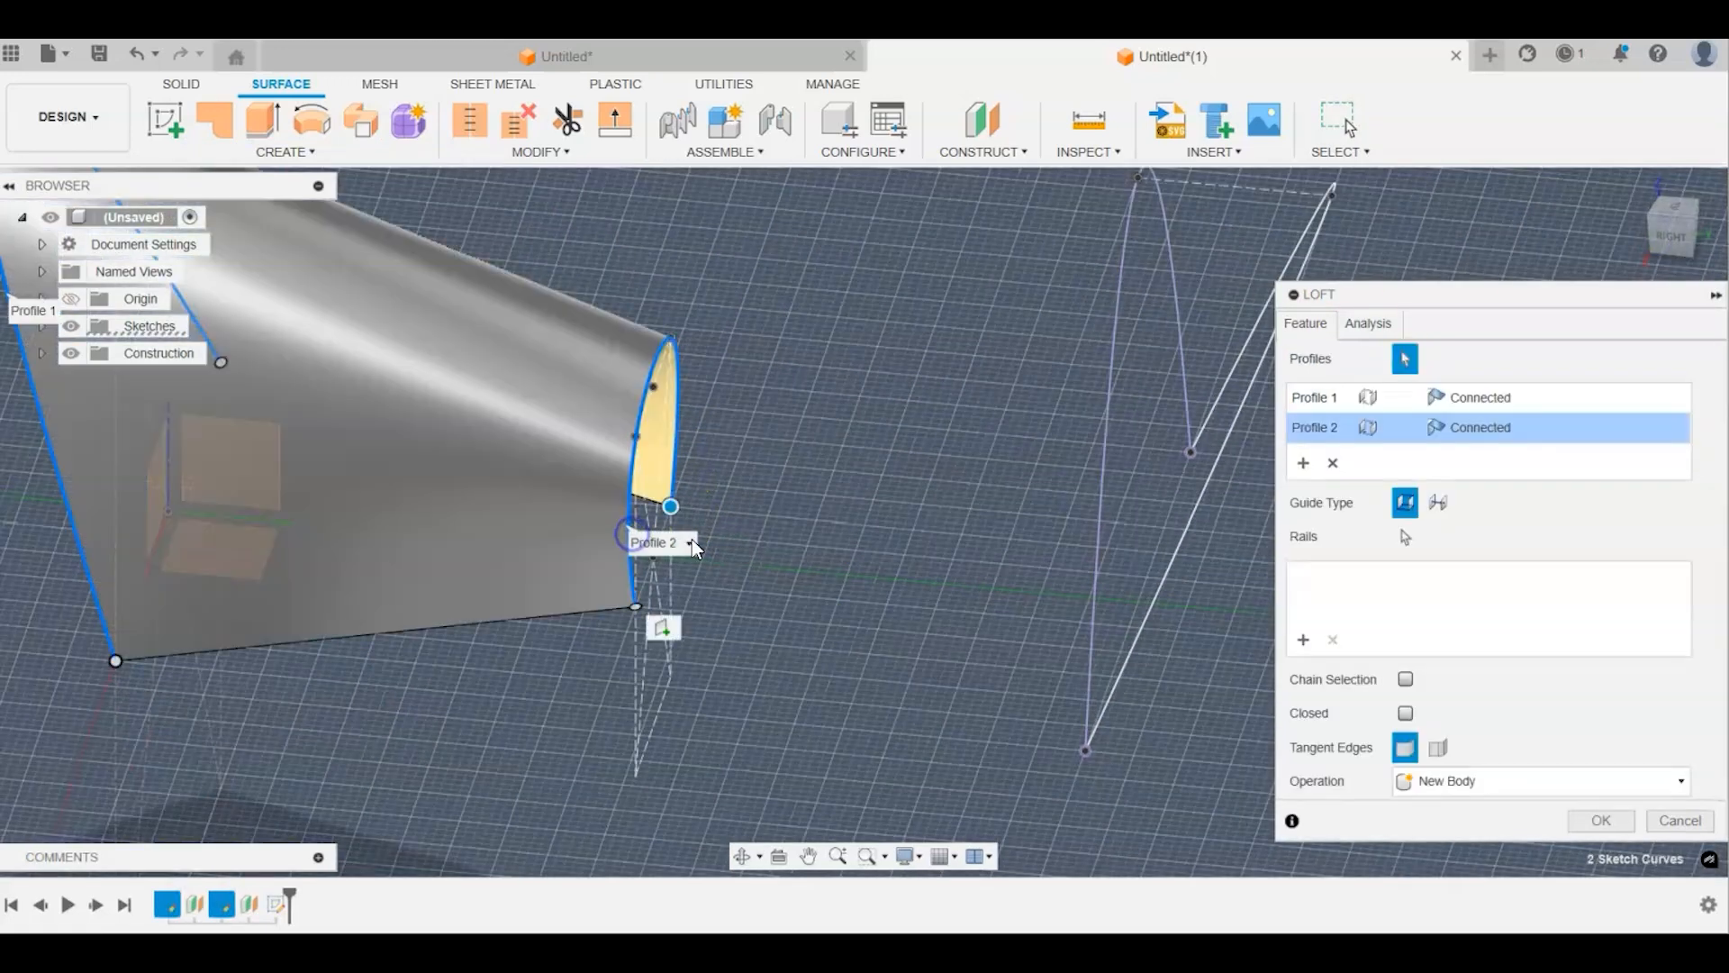
click(1183, 533)
scroll(1148, 556, down, 4)
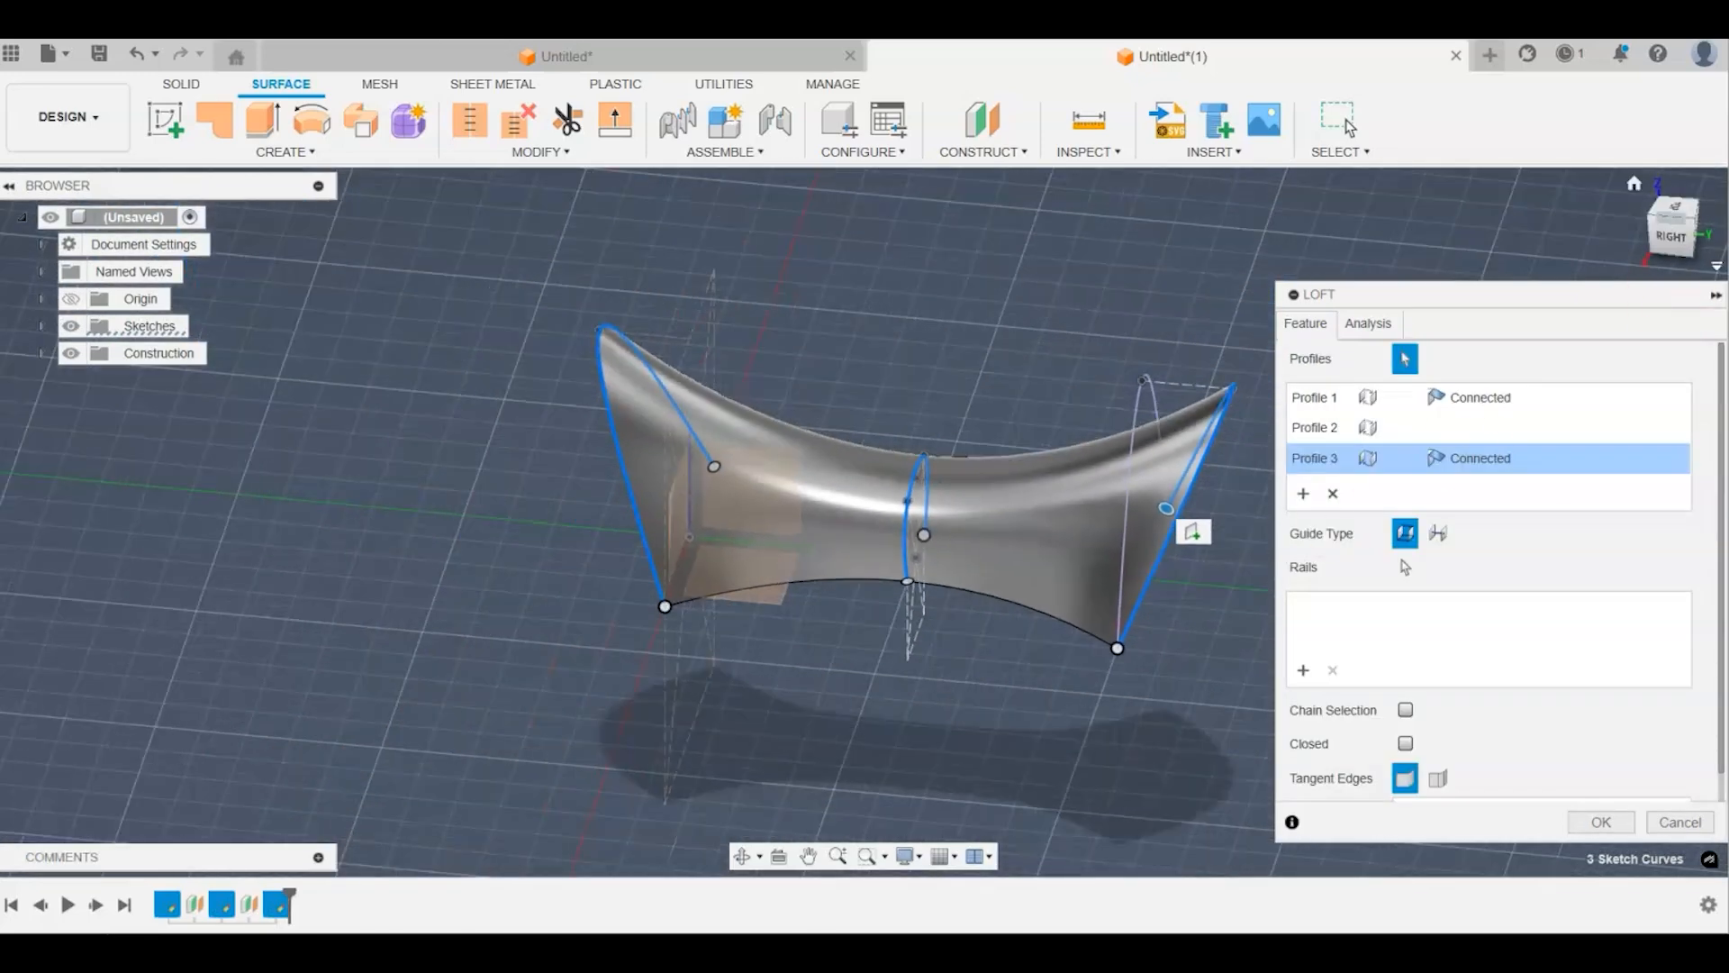
drag(1686, 235, 1307, 219)
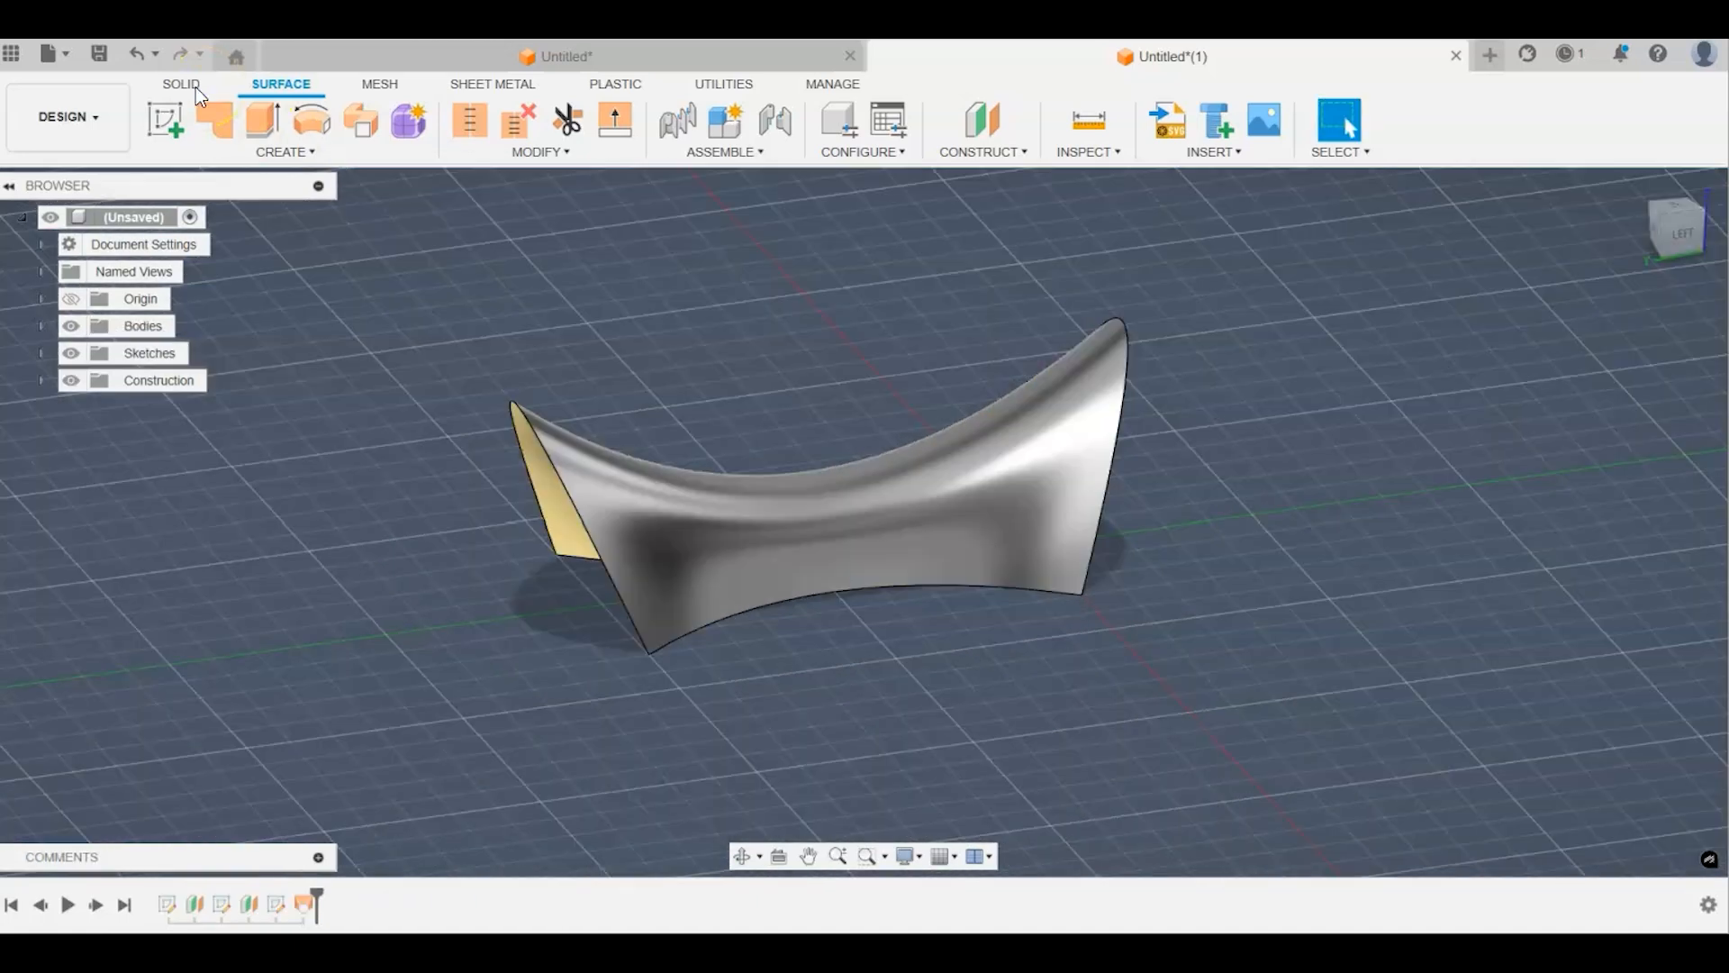
Step: Thicken the lofted surface by 2 mm on one side as a new body
click(197, 88)
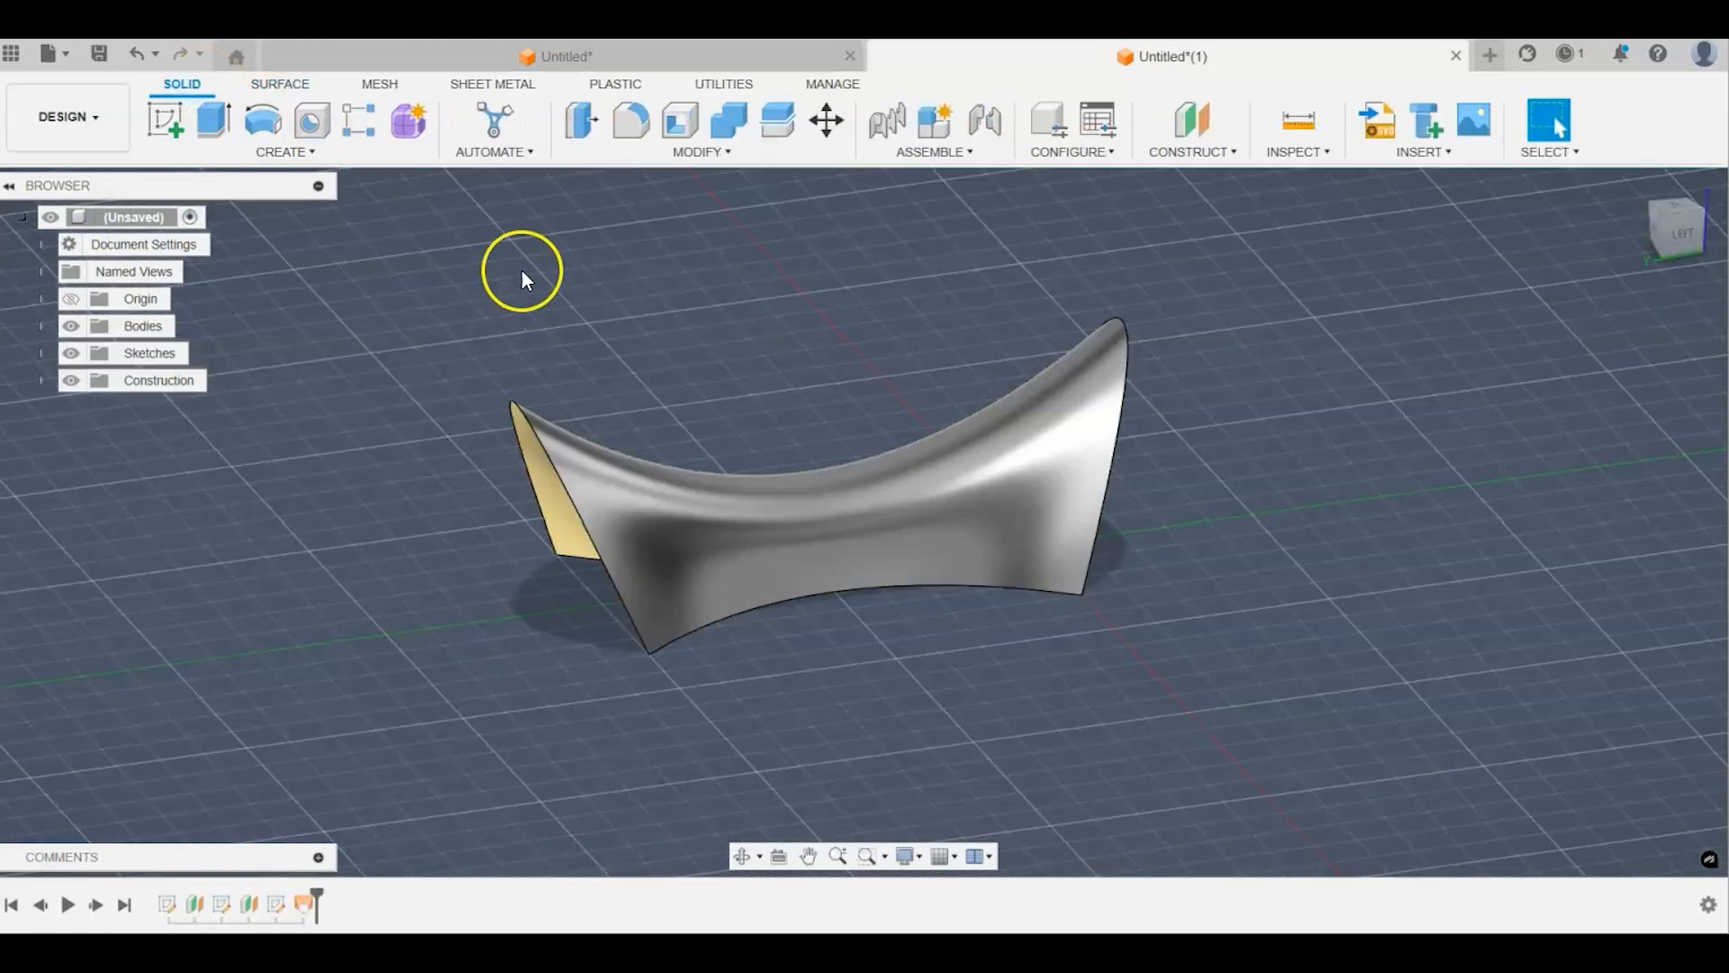
click(319, 157)
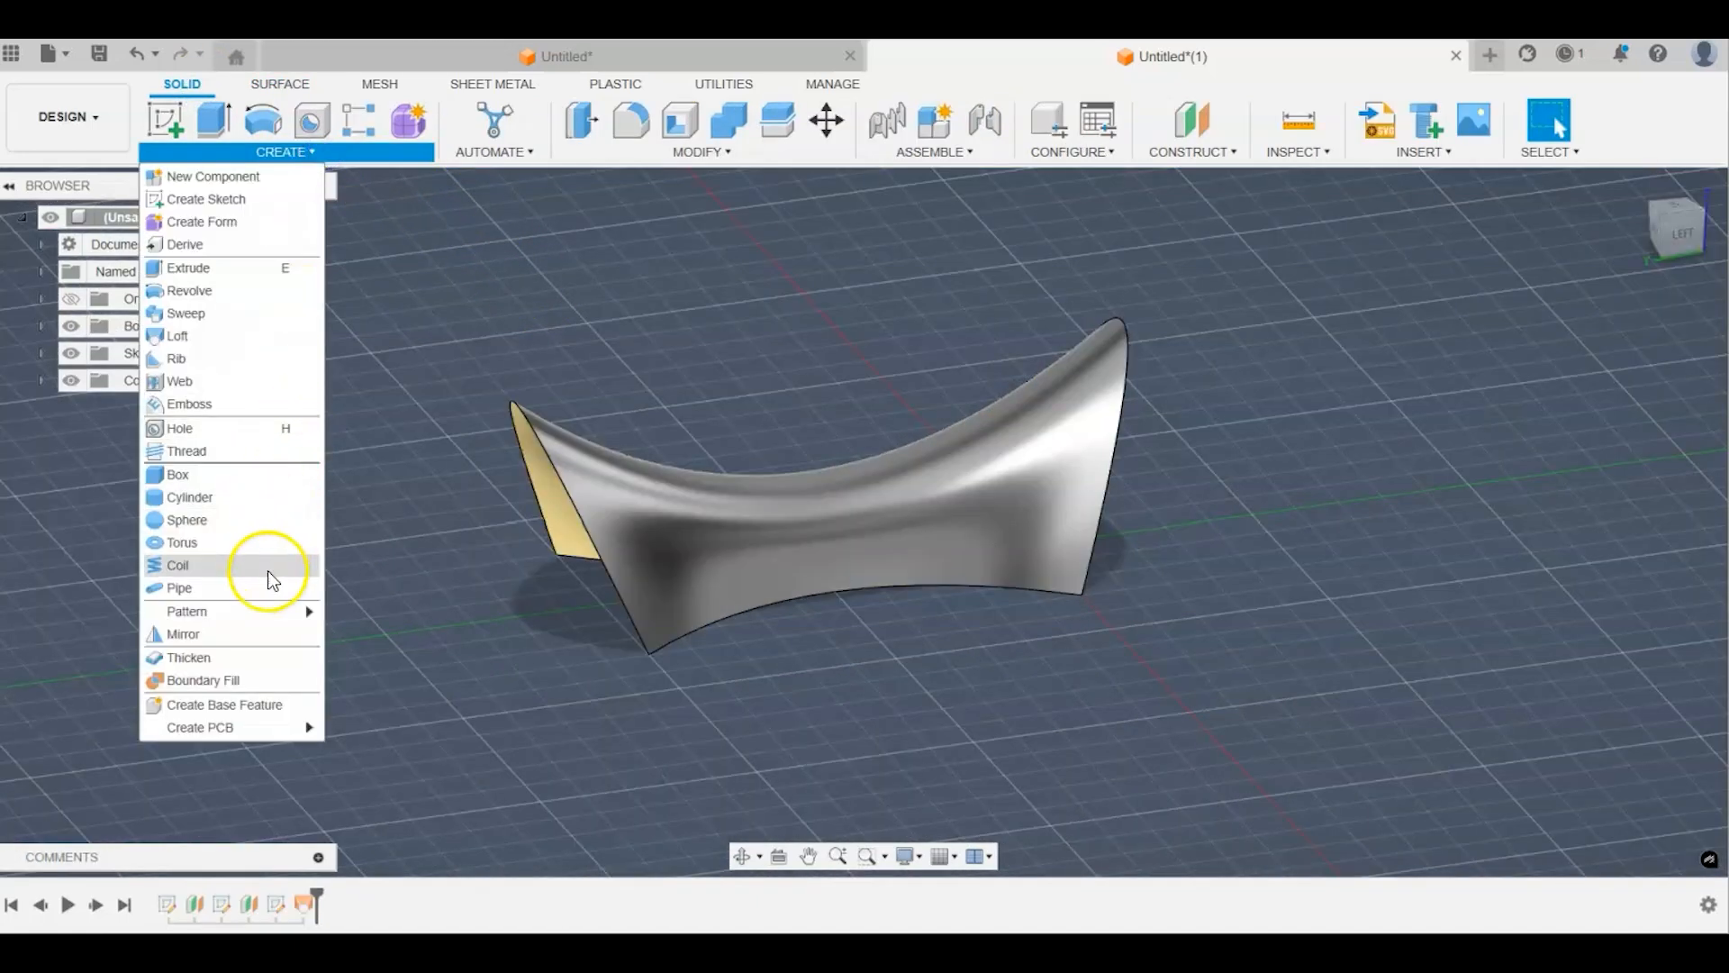
click(189, 656)
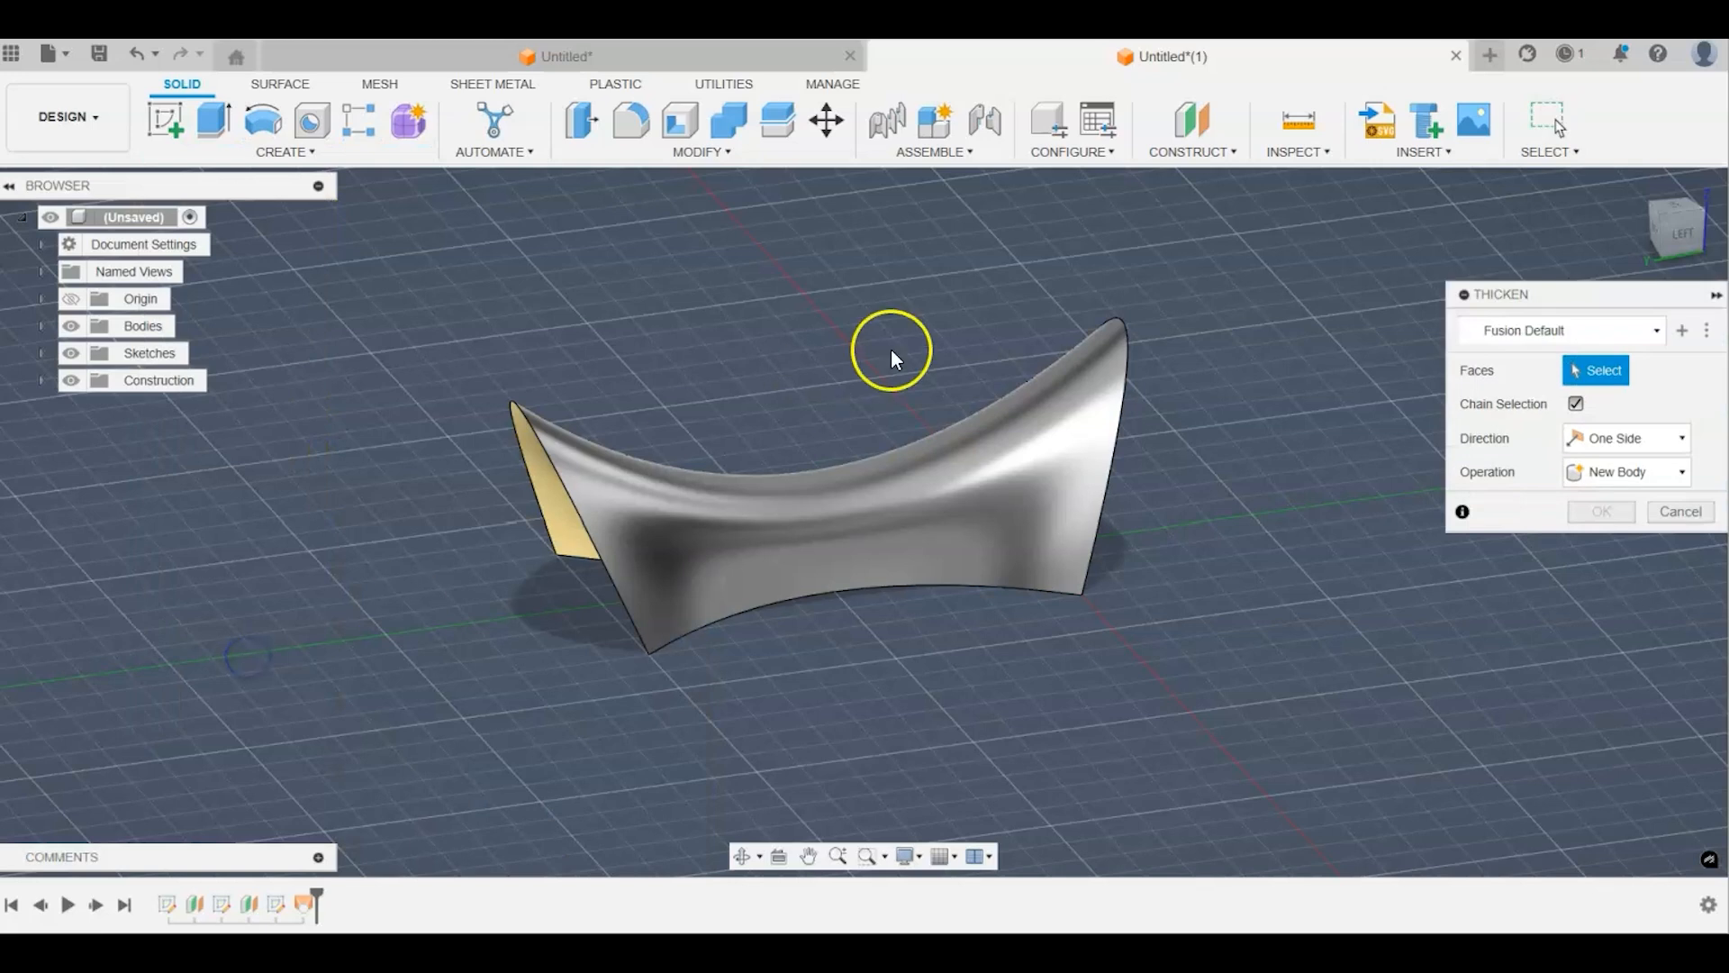
drag(1671, 222, 1711, 195)
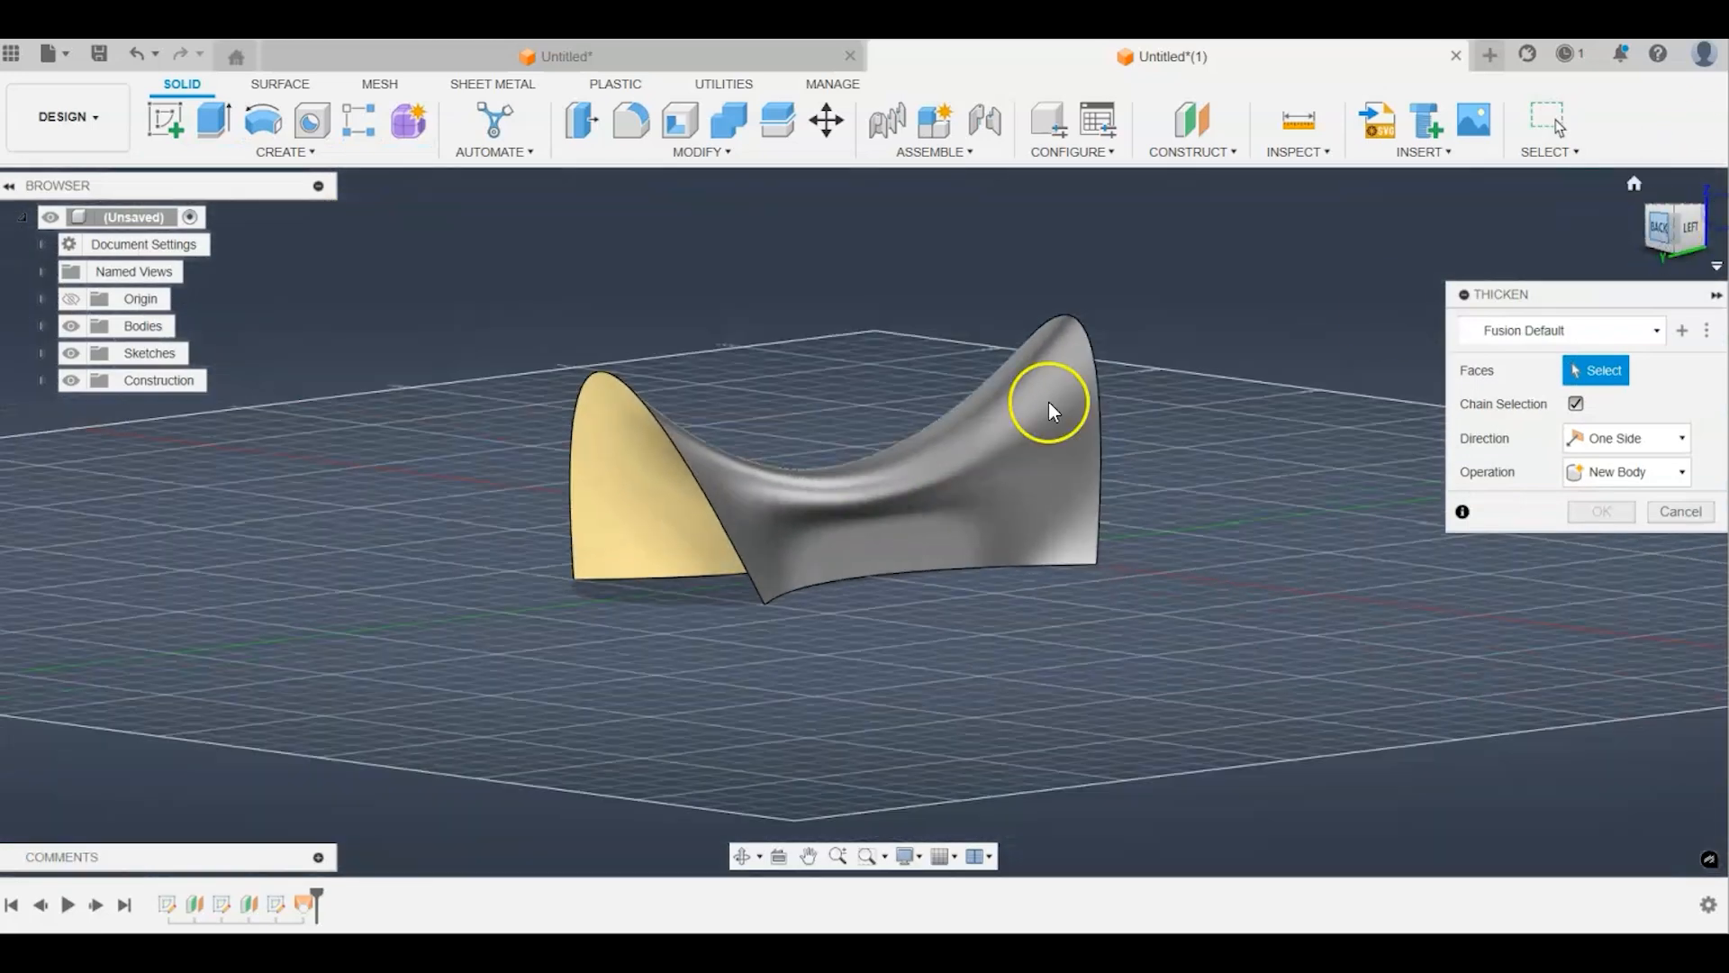
scroll(699, 569, up, 5)
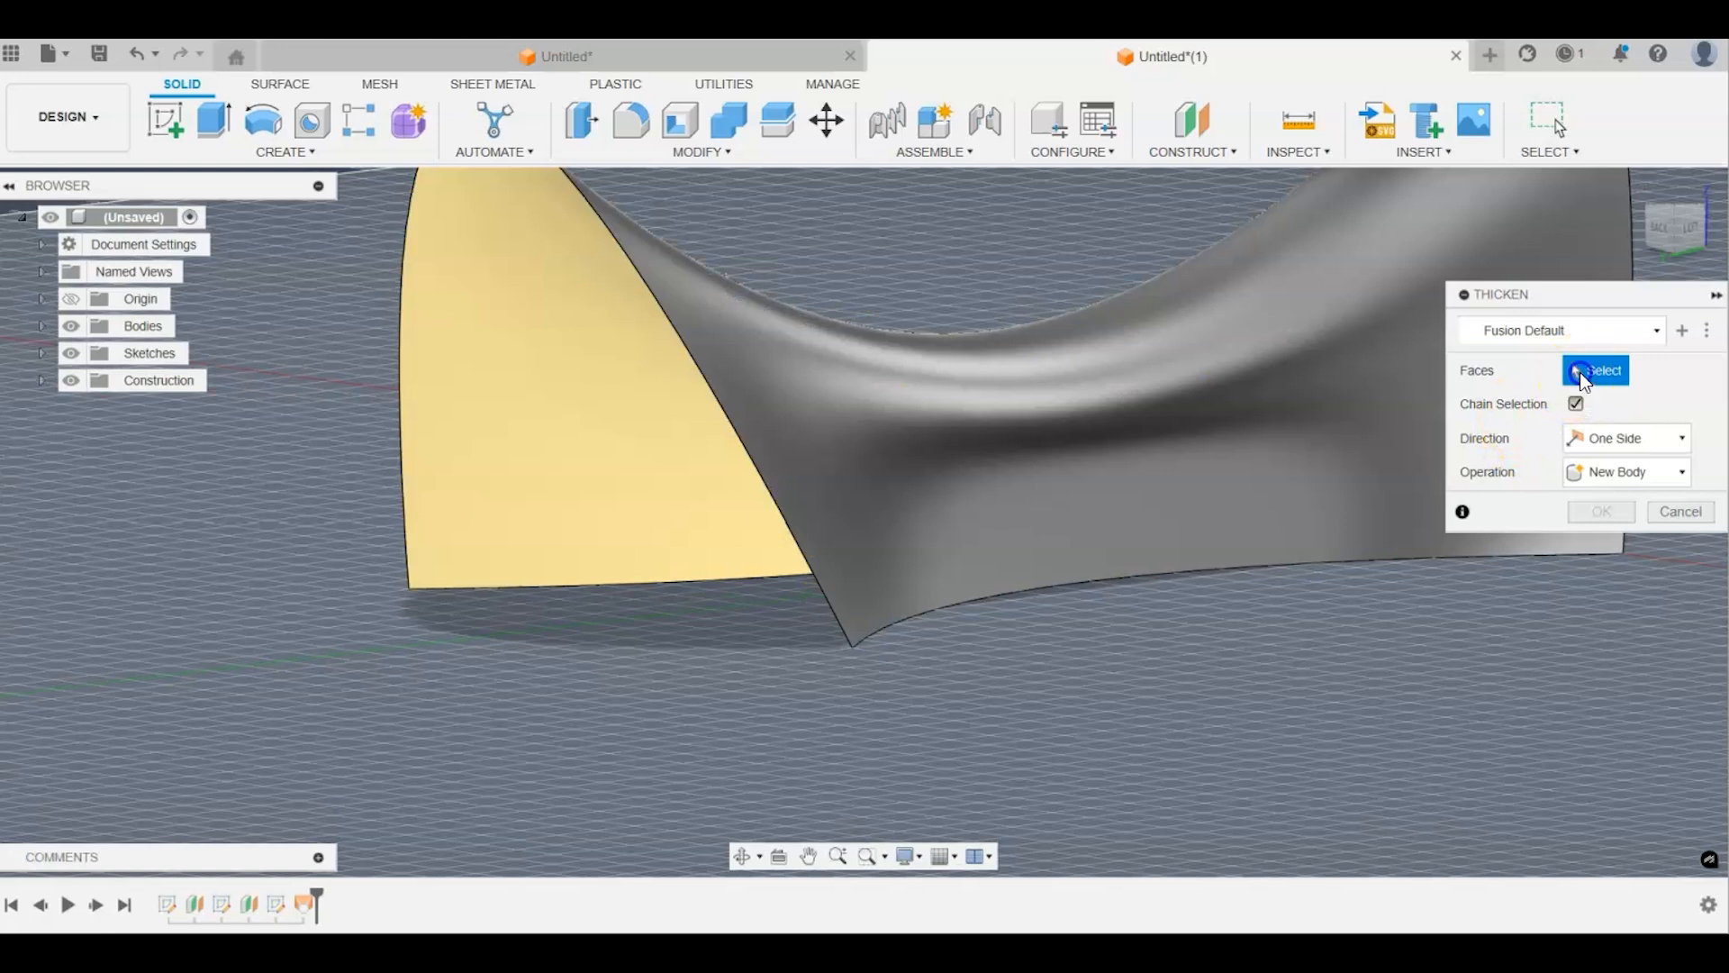
click(1030, 533)
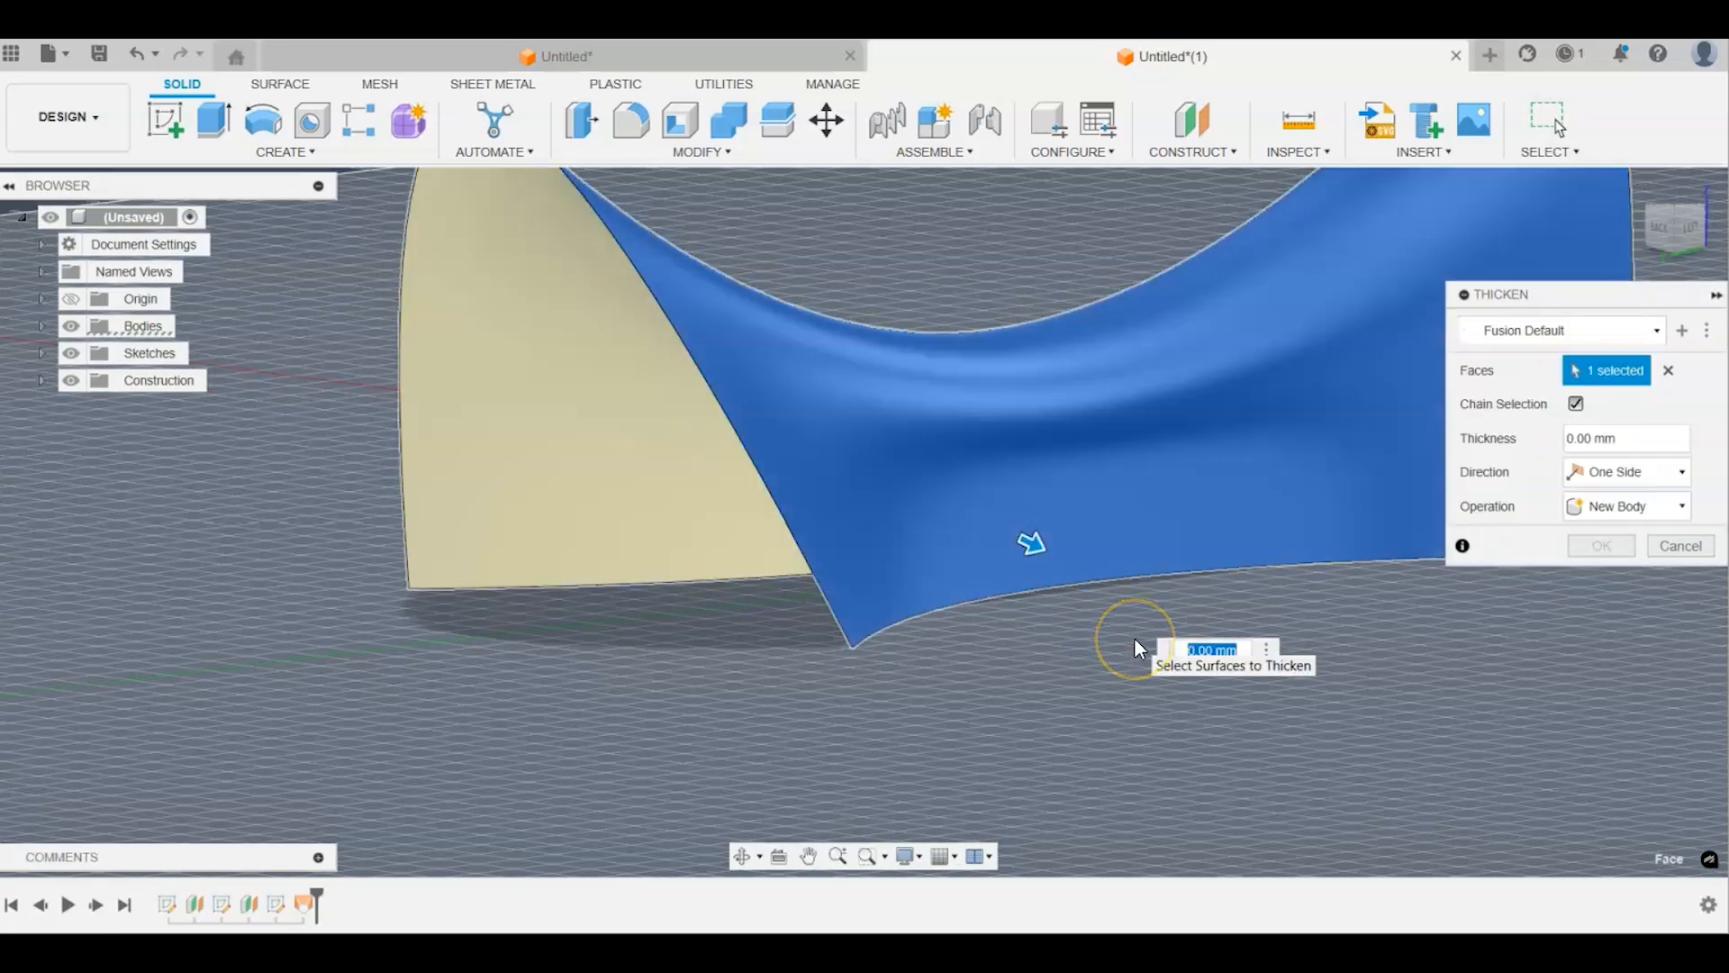
text(2)
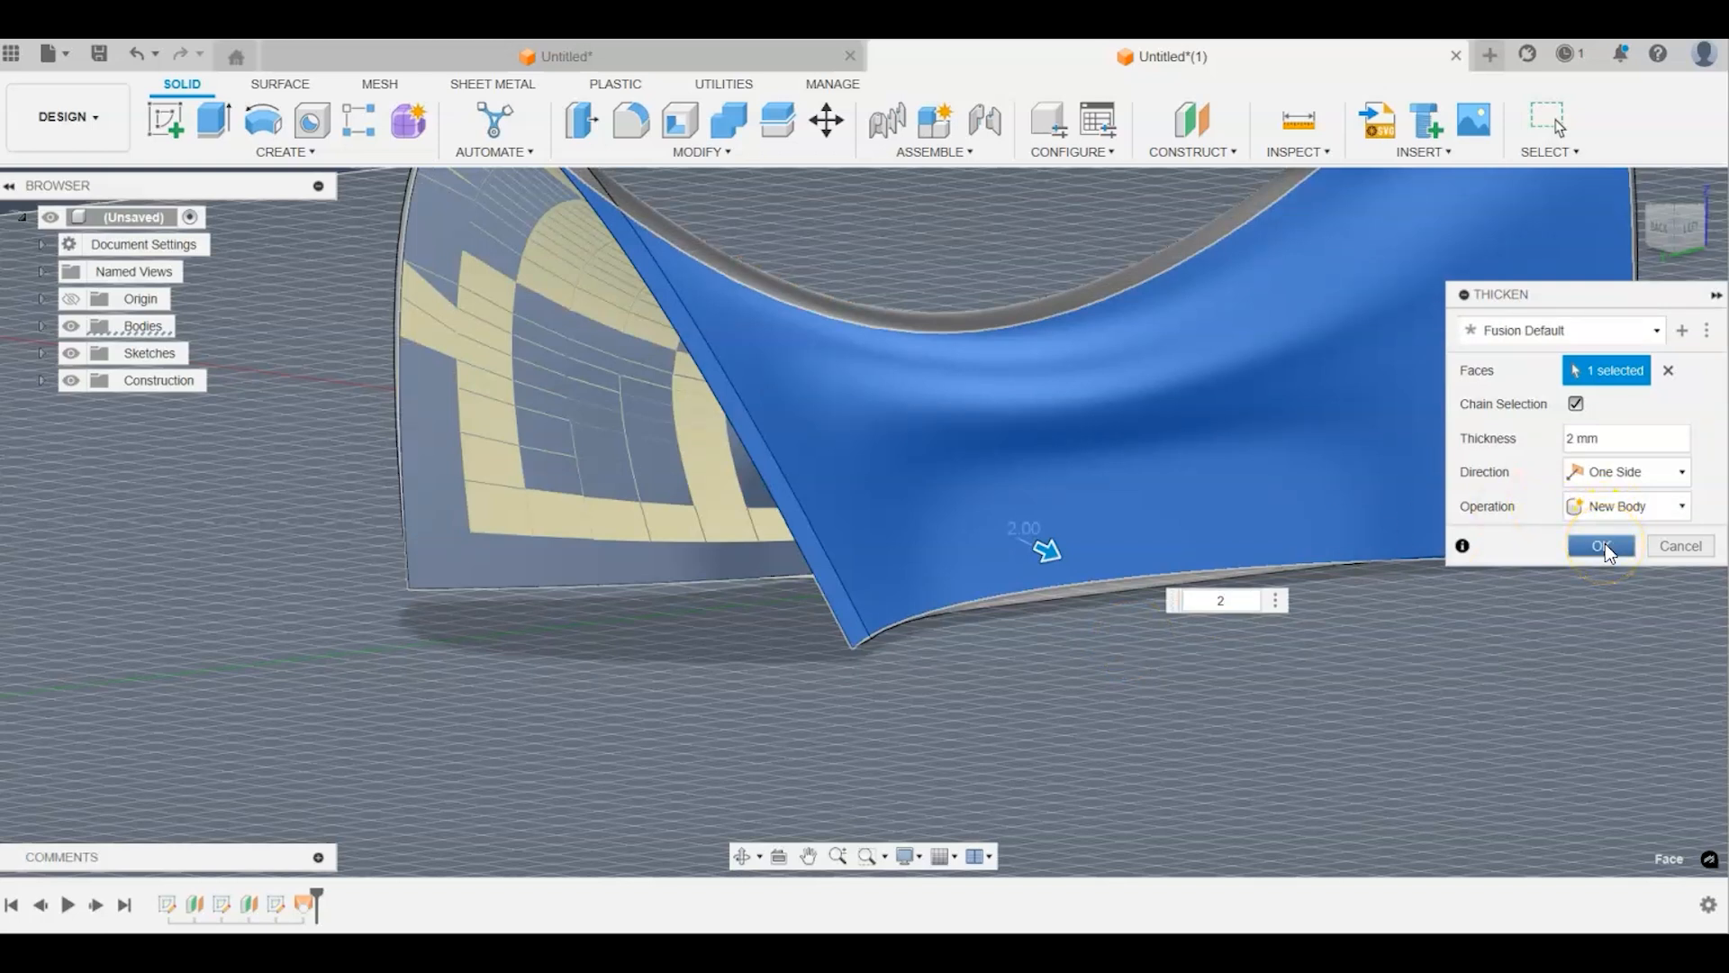
click(1605, 544)
scroll(874, 648, down, 3)
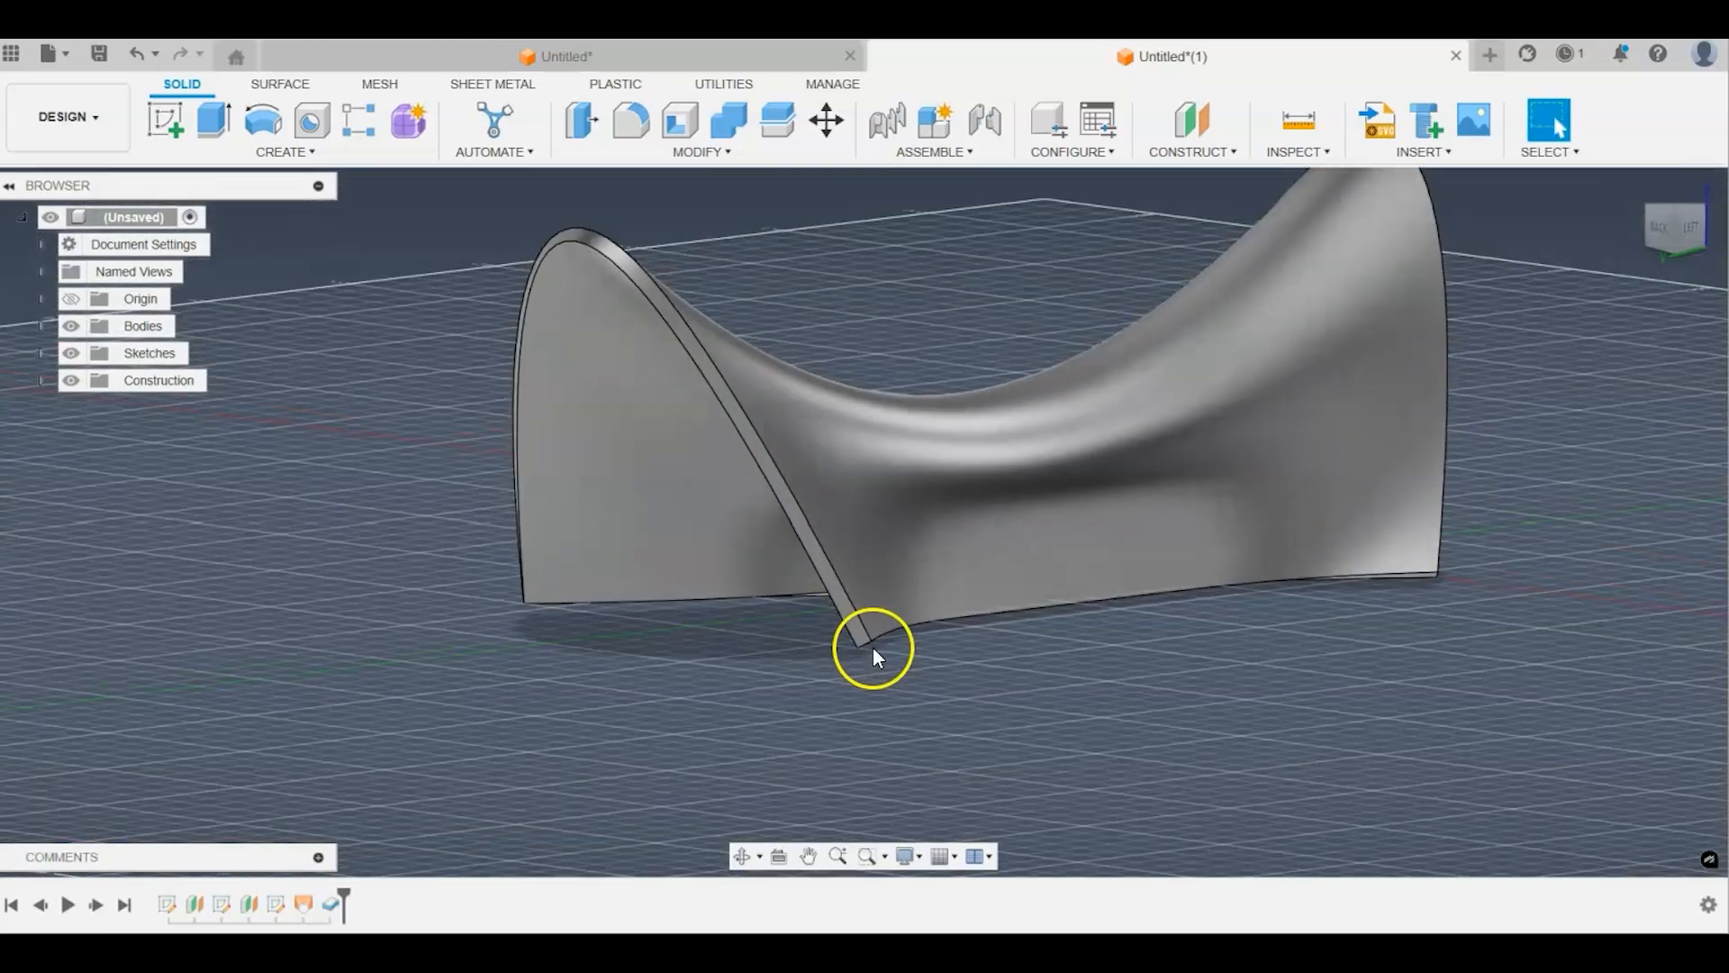
Step: Set up a geometric pattern on the shell's curved outer face, trying spheres and settling on cylinders with the hexagonal distribution
click(1675, 229)
mouse_move(1525, 243)
shift+middle_down()
mouse_move(1285, 231)
mouse_move(1409, 240)
shift+middle_up()
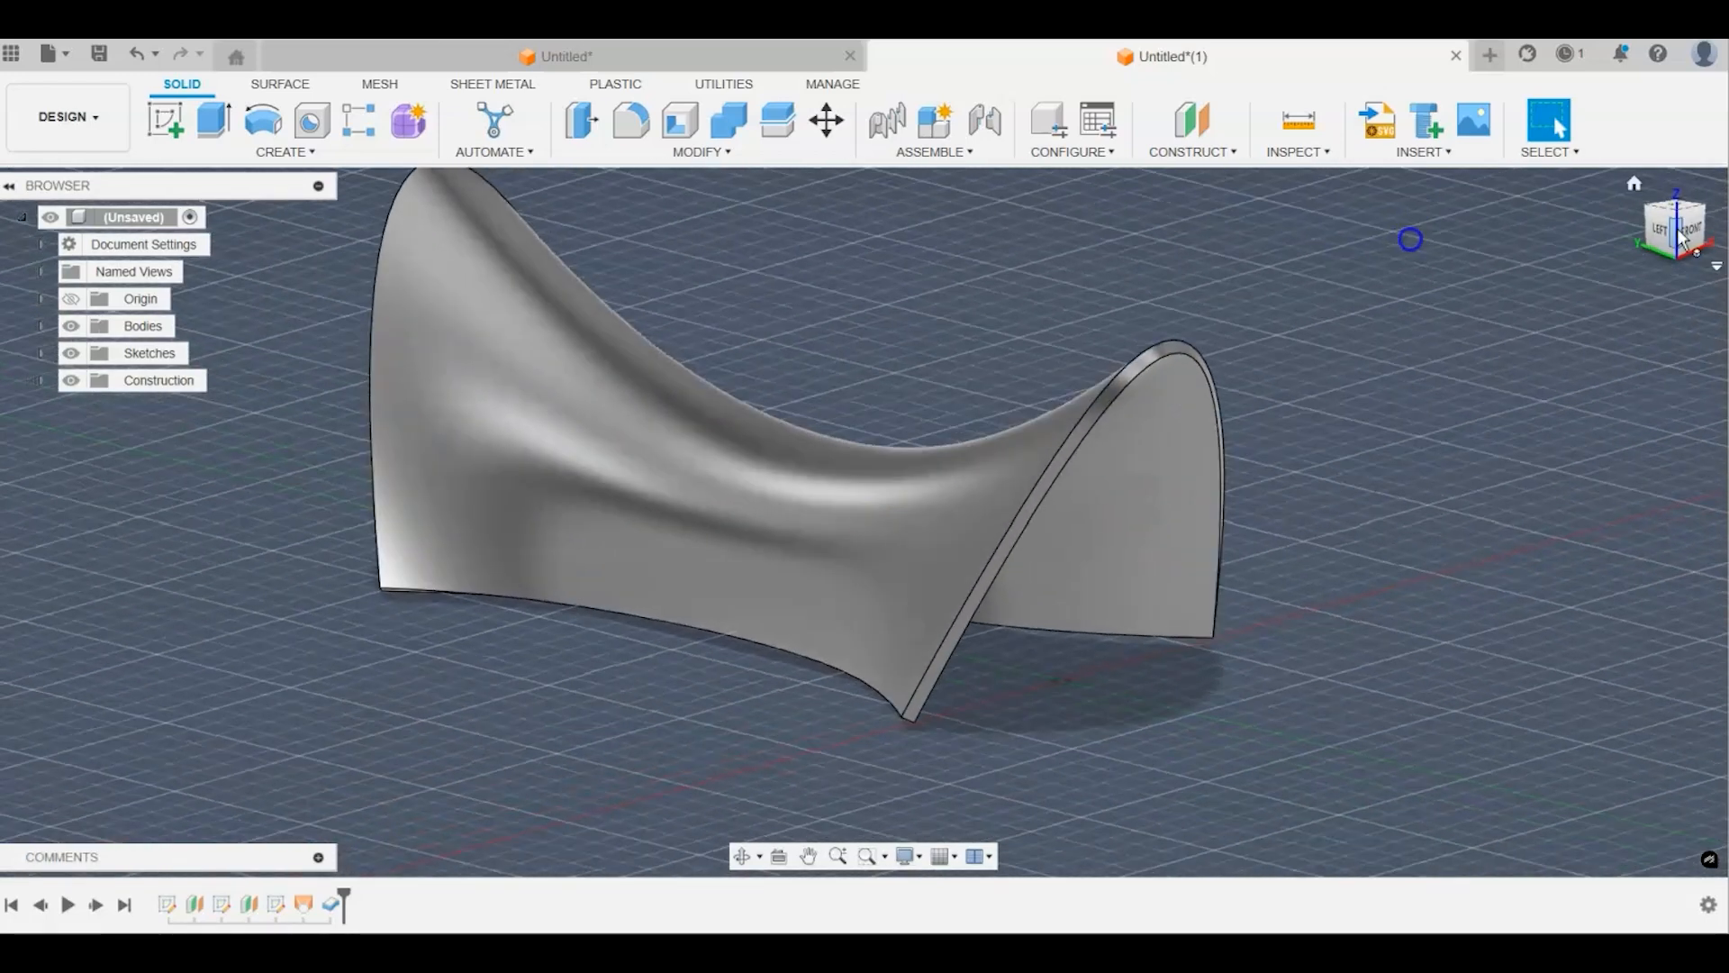
click(380, 146)
mouse_move(230, 621)
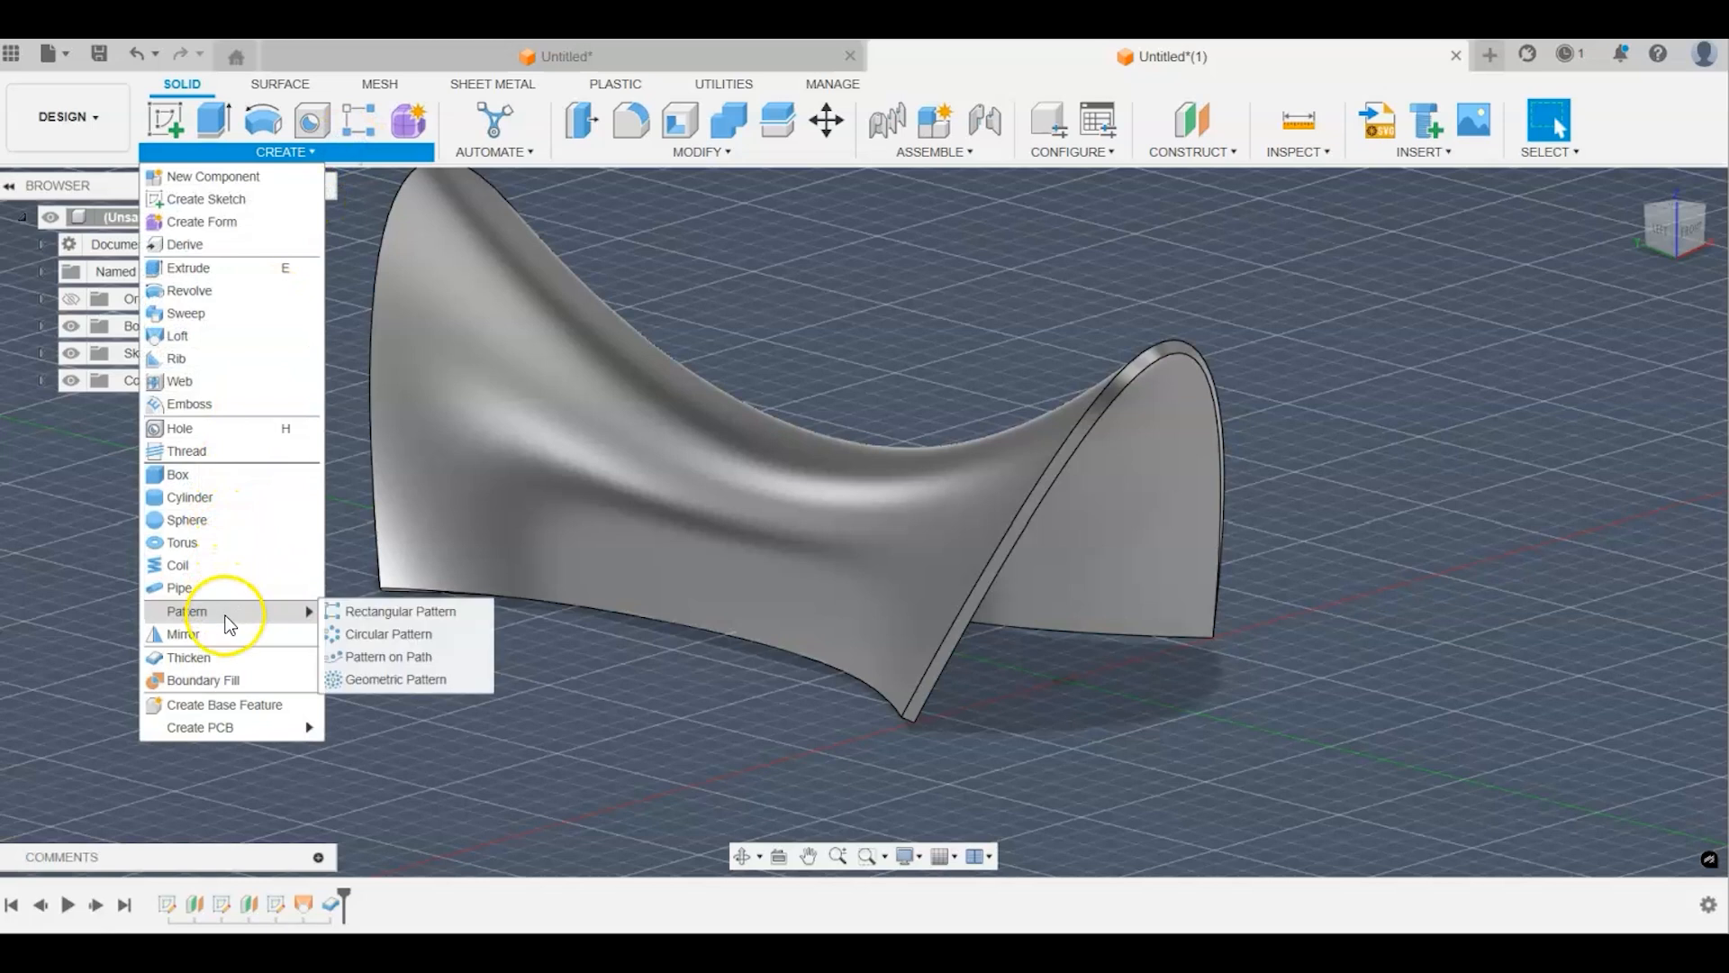
click(347, 679)
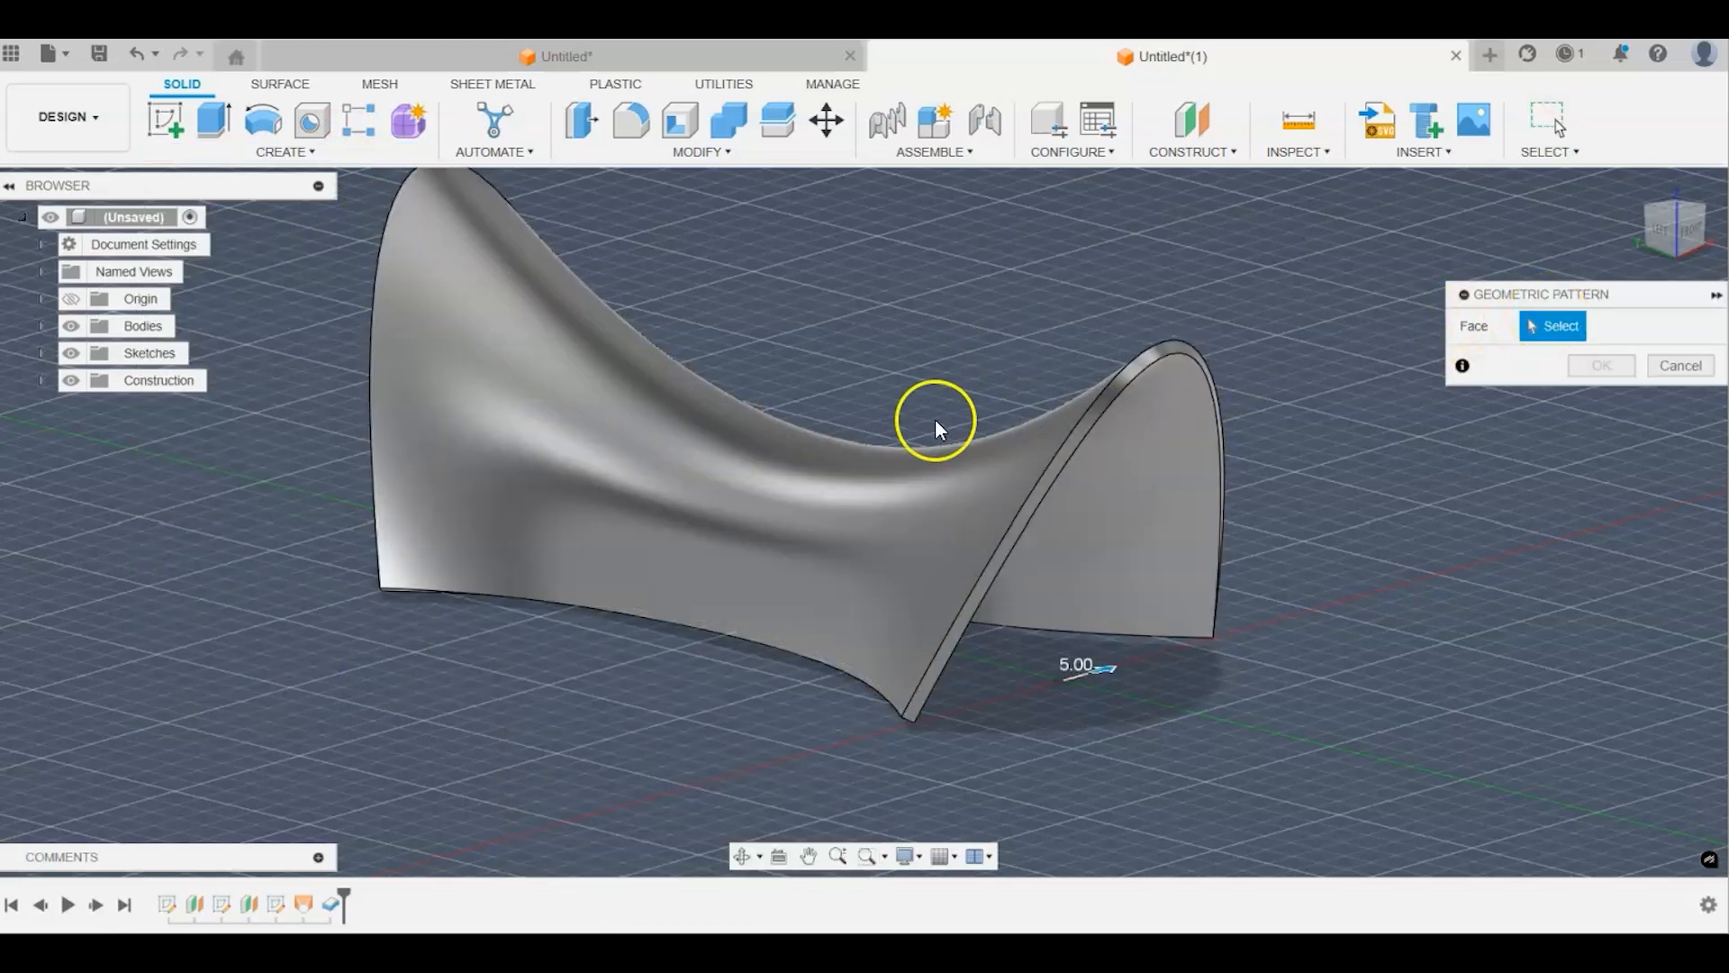
click(899, 483)
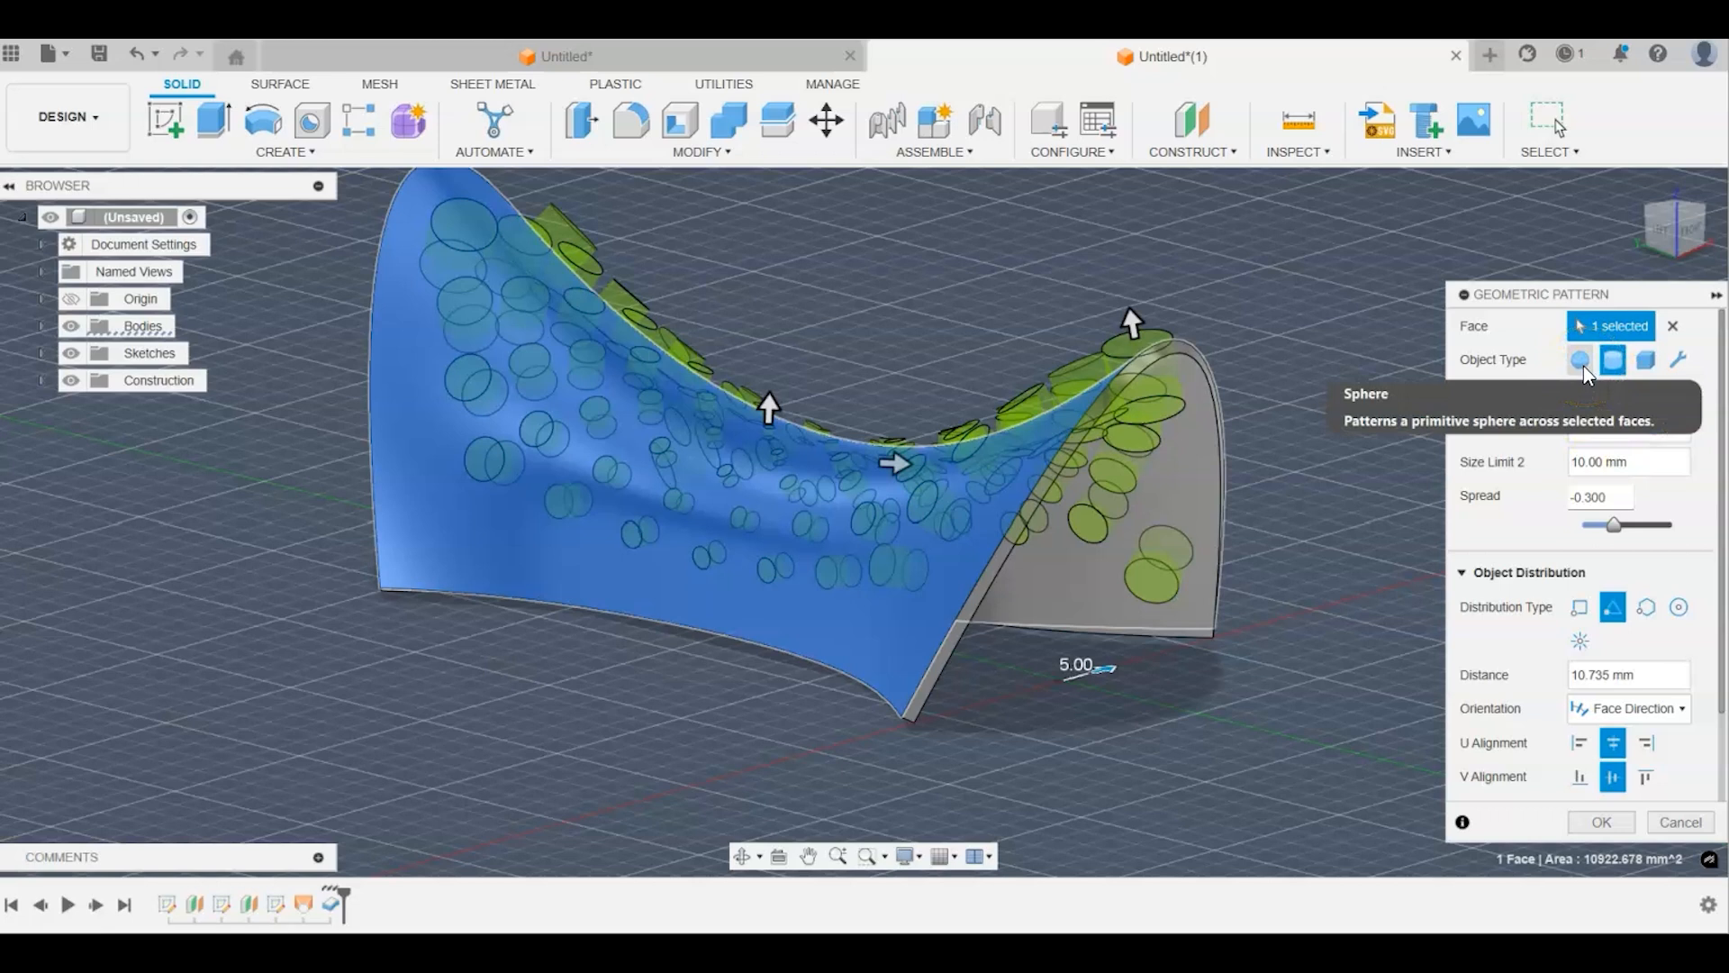
click(1582, 362)
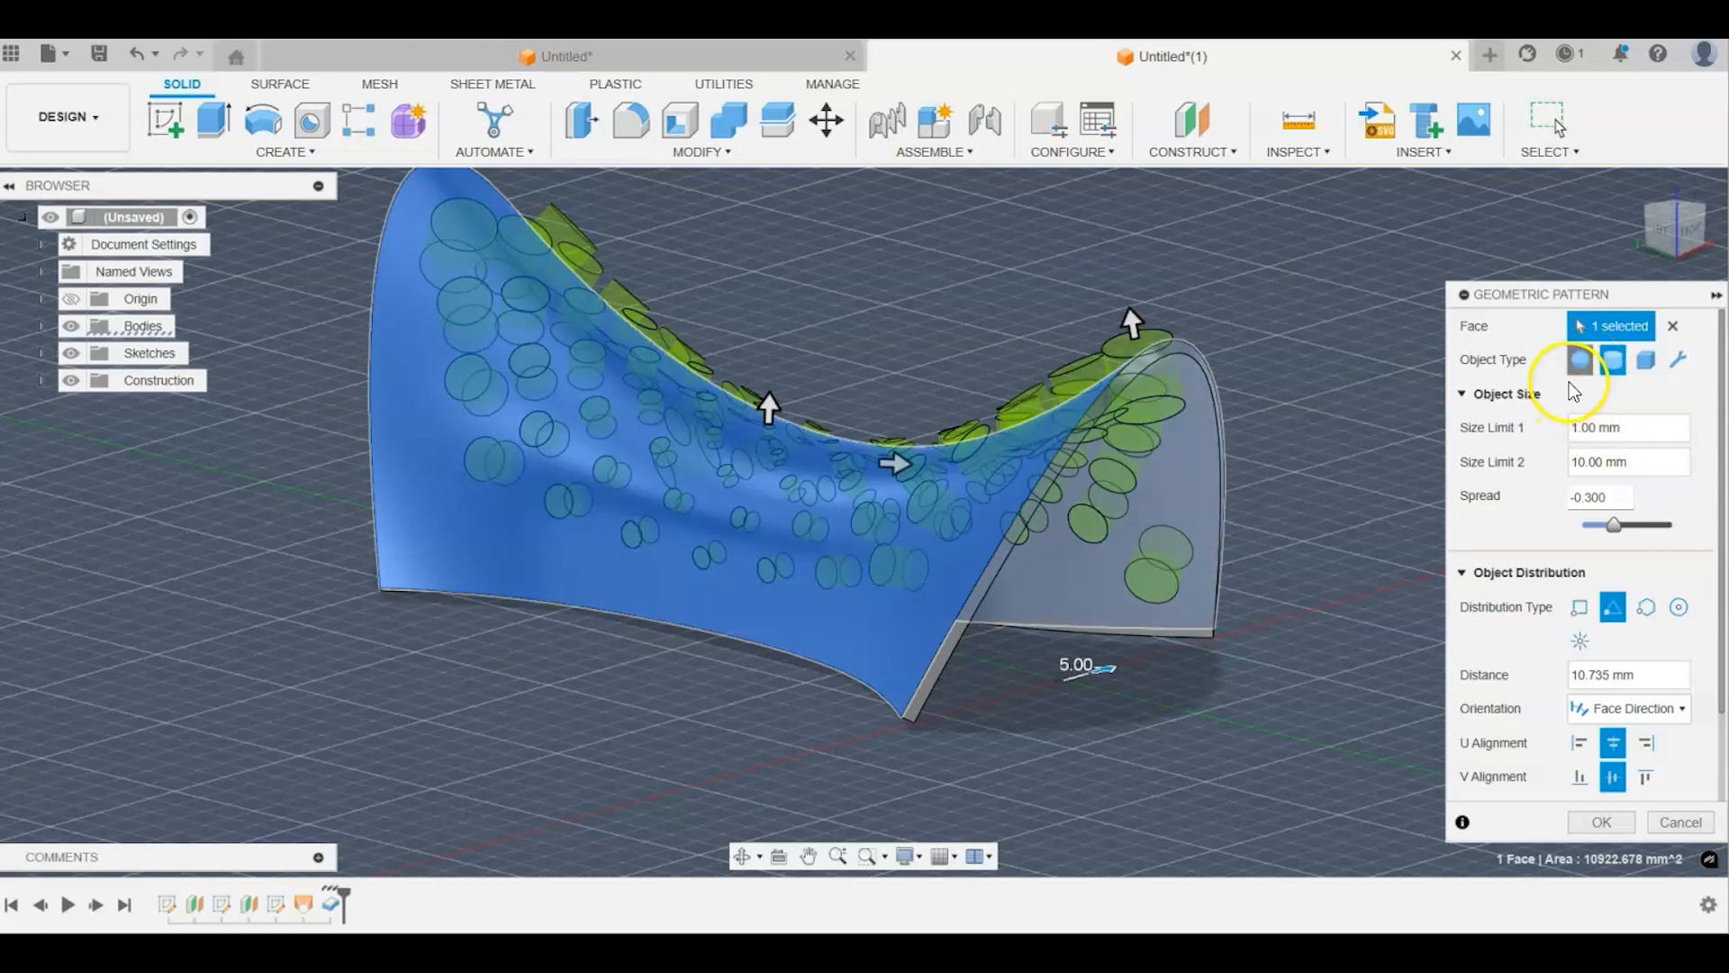
click(1617, 367)
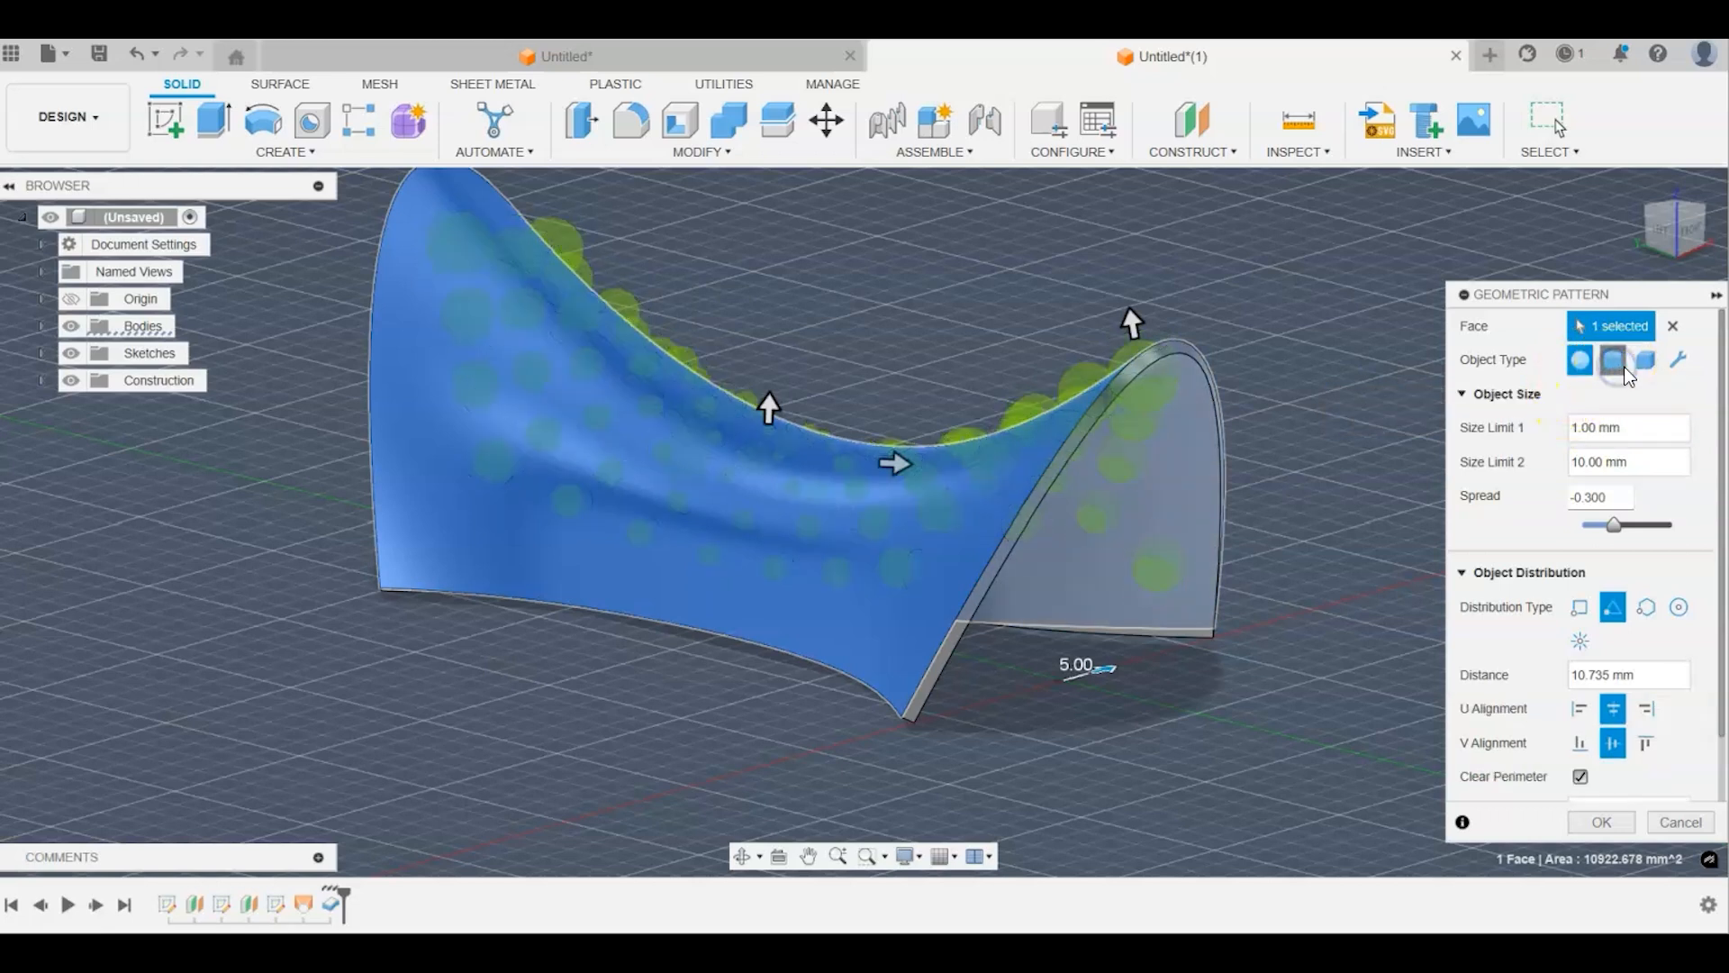
click(1642, 360)
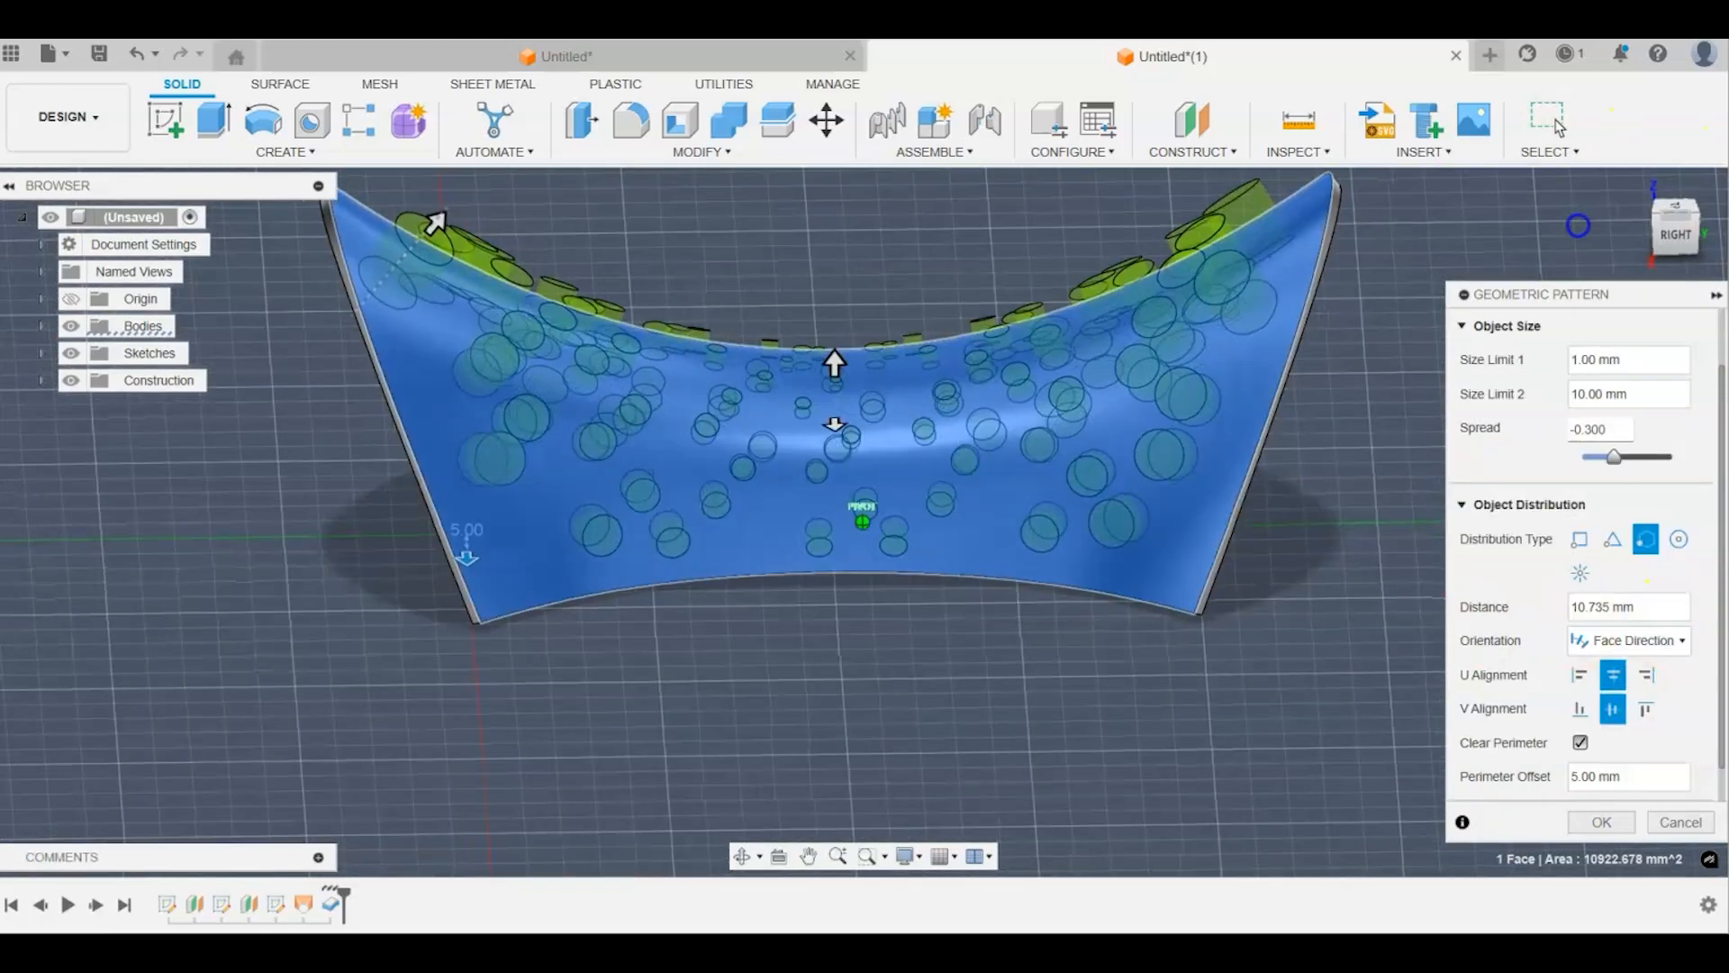
Step: Preview the pattern without perimeter clearance, restore the clearance with a 5 mm offset, and cut the holes through the shell
click(1581, 742)
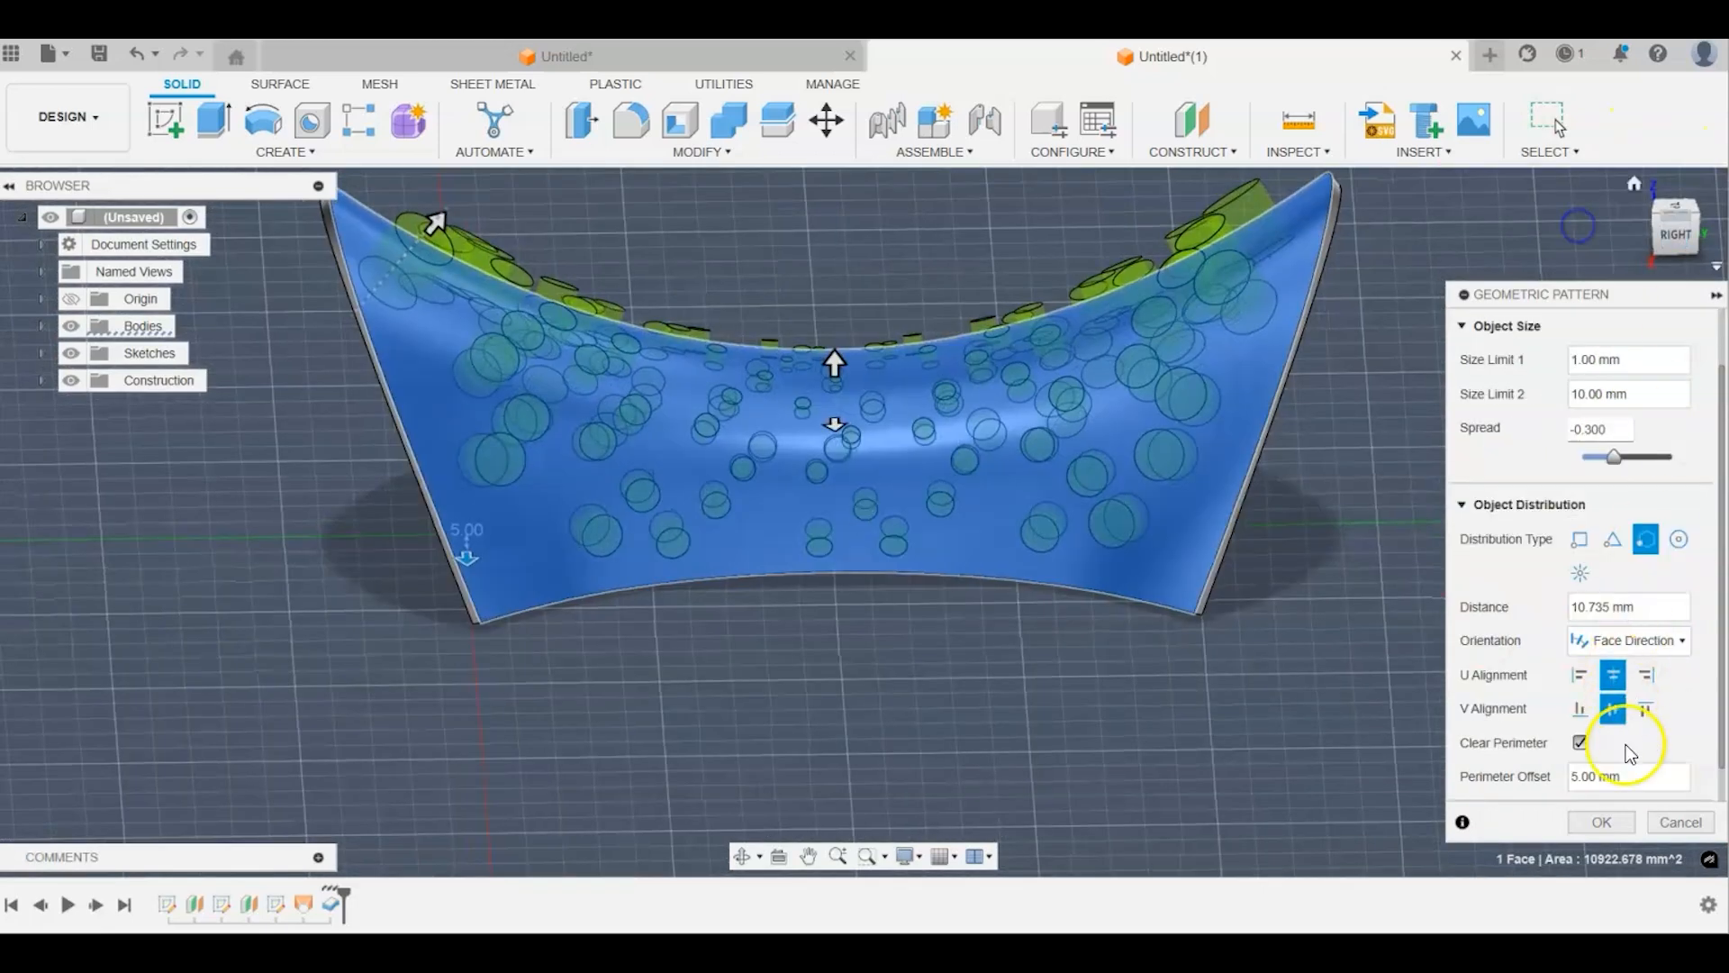
click(1581, 742)
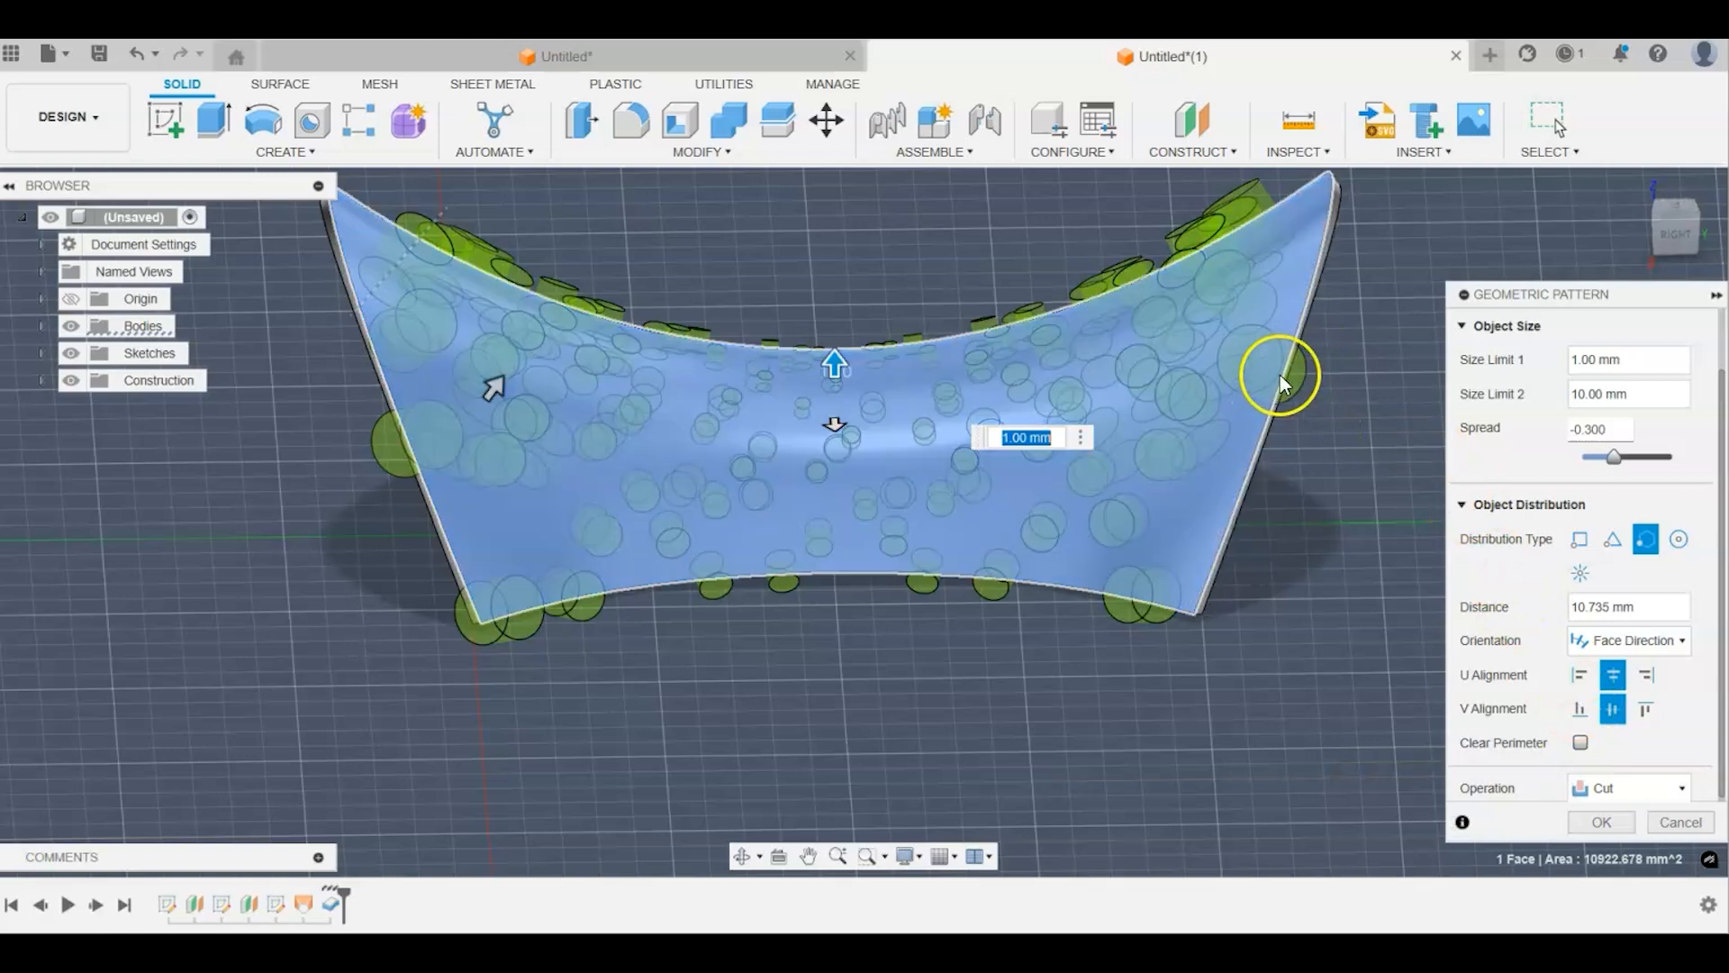
click(1580, 742)
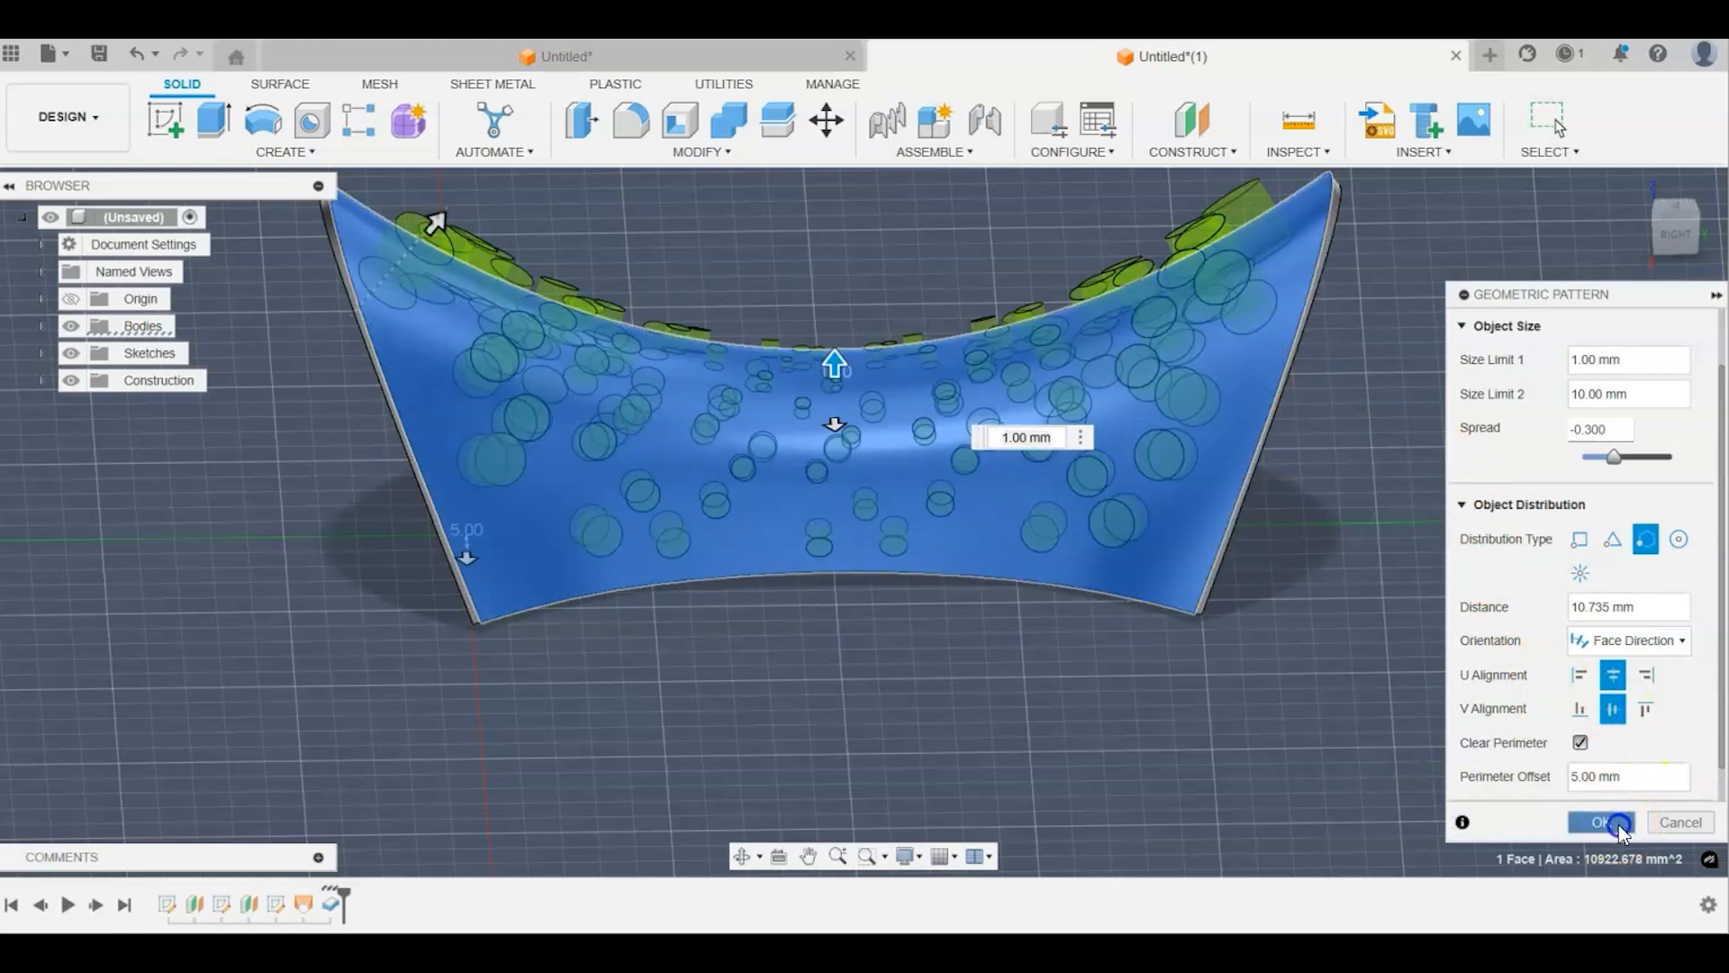
click(1619, 828)
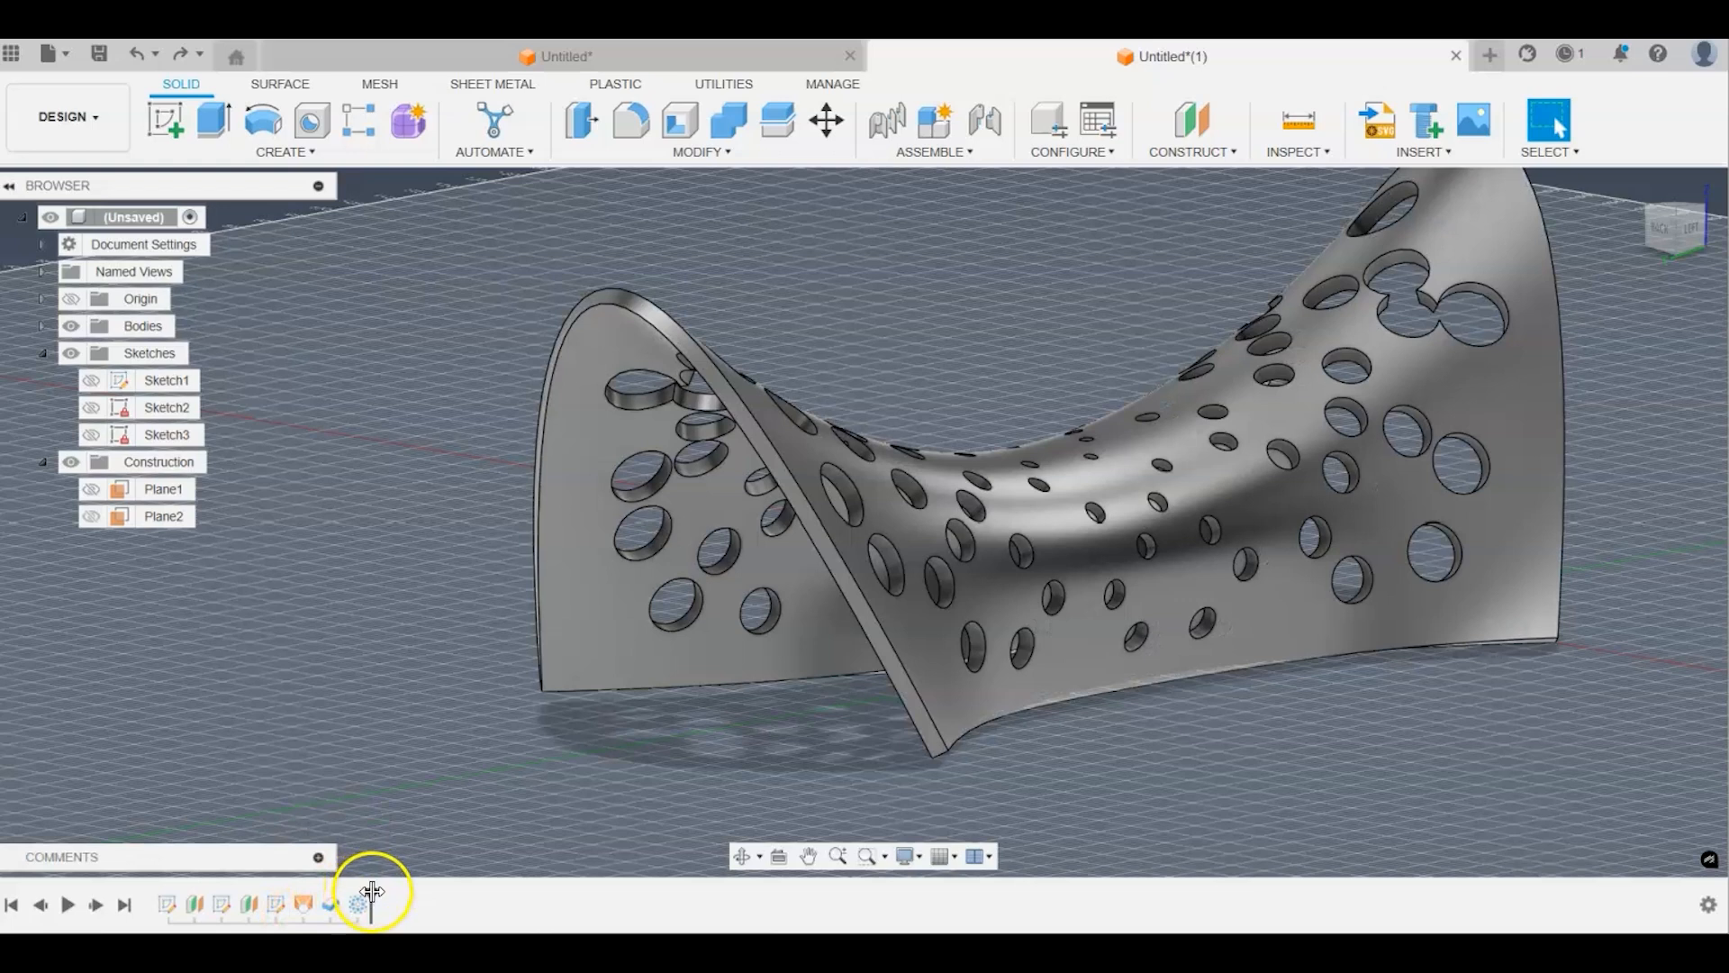
Step: Roll the history back to before the loft and delete all features after that point
drag(362, 897, 288, 900)
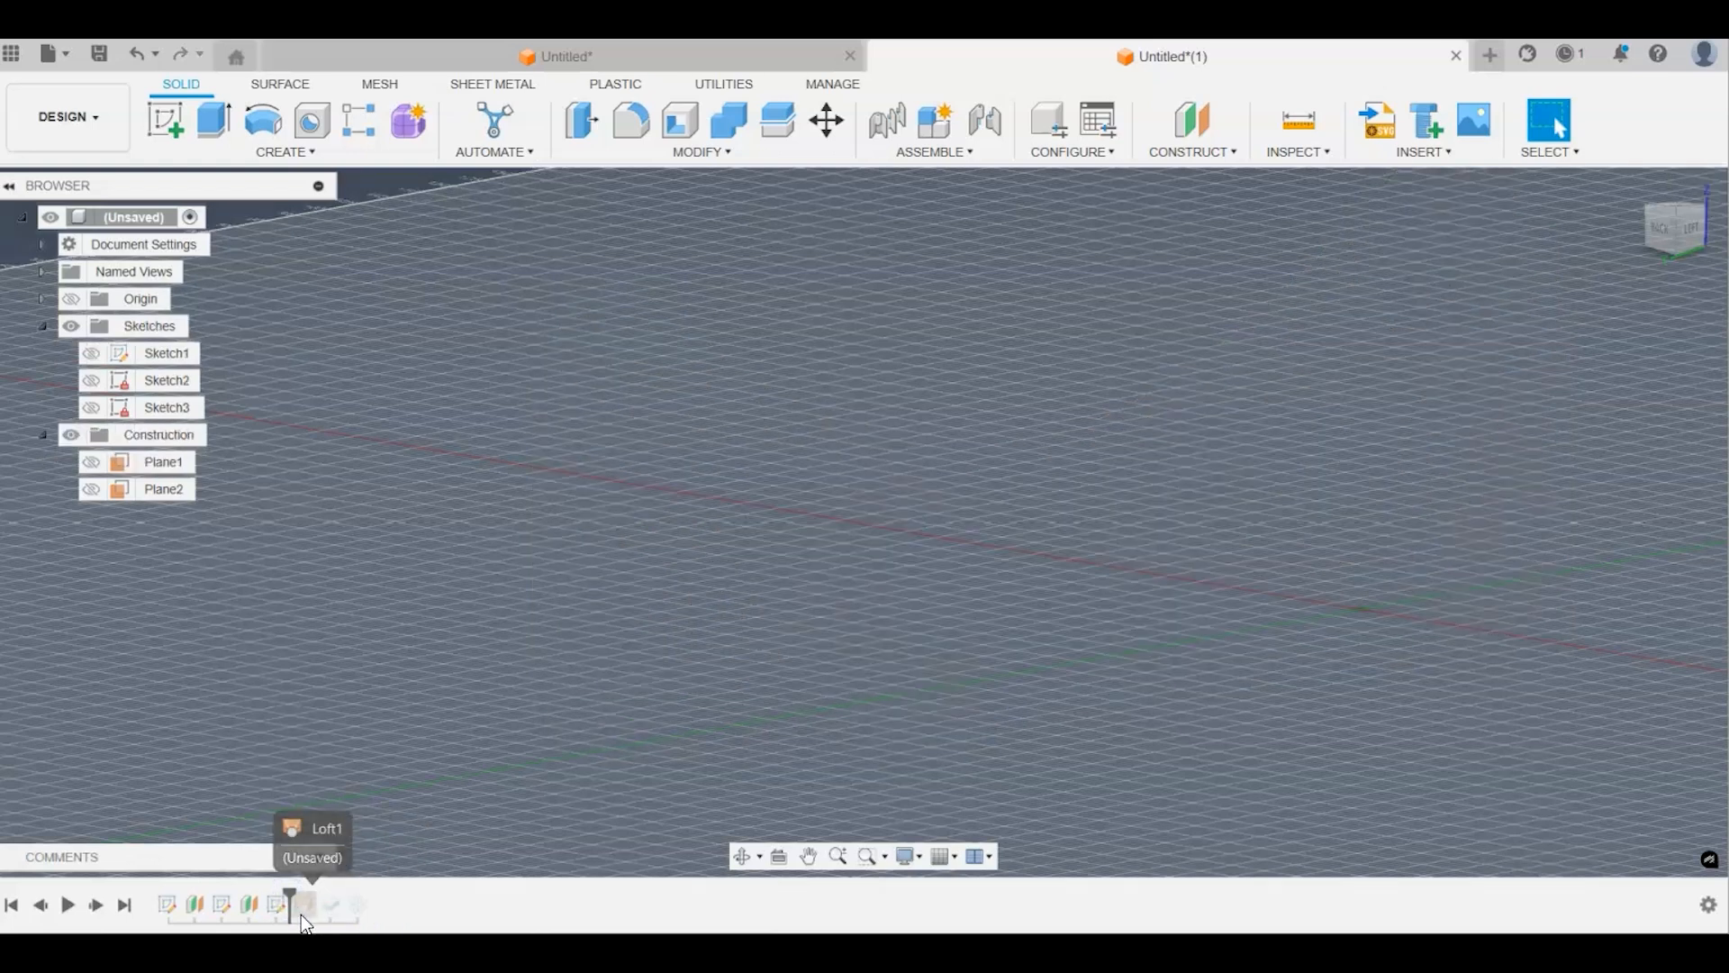
right_click(301, 913)
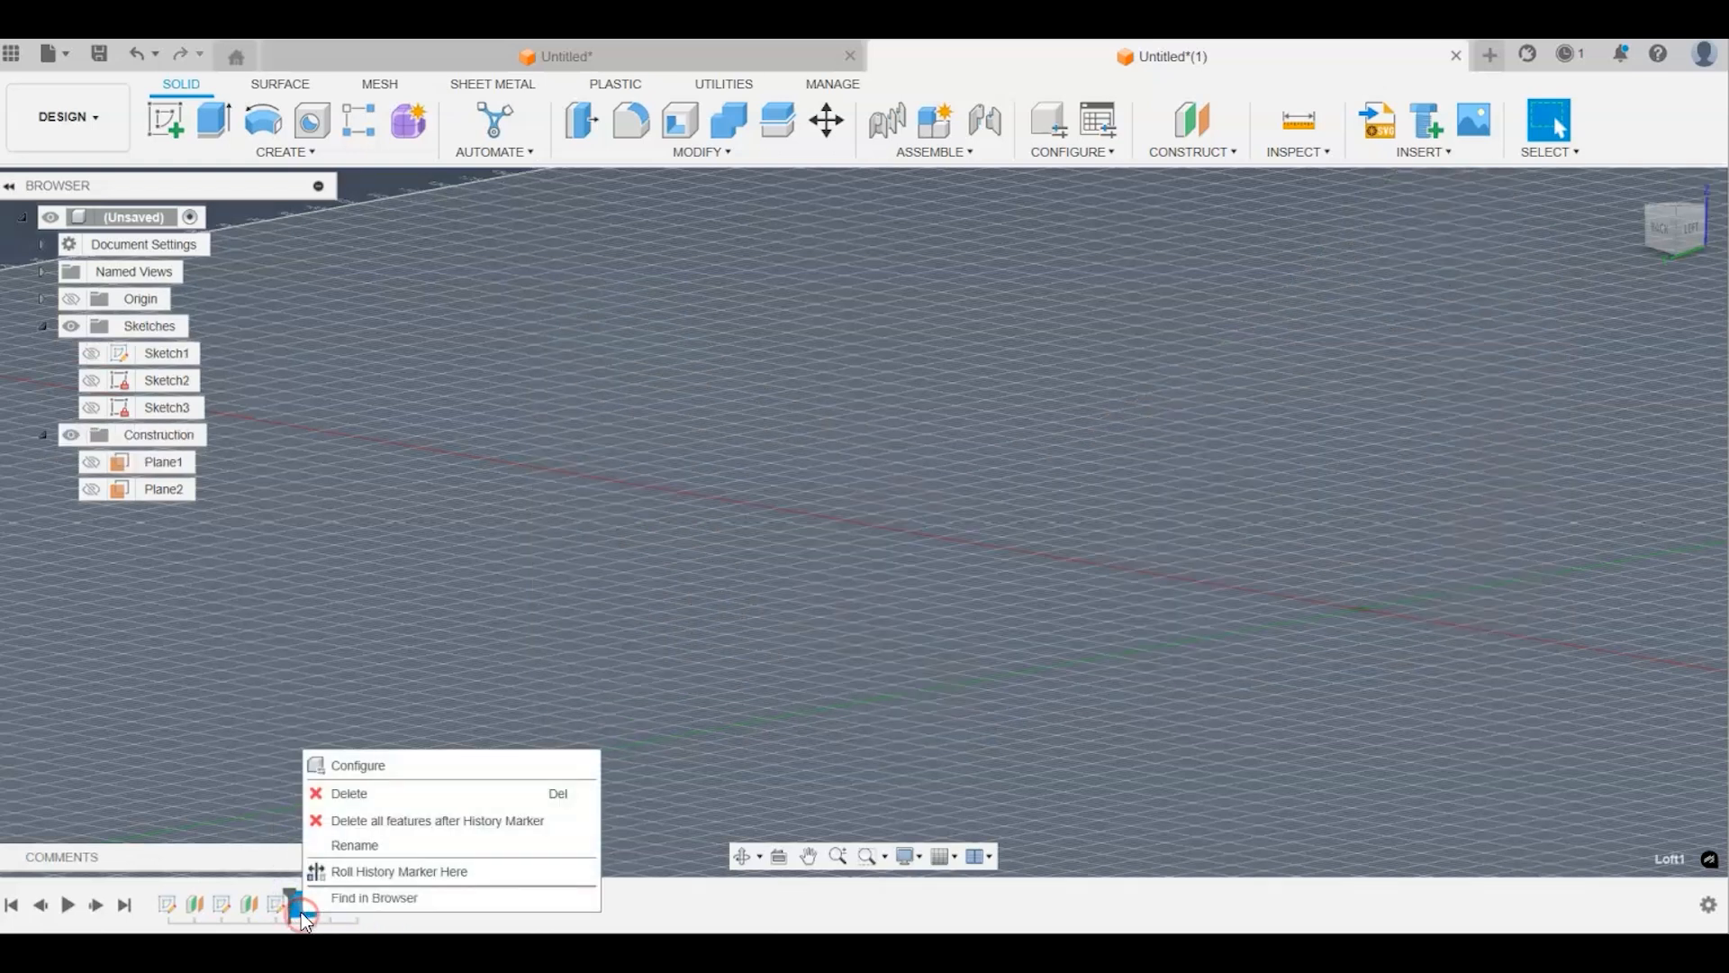
click(352, 824)
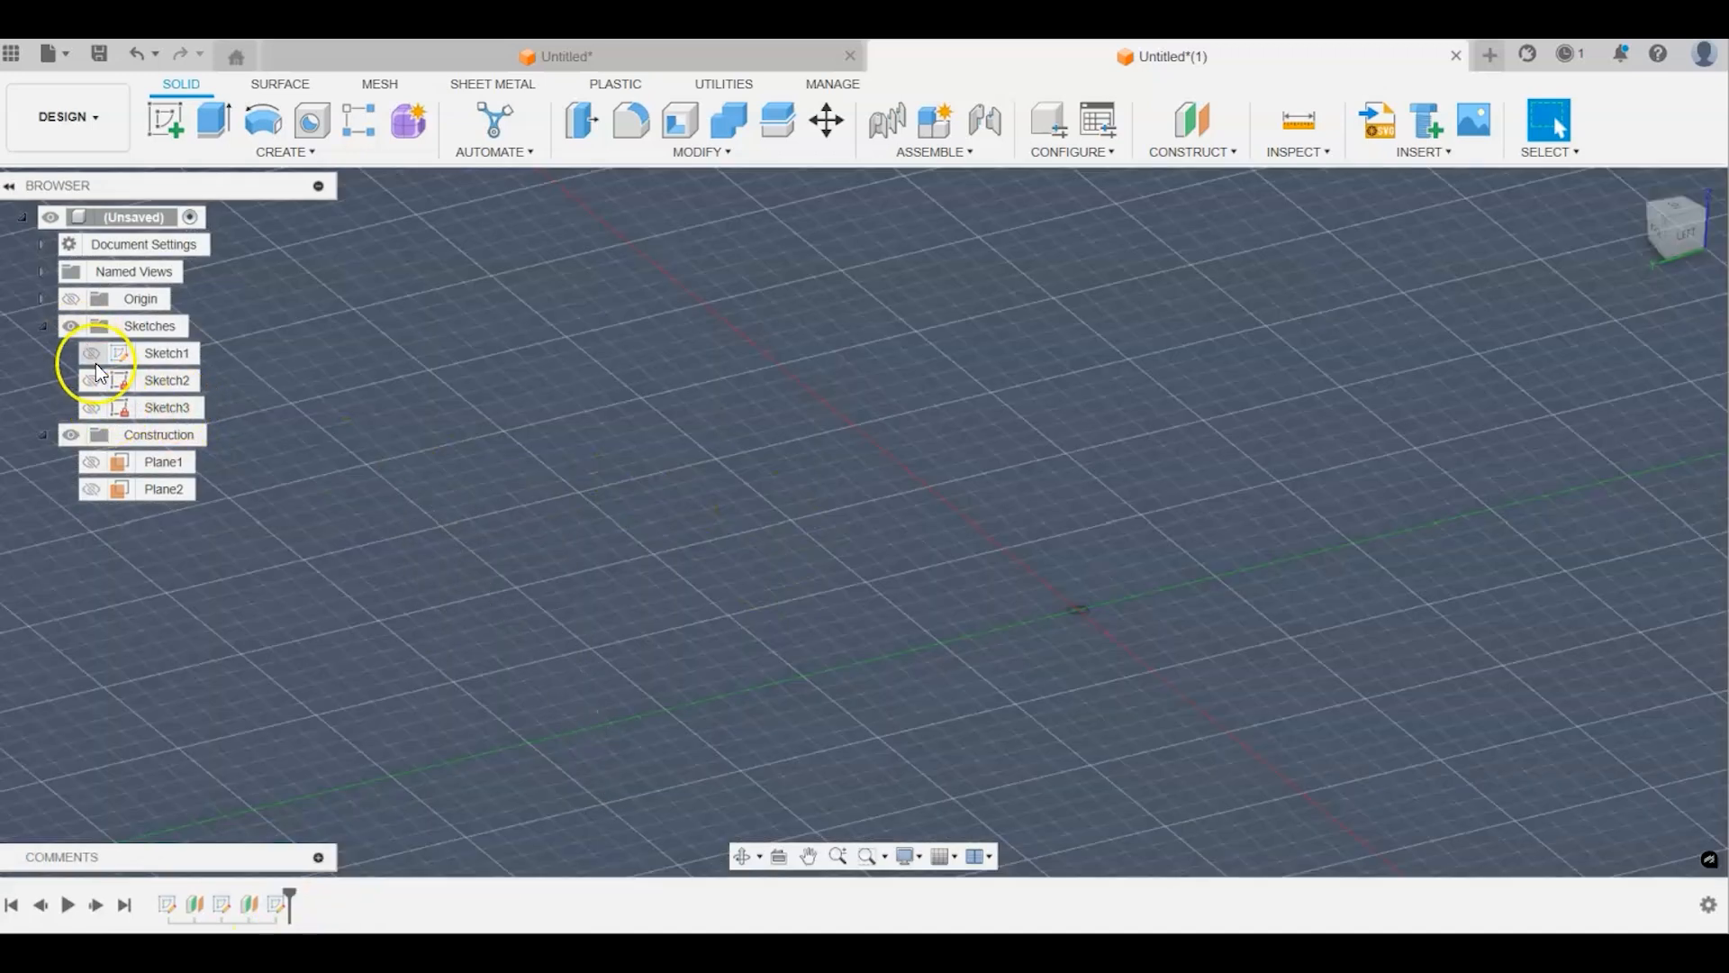
Step: Show all three profile sketches and both offset construction planes
click(93, 361)
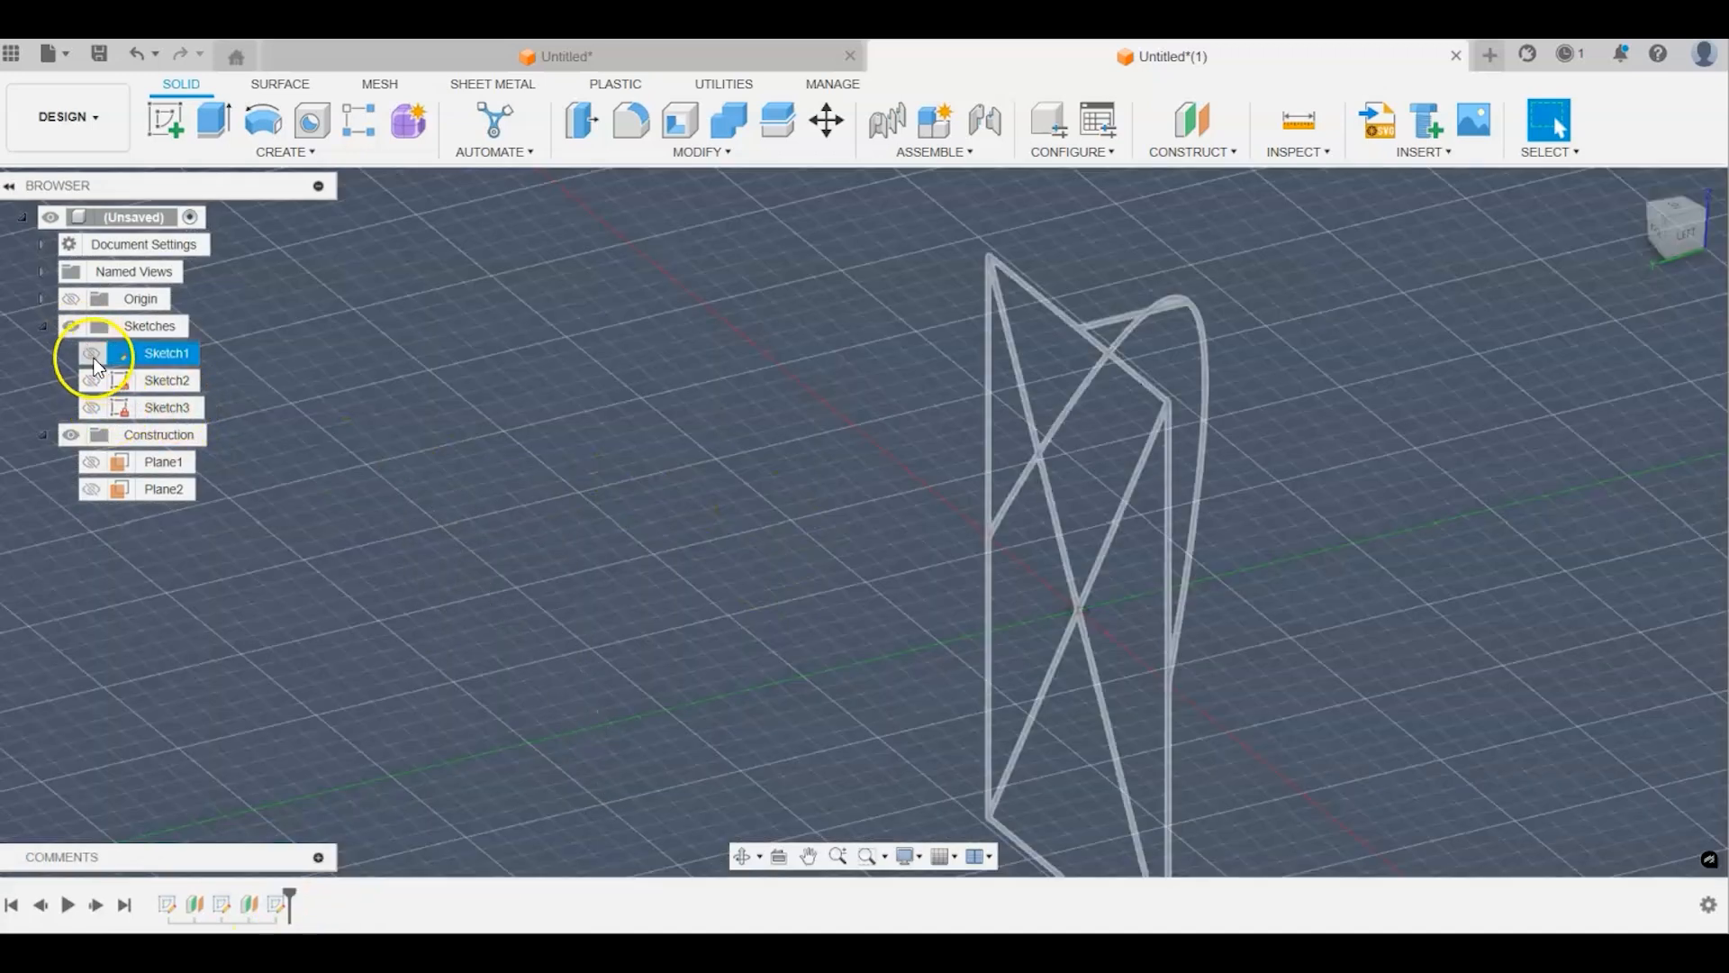
click(90, 382)
click(95, 405)
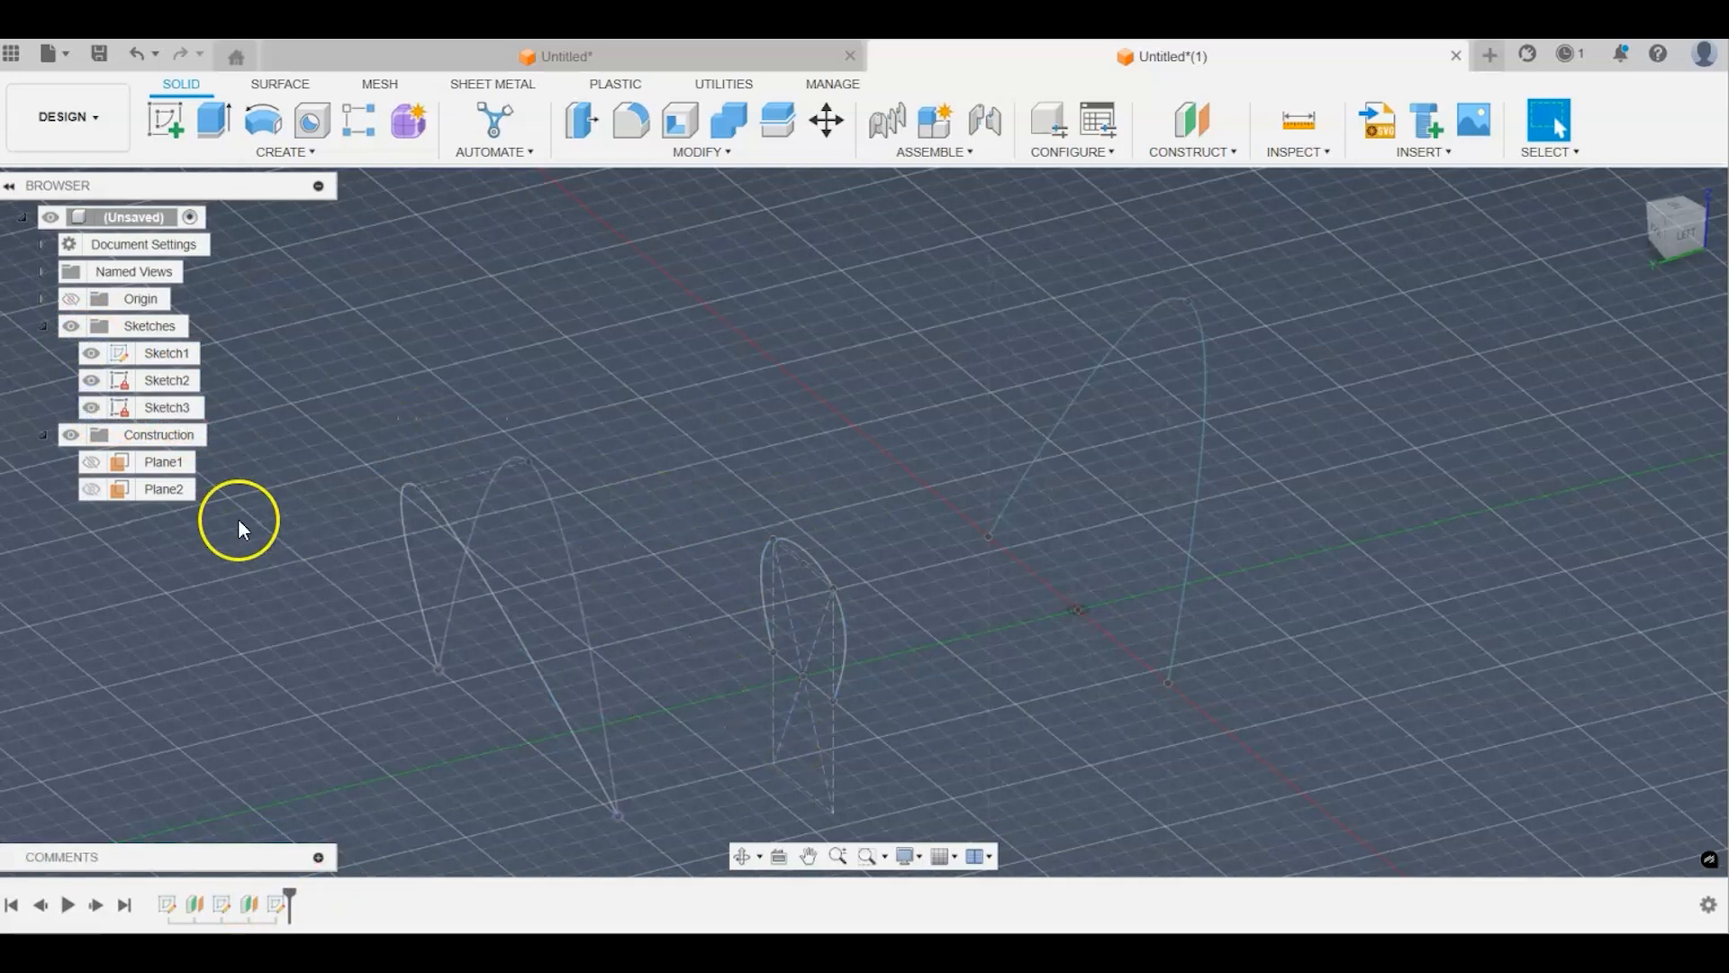
click(94, 462)
click(90, 488)
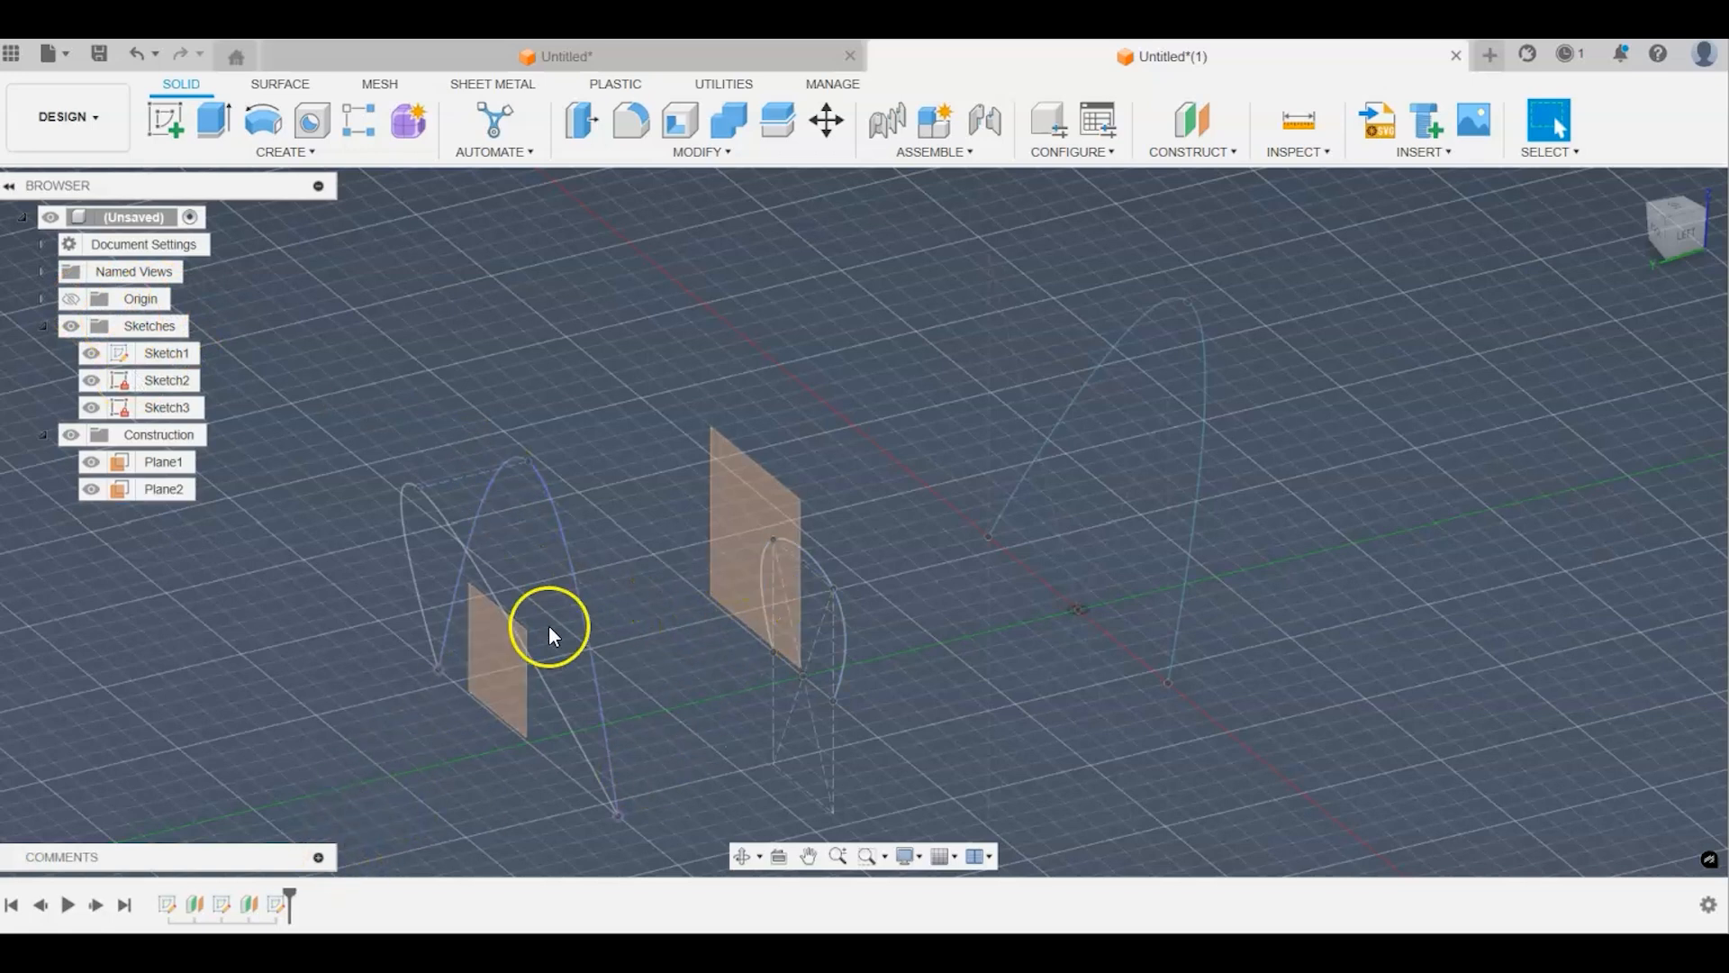
Step: Create a construction plane offset 25 mm from the 50 mm plane toward the 100 mm plane
click(1221, 155)
click(1215, 172)
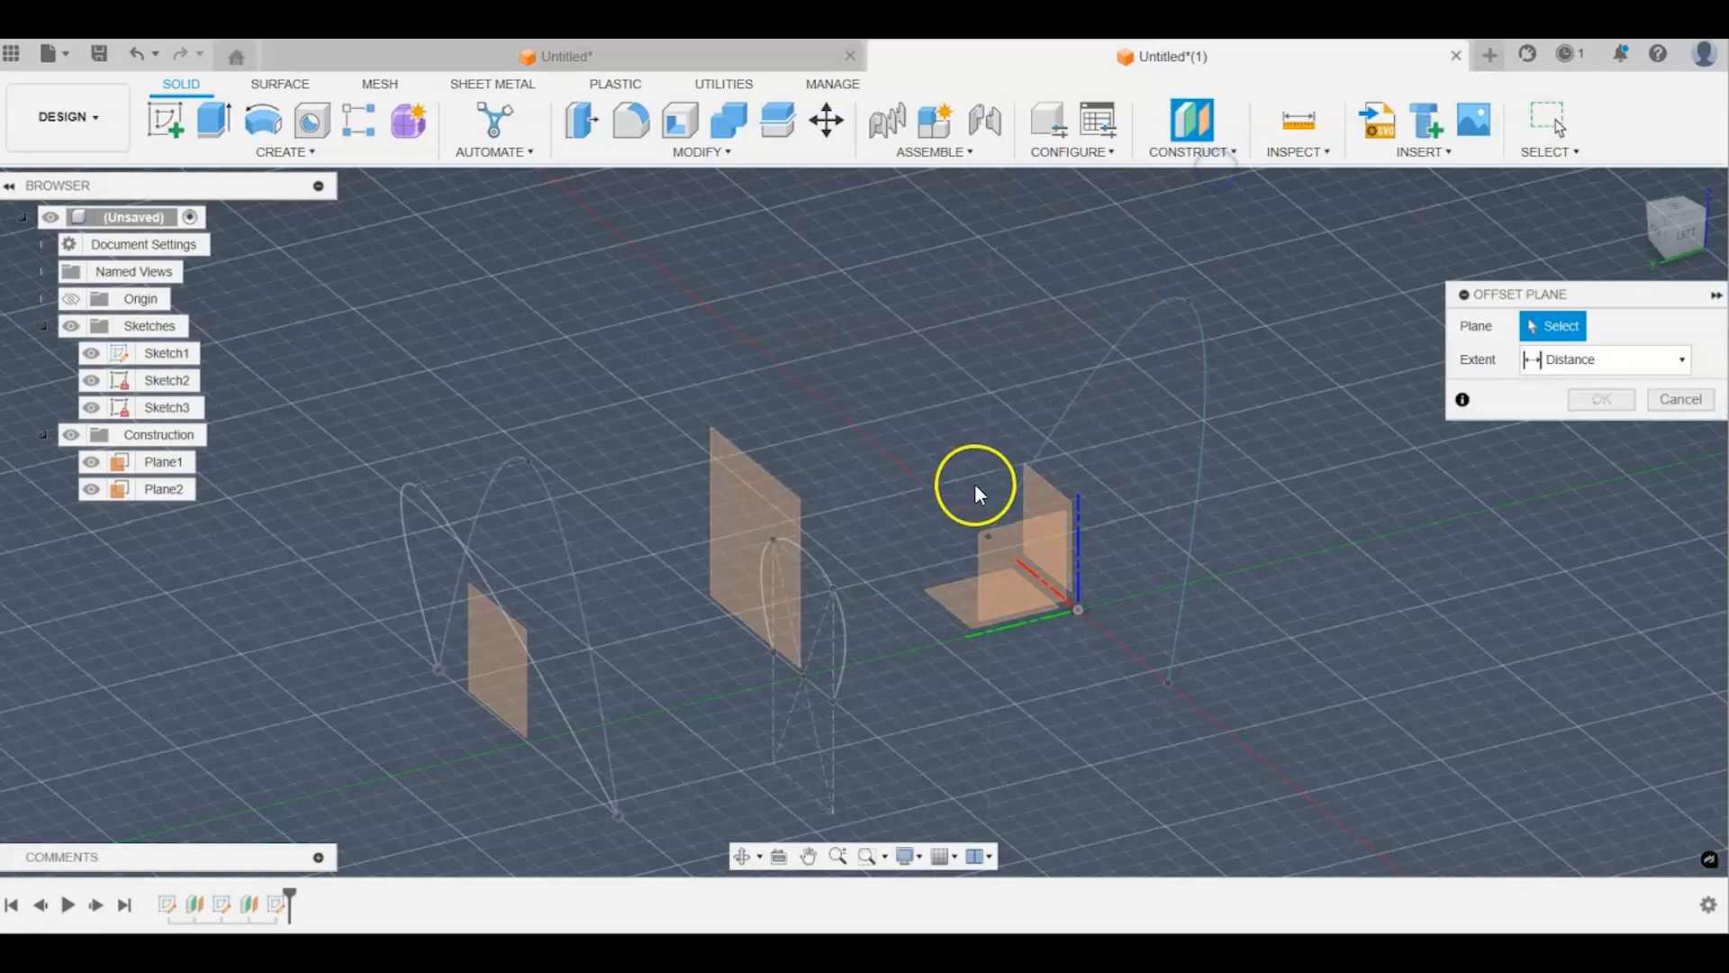
click(776, 520)
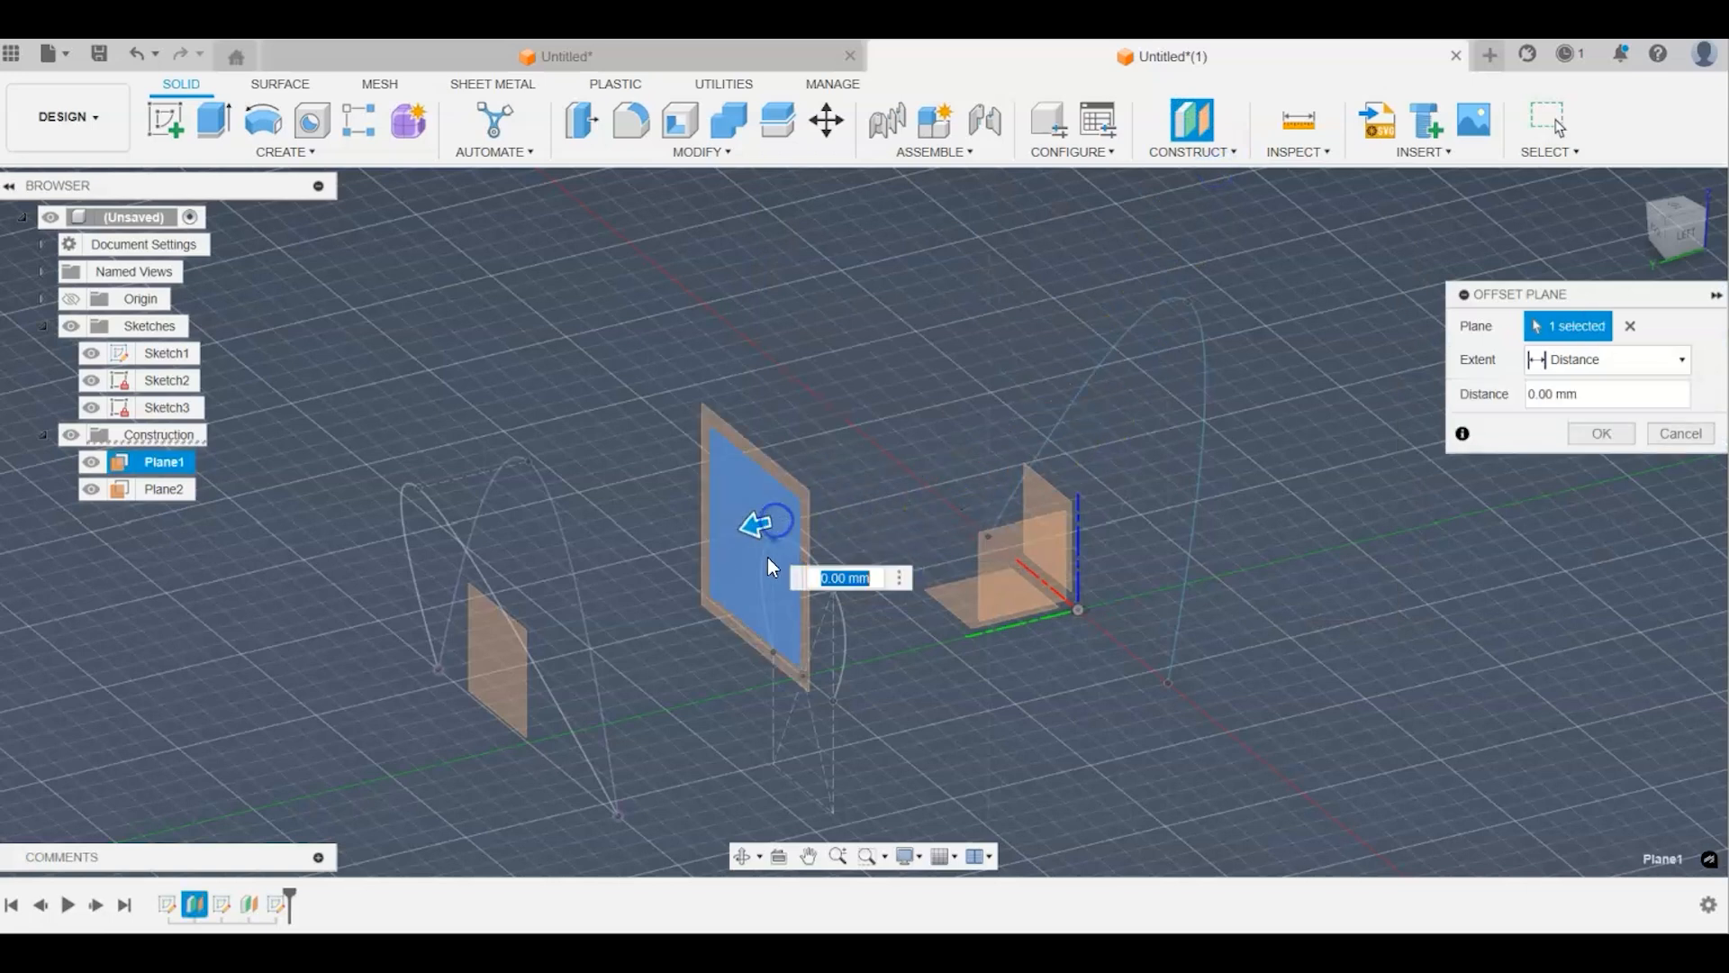
drag(756, 526, 627, 552)
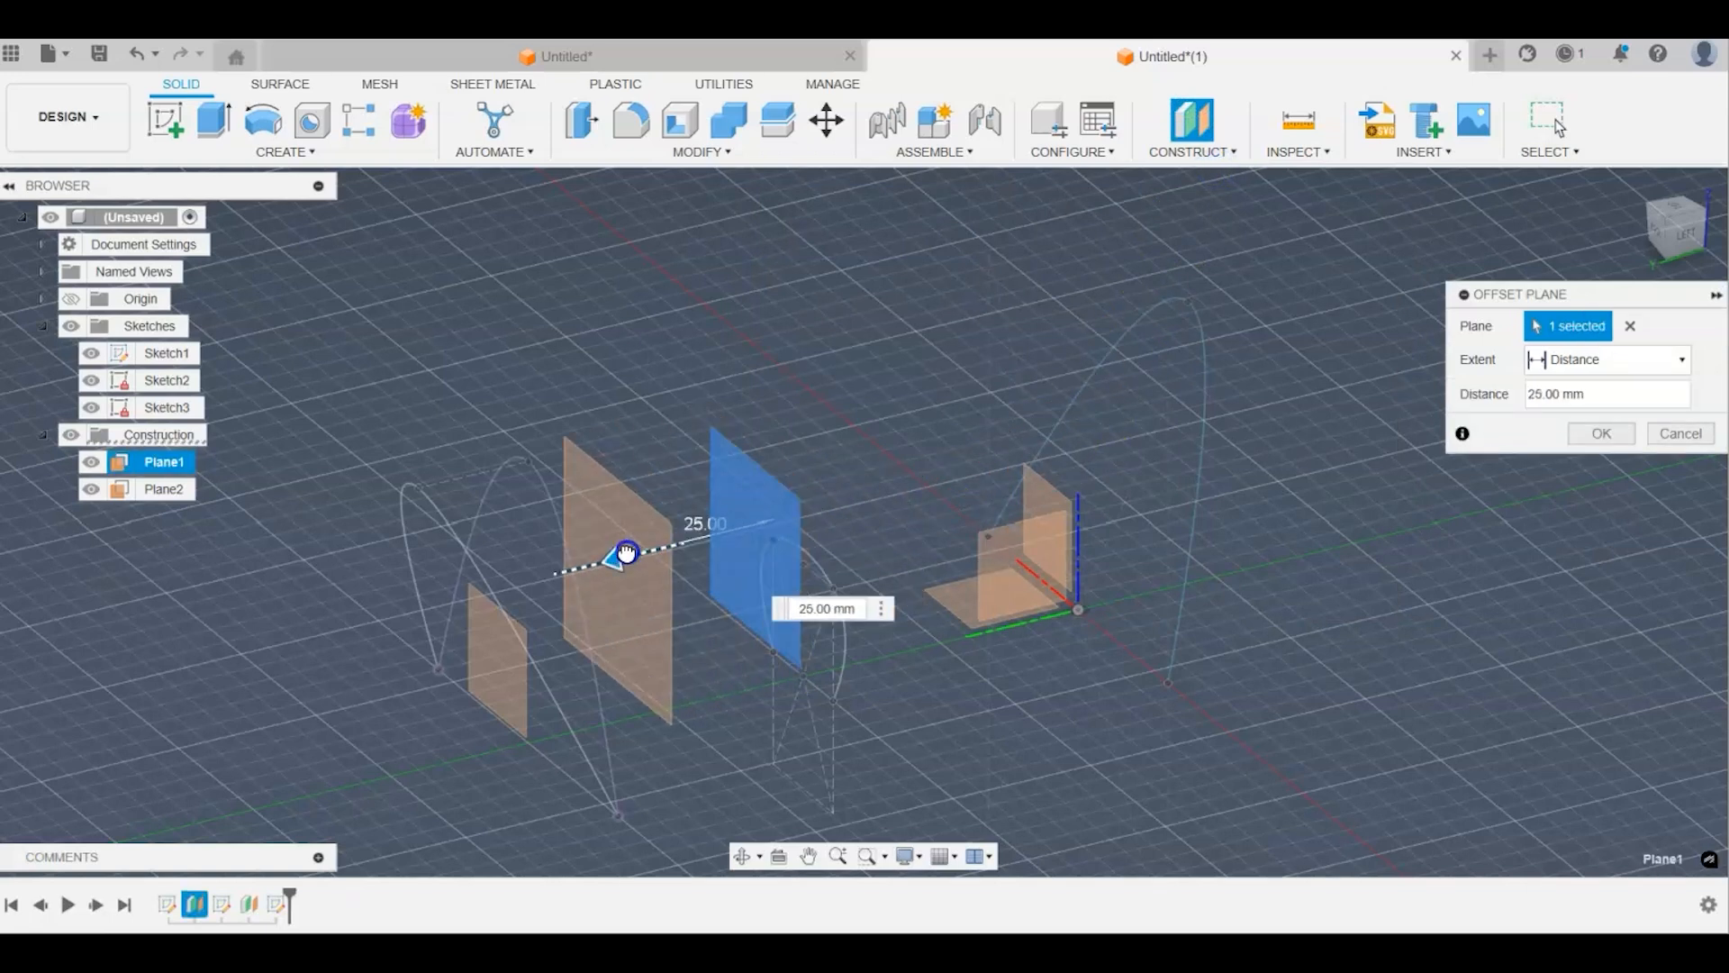
click(1594, 434)
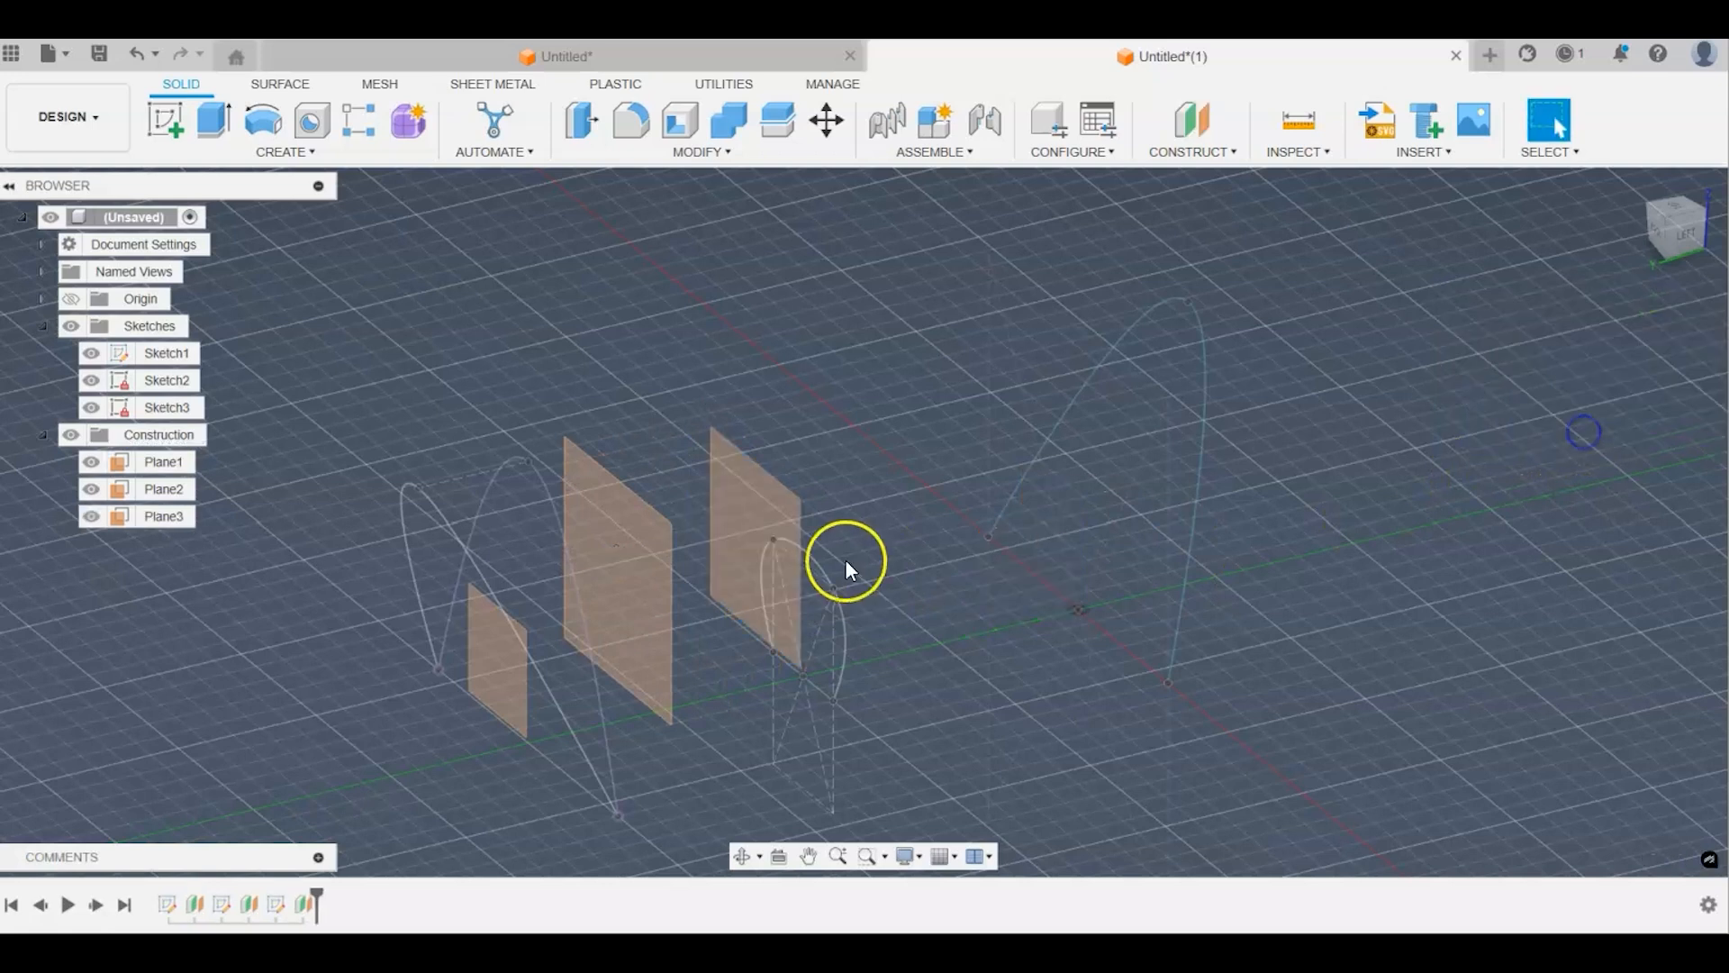
Step: Create another construction plane offset from the 50 mm plane, on the side facing the first profile at the origin
click(1221, 157)
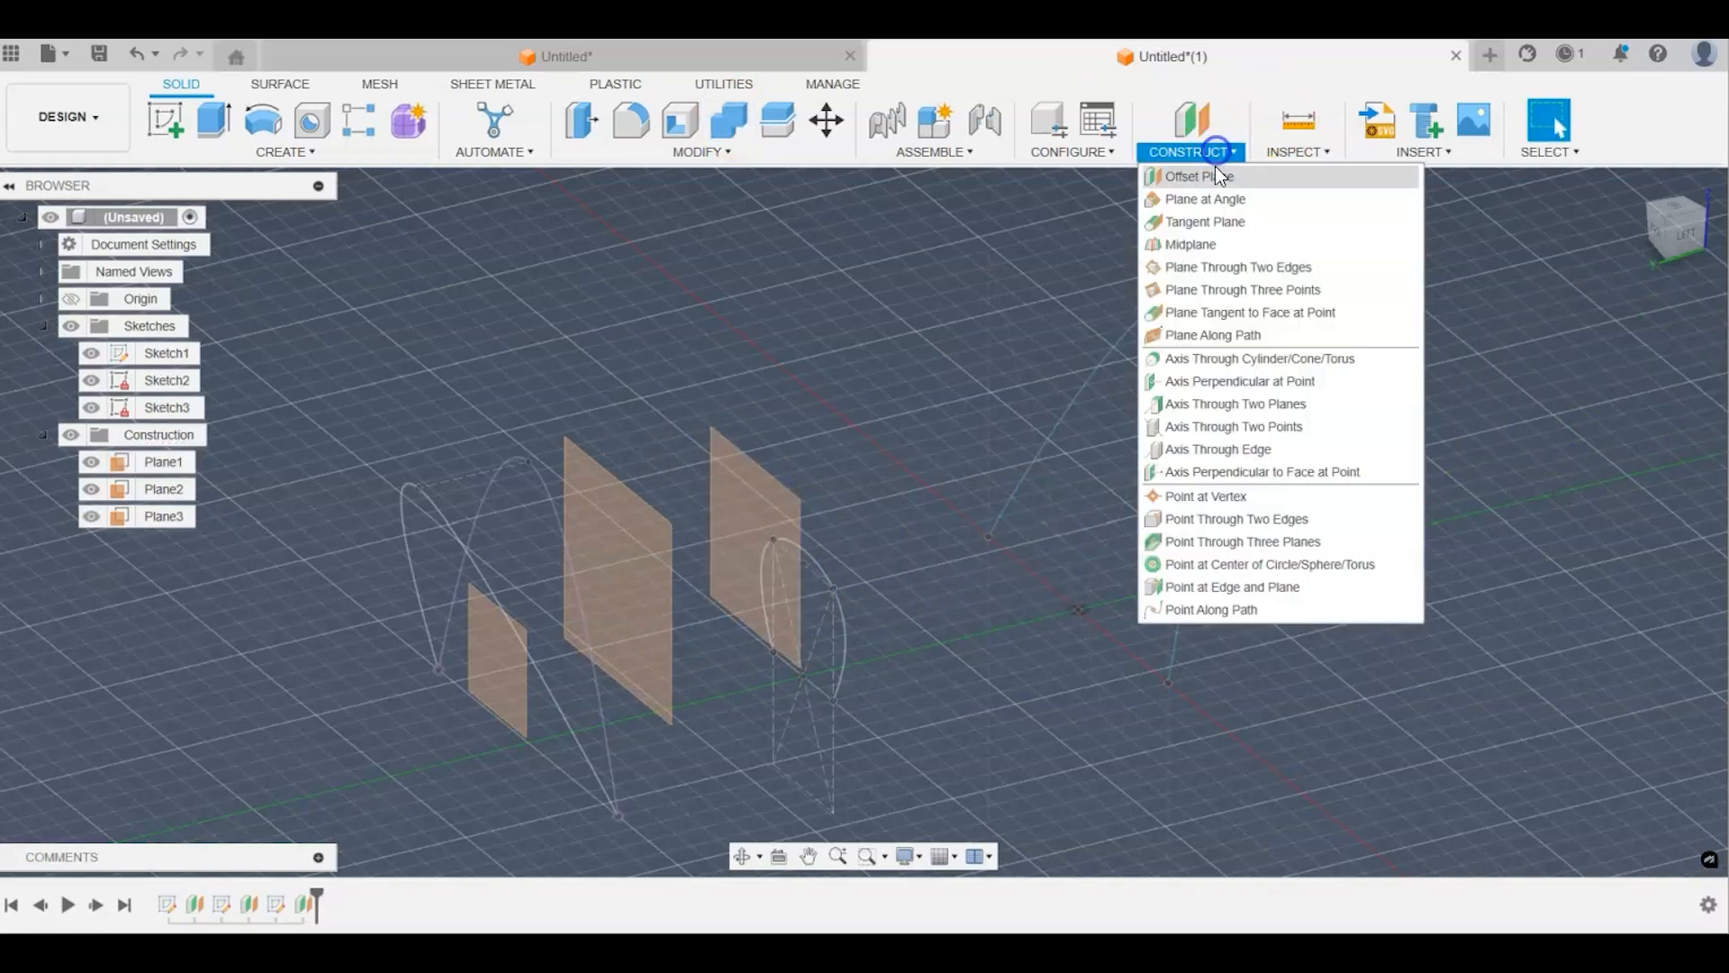
click(1214, 169)
click(776, 537)
drag(746, 503, 843, 485)
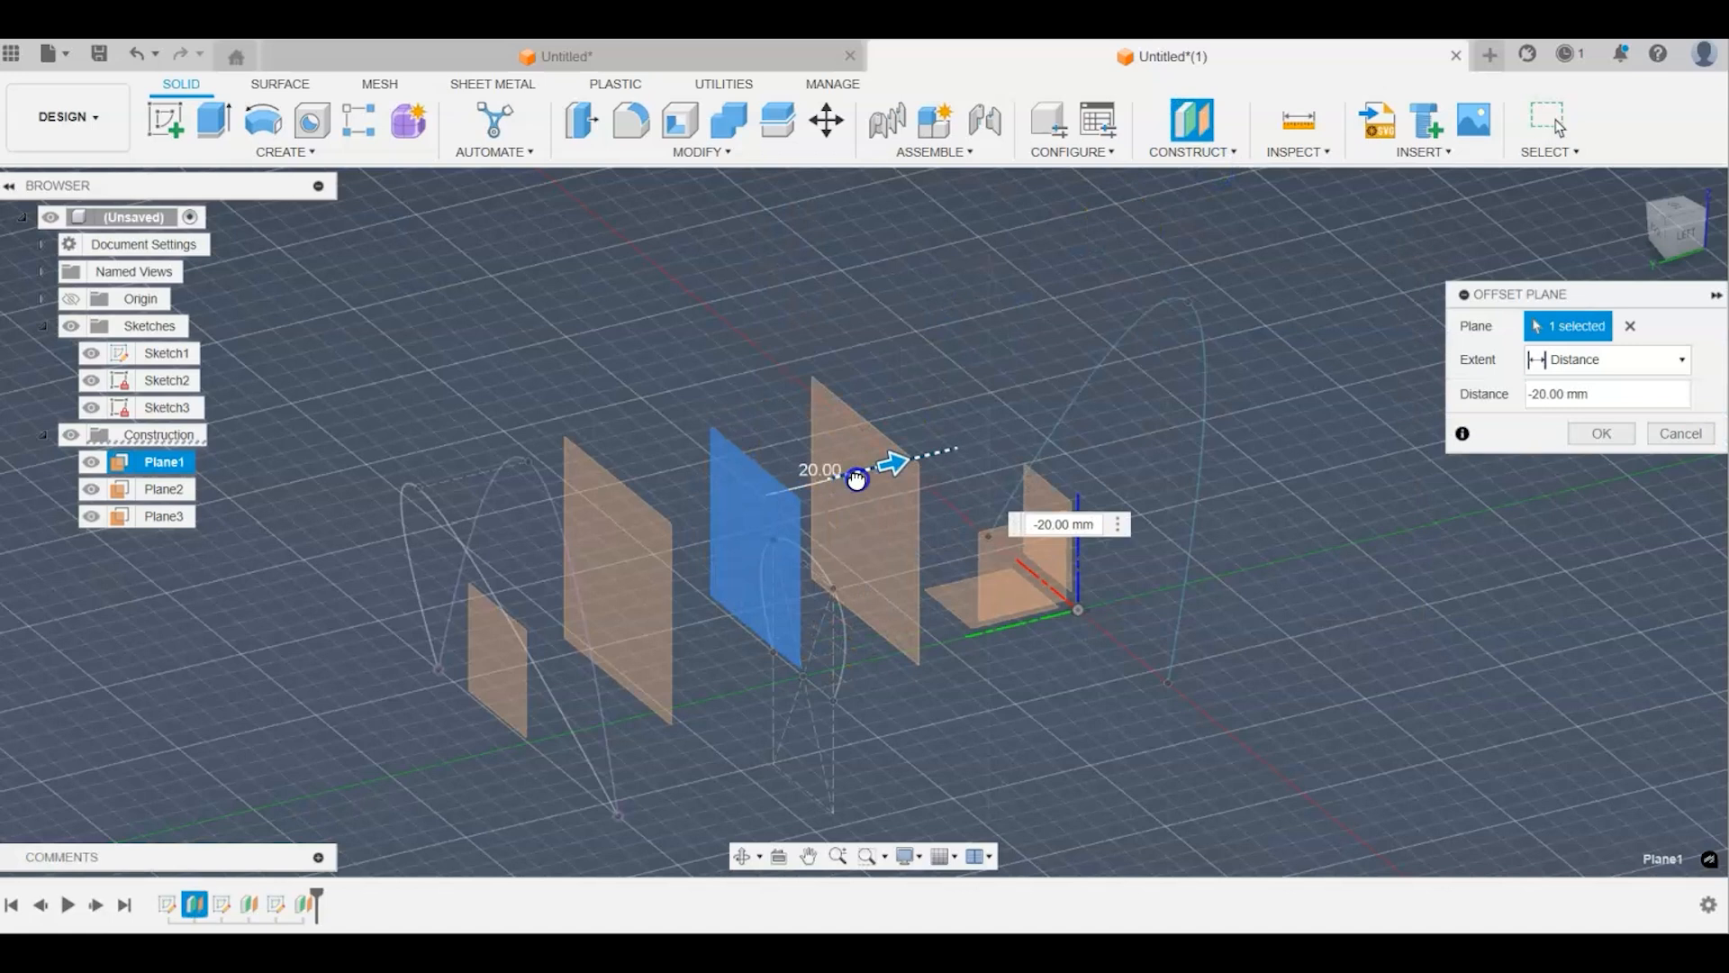
click(1601, 433)
Step: Start a sketch on the 75 mm plane and draw a construction centre rectangle from the origin, about 53 mm tall
click(646, 510)
click(180, 119)
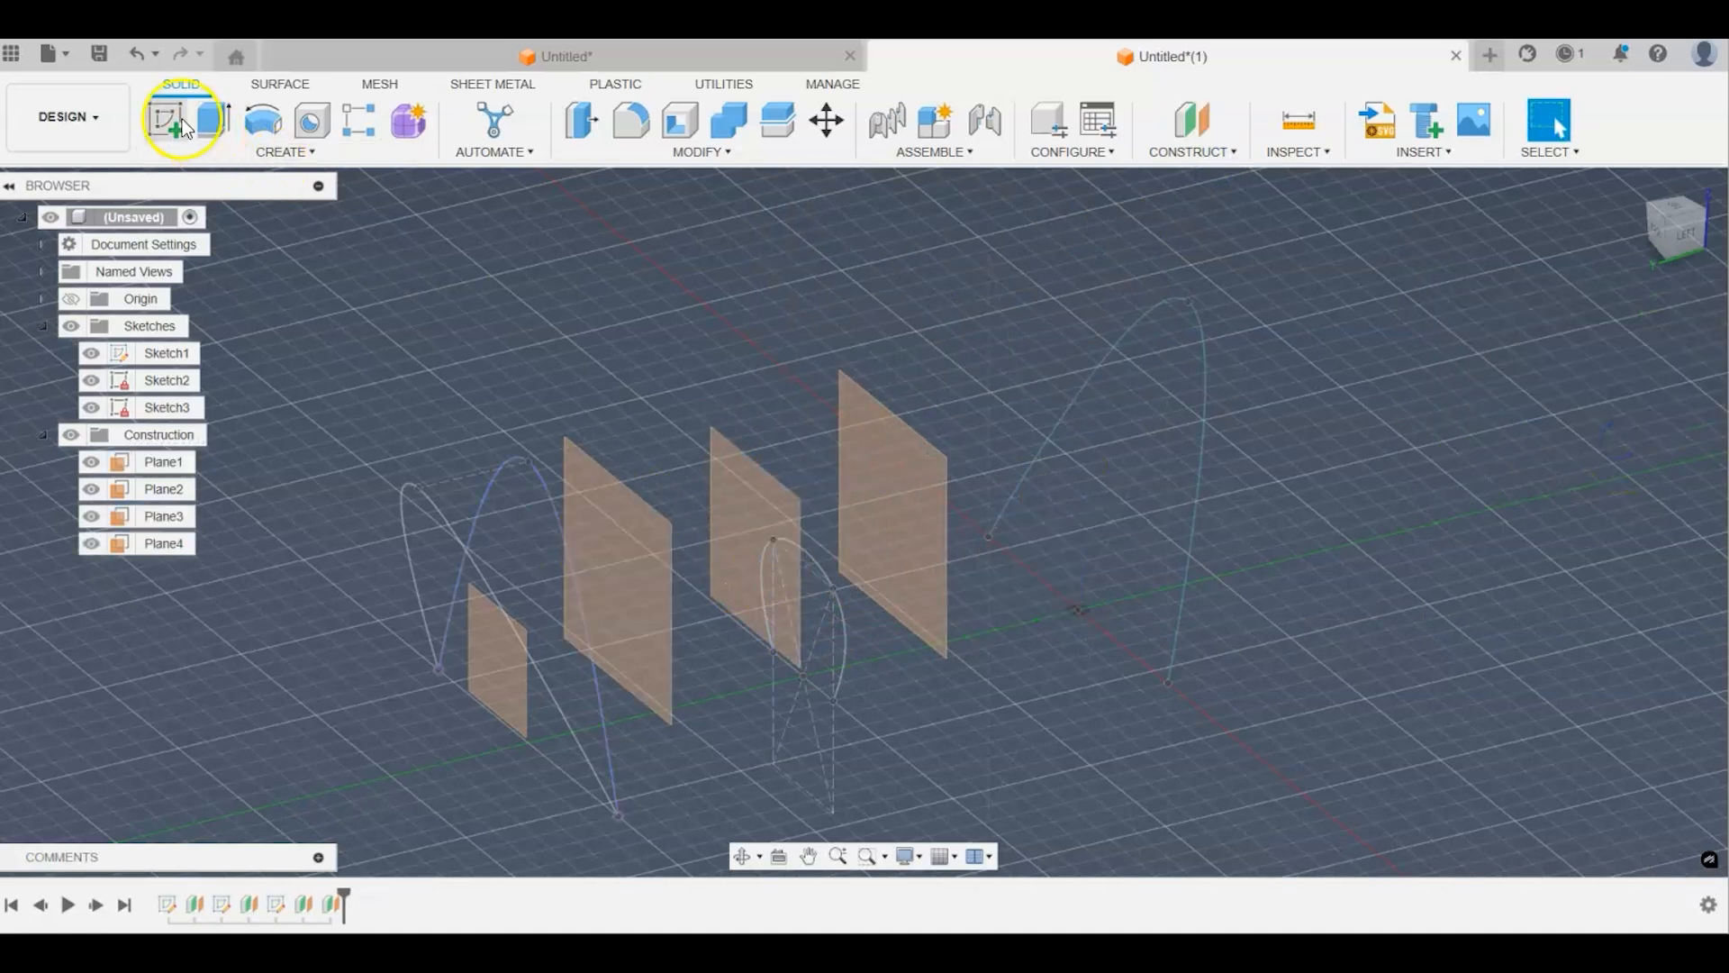
click(639, 563)
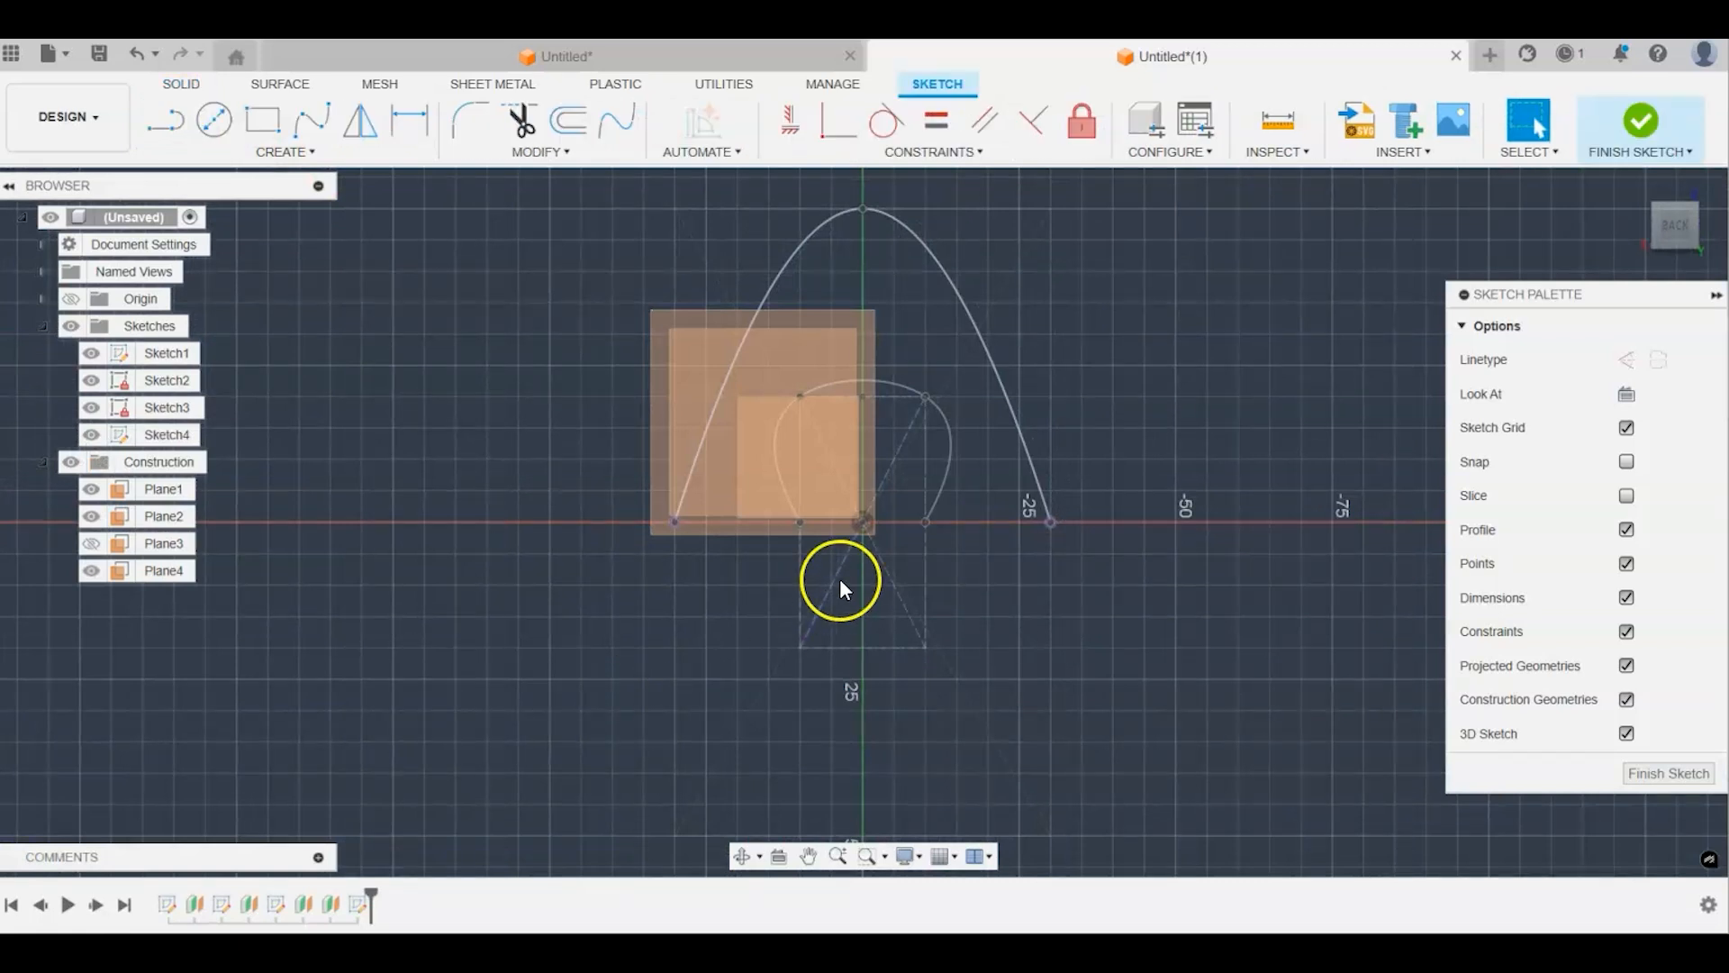
scroll(819, 505, up, 3)
middle_drag(861, 378, 815, 511)
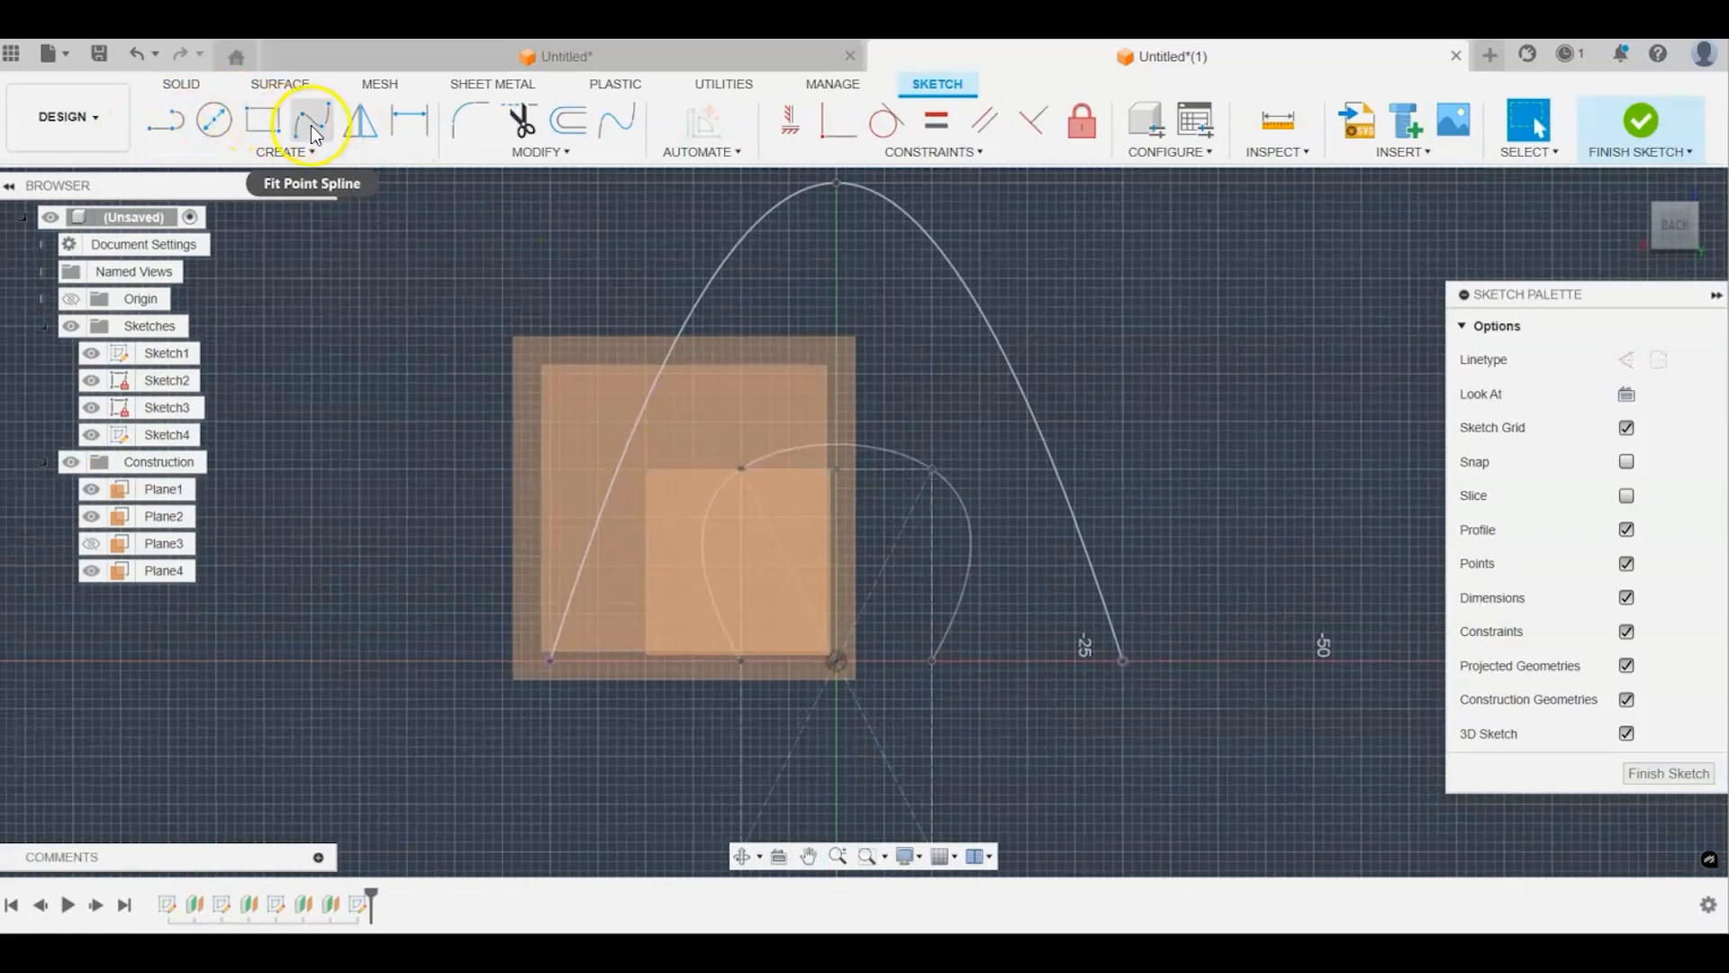
click(263, 120)
click(295, 152)
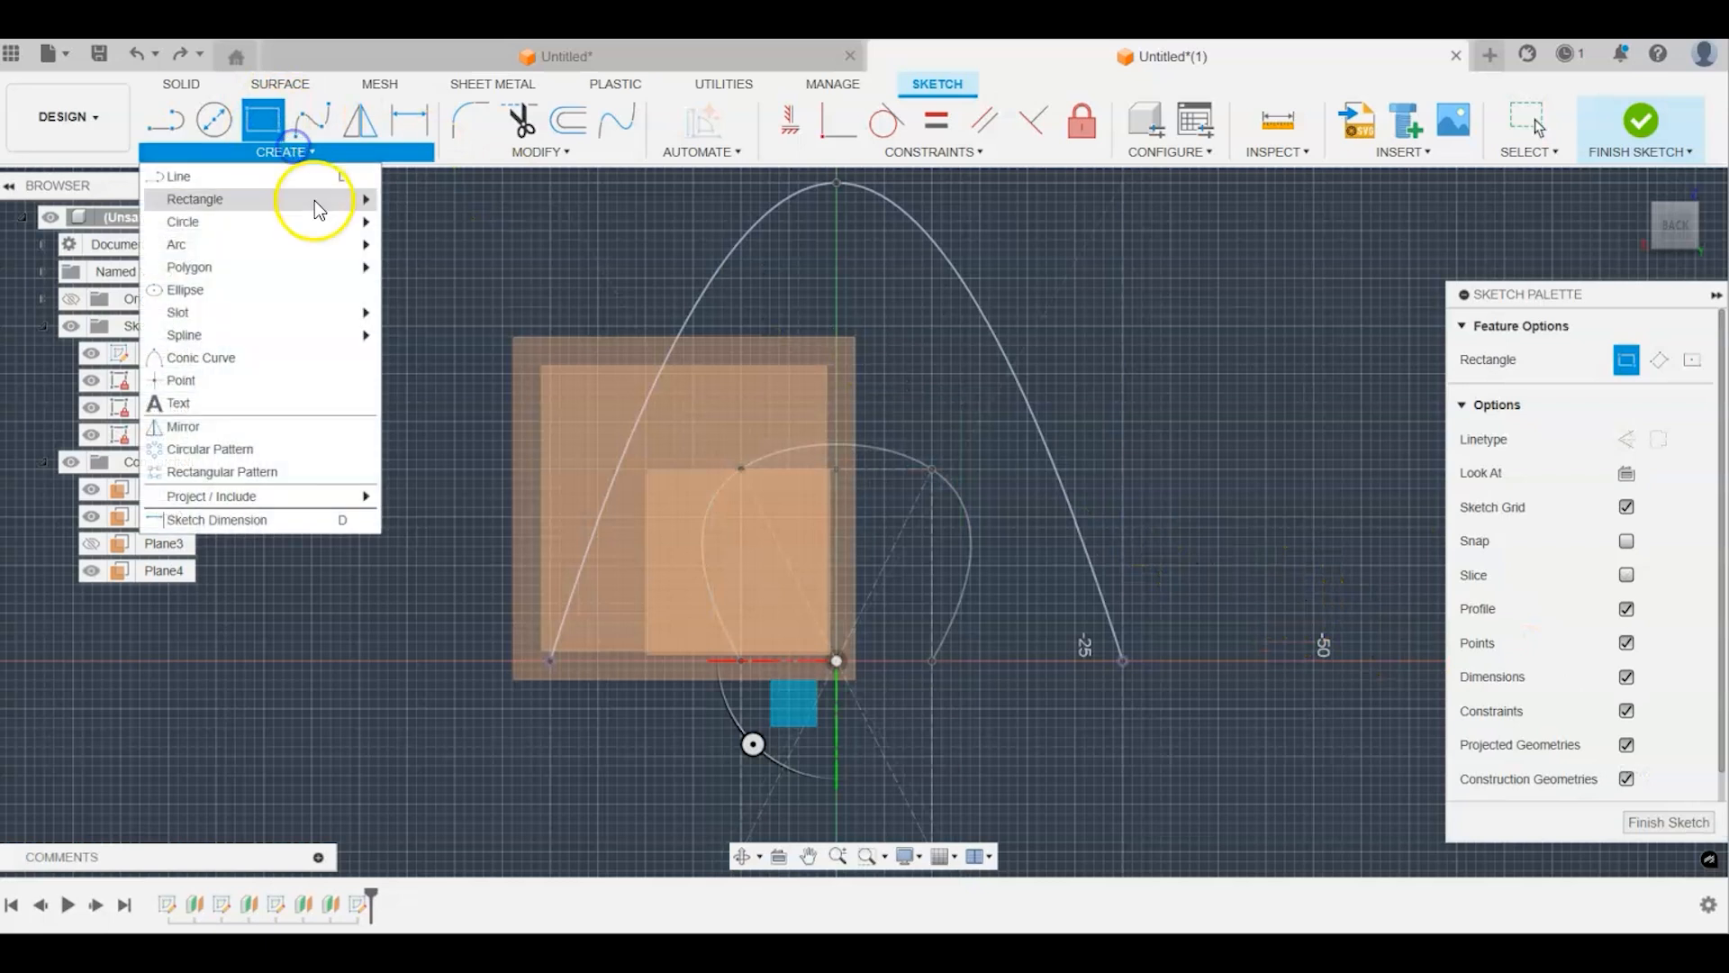
mouse_move(315, 201)
click(427, 248)
click(1626, 439)
click(837, 660)
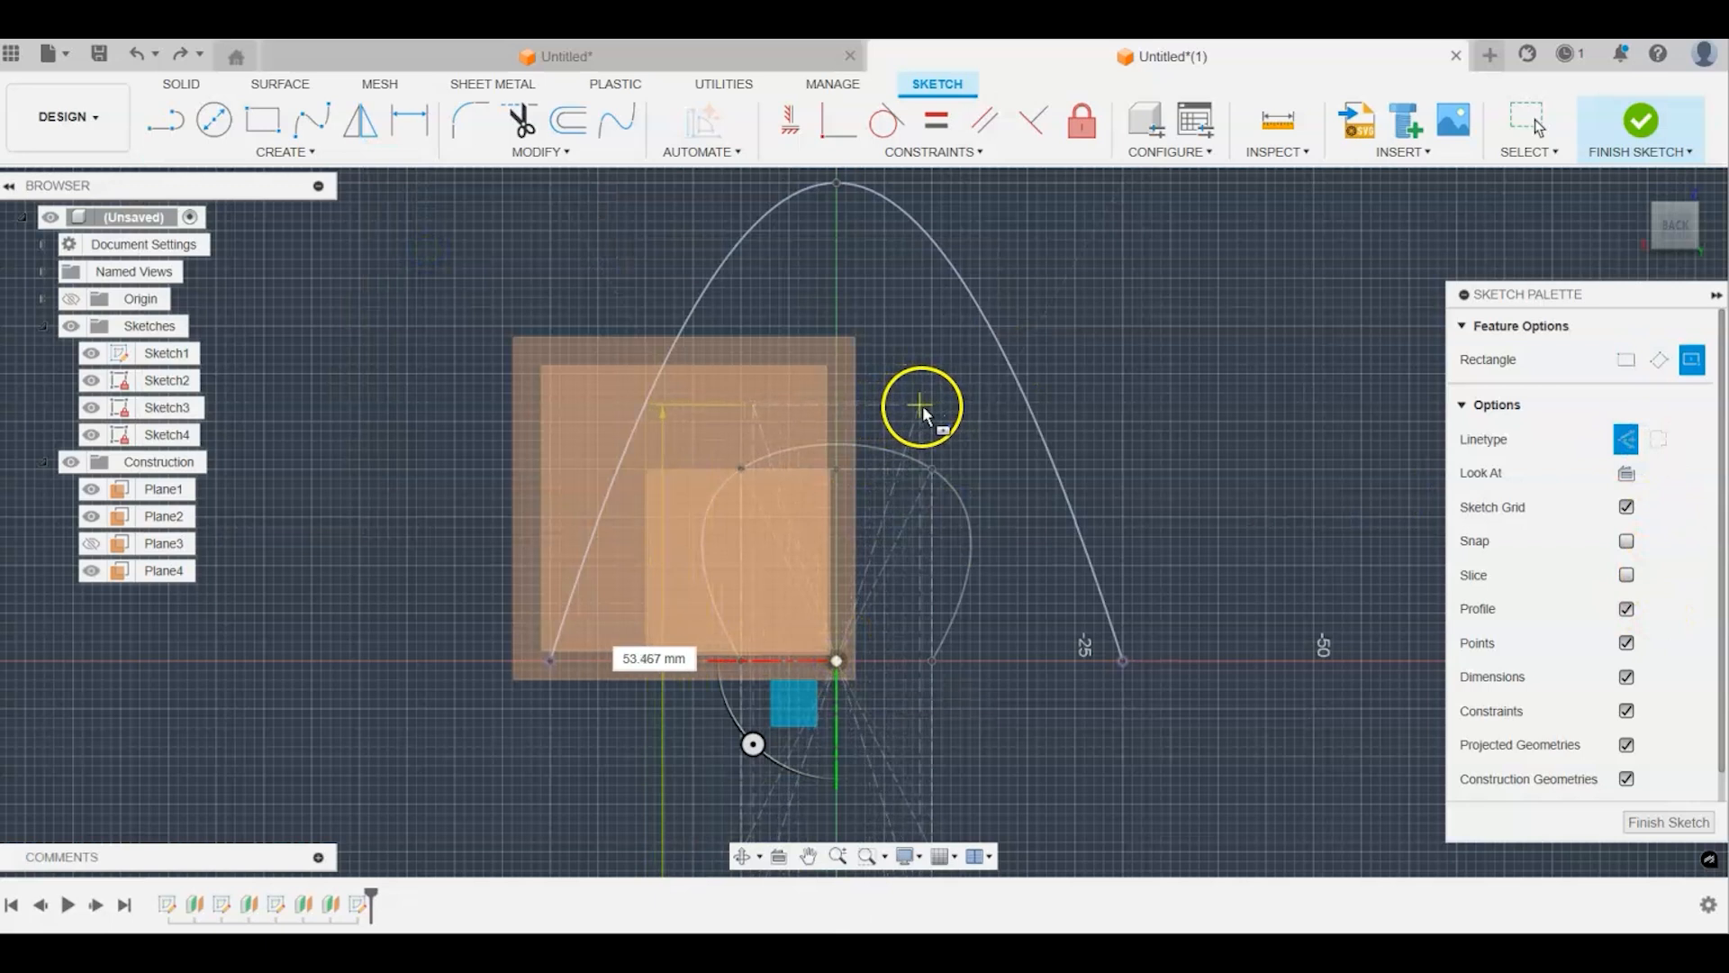
click(989, 405)
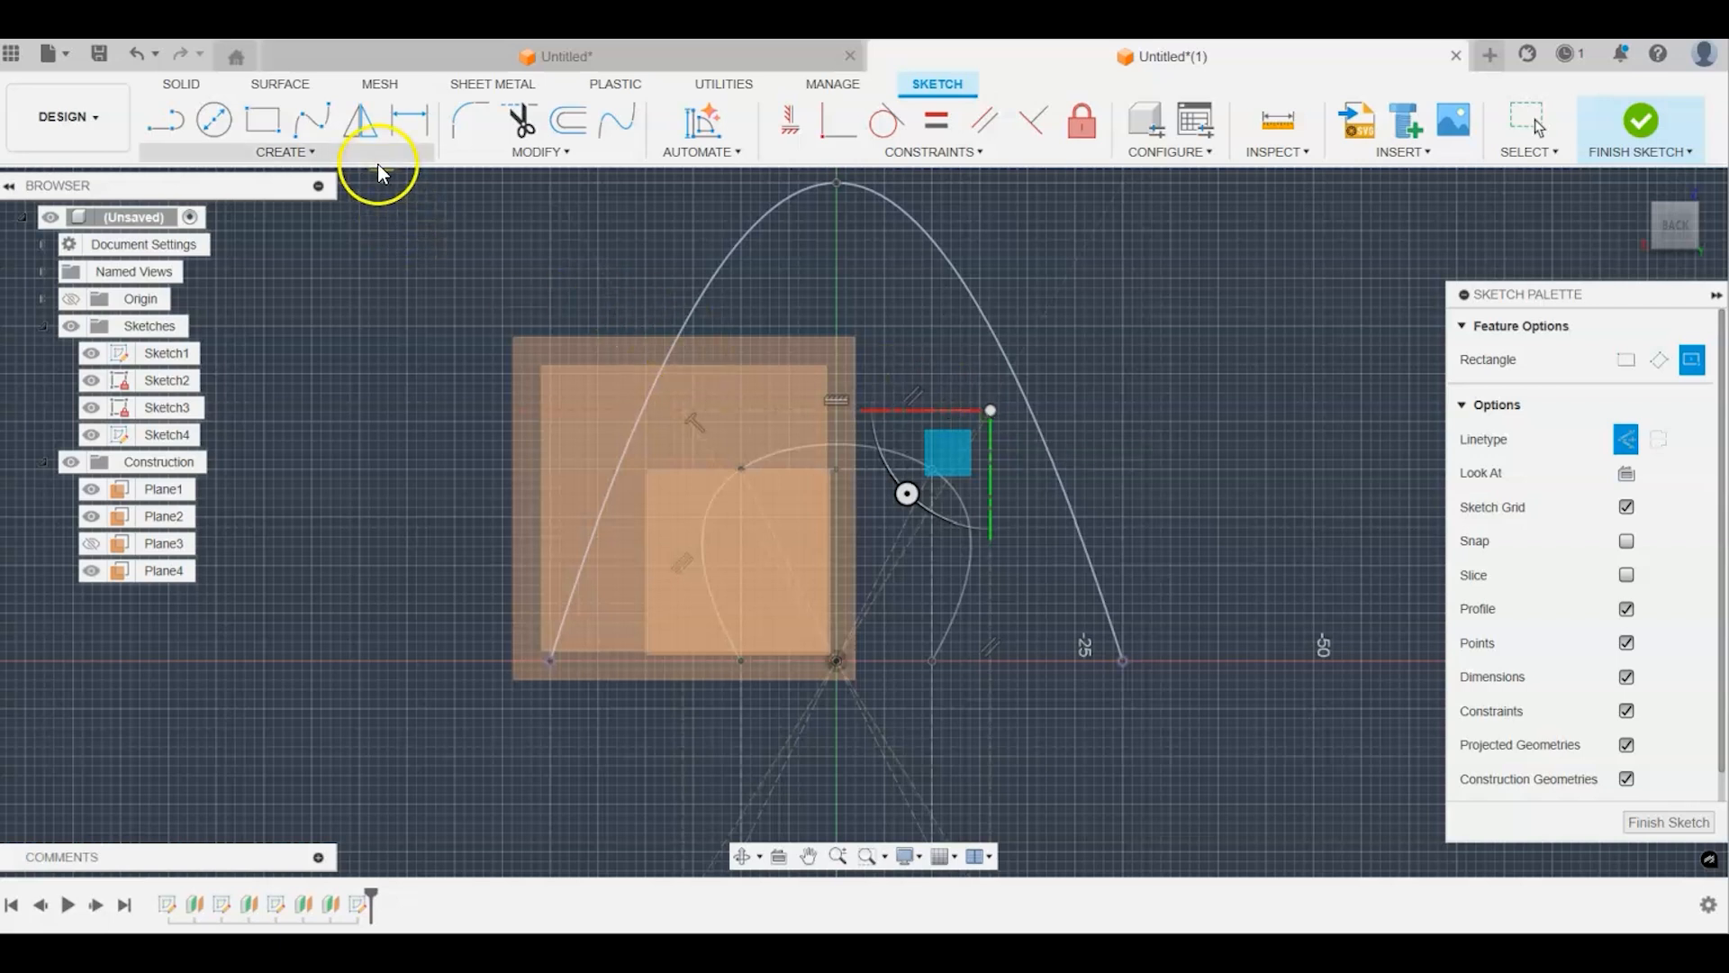
Step: Draw a solid fit point spline from one side's midpoint through both upper corners of the construction rectangle to the opposite side's midpoint
click(312, 120)
click(740, 526)
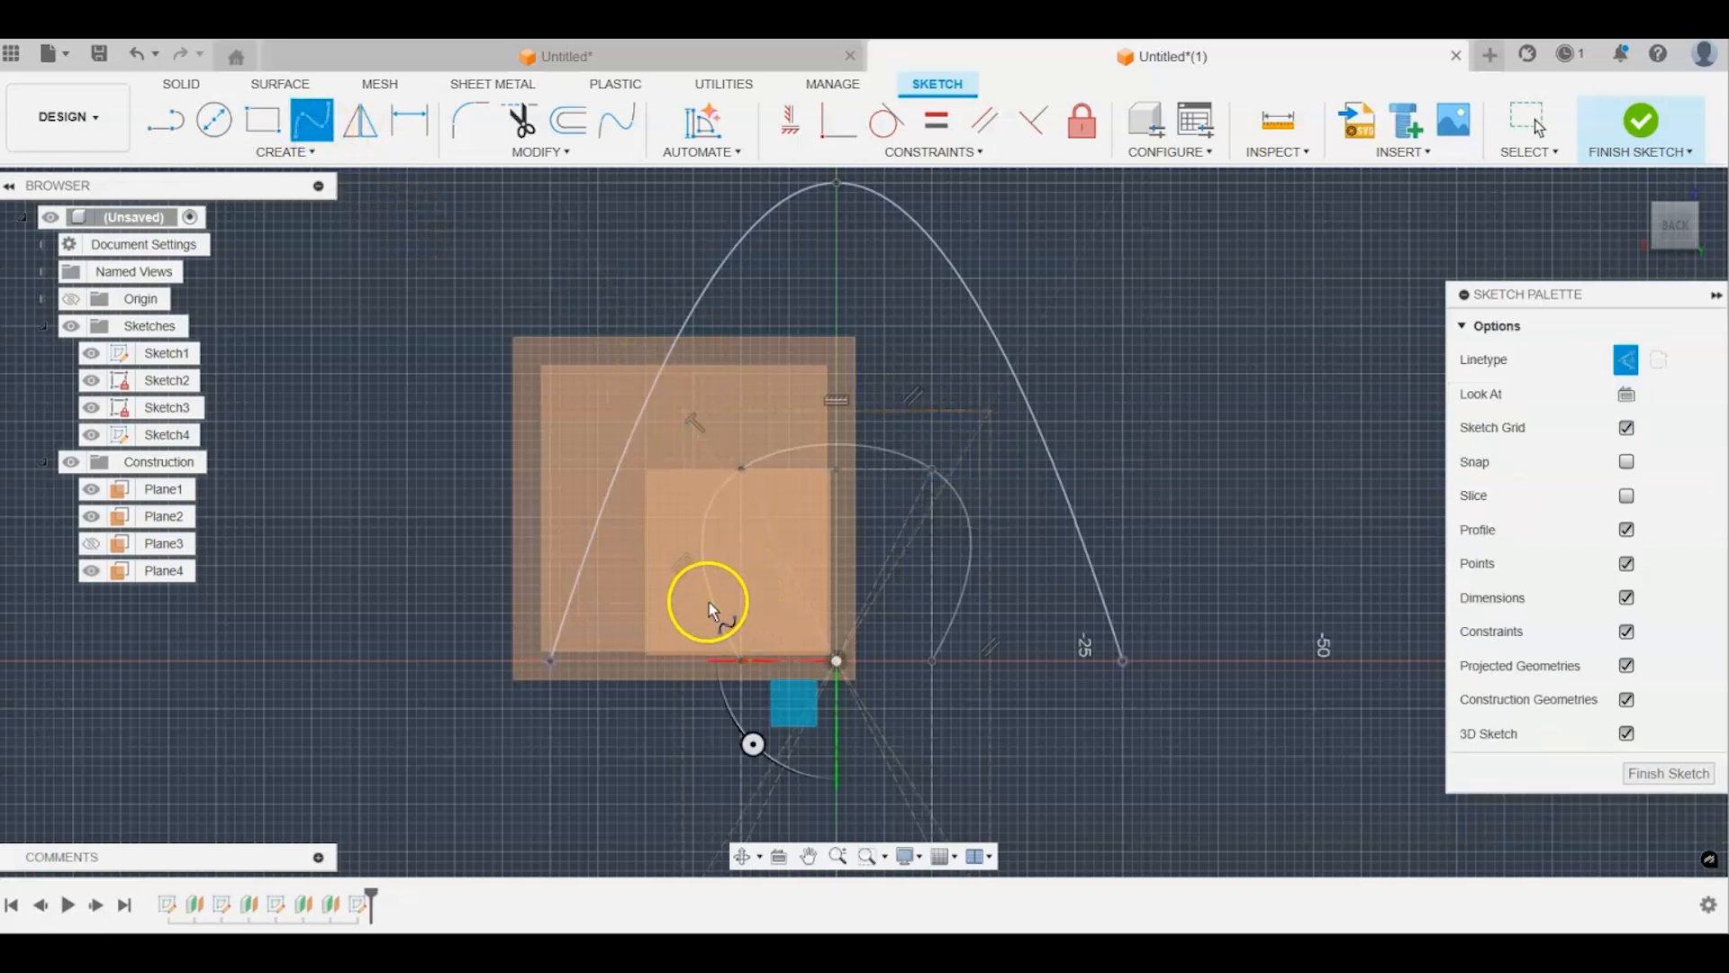
scroll(696, 649, up, 3)
click(680, 669)
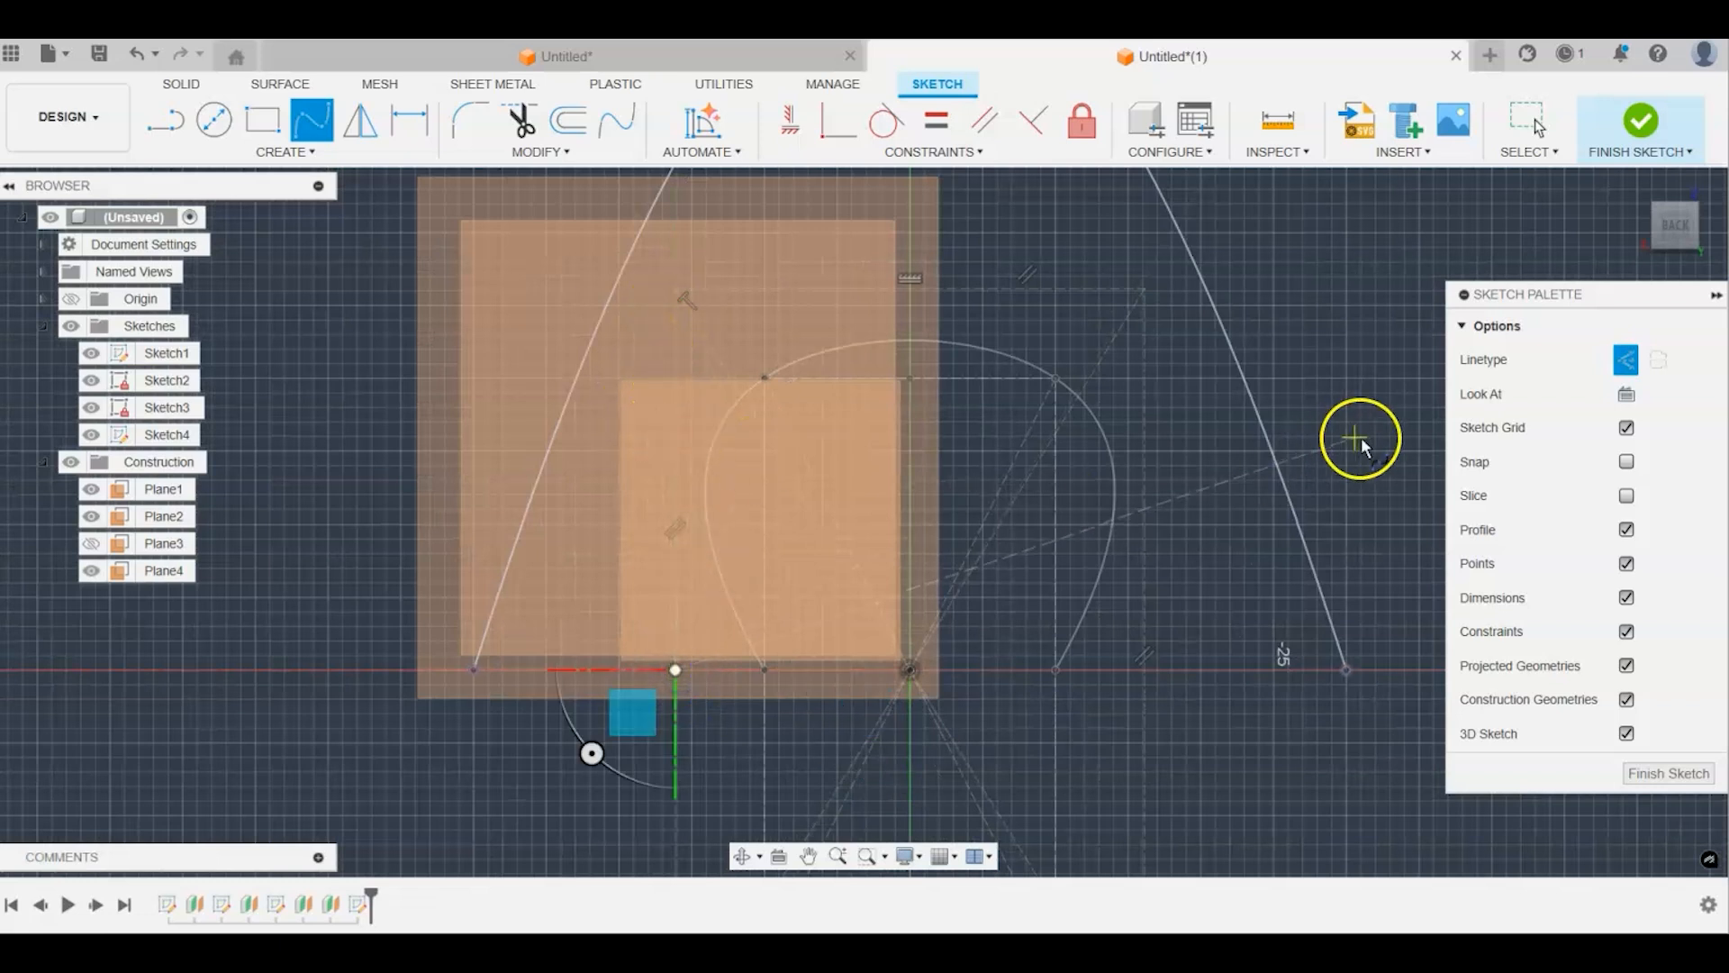
click(1626, 359)
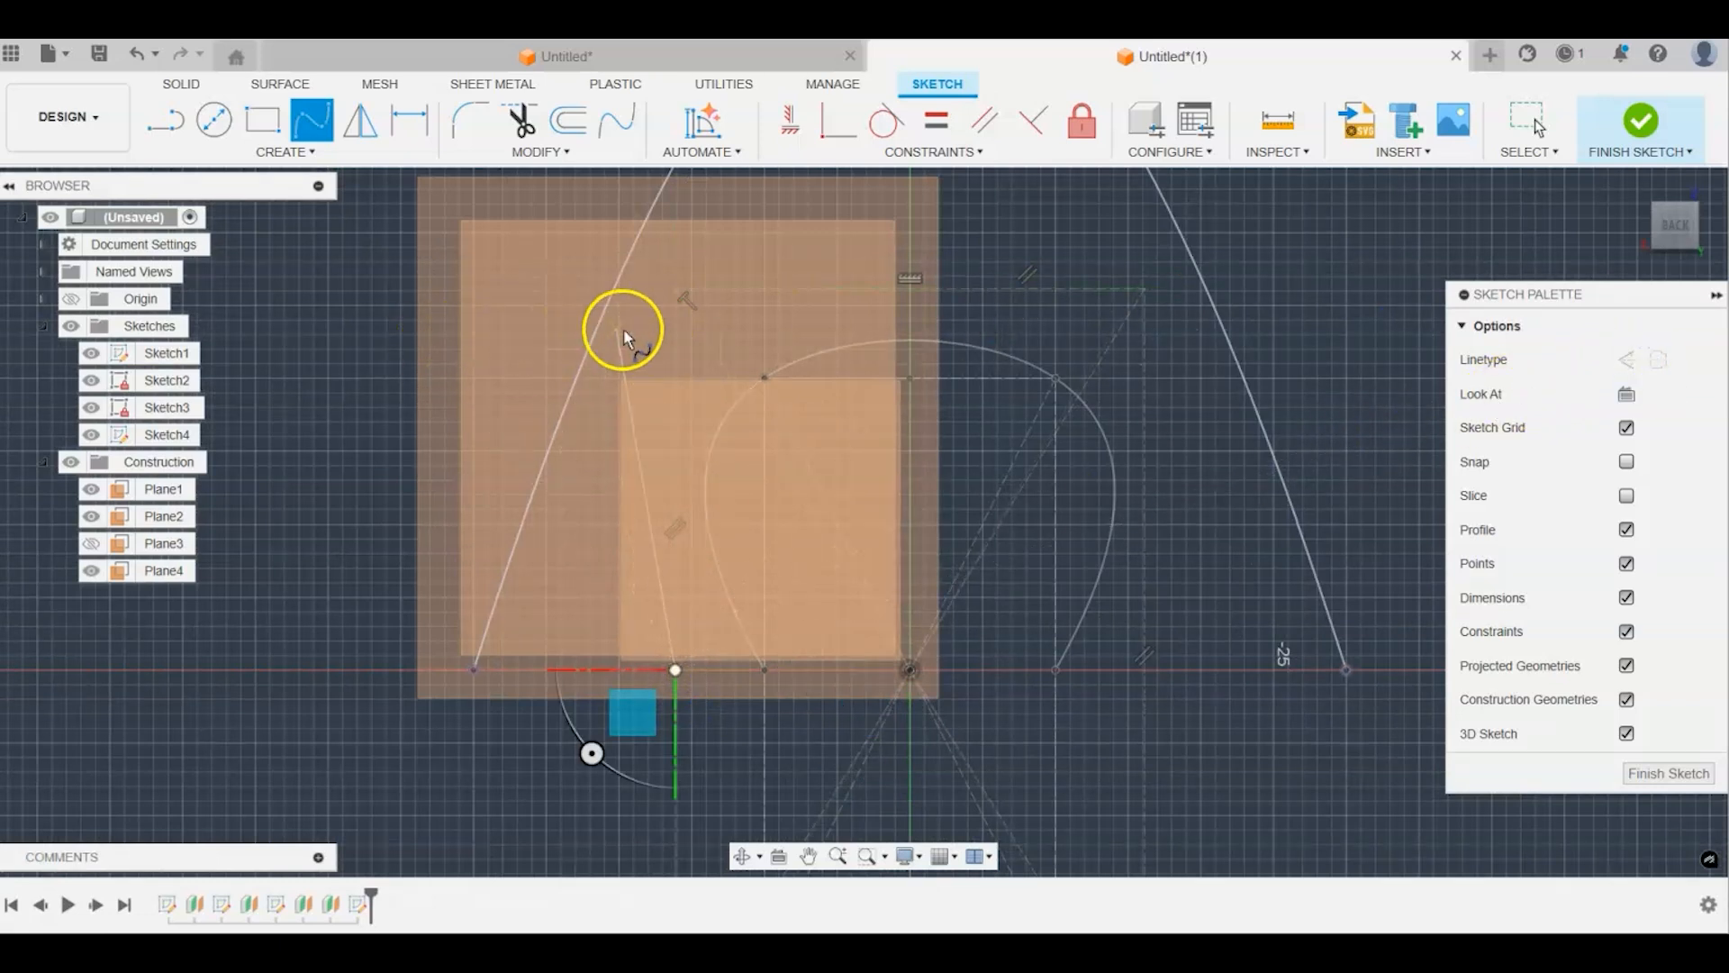
click(680, 289)
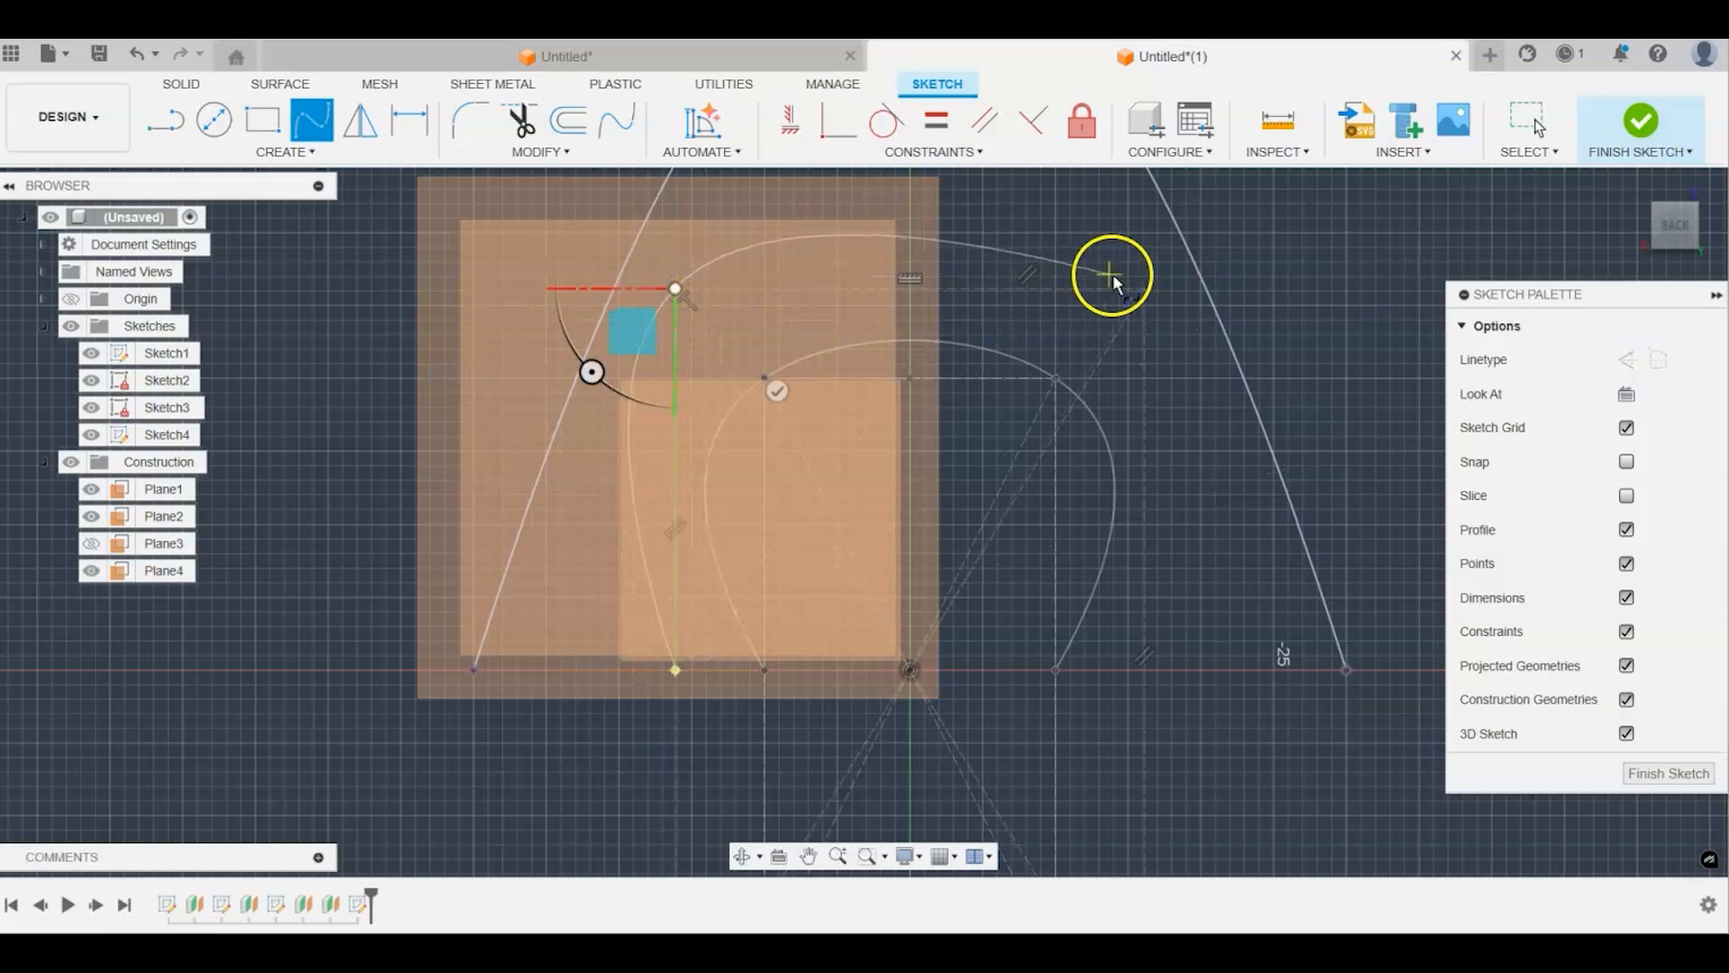
click(1142, 288)
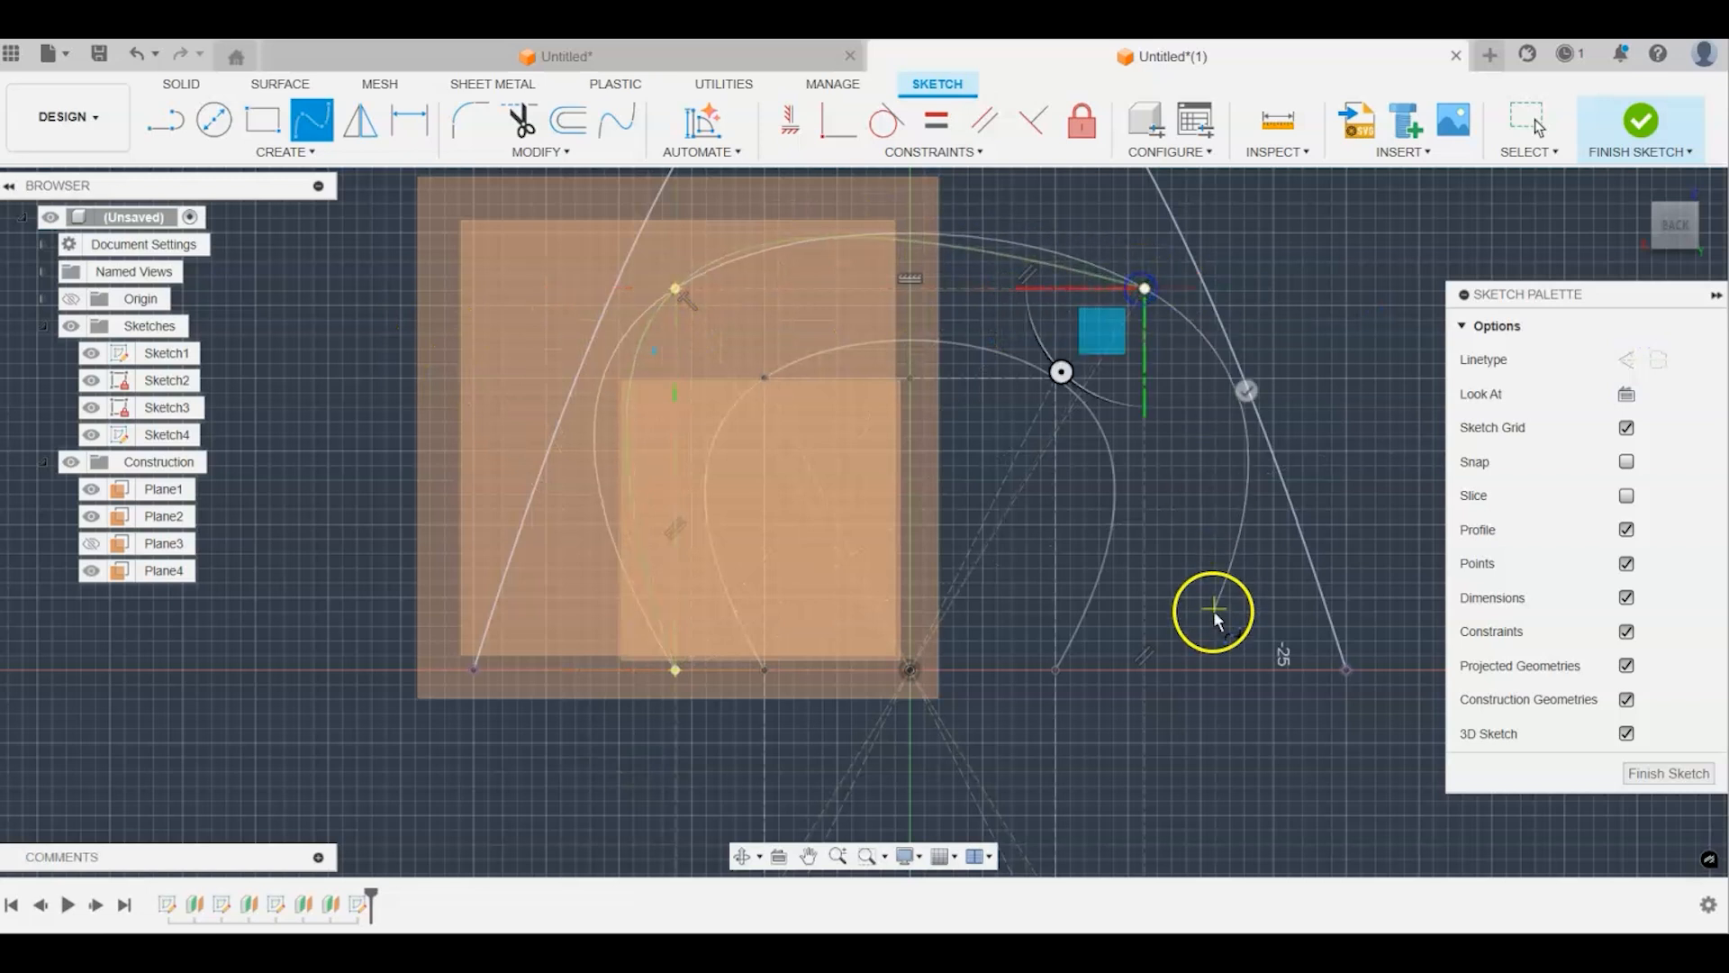
click(1145, 670)
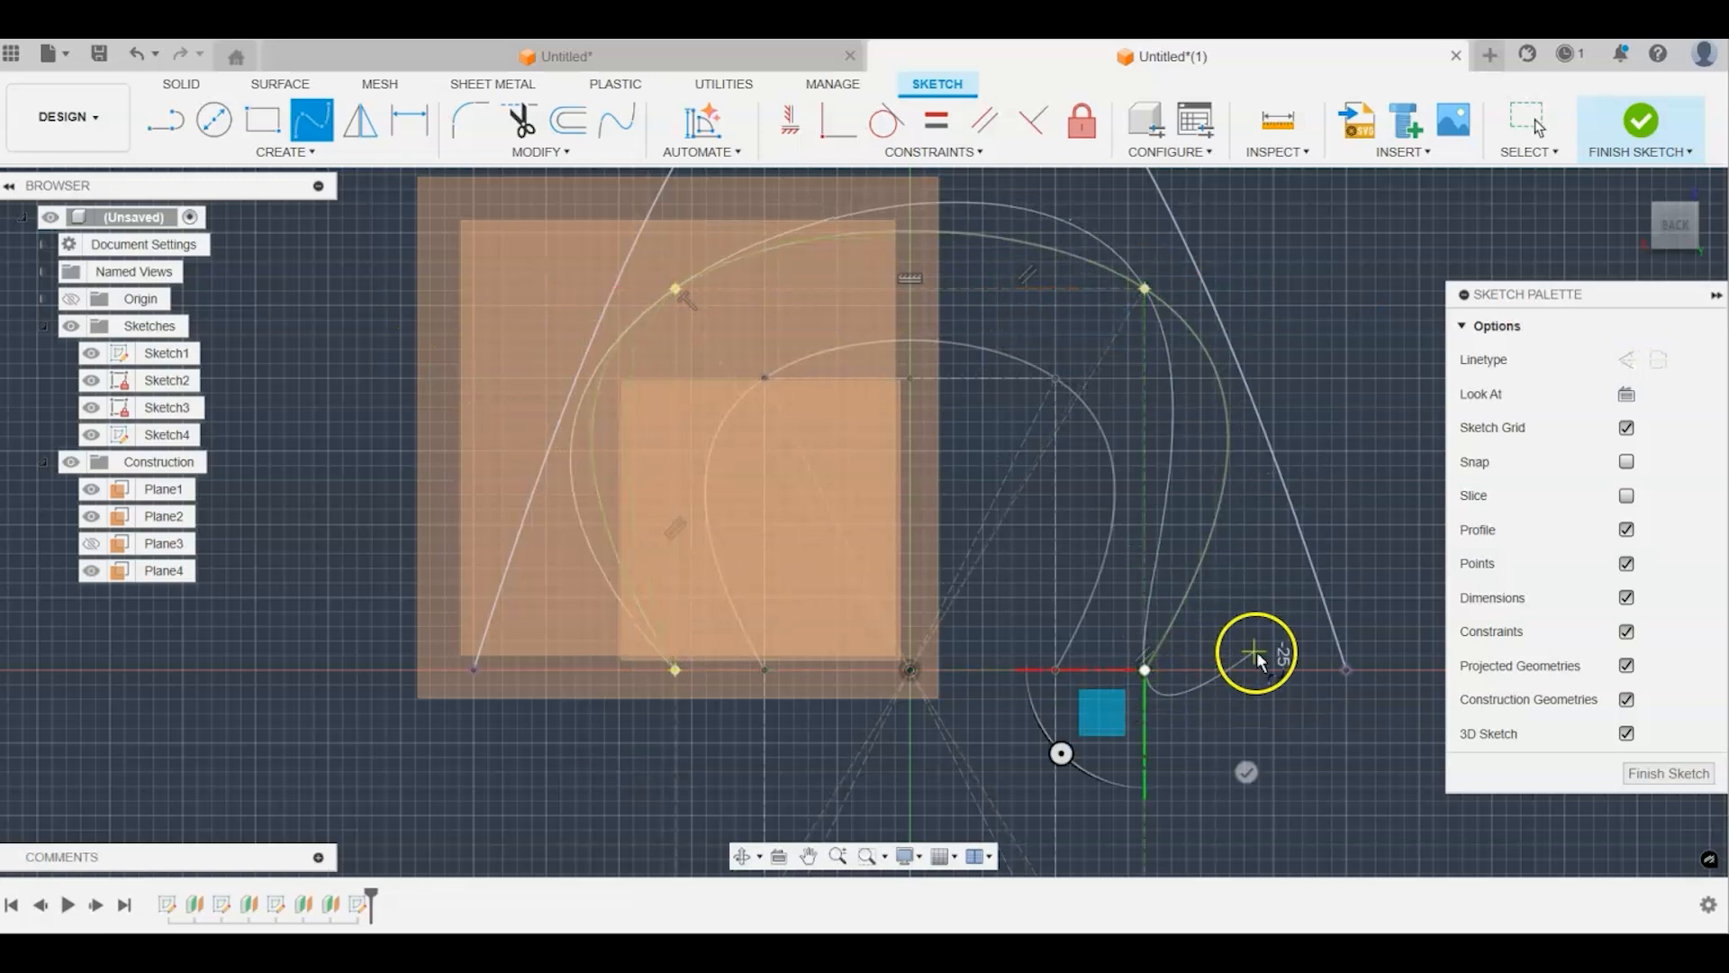
click(1243, 771)
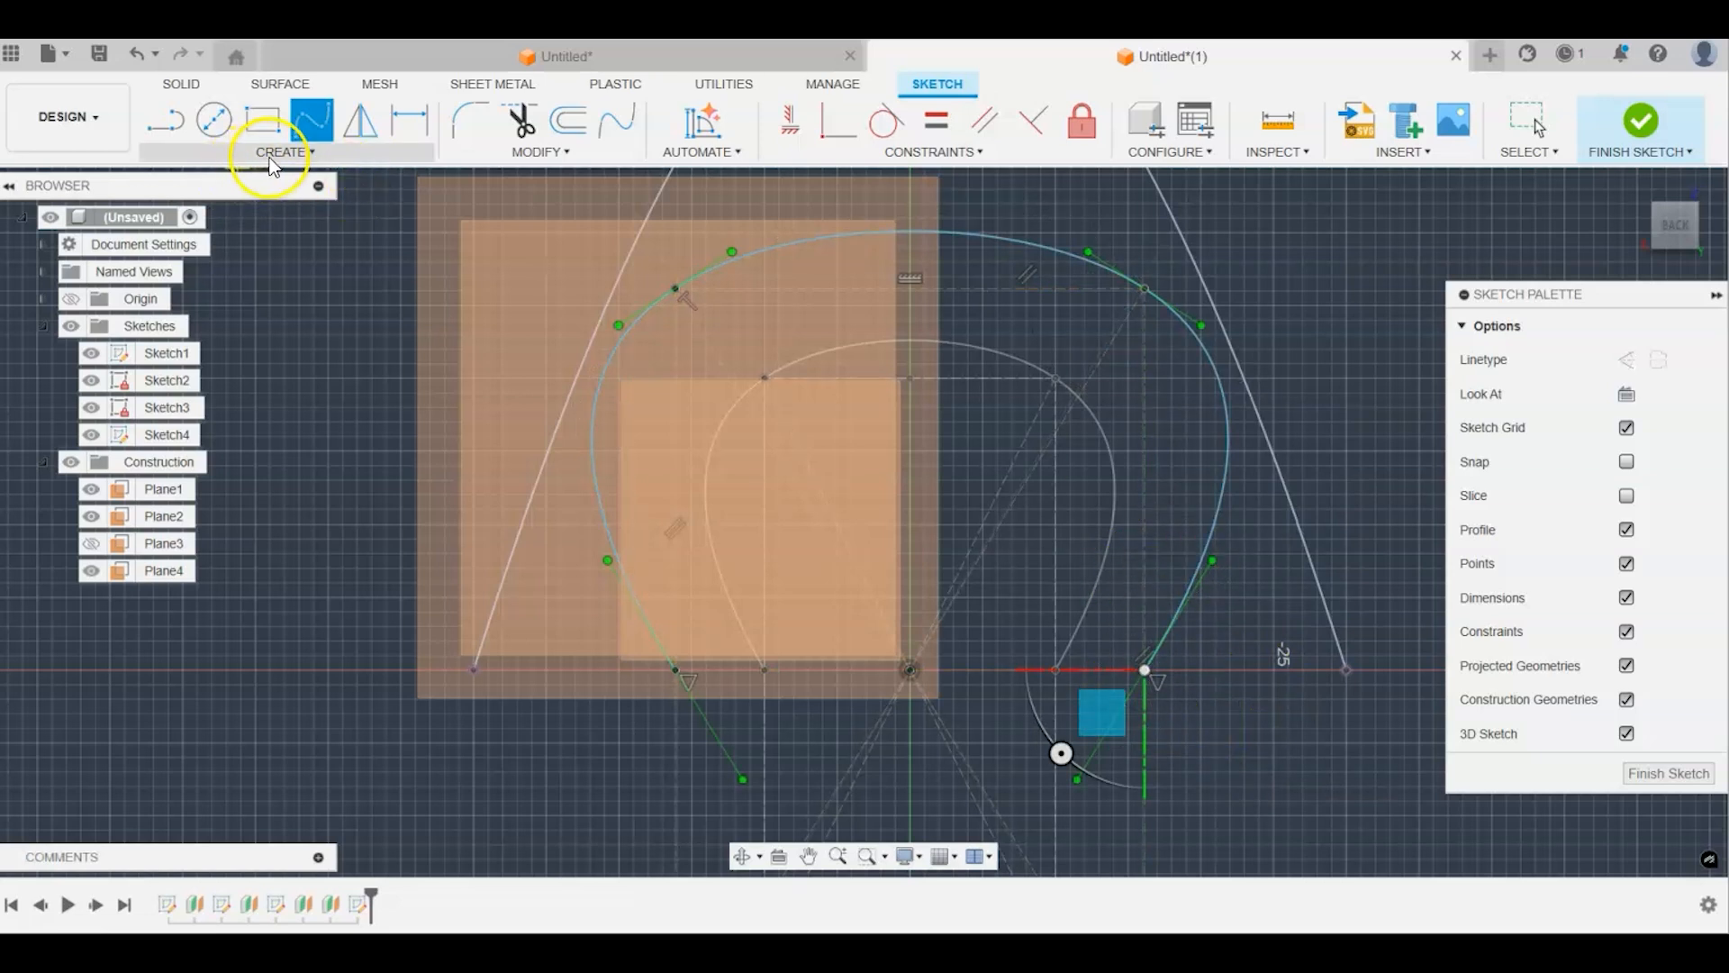
Step: Draw a horizontal construction line across the full width of the spline profile, about 14 mm above the origin
click(185, 127)
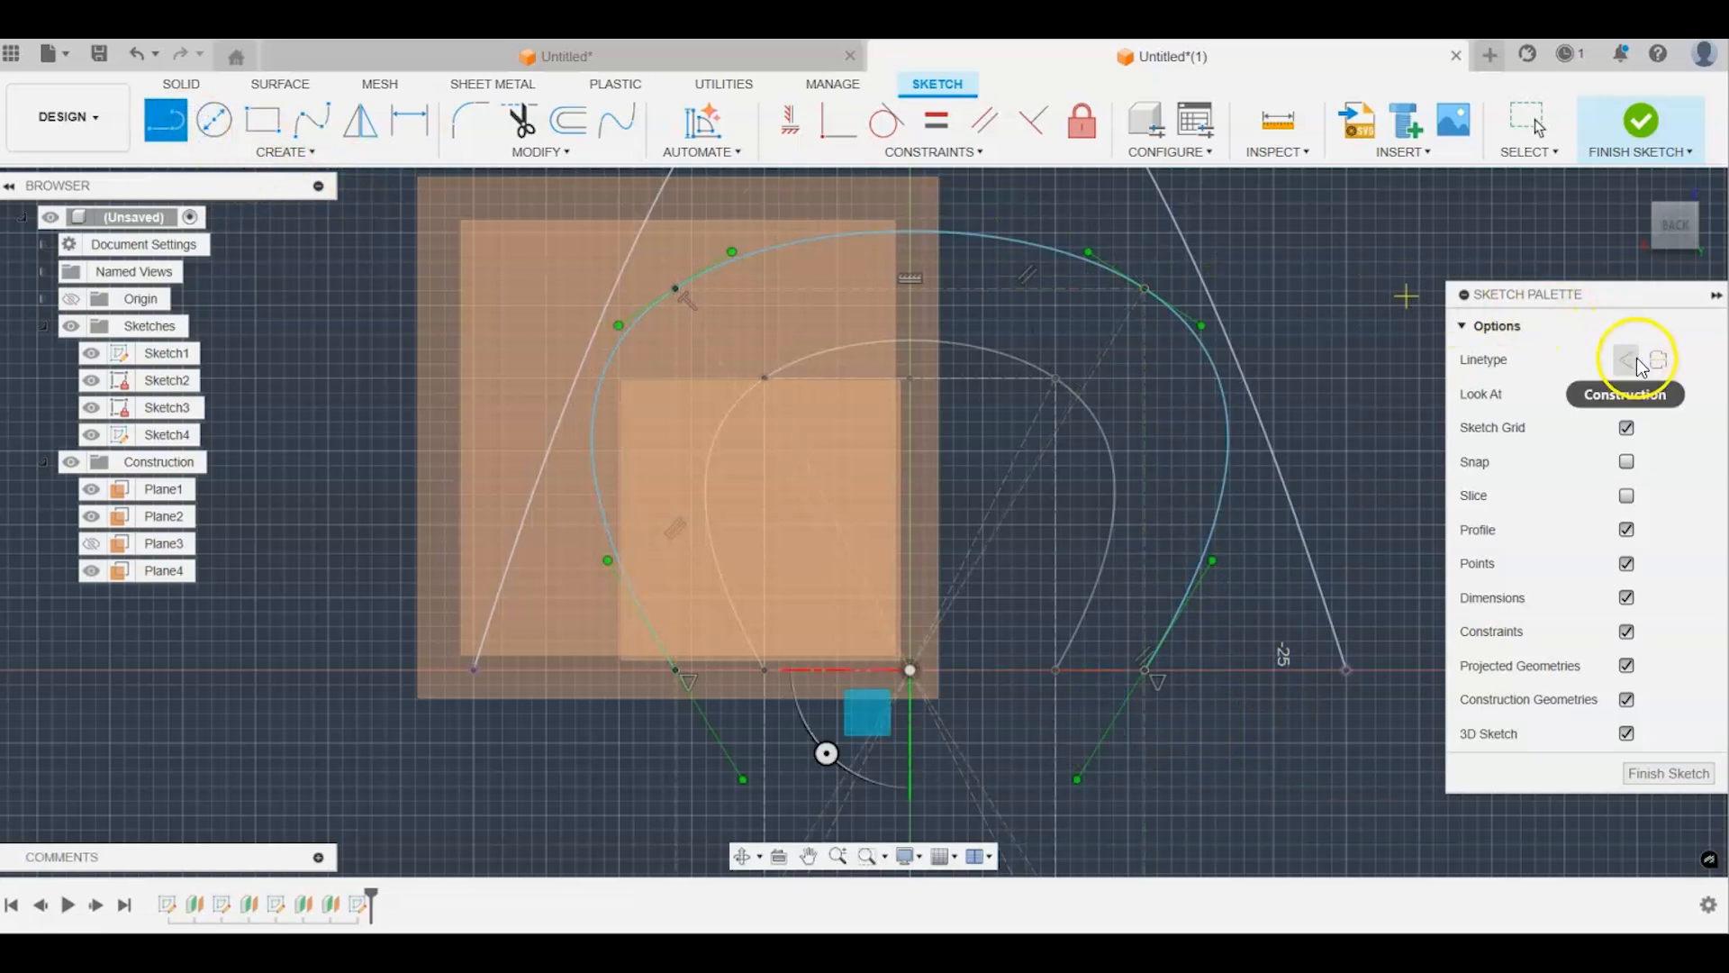
click(392, 465)
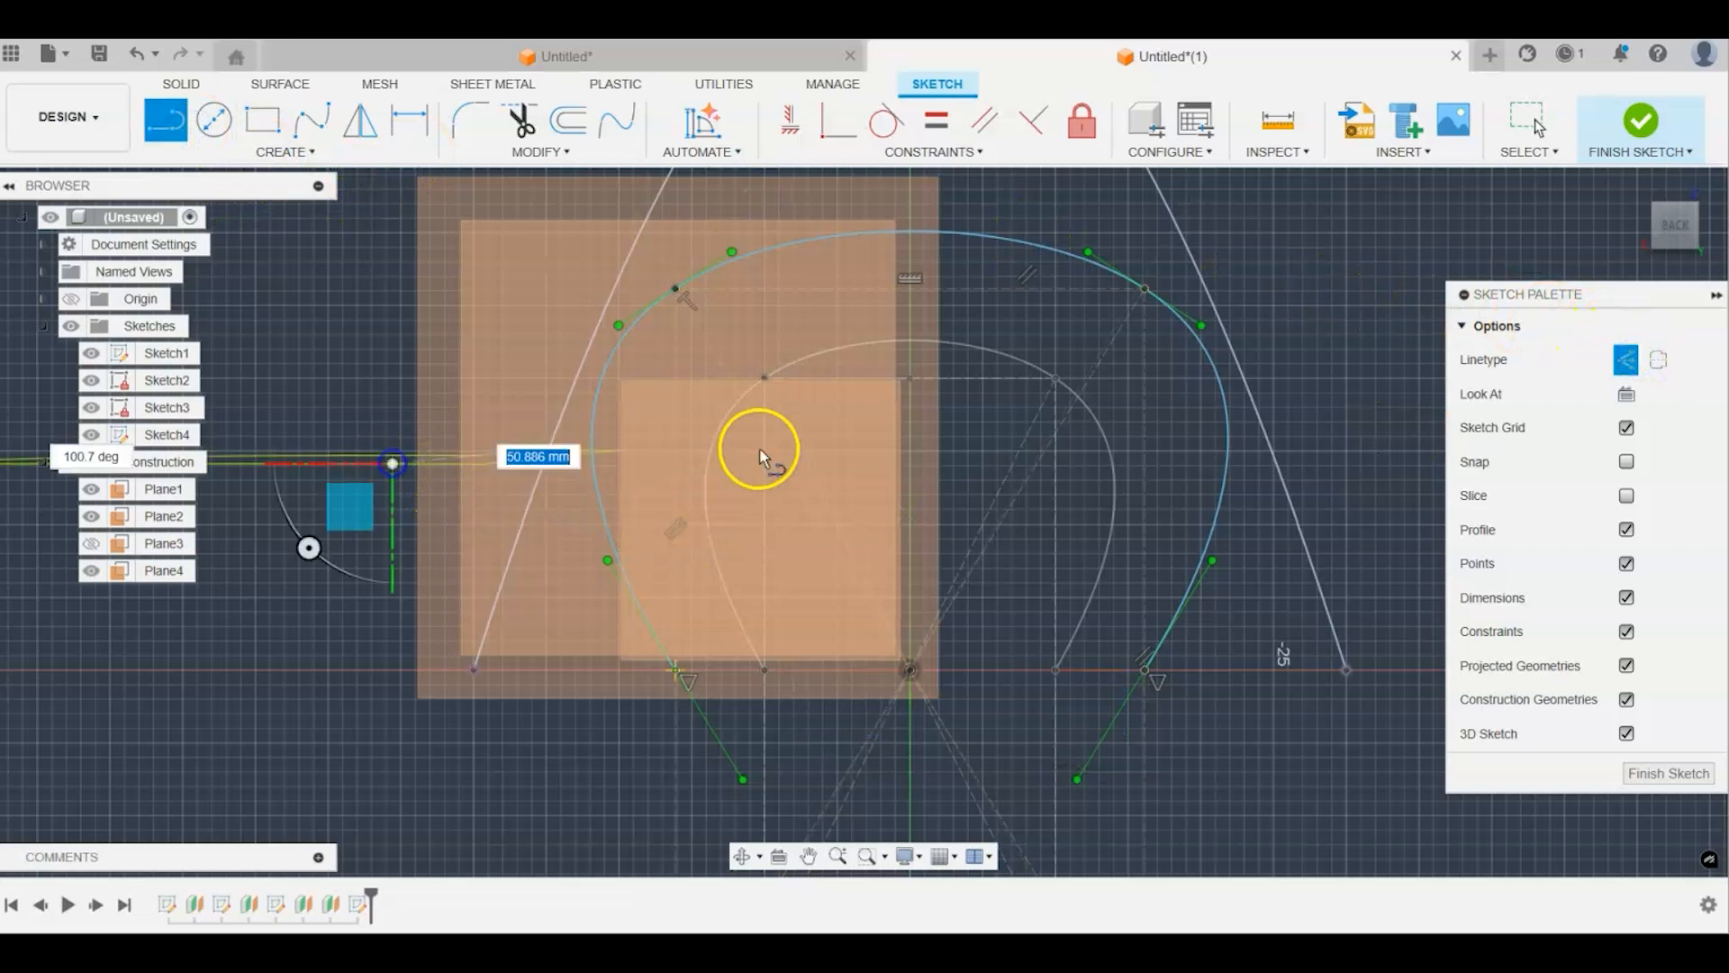
click(1364, 465)
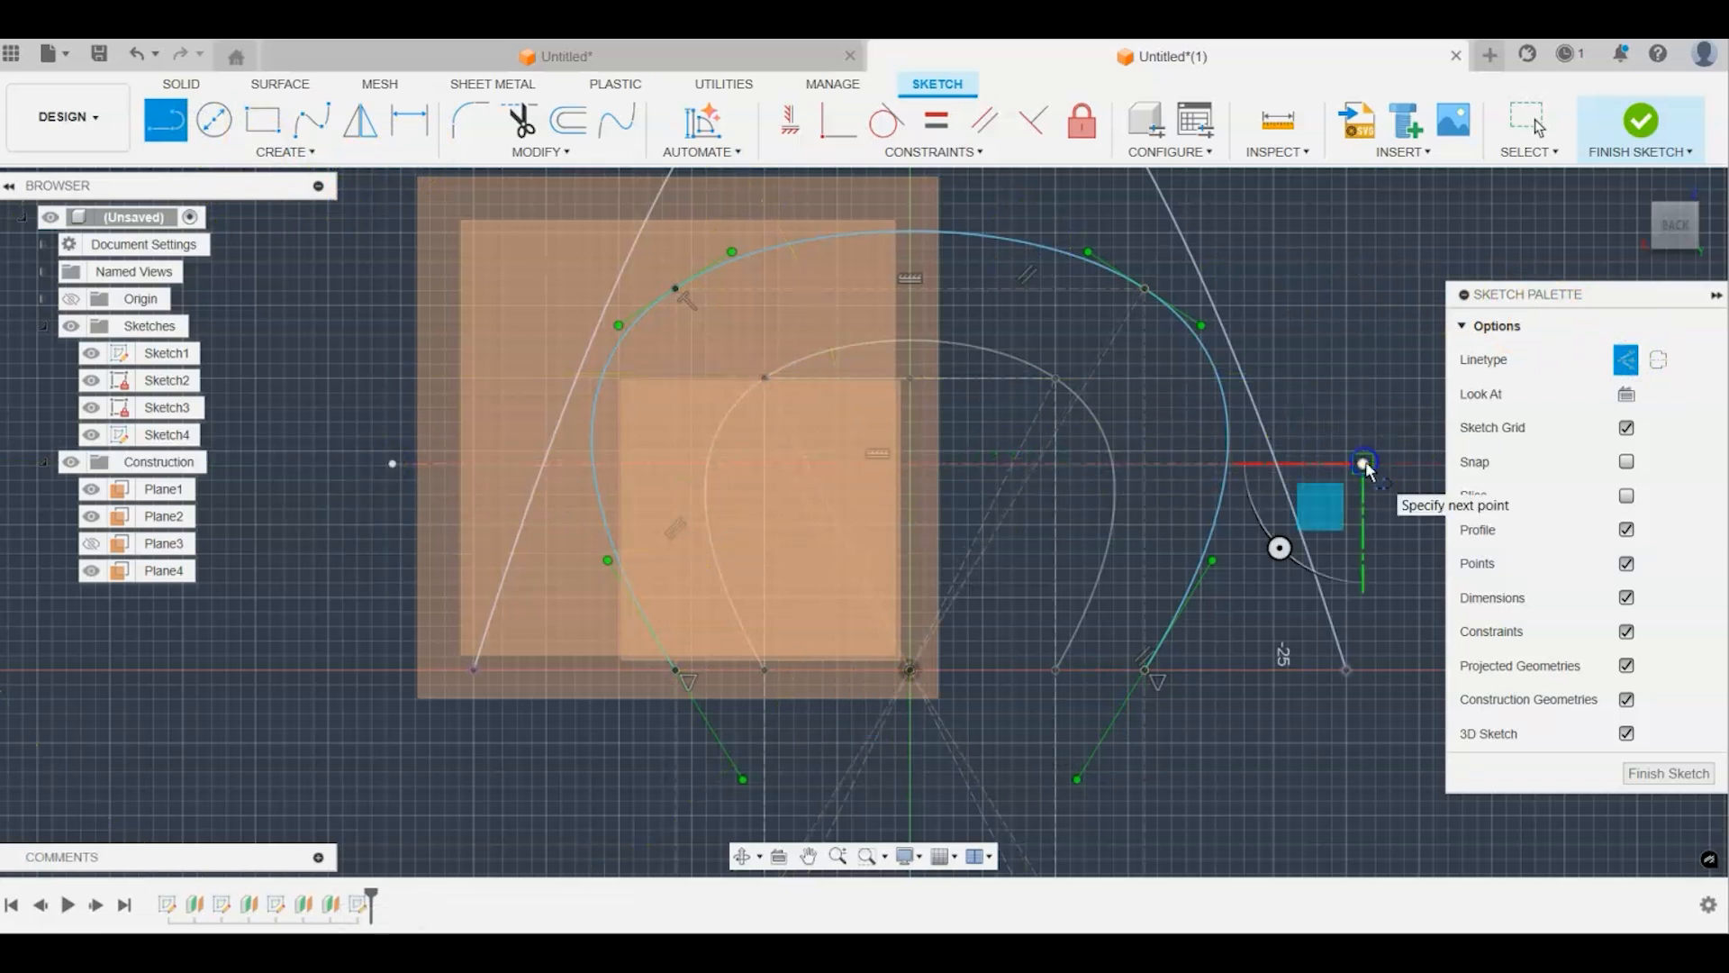
right_click(1326, 578)
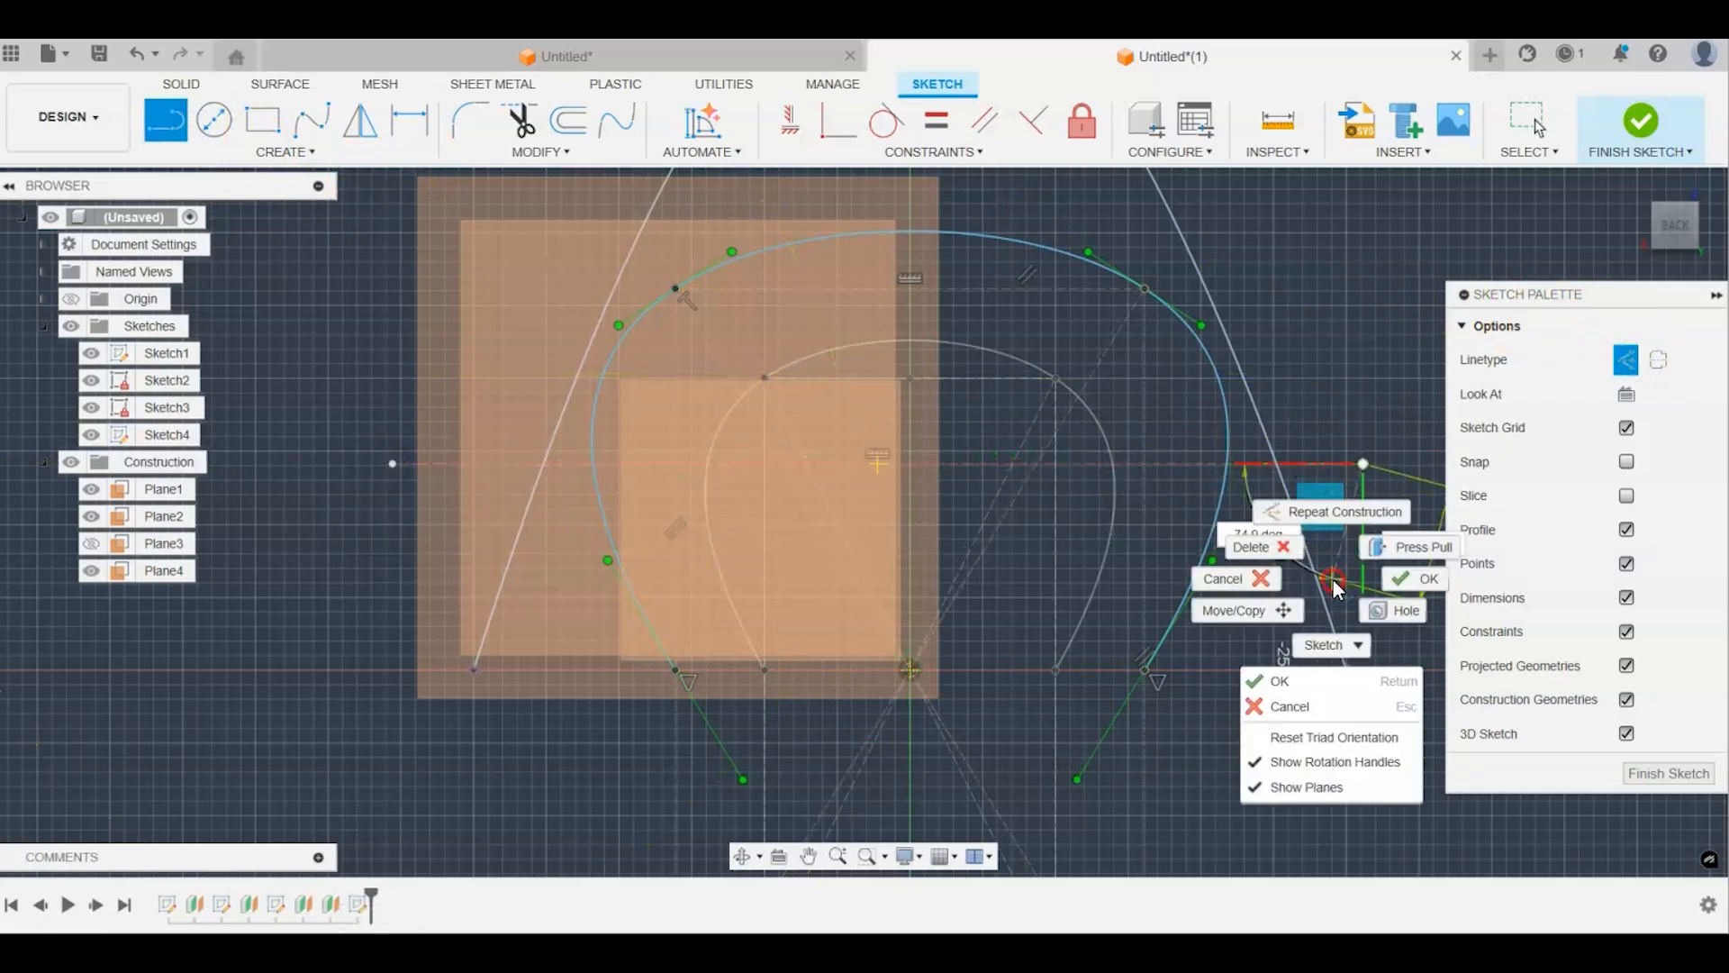
click(1391, 579)
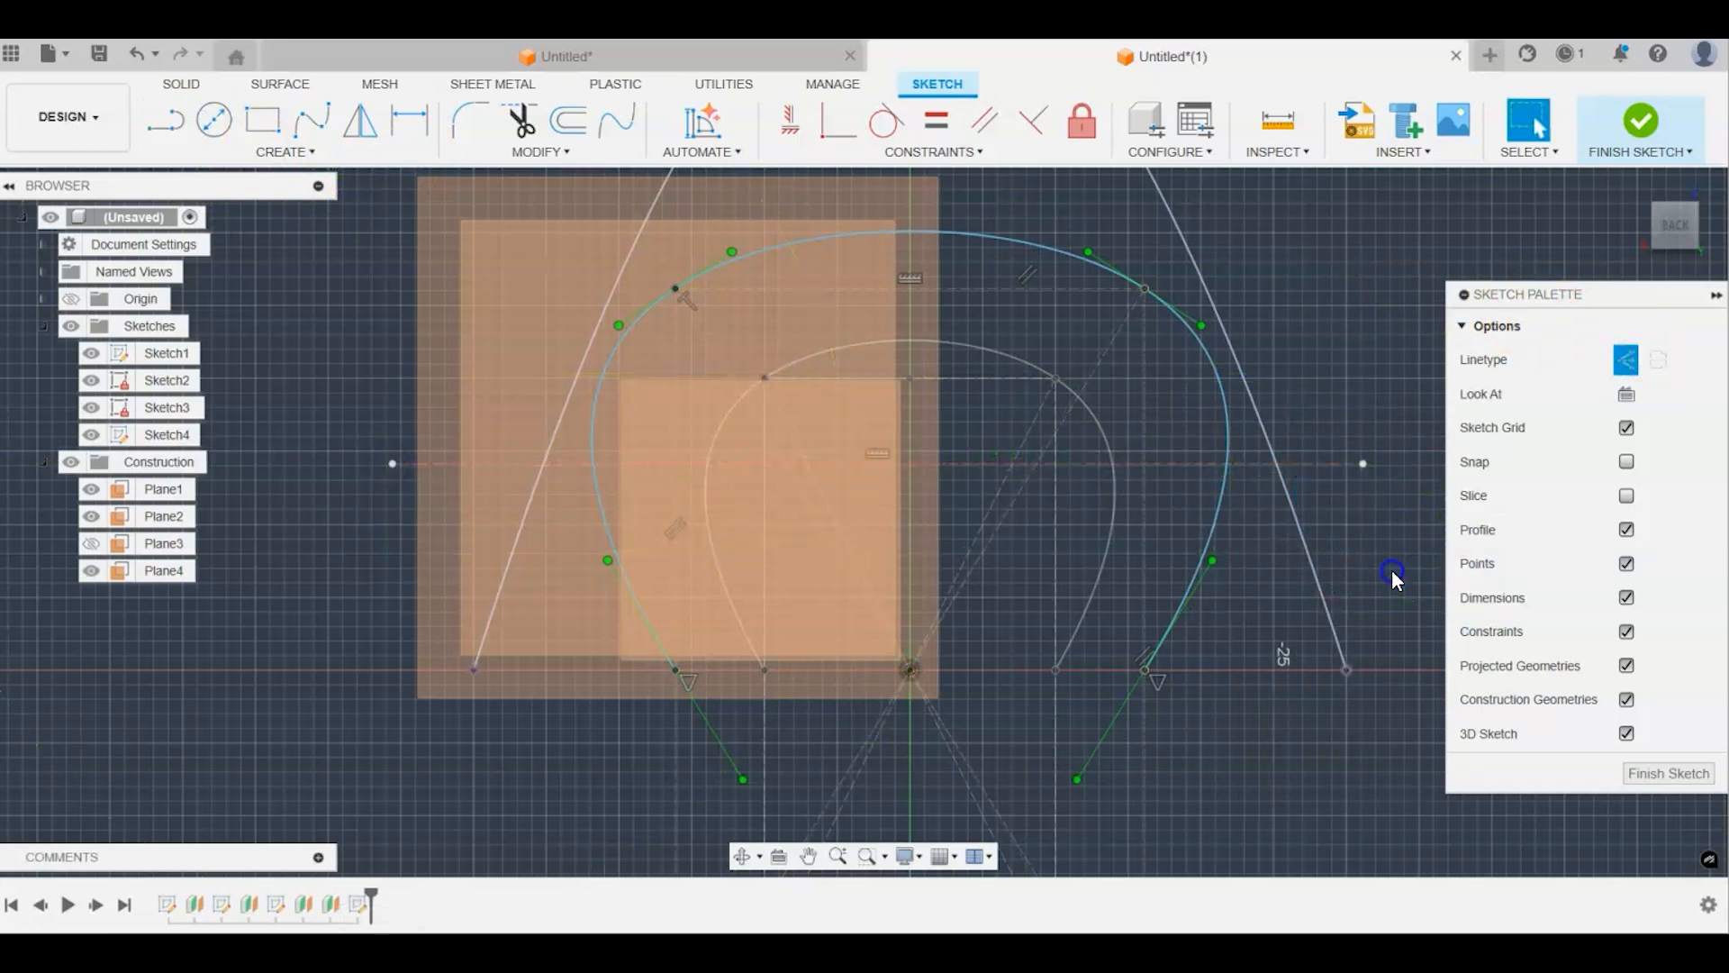
Step: Widen the spline and its construction rectangle to about 18 mm either side of the centre
click(1151, 667)
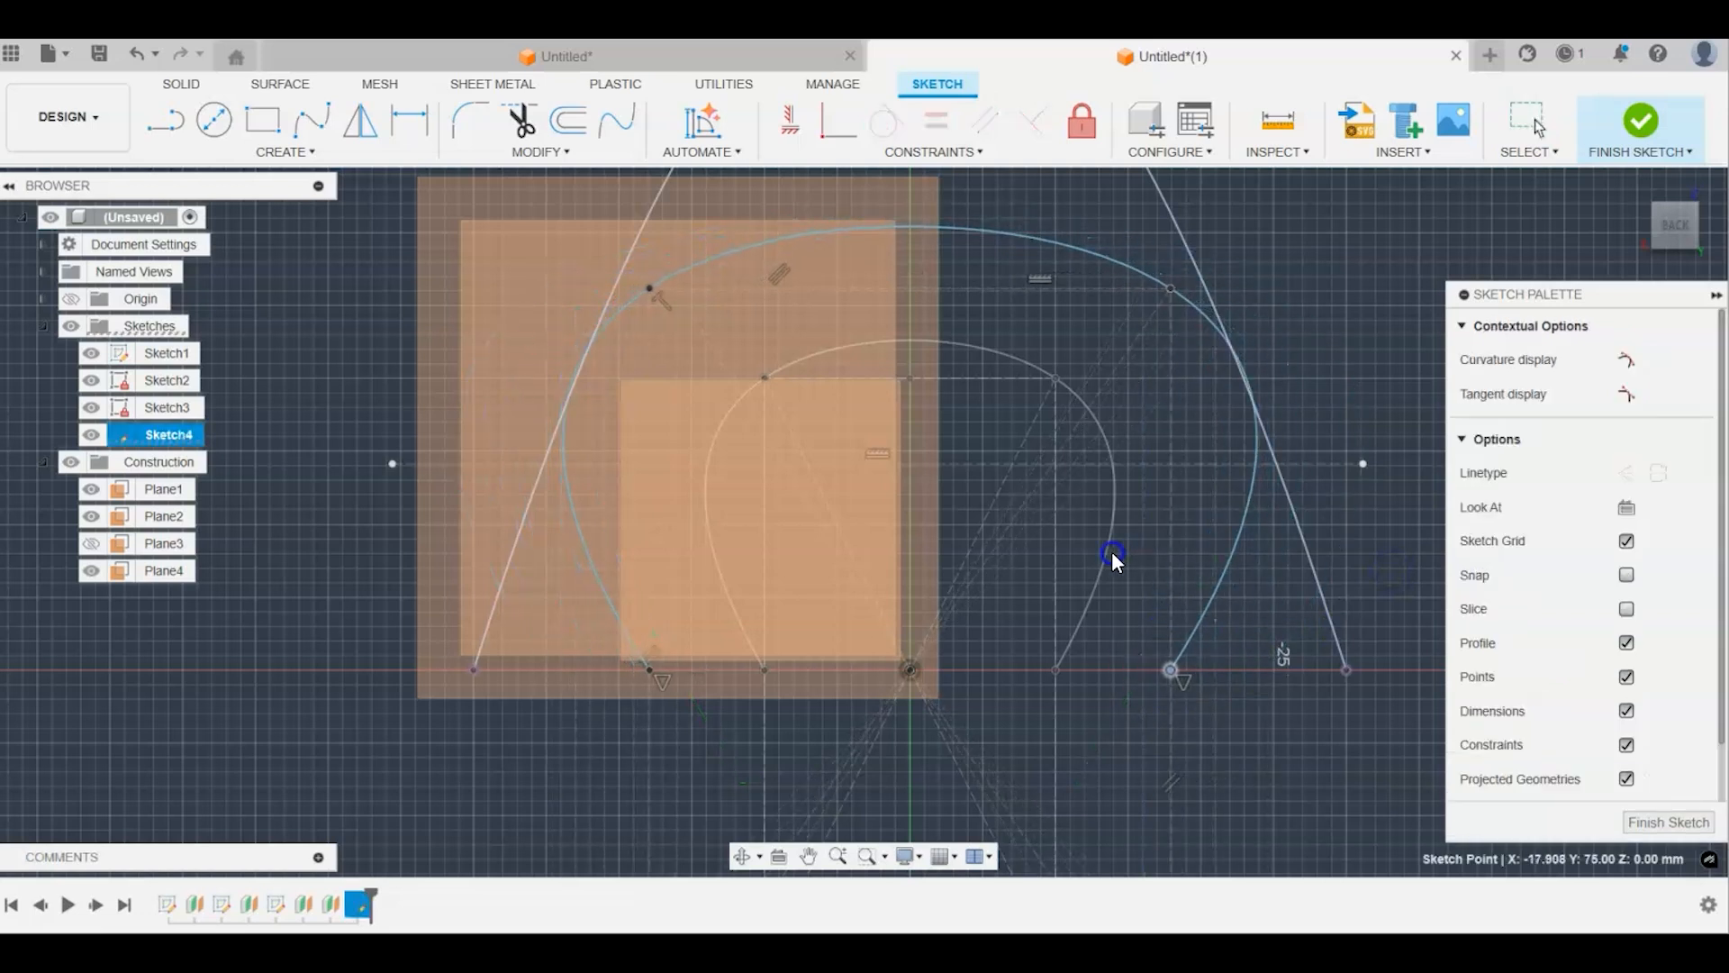
click(1176, 671)
Step: Delete the midpoint constraint at the spline's negative-X end and raise that endpoint onto the horizontal construction line
click(1185, 679)
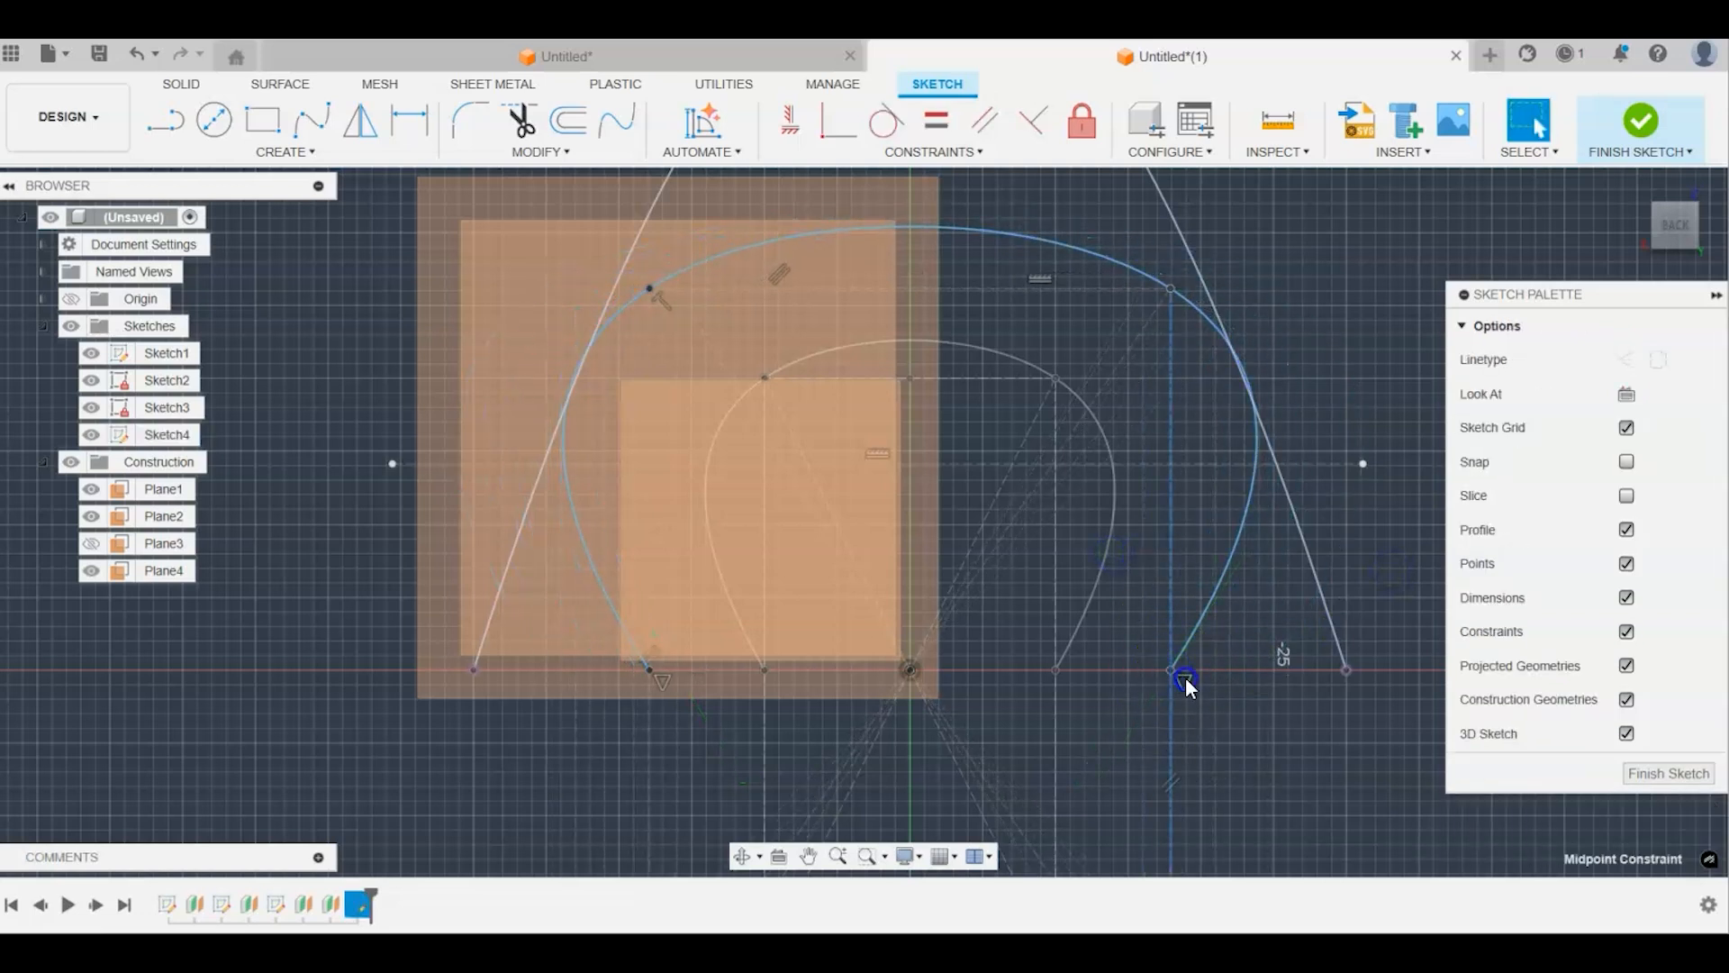
right_click(1185, 677)
click(1169, 635)
mouse_move(1171, 668)
mouse_down()
mouse_move(1187, 565)
mouse_move(1170, 465)
mouse_up()
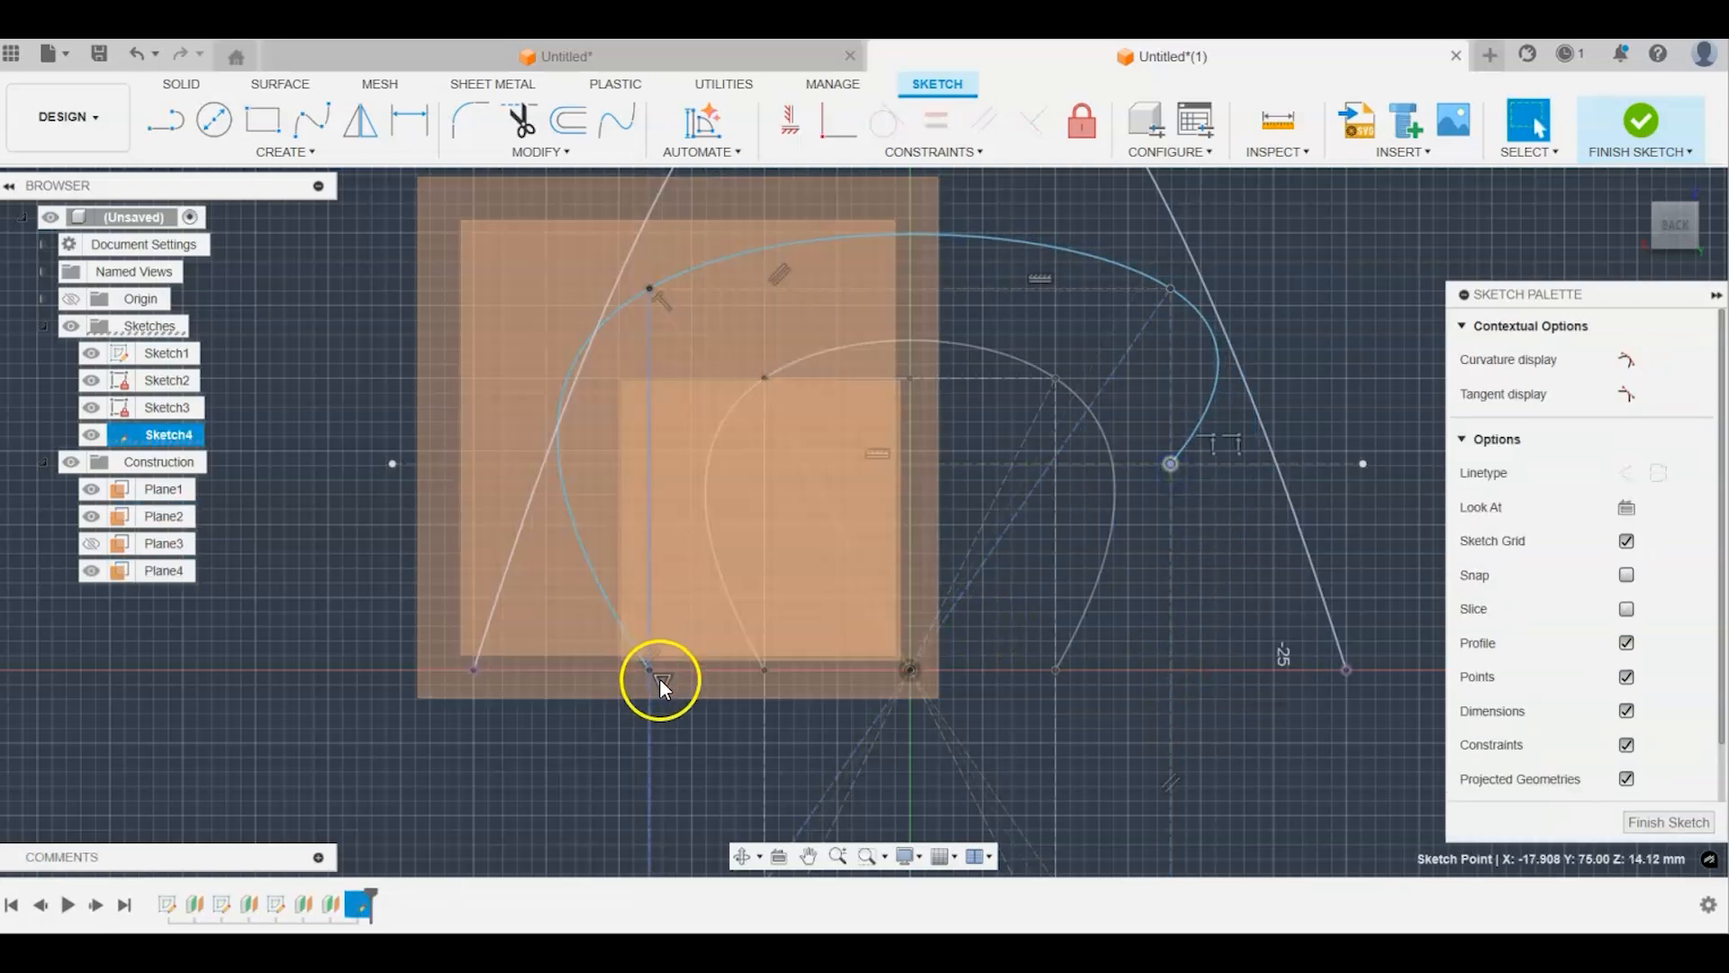
Step: Free the spline's positive-X end from its midpoint constraint, raise it onto the horizontal construction line and finish the sketch
click(666, 682)
right_click(667, 683)
click(627, 645)
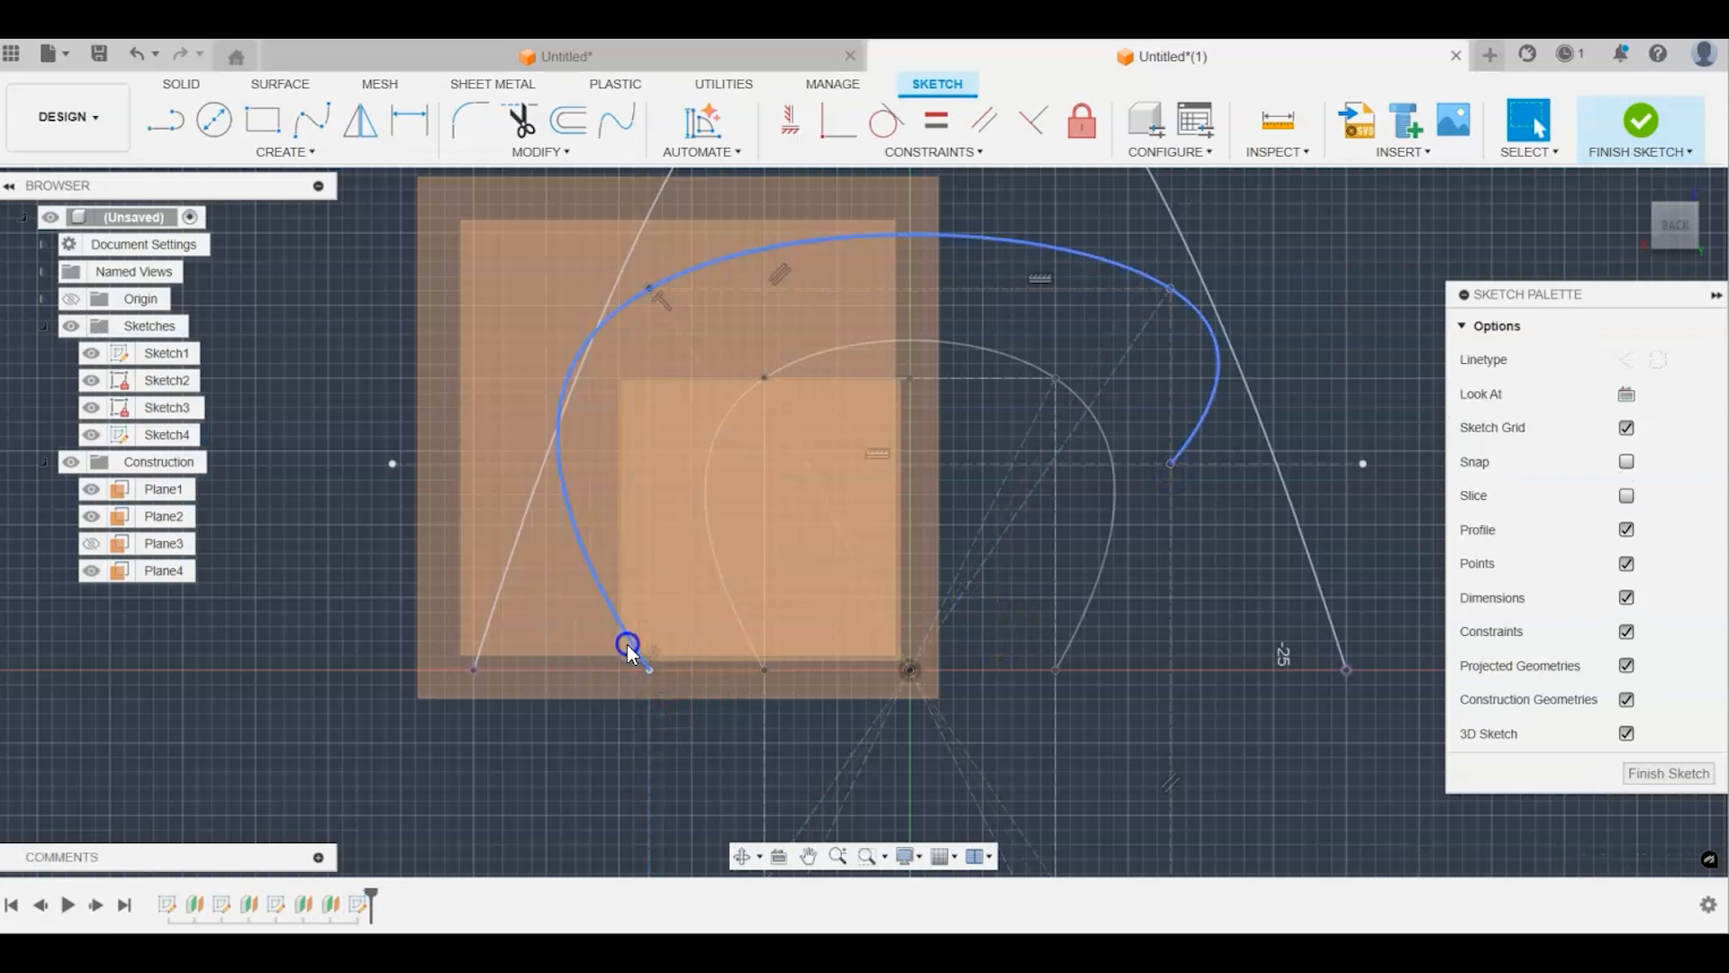
mouse_move(650, 670)
mouse_down()
mouse_move(699, 498)
mouse_move(655, 448)
mouse_move(649, 464)
mouse_up()
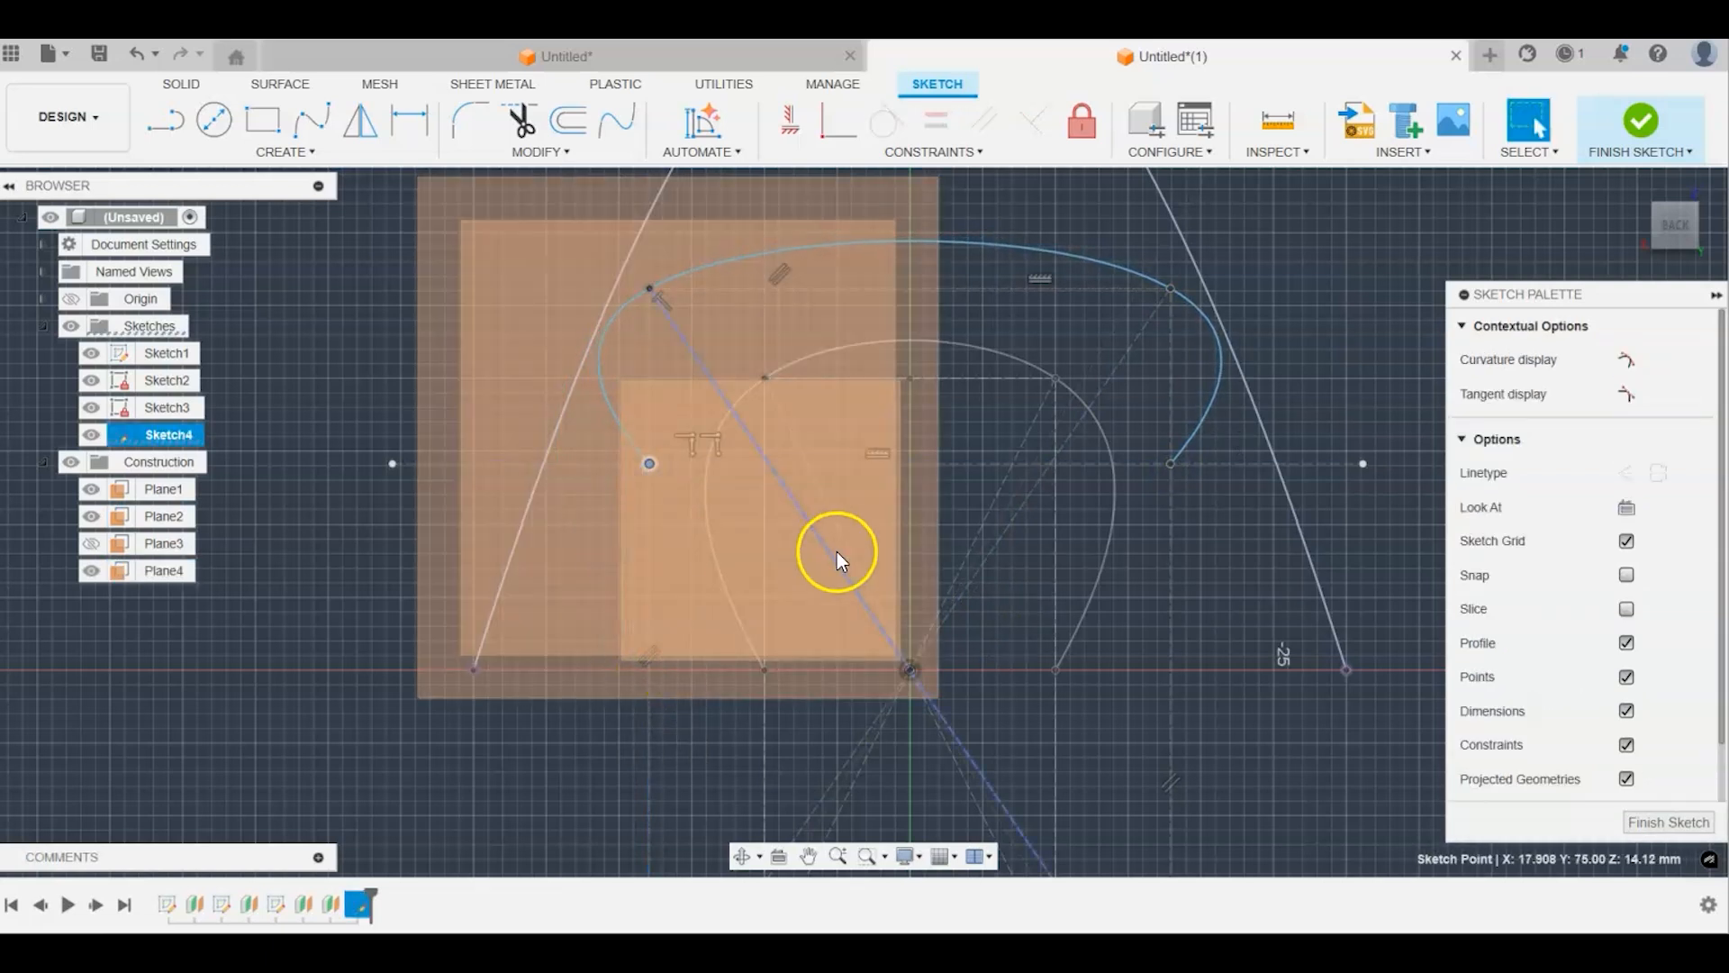
click(1639, 123)
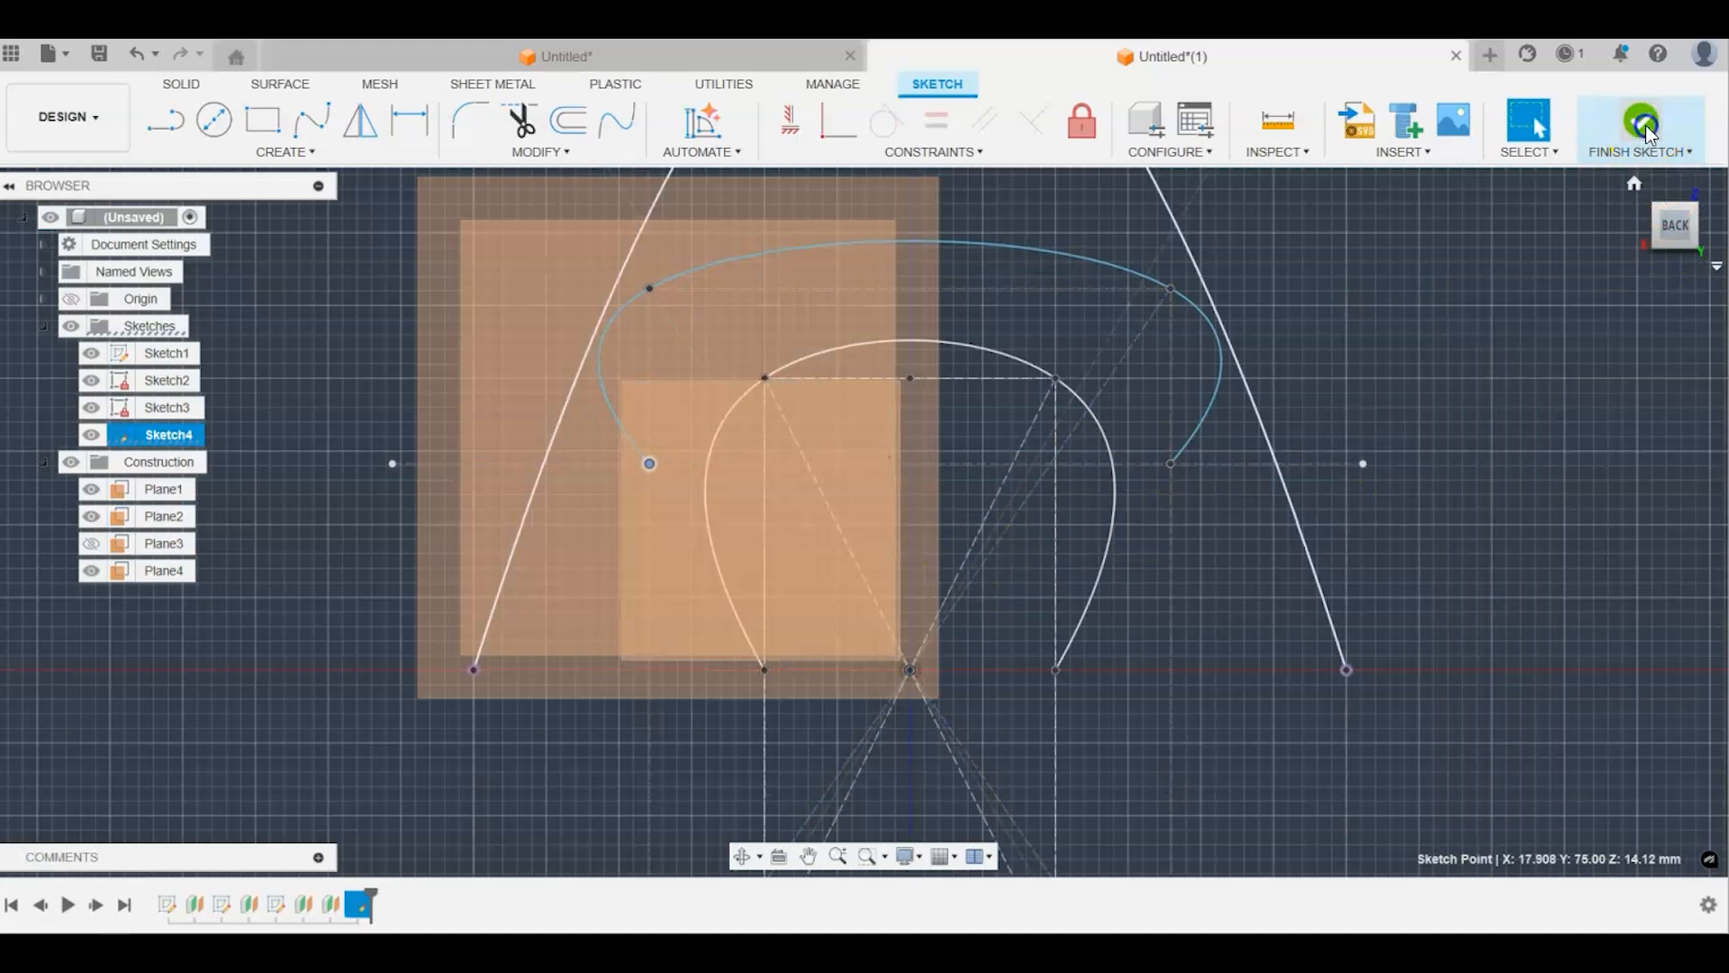
Step: Create a sketch on the construction plane between the 50 mm plane and the origin profile, containing a linked projection of the new 75 mm spline
click(1655, 248)
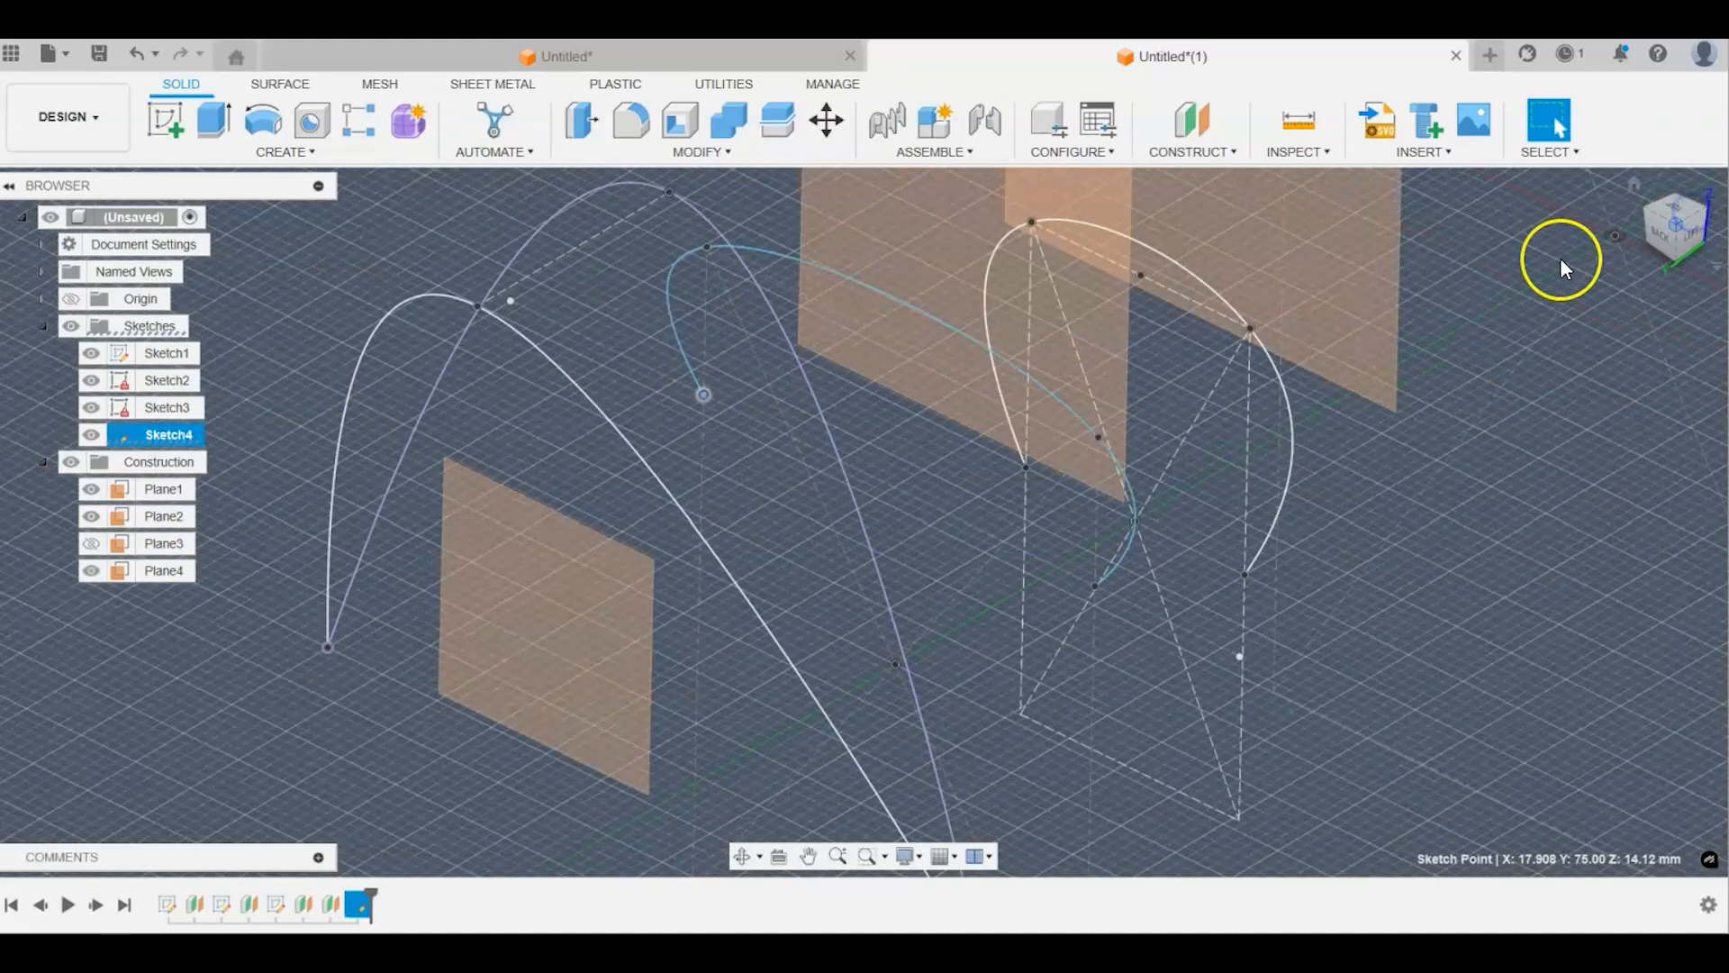
scroll(1229, 488, down, 3)
middle_drag(1306, 415, 927, 547)
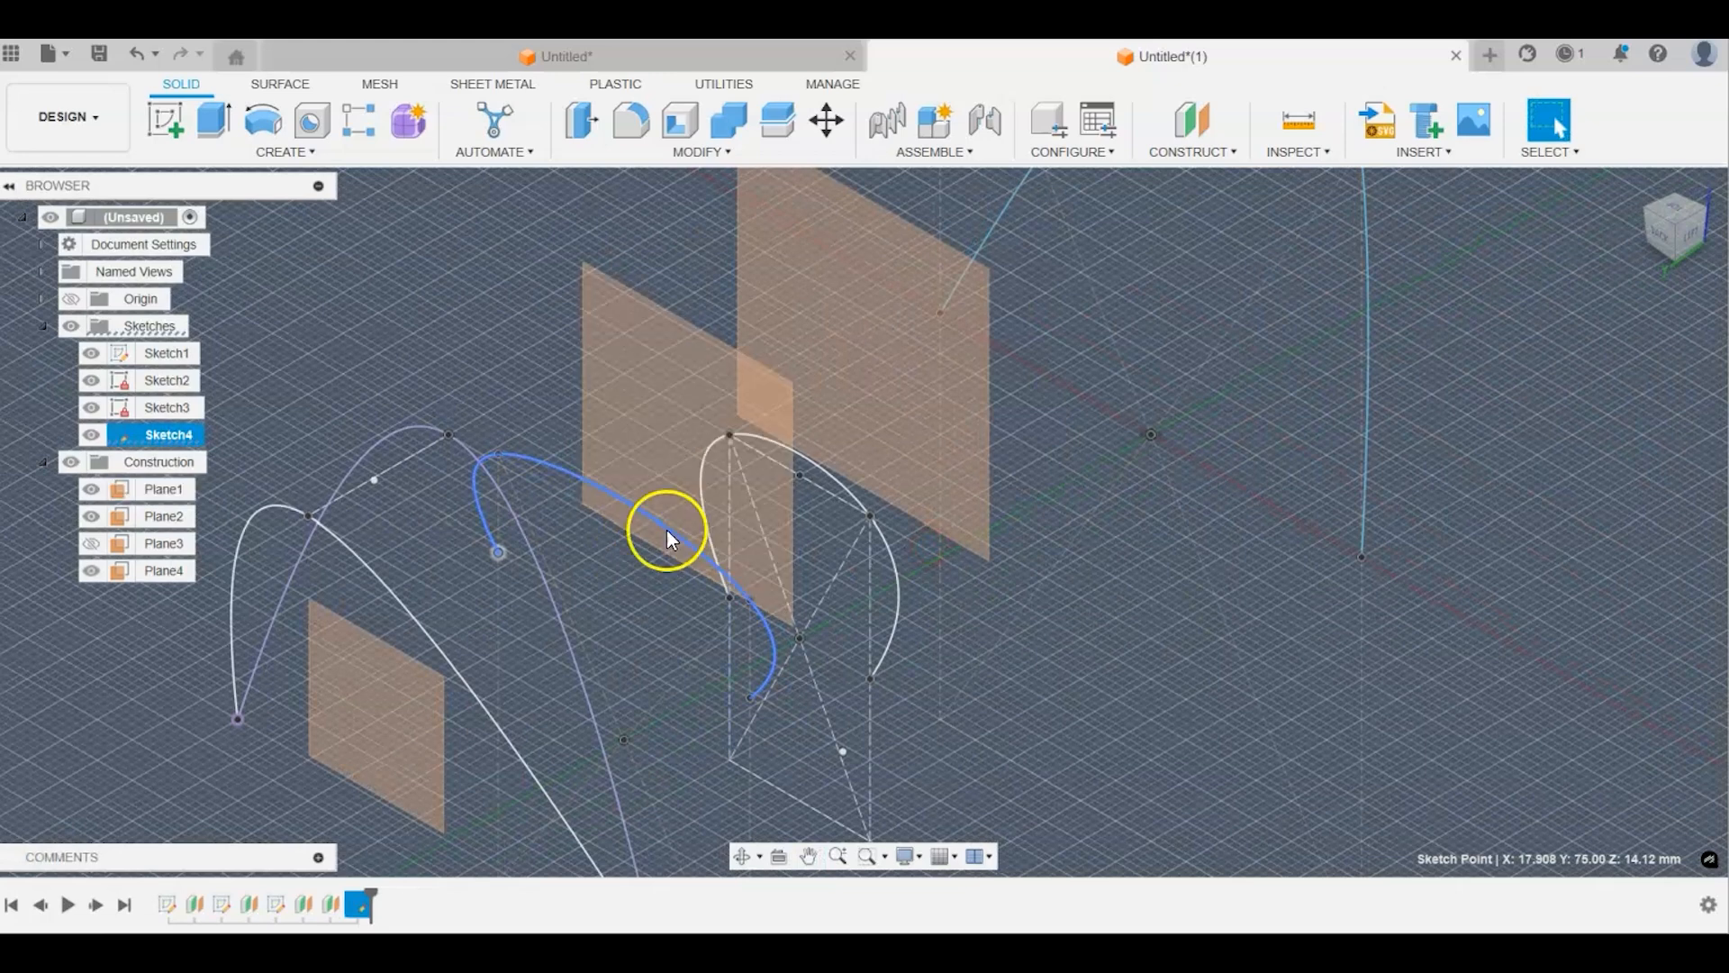
click(827, 258)
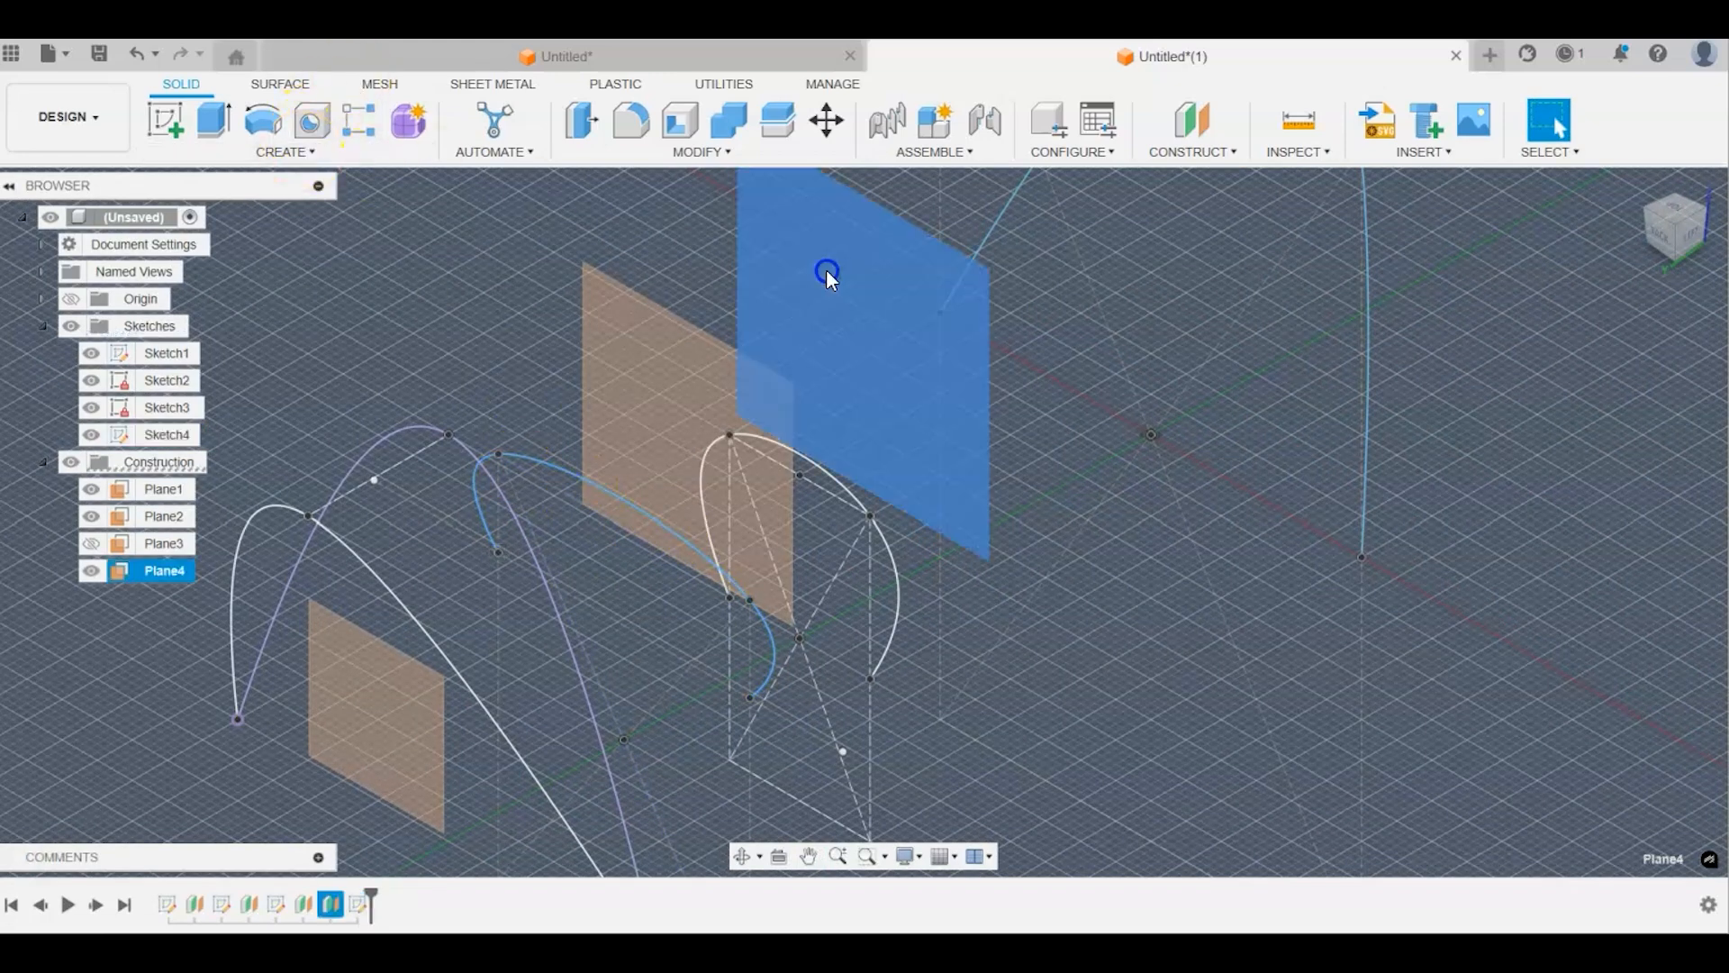
right_click(825, 269)
click(830, 477)
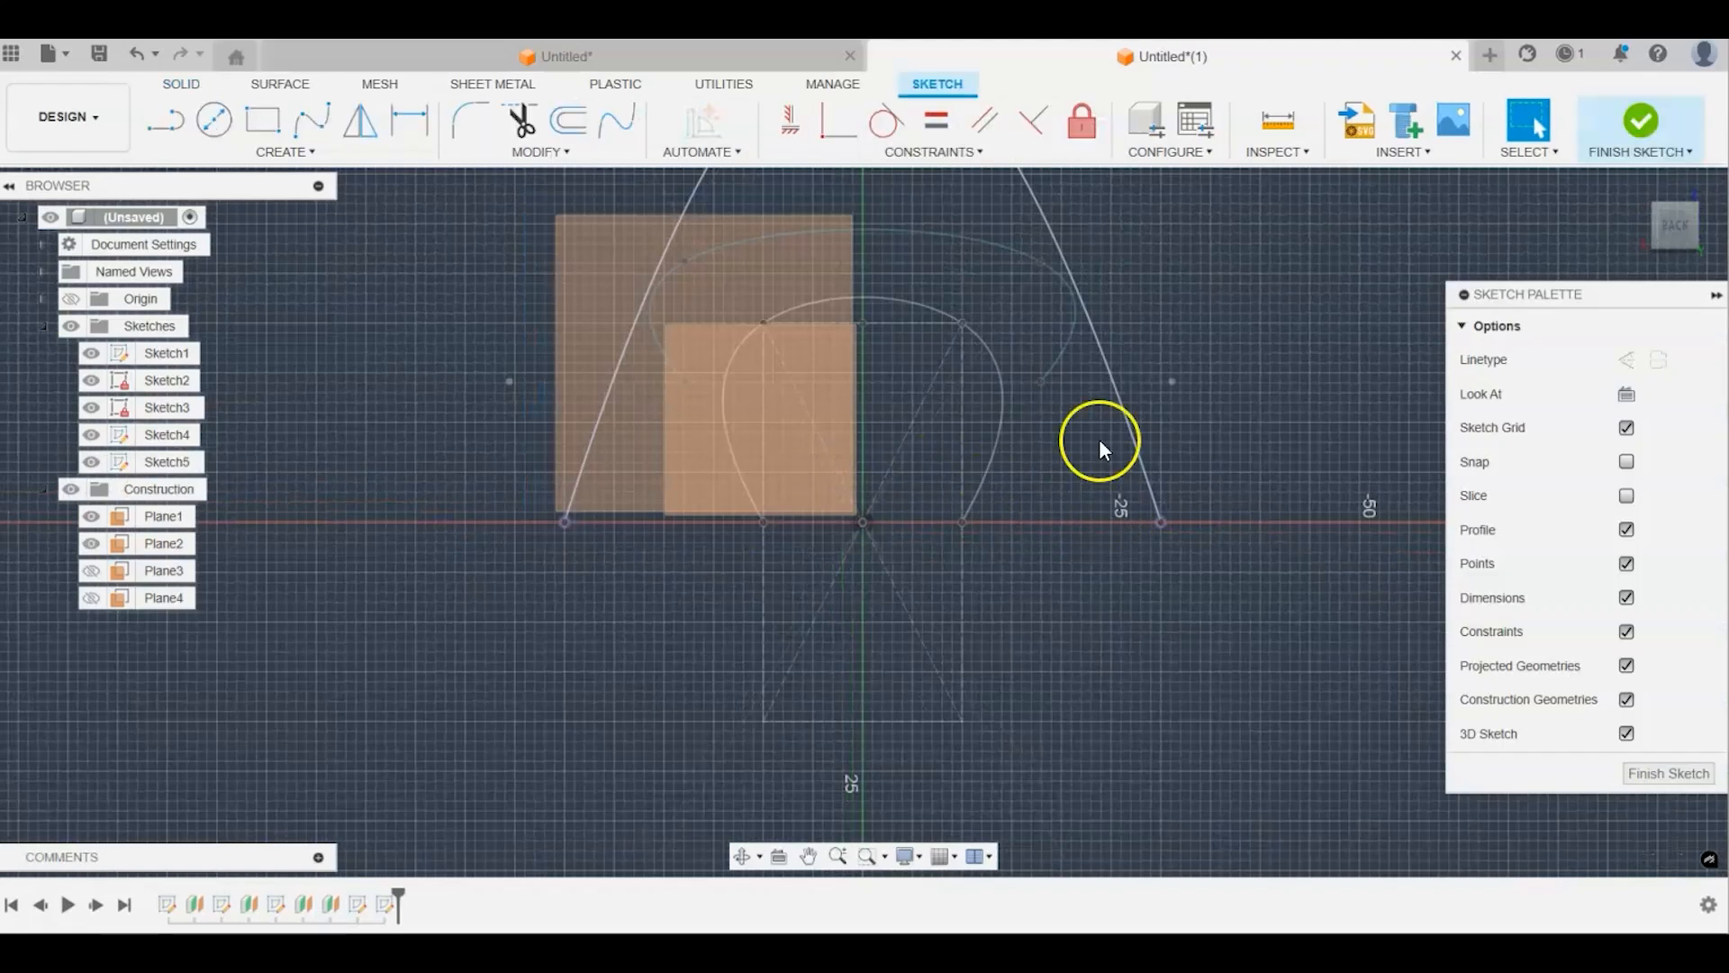
click(310, 148)
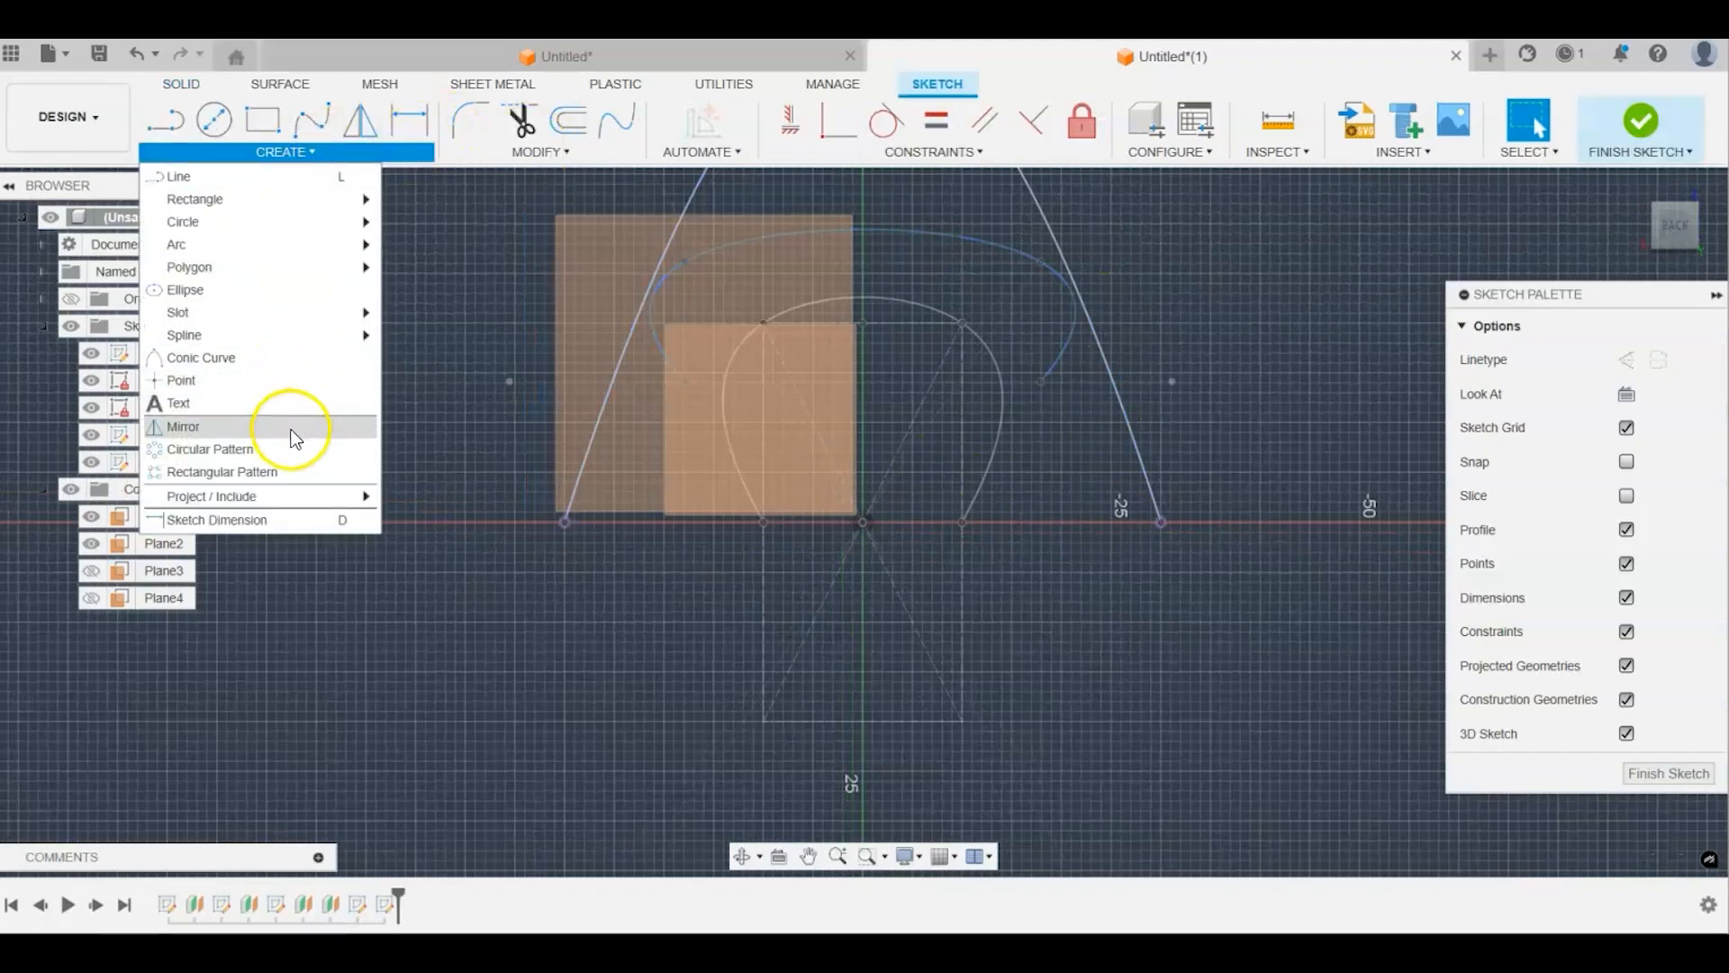
mouse_move(282, 494)
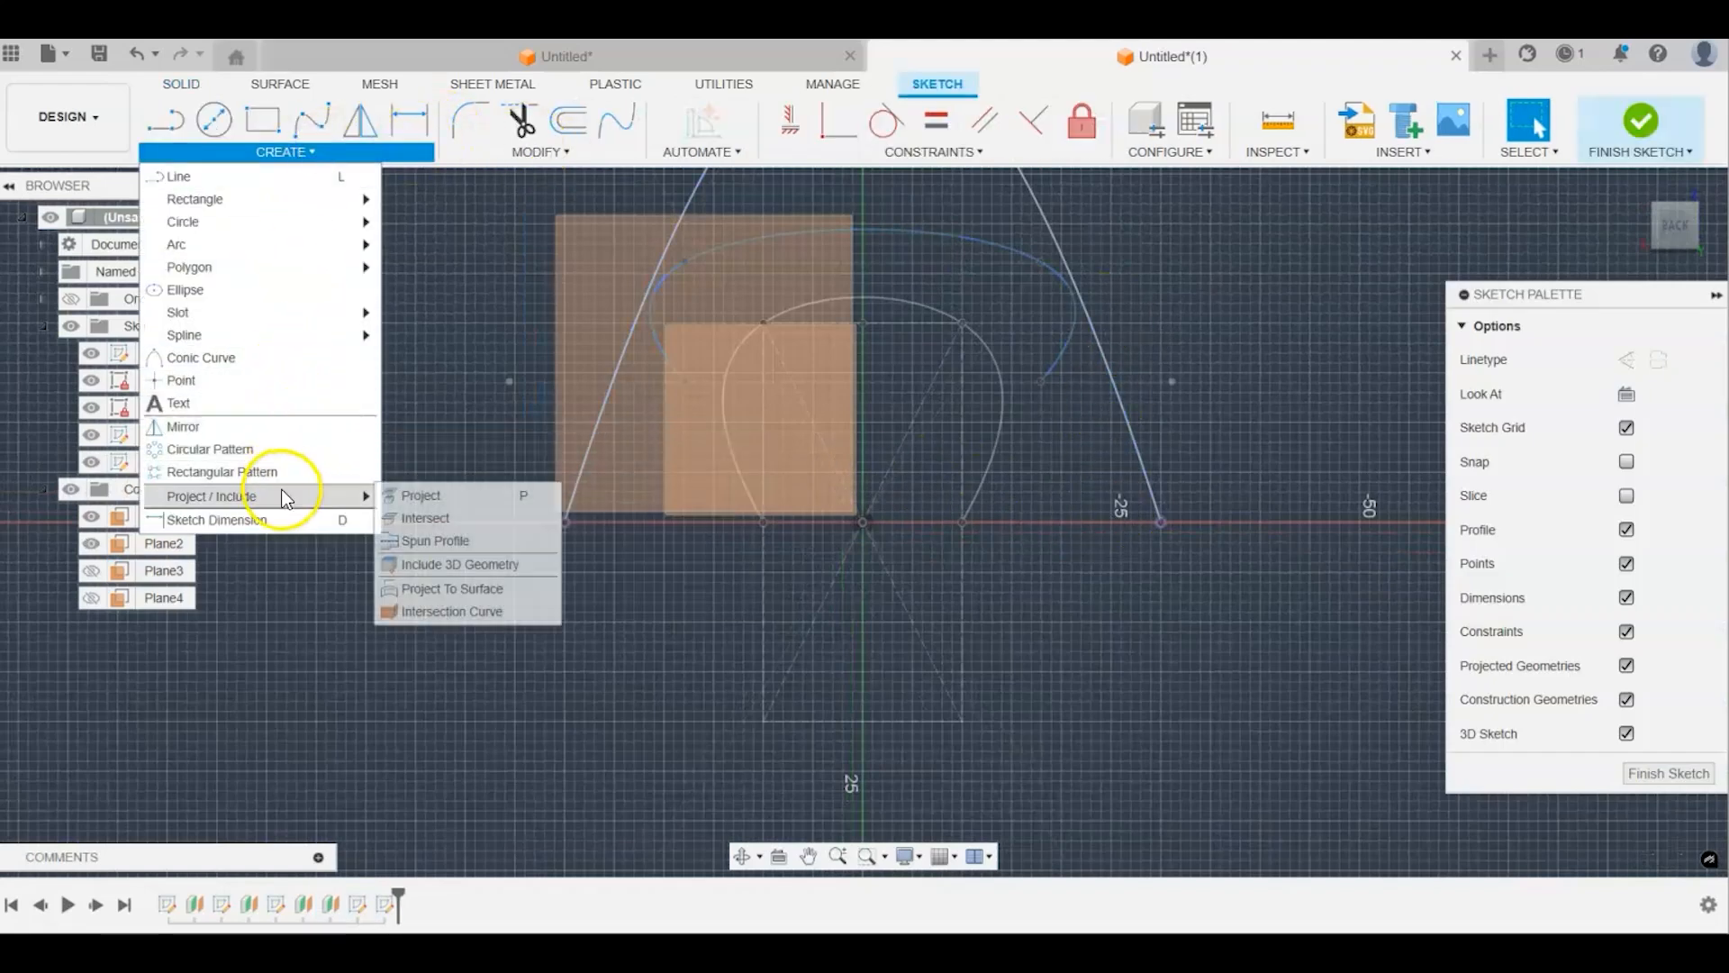
click(412, 494)
click(935, 233)
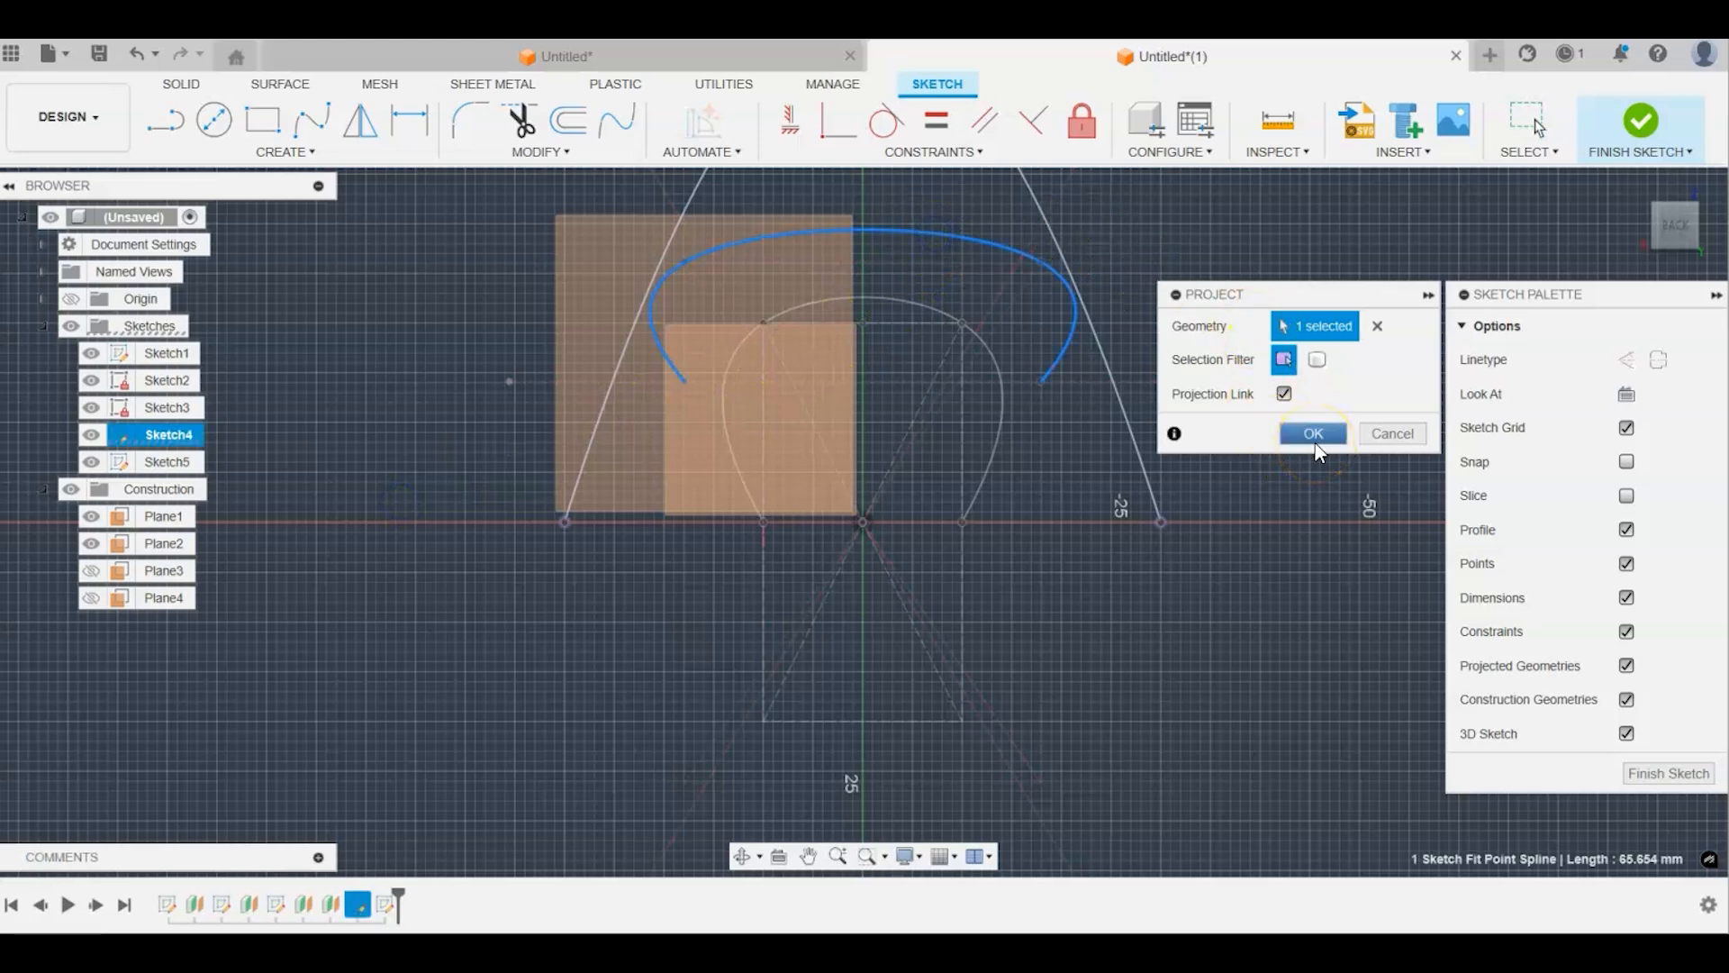
click(1313, 434)
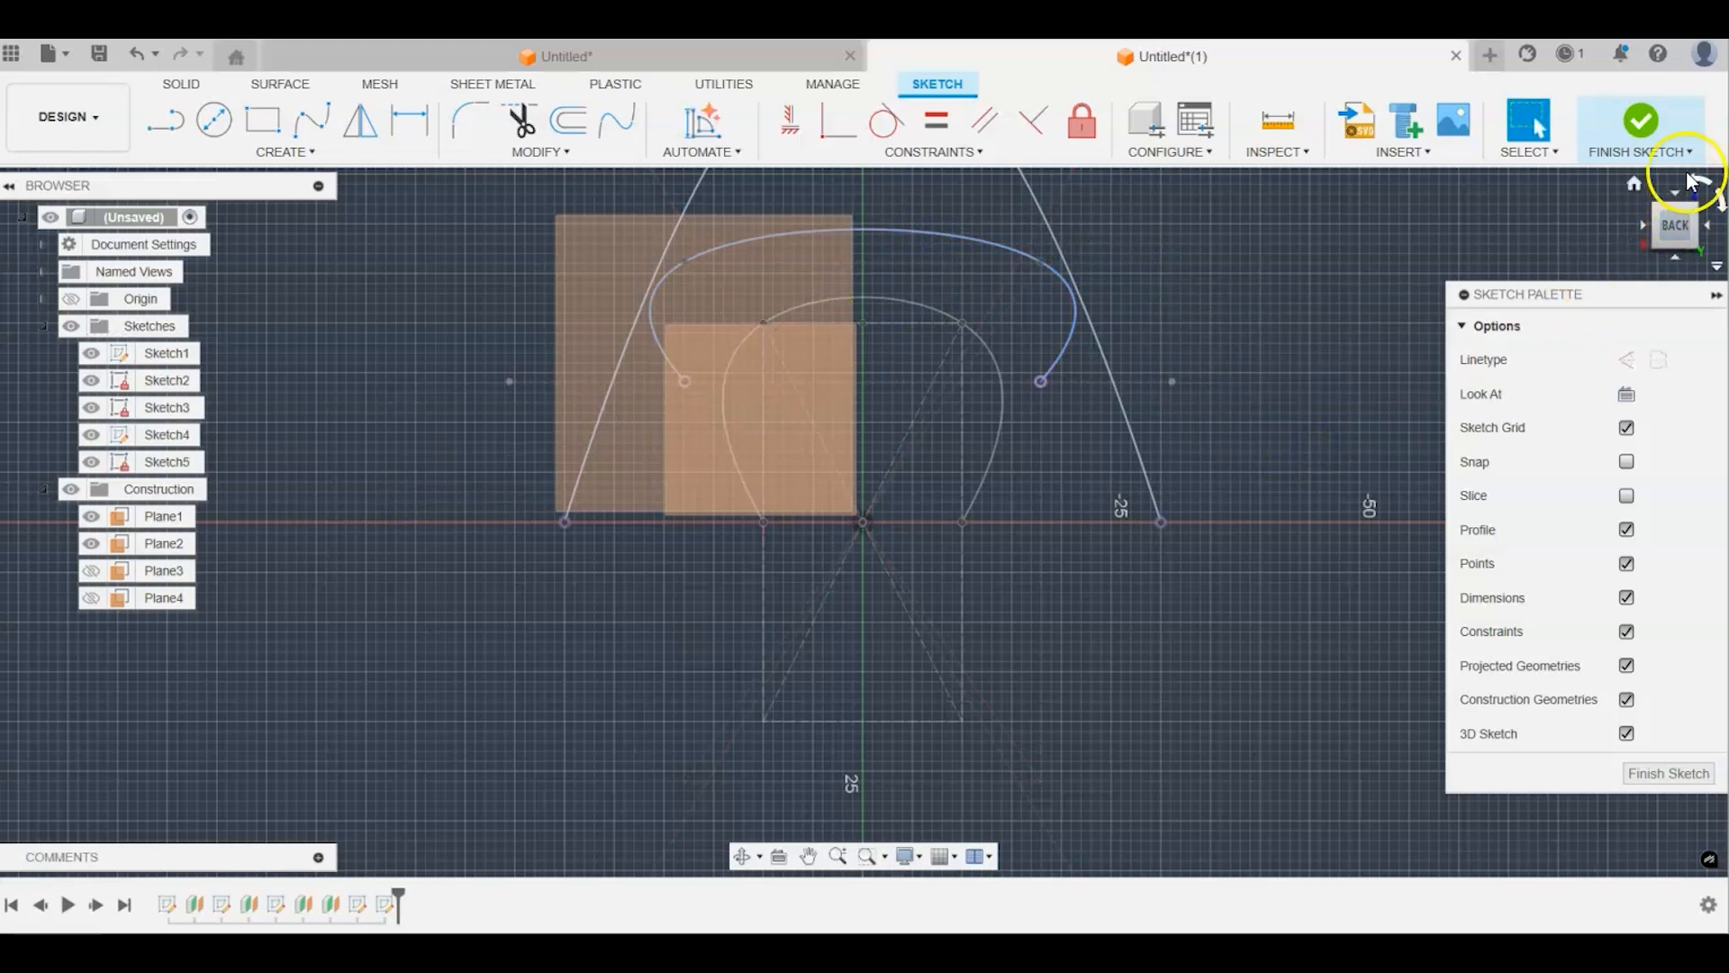
click(1655, 122)
Step: Loft a new surface body through all five spline profiles, in order from the 100 mm-side end profile to the origin profile
middle_drag(1435, 463, 1301, 531)
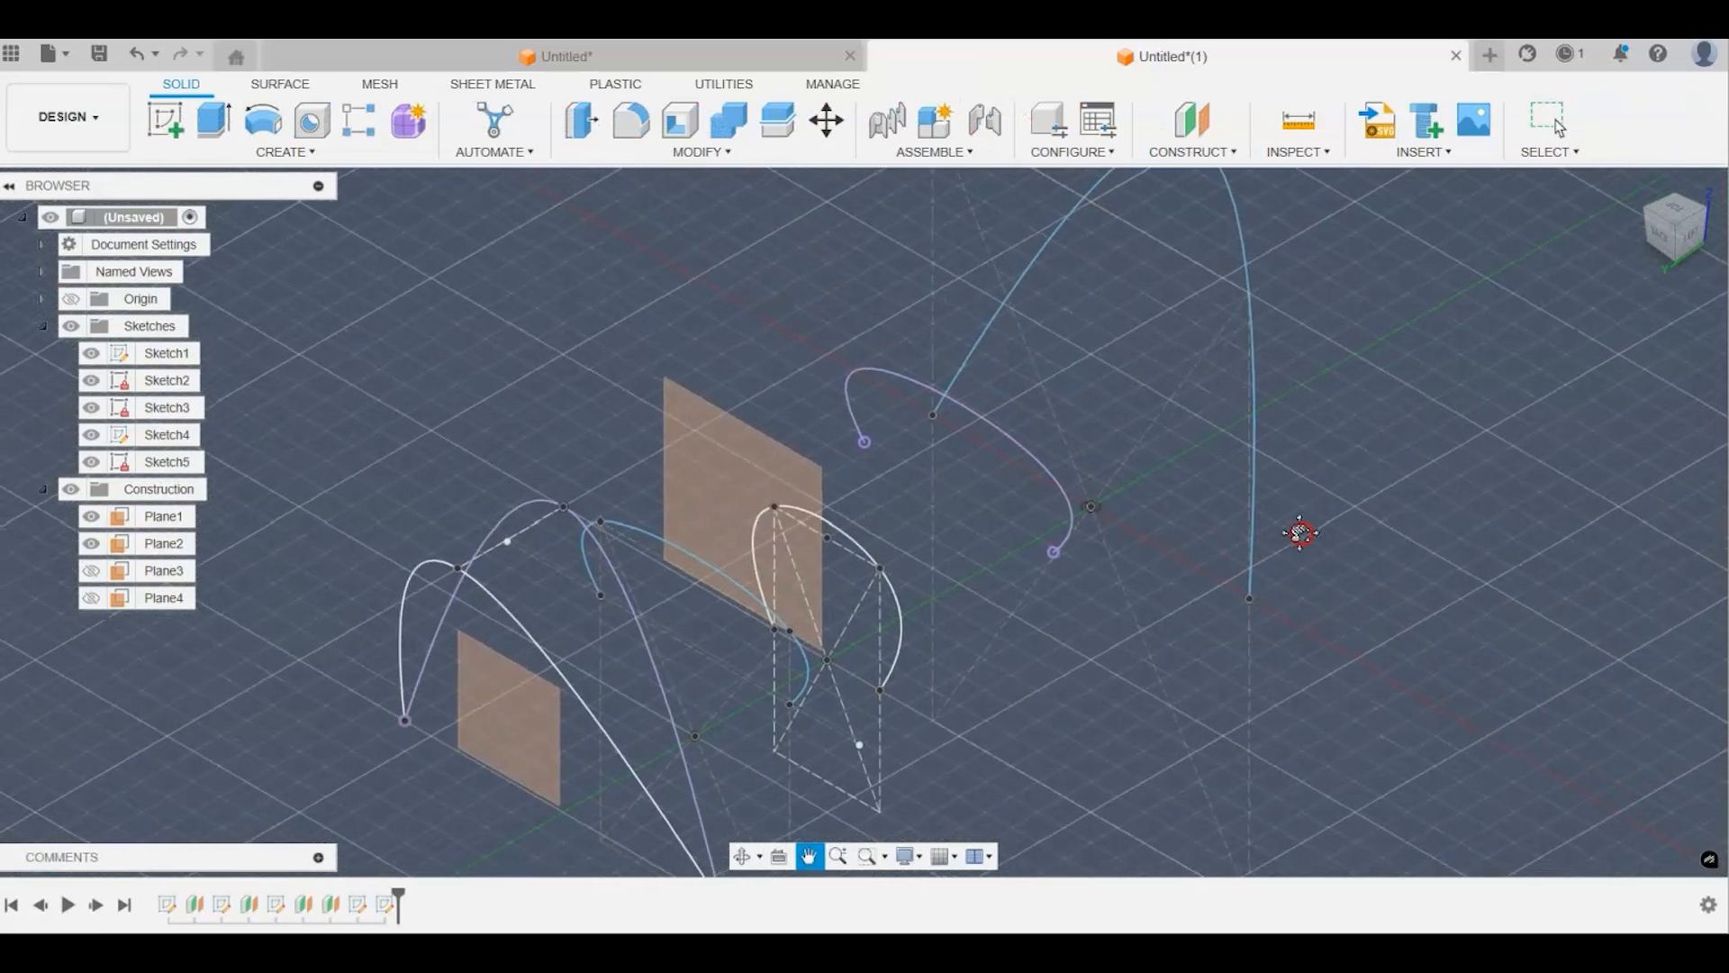
click(286, 84)
click(263, 146)
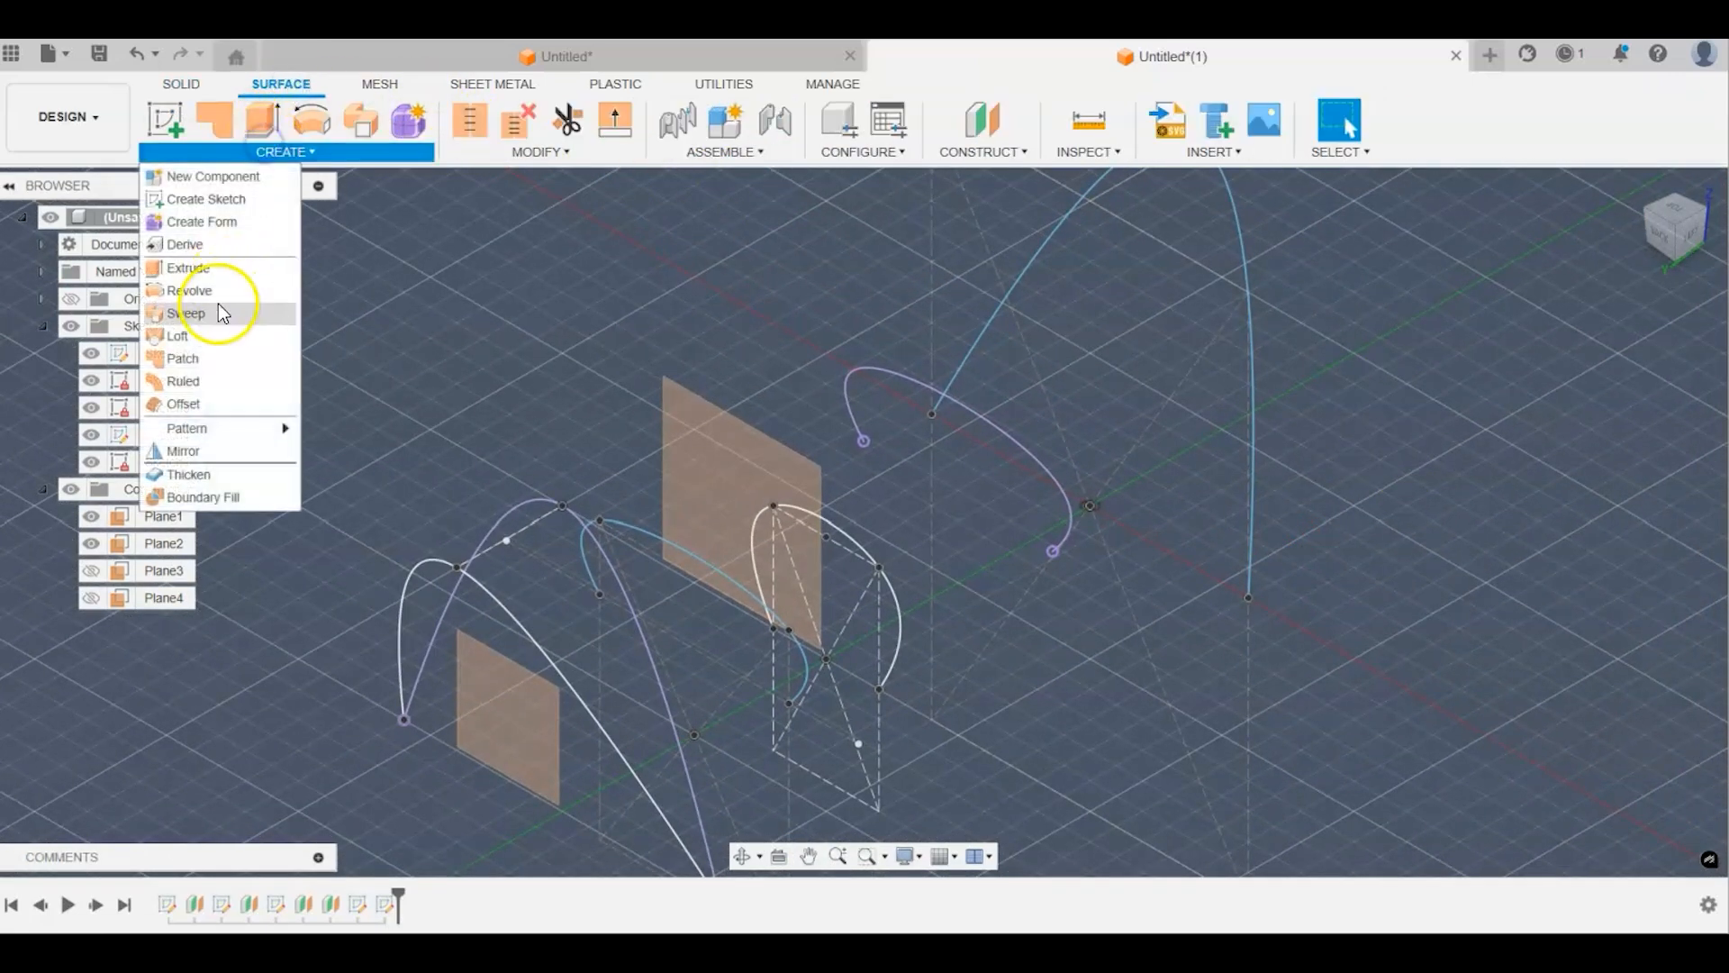
click(213, 333)
click(479, 577)
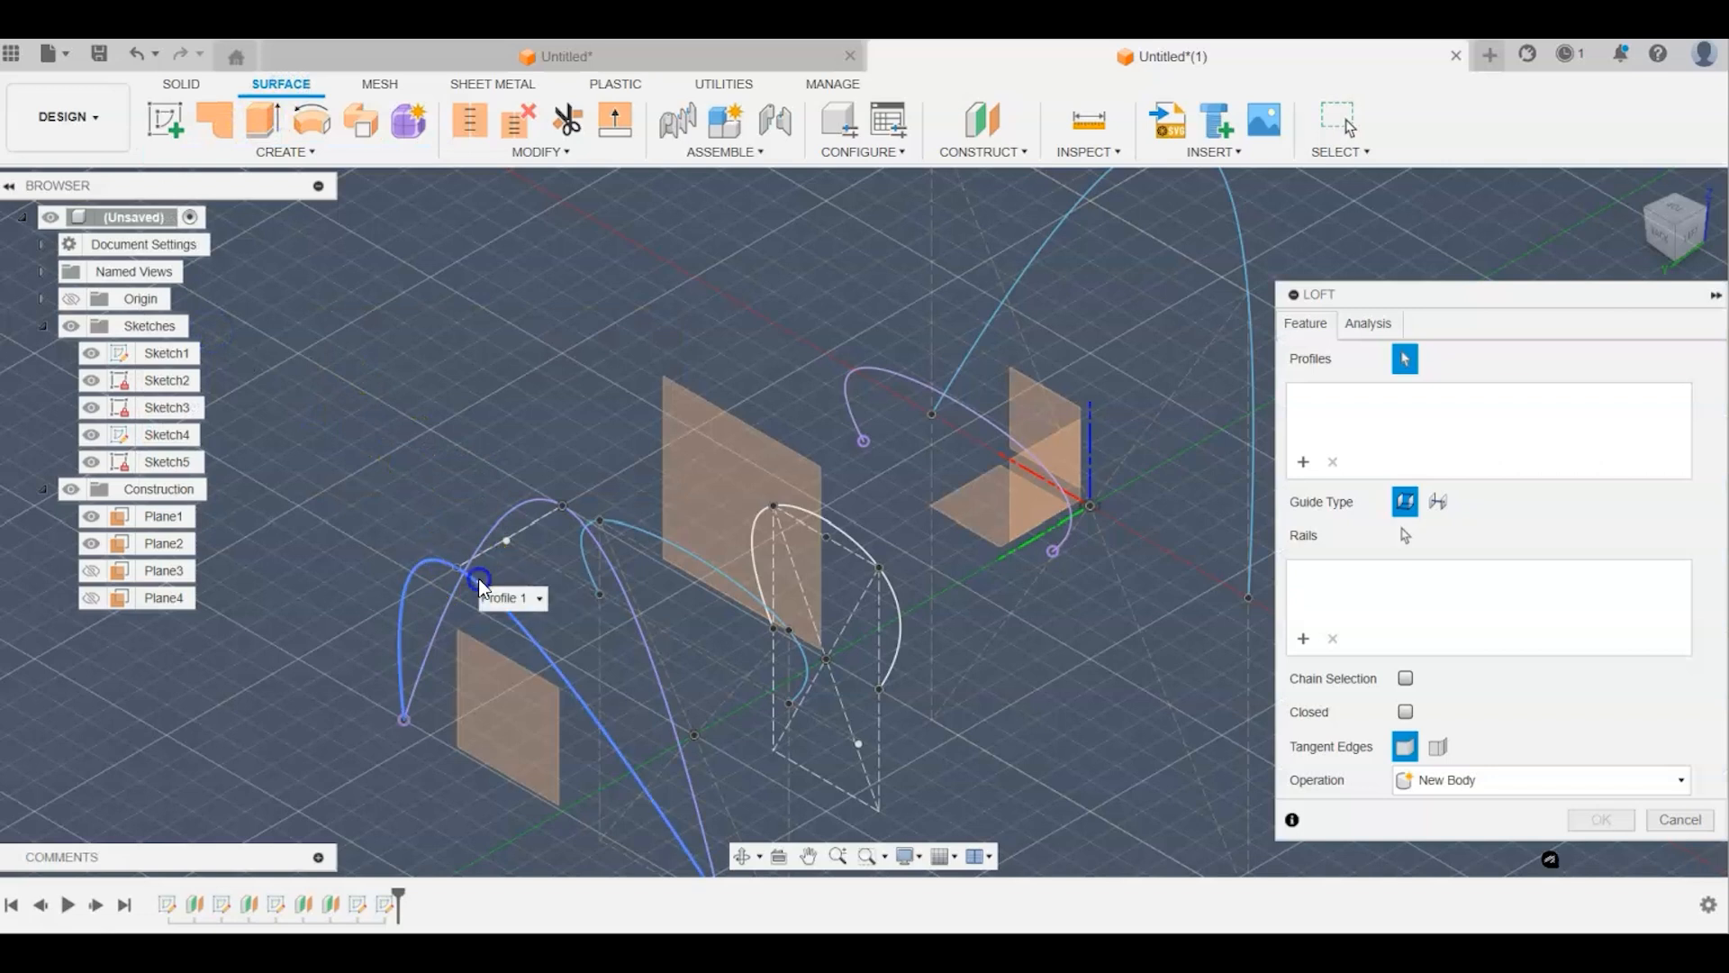
click(673, 549)
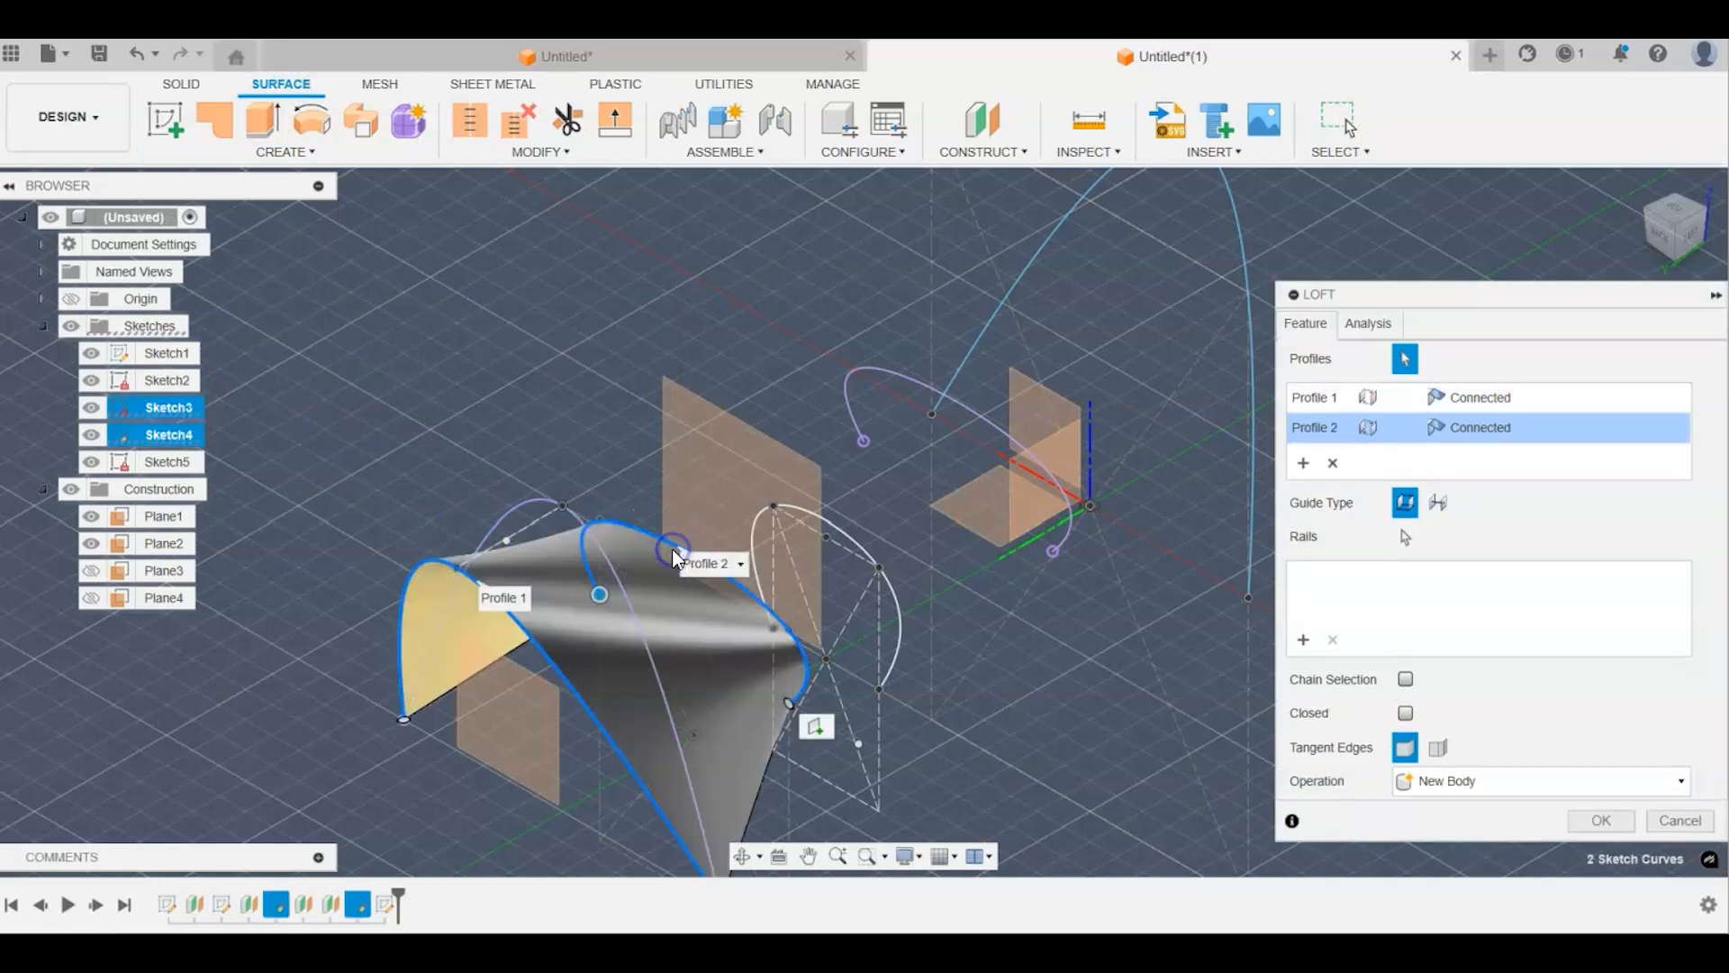
click(830, 521)
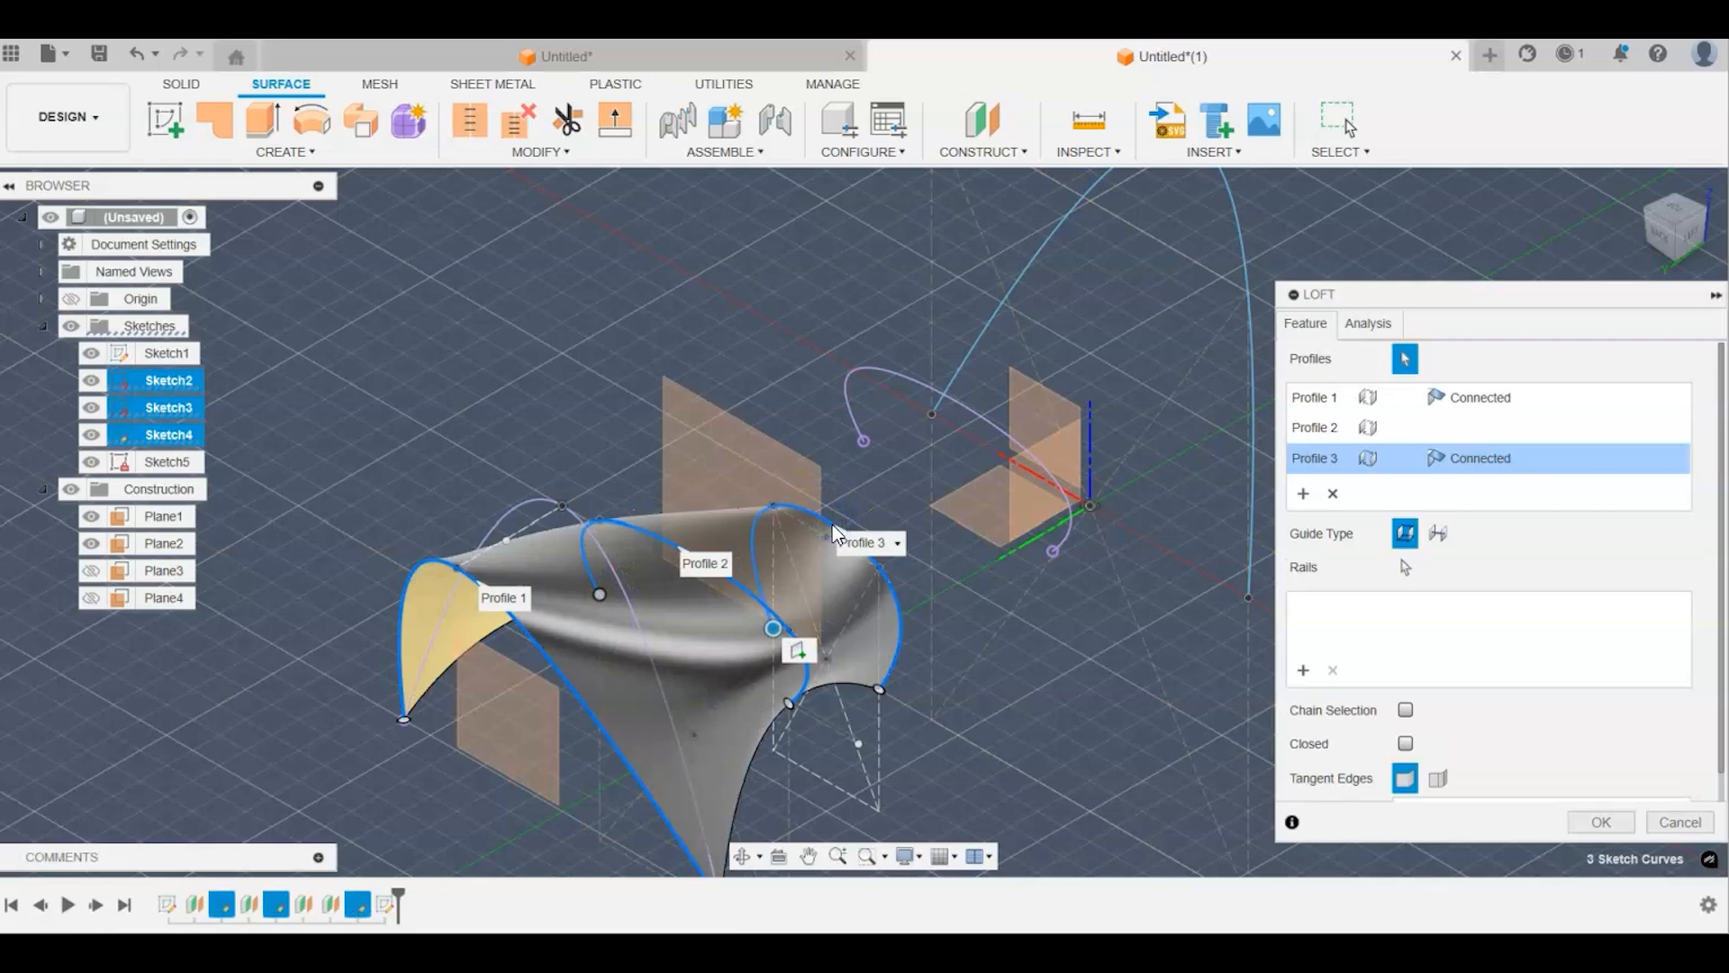
click(952, 398)
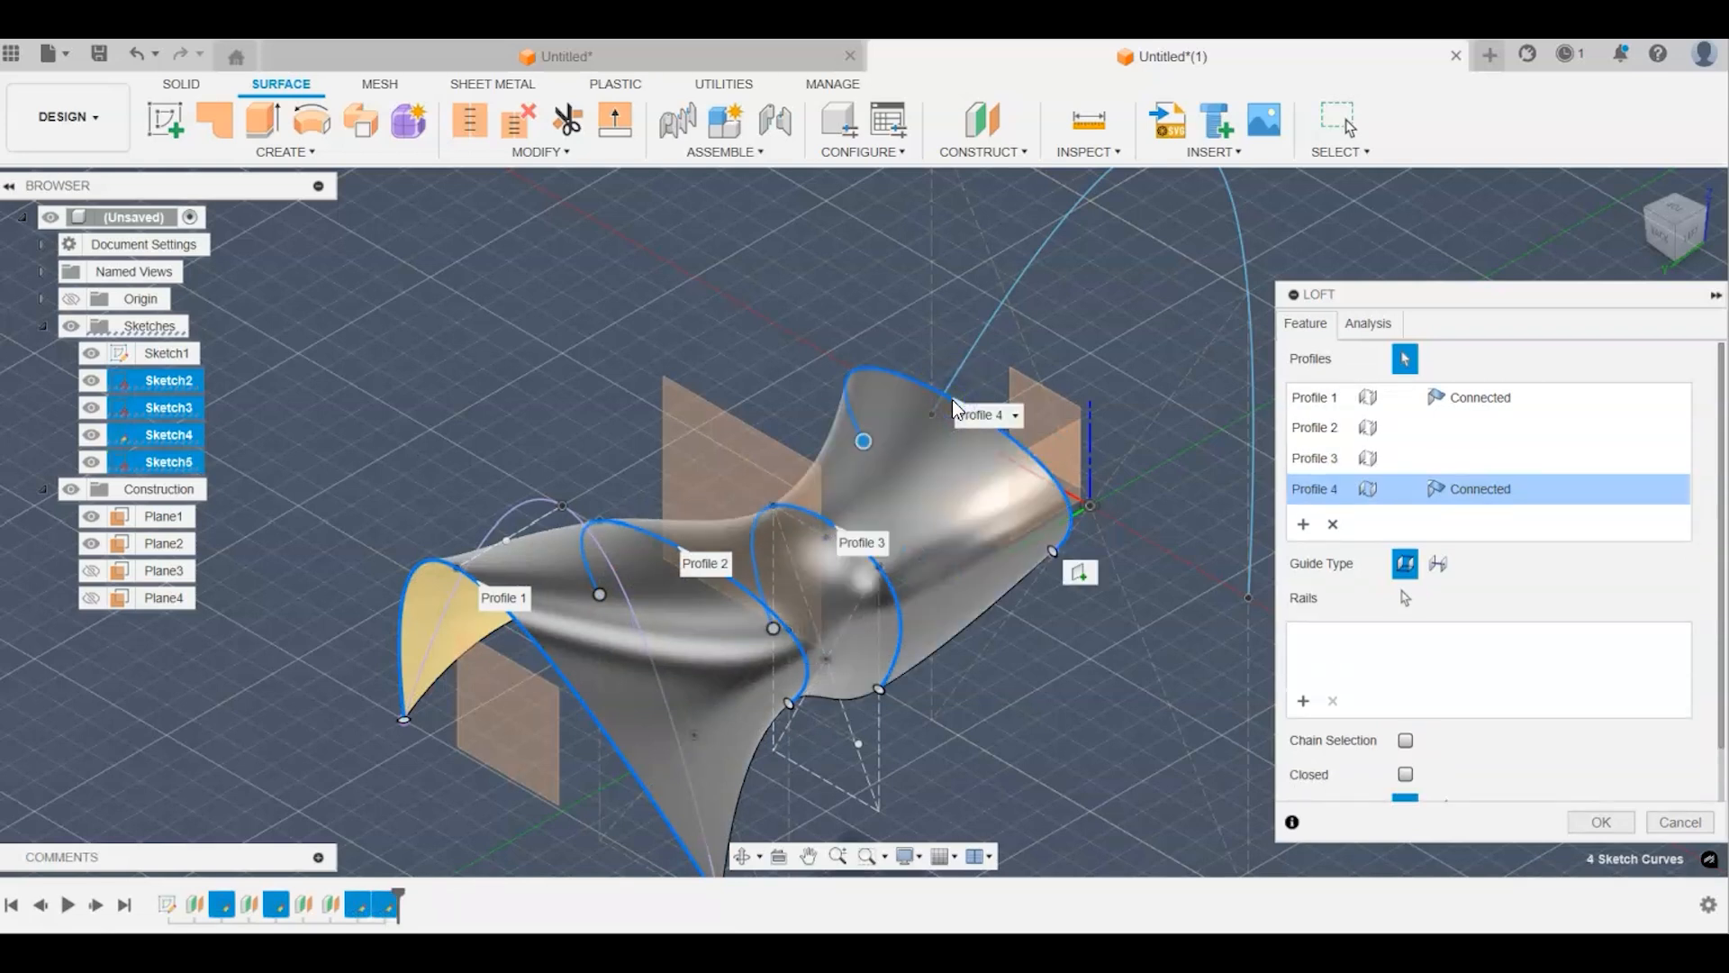
click(1247, 259)
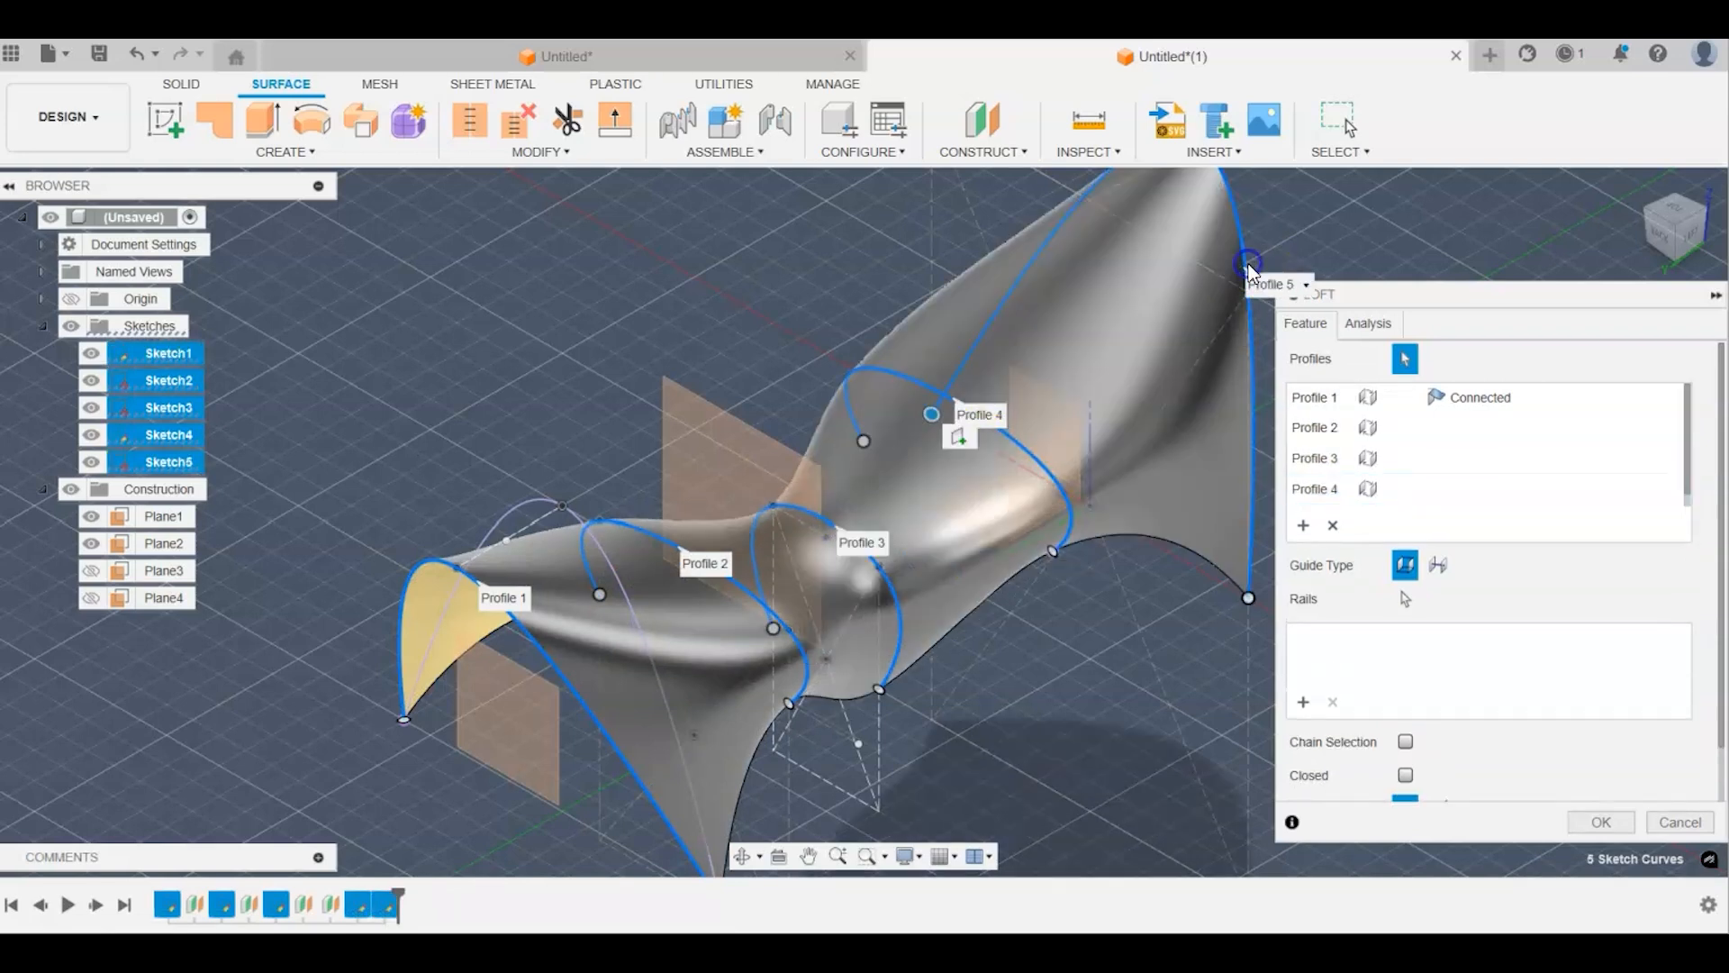
click(1657, 238)
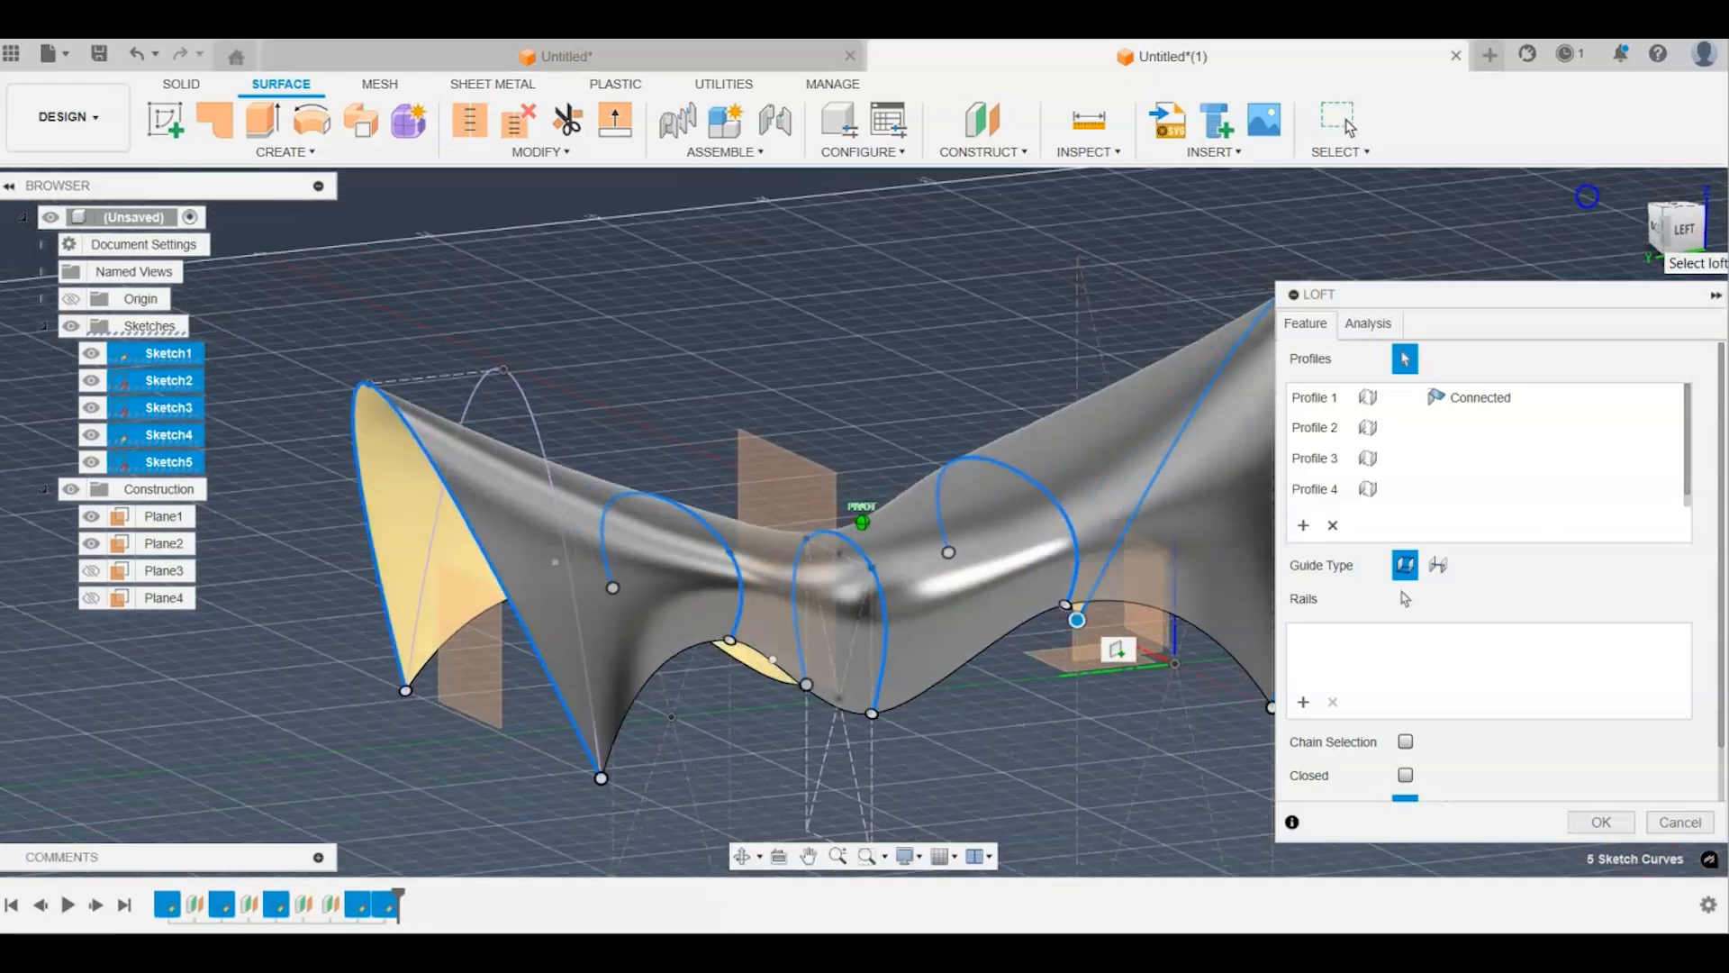
mouse_move(1473, 175)
shift+middle_down()
mouse_move(1296, 158)
mouse_move(796, 202)
mouse_move(523, 190)
mouse_move(490, 213)
shift+middle_up()
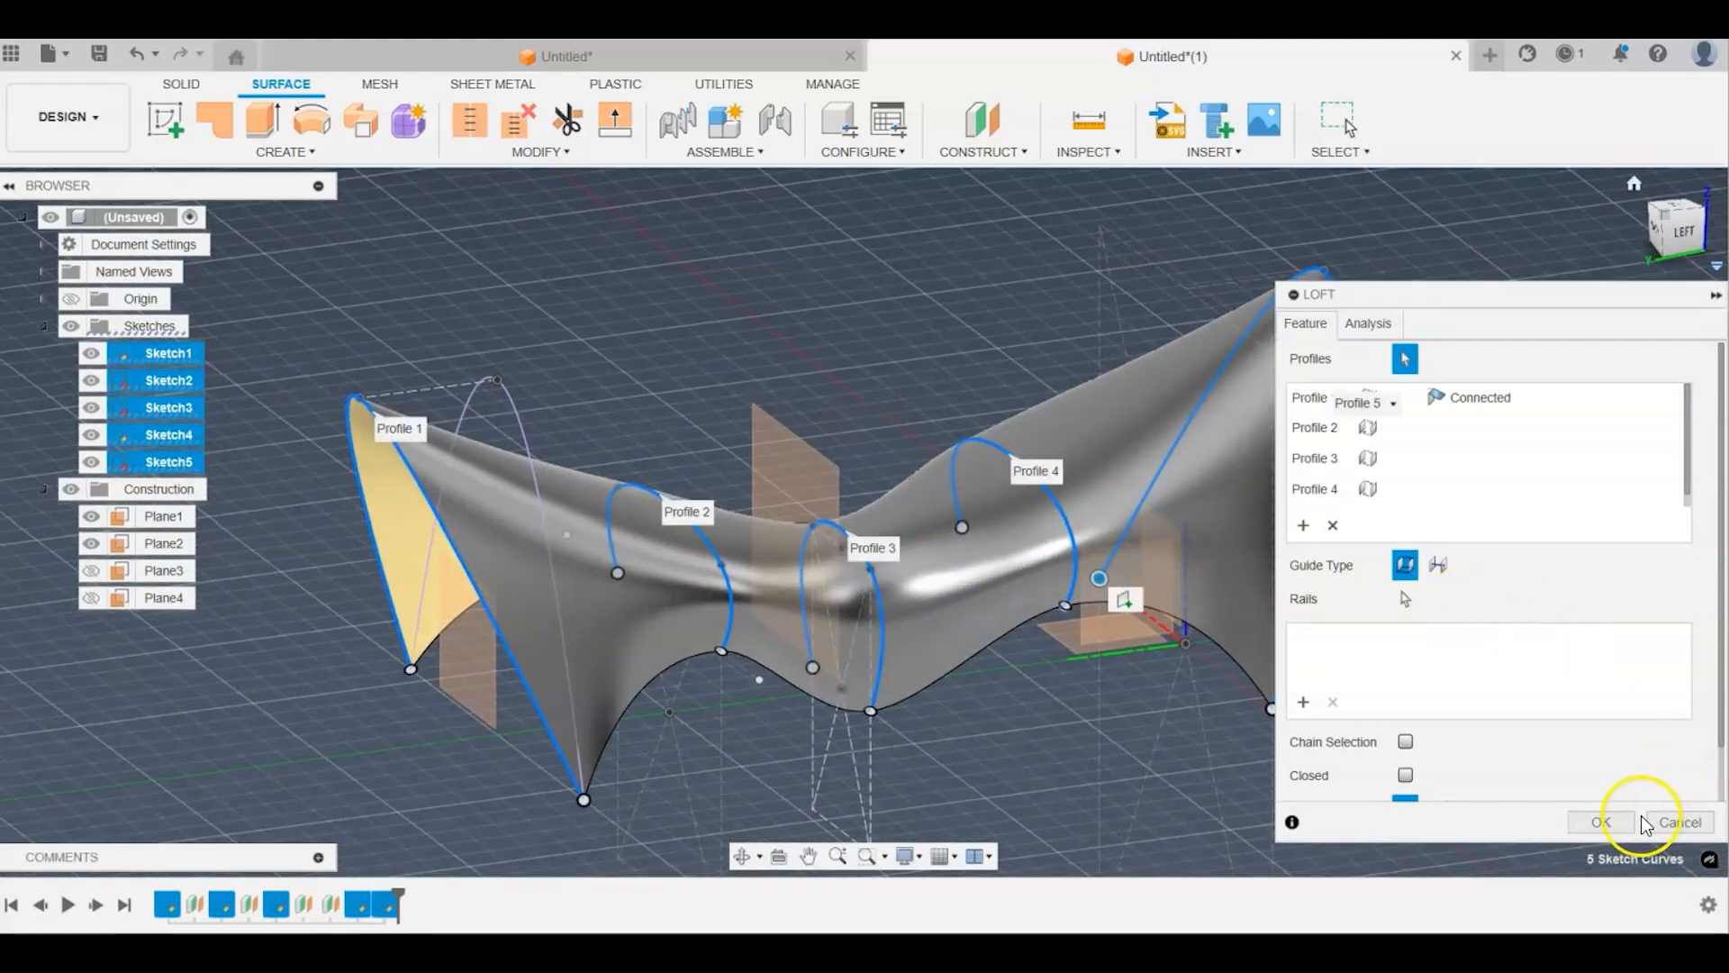
click(1600, 821)
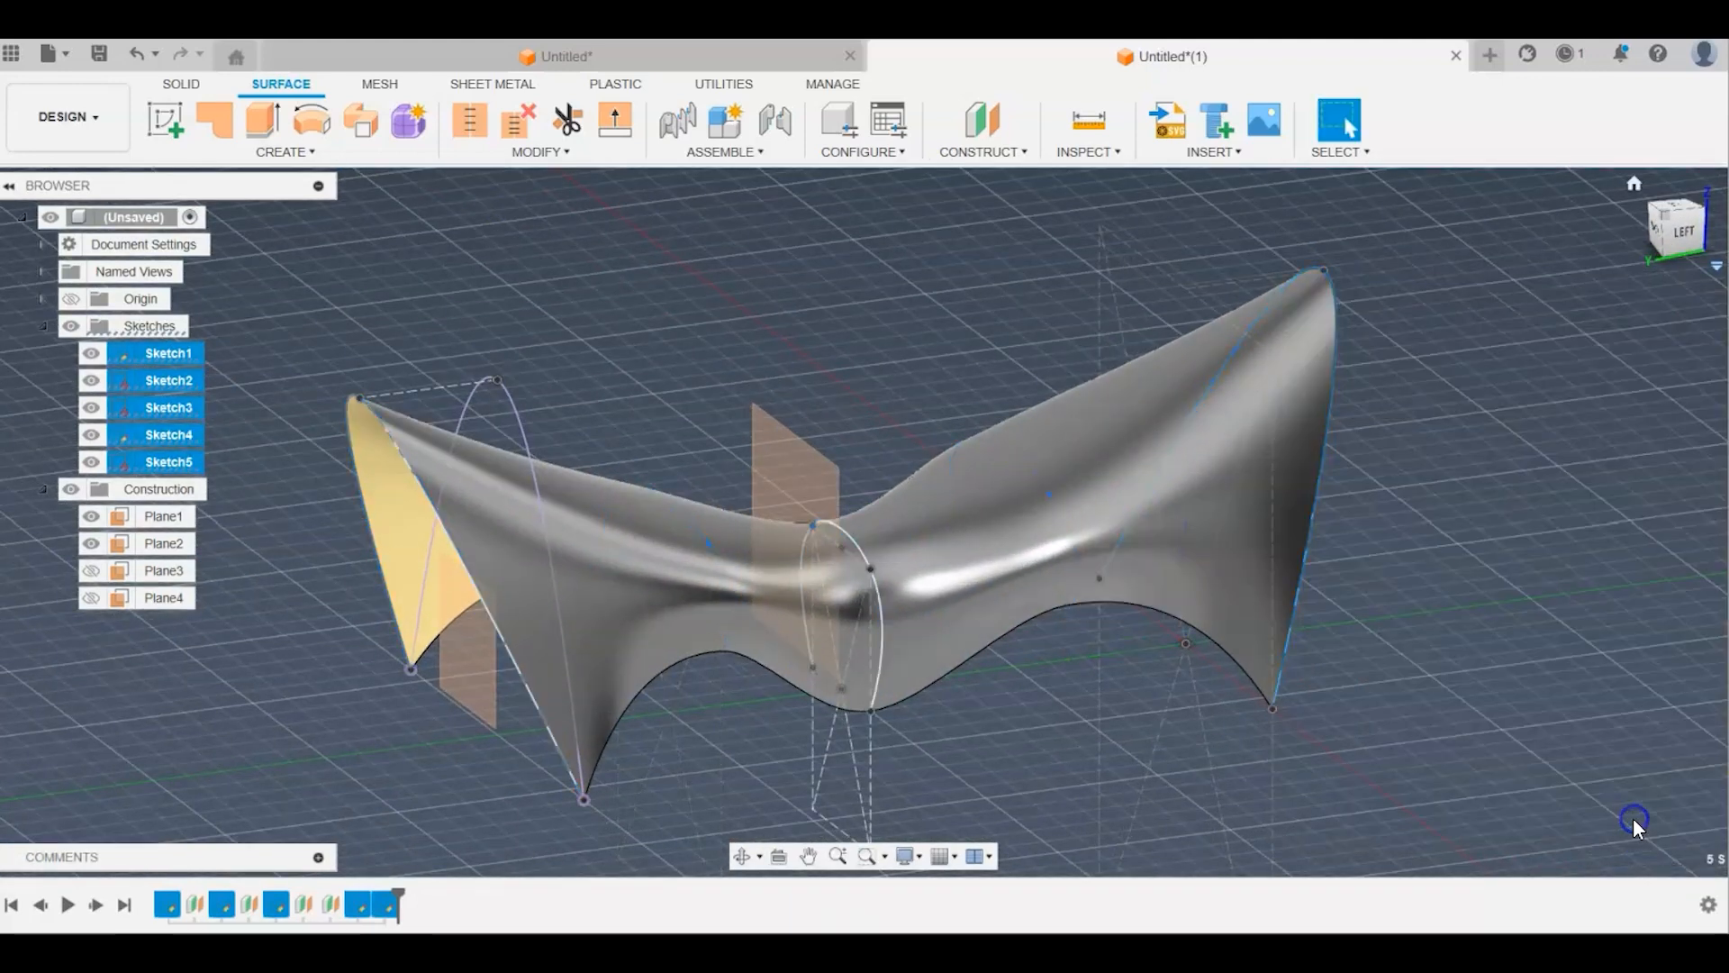
Step: Thicken the lofted surface by 1 mm on one side as a new body
click(214, 85)
click(286, 152)
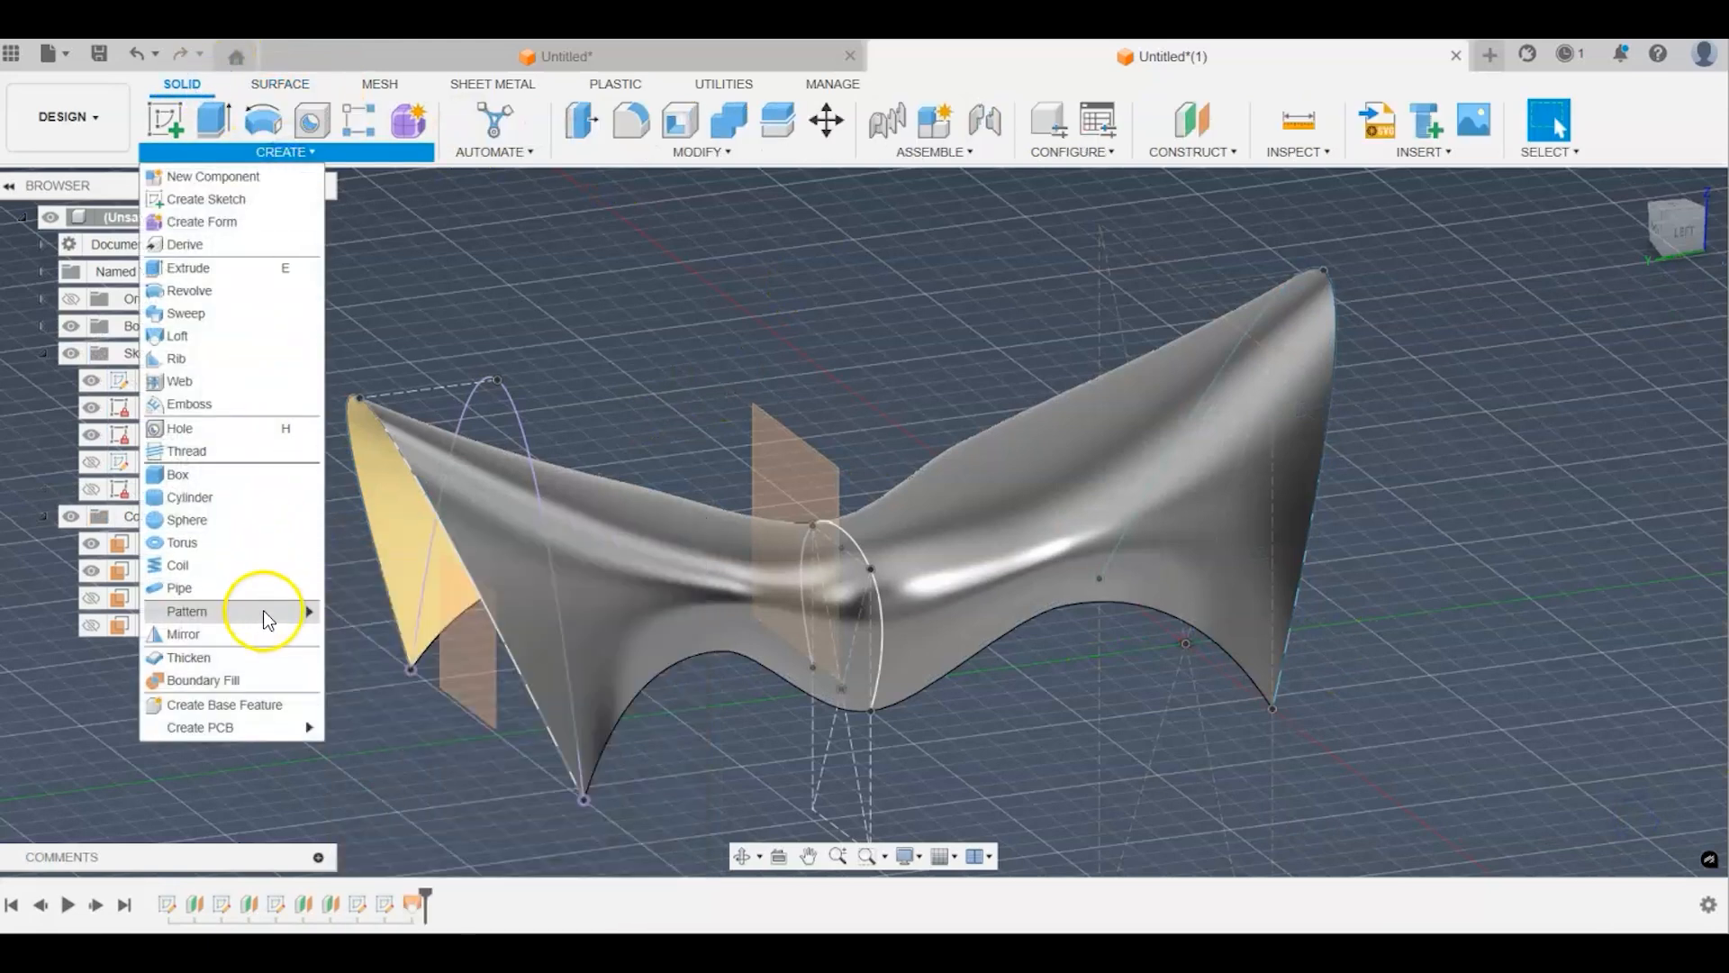
click(269, 656)
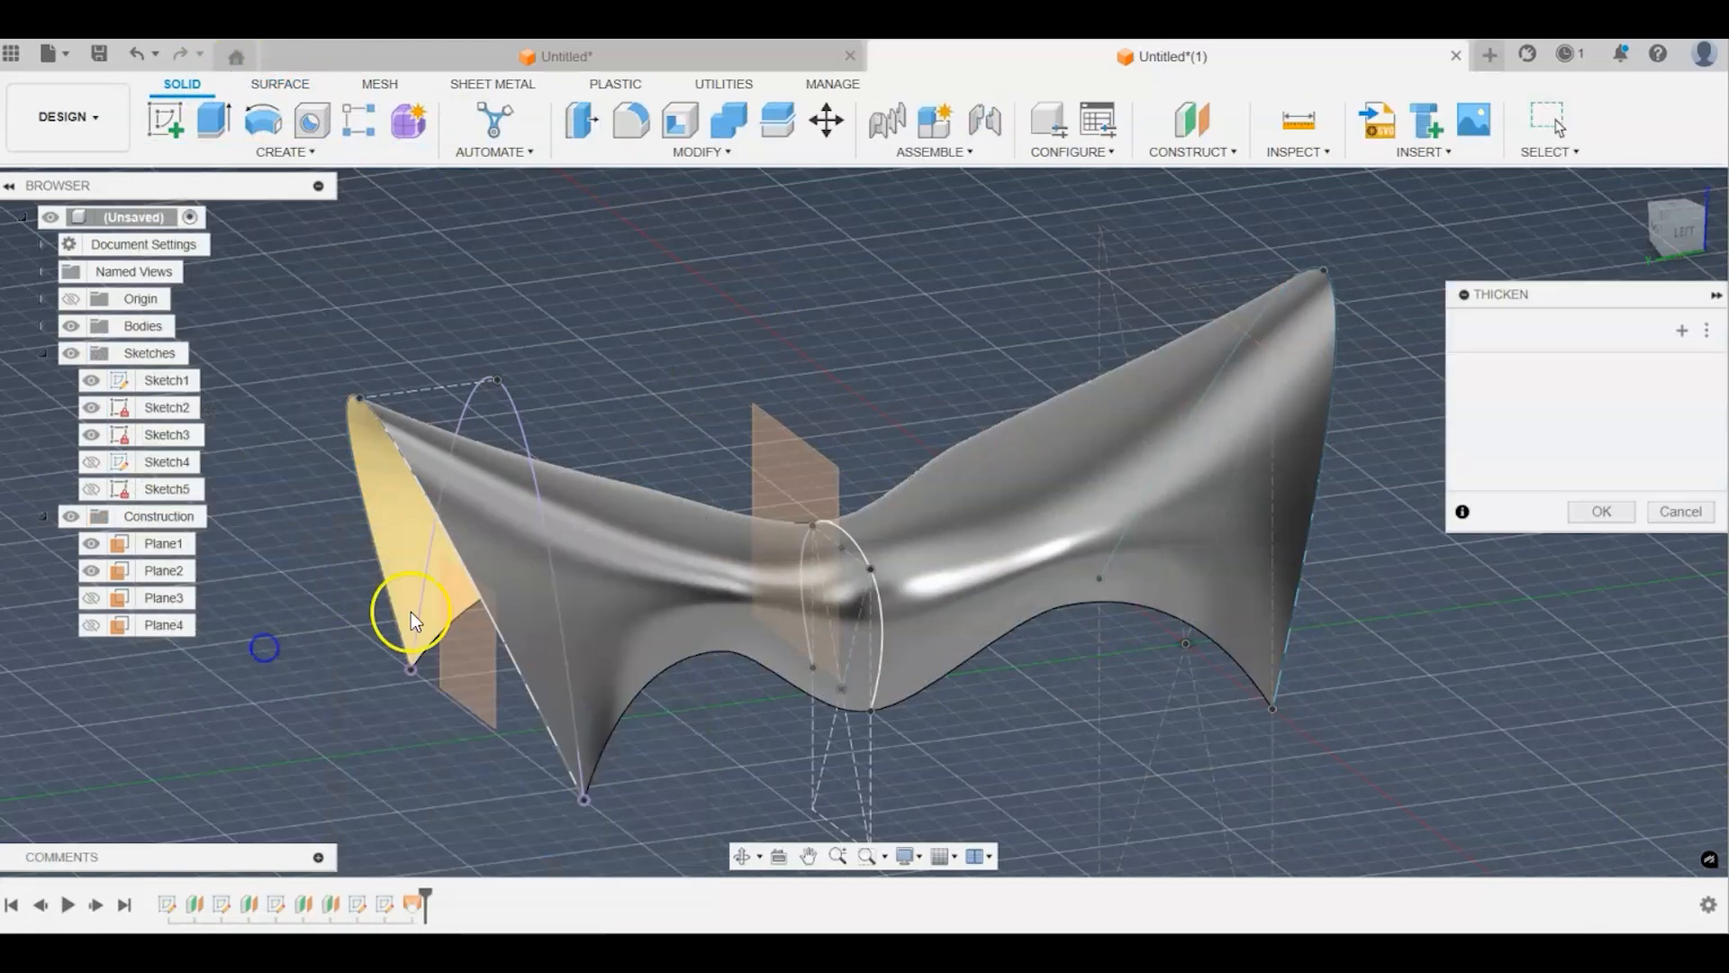
click(849, 593)
text(1)
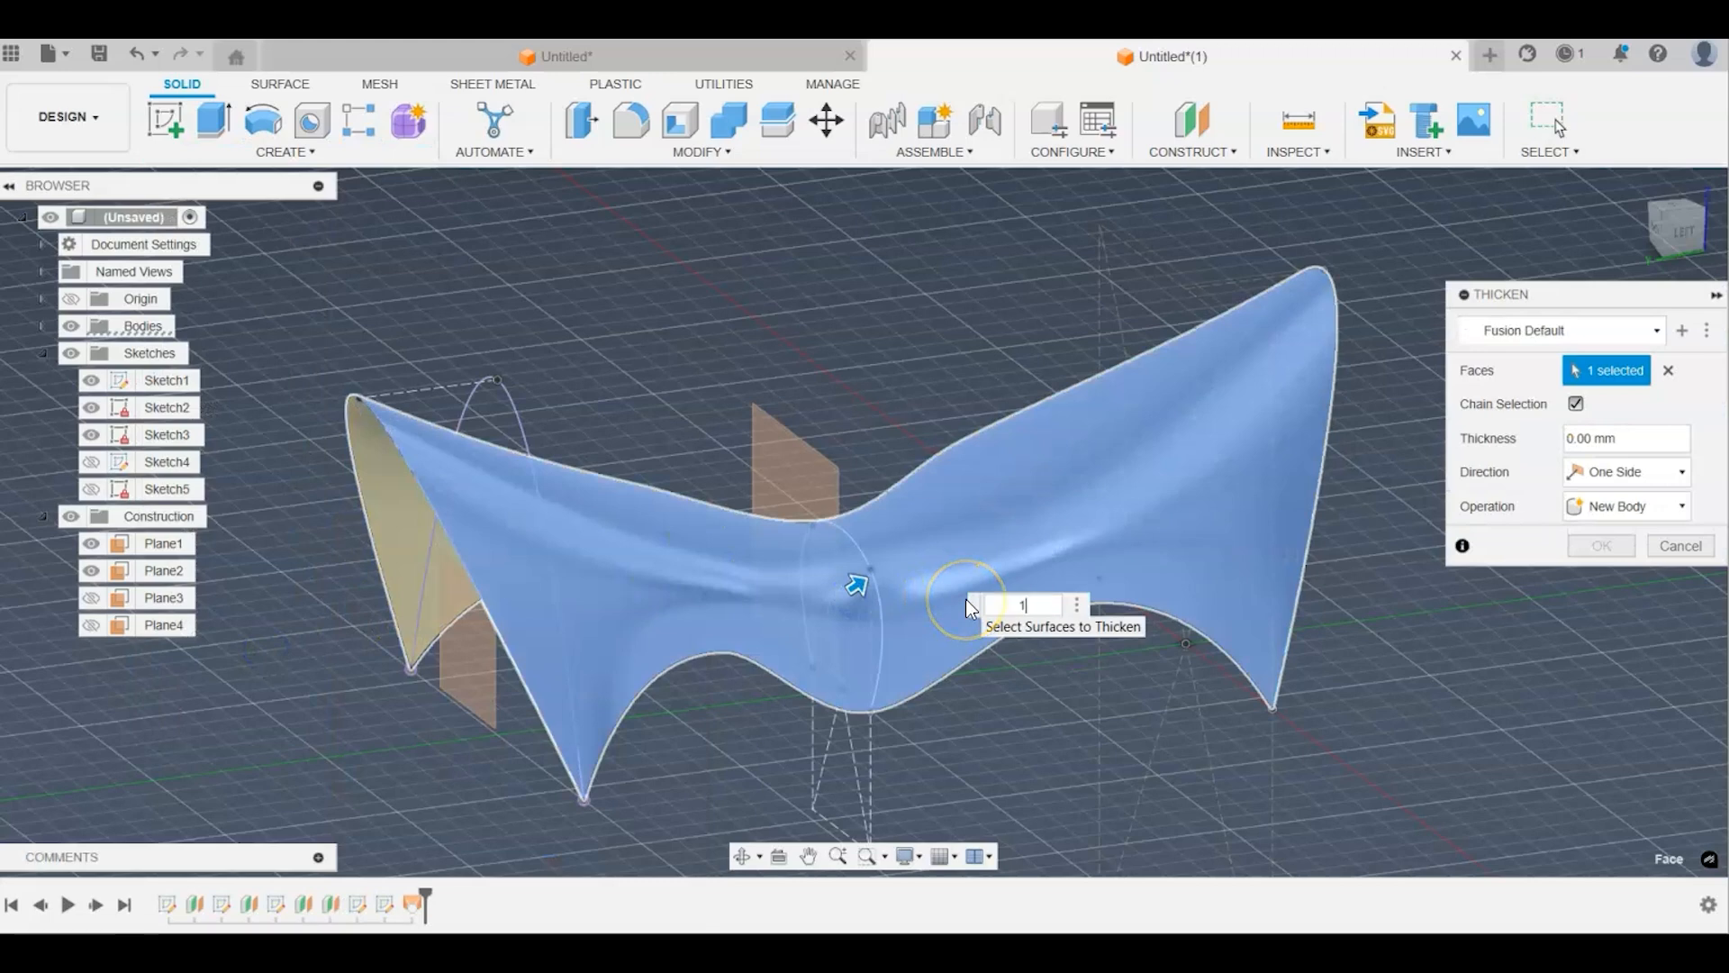
click(1600, 546)
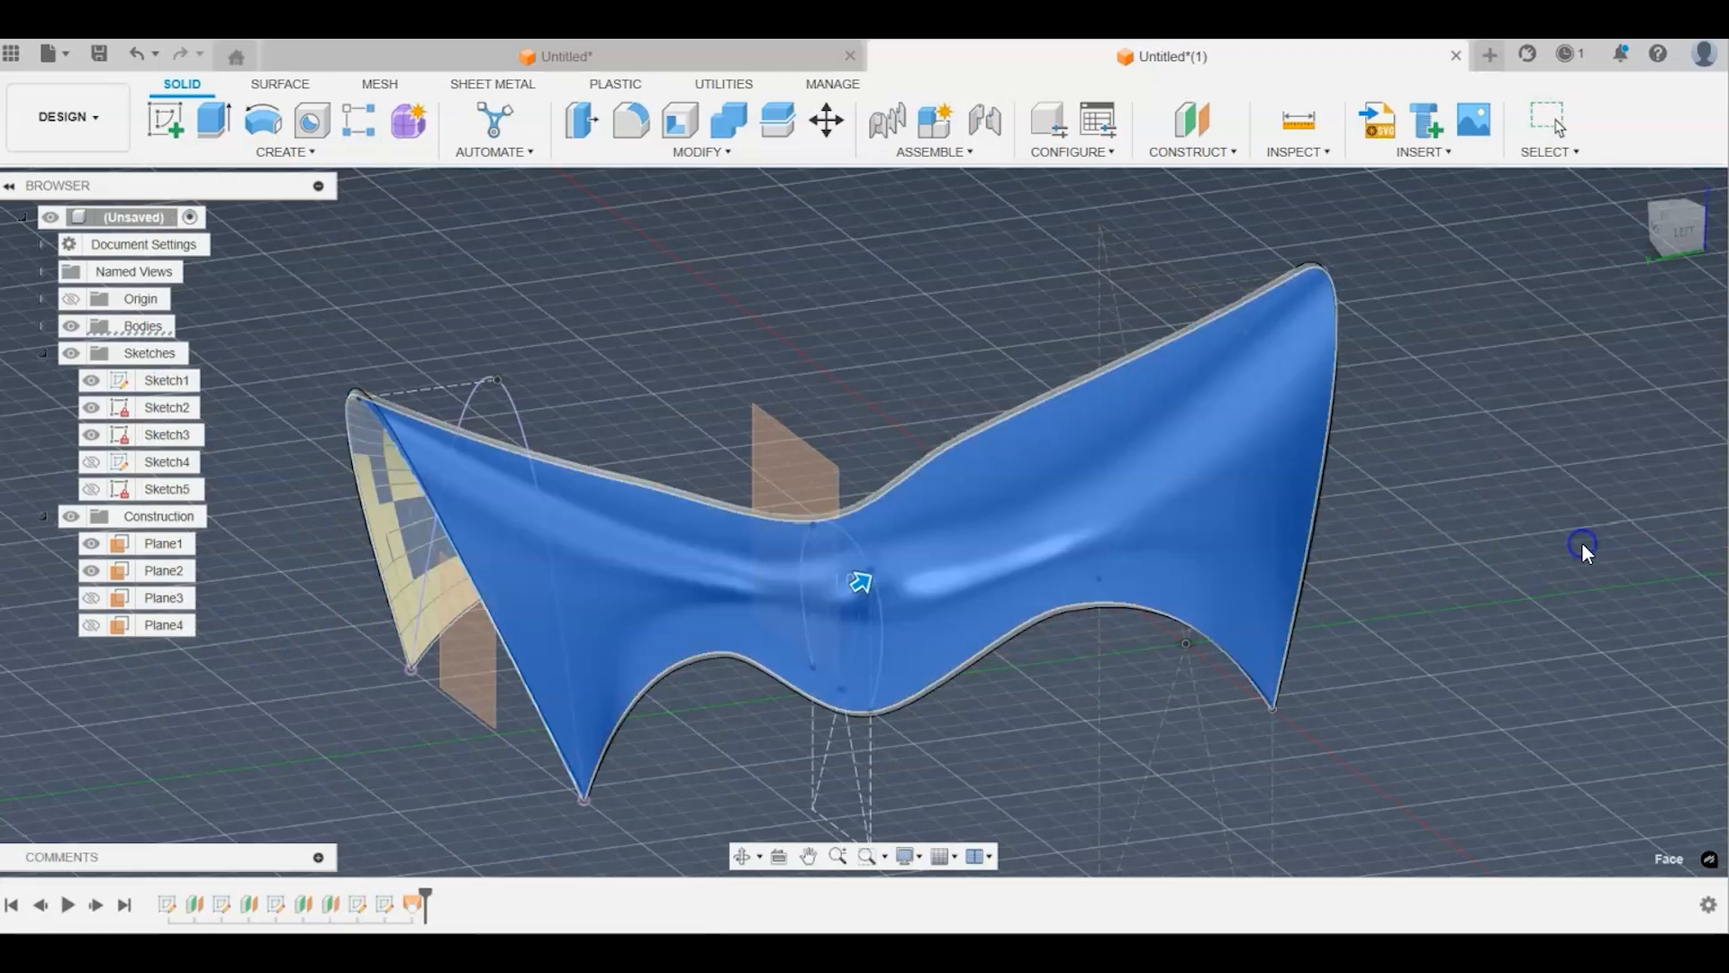
Step: Collapse the Sketches and Construction folders in the browser
click(1672, 225)
drag(1673, 225, 1720, 242)
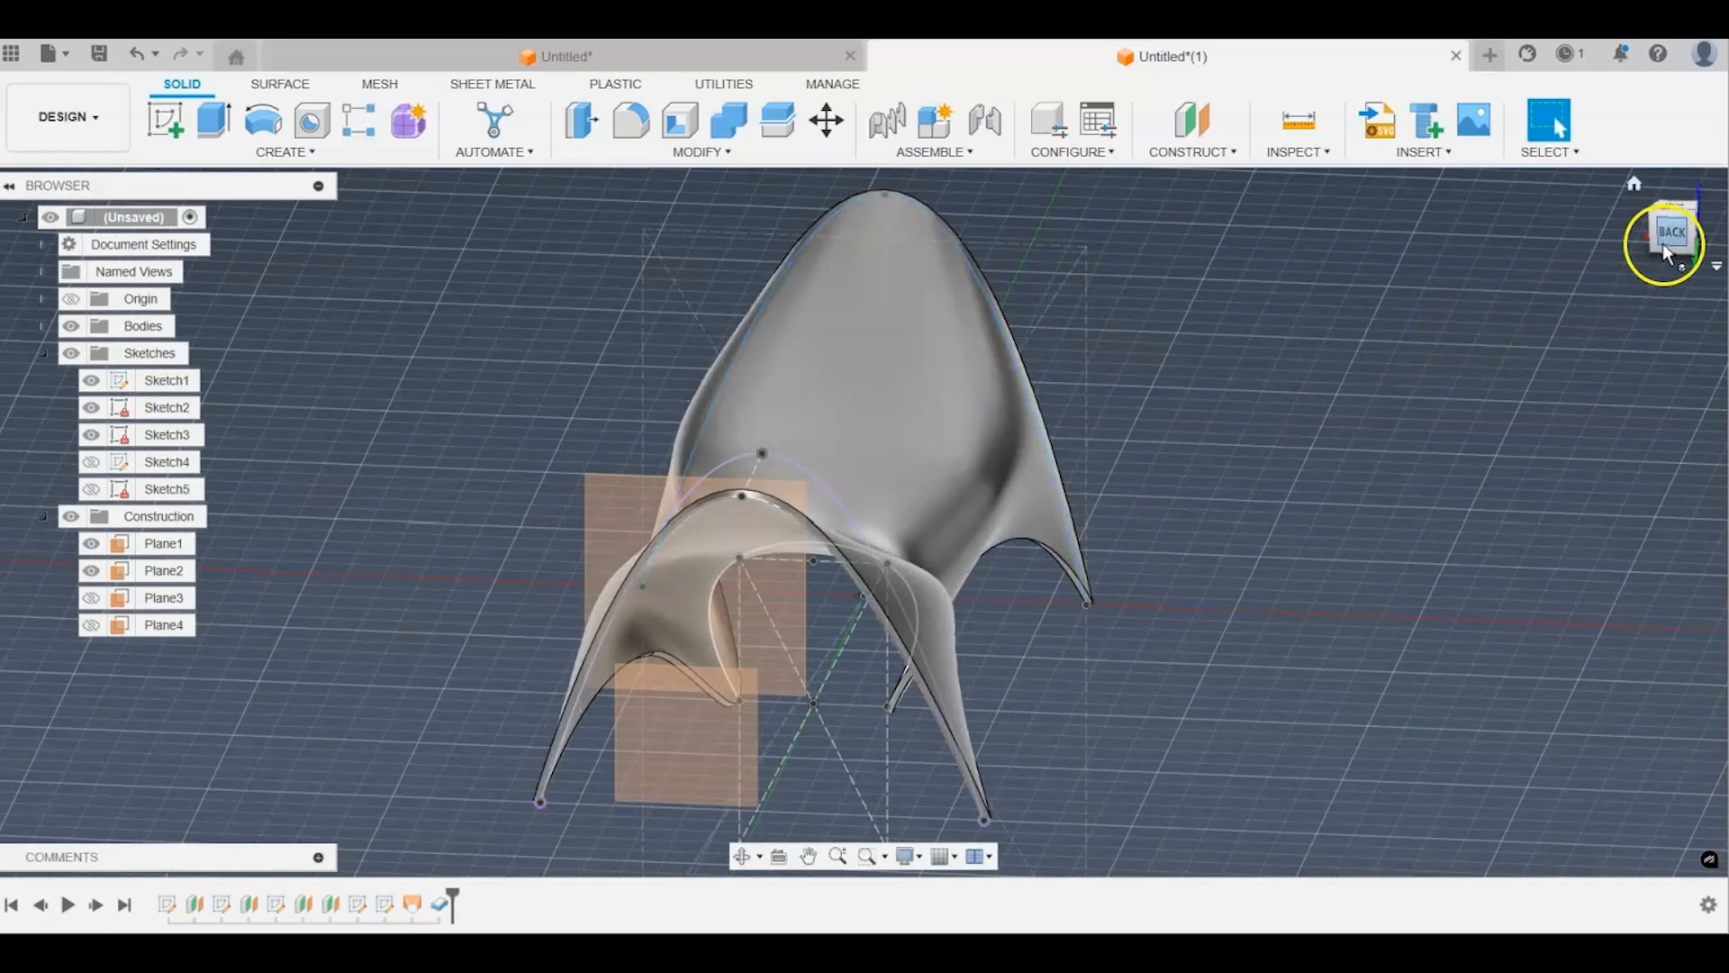
click(45, 355)
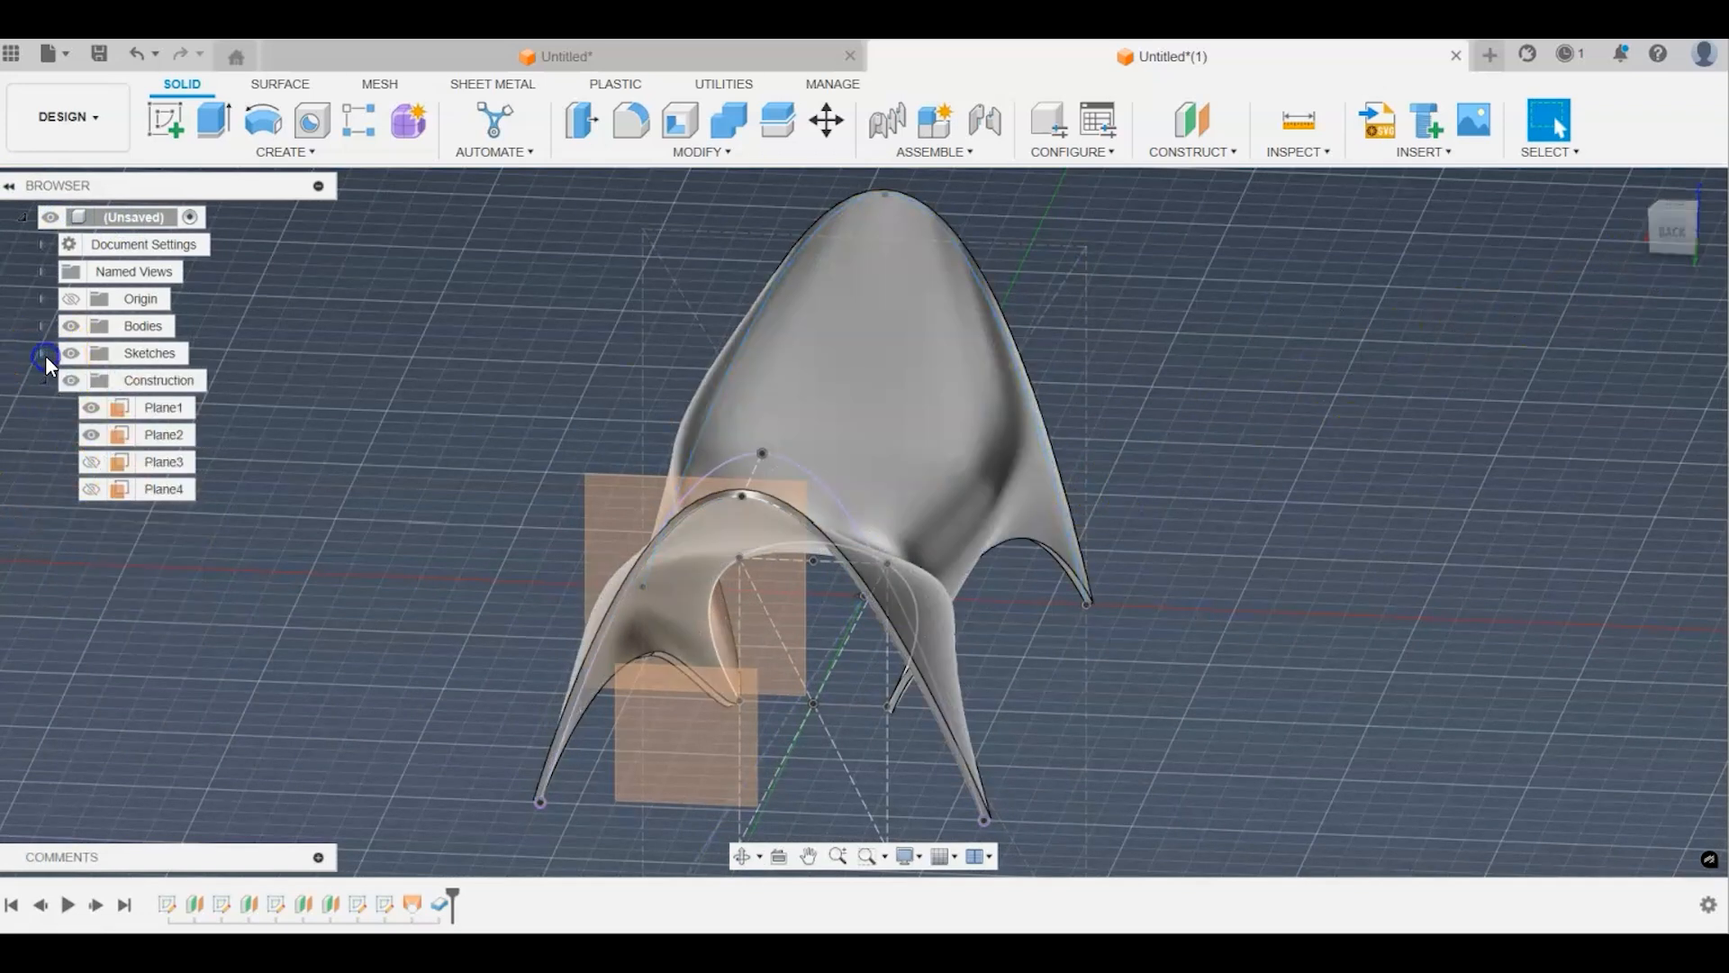
click(43, 379)
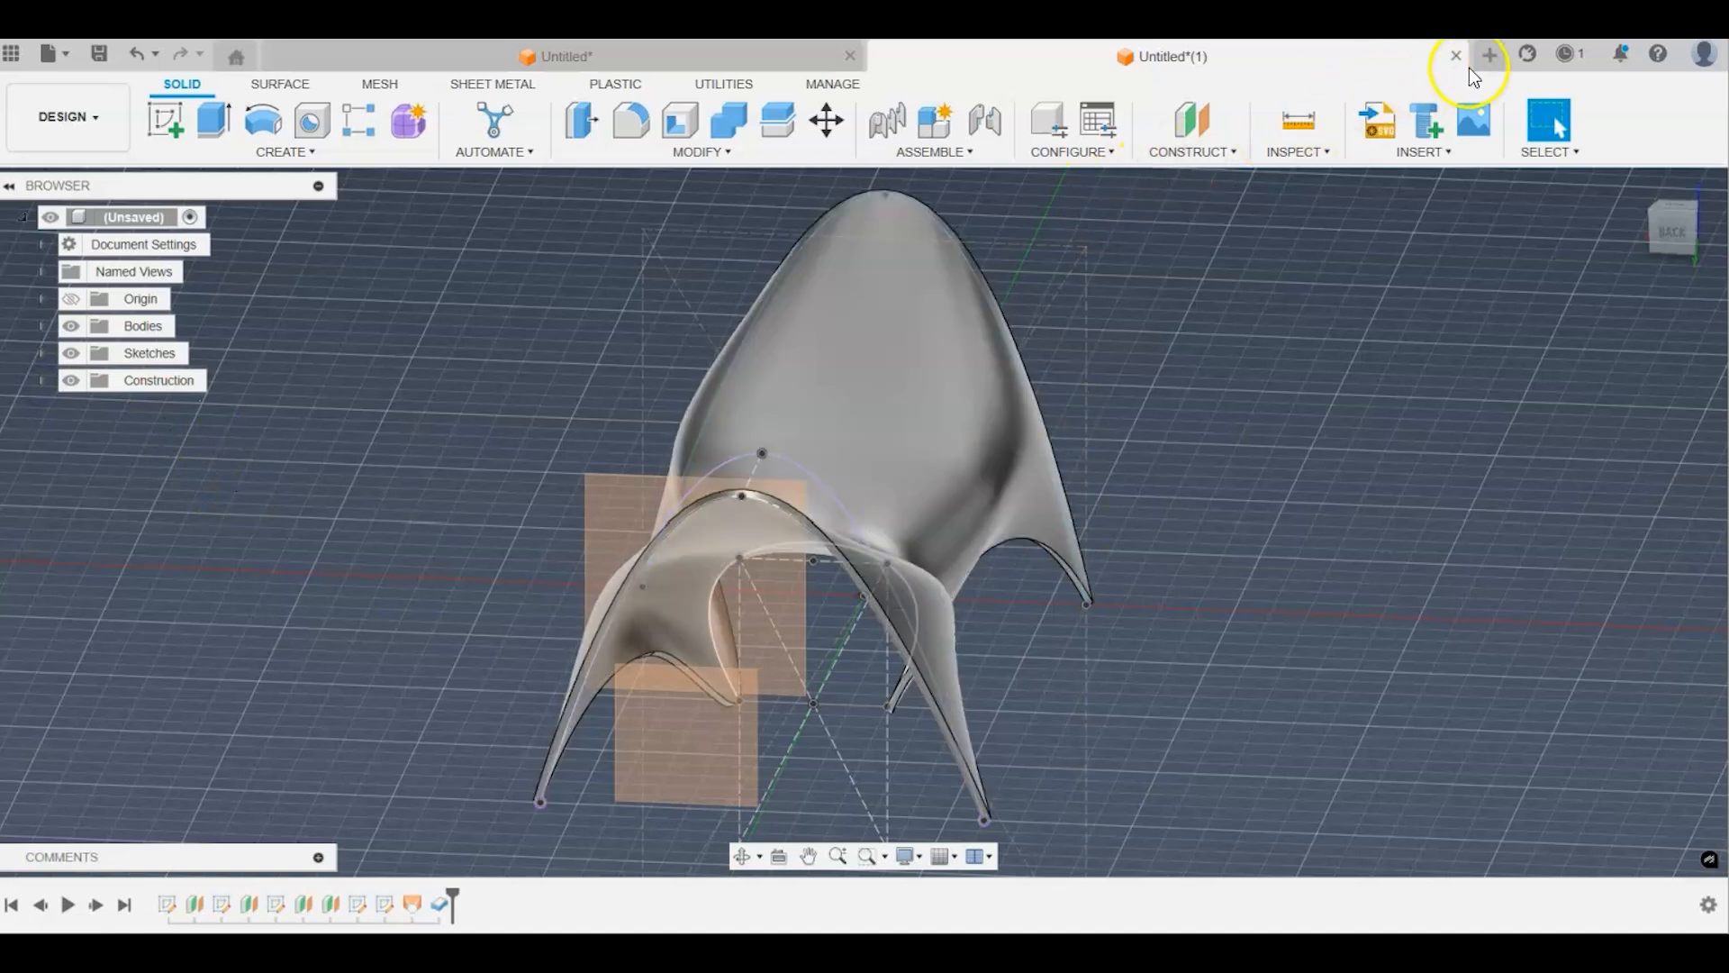
Step: Open a new design and start a sketch on the XZ plane
click(1483, 58)
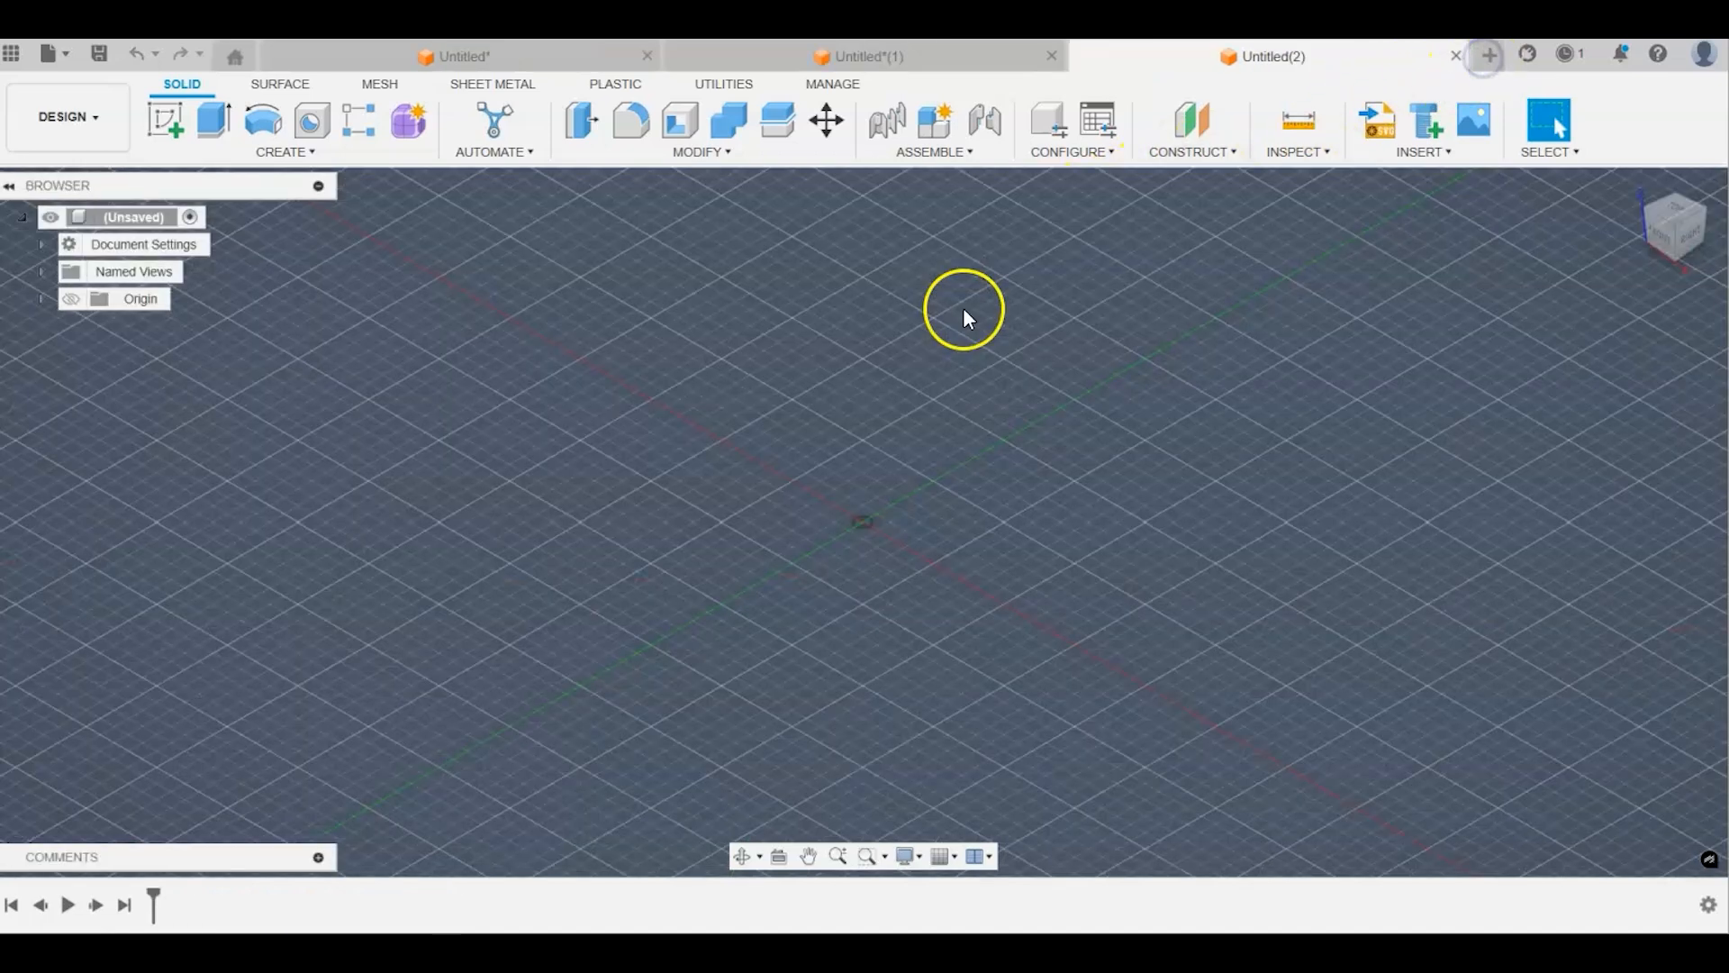
click(160, 132)
click(929, 506)
middle_drag(789, 649, 572, 658)
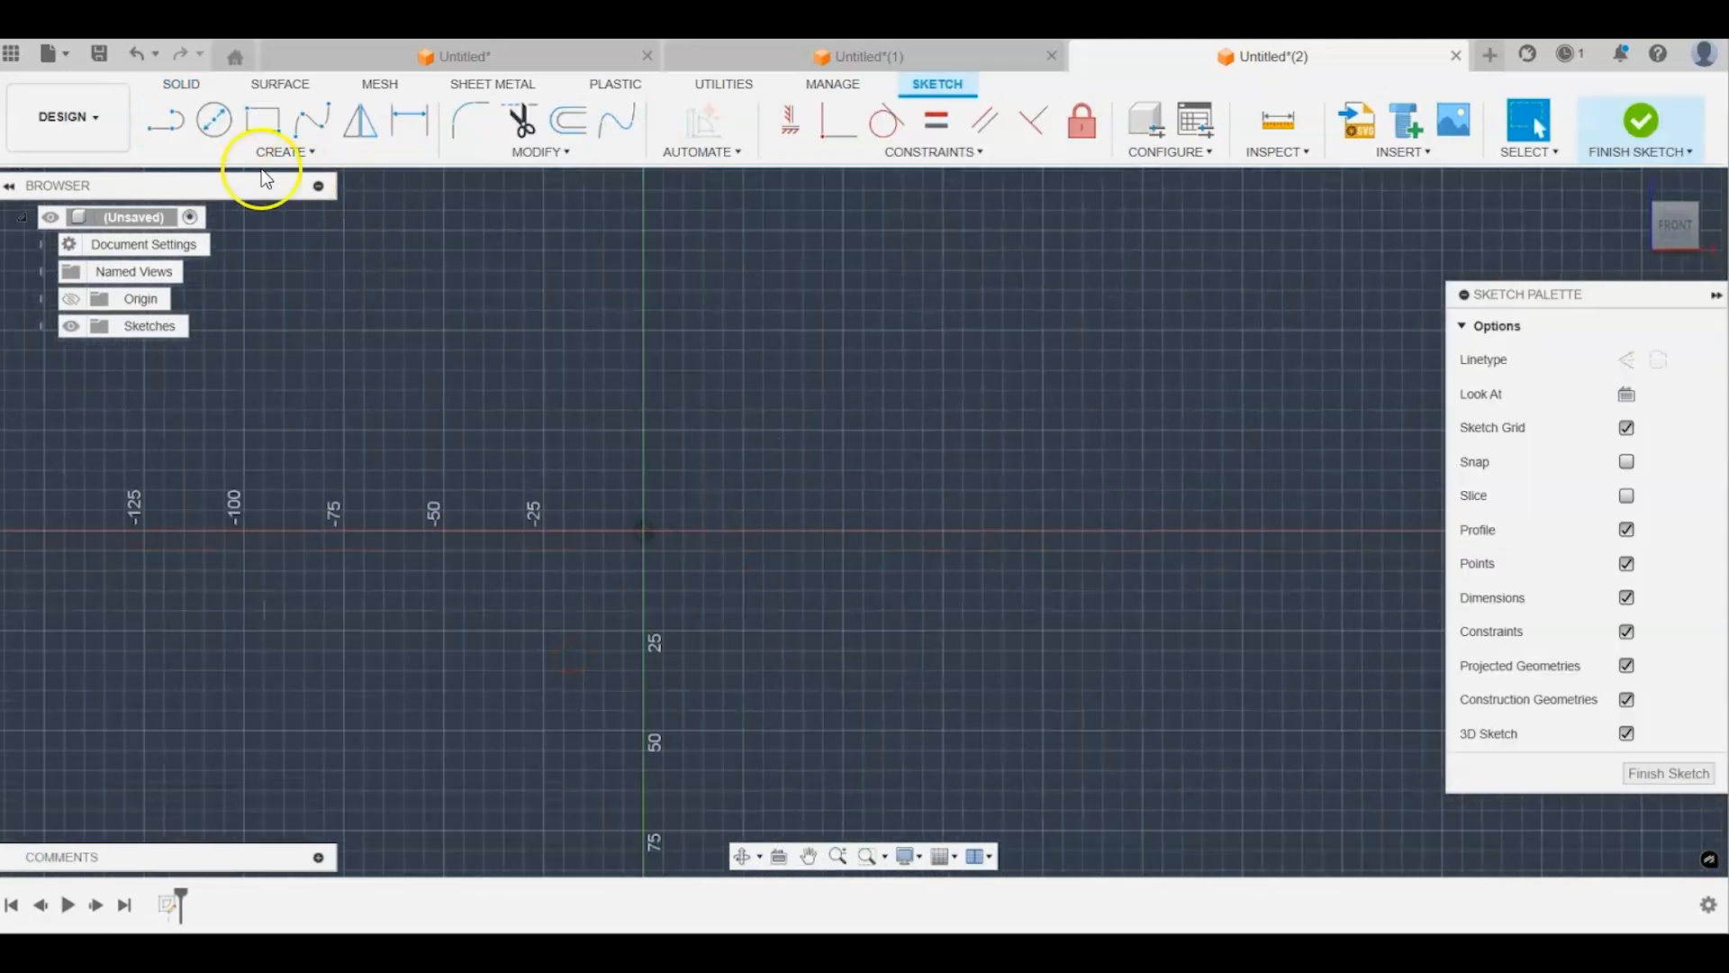
Step: Sketch a wavy four-point fit spline about 190 mm wide above the X axis and finish the sketch
click(304, 124)
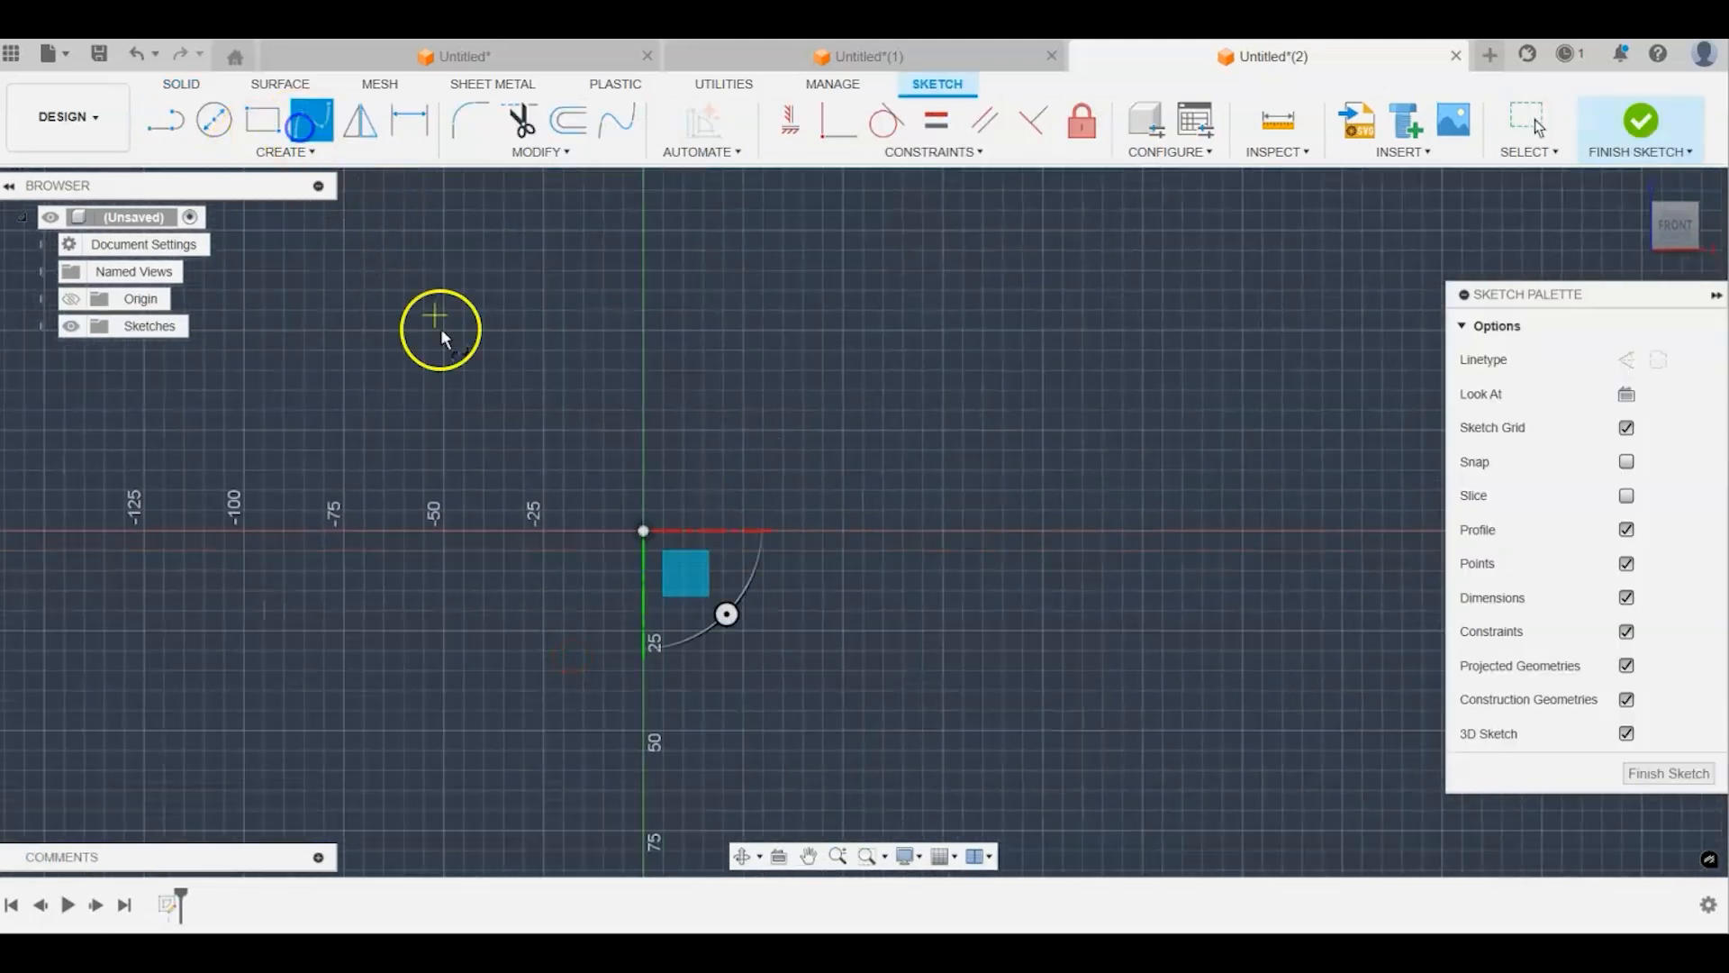
click(381, 342)
click(618, 302)
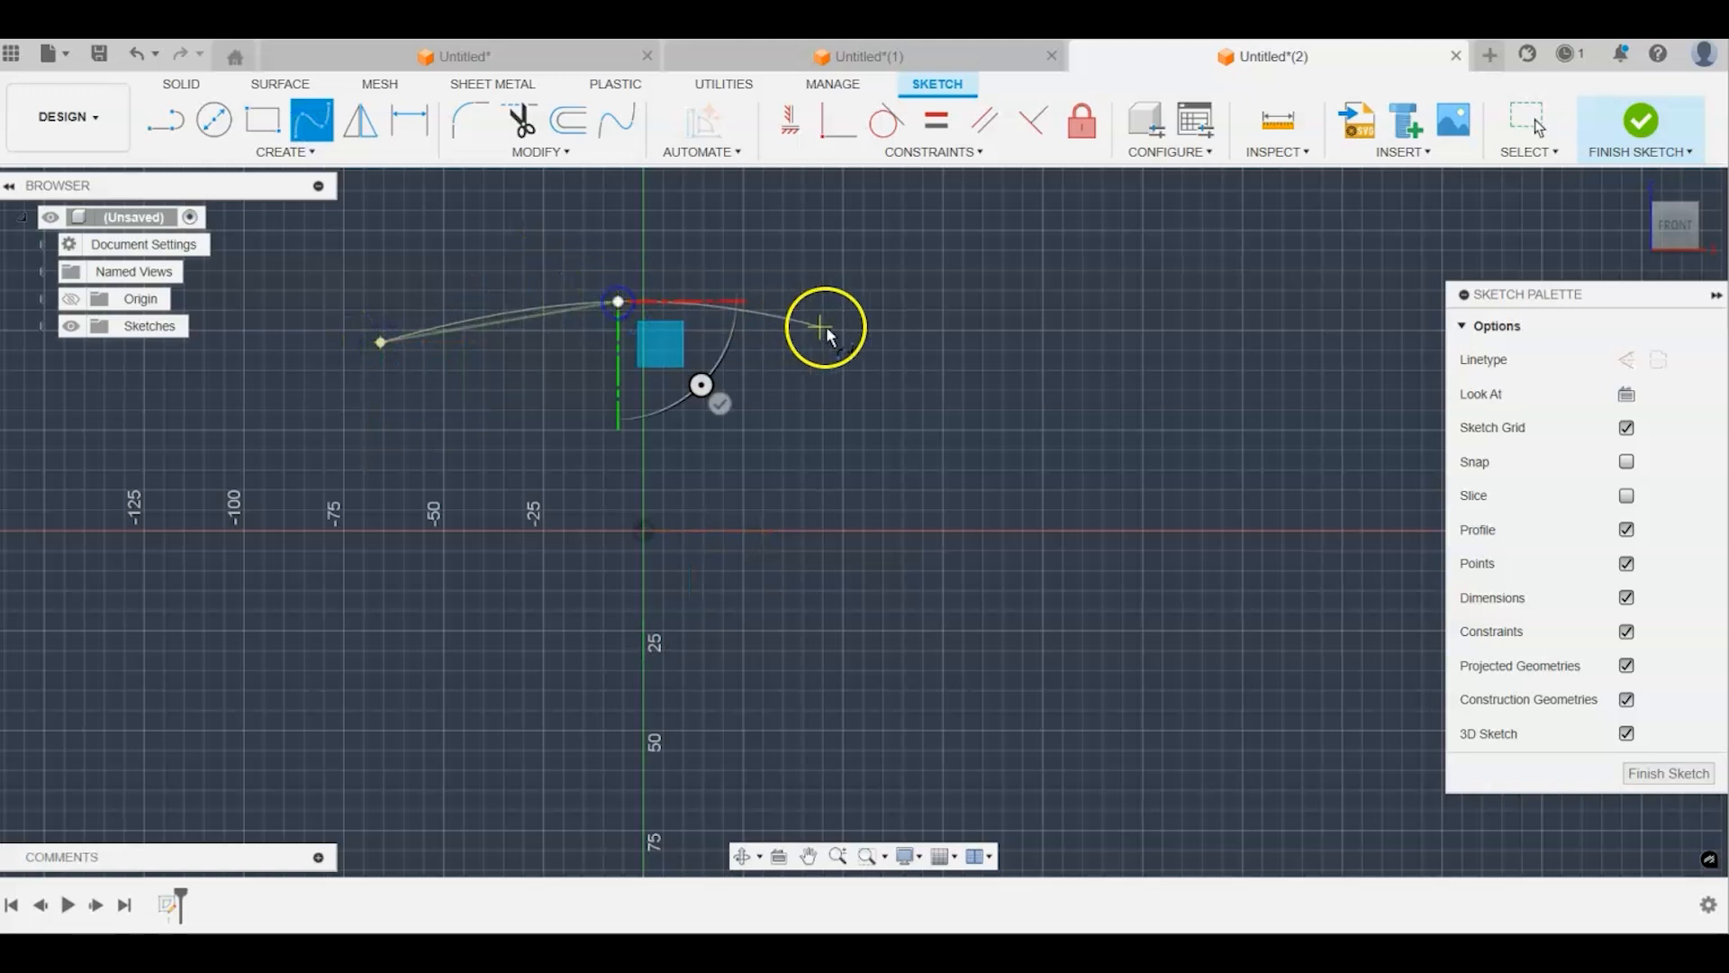
click(874, 330)
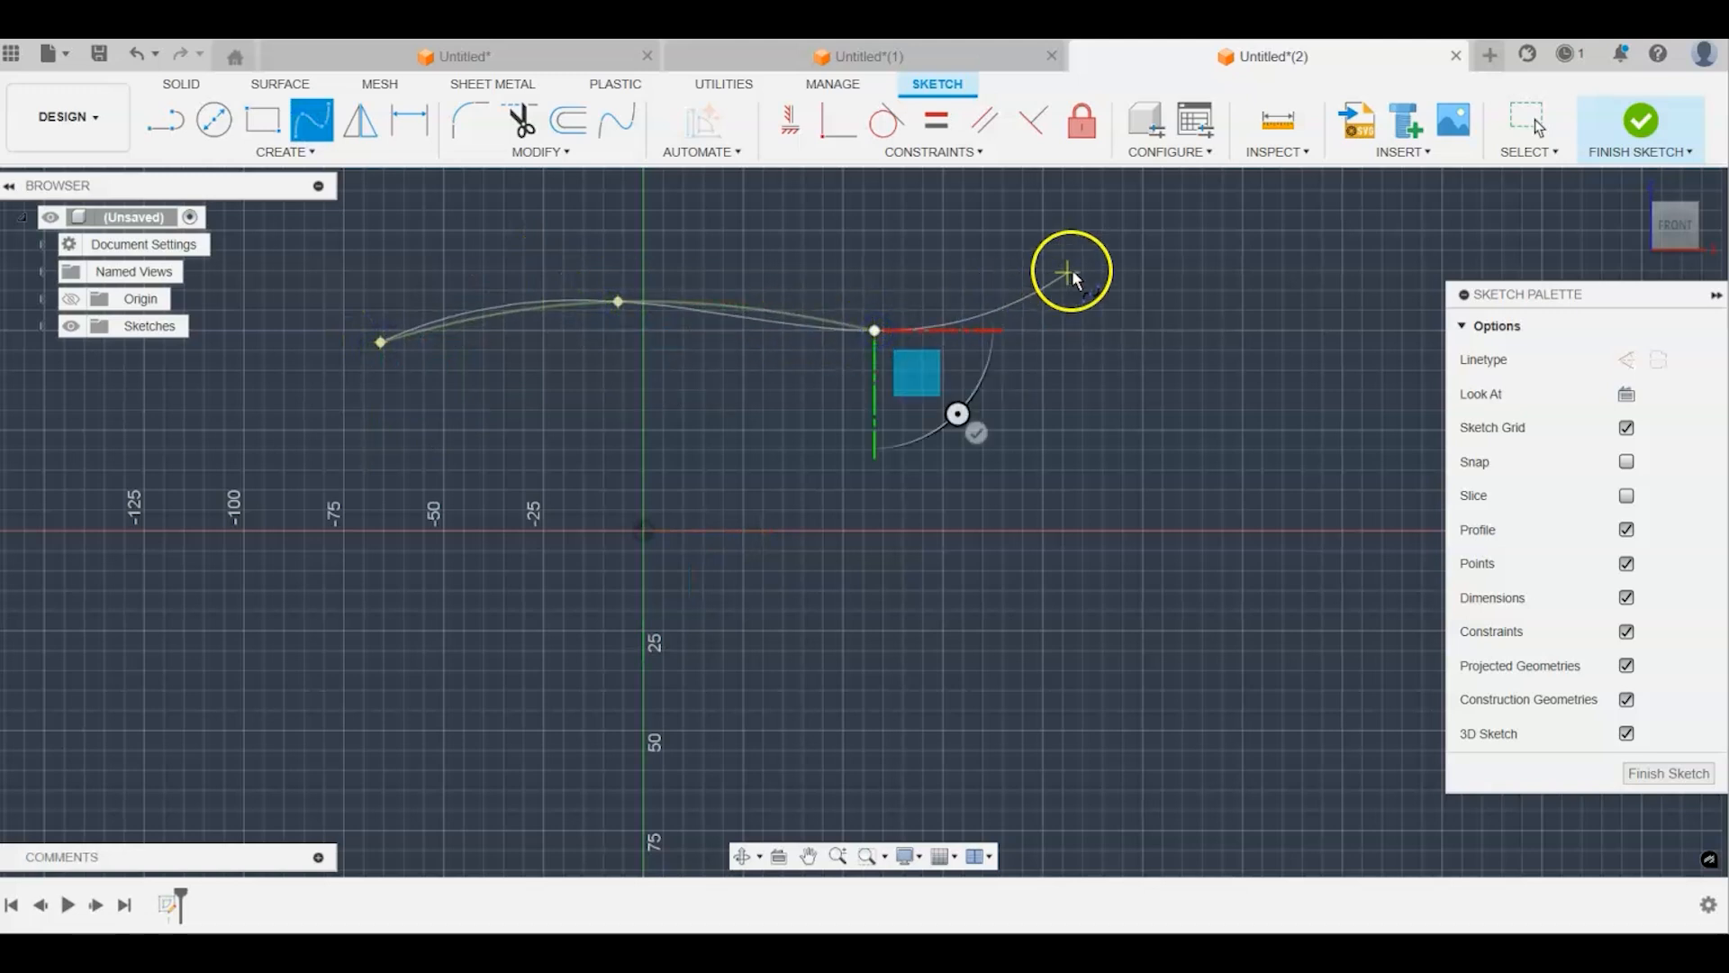
click(1135, 221)
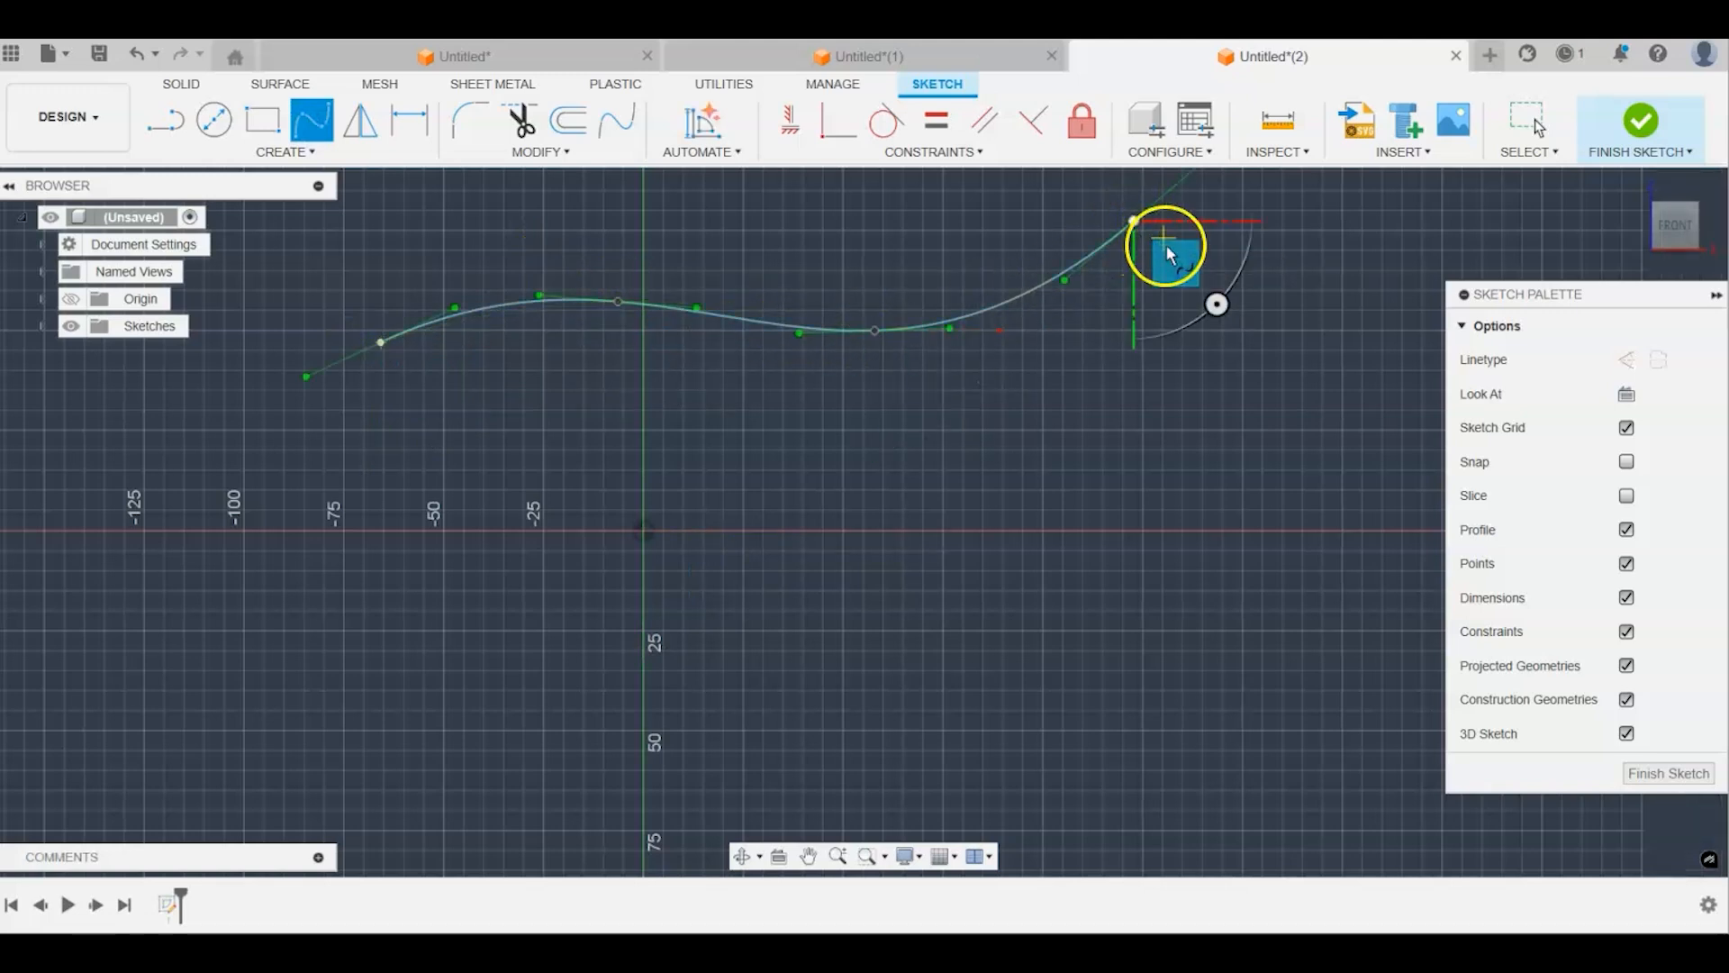
click(1642, 772)
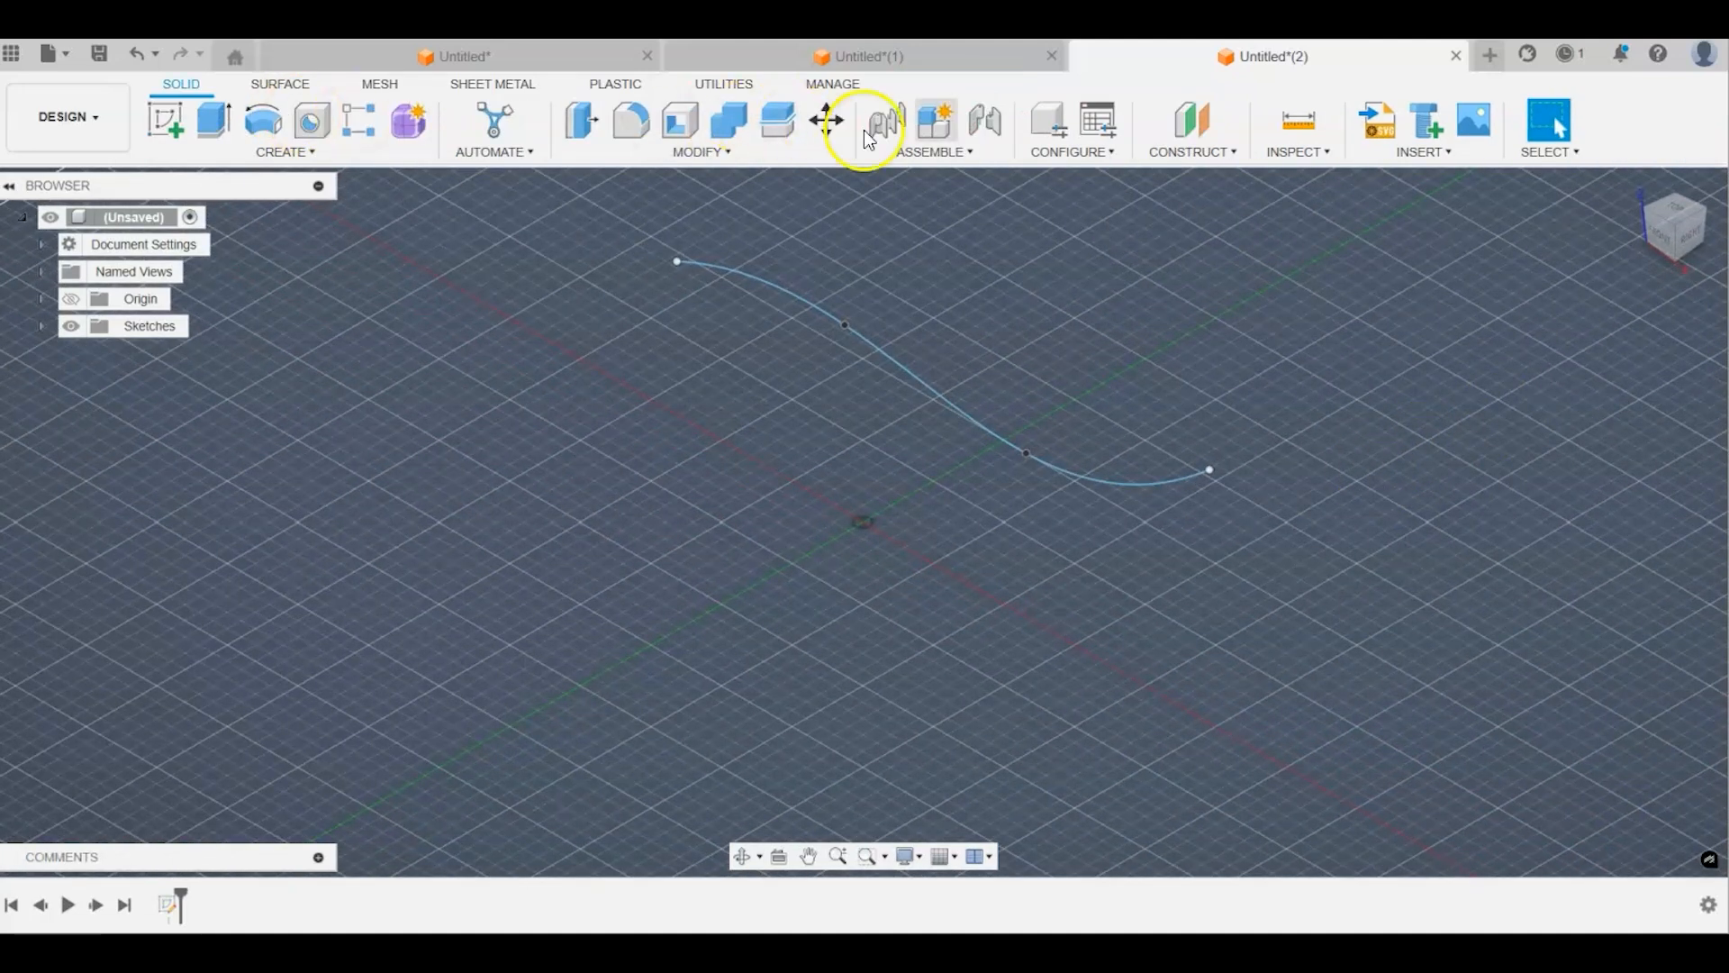
Step: Create a construction plane offset 60 mm from the XZ plane
click(1158, 154)
click(1162, 172)
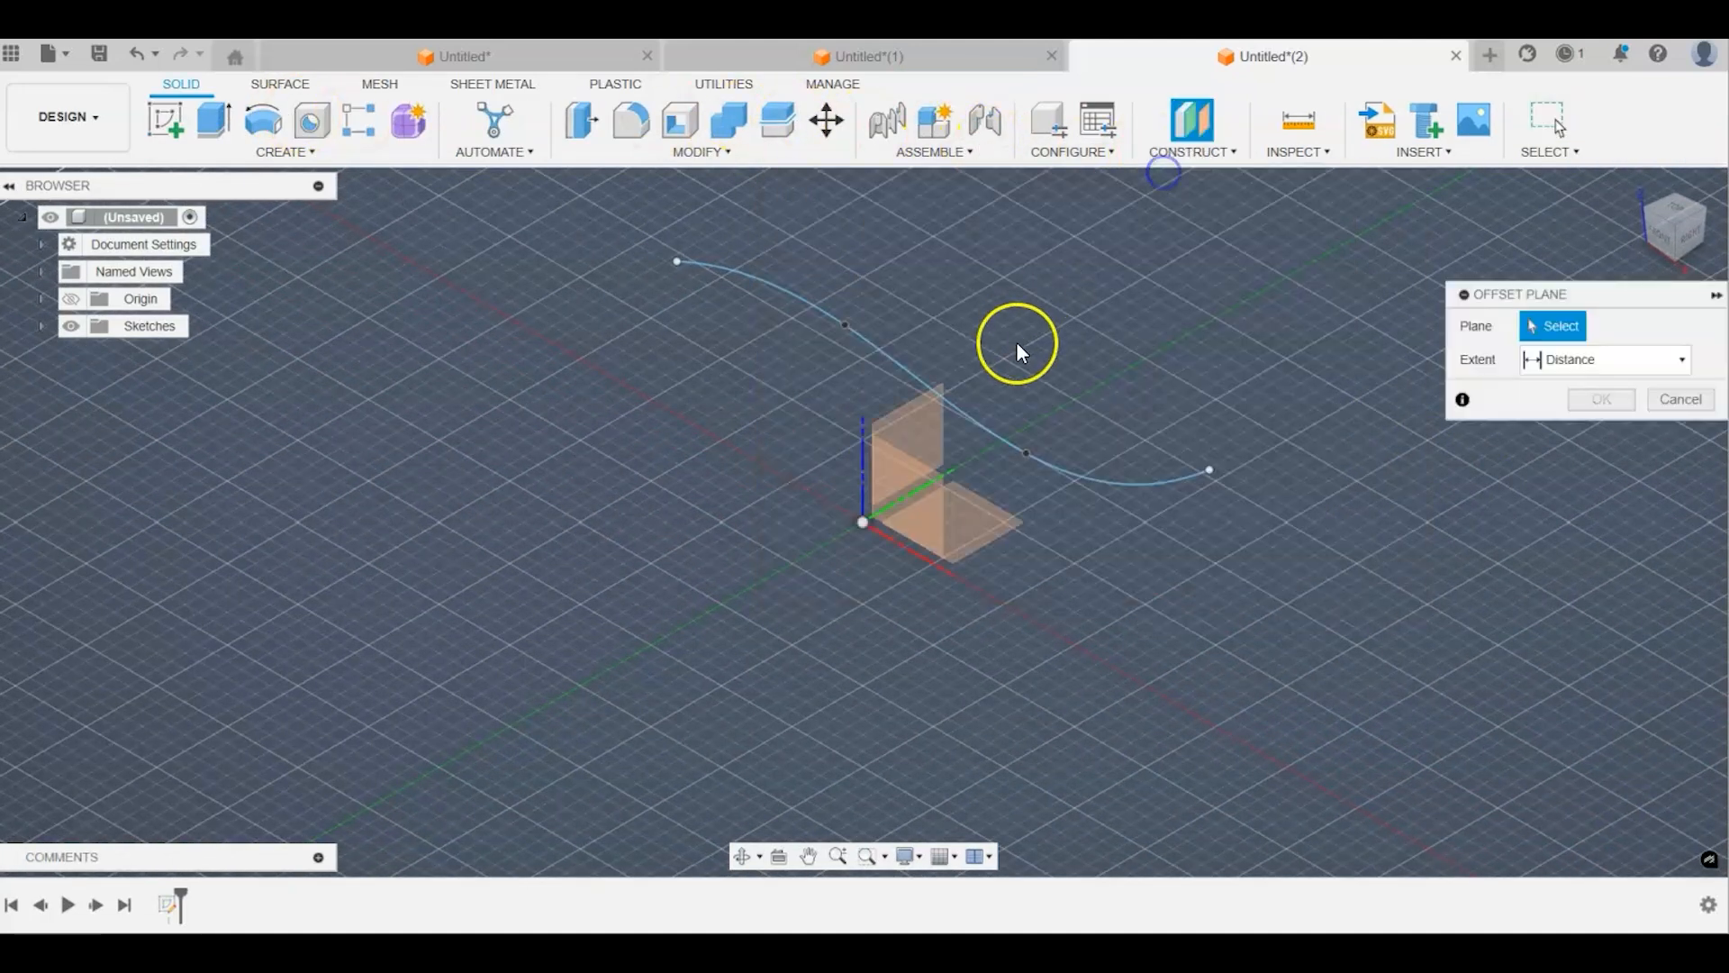
click(927, 477)
drag(939, 476, 1106, 407)
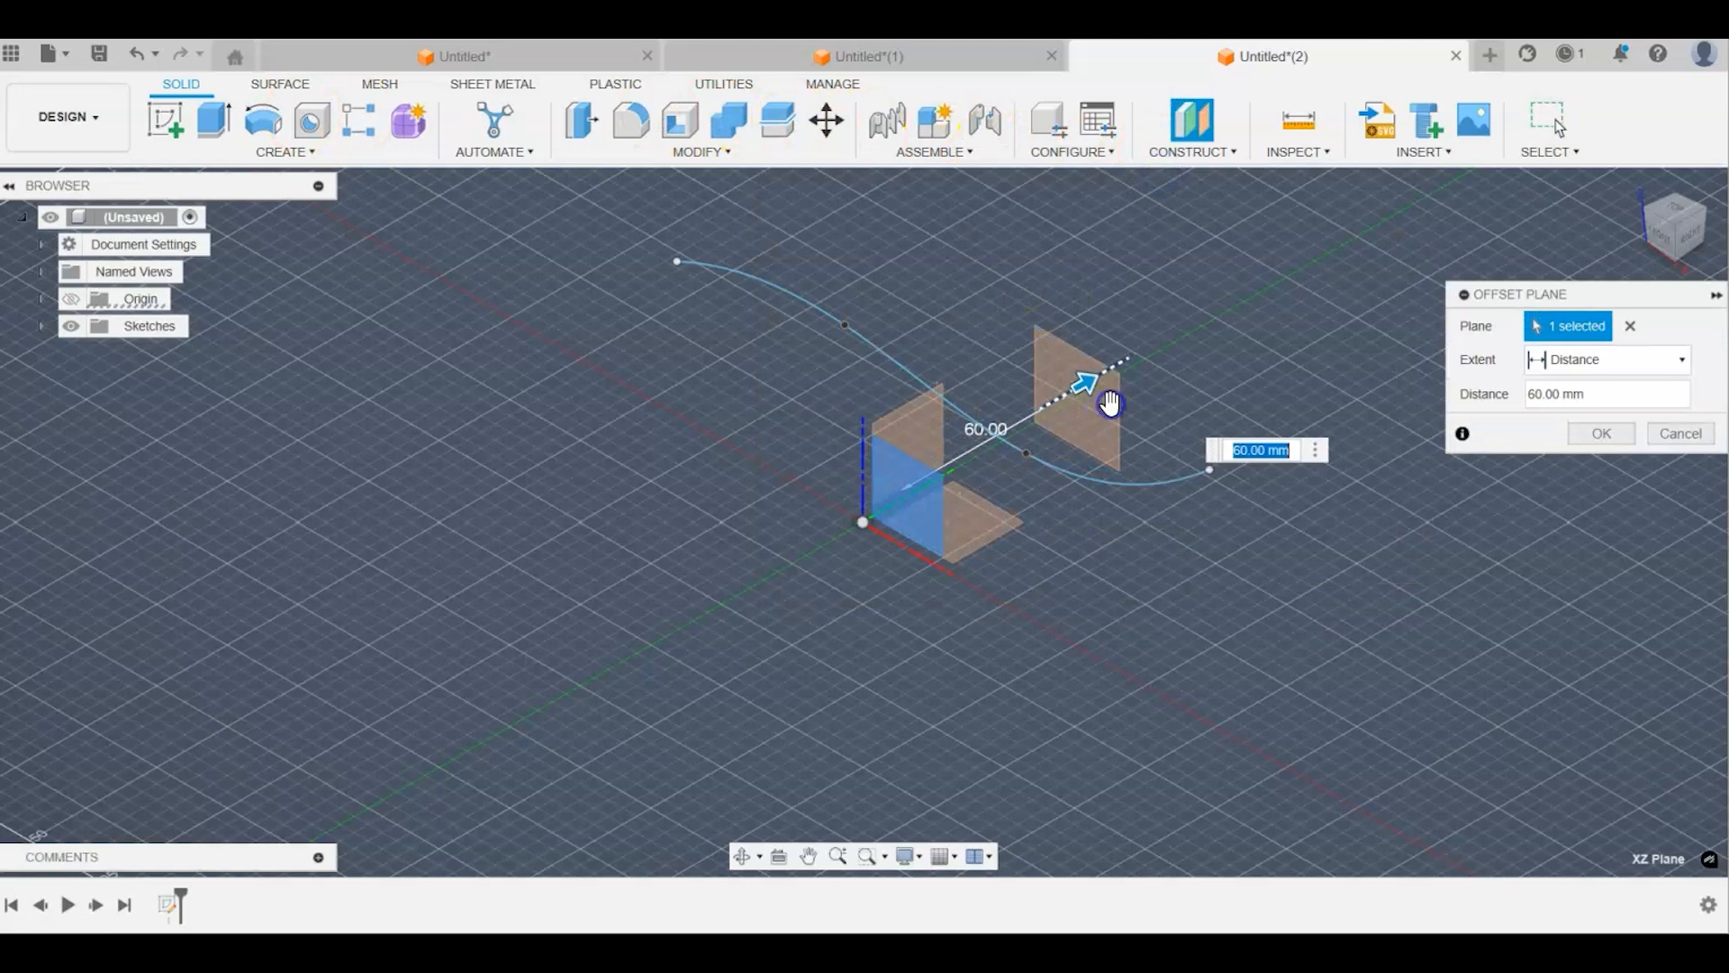
click(1599, 434)
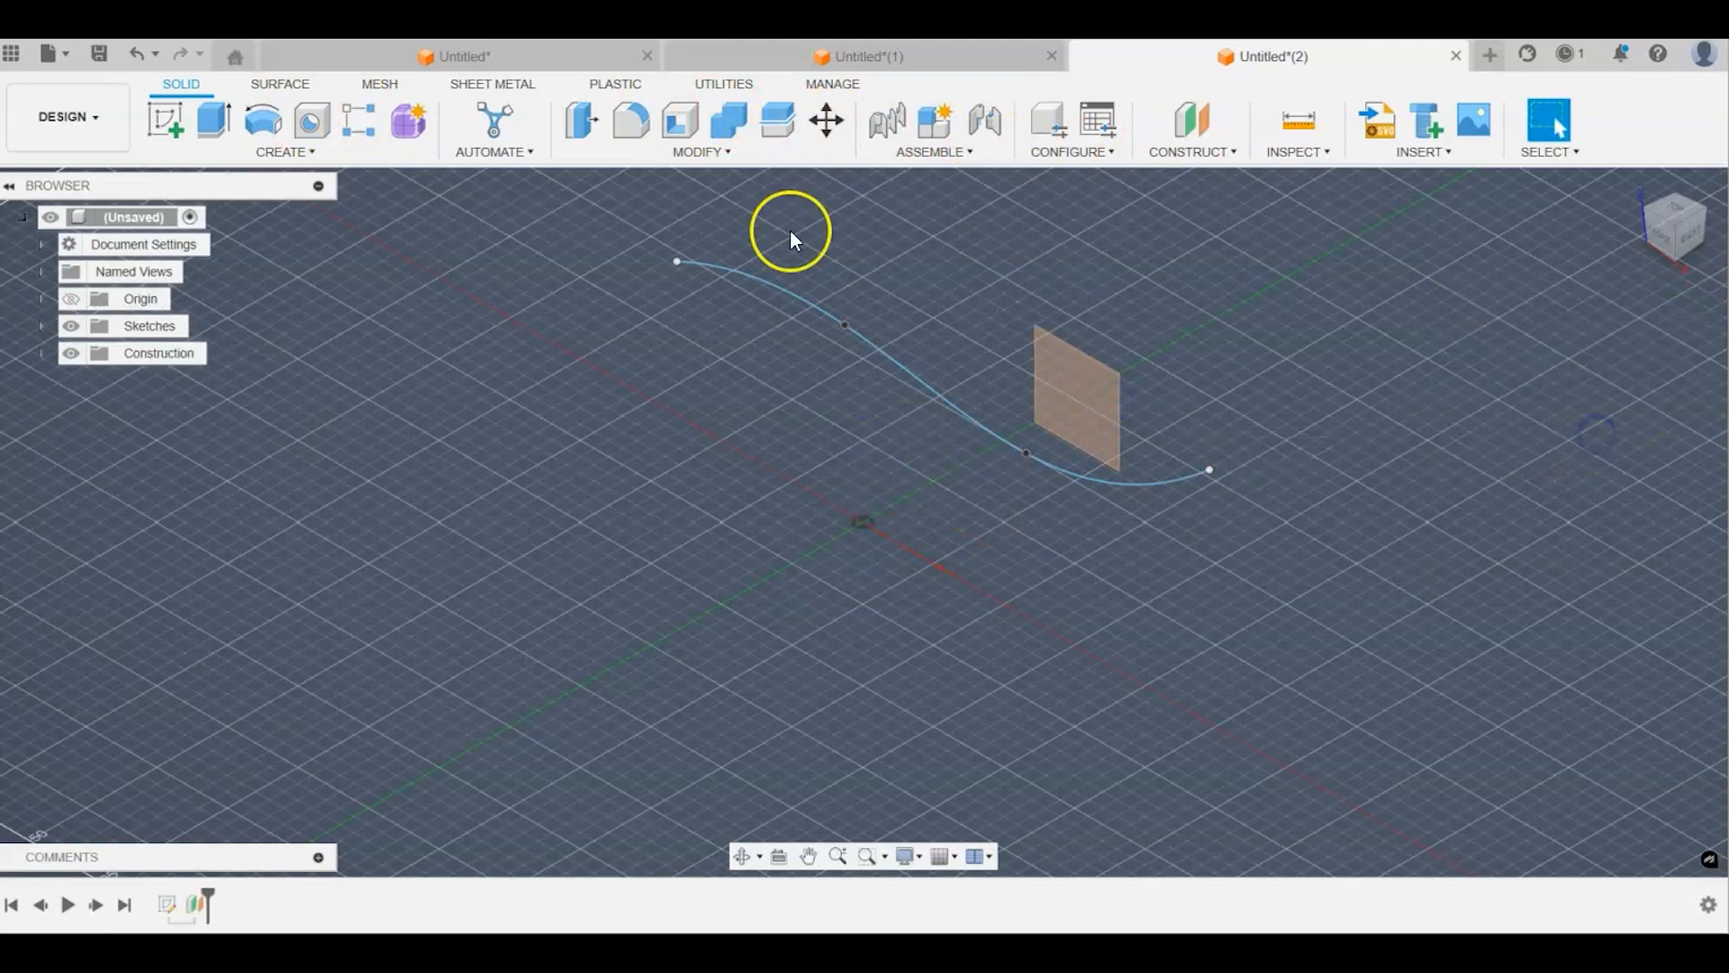
Step: On the 60 mm plane, sketch a four-point fit spline about 185 mm wide near the first curve and finish the sketch
click(177, 121)
click(1086, 389)
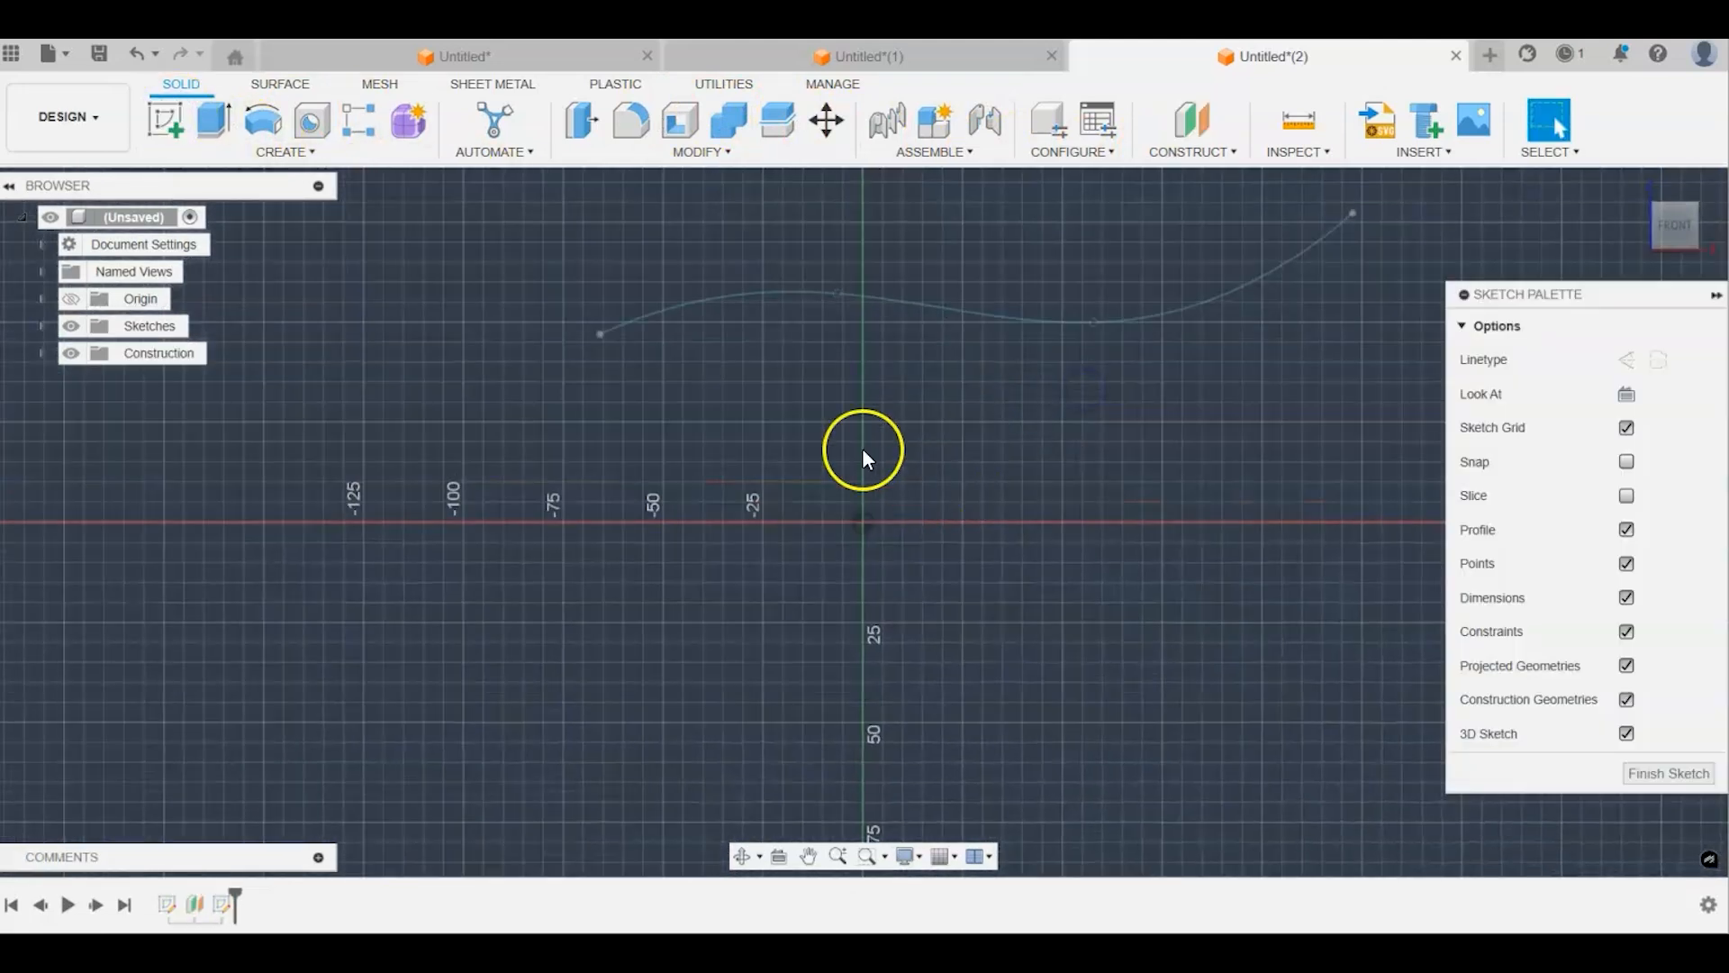
click(306, 132)
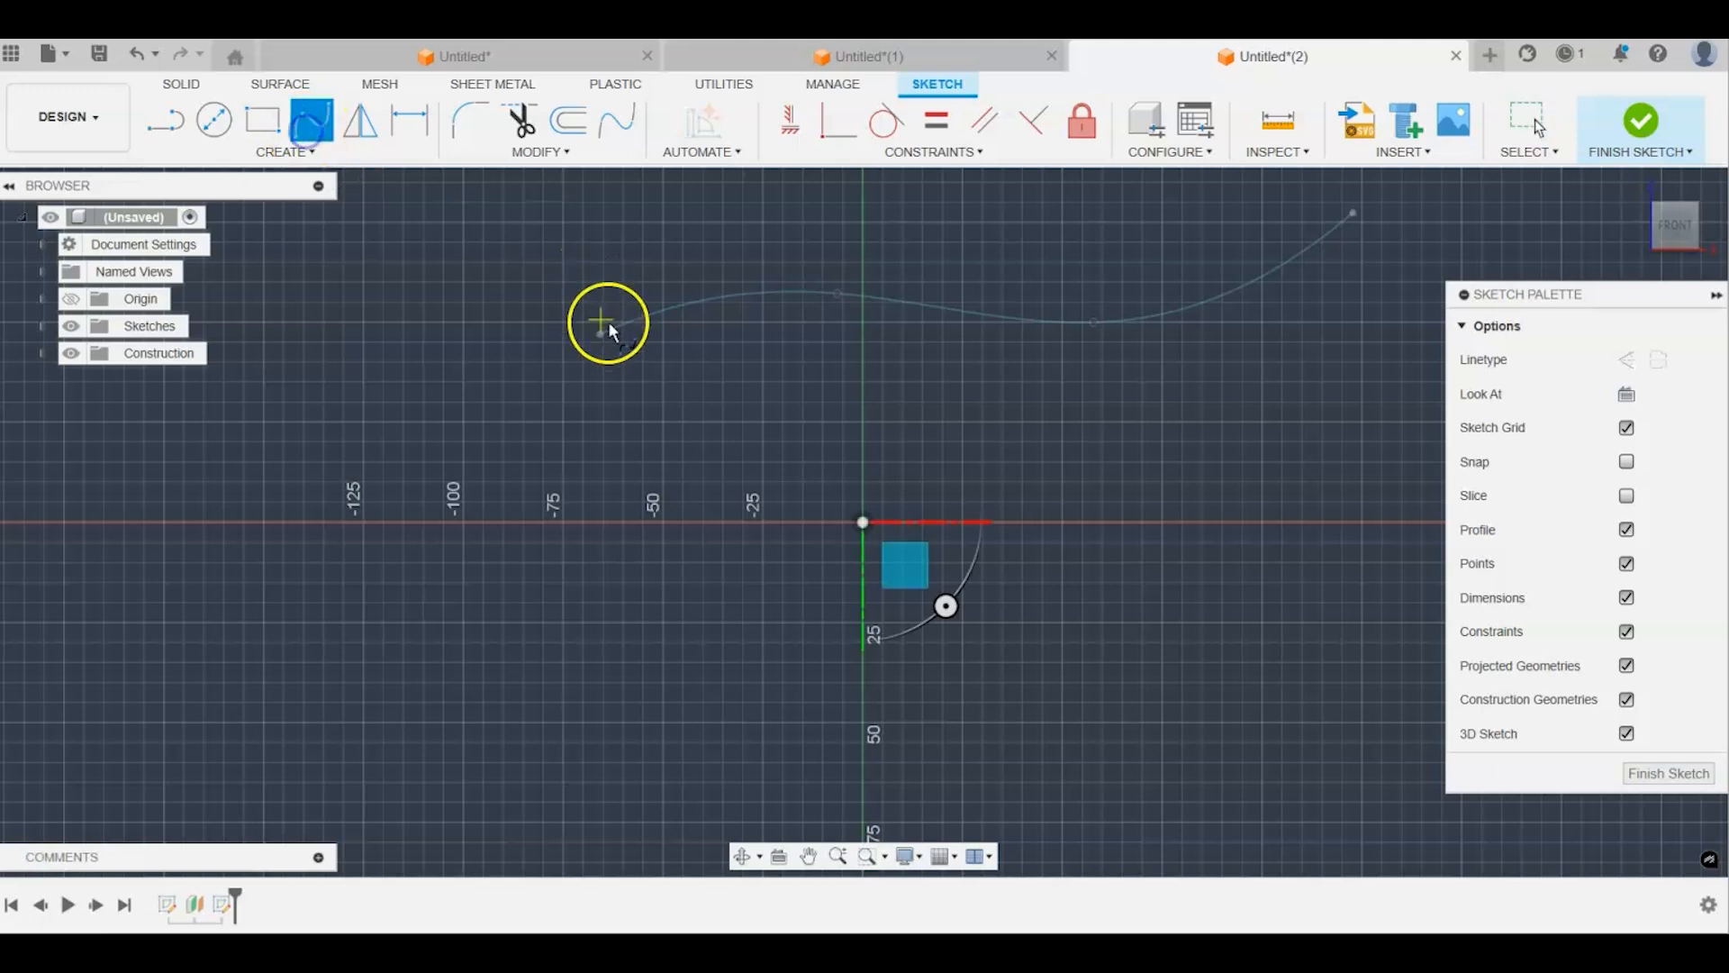
click(652, 353)
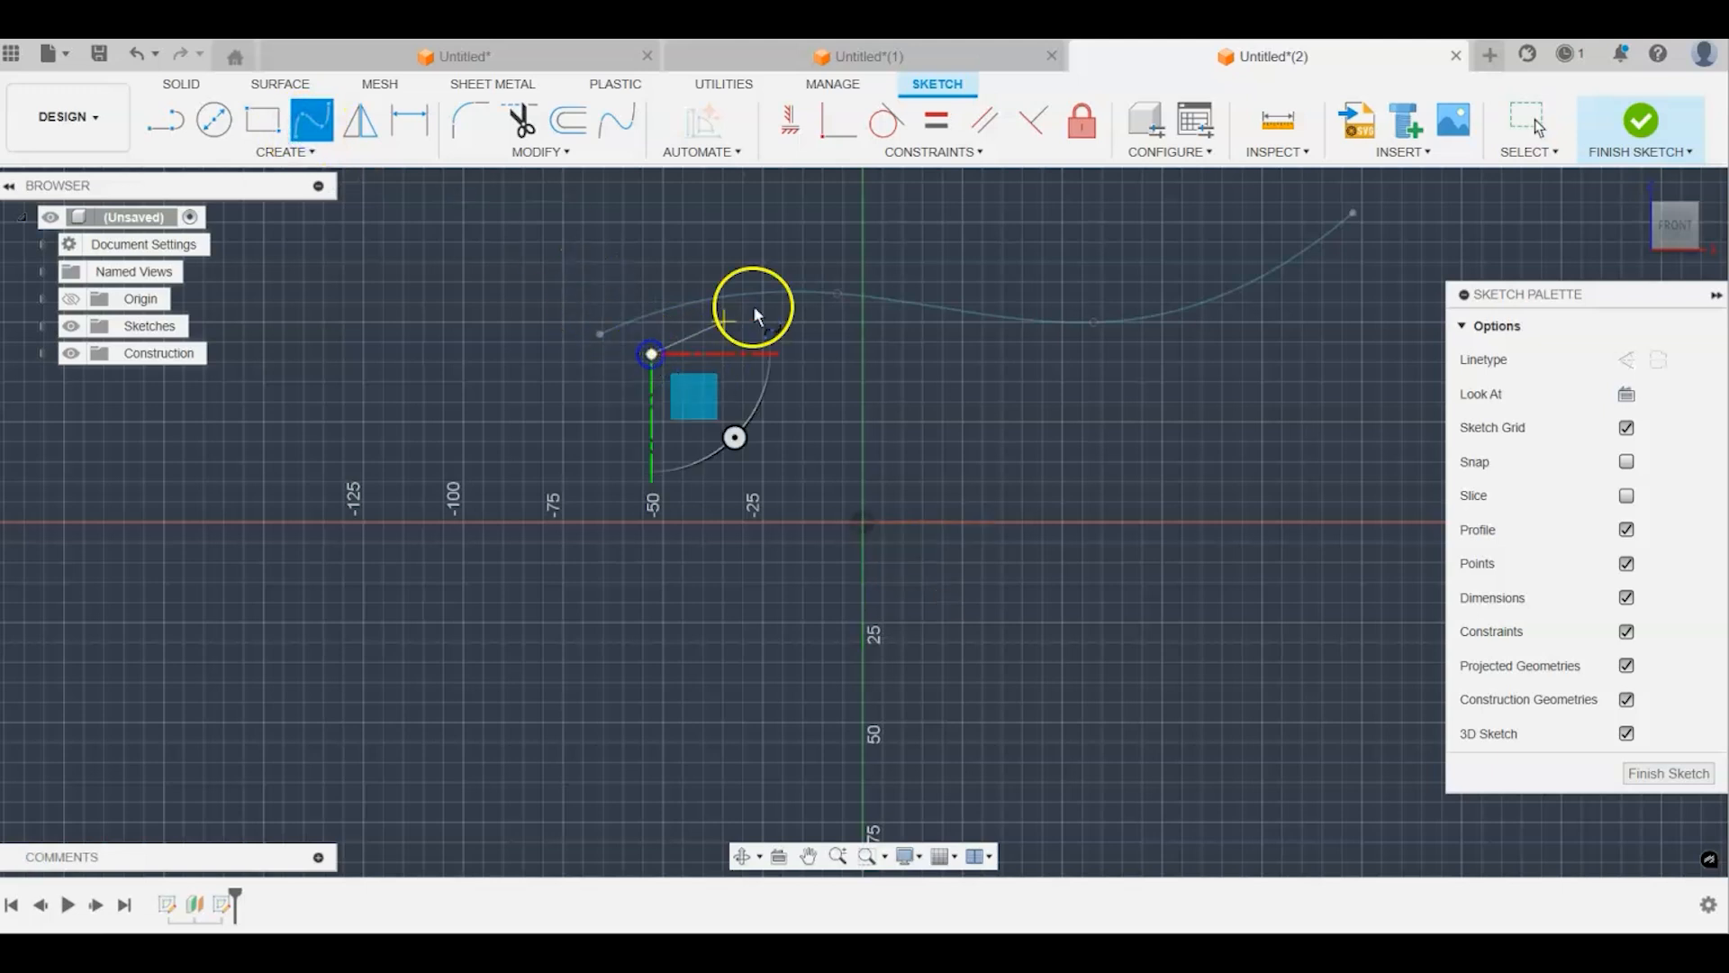
click(833, 268)
click(1036, 269)
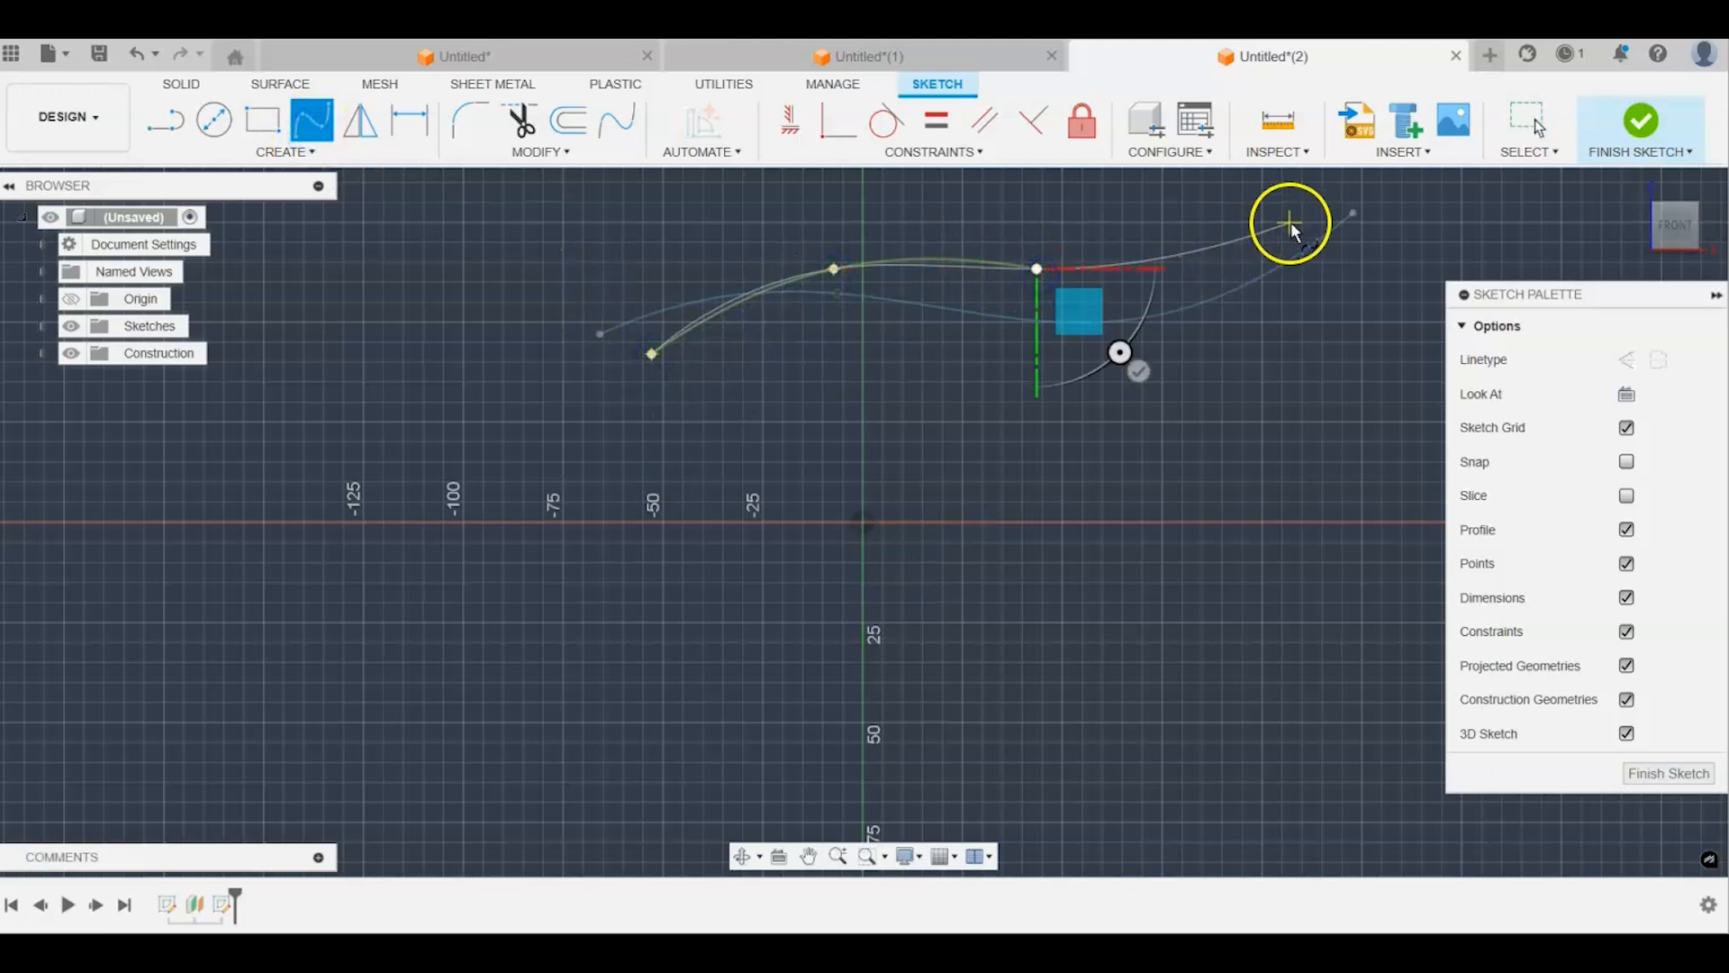
double_click(1387, 256)
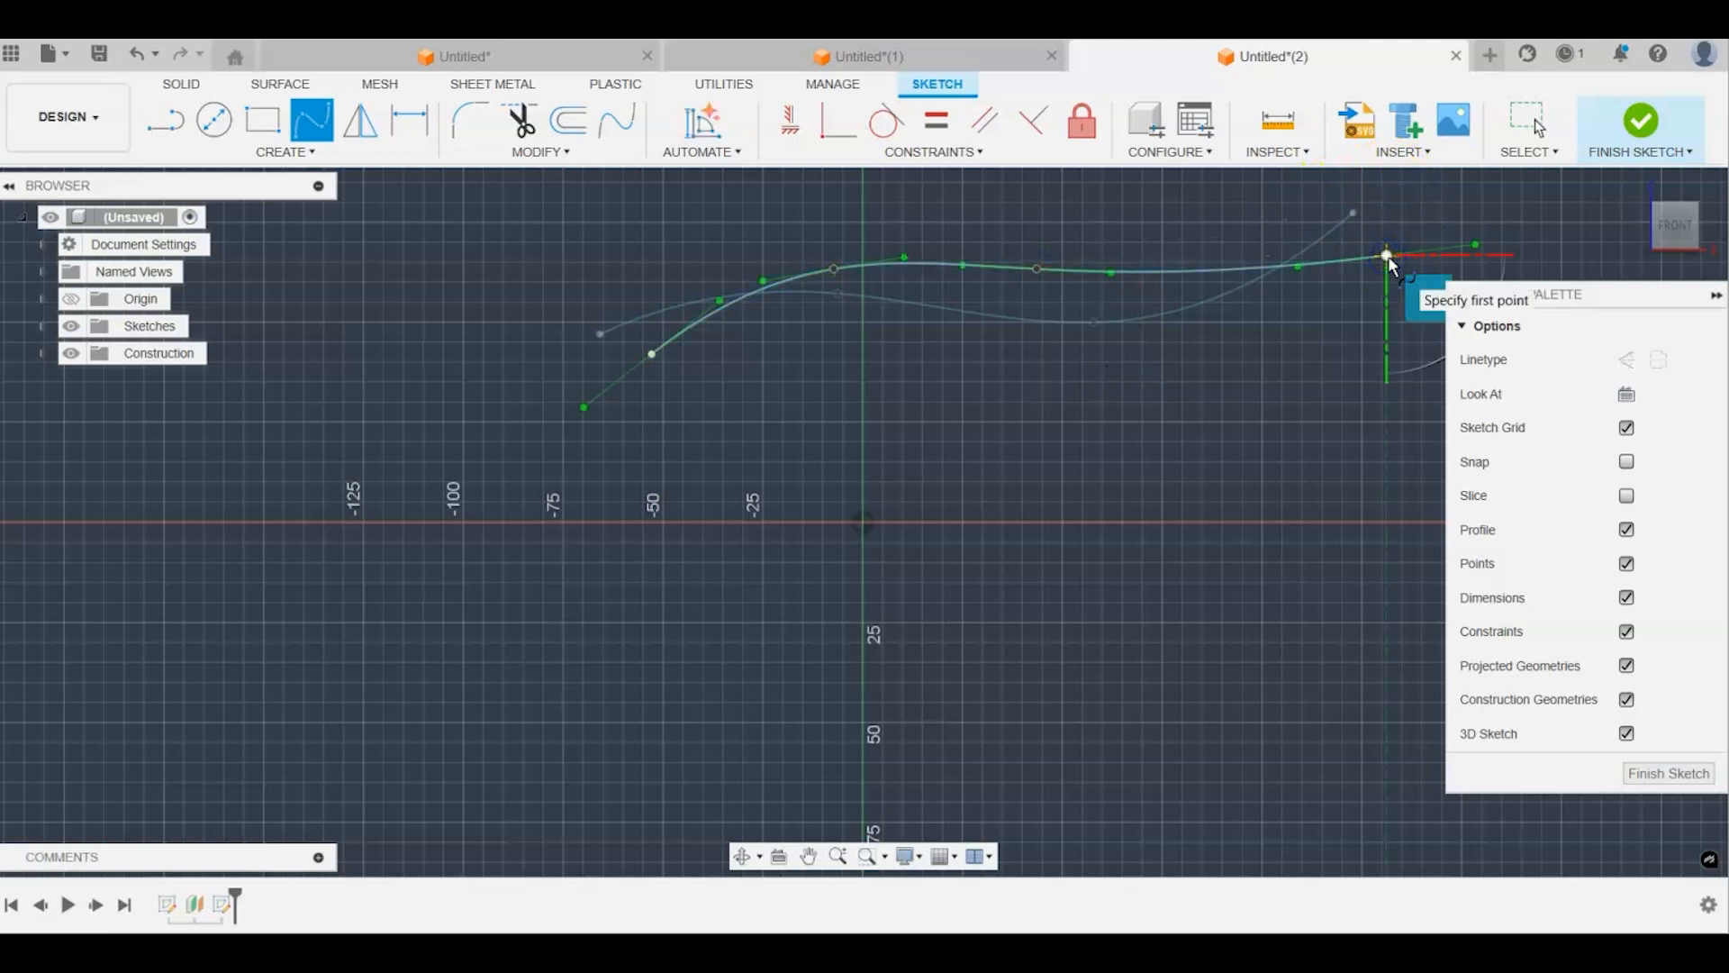
click(1640, 120)
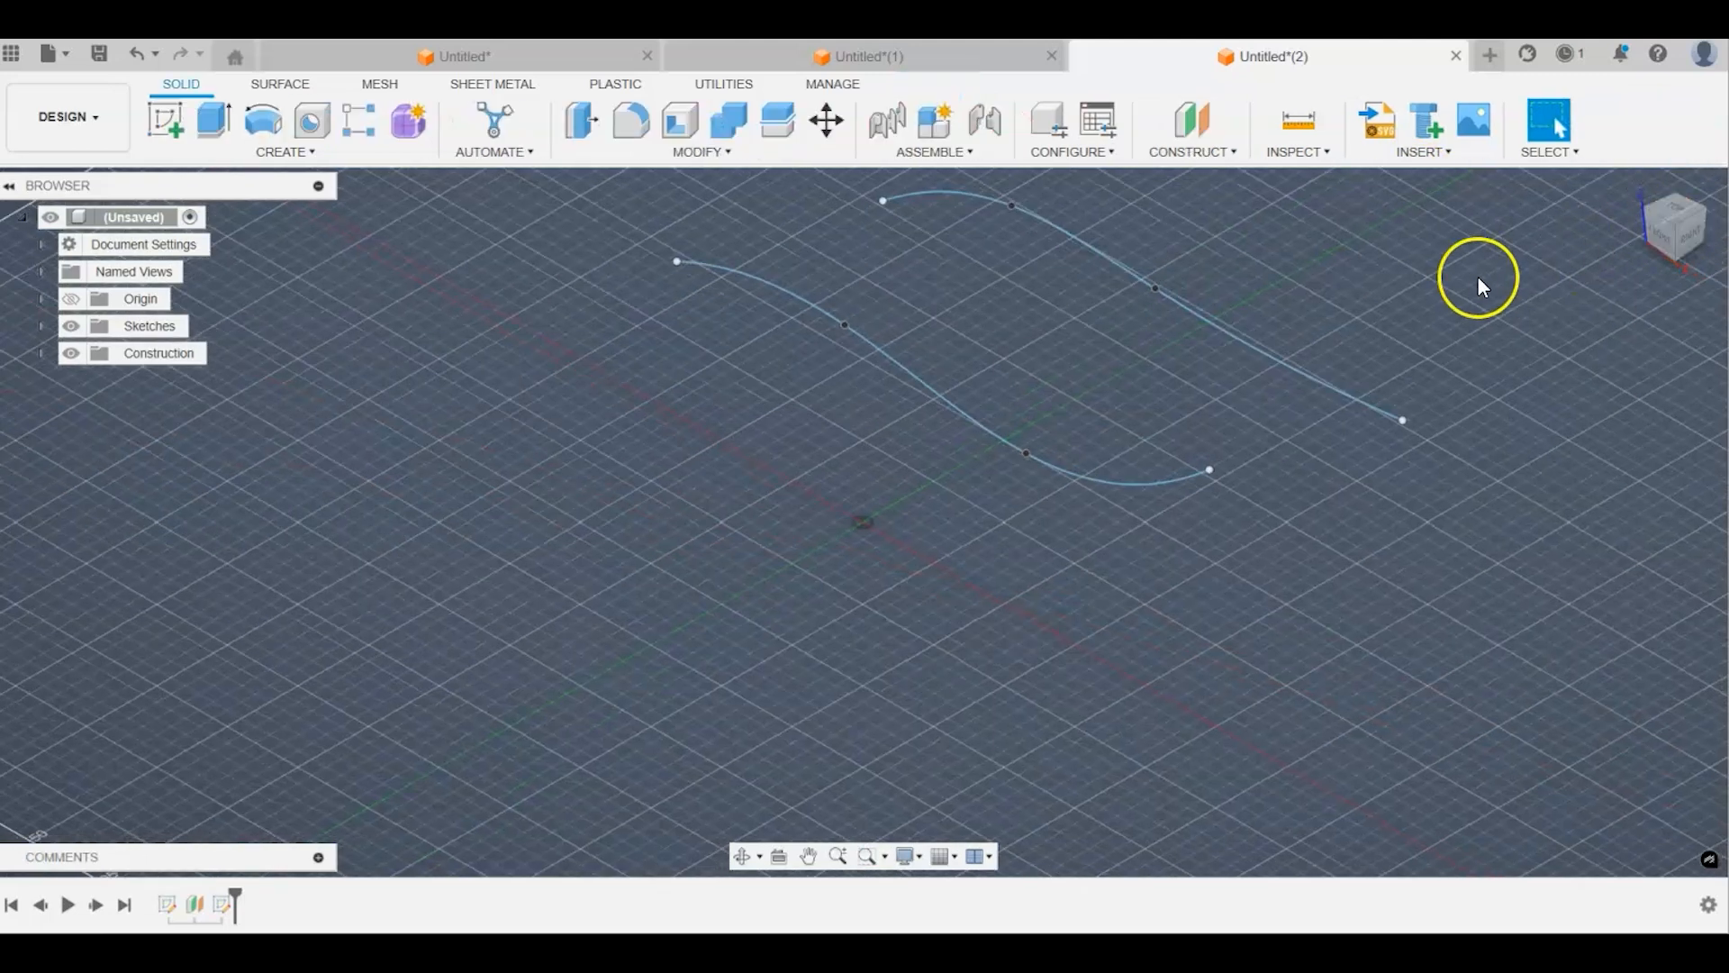
Step: Create a construction plane offset about 105 mm from the XZ plane, beyond the second curve
click(254, 155)
click(1230, 153)
click(1235, 177)
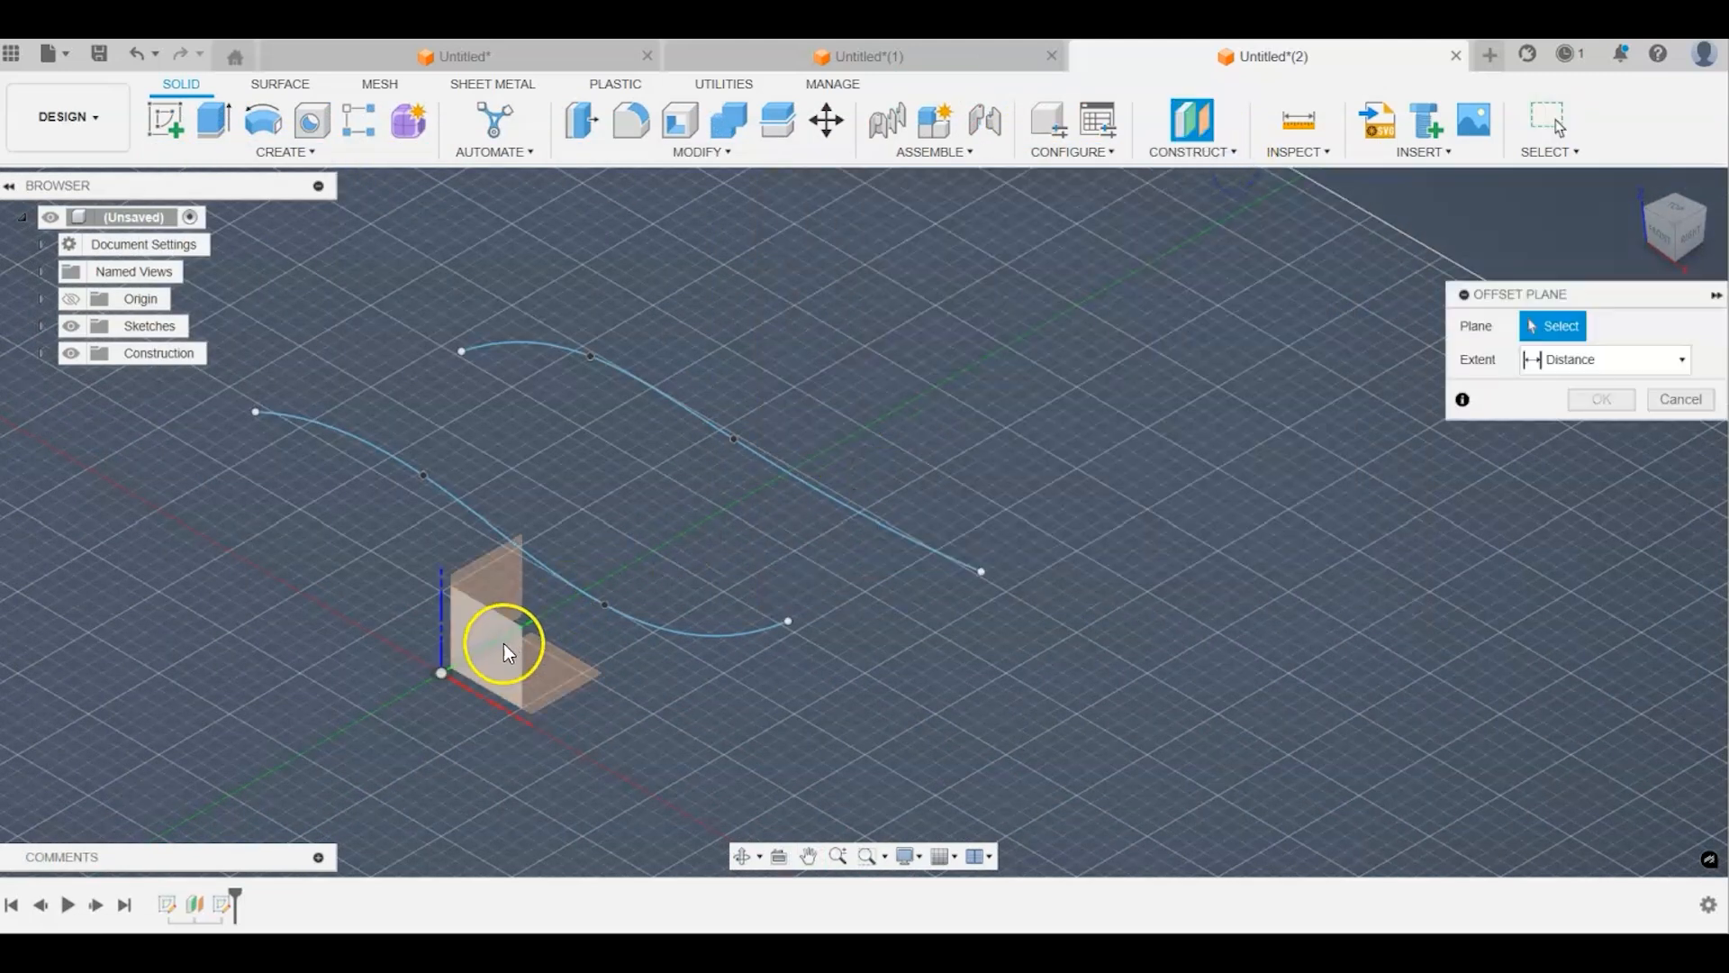
click(505, 643)
drag(509, 639, 851, 436)
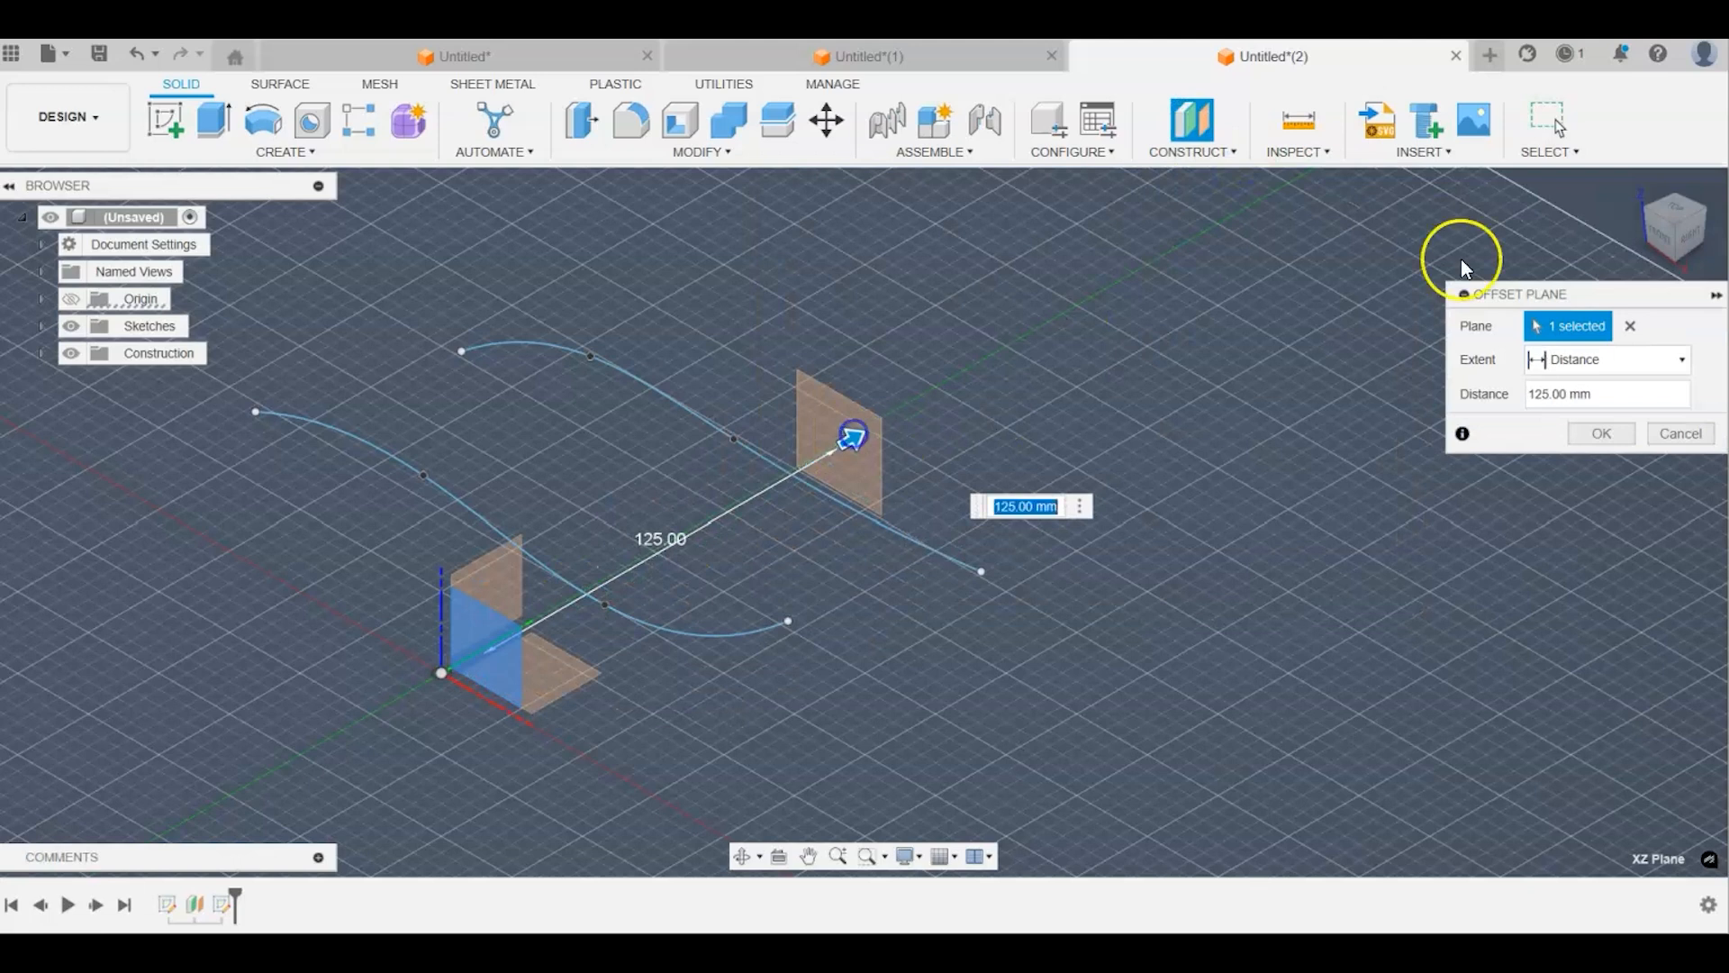
click(1690, 236)
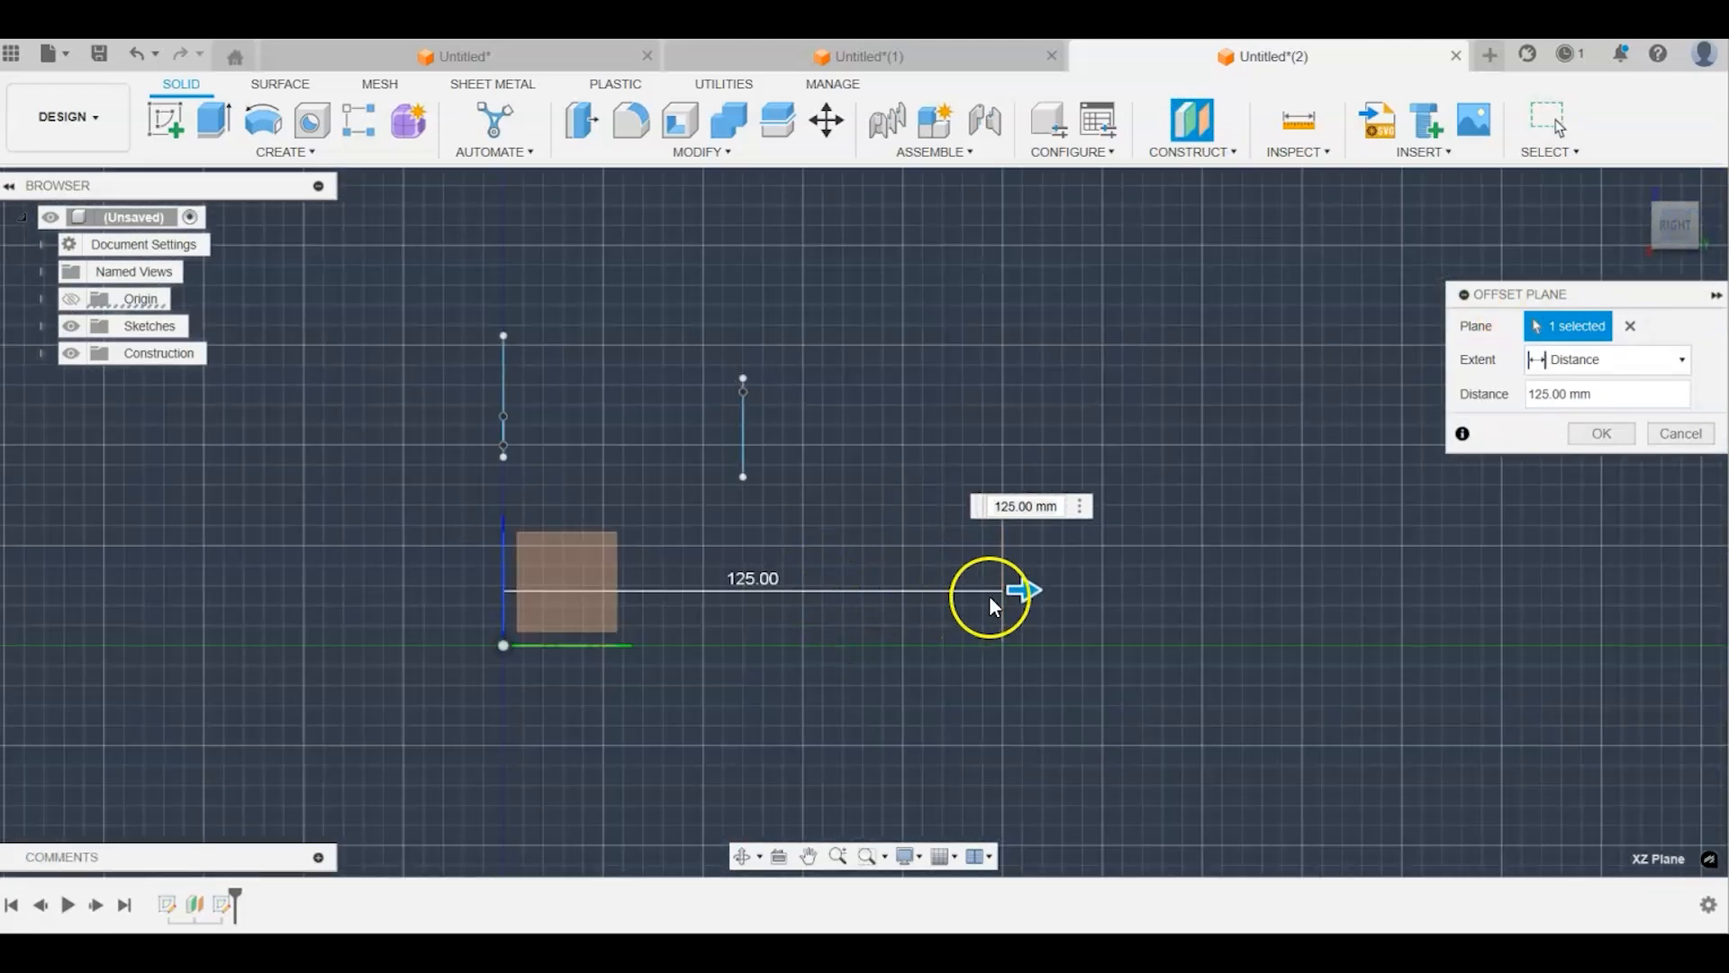
drag(1019, 590, 917, 597)
click(1601, 433)
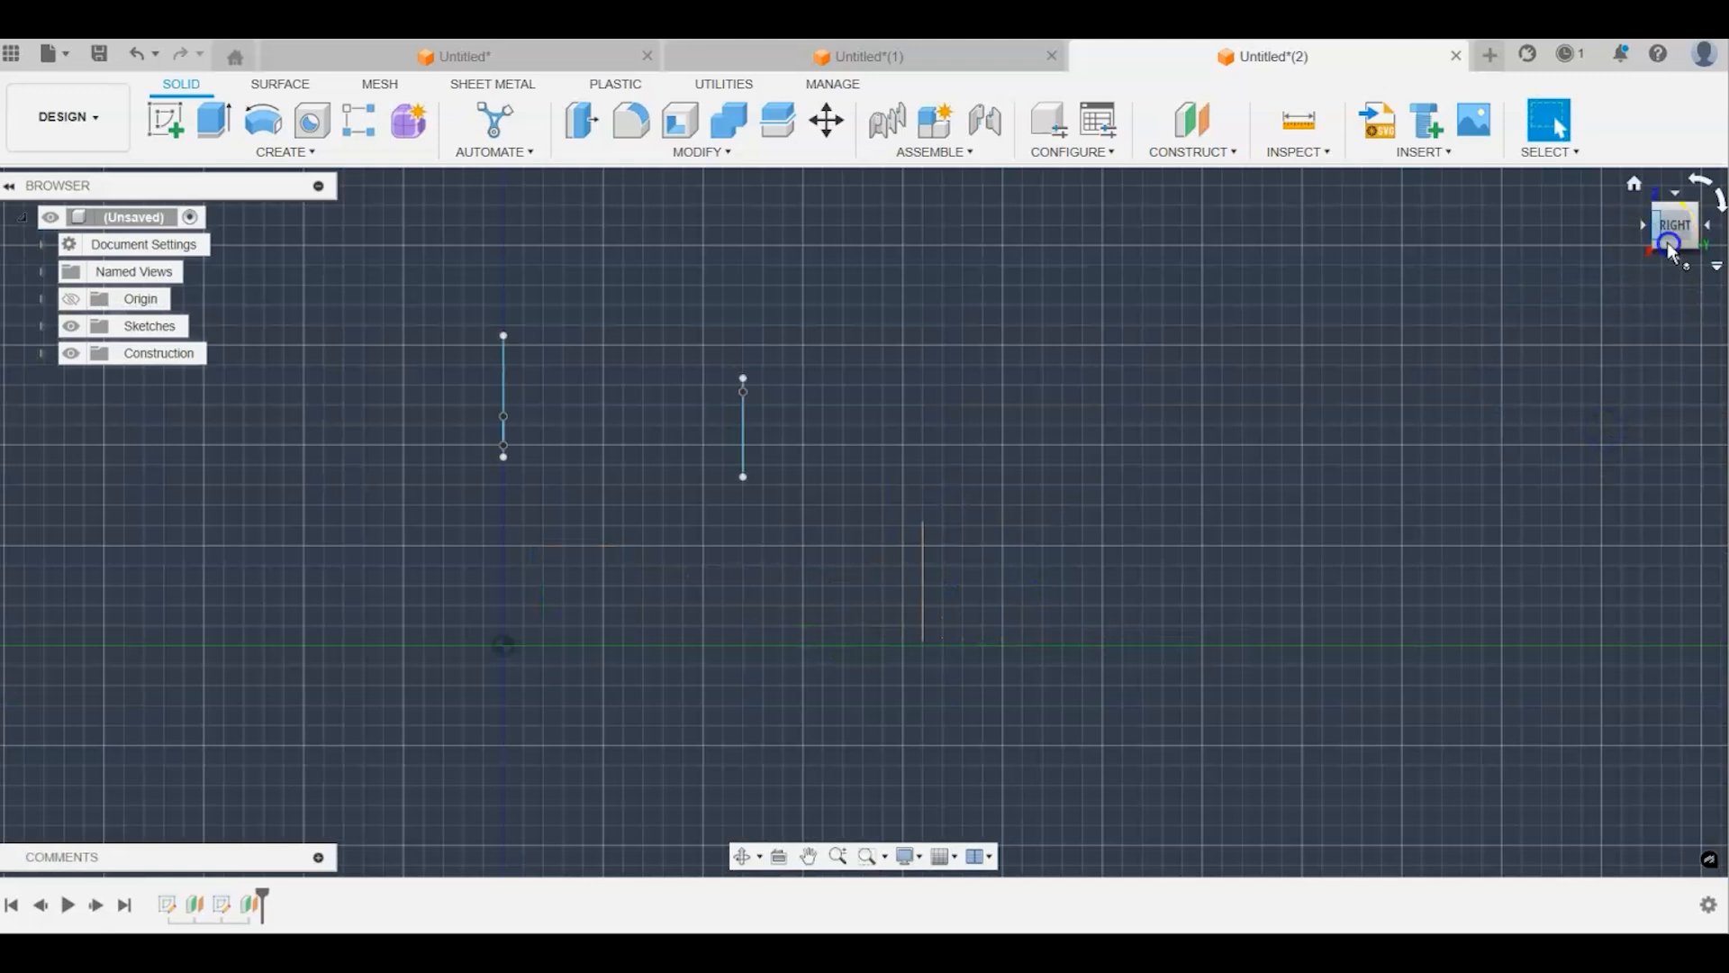
click(1657, 249)
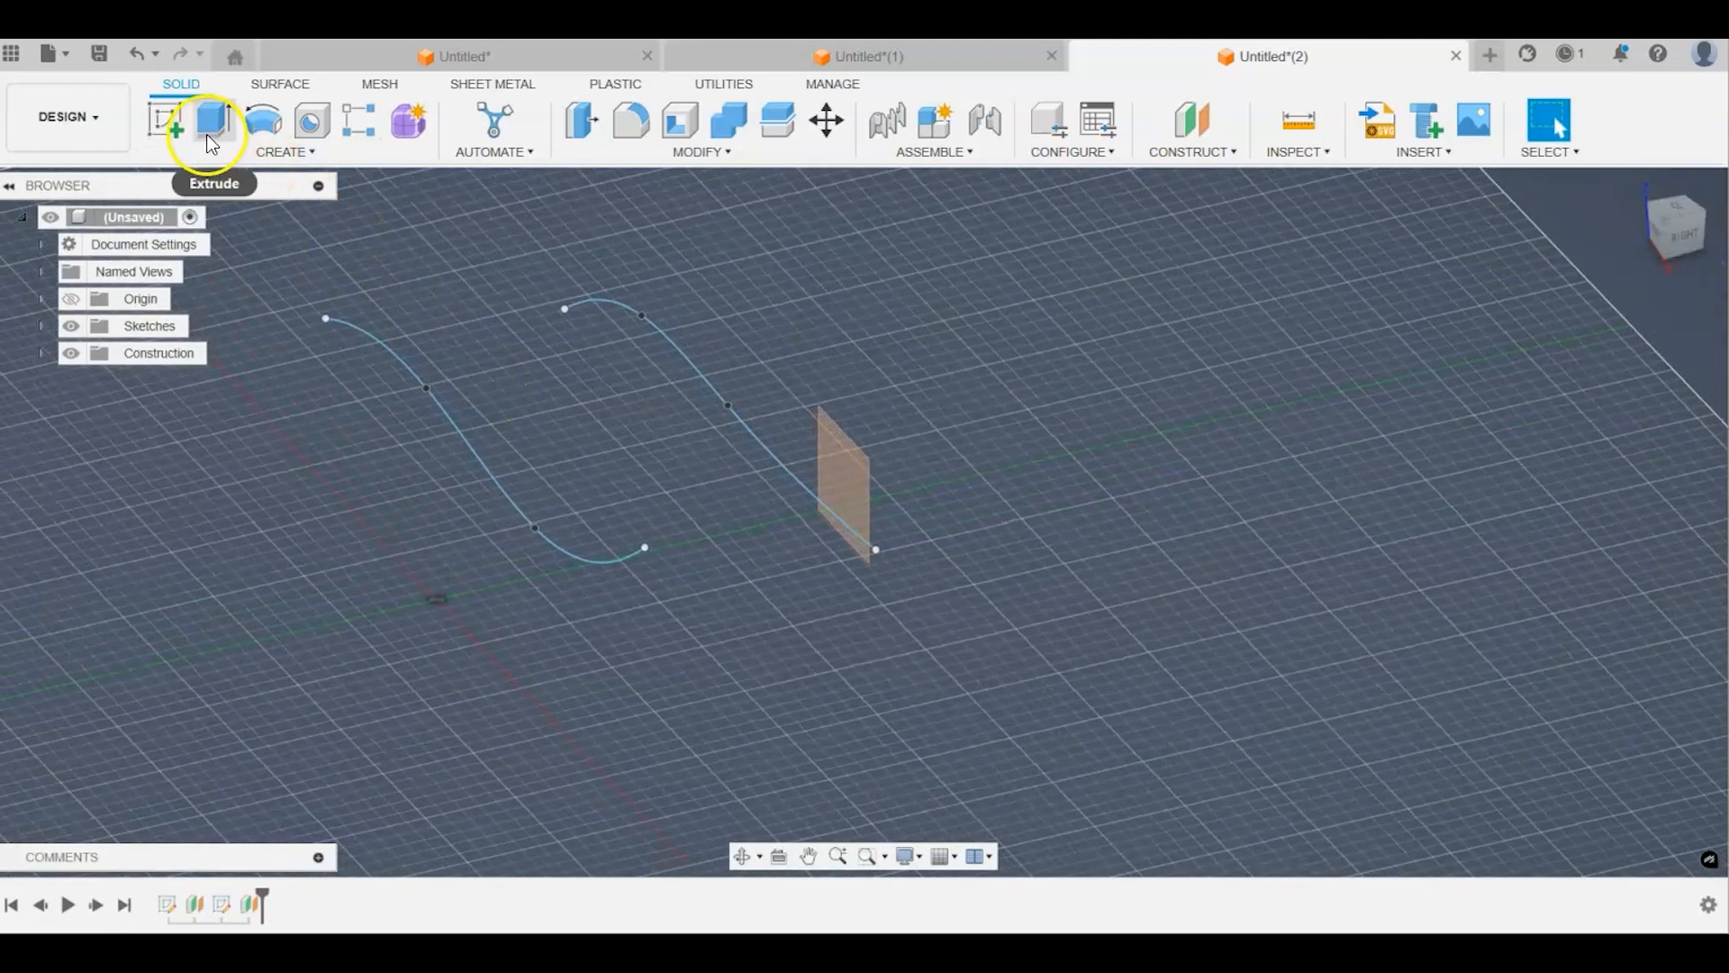
Step: On the new offset plane, sketch a four-point fit spline about 165 mm wide near the other curves and finish the sketch
click(171, 124)
click(850, 456)
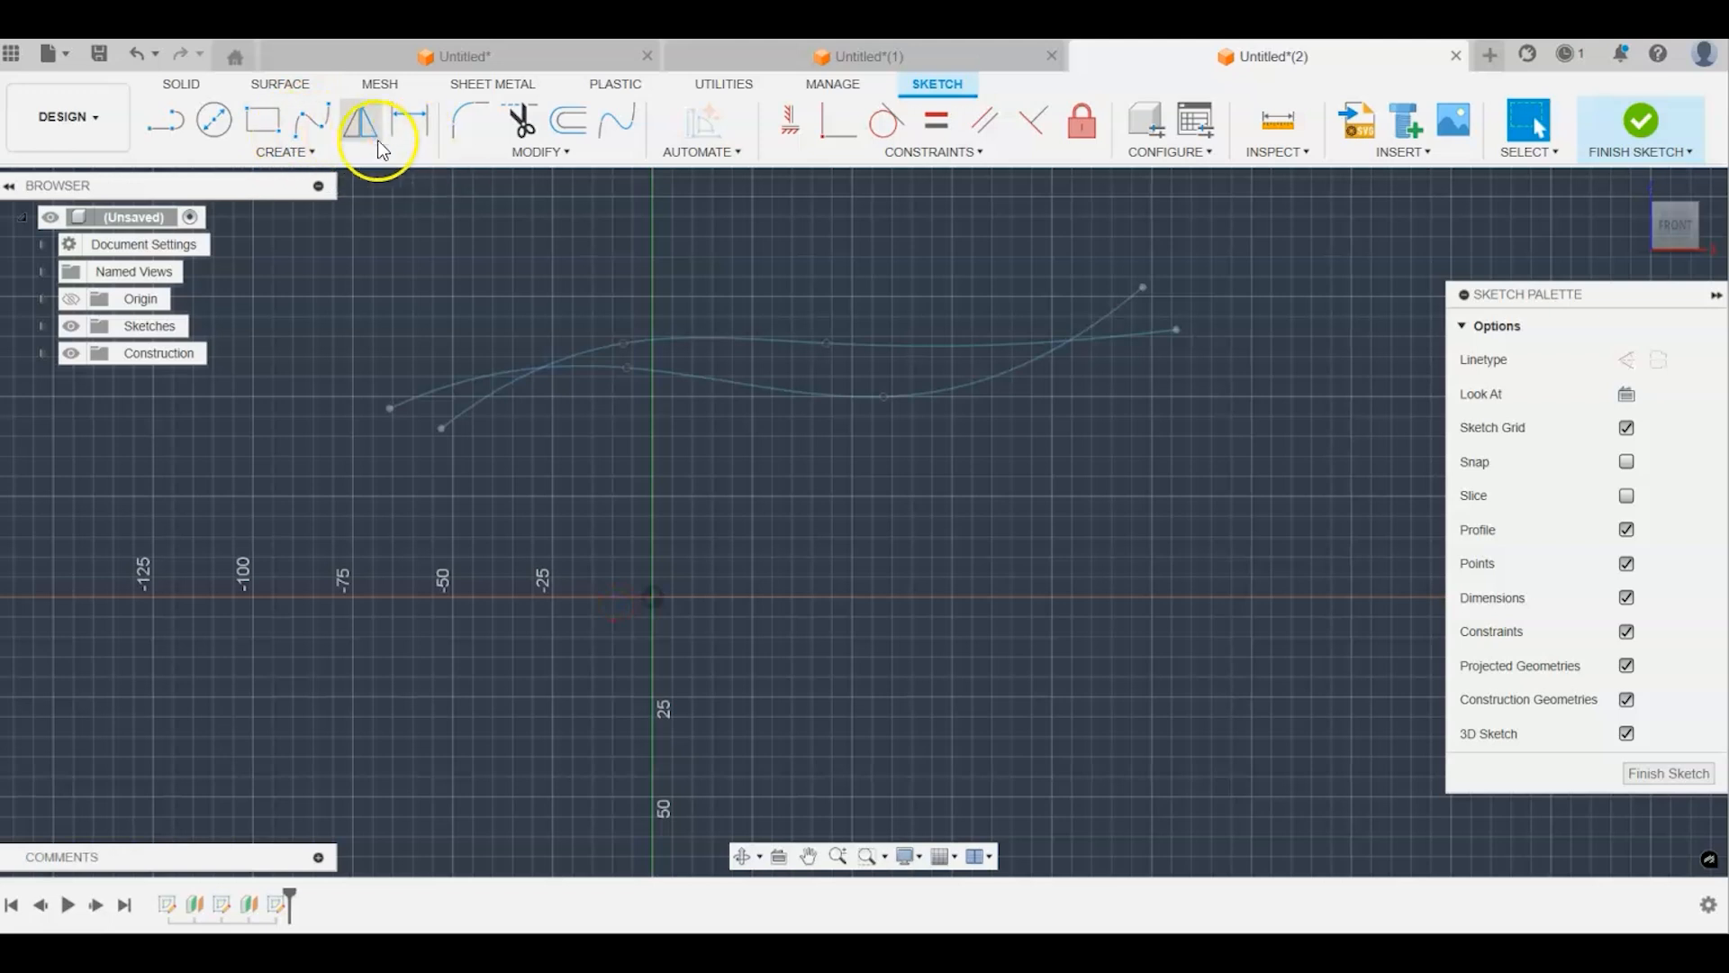
click(311, 120)
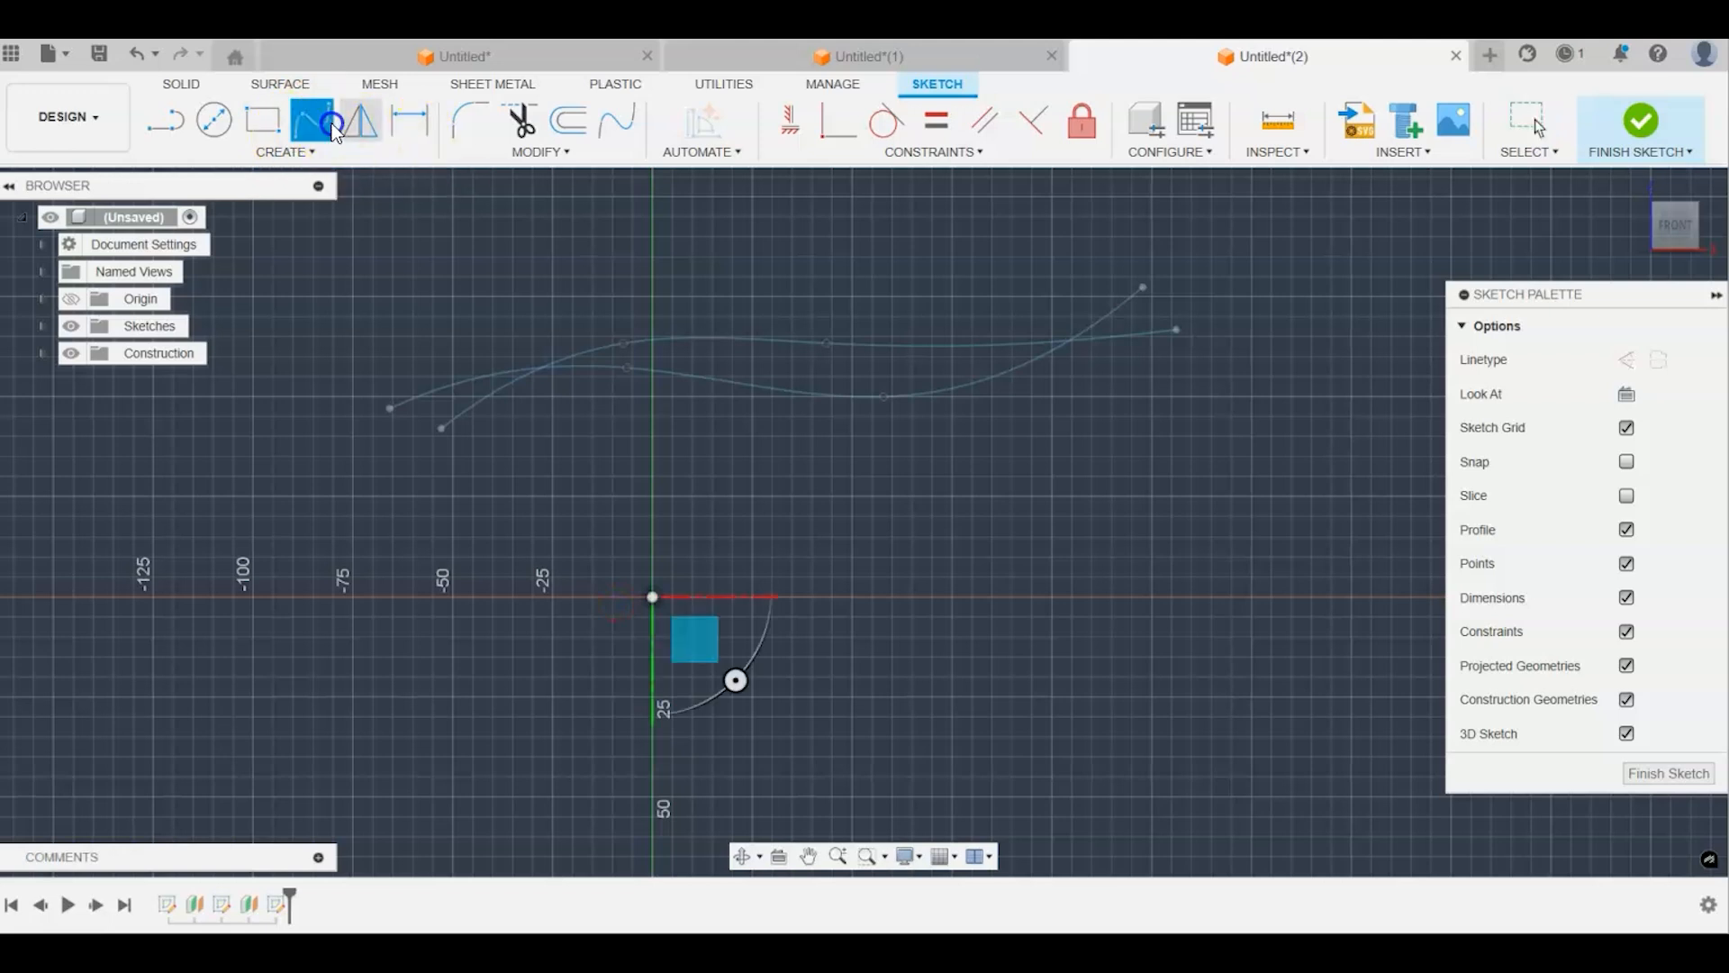
click(500, 456)
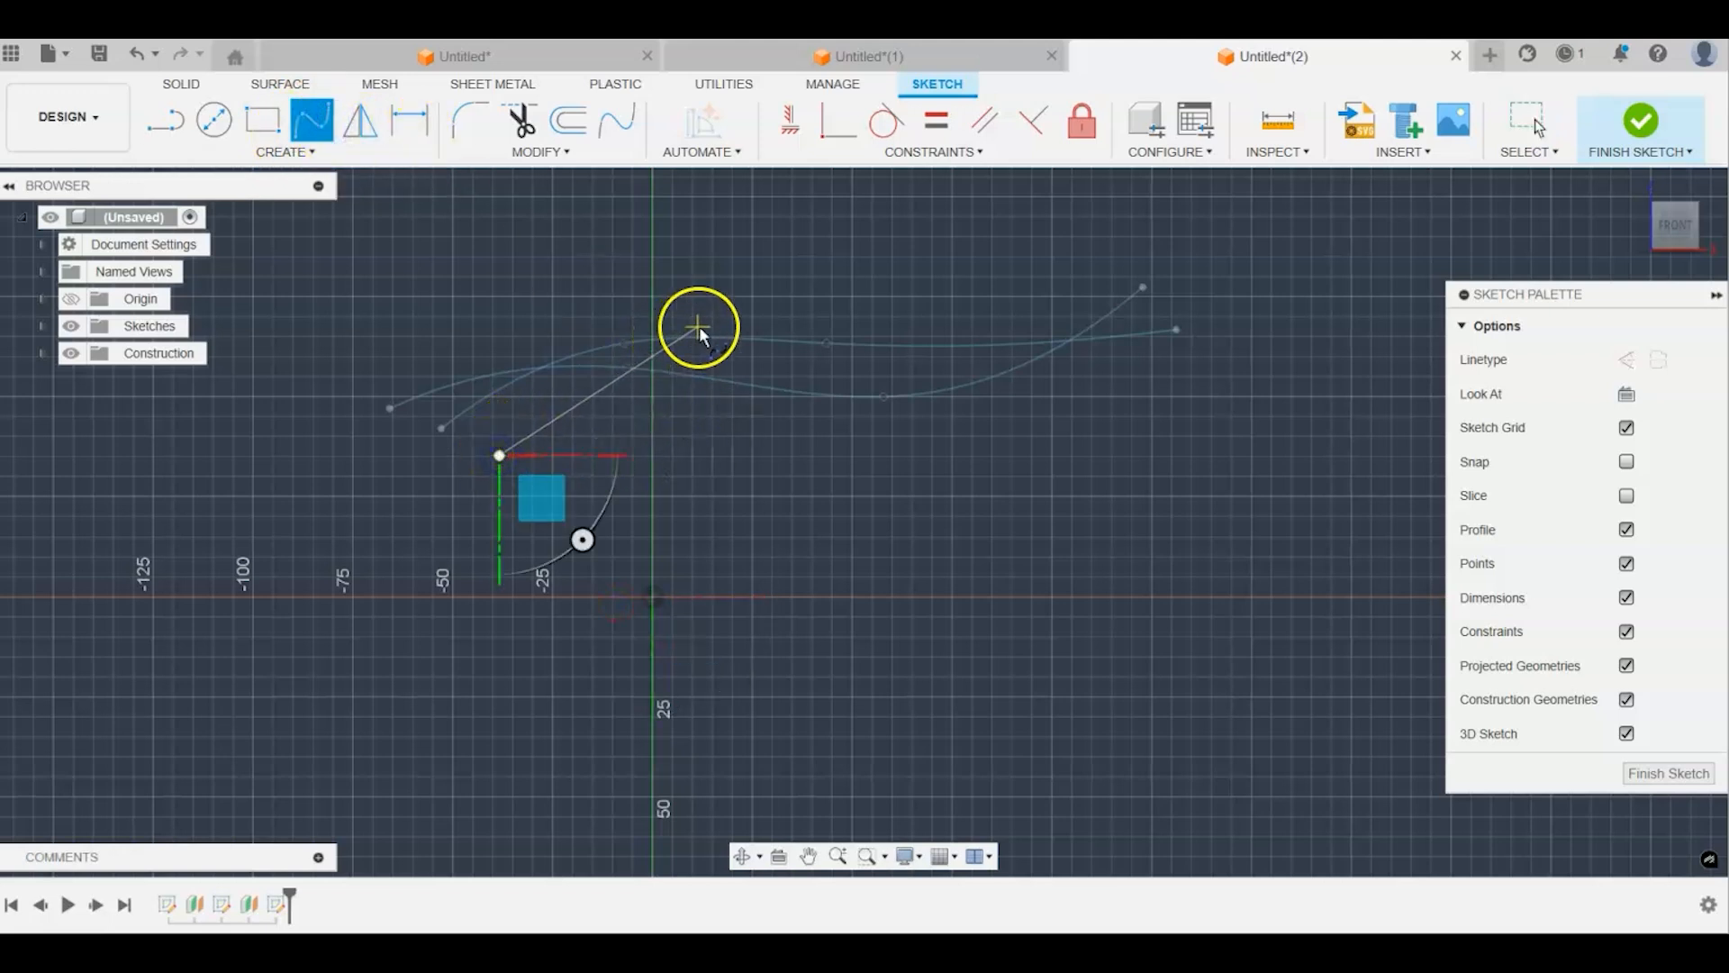
click(727, 321)
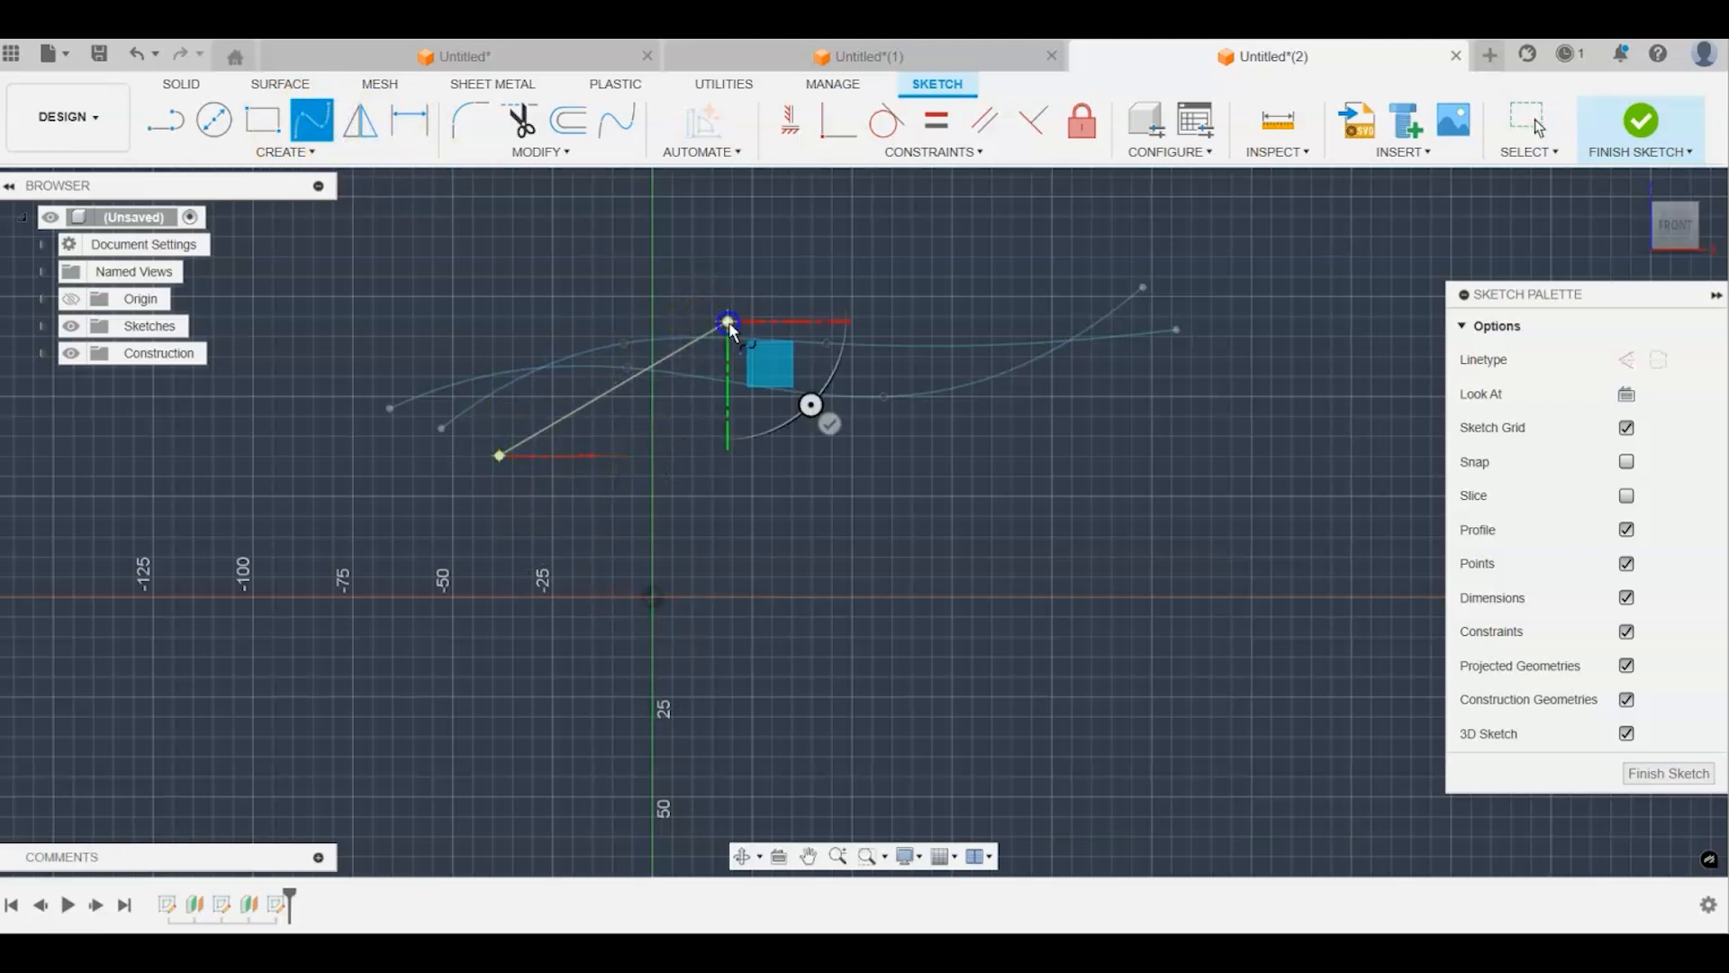
click(999, 310)
click(1168, 233)
key(Return)
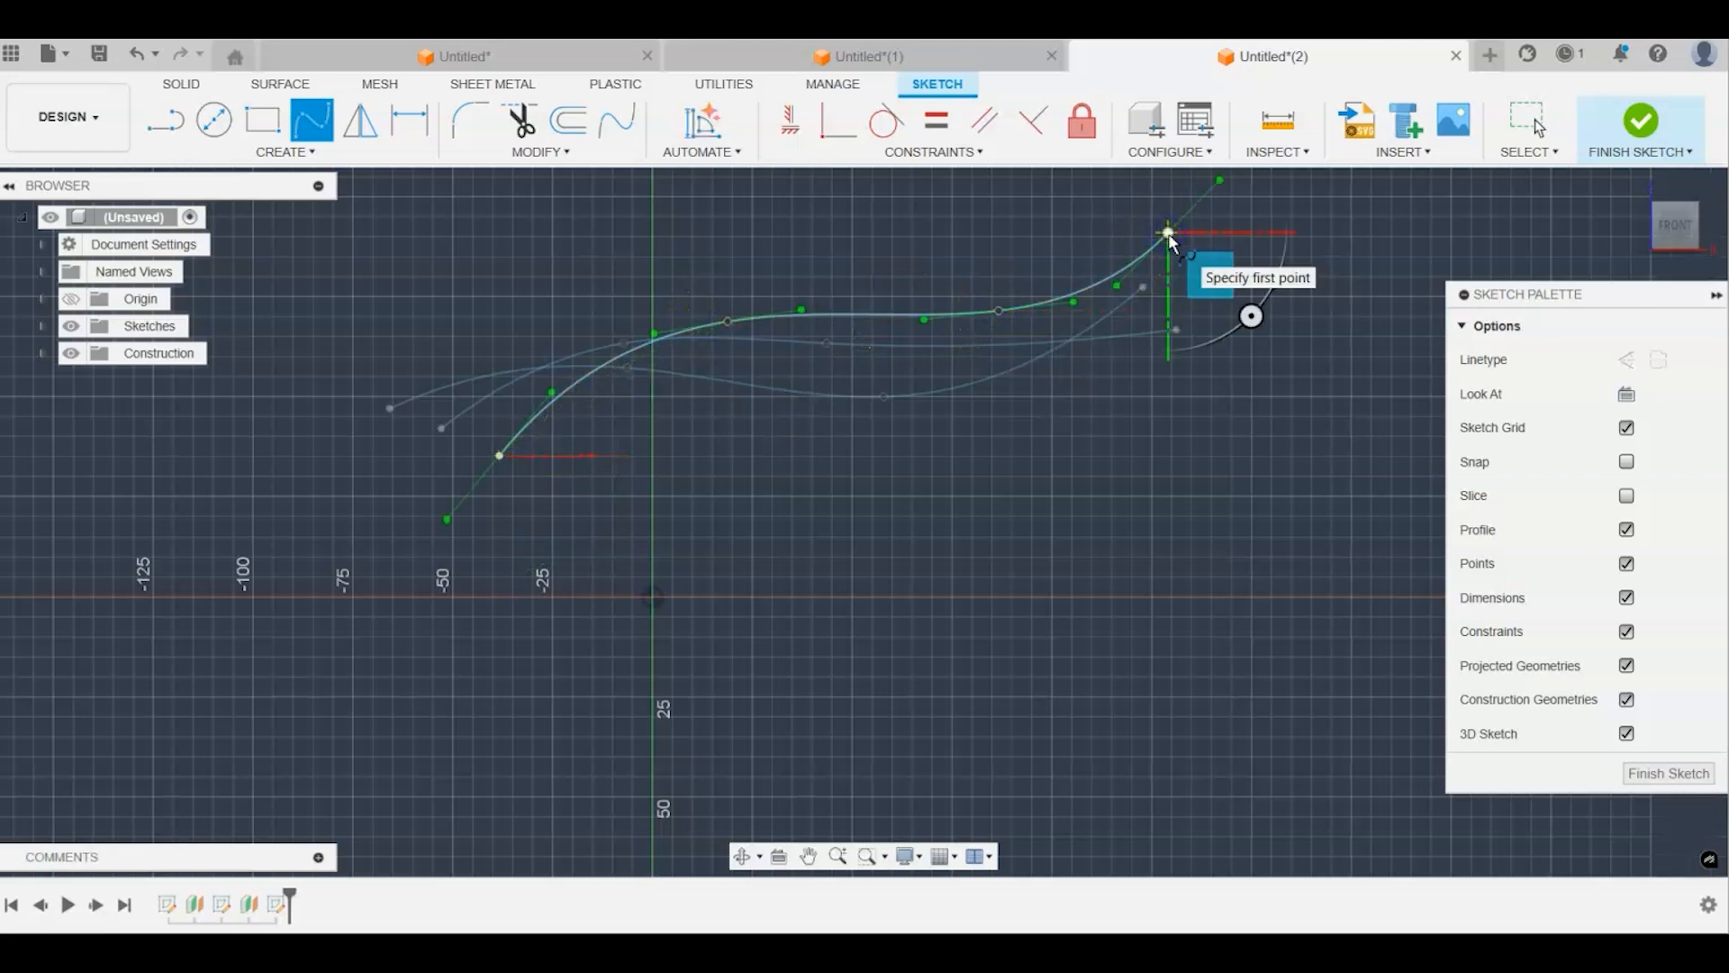
click(1641, 122)
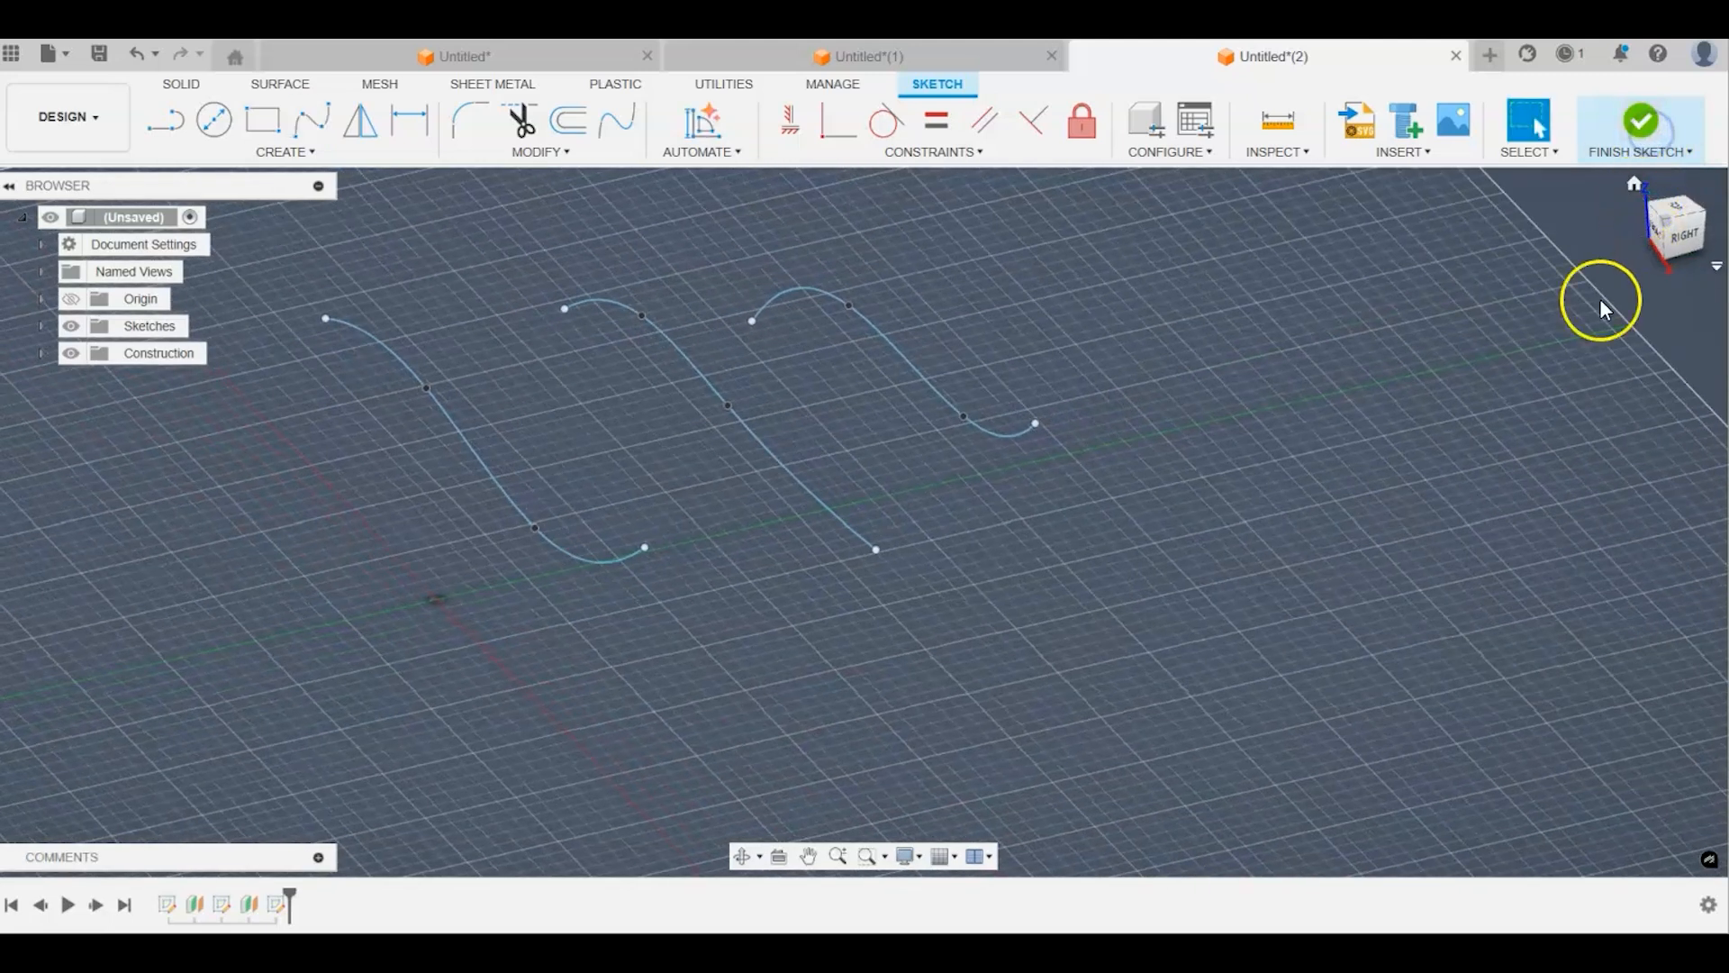
Step: Loft a surface through the three spline curves in order as a new body
click(280, 84)
click(225, 151)
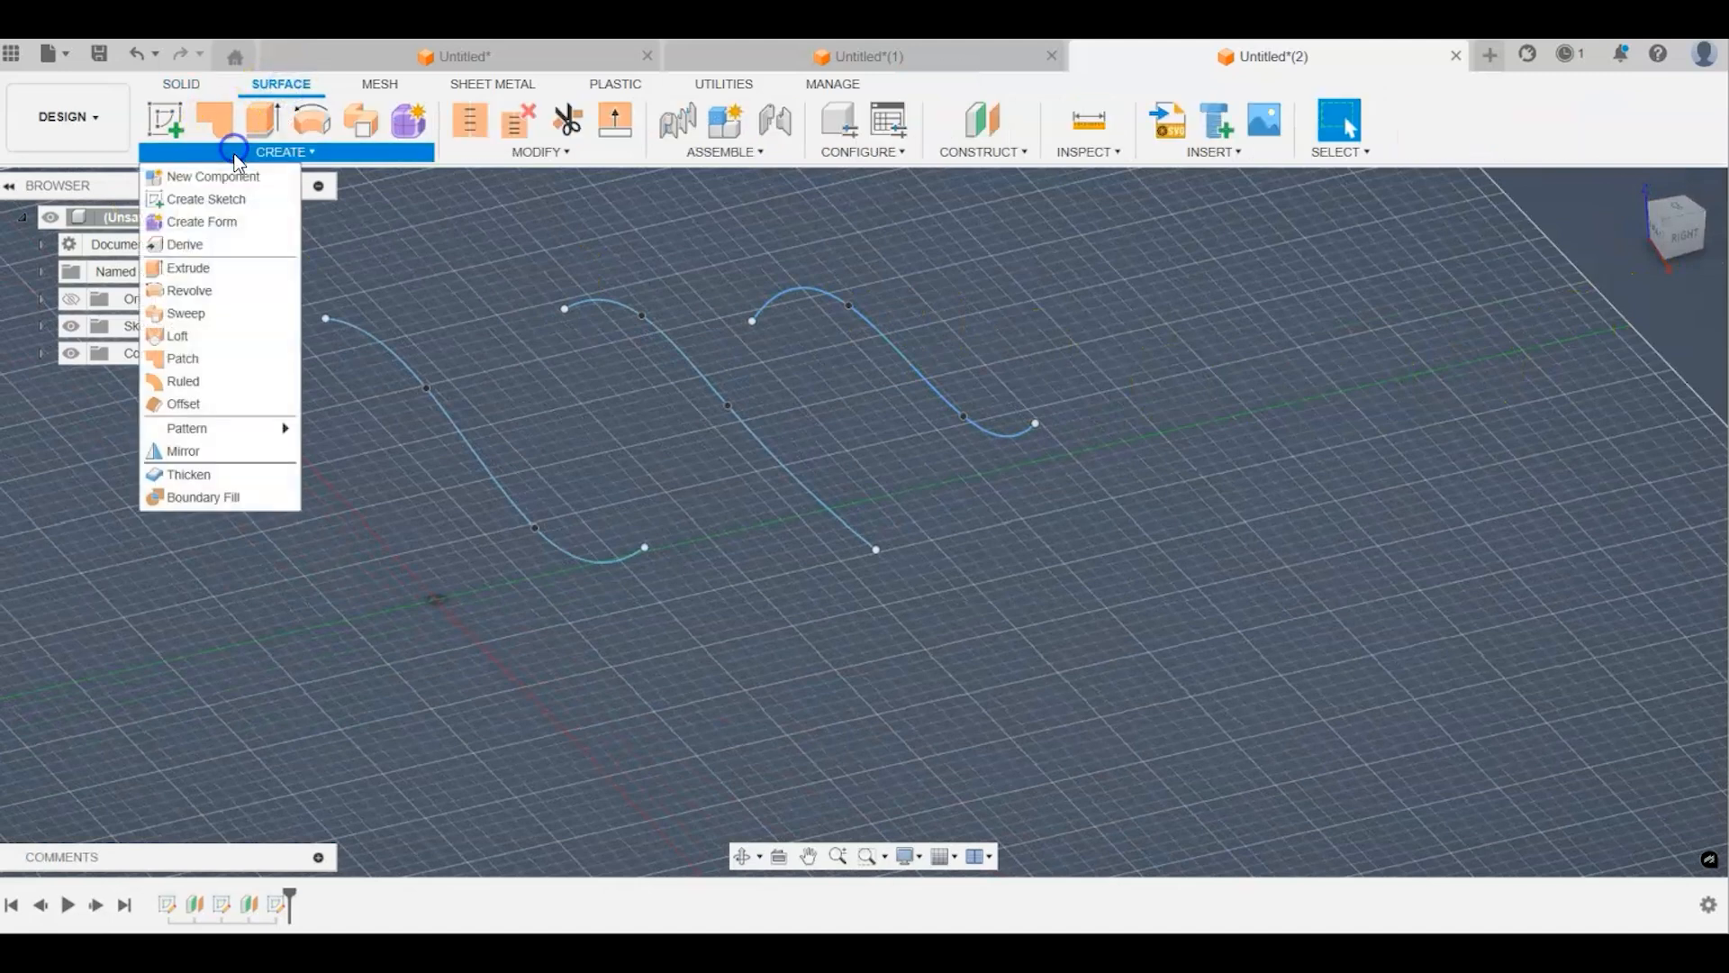
click(200, 337)
click(446, 424)
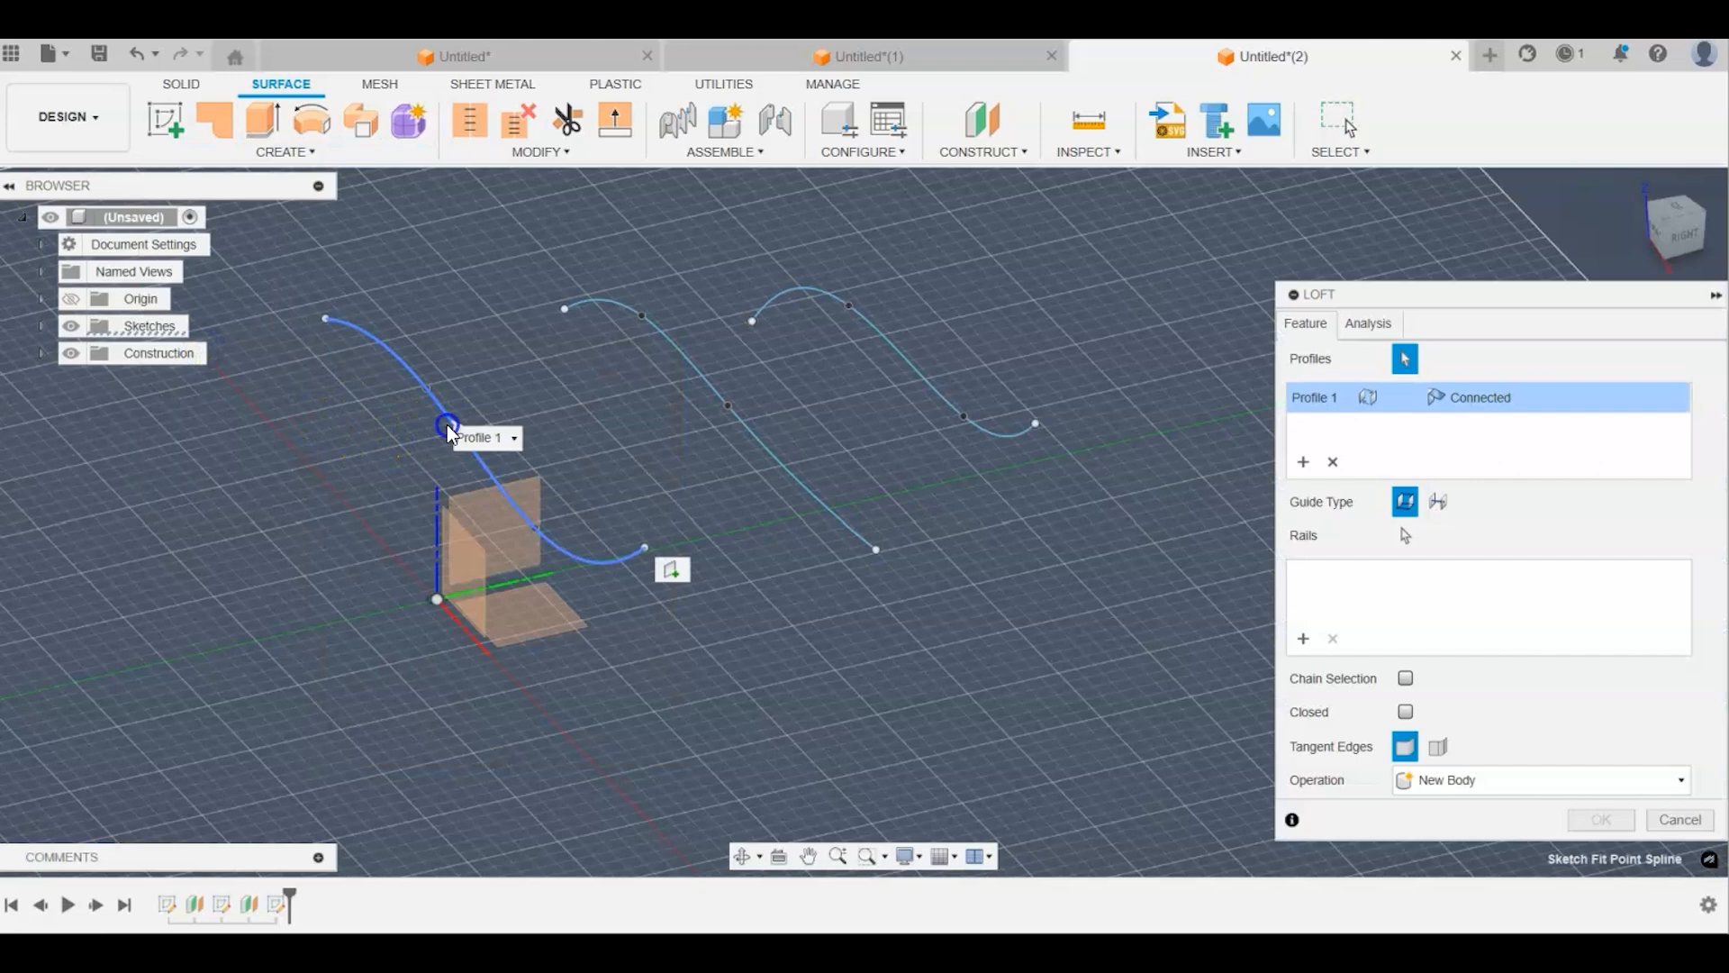
click(695, 374)
click(878, 332)
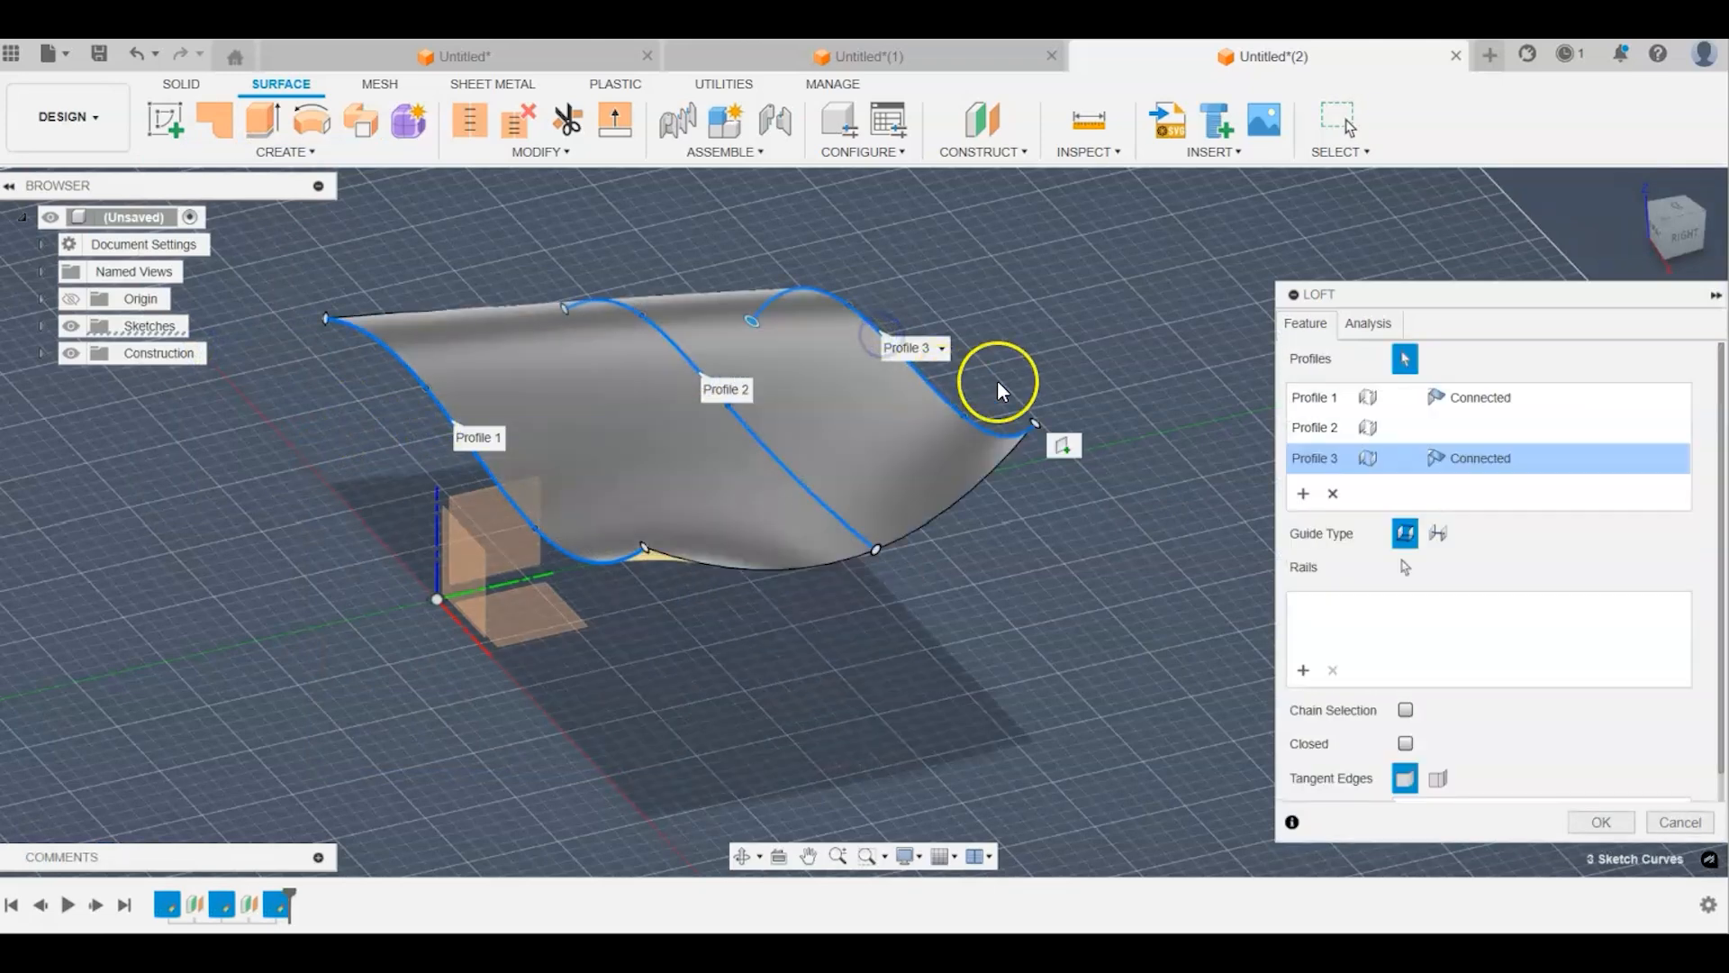
click(1601, 821)
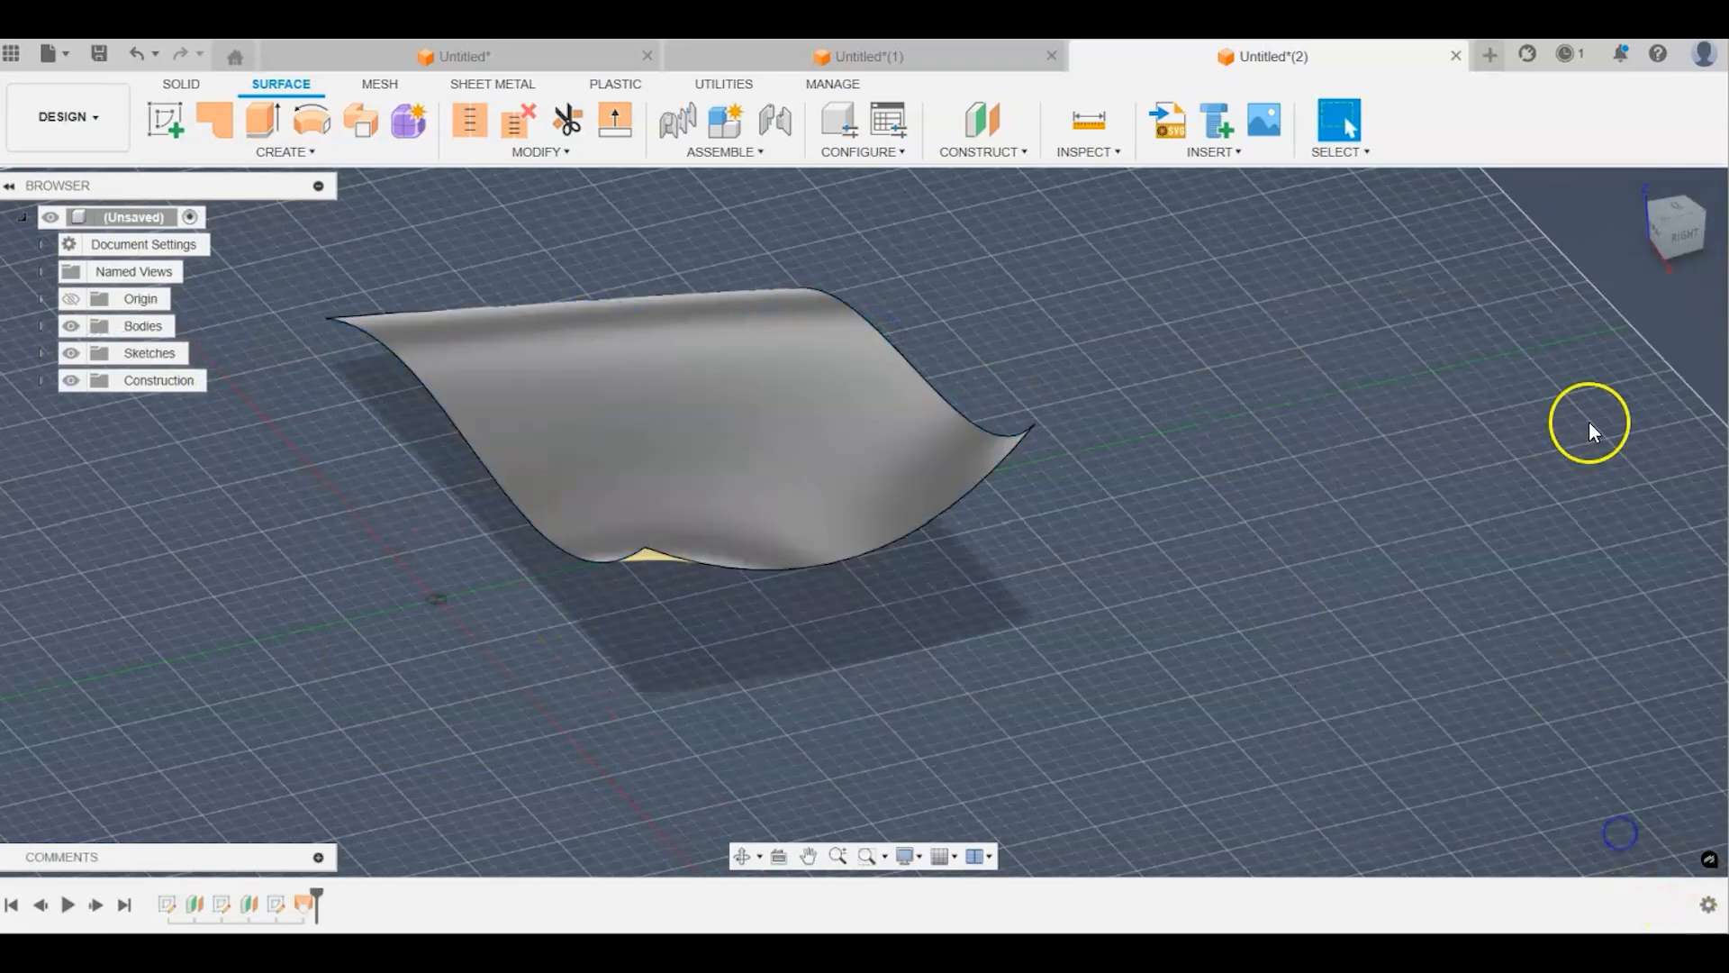
Step: Thicken the lofted surface by 2 mm on one side as a new body
click(1676, 227)
shift+middle_drag(1582, 209, 1062, 208)
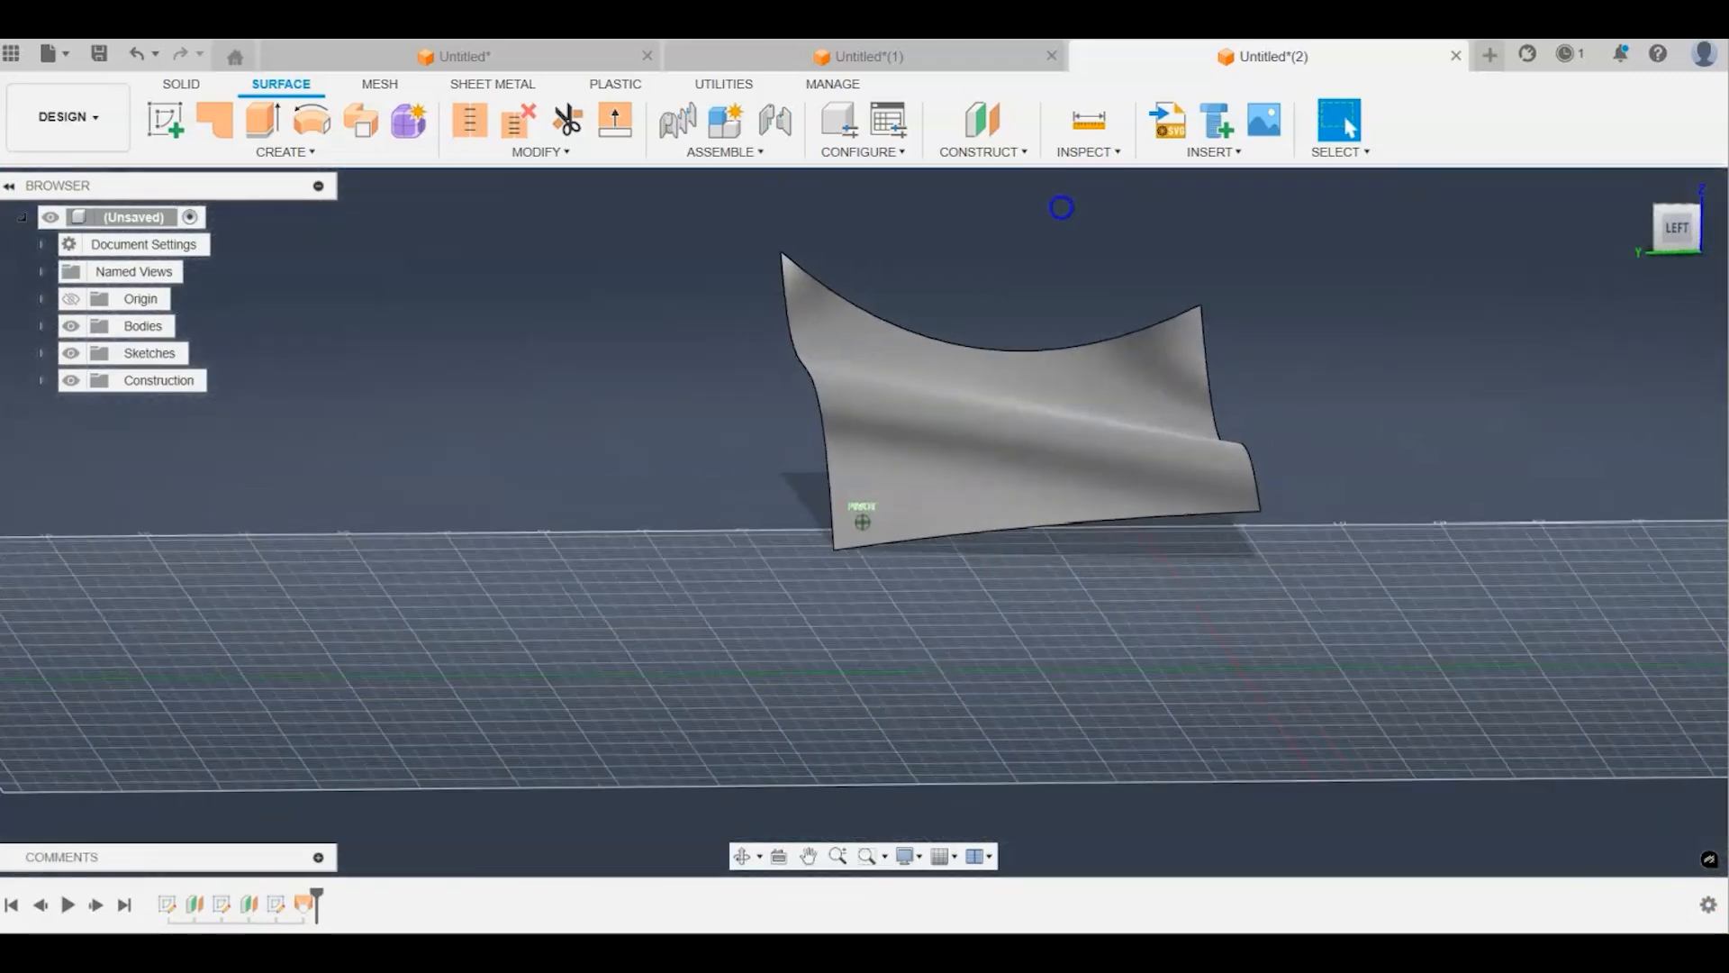
click(158, 84)
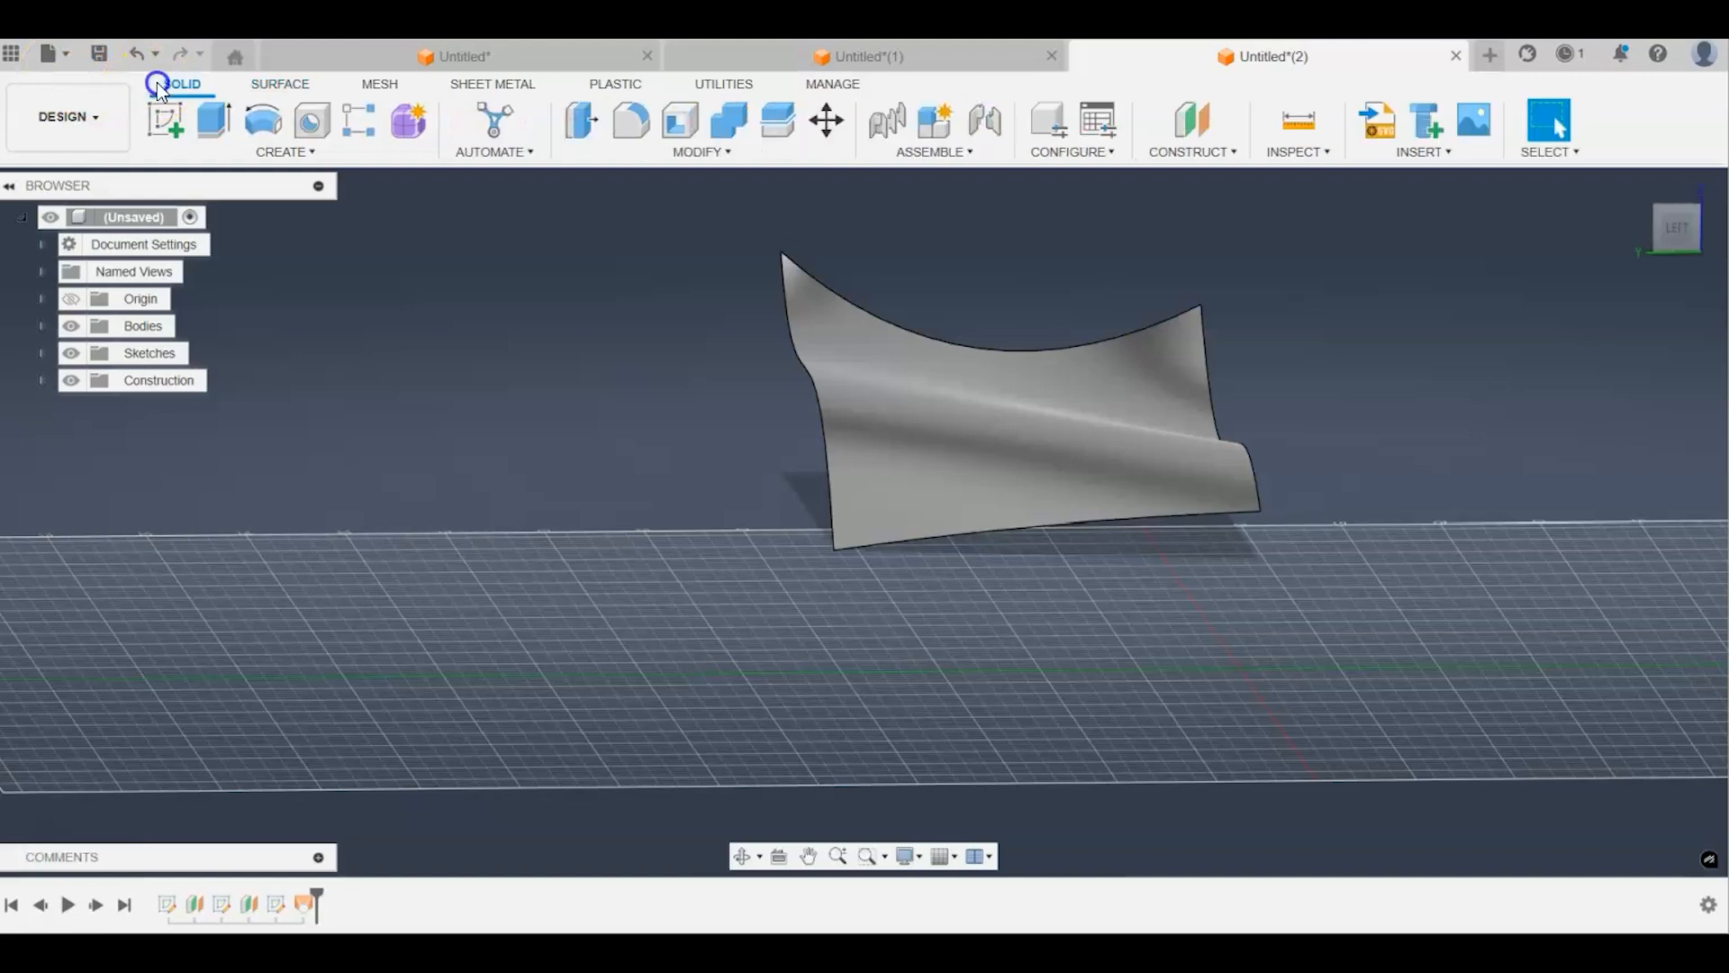
click(236, 151)
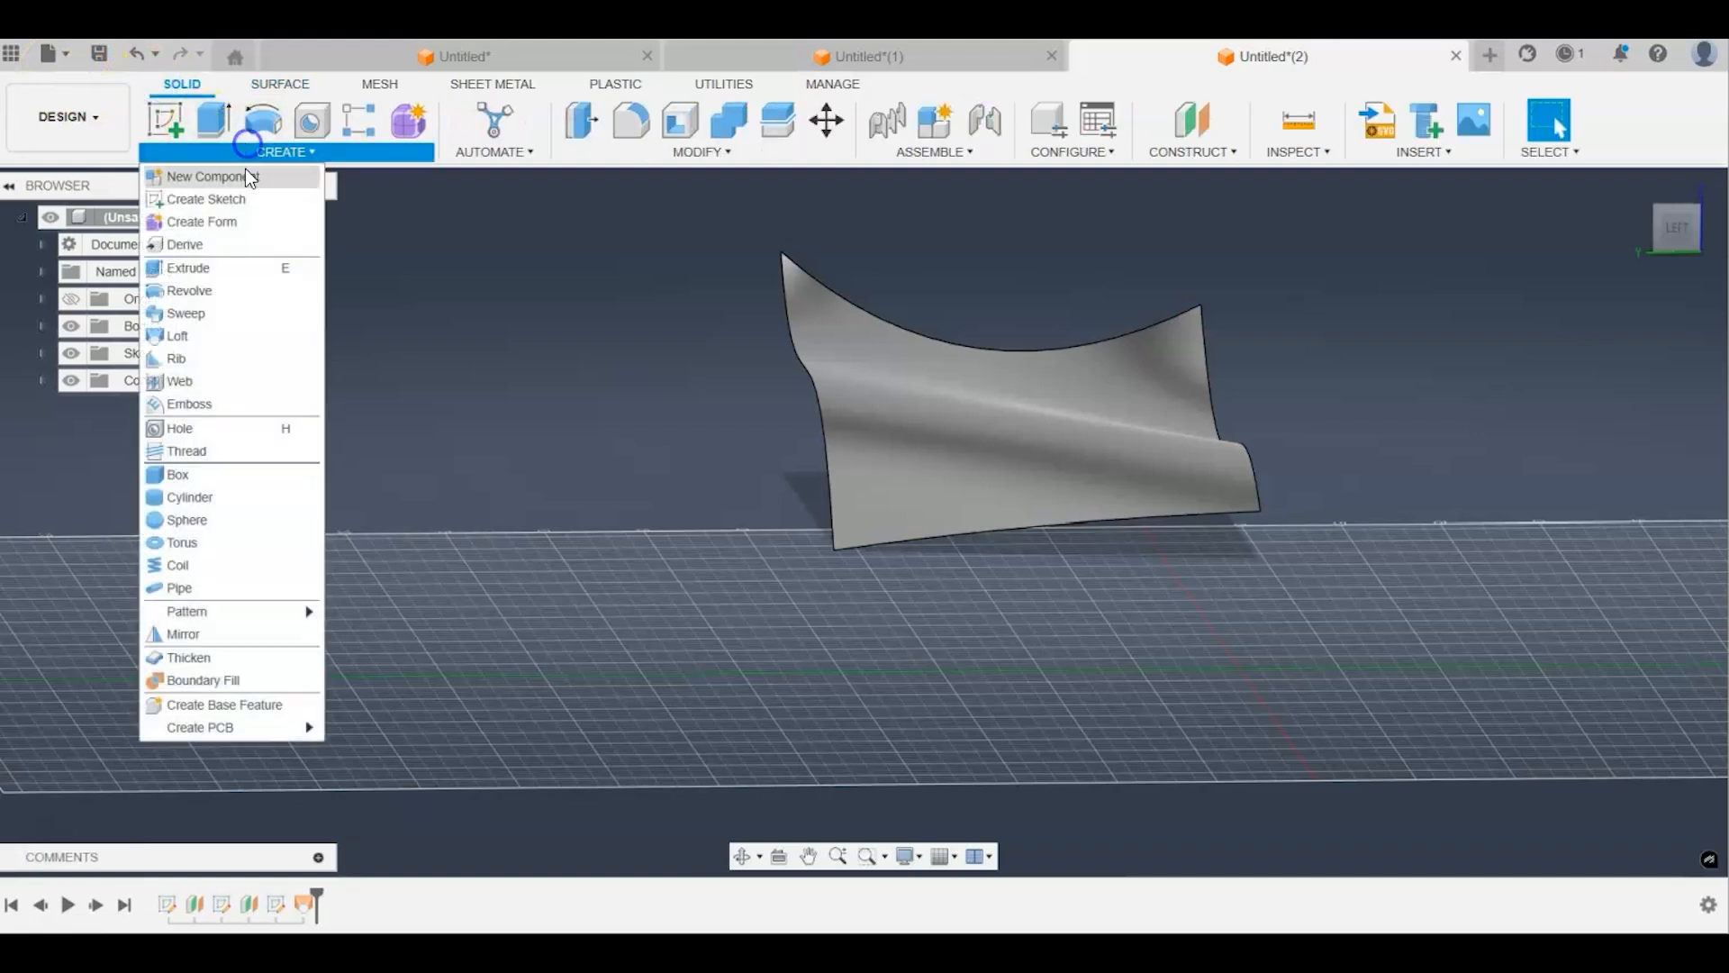
click(206, 657)
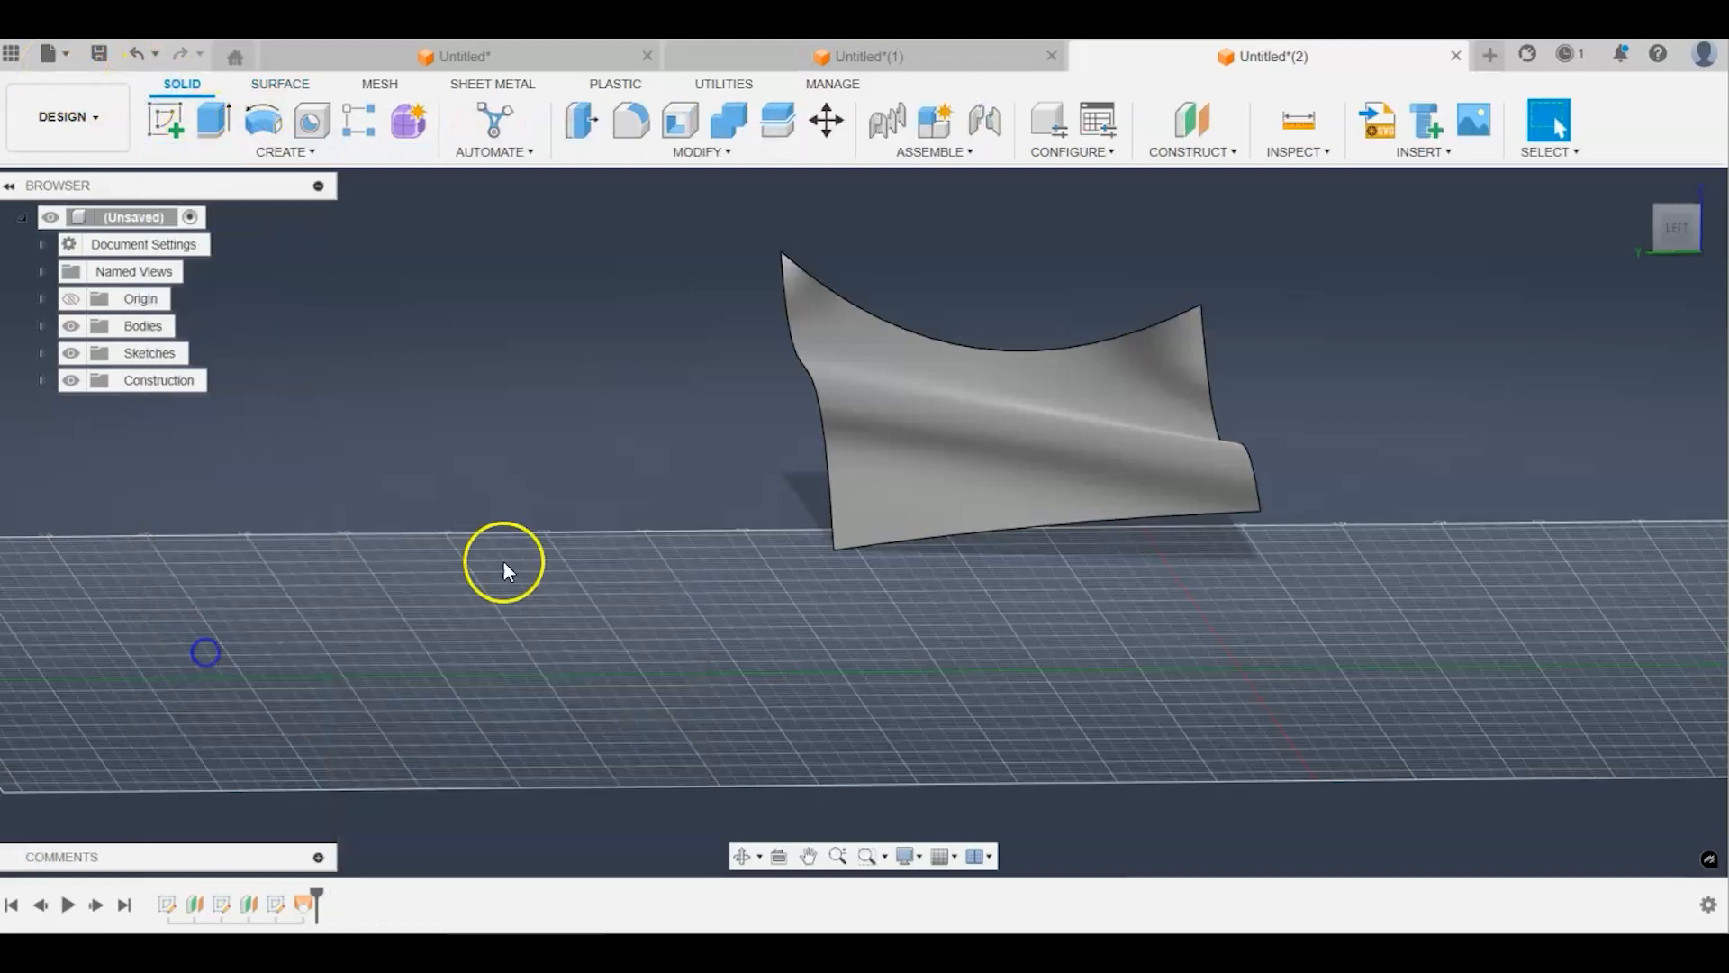
click(1077, 464)
text(2)
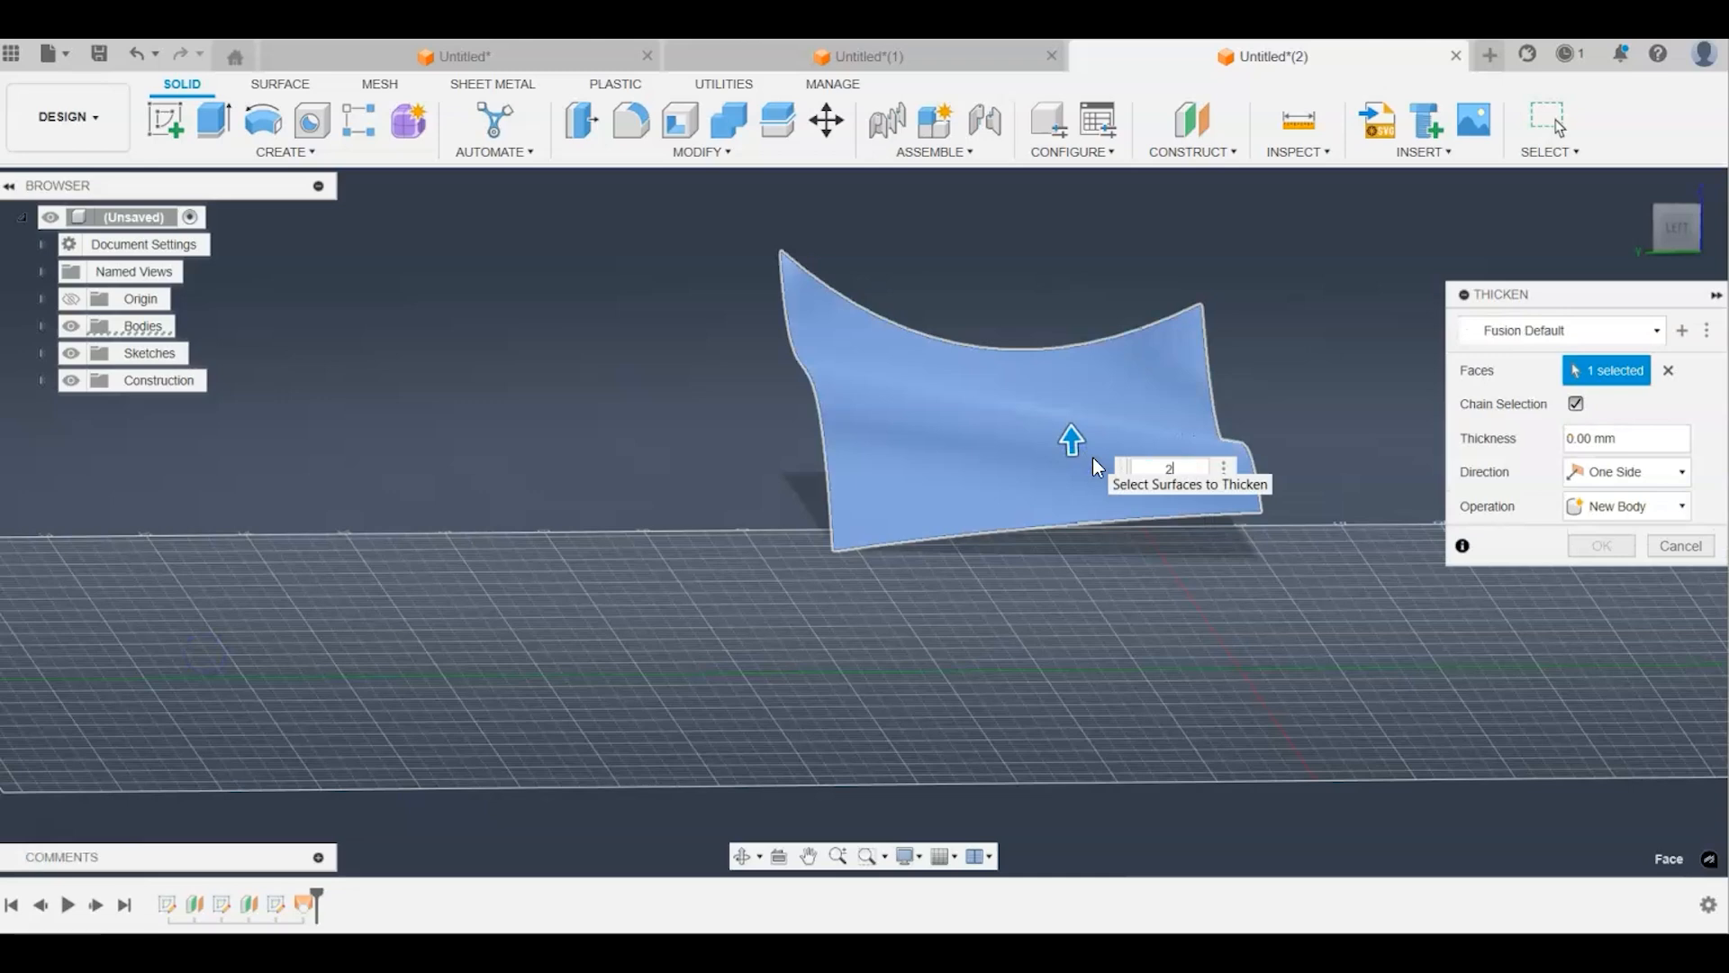
click(1601, 545)
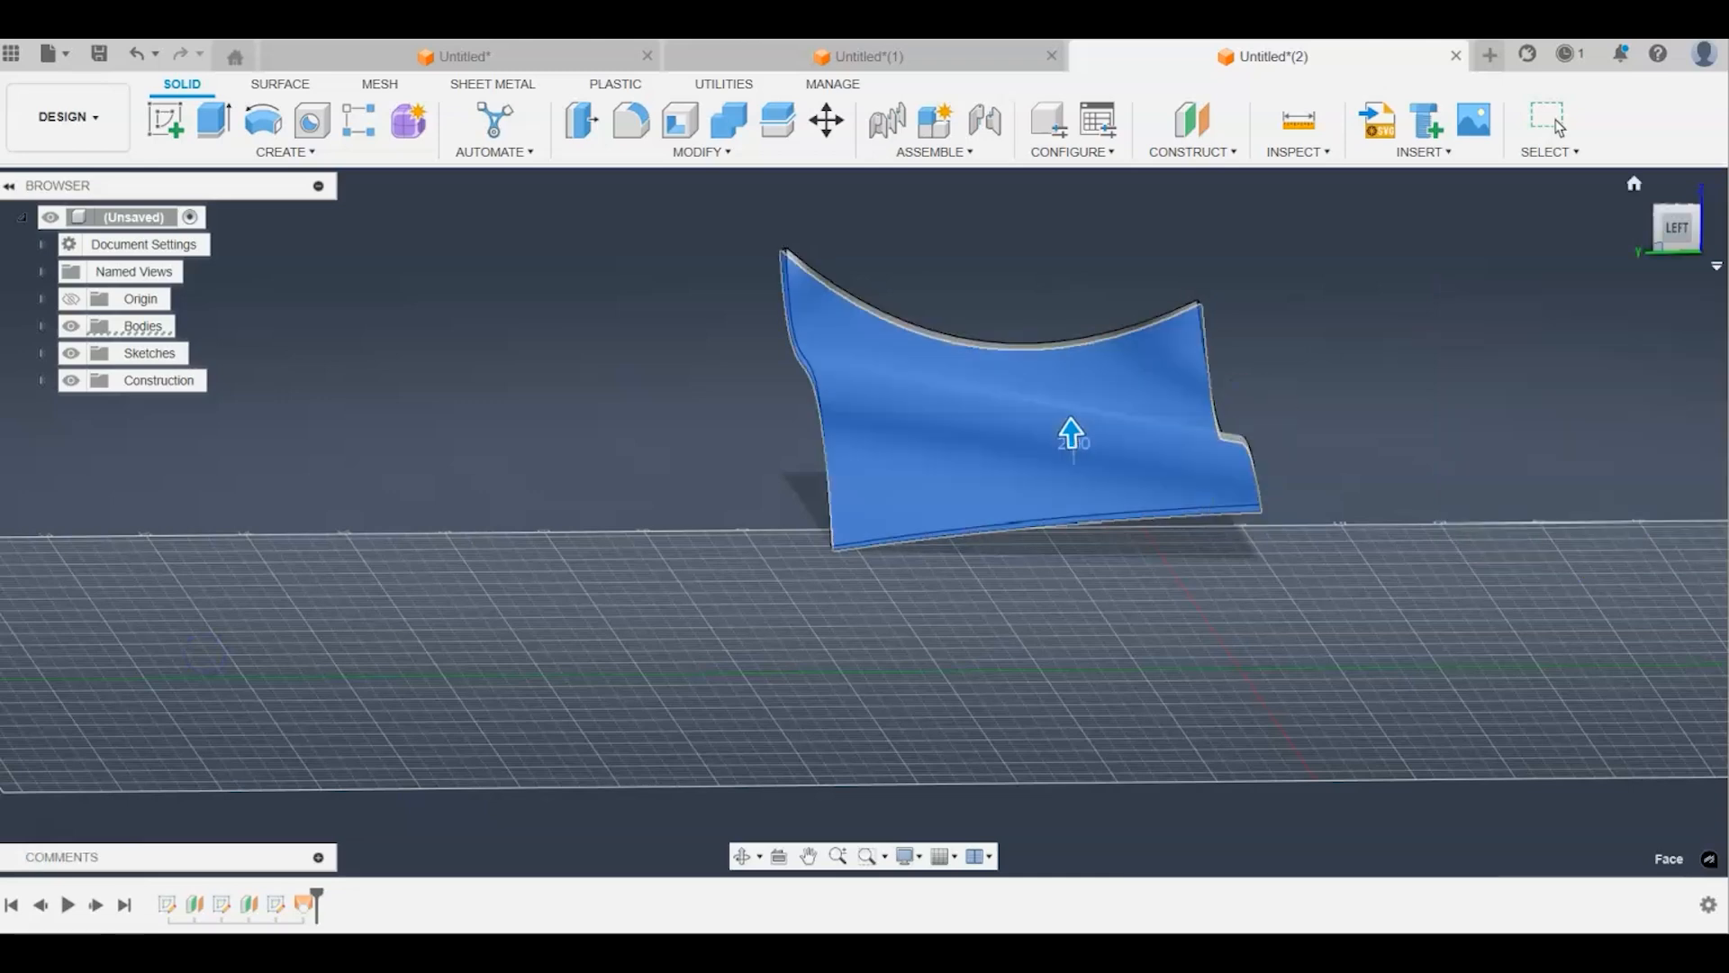
Step: Create and activate an internal component named pylons under the top-level design
mouse_move(1659, 230)
mouse_down()
mouse_move(1532, 209)
mouse_move(1362, 231)
mouse_move(1254, 216)
mouse_move(1235, 238)
mouse_up()
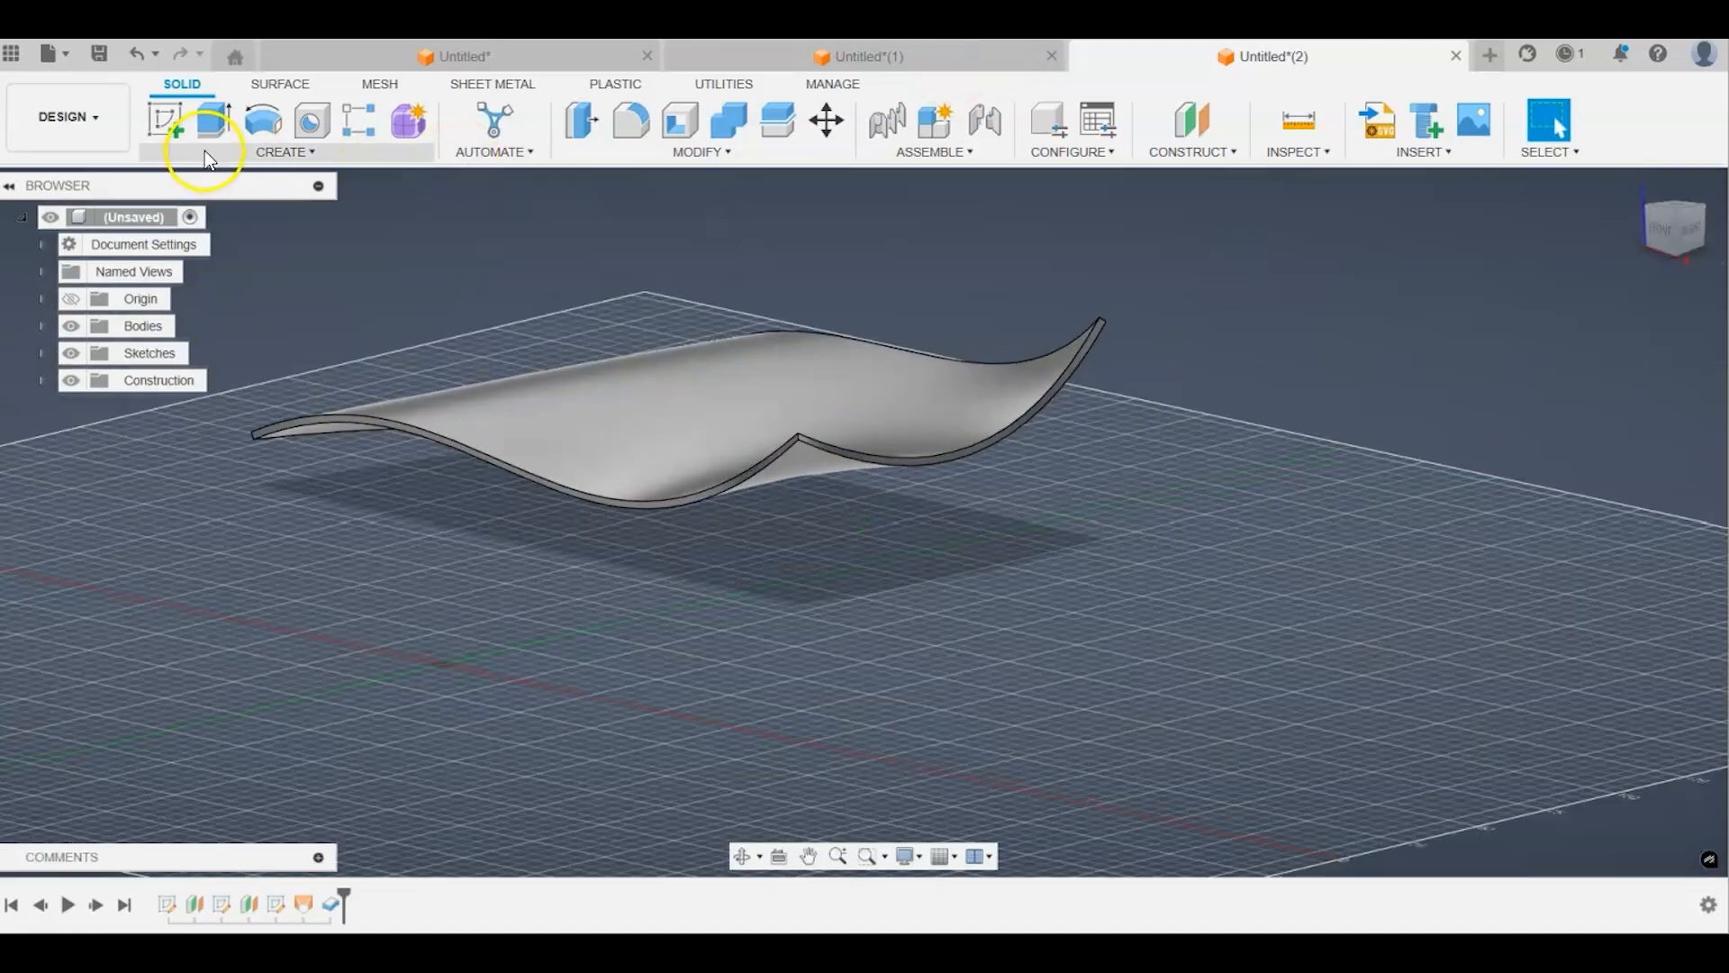
click(259, 150)
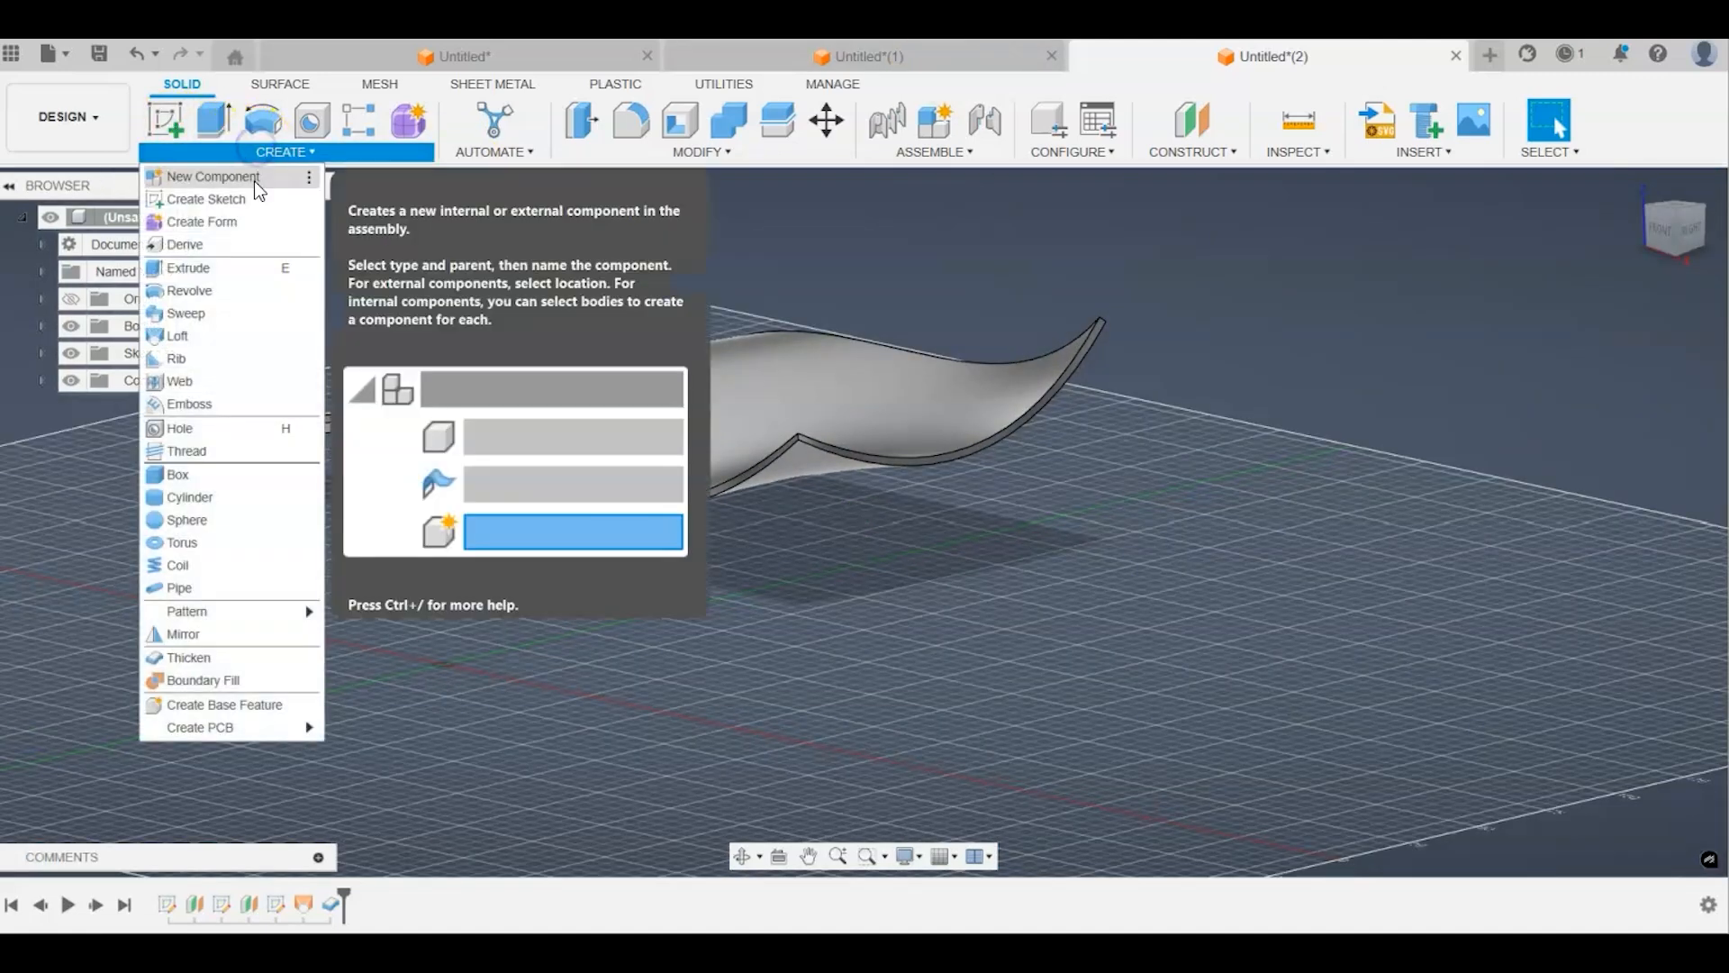
click(214, 176)
click(1528, 388)
drag(1529, 388, 1395, 403)
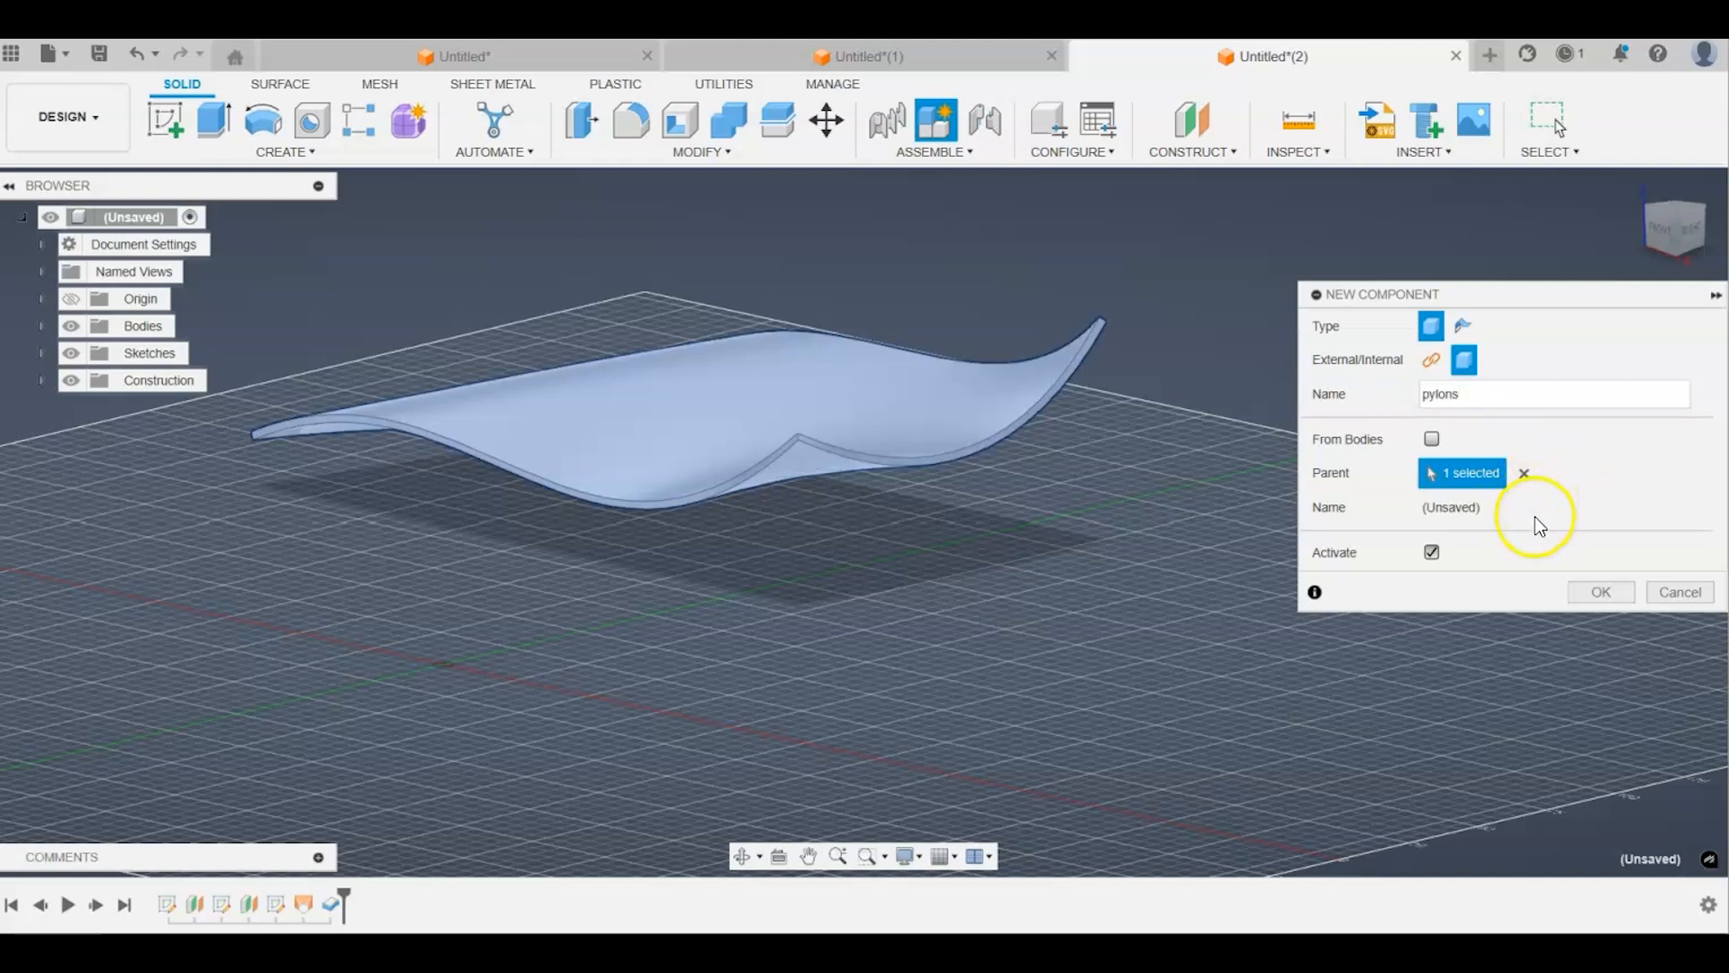
click(1580, 596)
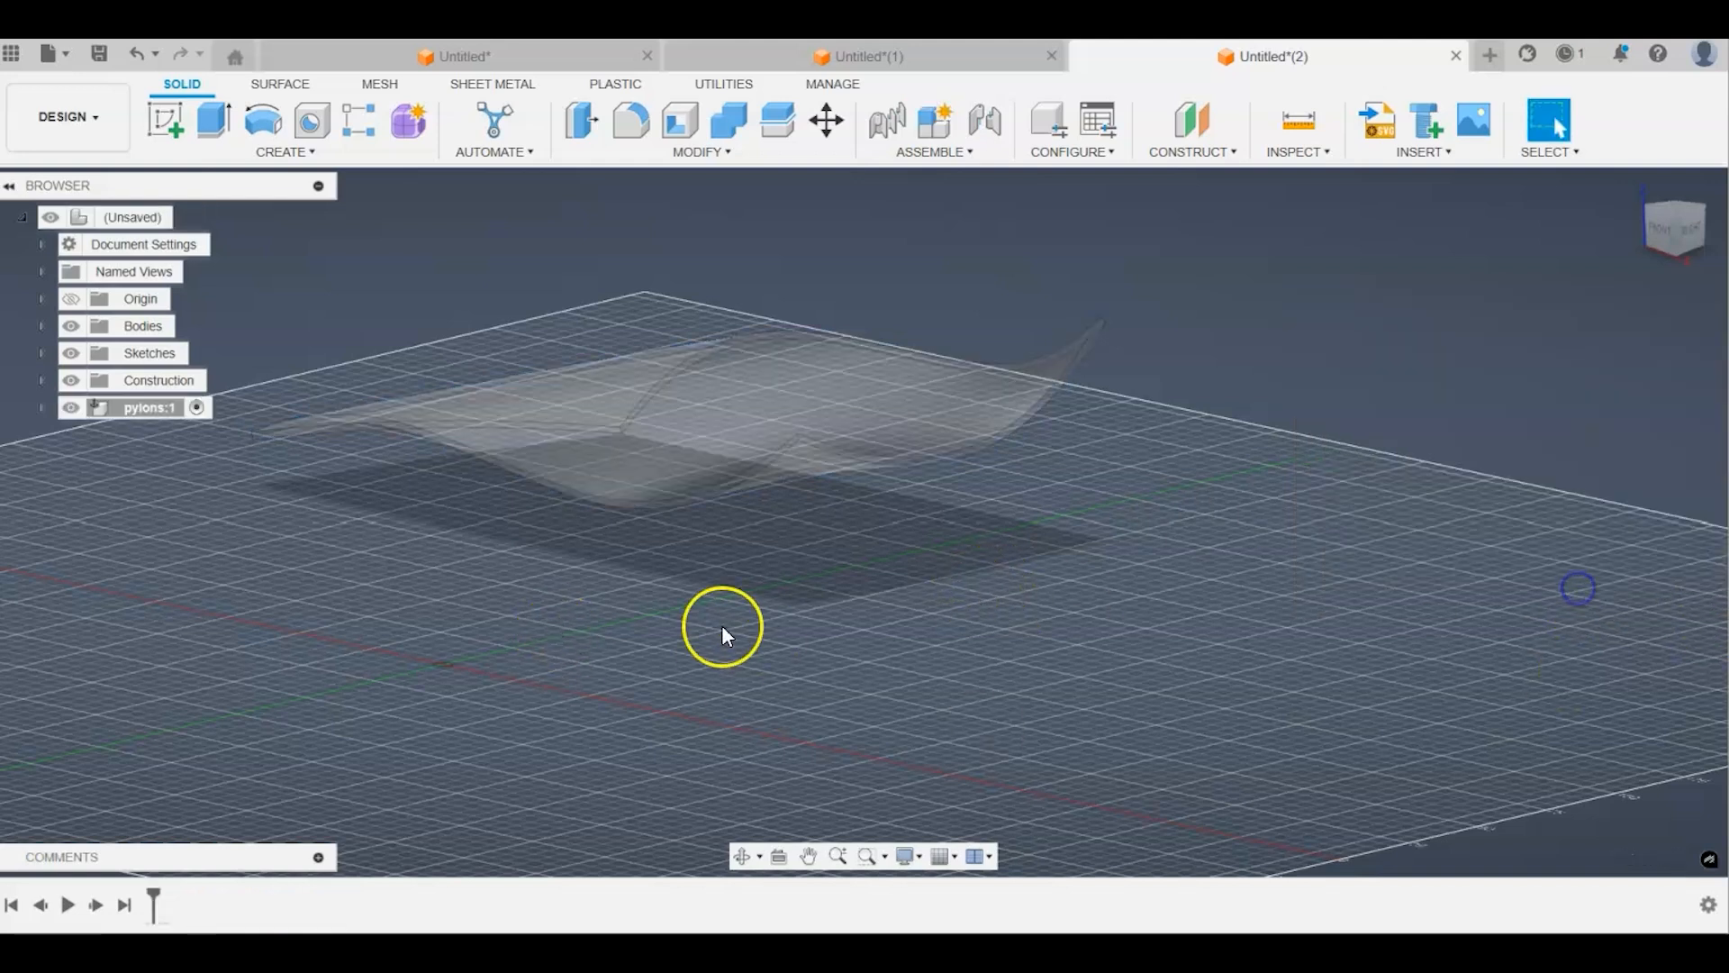
Step: Start a sketch on the horizontal origin plane in the pylons component and activate the Circle tool
click(175, 126)
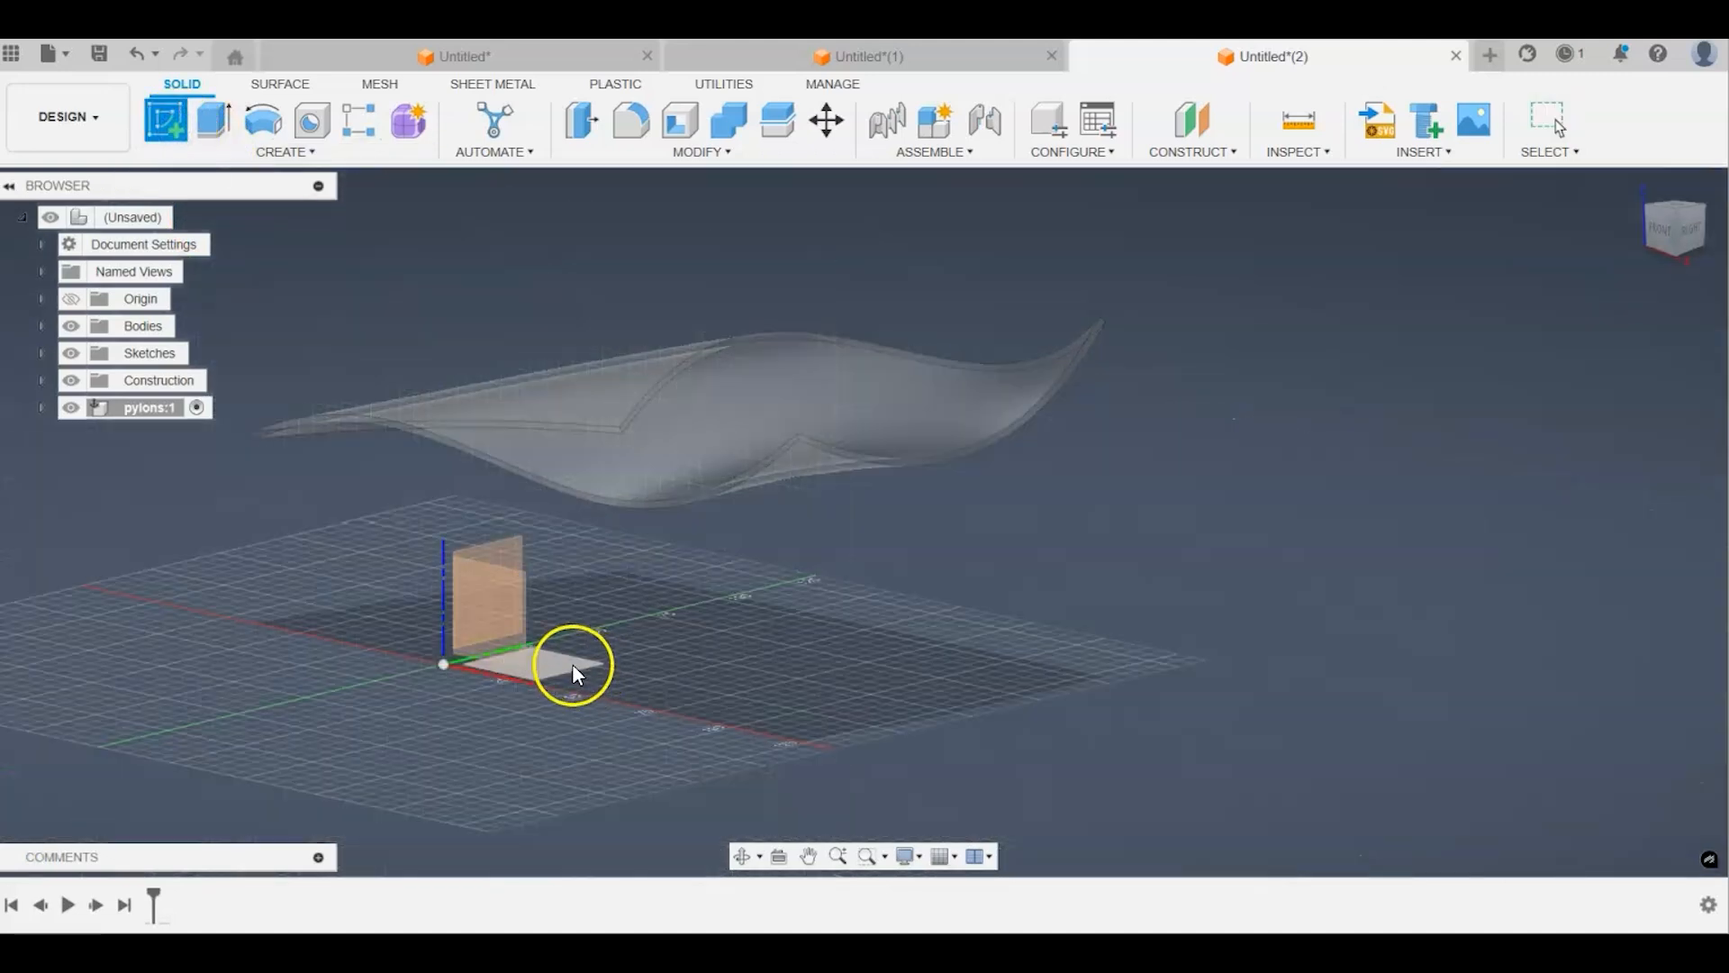
click(571, 663)
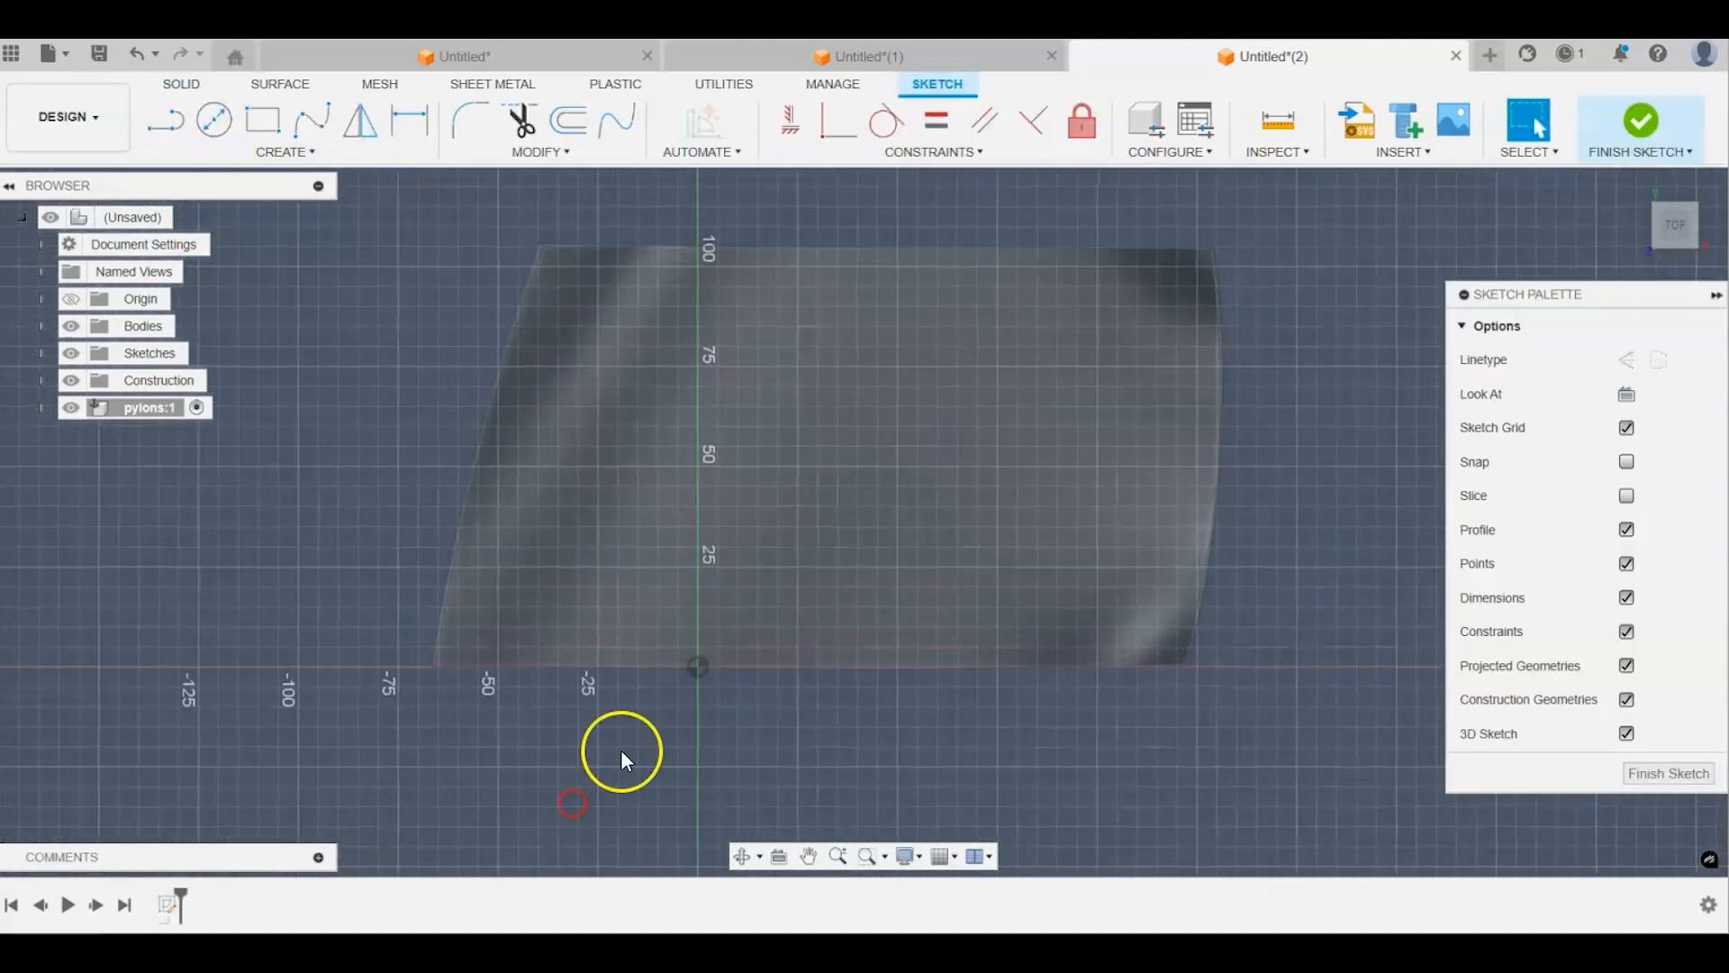
click(214, 120)
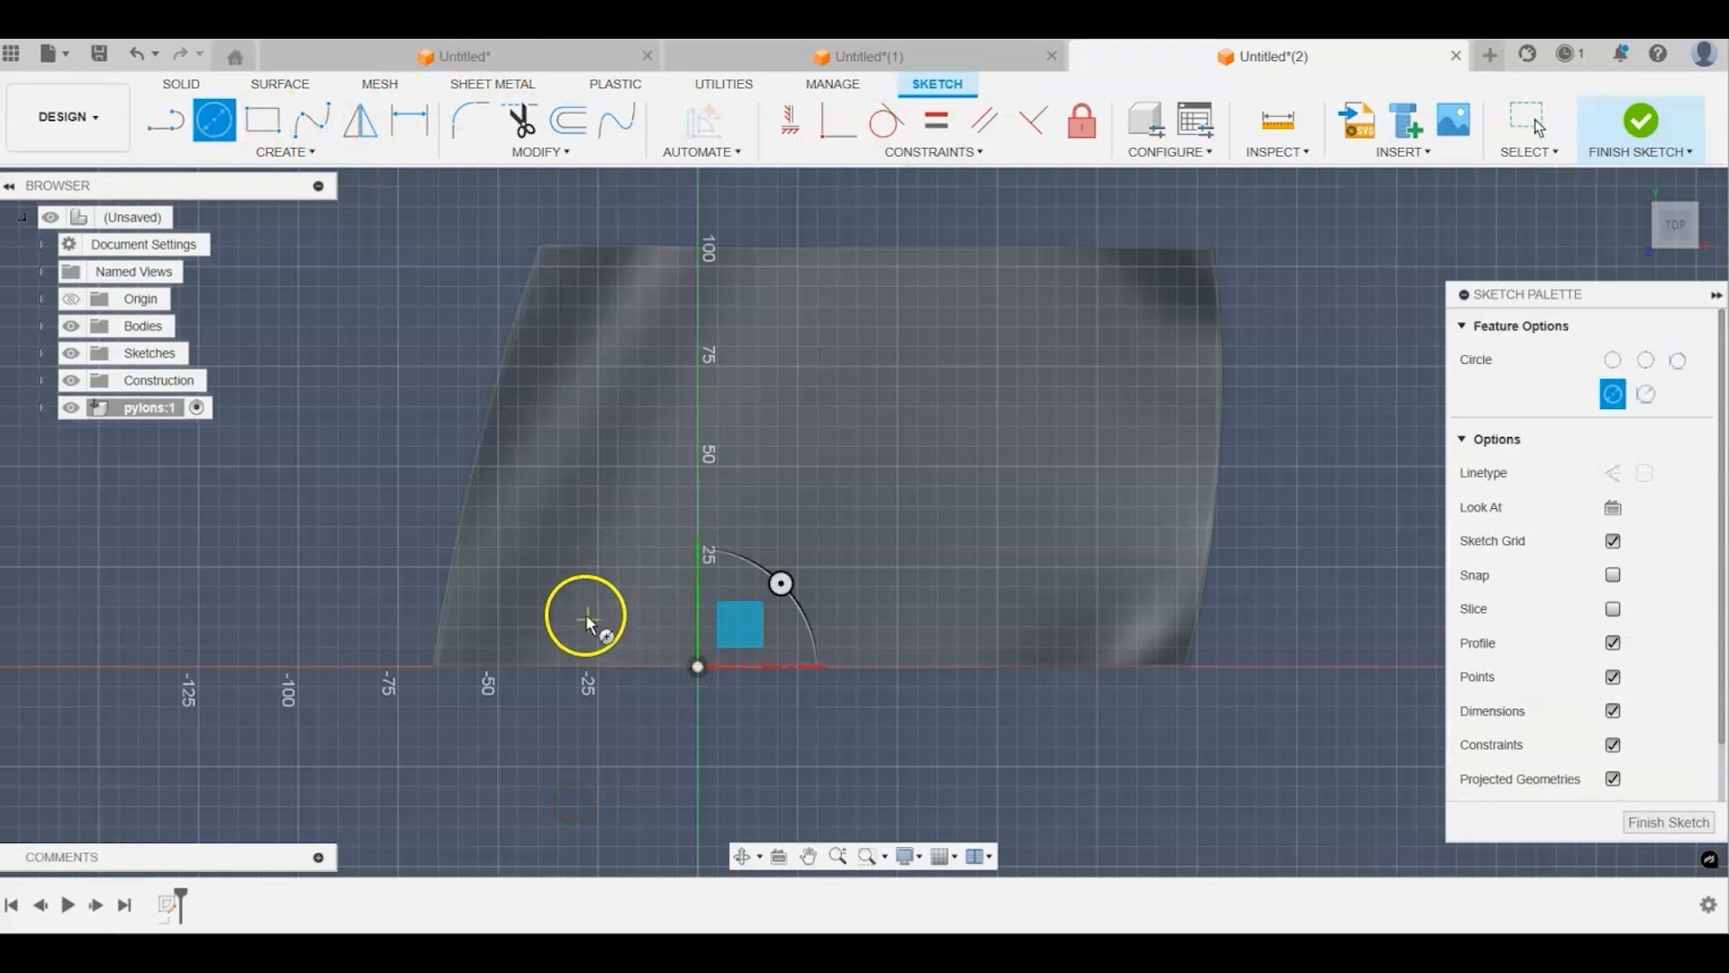
Step: Sketch four circles about 13 to 20 mm in diameter, one near each corner of the body's outline
click(530, 621)
click(552, 641)
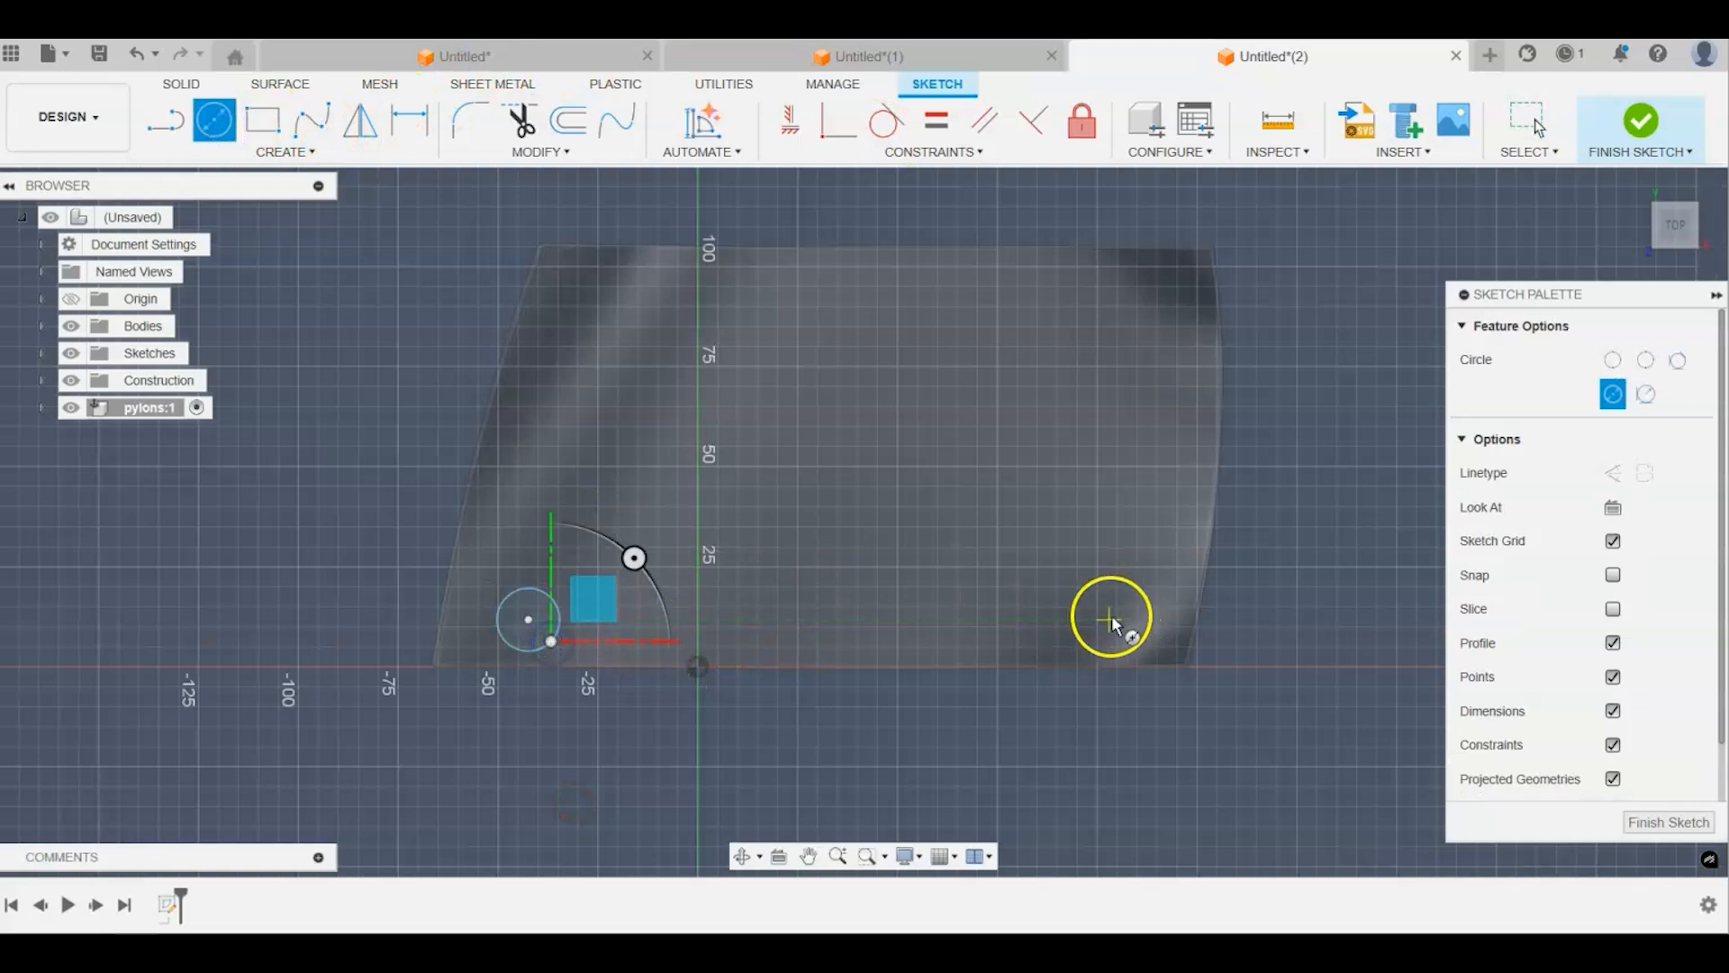
click(1117, 648)
click(1099, 305)
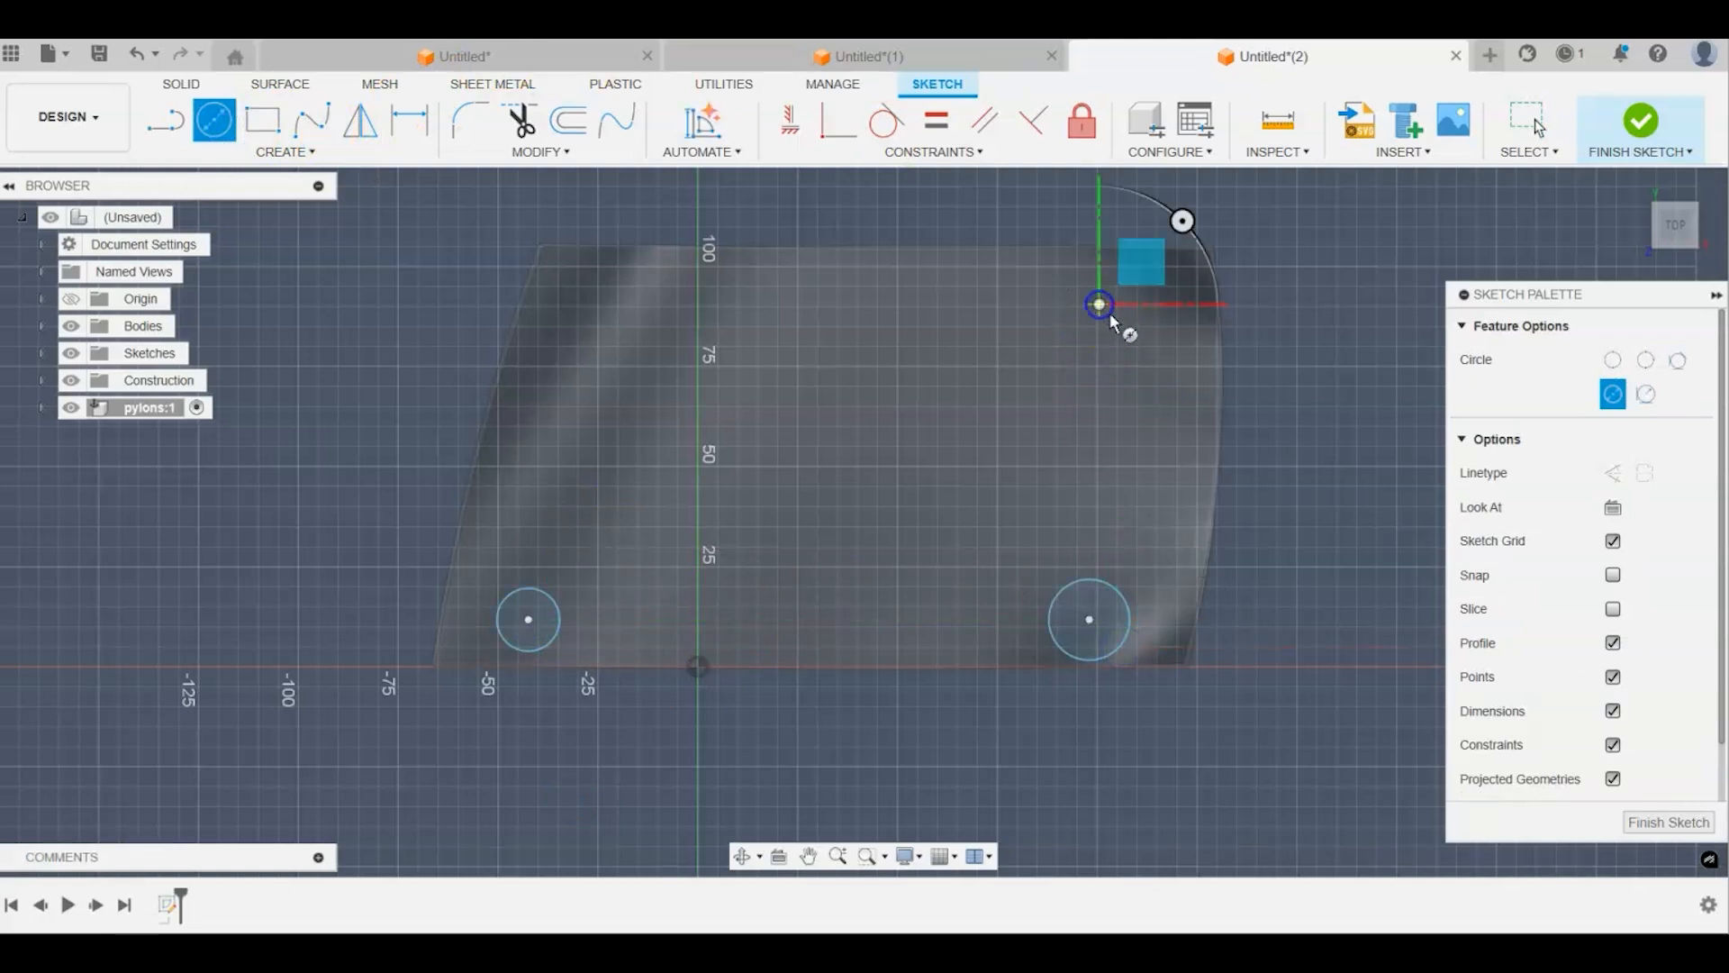
click(1117, 324)
click(592, 292)
click(614, 309)
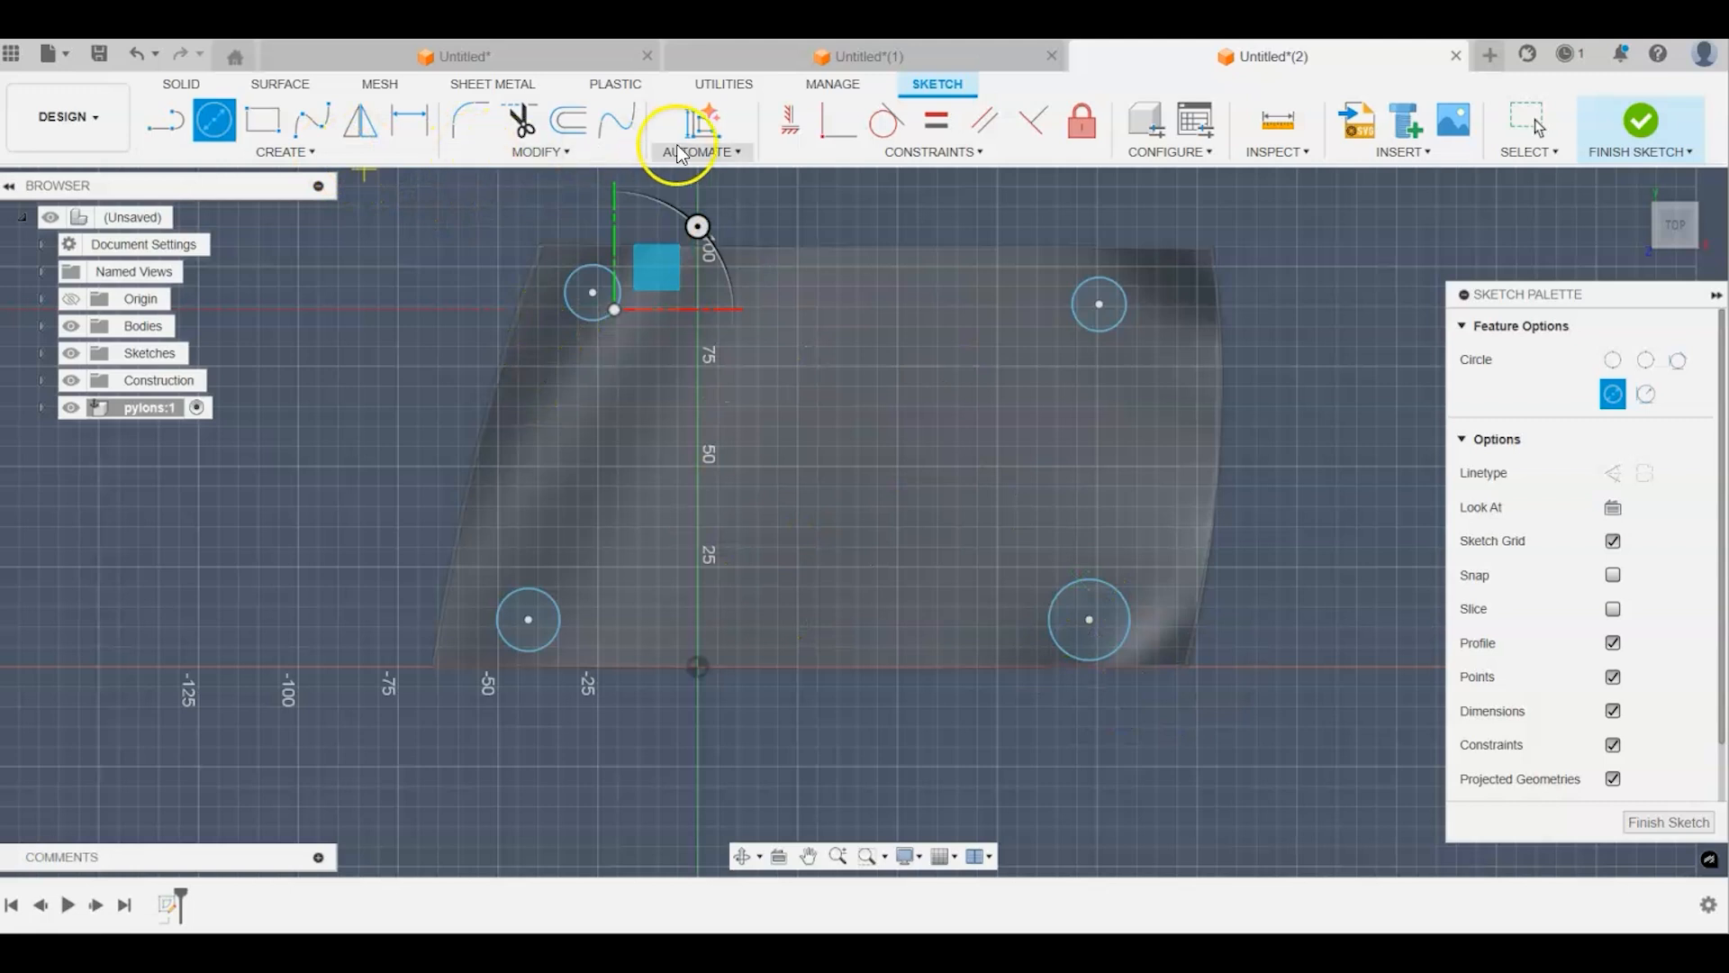
Step: Add a user parameter named pylon in mm with the expression 2
click(573, 154)
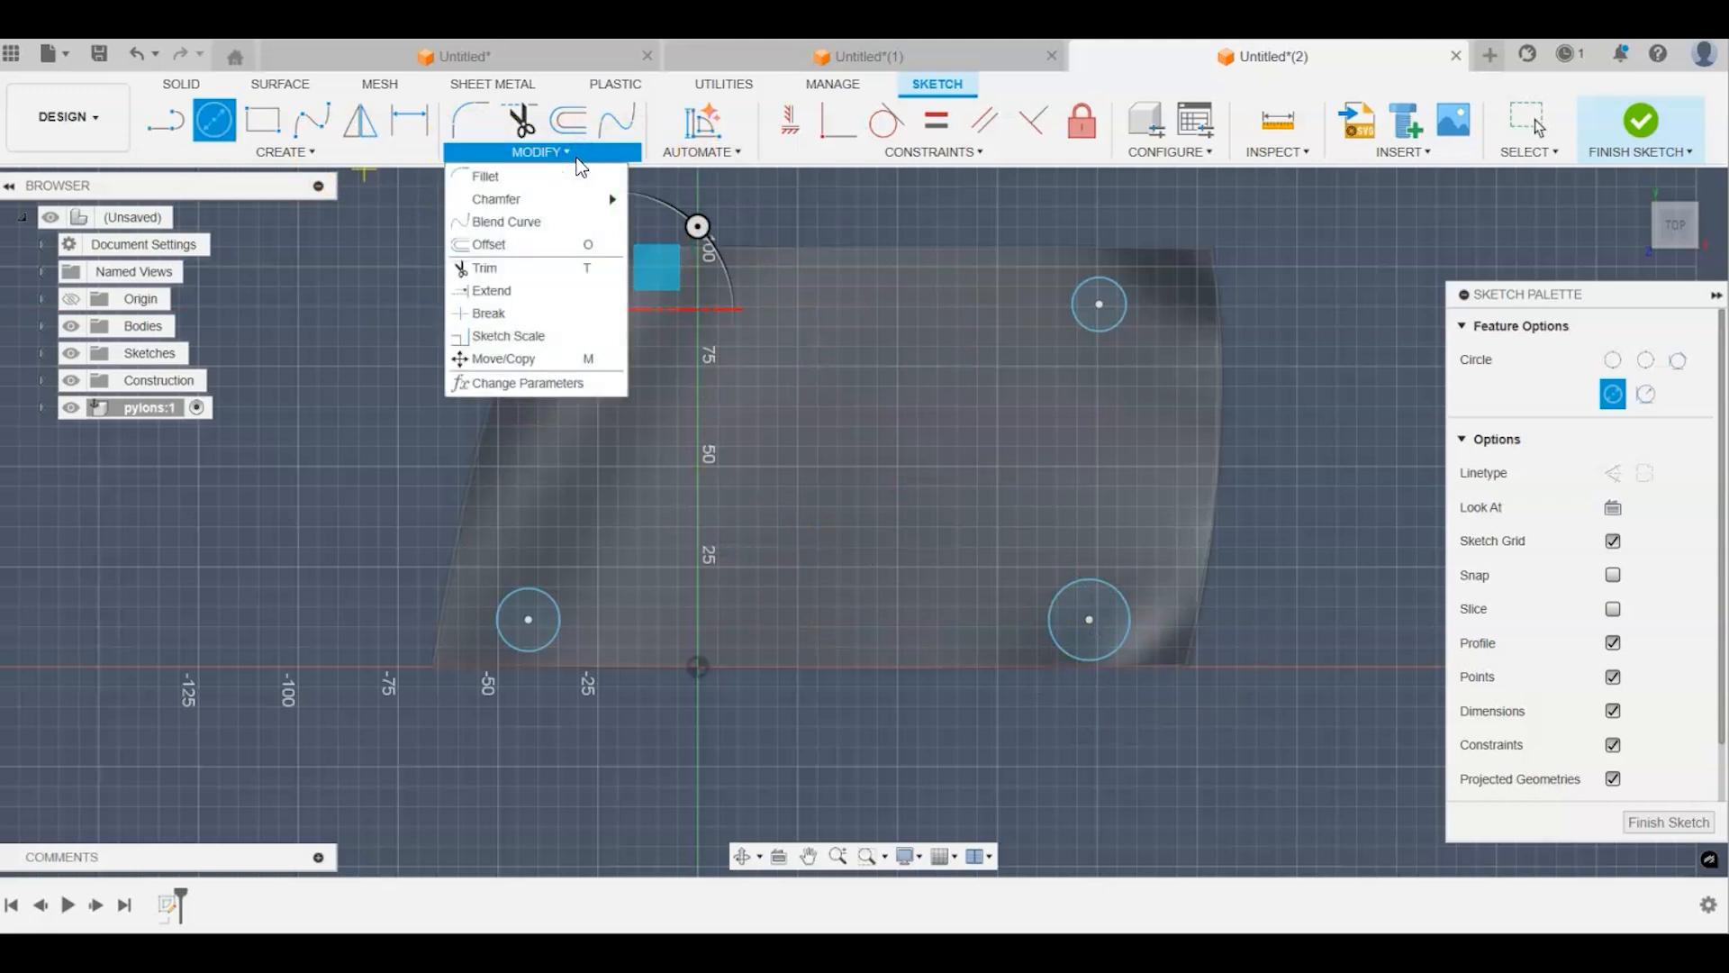
click(531, 382)
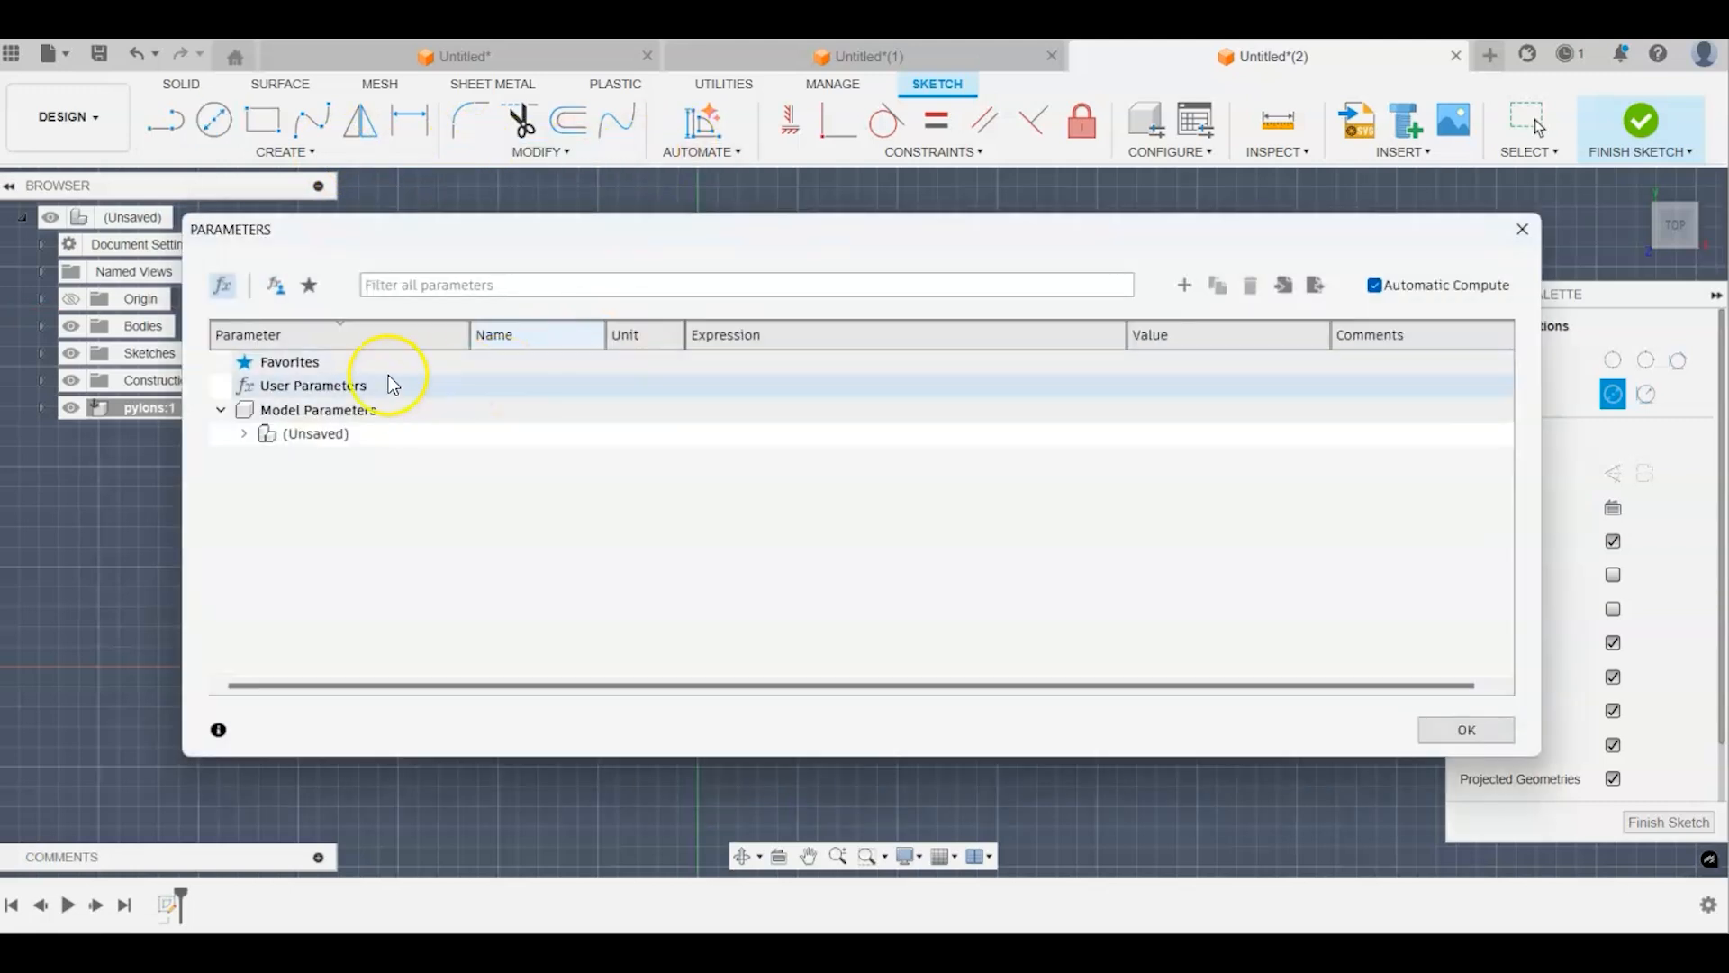
click(345, 396)
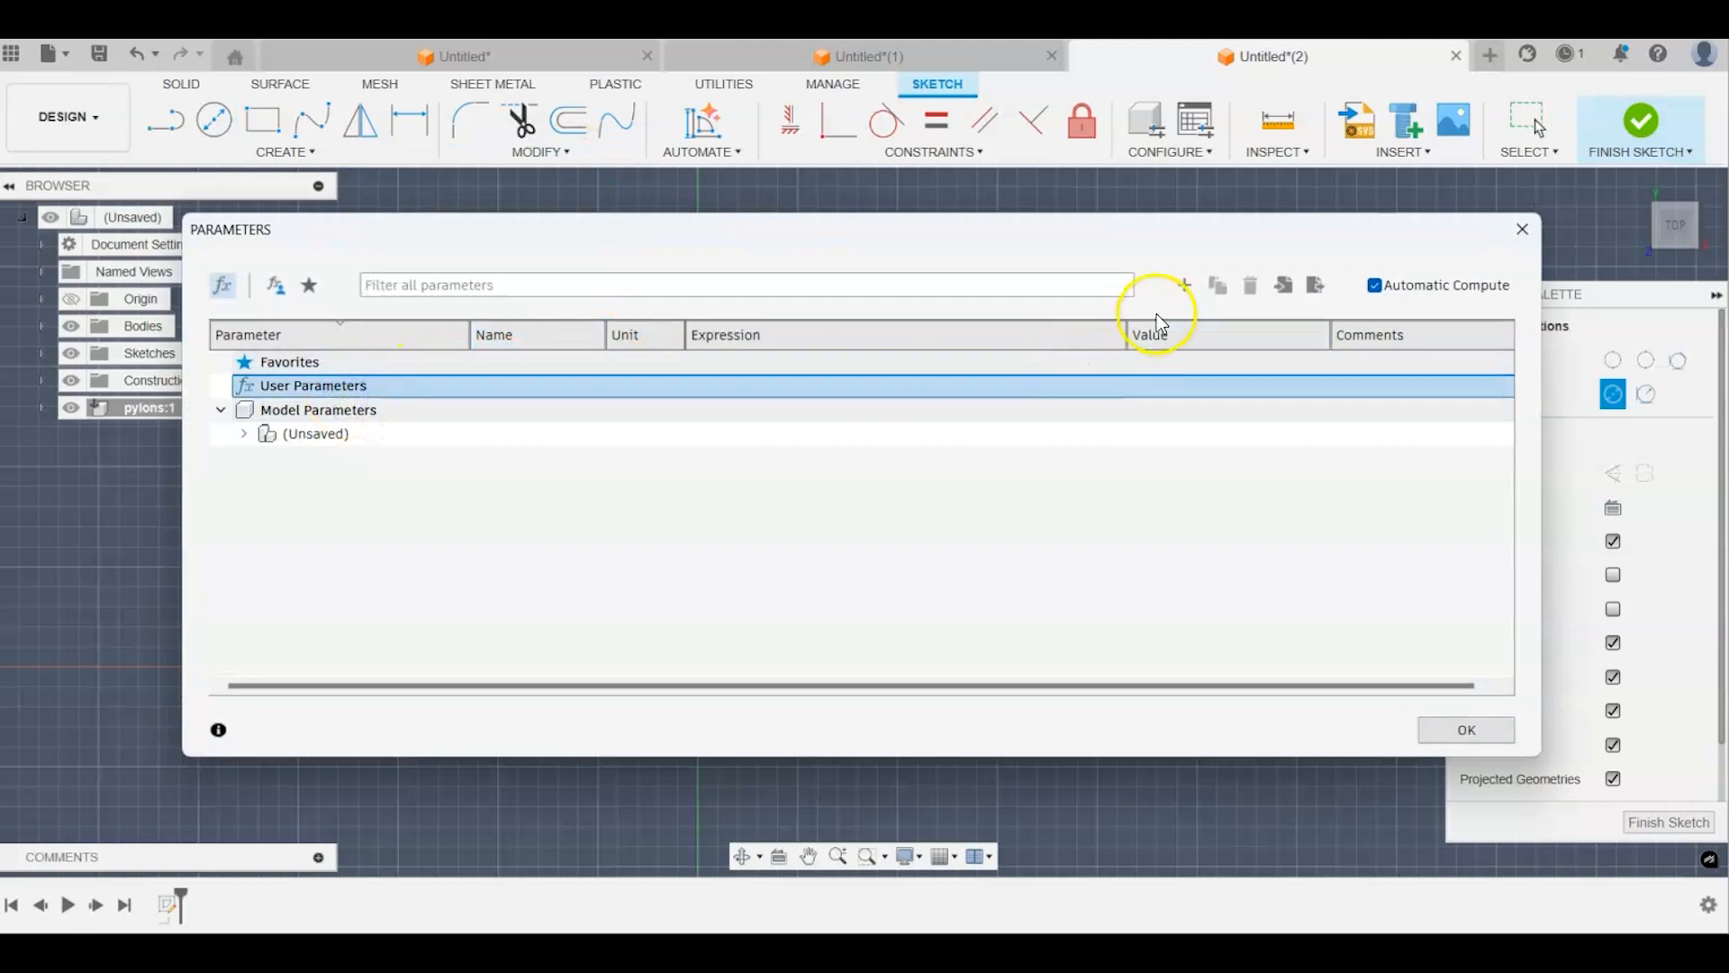
click(1184, 285)
click(890, 377)
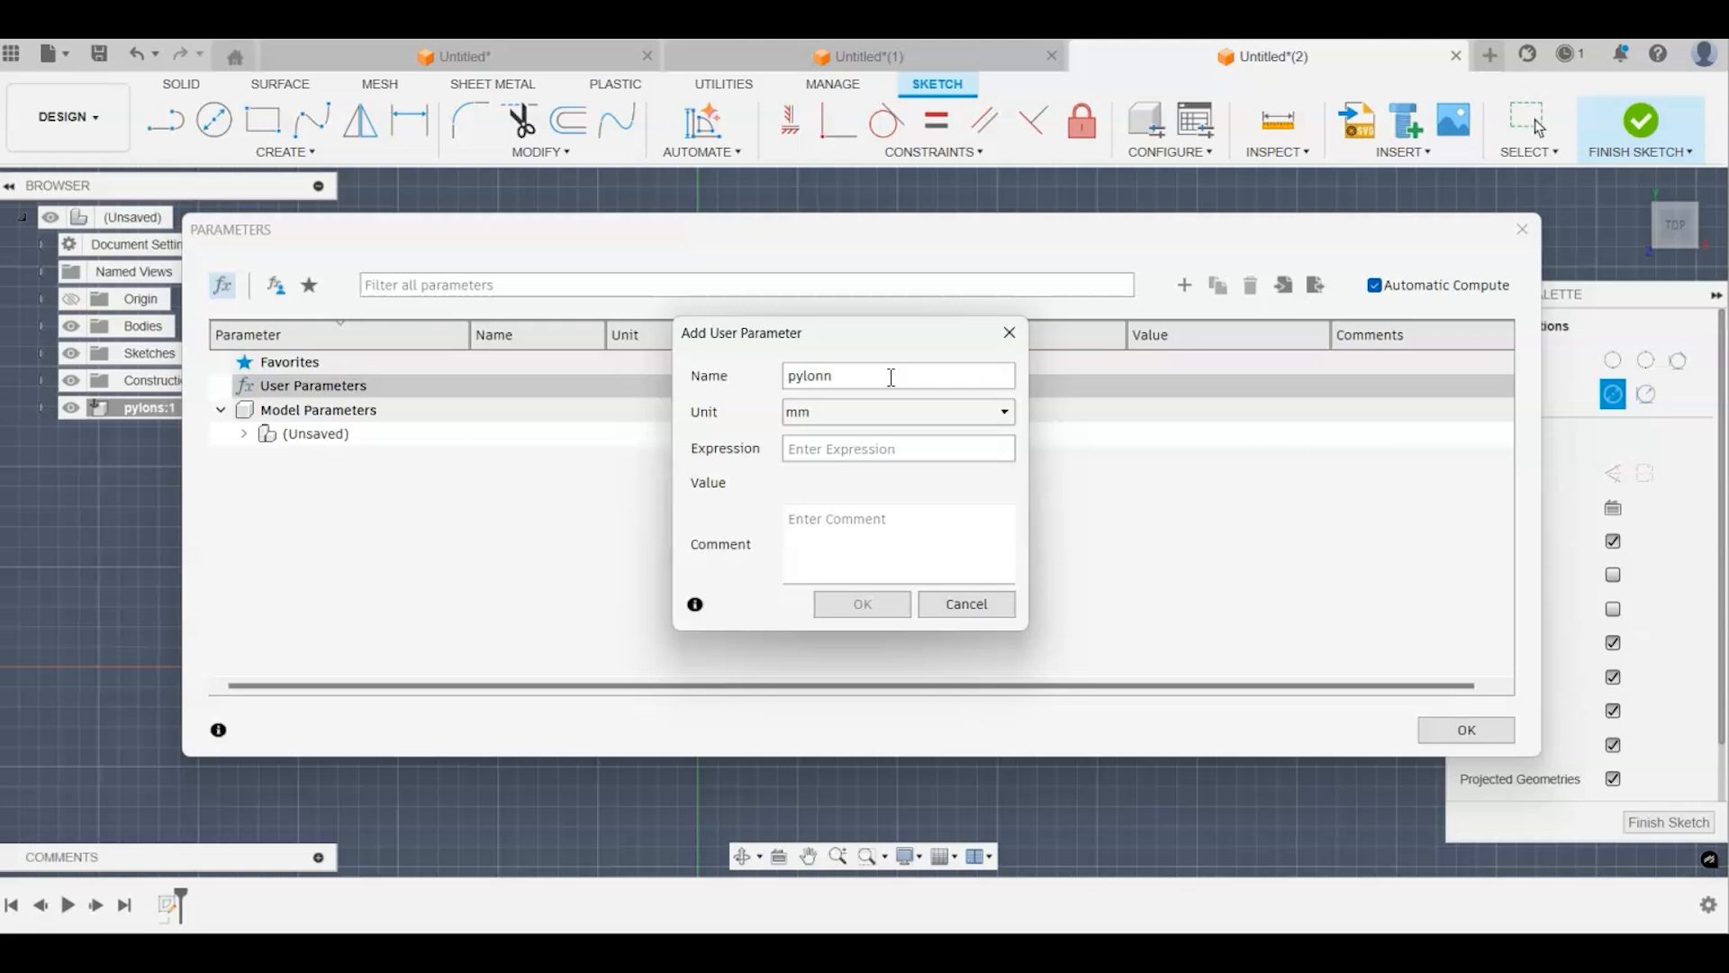
click(876, 442)
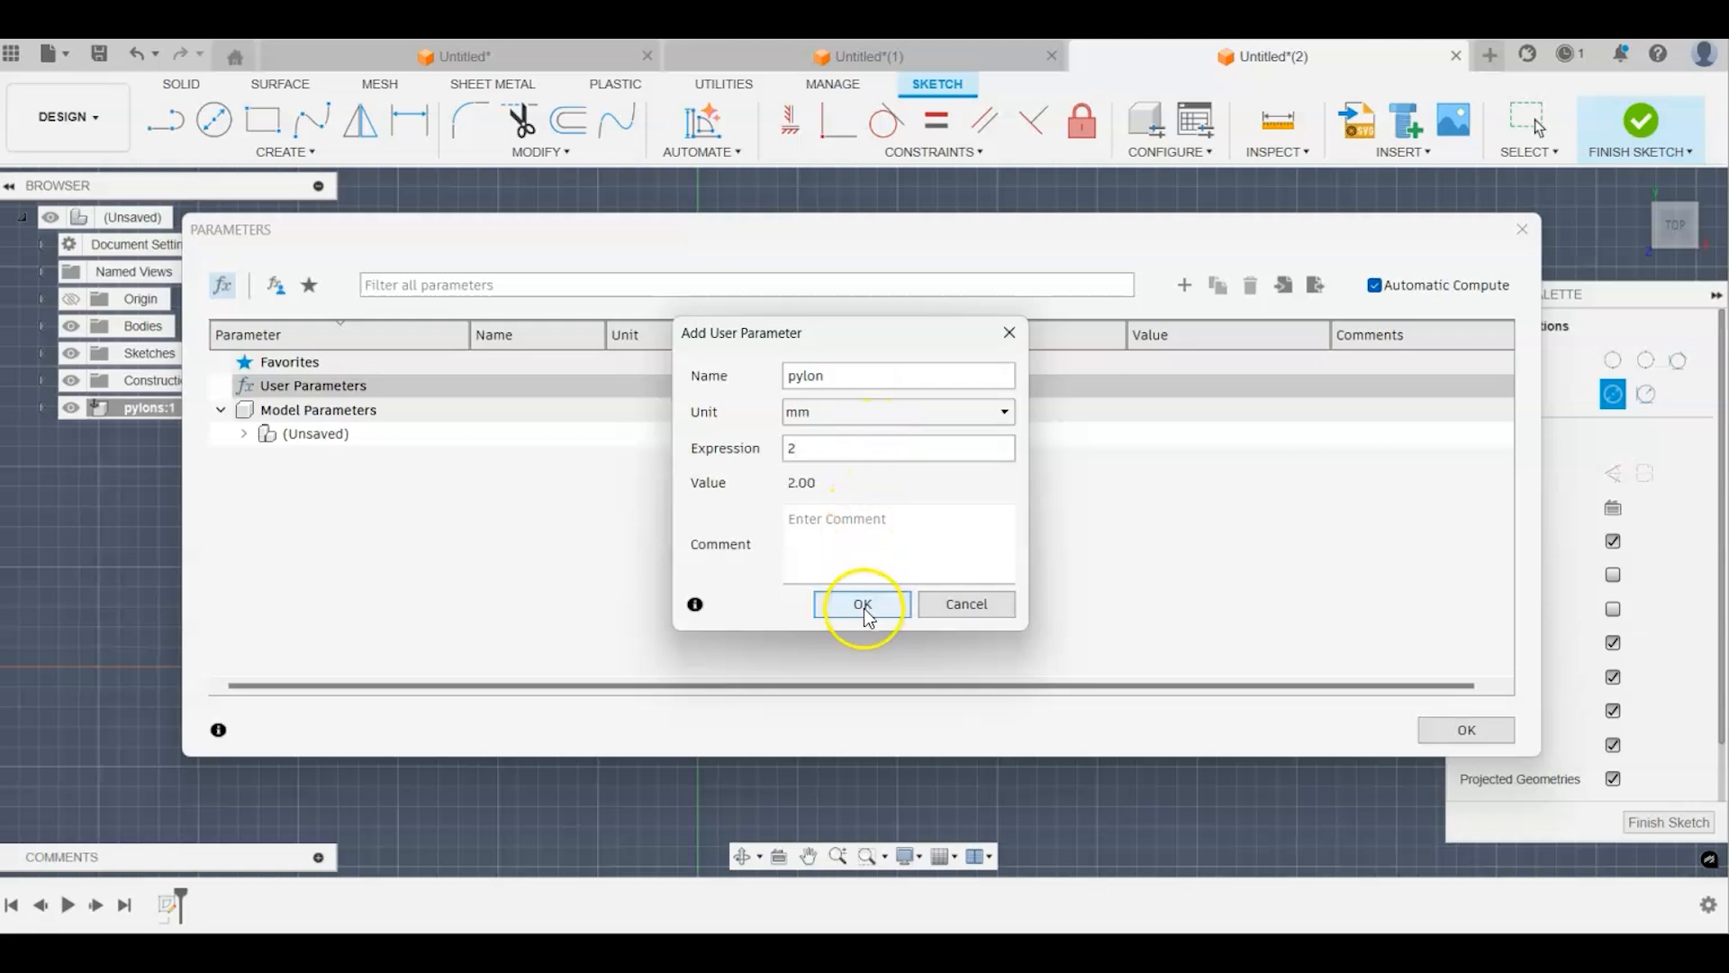
click(863, 605)
click(1445, 735)
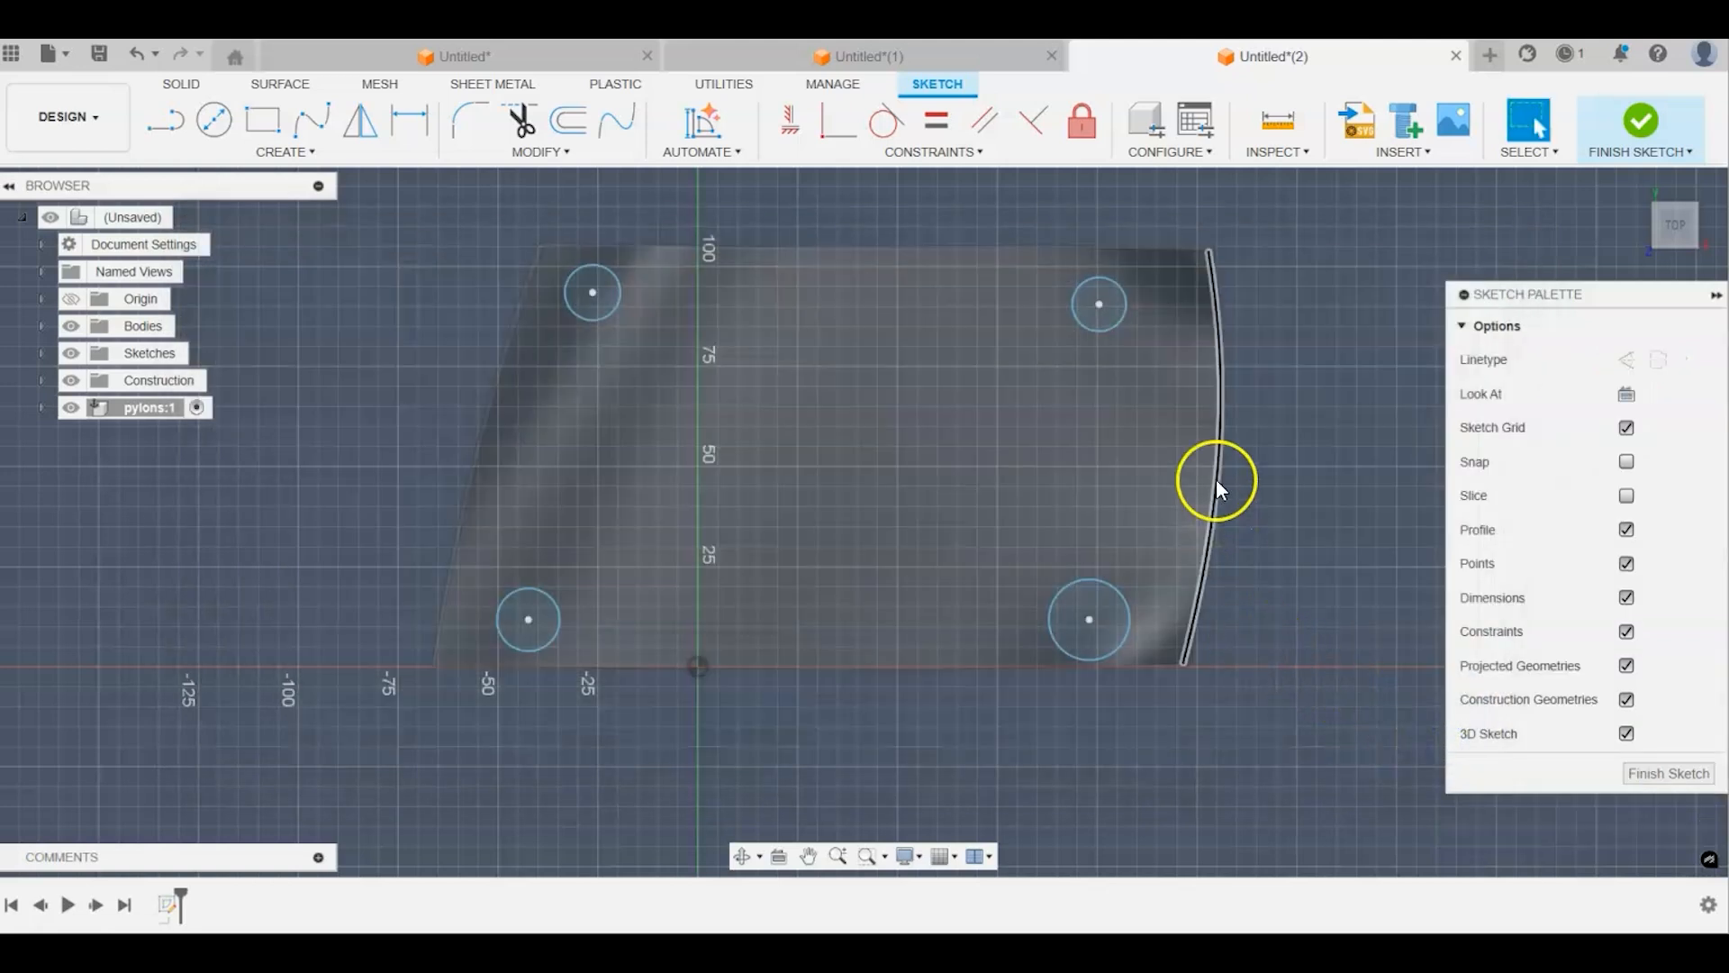
Step: Dimension the diameter of the circle near the outline's lower-right corner with the pylon parameter
key(d)
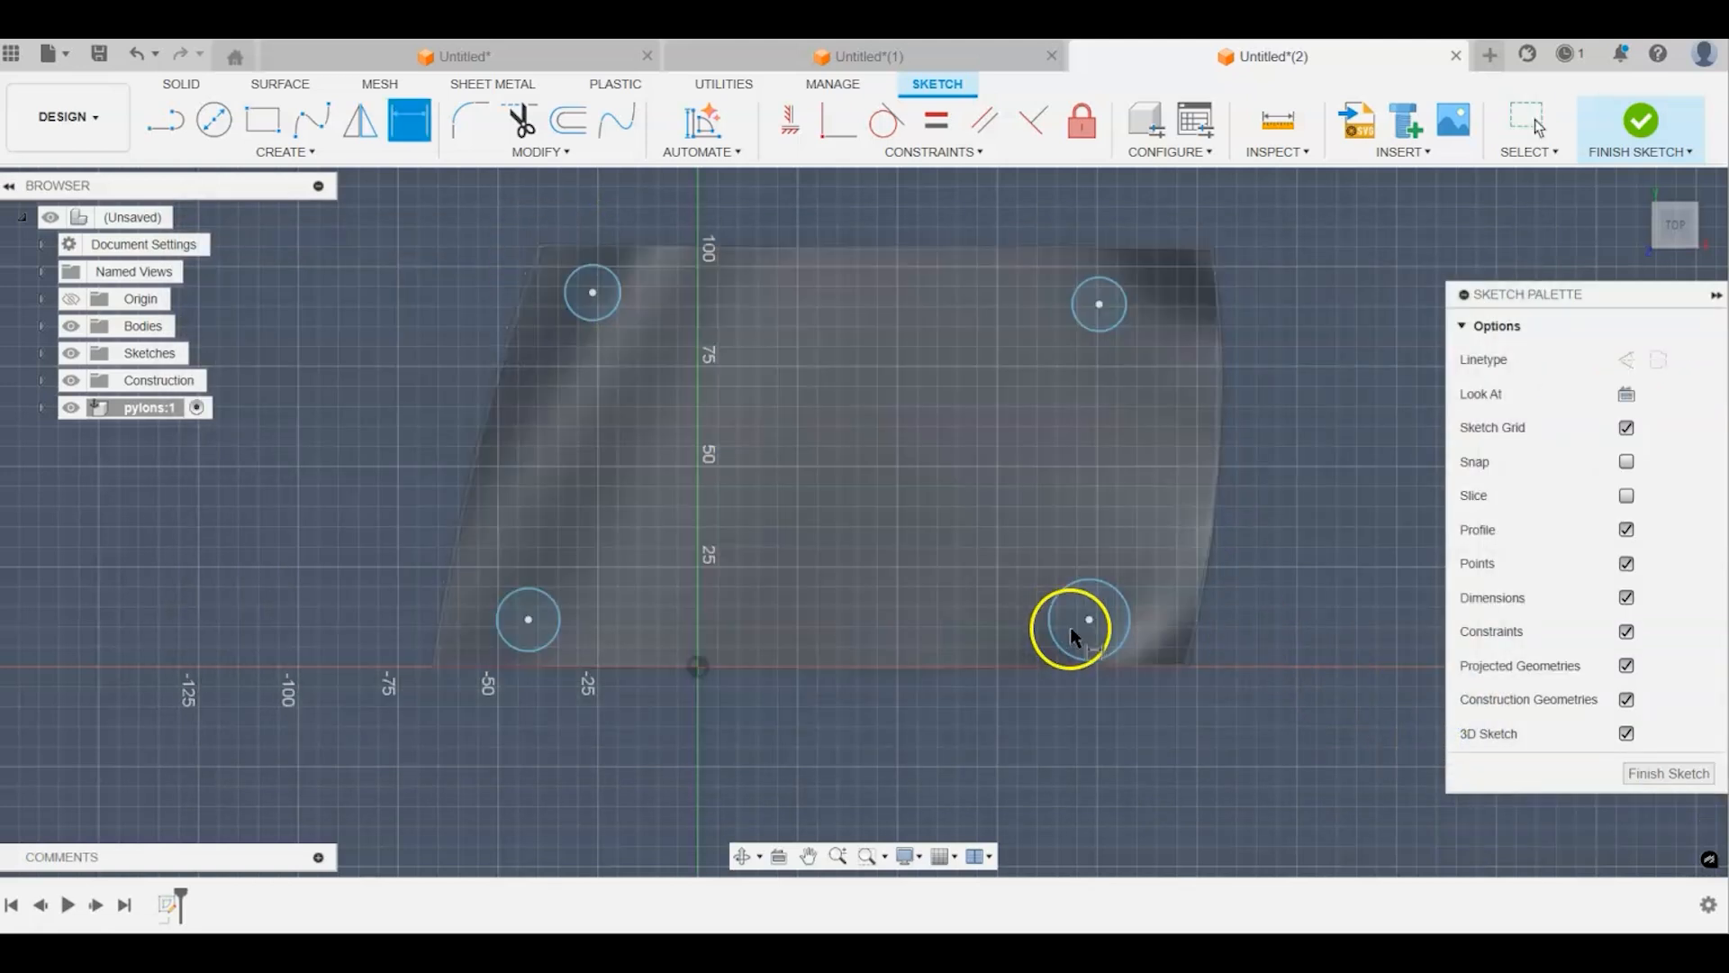
click(1090, 581)
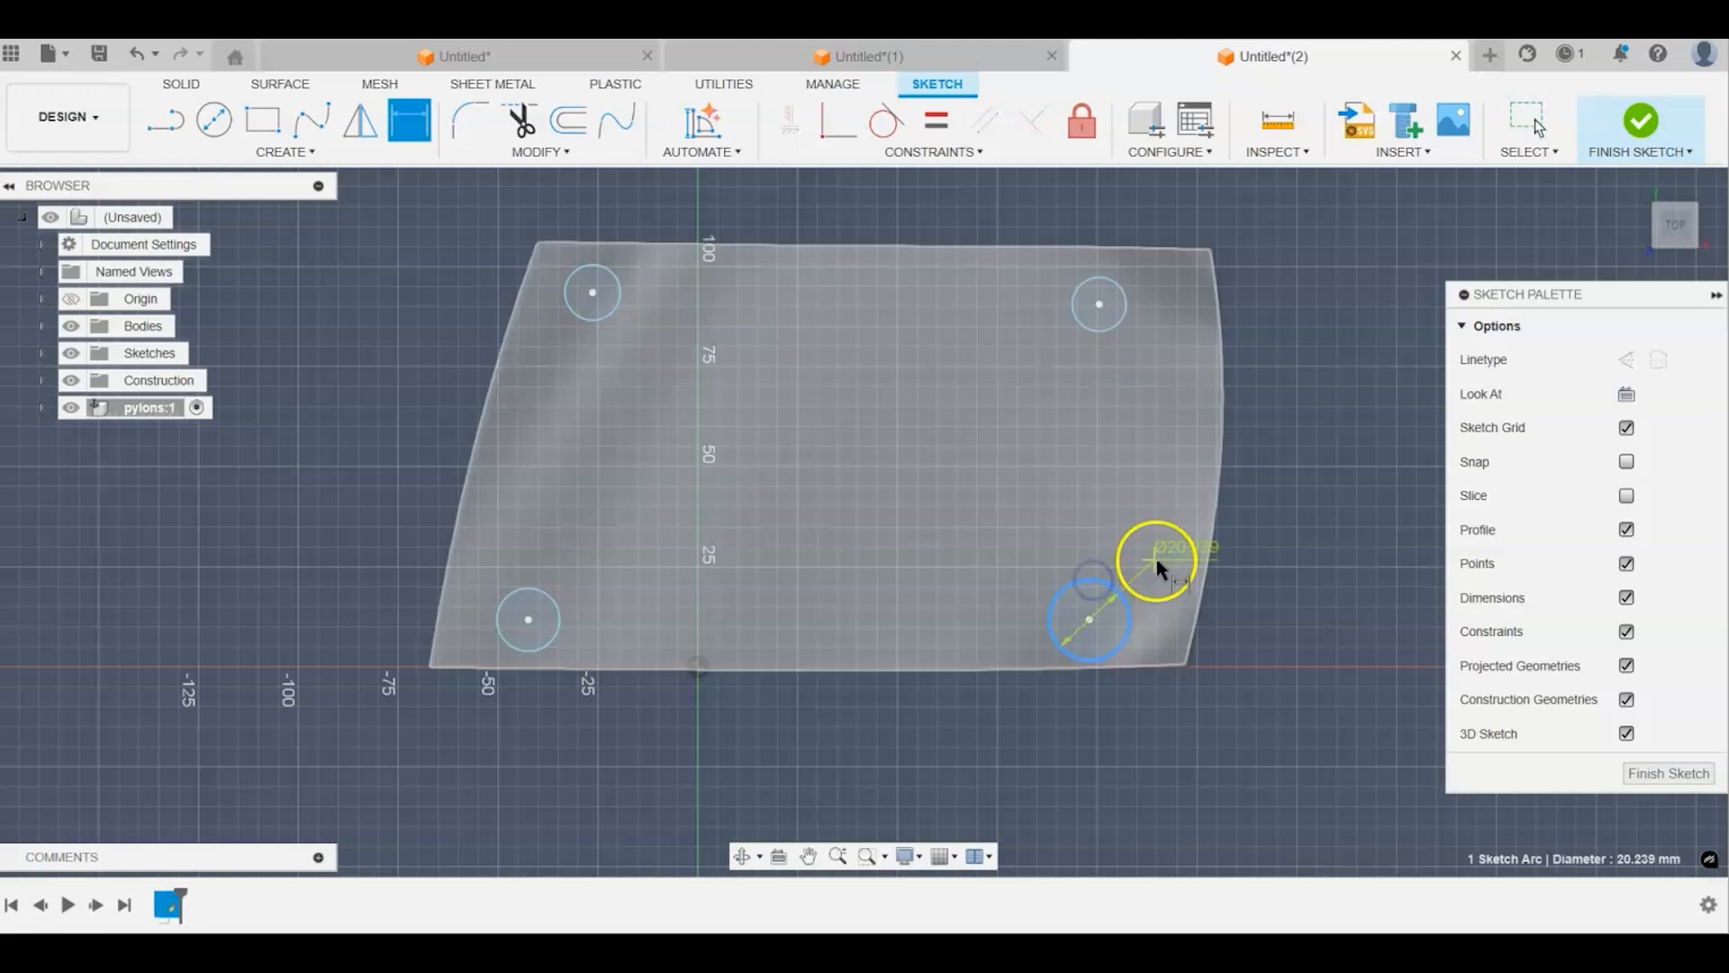
click(1156, 561)
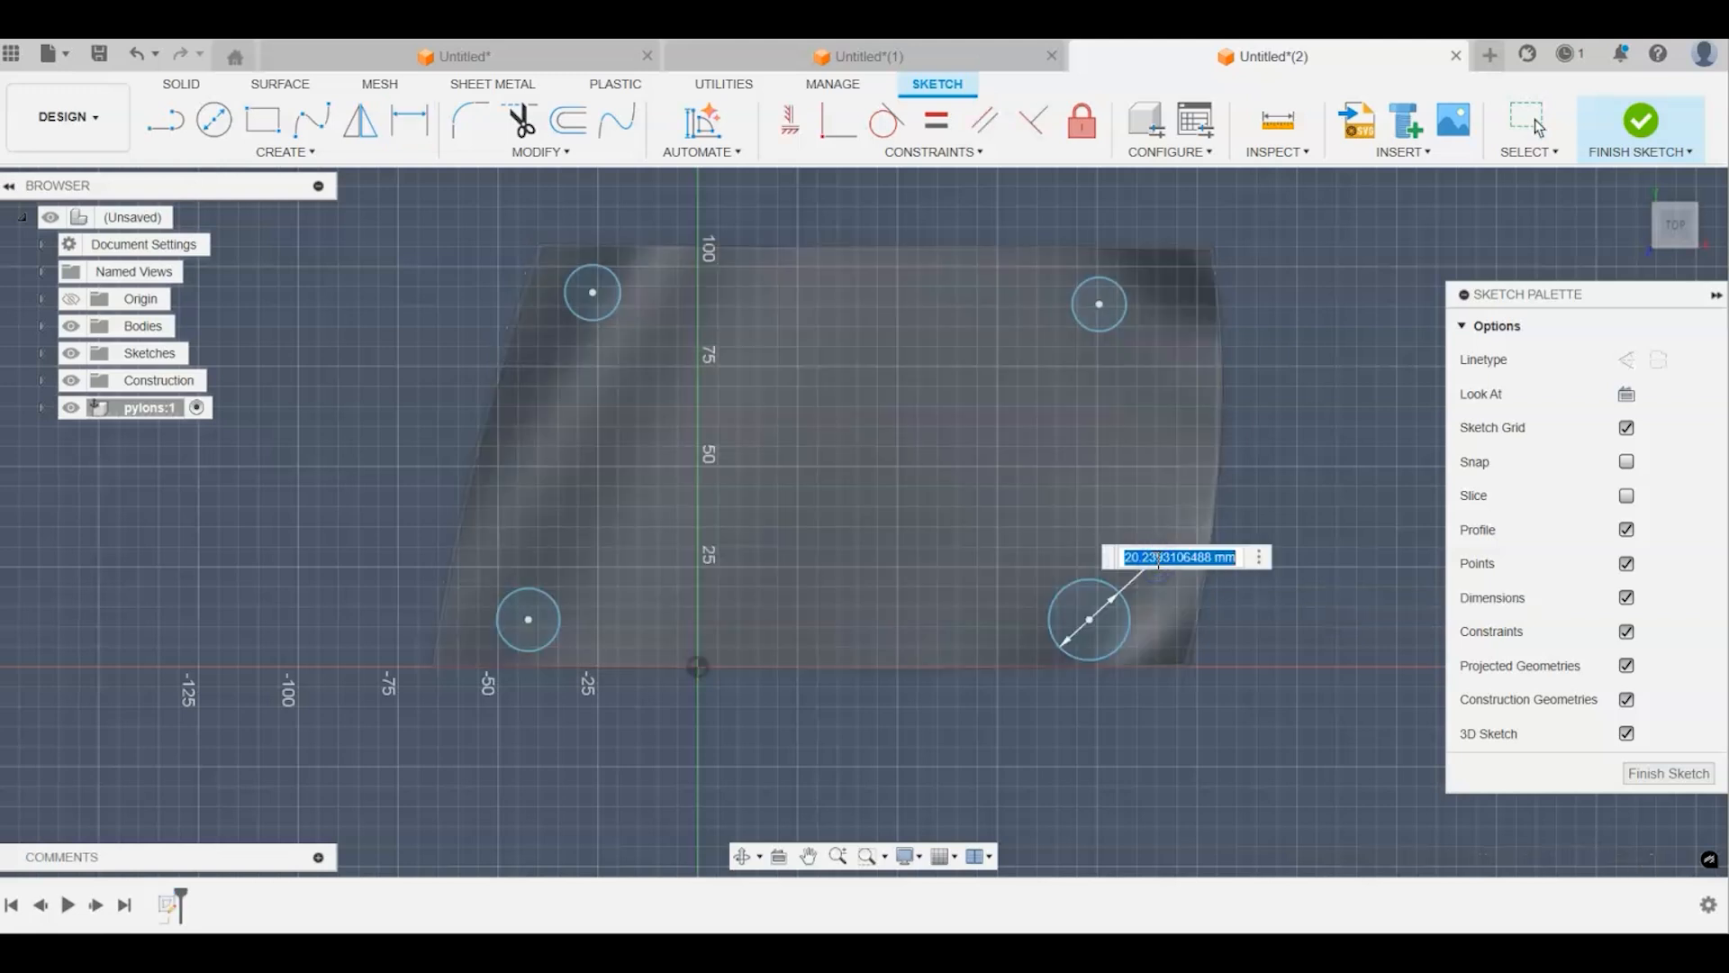
text(p)
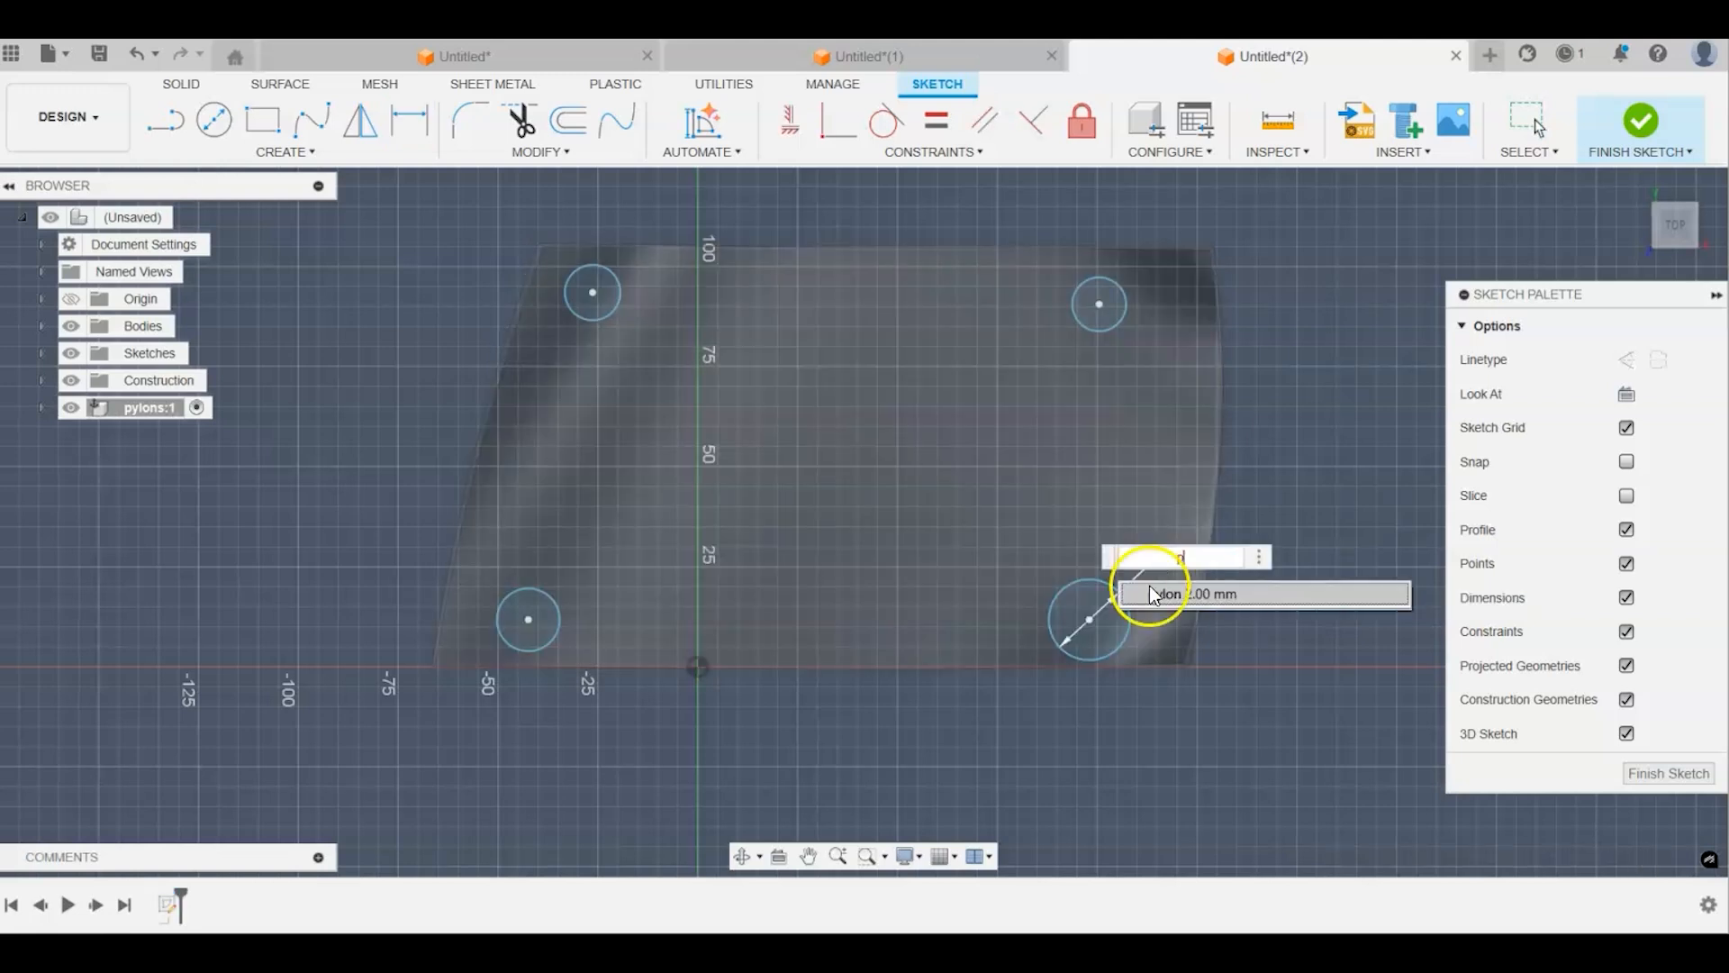
click(1152, 595)
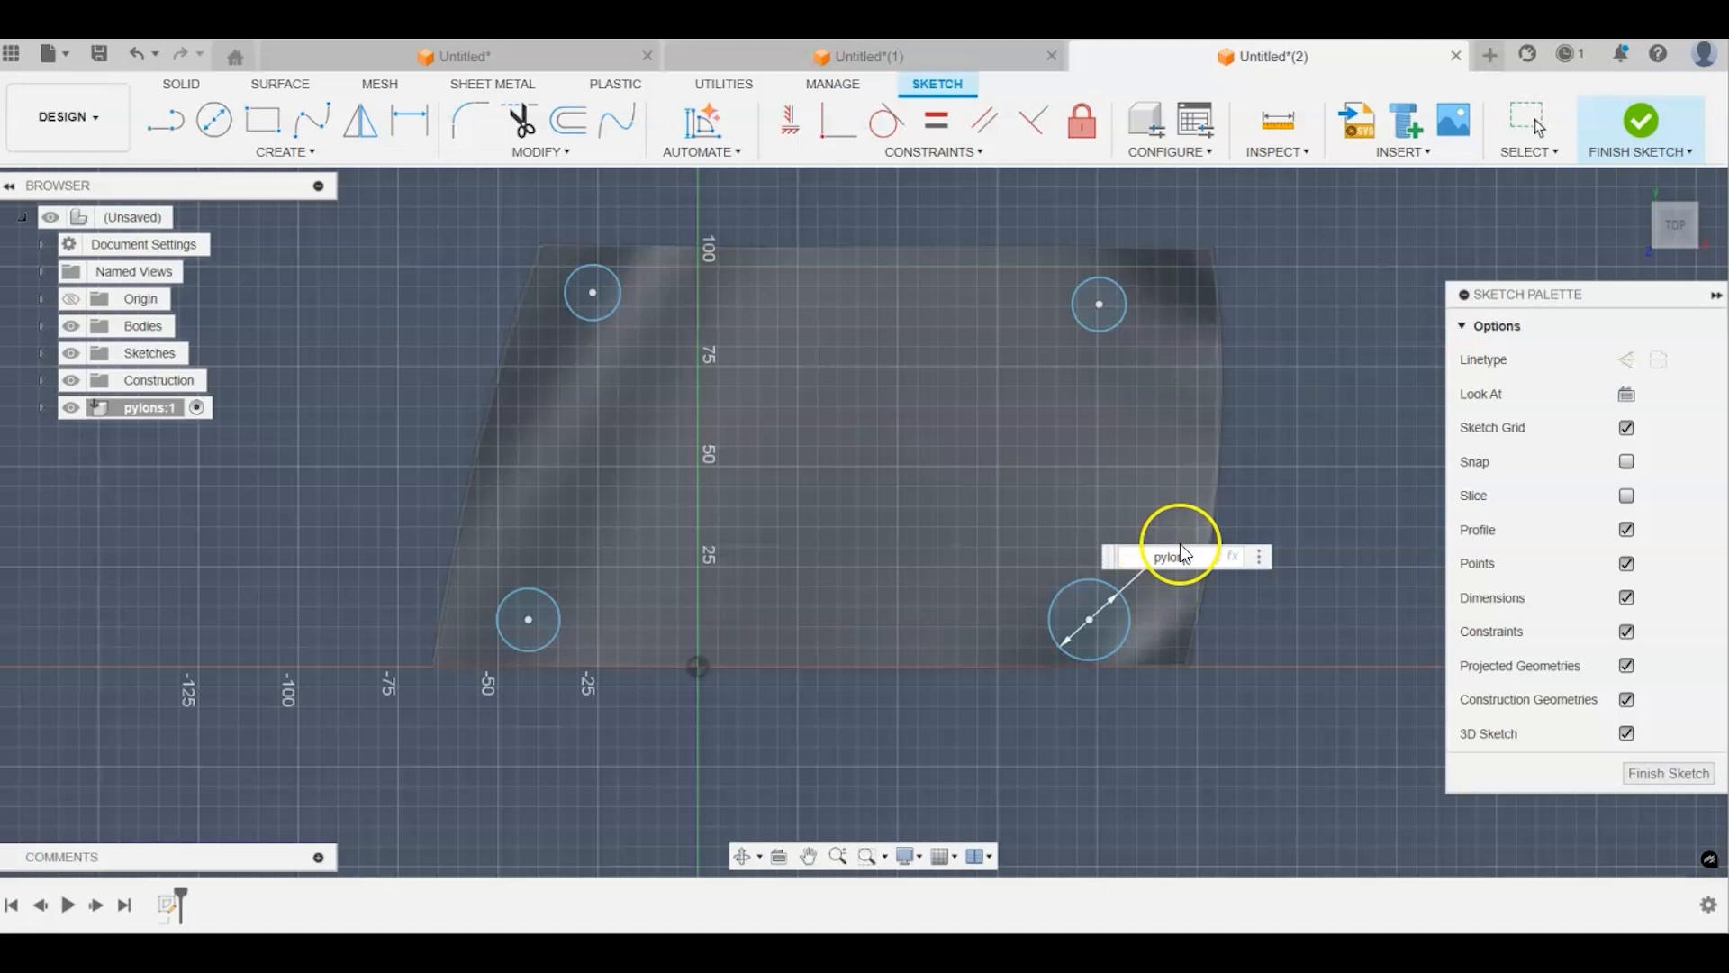
key(Return)
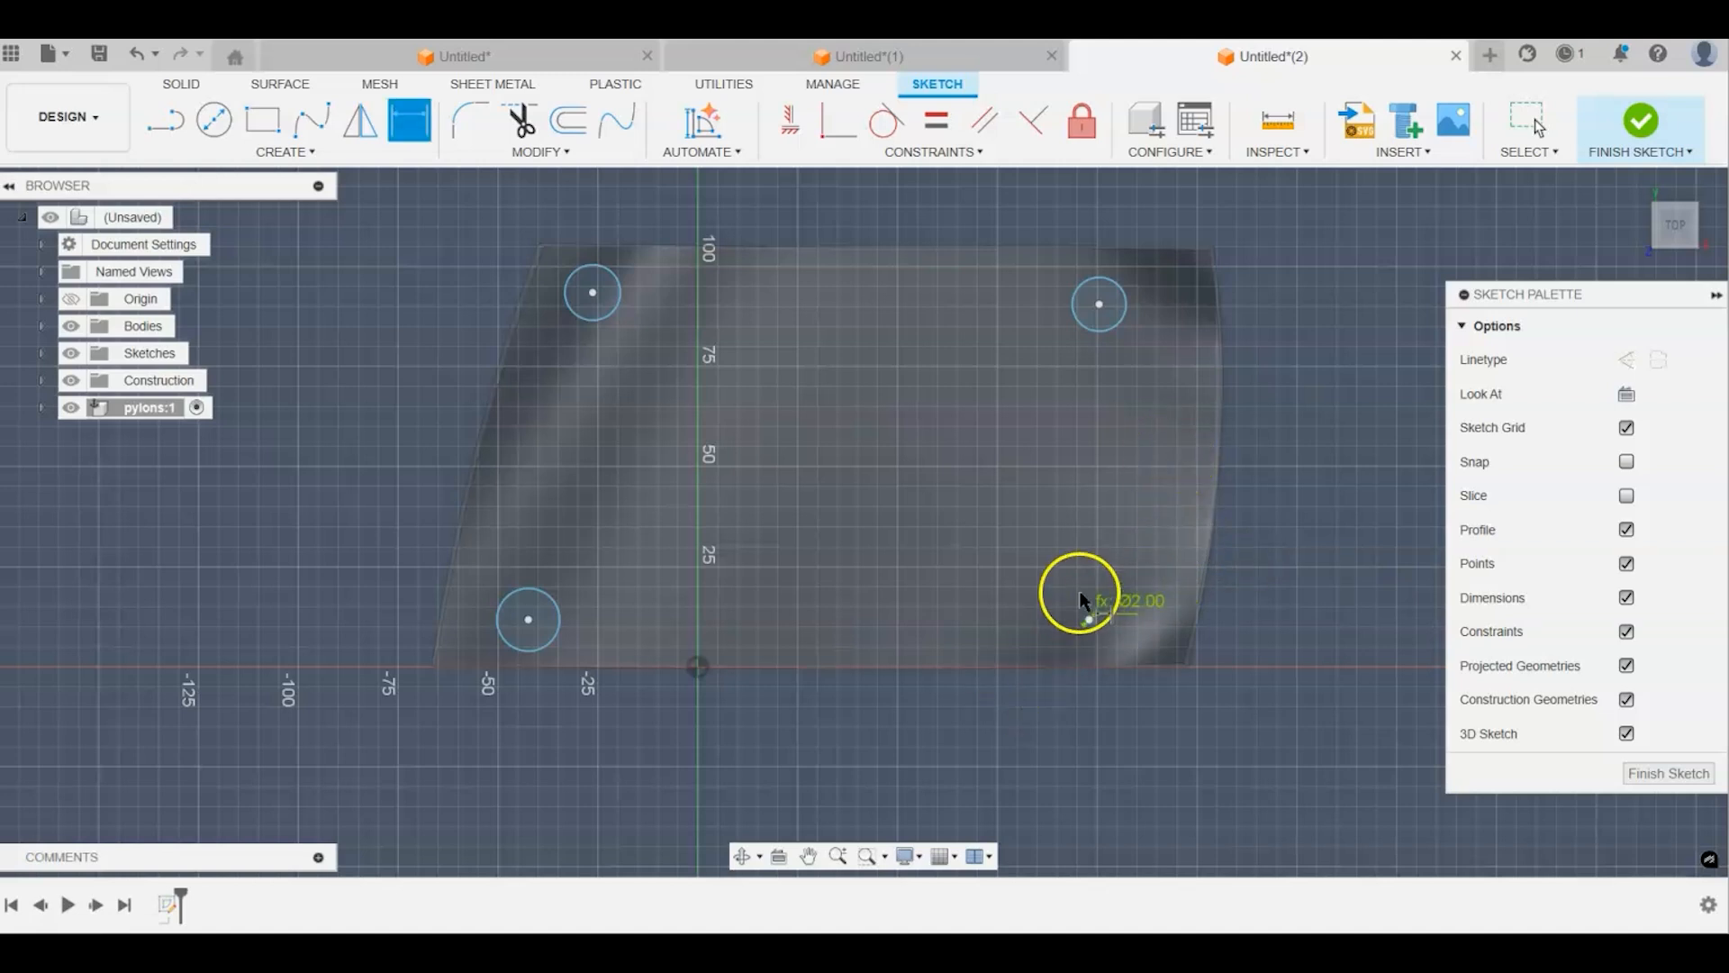
scroll(1085, 621, up, 3)
scroll(1090, 618, down, 4)
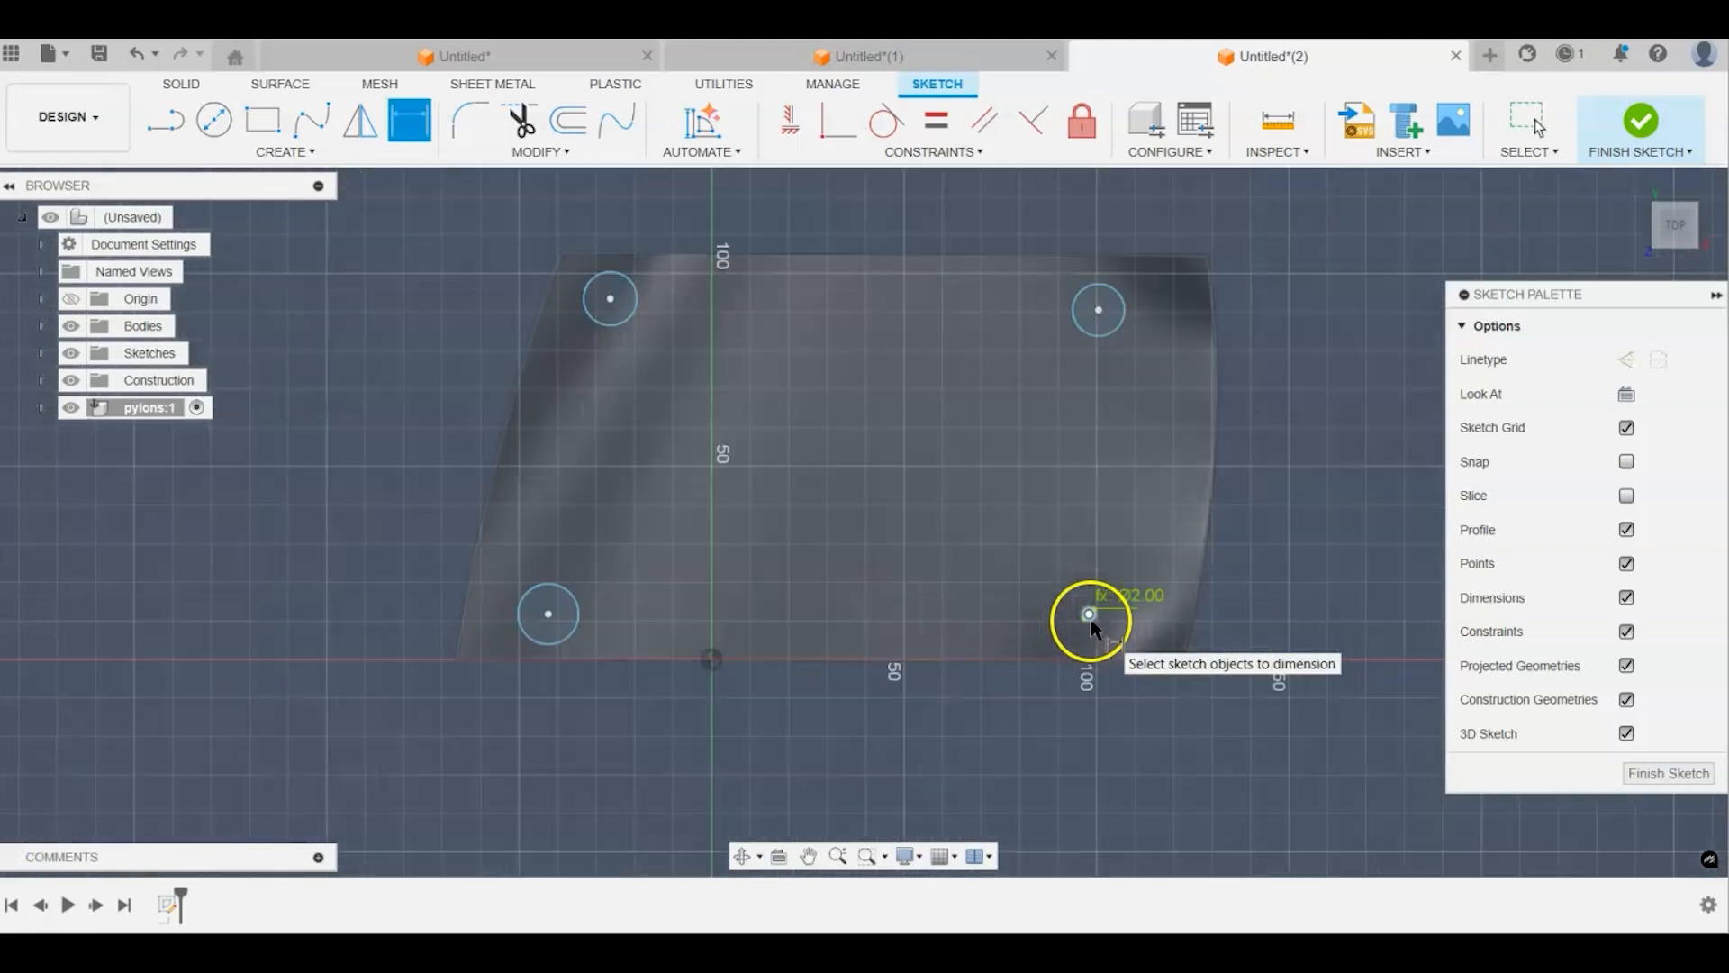
Step: Dimension the diameter of the circle near the outline's upper-right corner with the pylon parameter
click(1122, 328)
click(1084, 364)
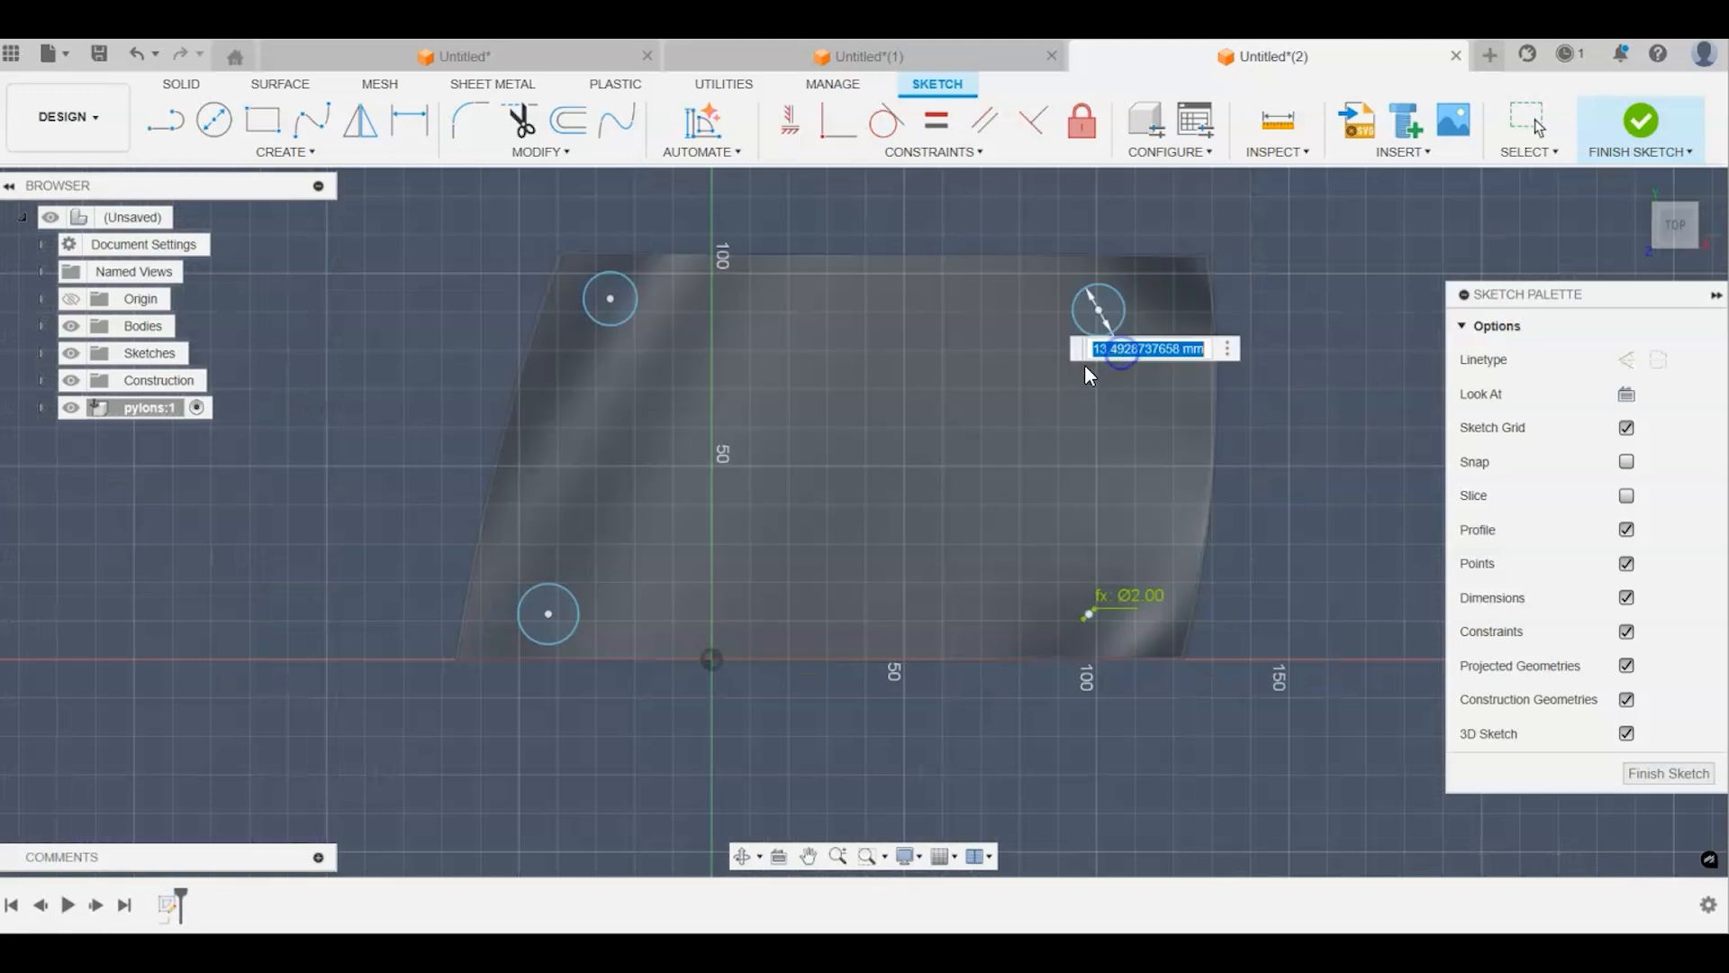
text(p)
click(1101, 387)
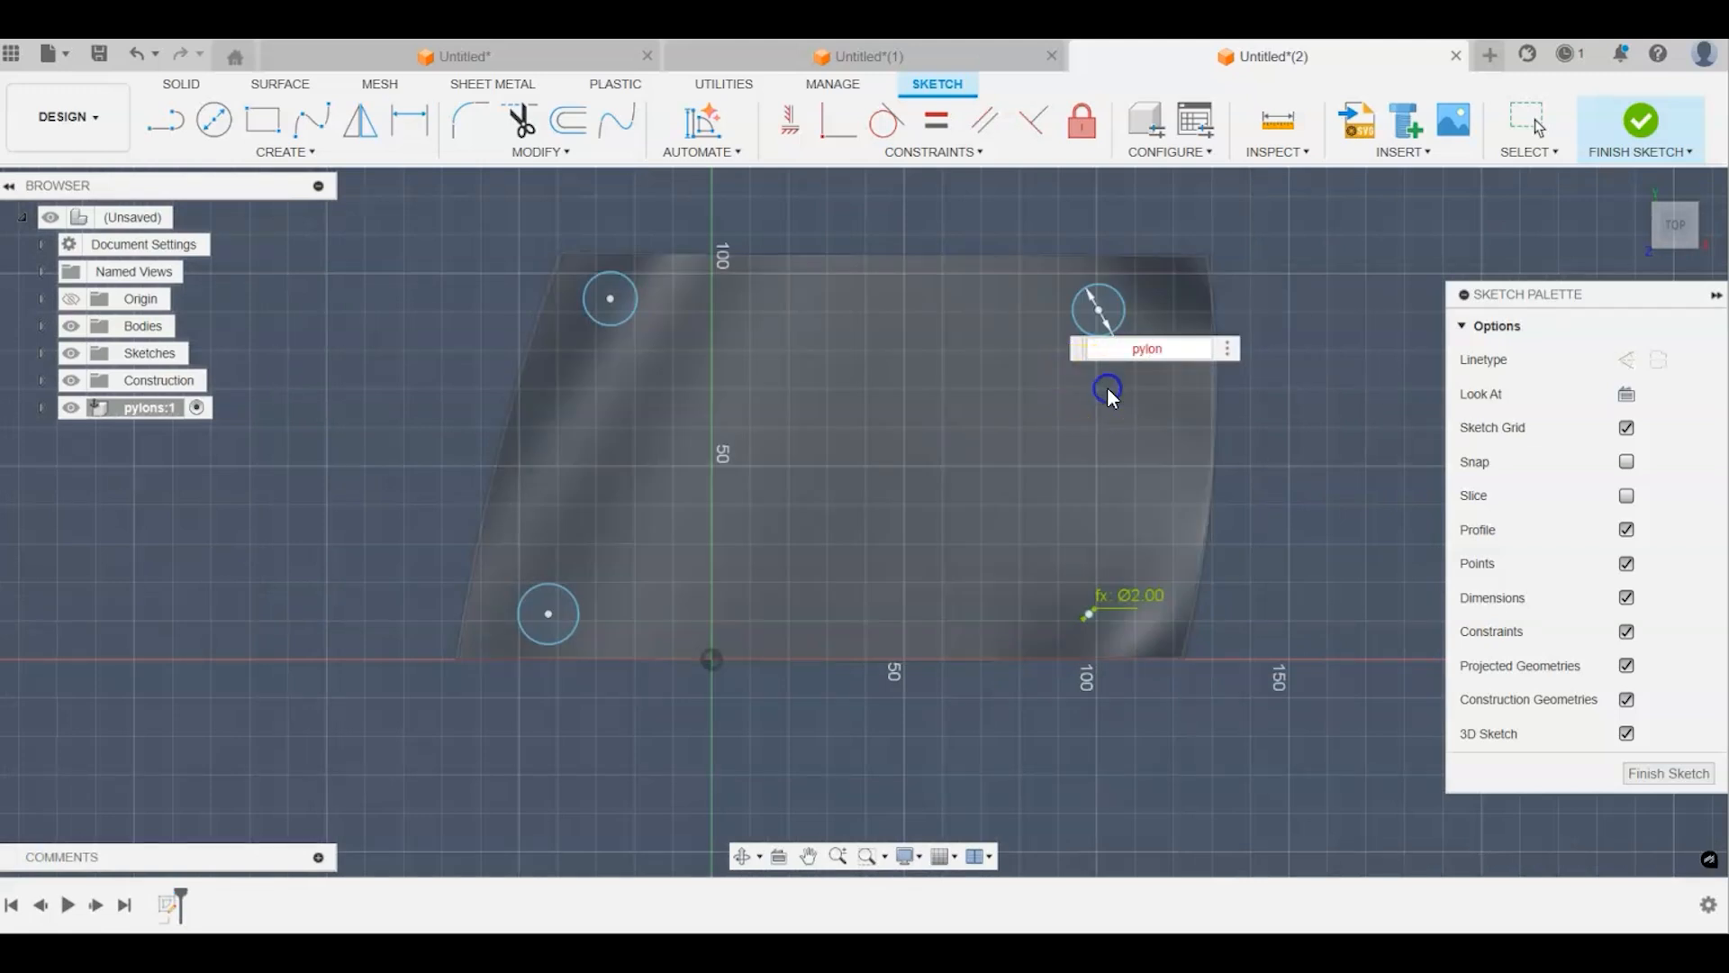
key(Return)
Step: Dimension the diameter of the circle near the outline's upper-left corner with the pylon parameter
click(631, 315)
click(651, 334)
text(p)
click(668, 363)
key(Return)
Step: Dimension the diameter of the circle near the outline's lower-left corner with the pylon parameter and finish the sketch
click(577, 591)
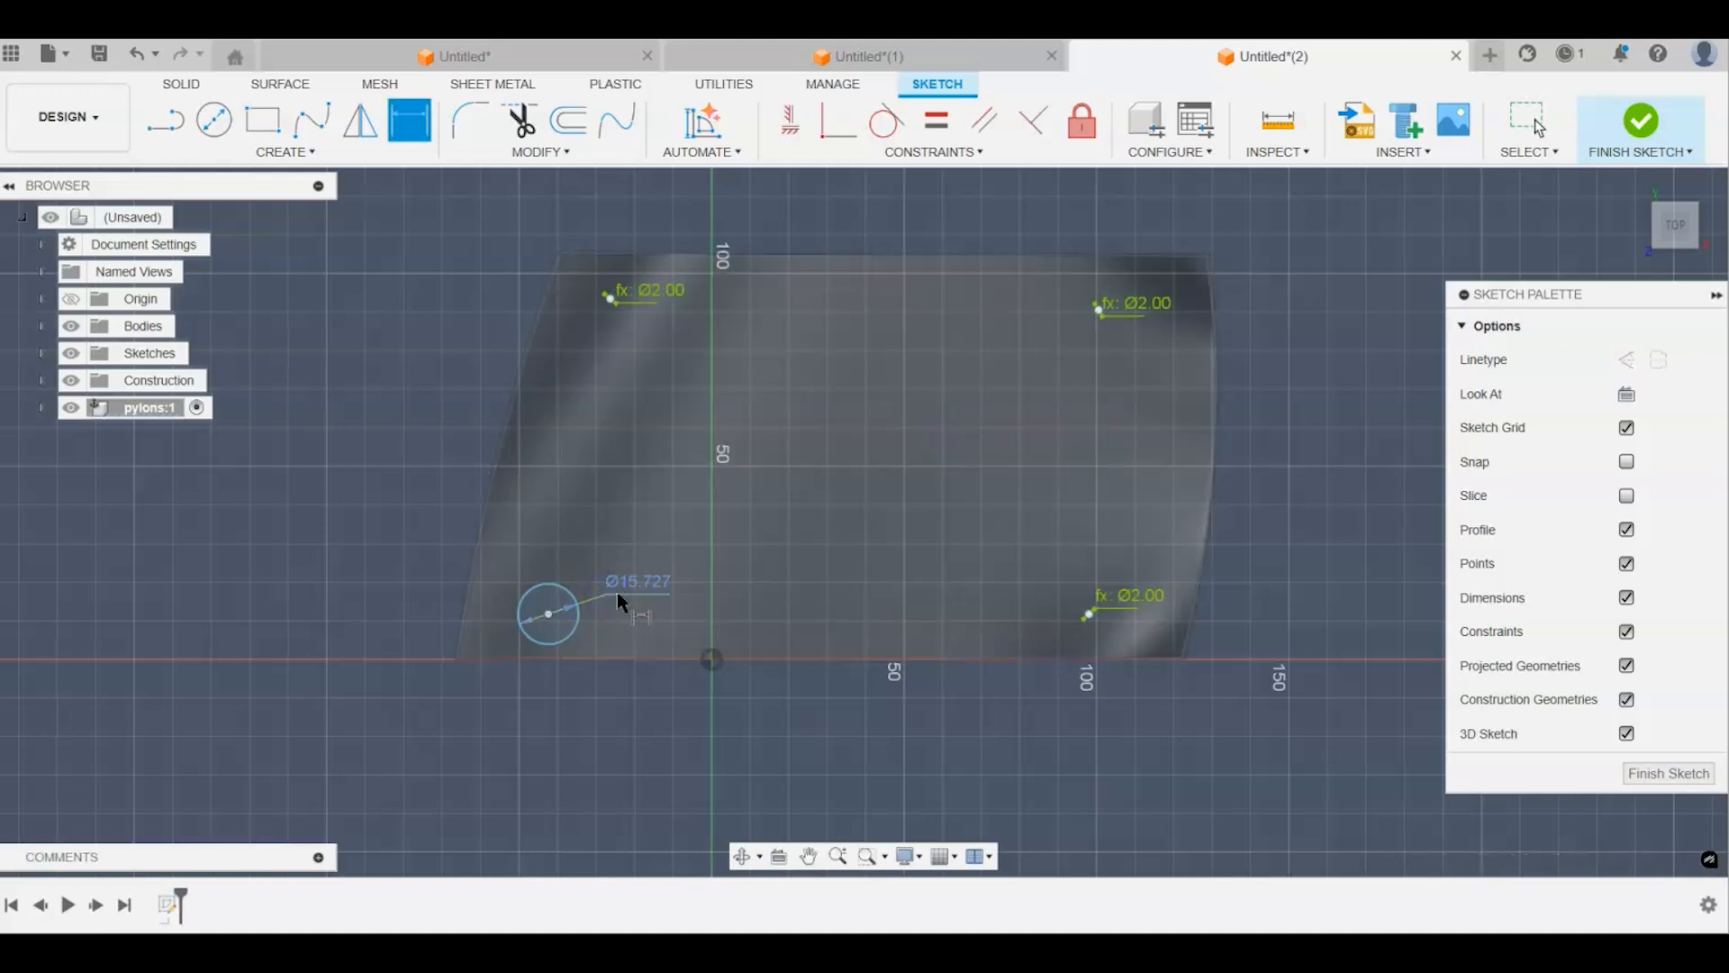
click(617, 592)
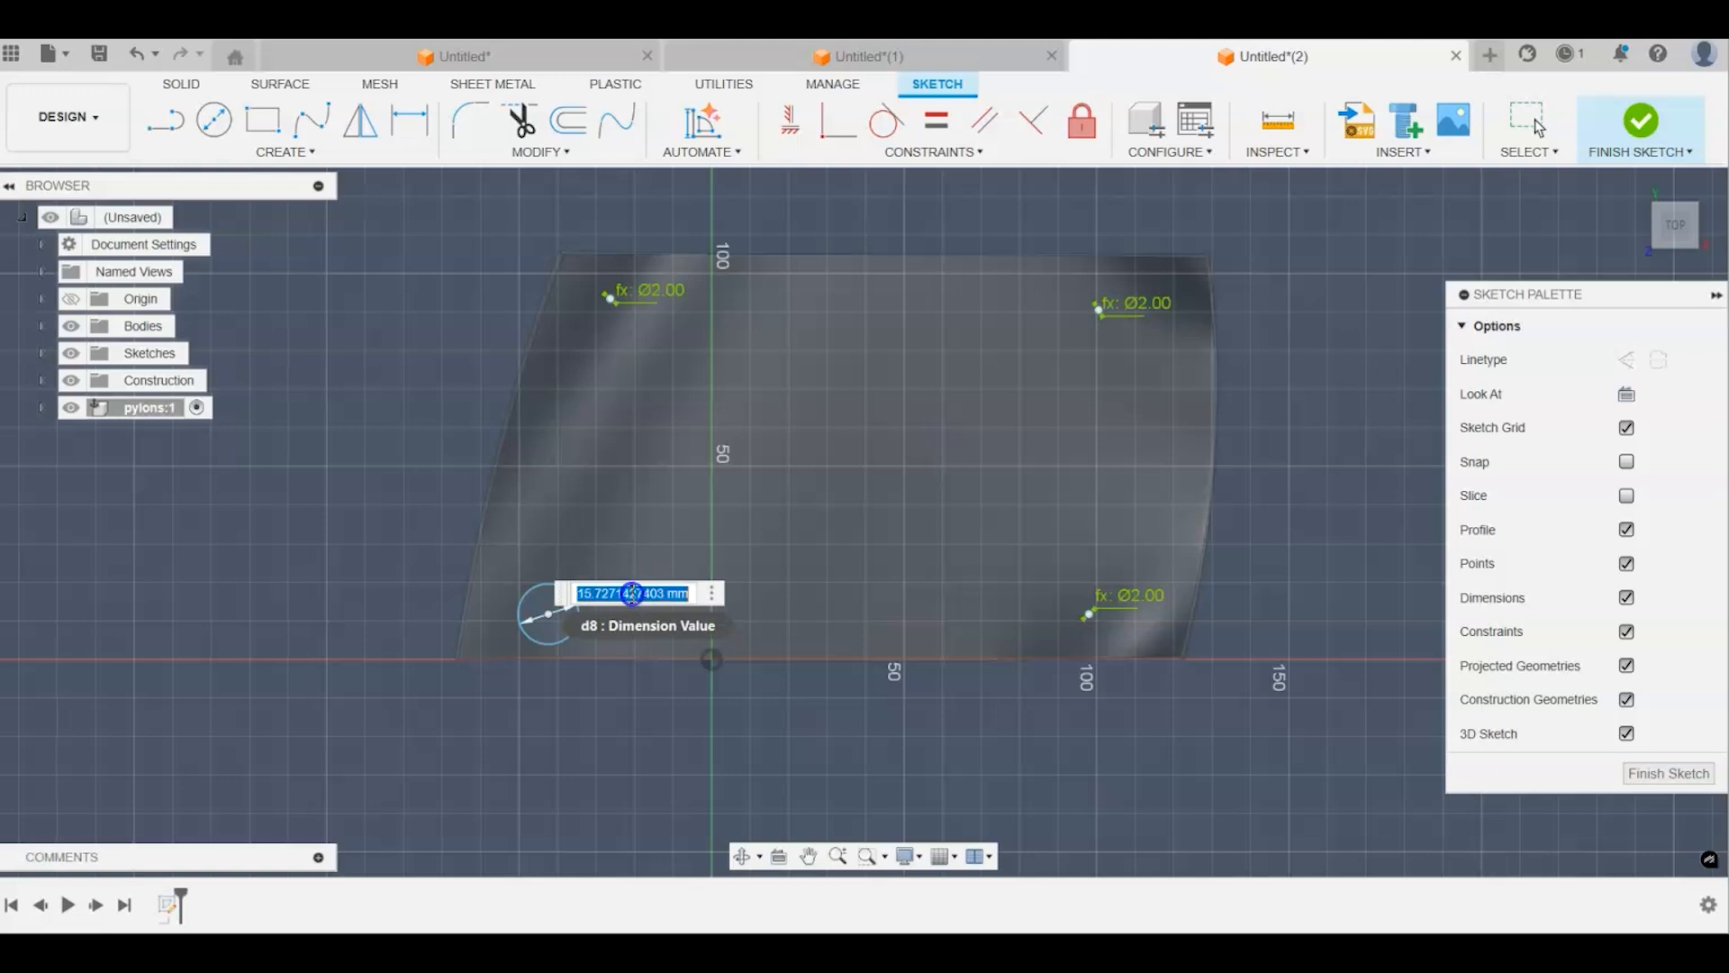
text(p)
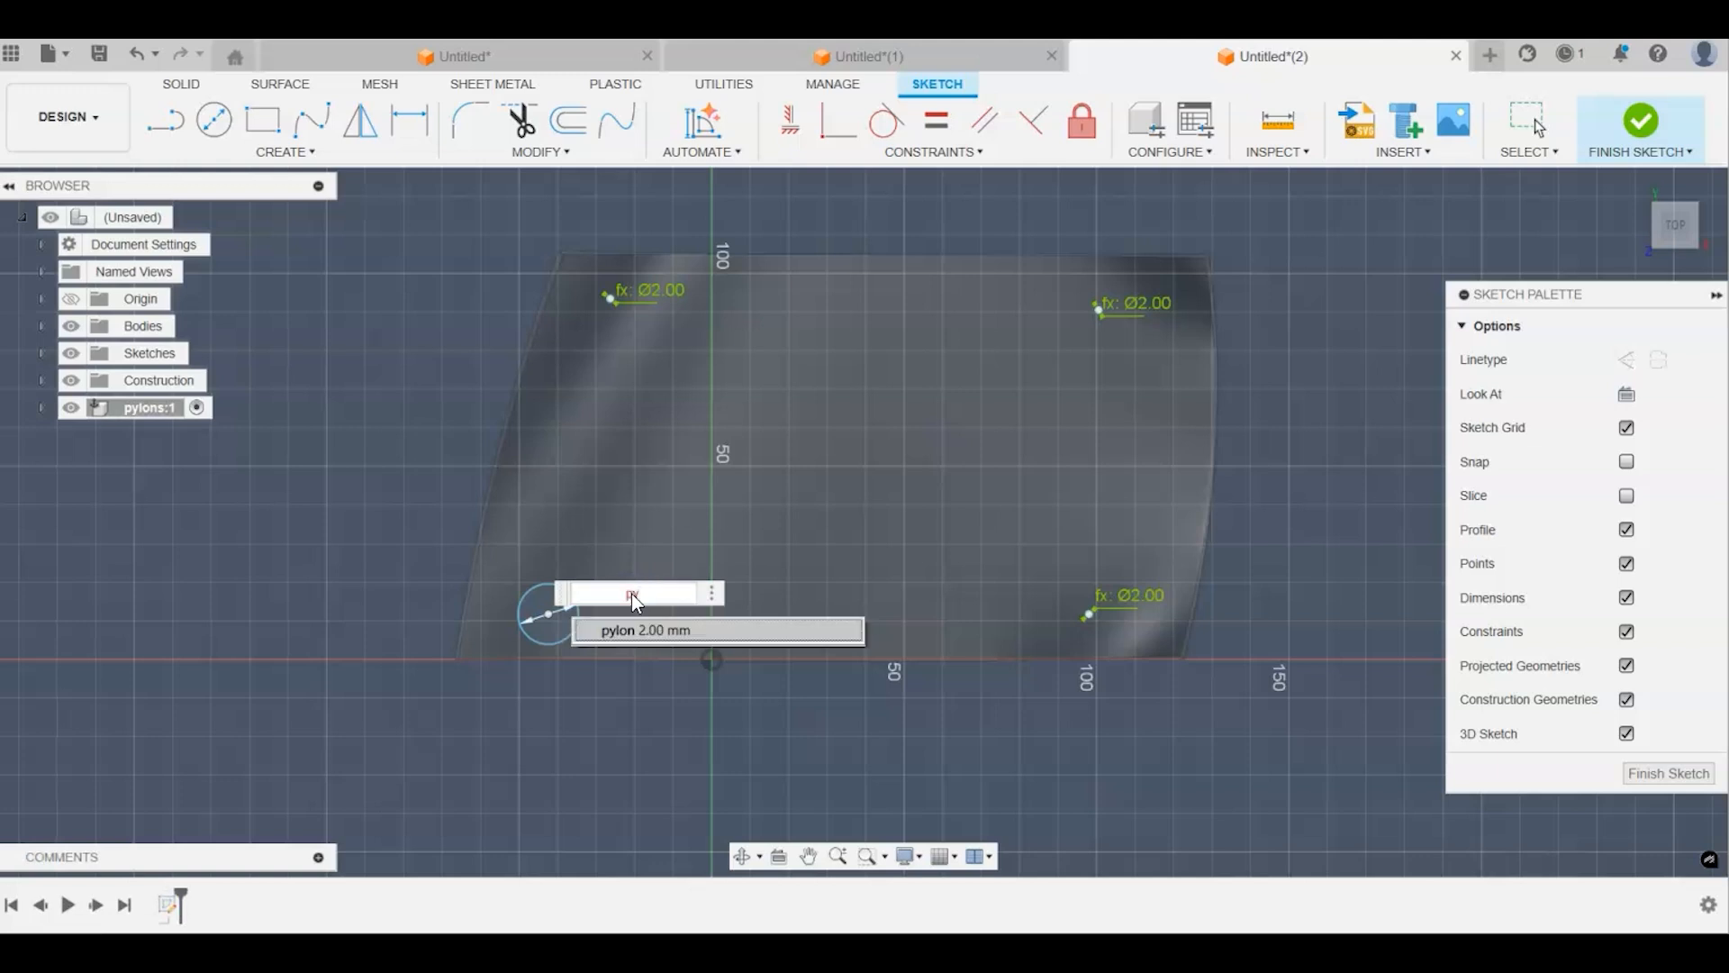
text(y)
click(632, 629)
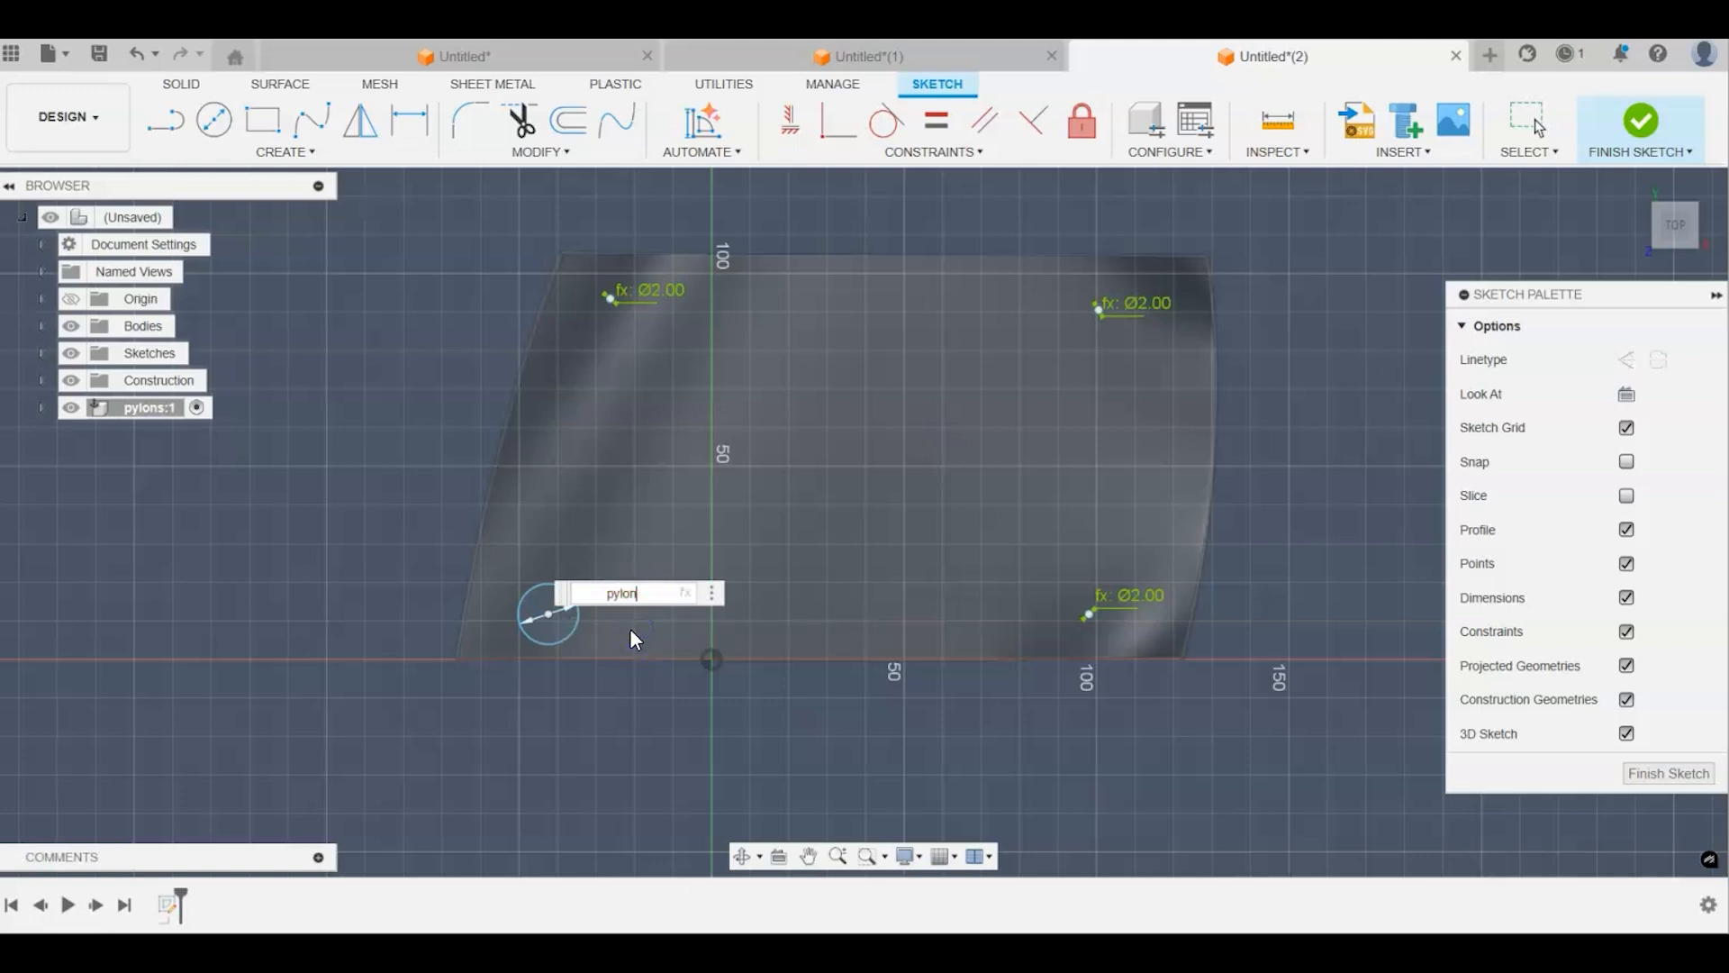
key(Return)
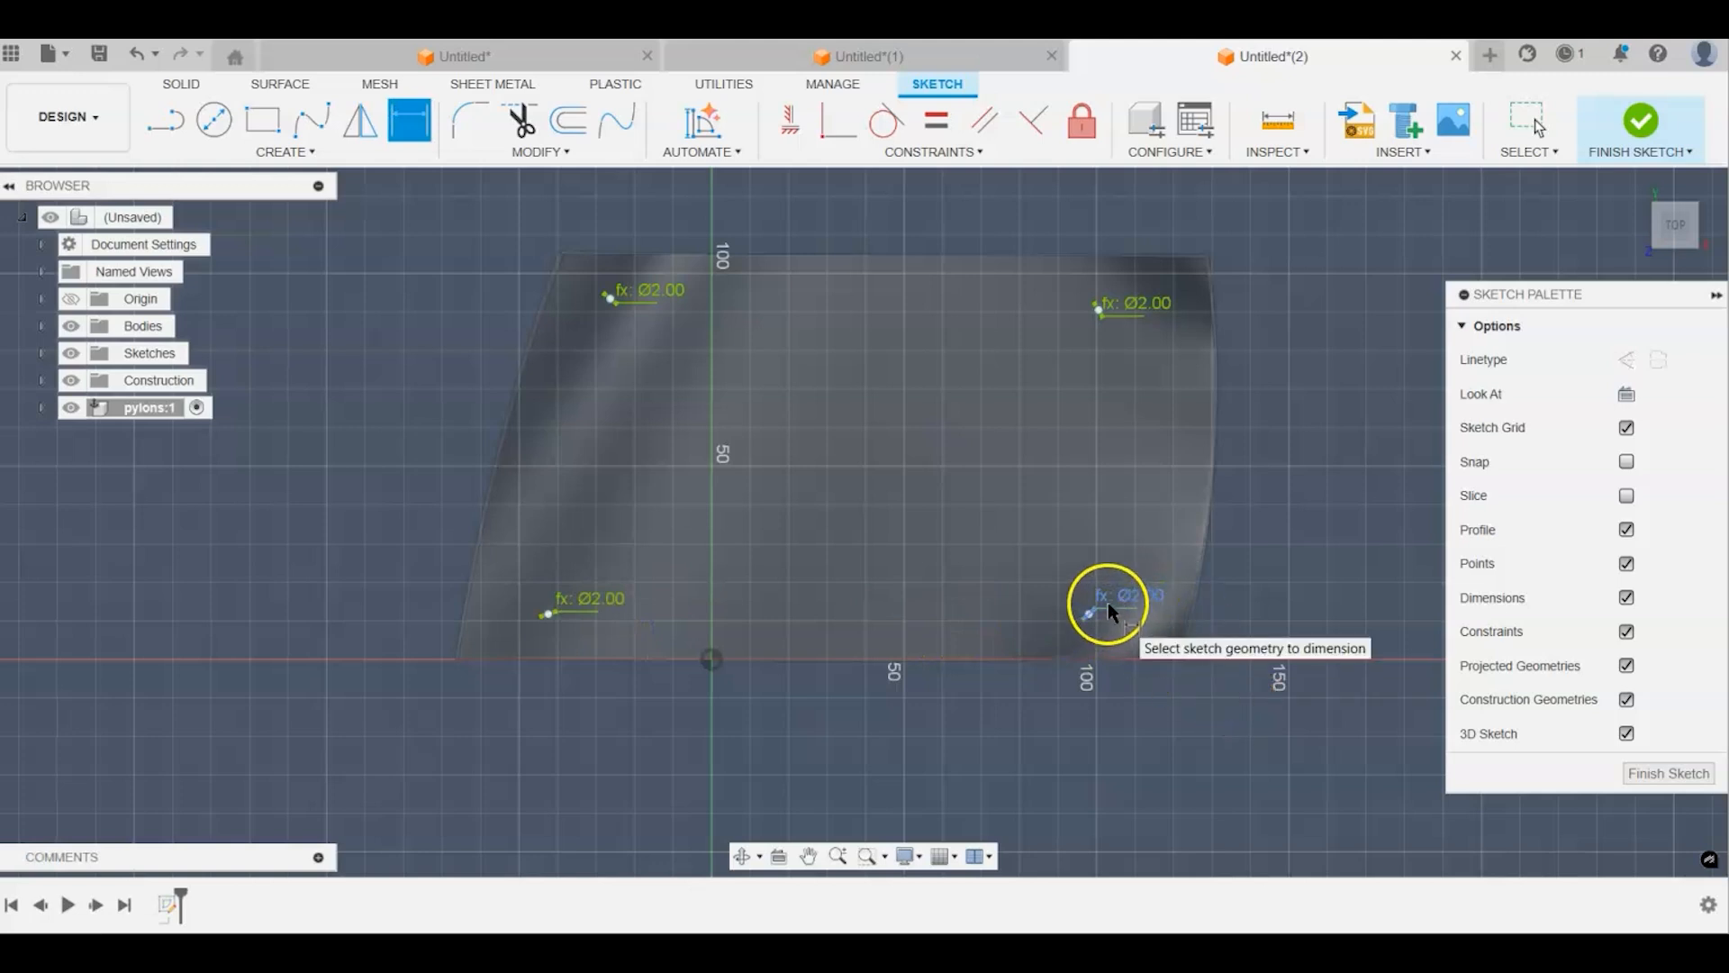
right_click(1212, 700)
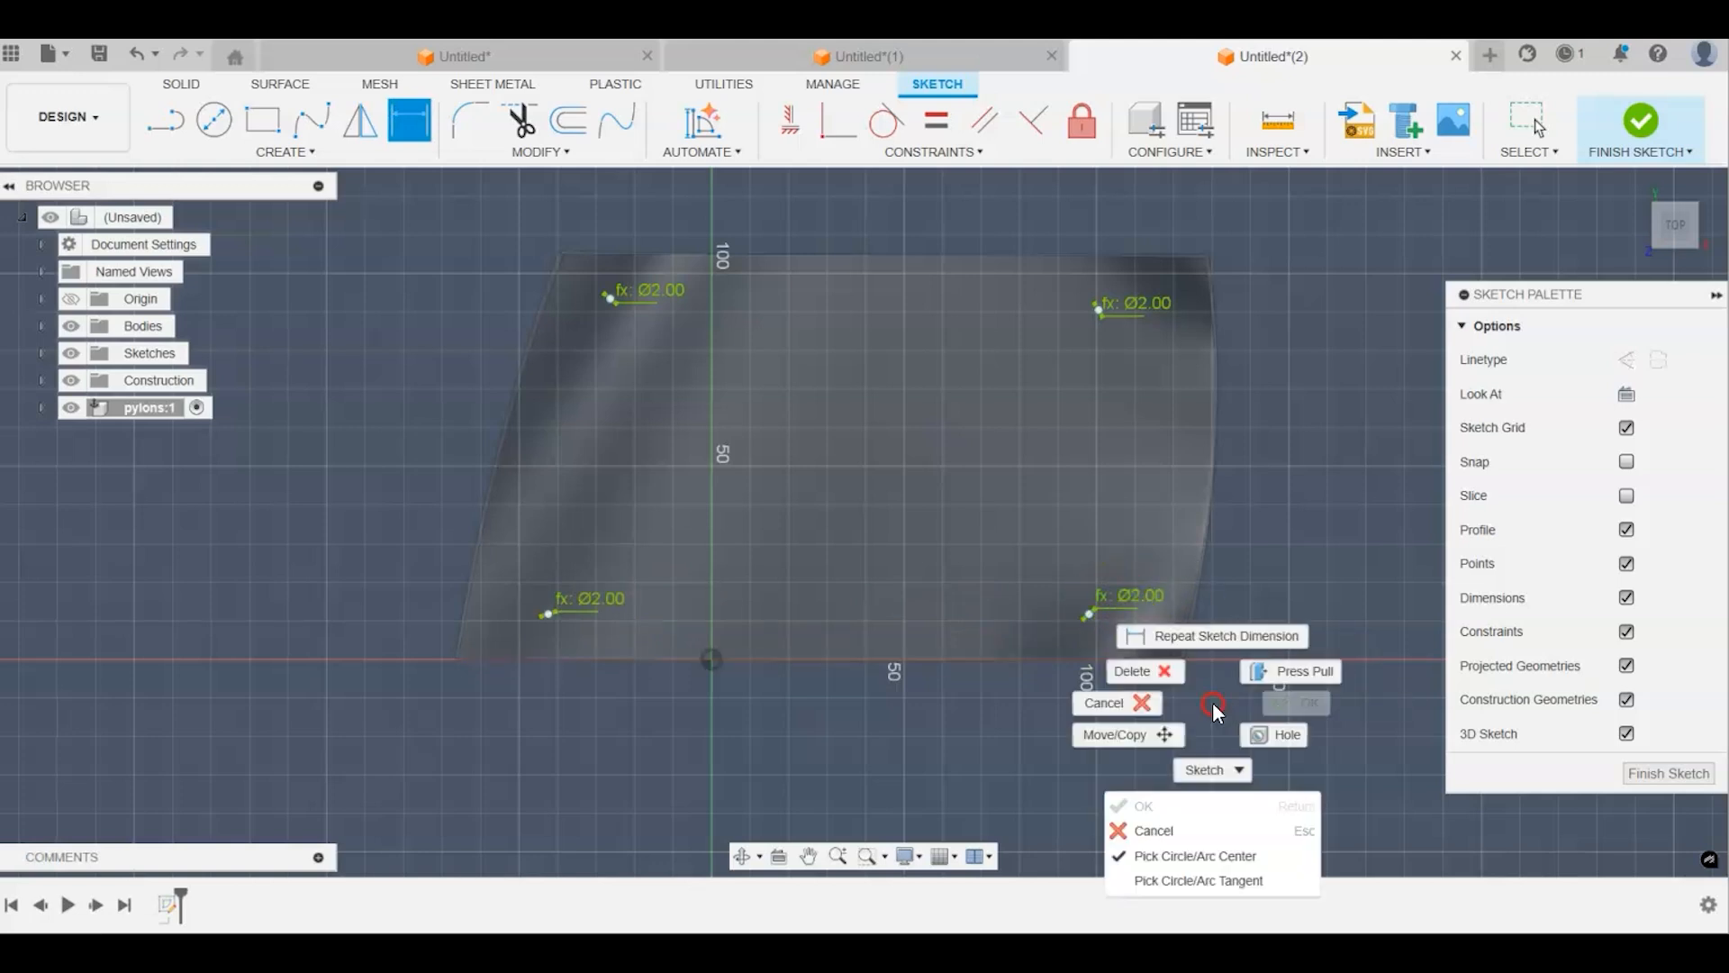
click(1218, 701)
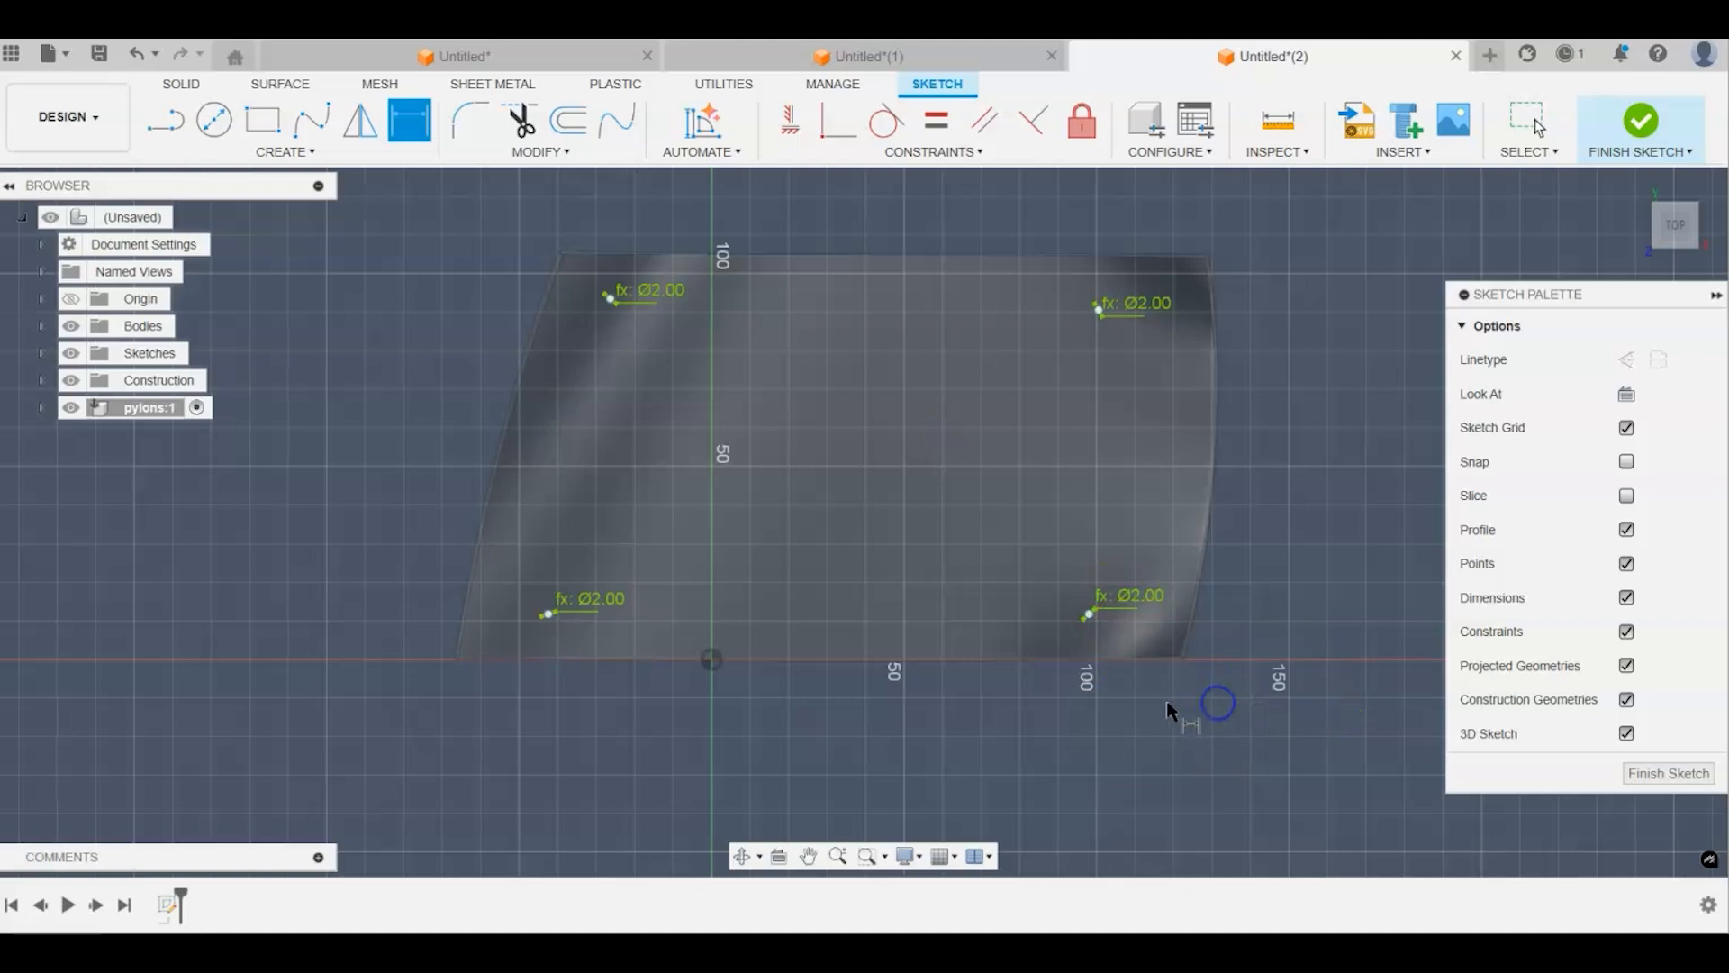
click(1637, 124)
Step: Start an Extrude using all four small circle profiles of the pylon sketch
drag(1653, 206, 1648, 148)
scroll(1075, 570, up, 6)
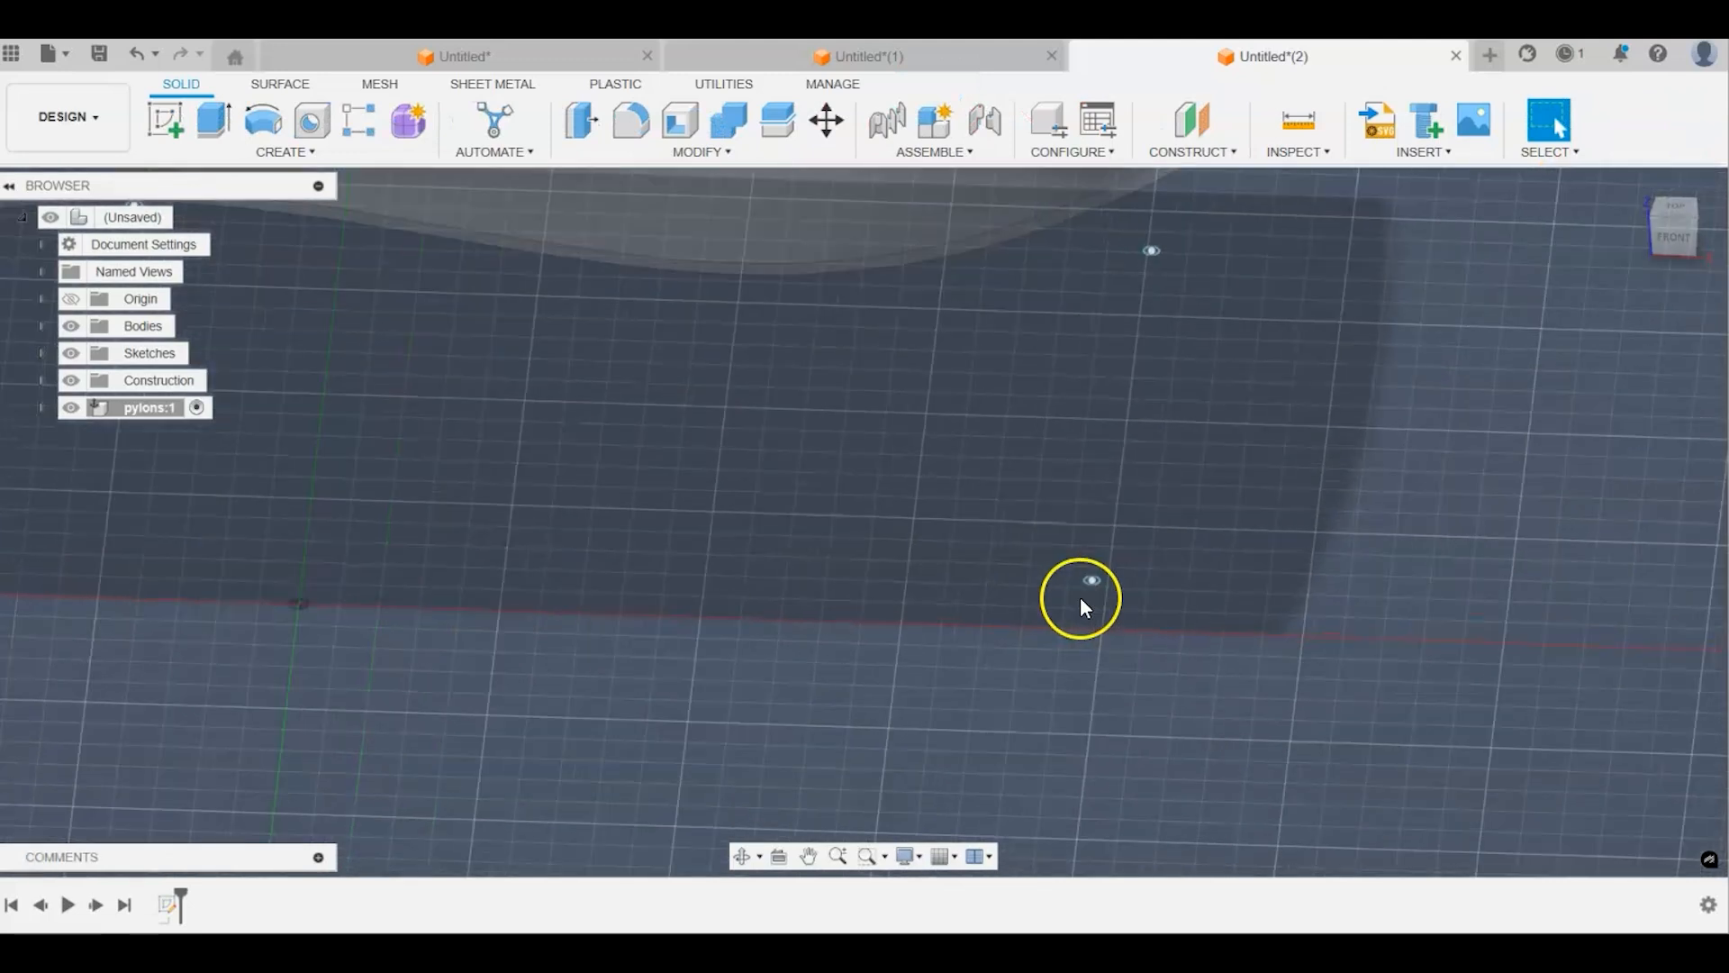
scroll(1094, 597, down, 5)
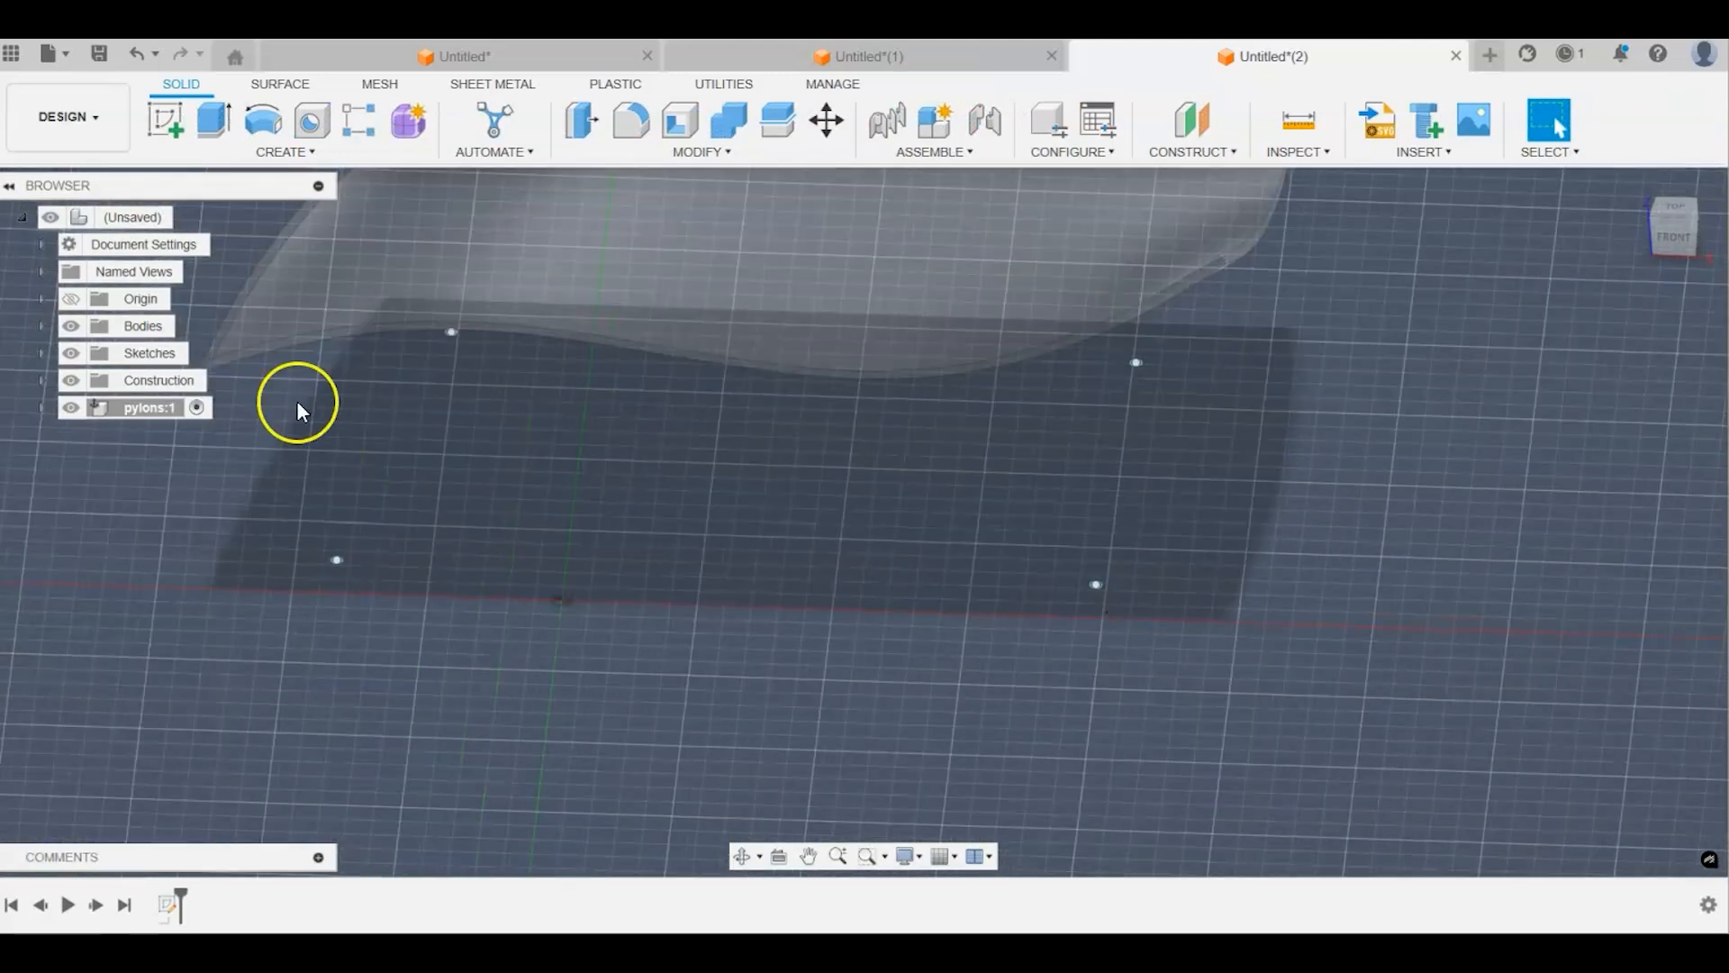
click(216, 121)
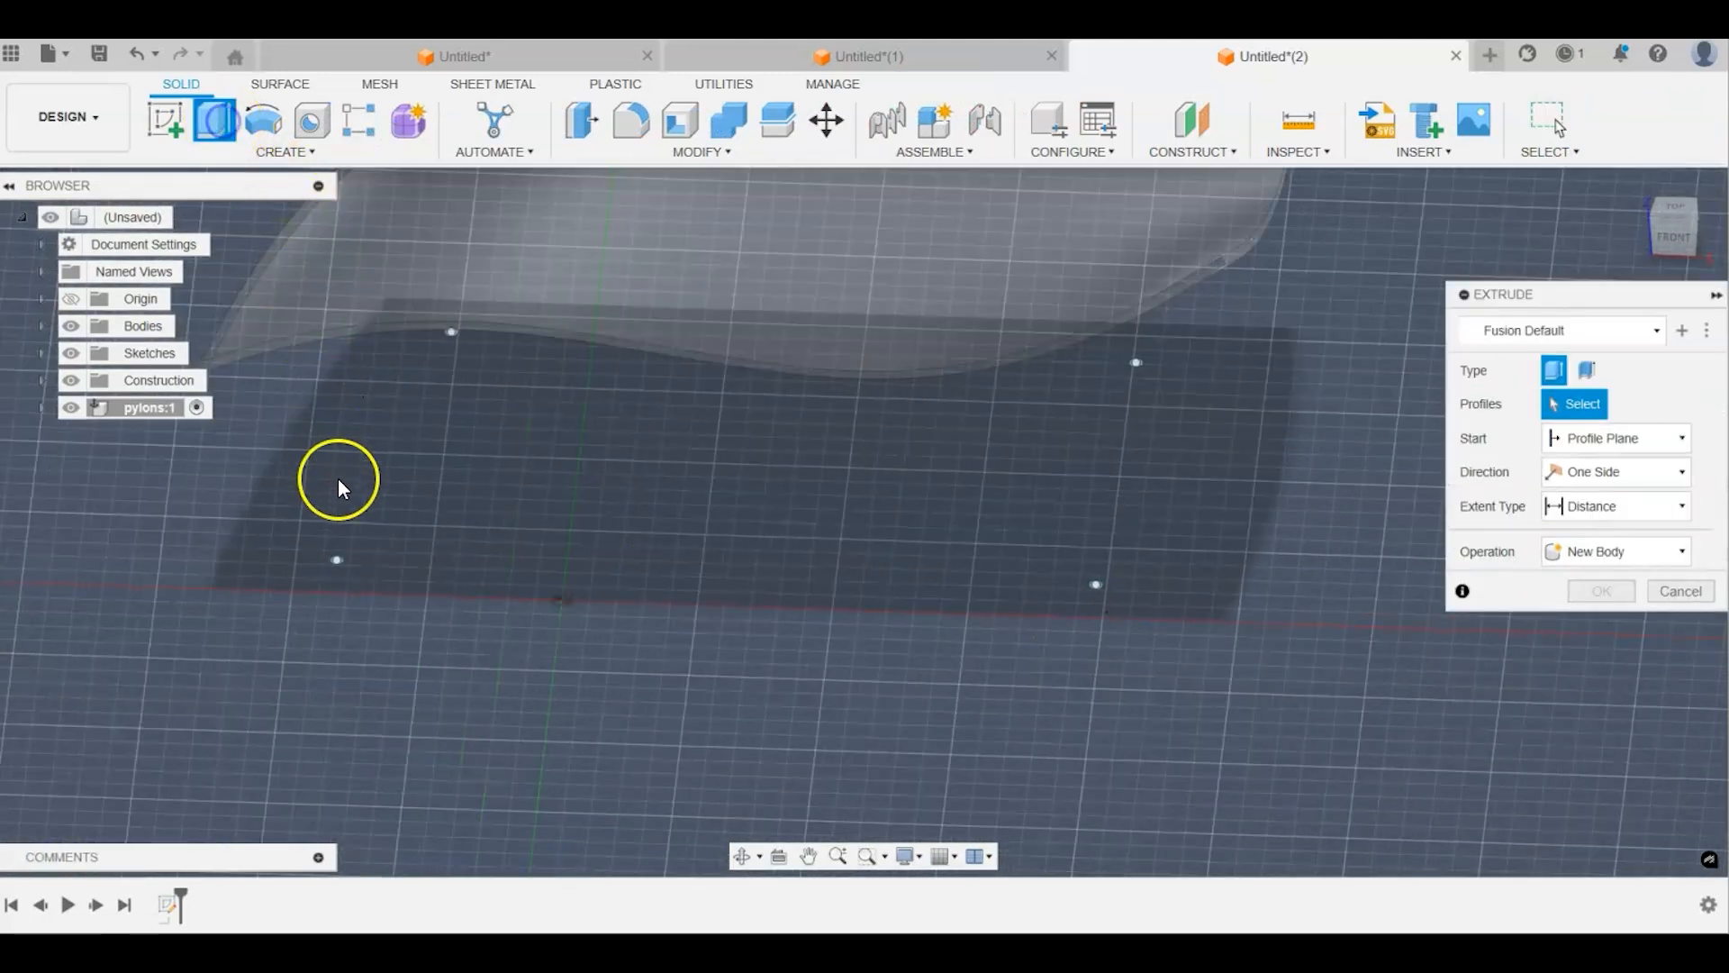
scroll(343, 554, up, 5)
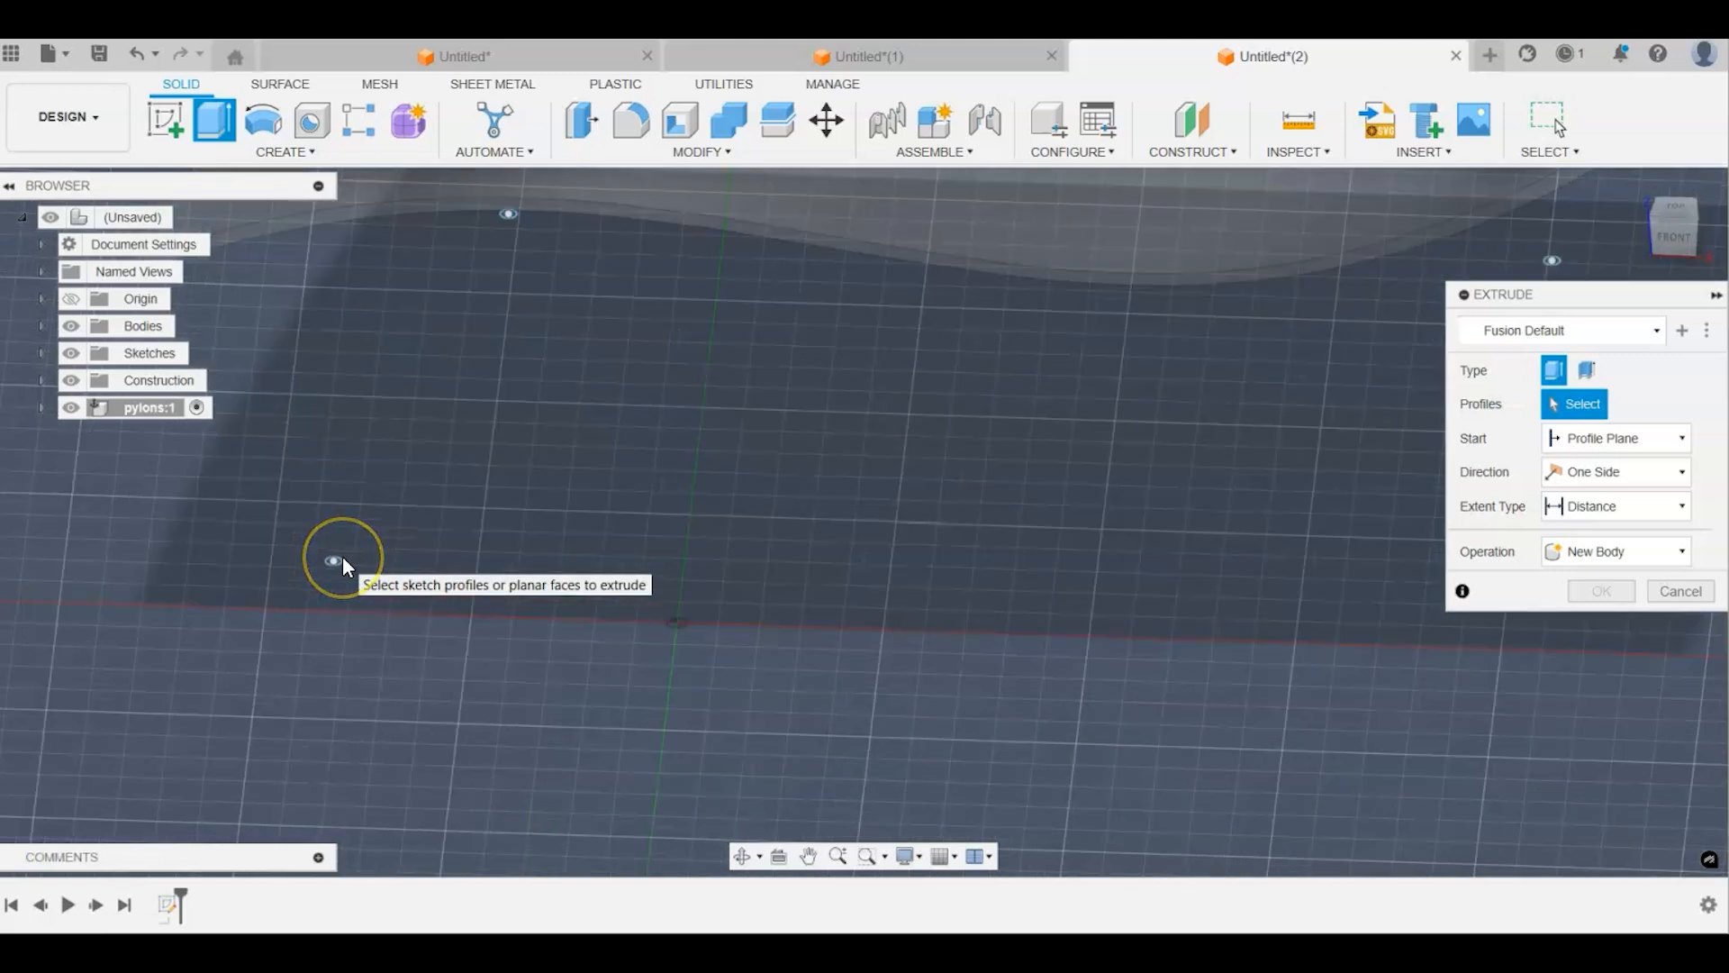
click(338, 555)
middle_drag(498, 259, 453, 584)
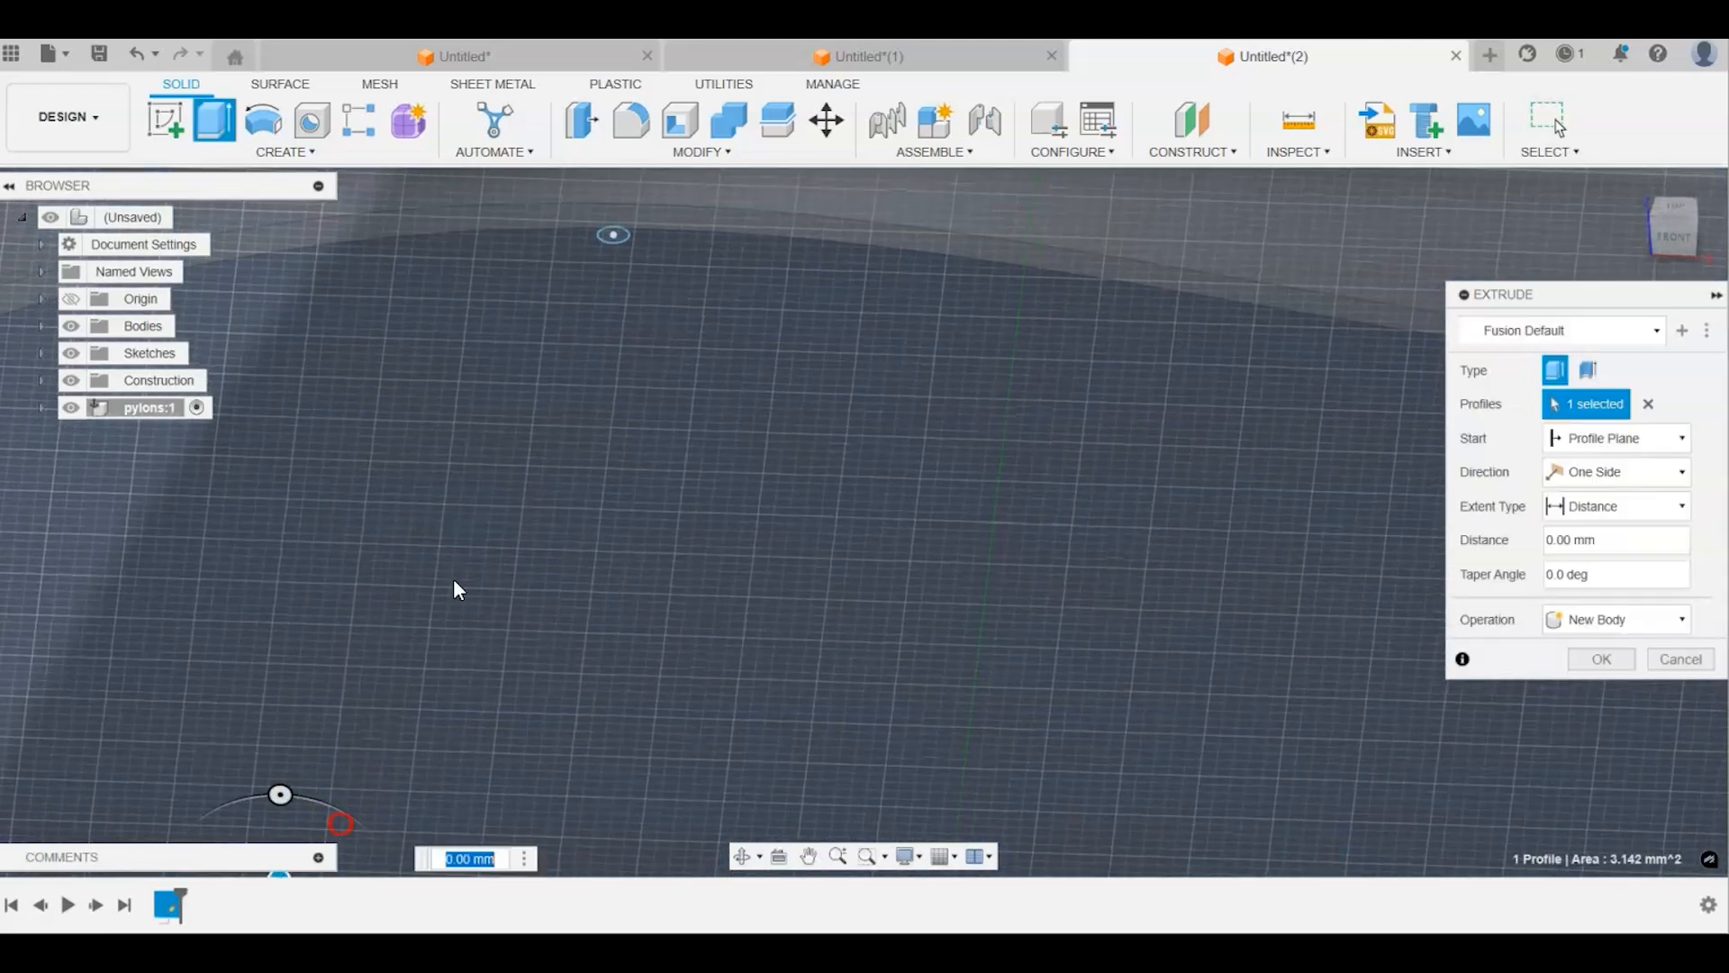
click(615, 238)
scroll(986, 515, up, 5)
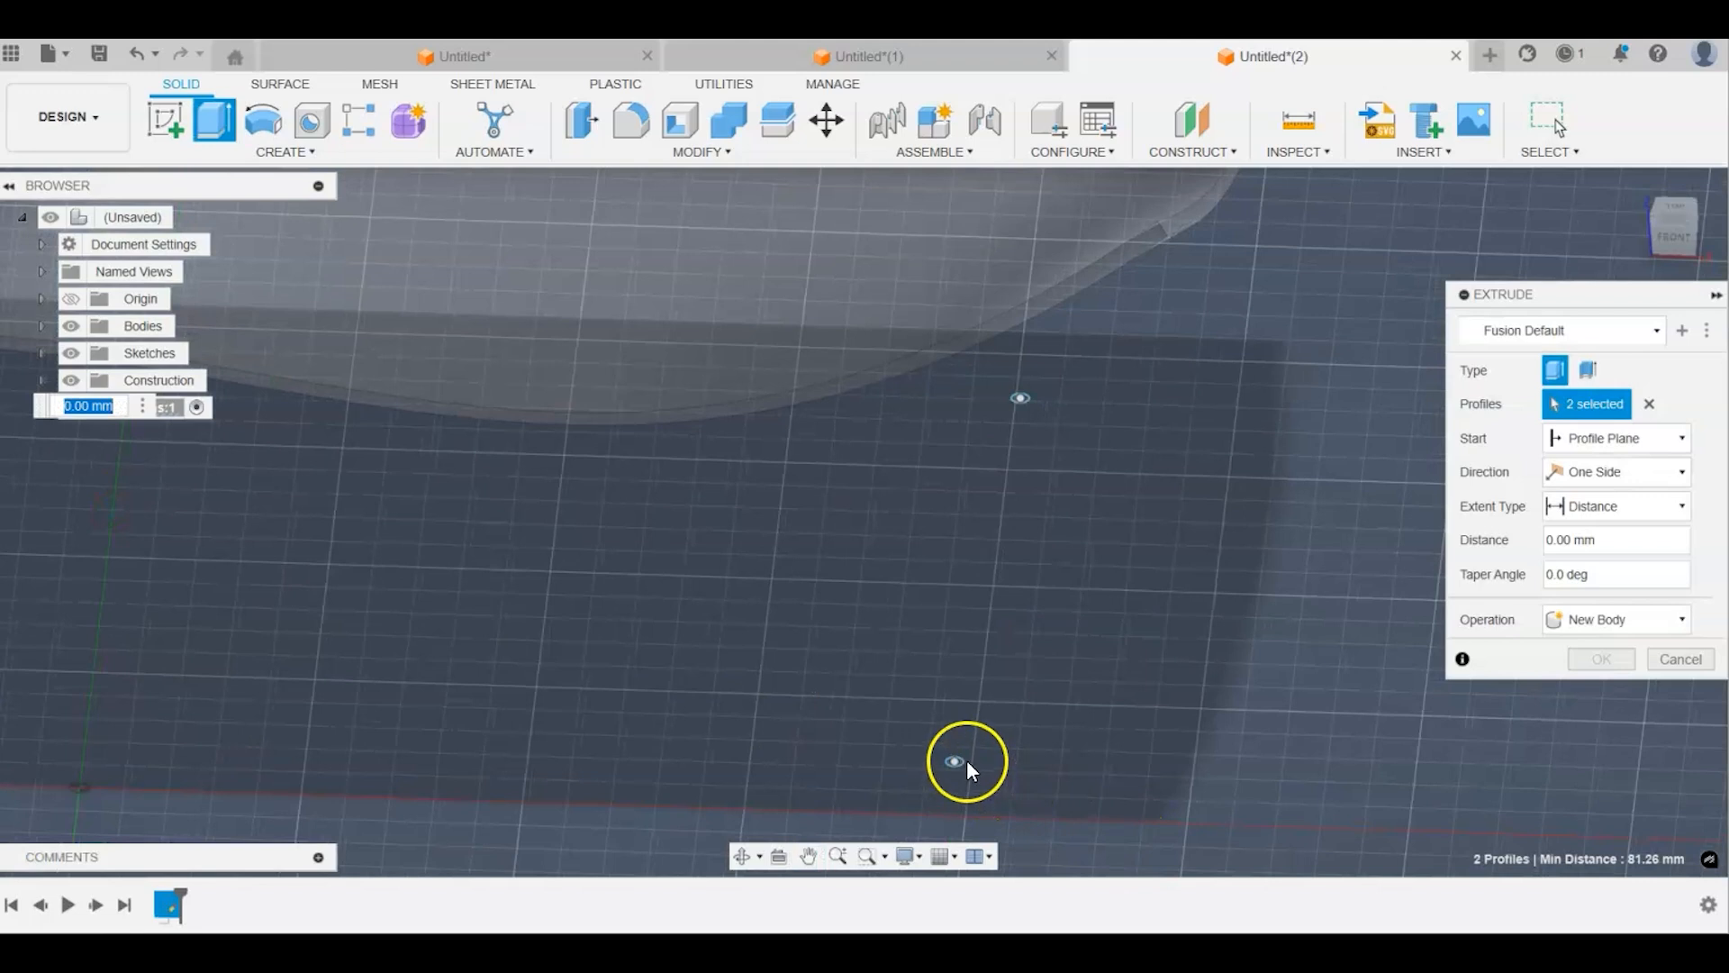
click(956, 761)
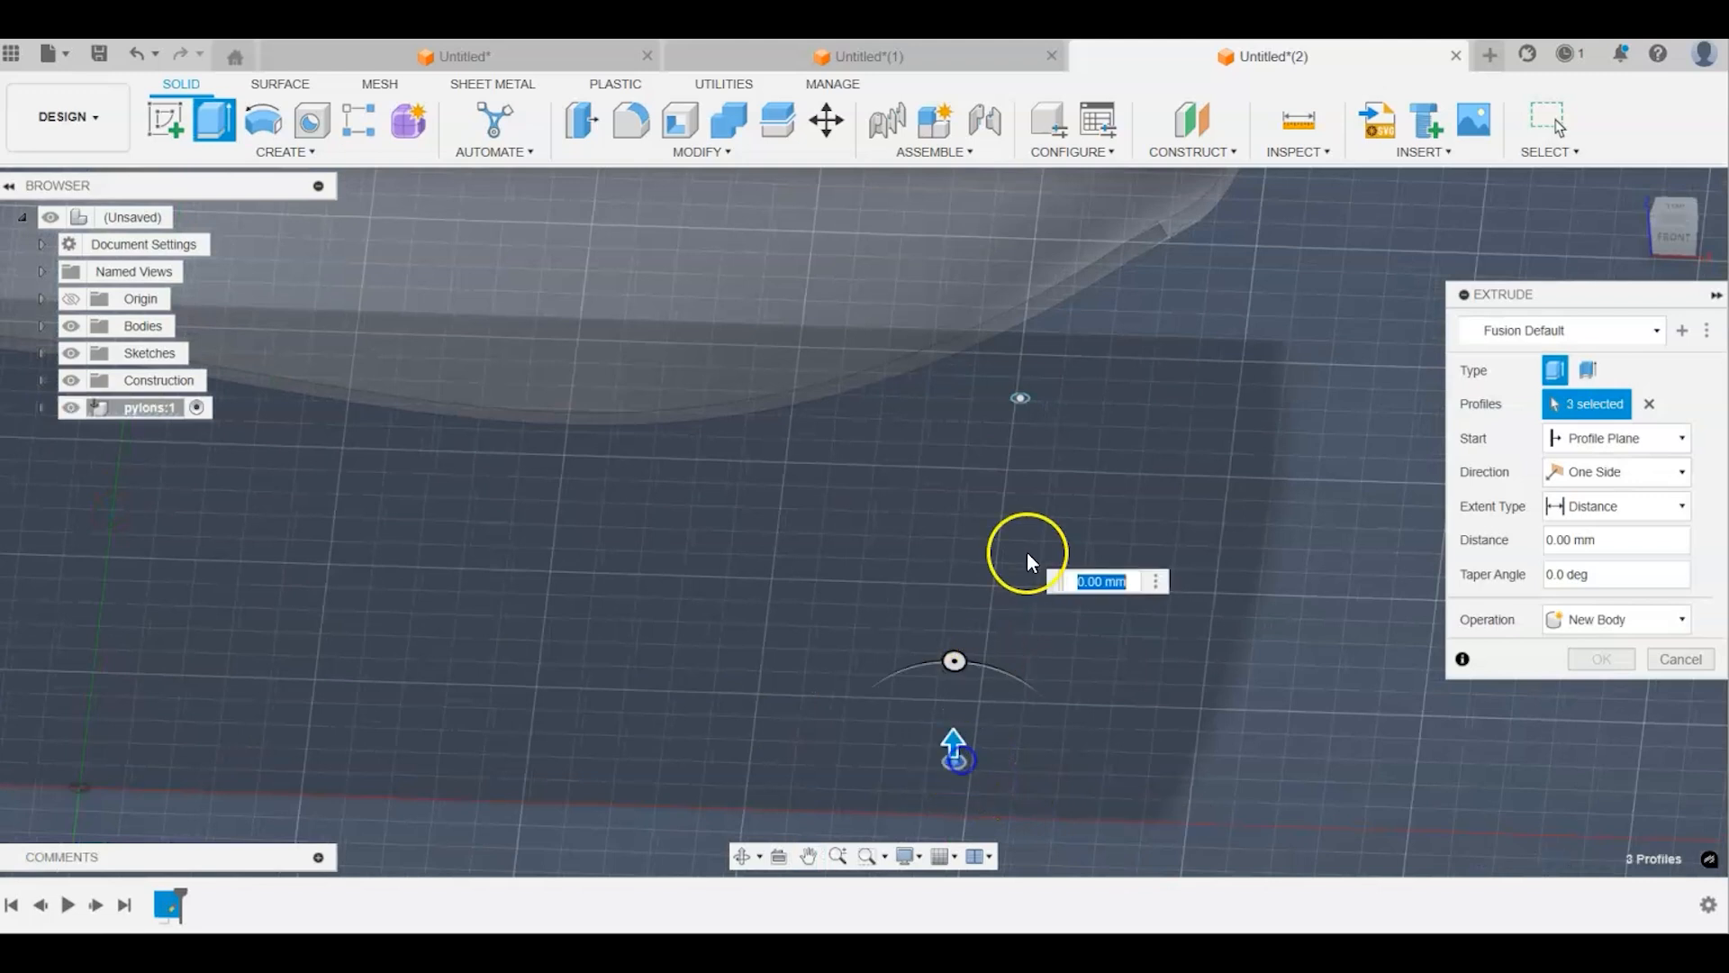
click(1023, 399)
Step: Extrude the four pylon circles on one side, up to the curved body as the target object, as new bodies
click(1614, 472)
click(1606, 491)
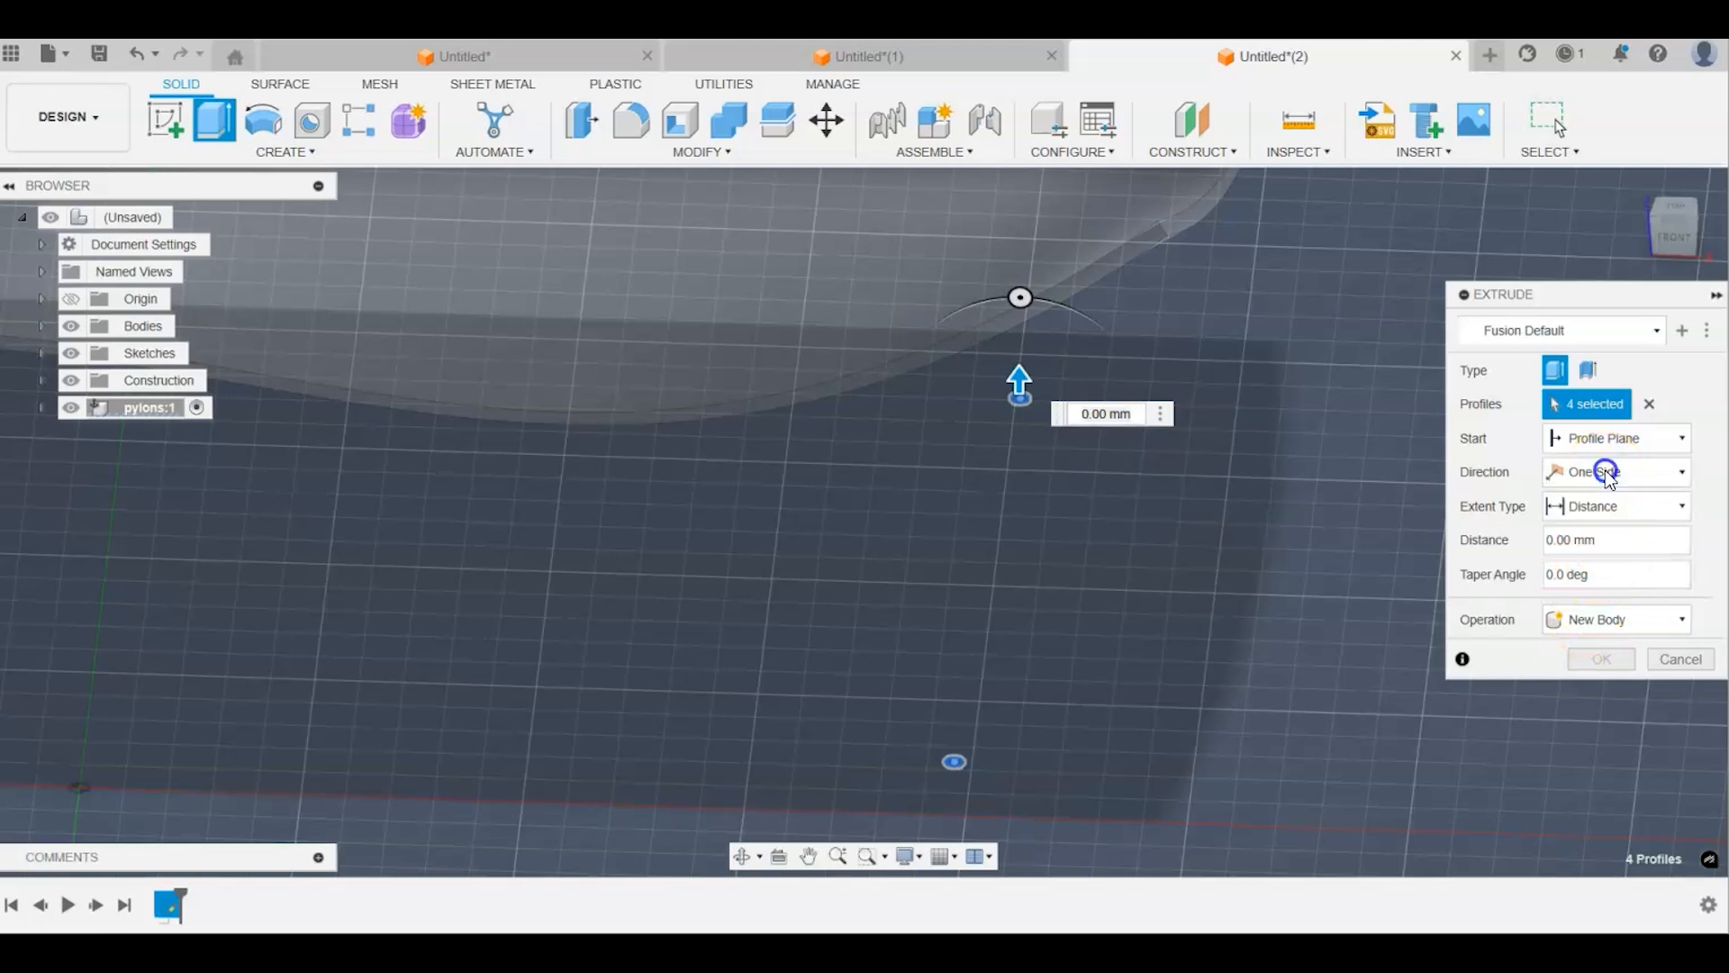
click(1616, 507)
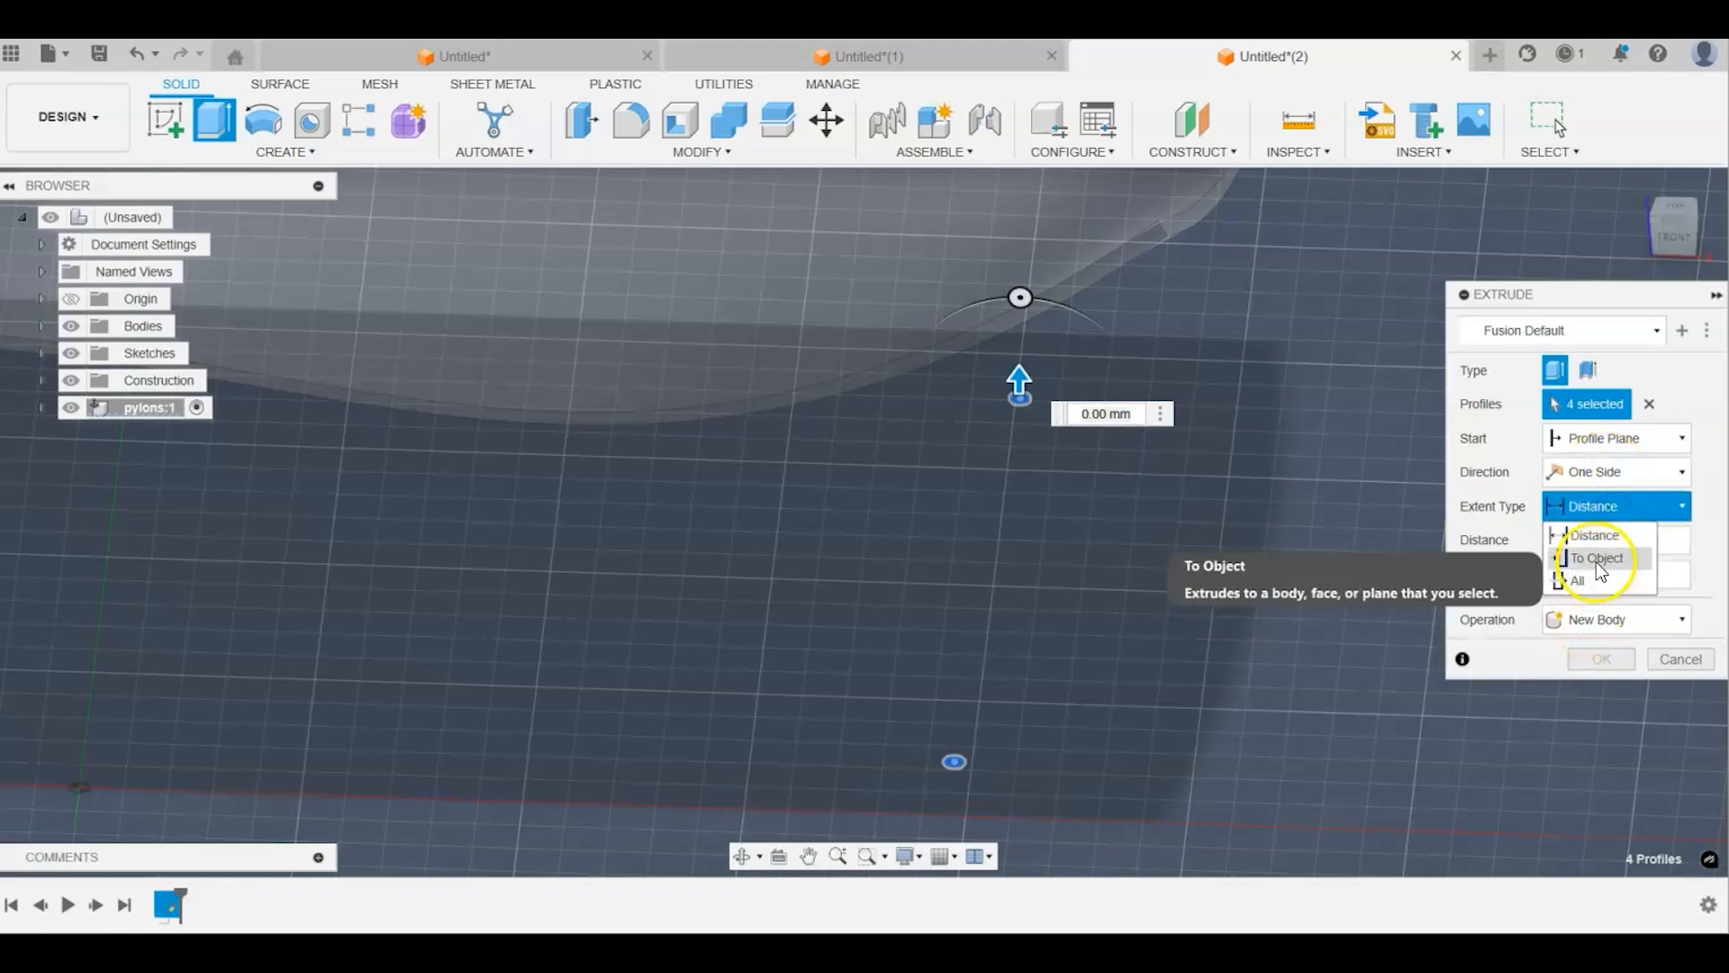
click(1595, 562)
click(1672, 236)
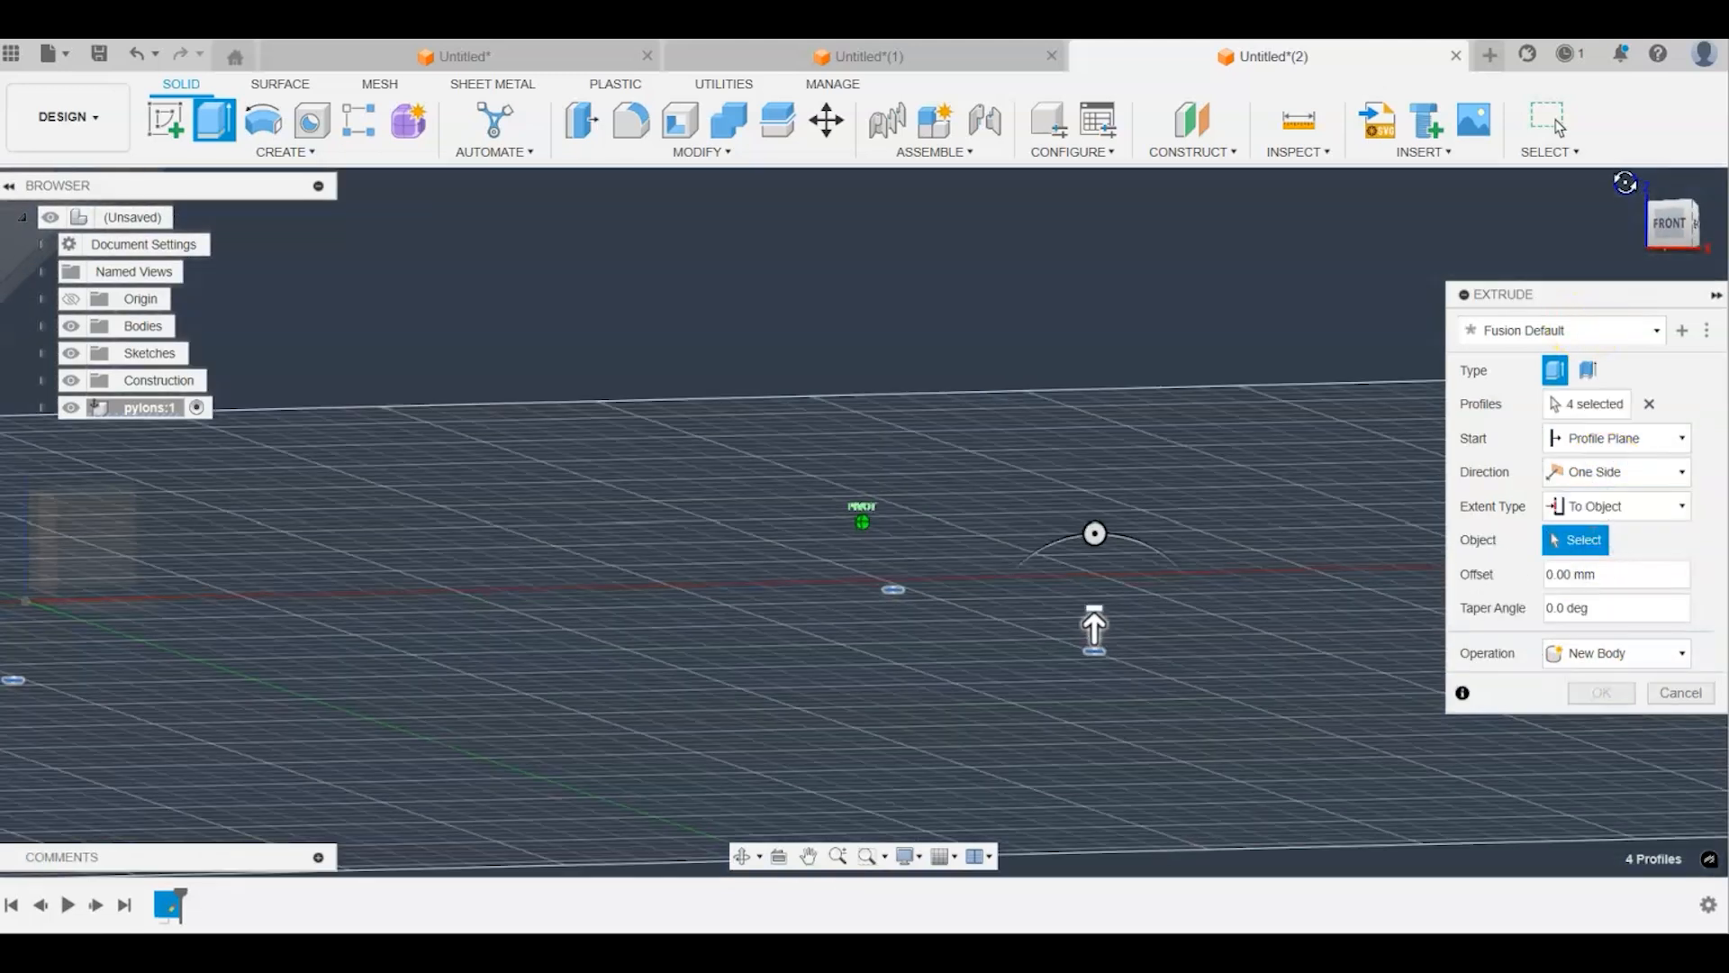
scroll(1201, 451, up, 3)
scroll(1201, 450, down, 7)
middle_drag(1201, 453, 1214, 570)
click(532, 455)
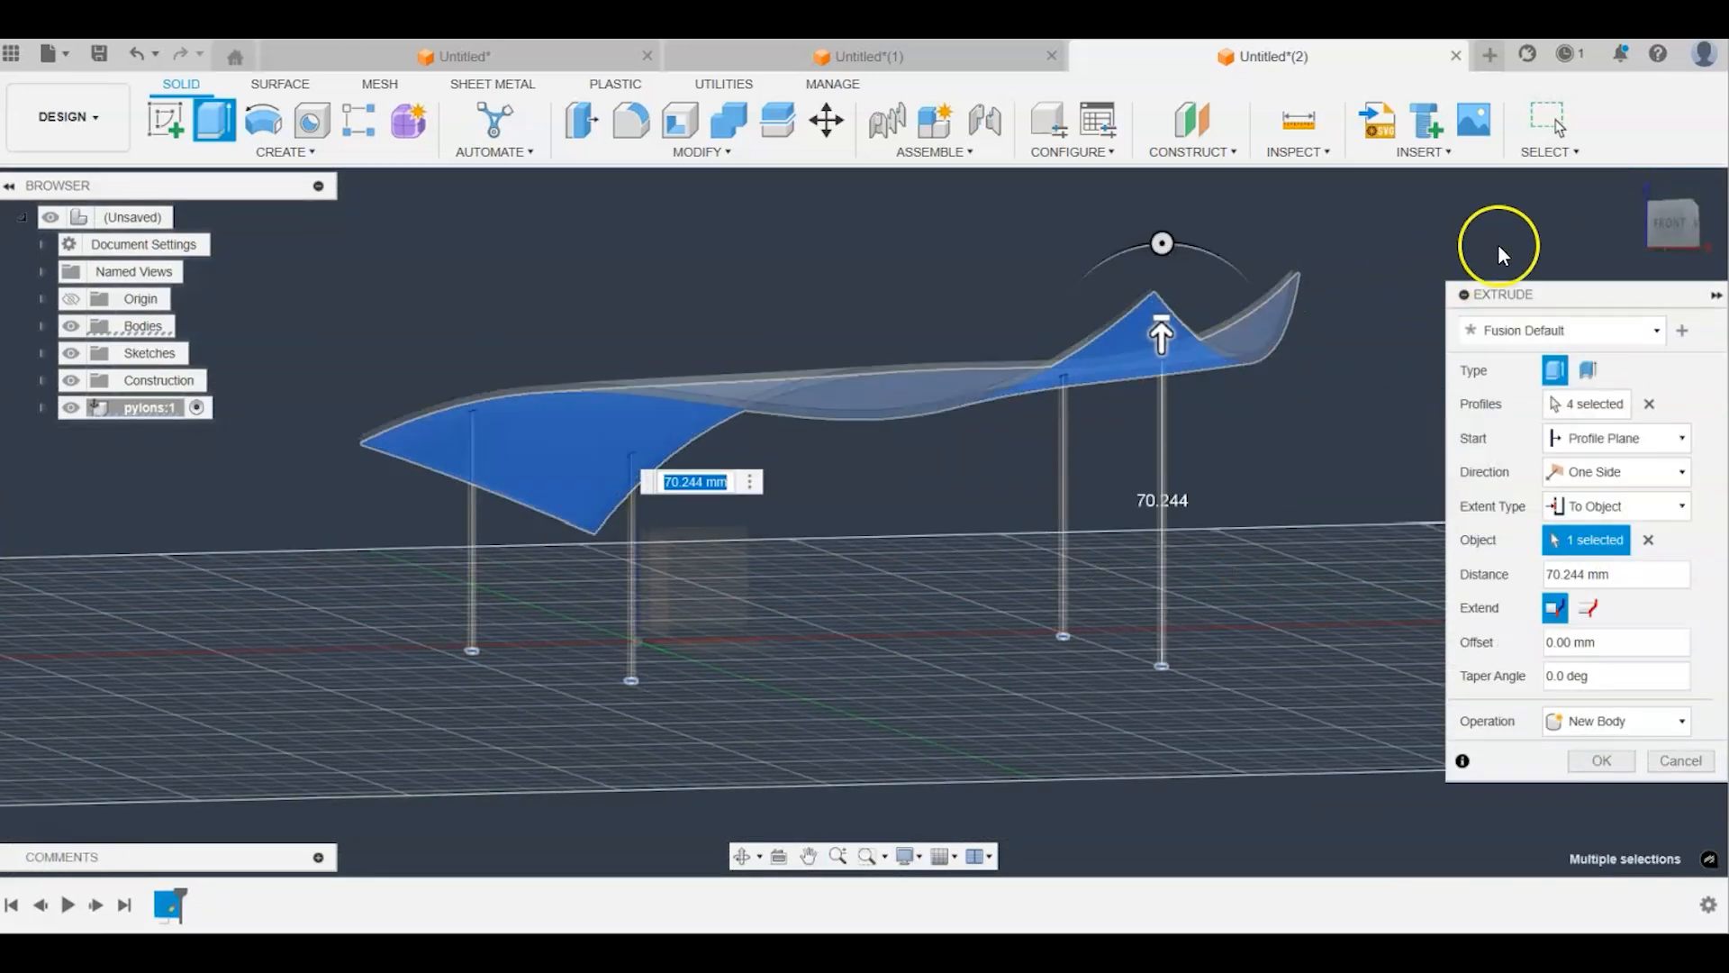
click(1667, 230)
mouse_move(1718, 268)
mouse_down()
mouse_move(1723, 243)
mouse_move(1428, 223)
mouse_move(1177, 235)
mouse_move(1193, 251)
mouse_up()
click(1605, 761)
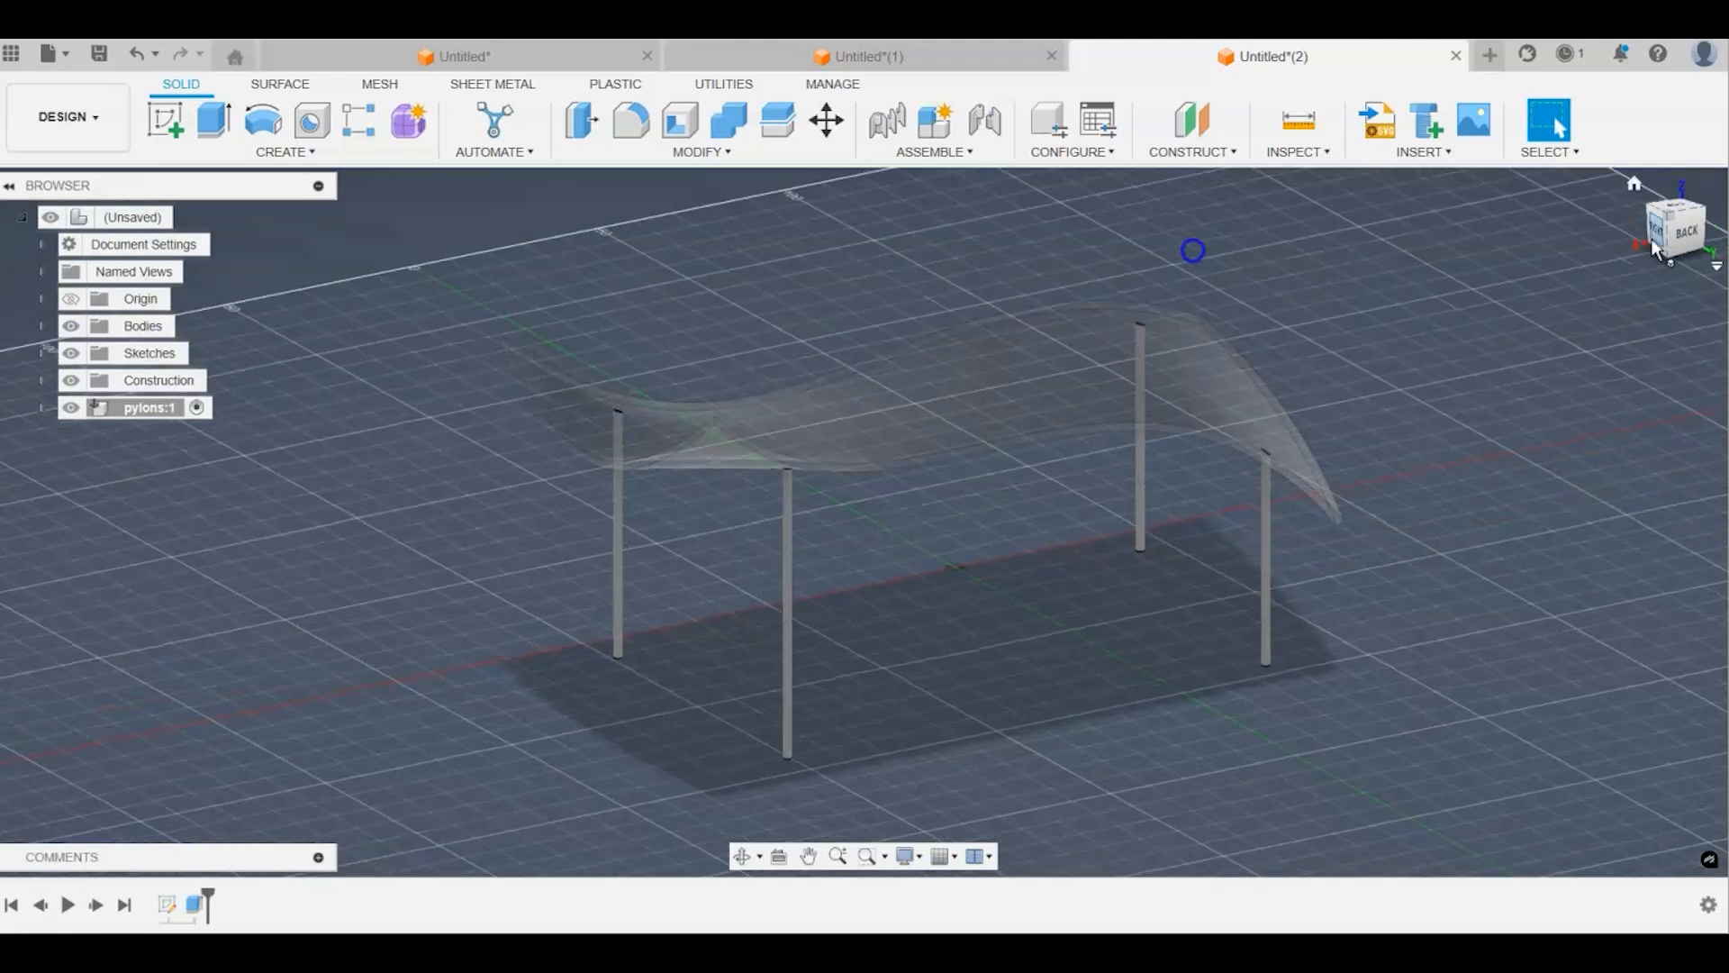
Step: Set the user parameter pylon to 10 mm and apply it to the model
click(760, 153)
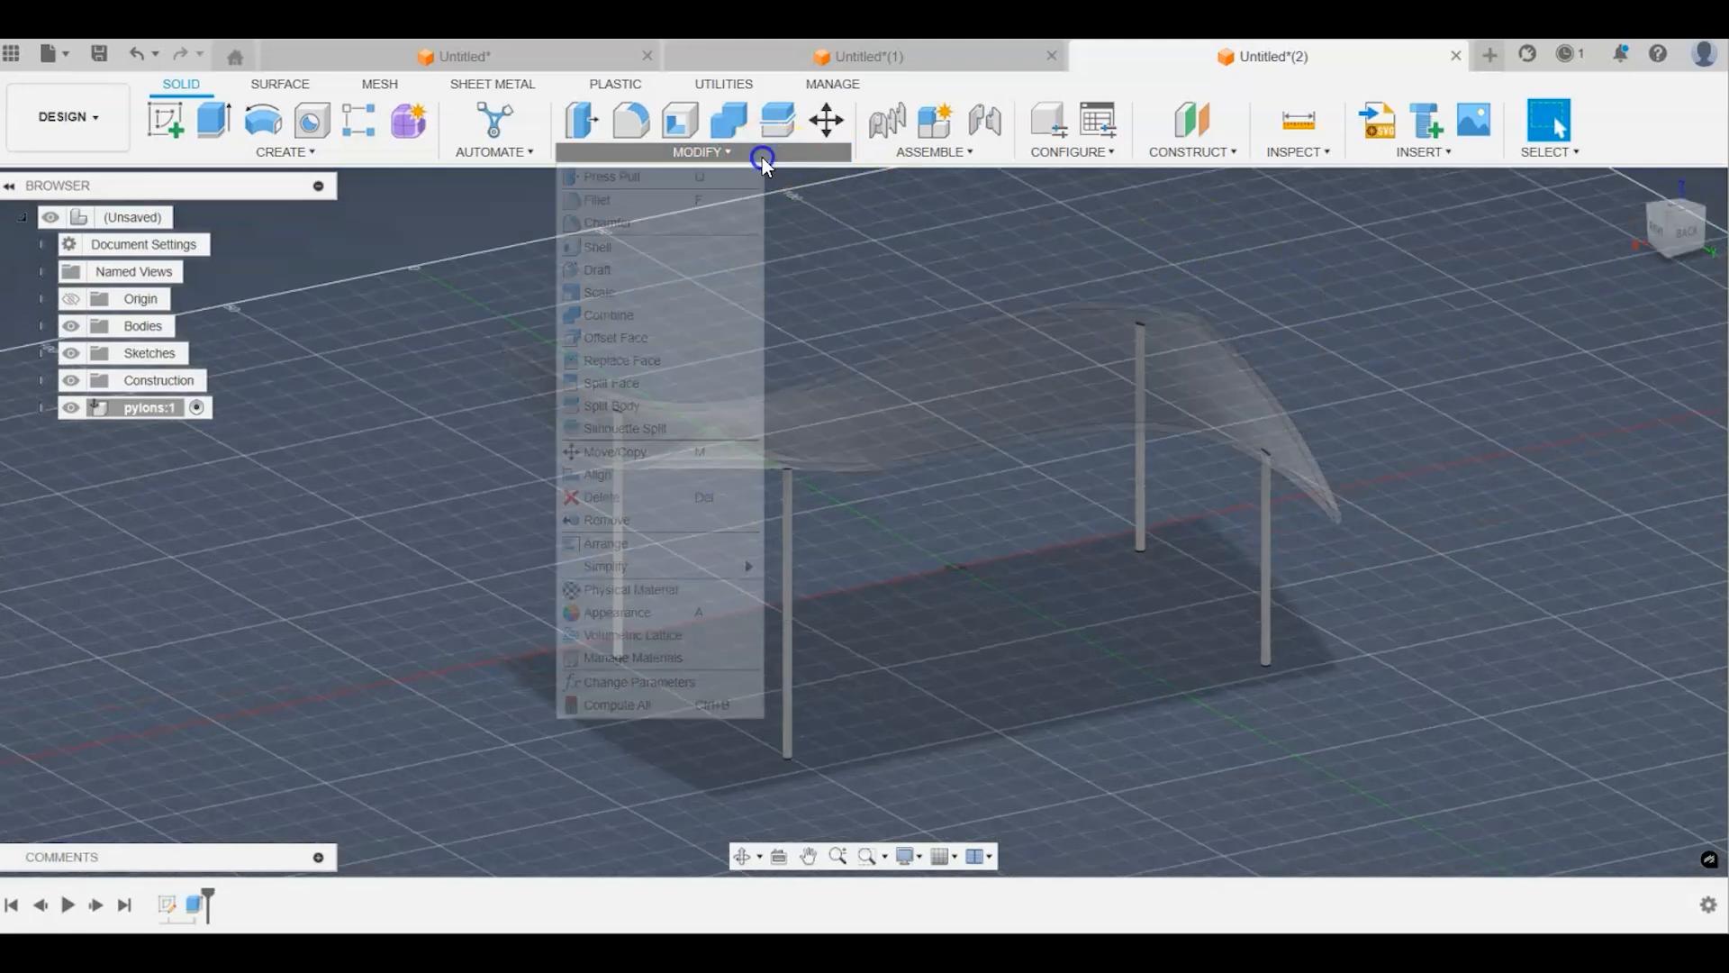
click(694, 674)
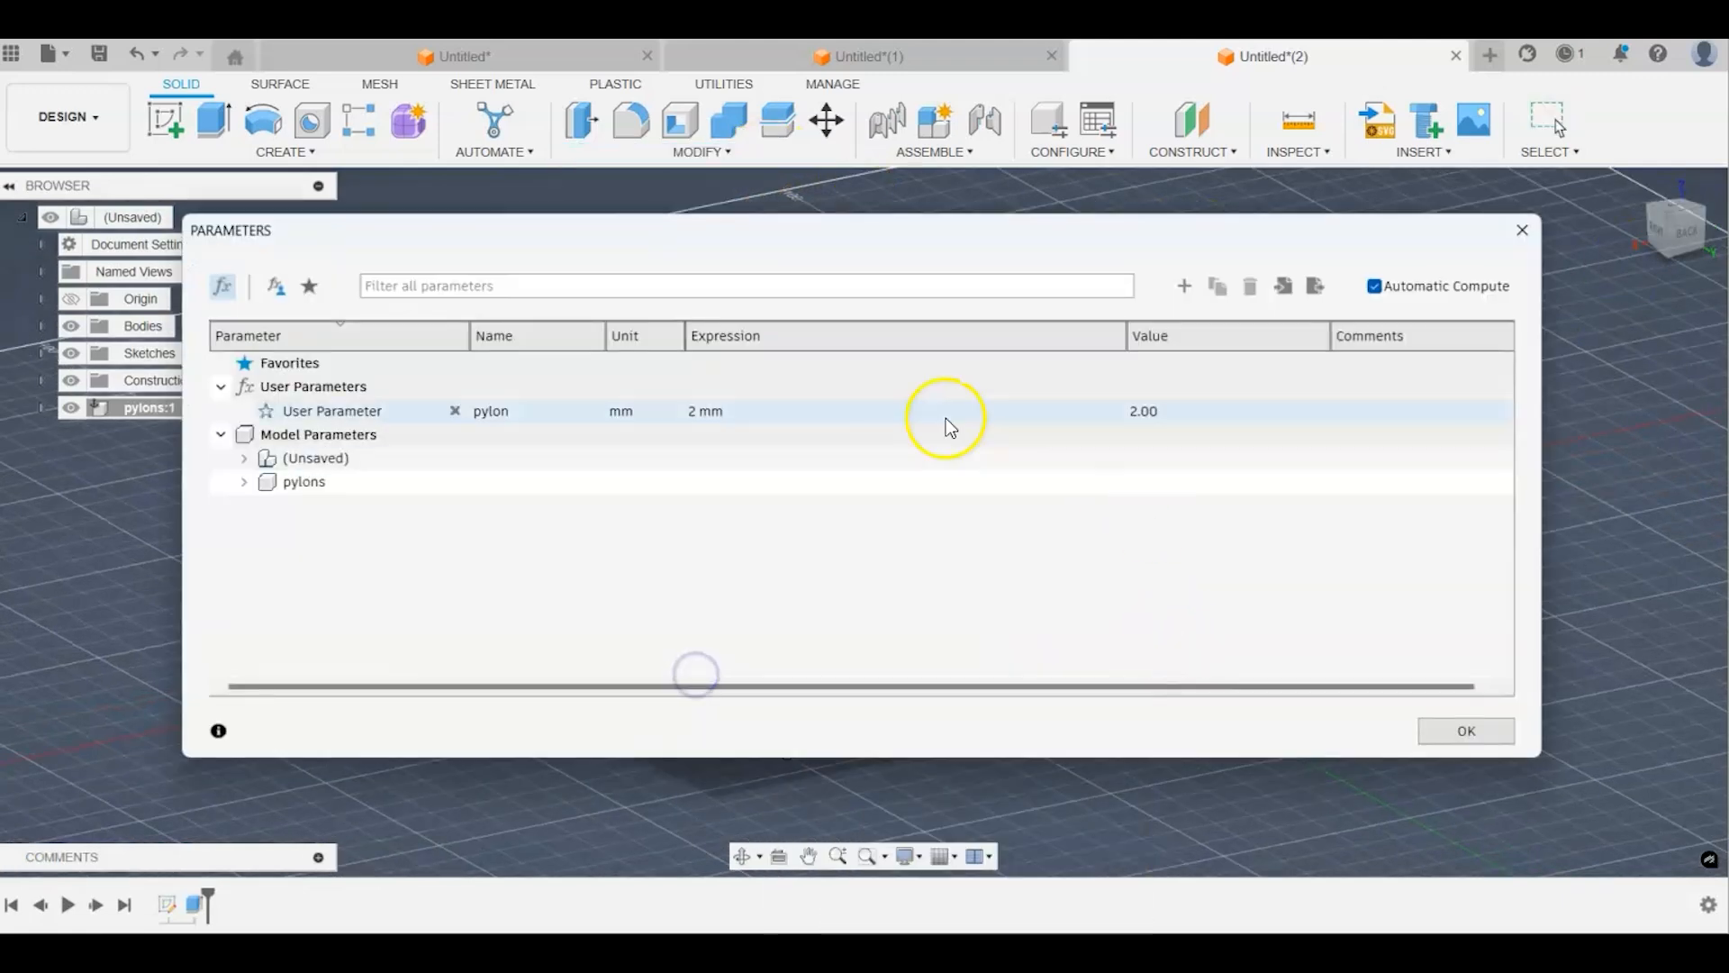
drag(812, 248, 931, 698)
double_click(839, 860)
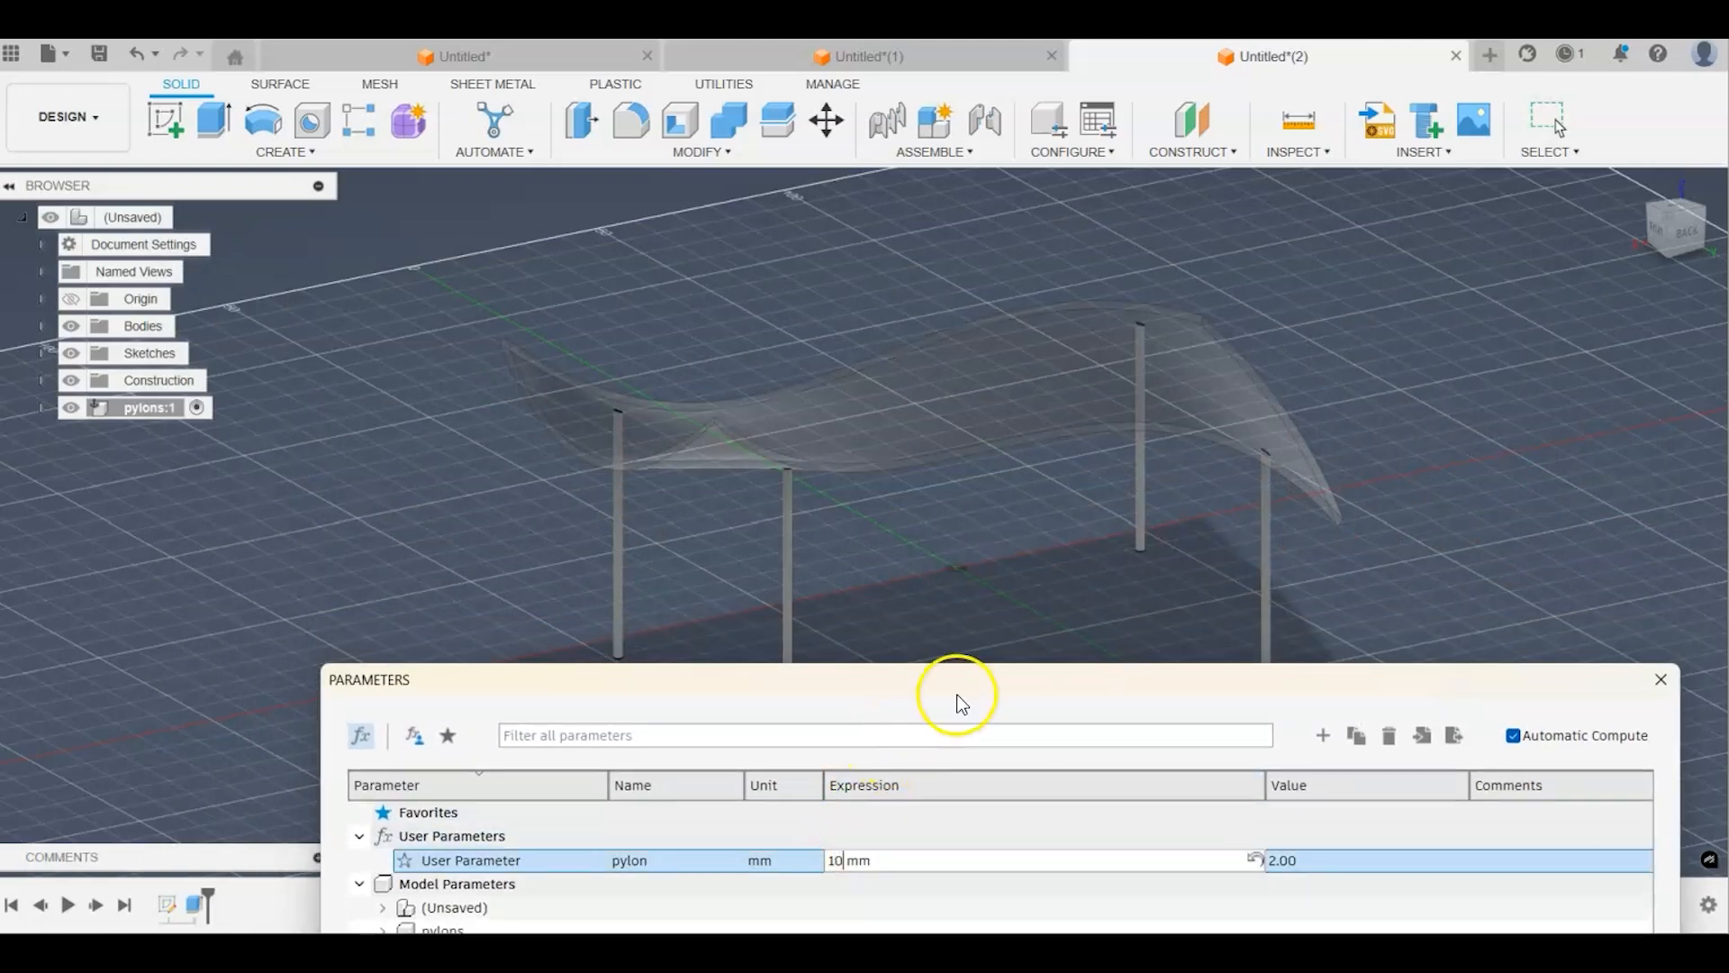
drag(957, 690, 458, 324)
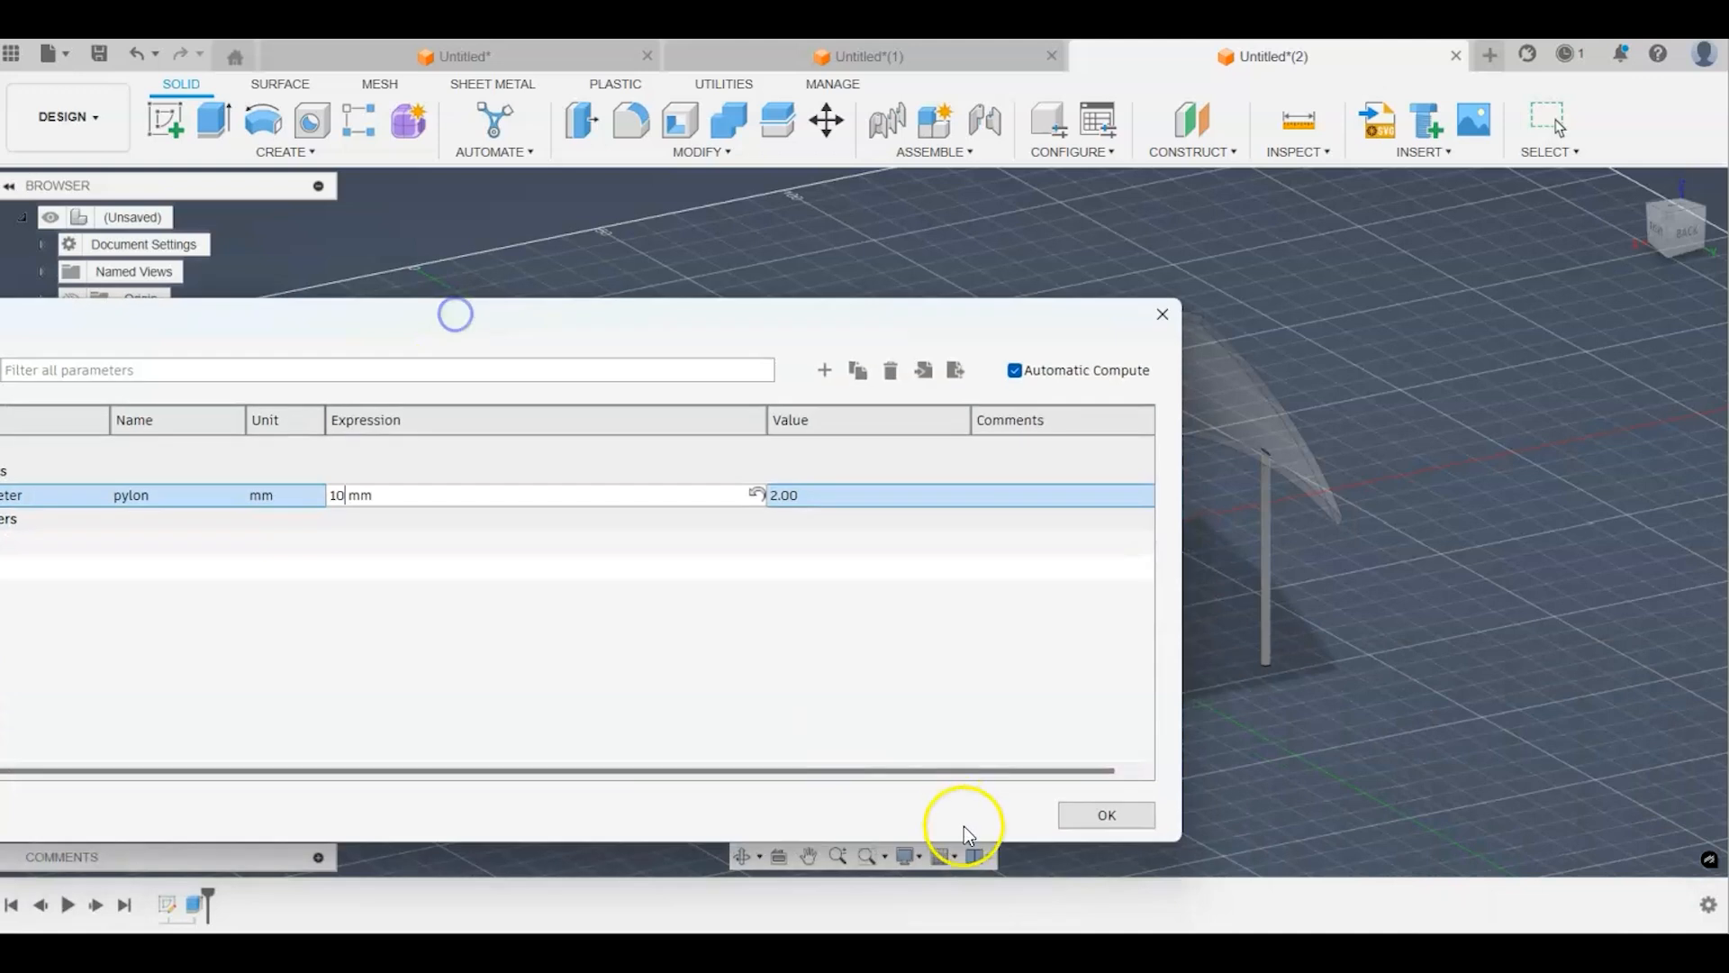
click(1106, 815)
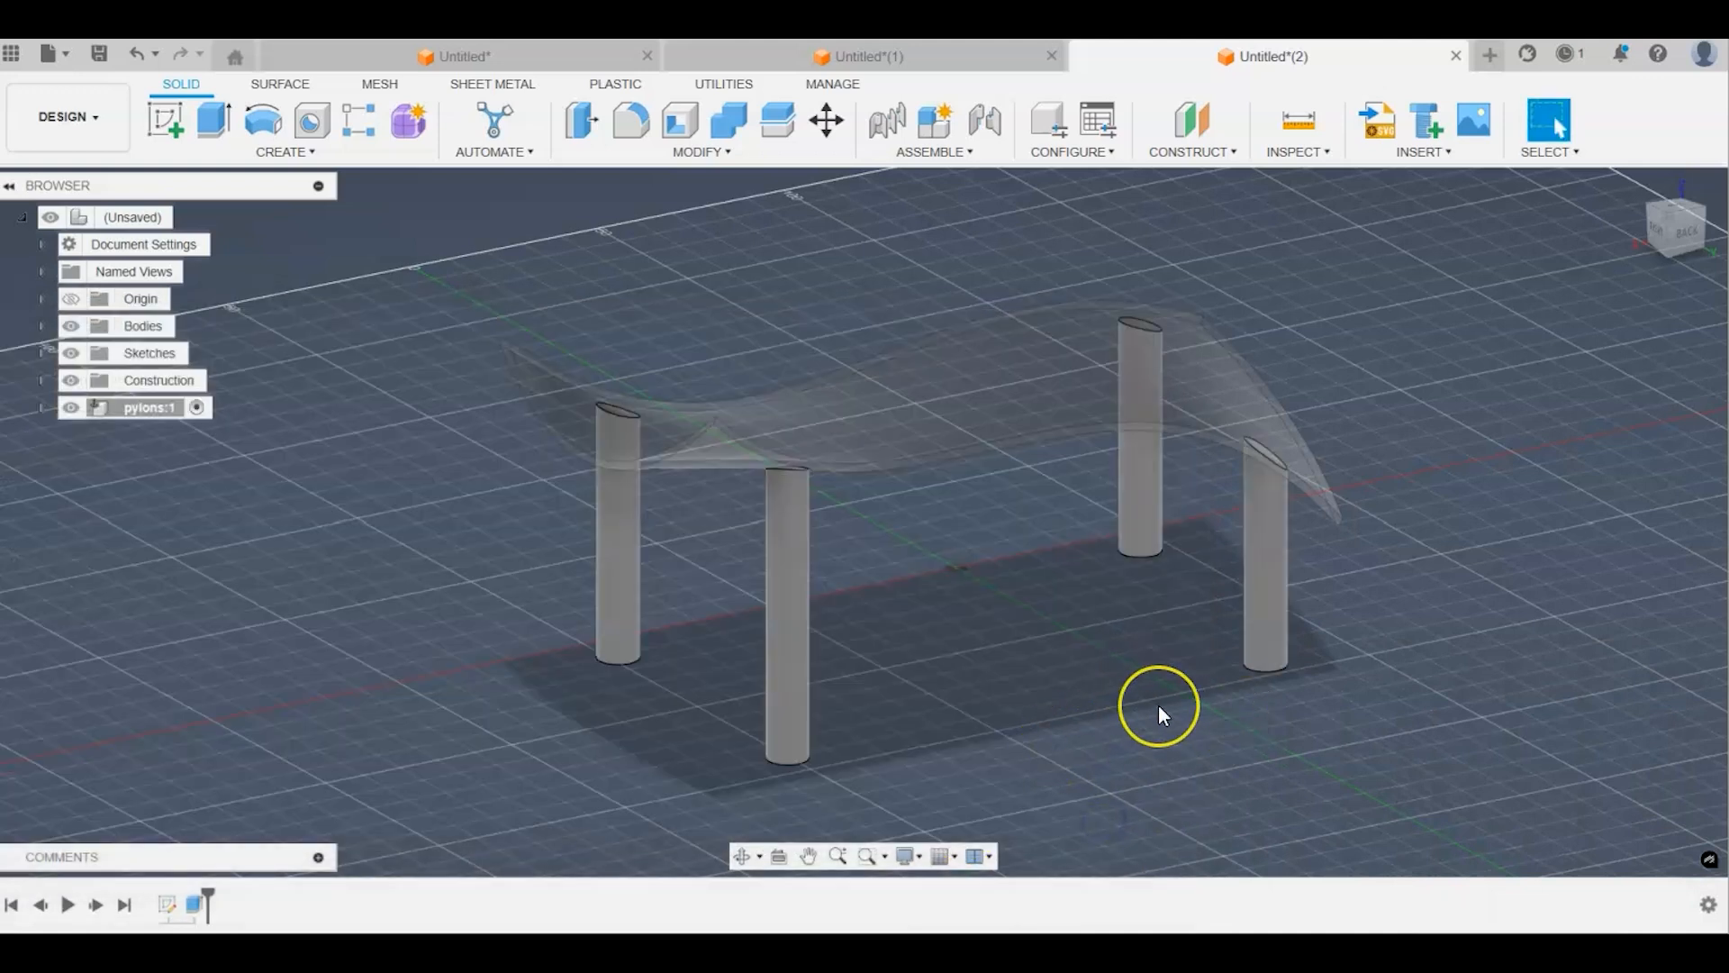
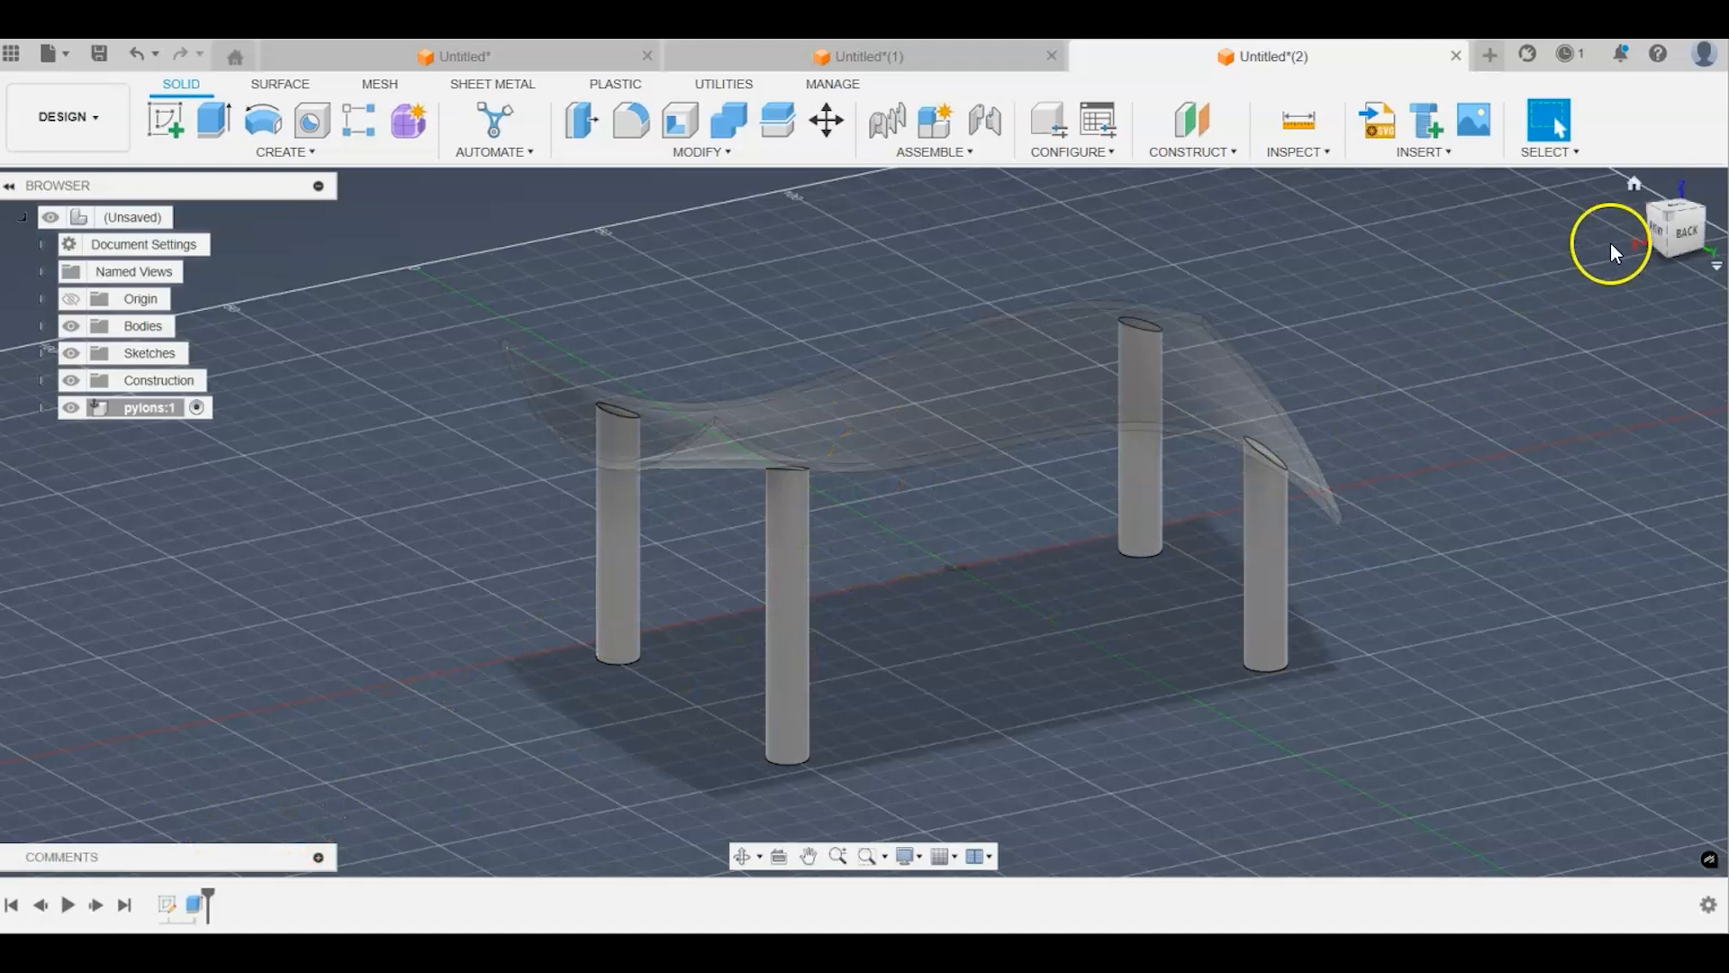
Step: Activate the top-level component and sketch a large circle on the horizontal ground plane, partly overlapping the curved canopy
drag(1664, 238, 1420, 249)
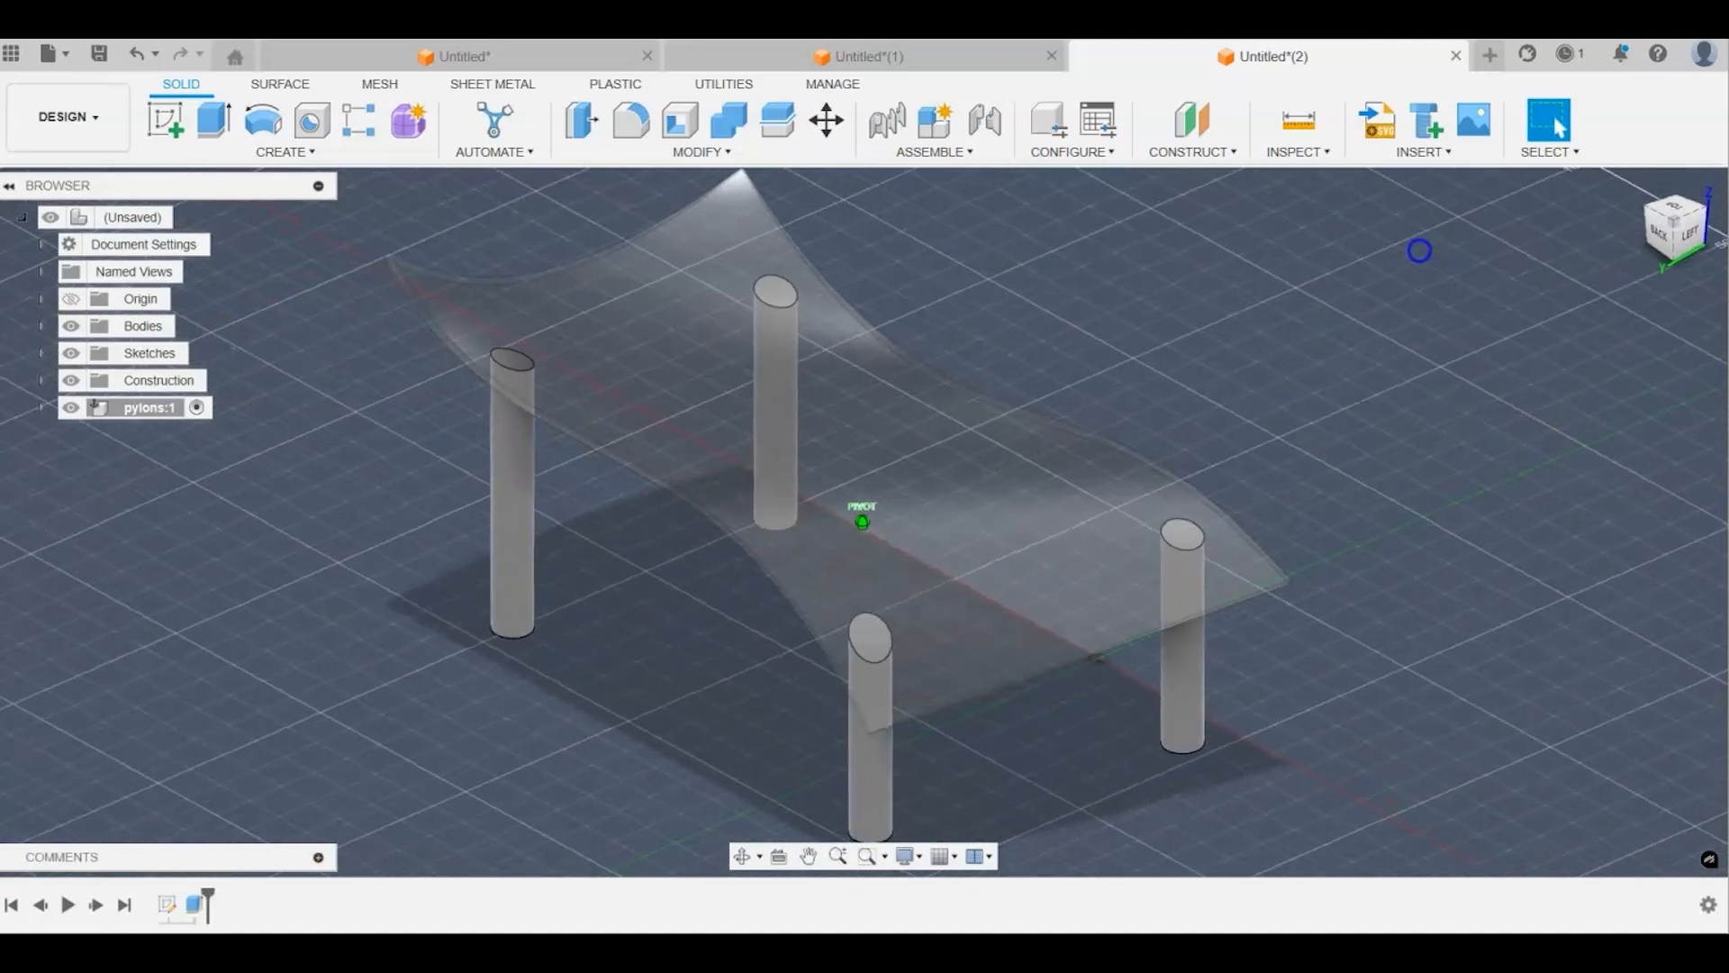
scroll(1549, 396, down, 3)
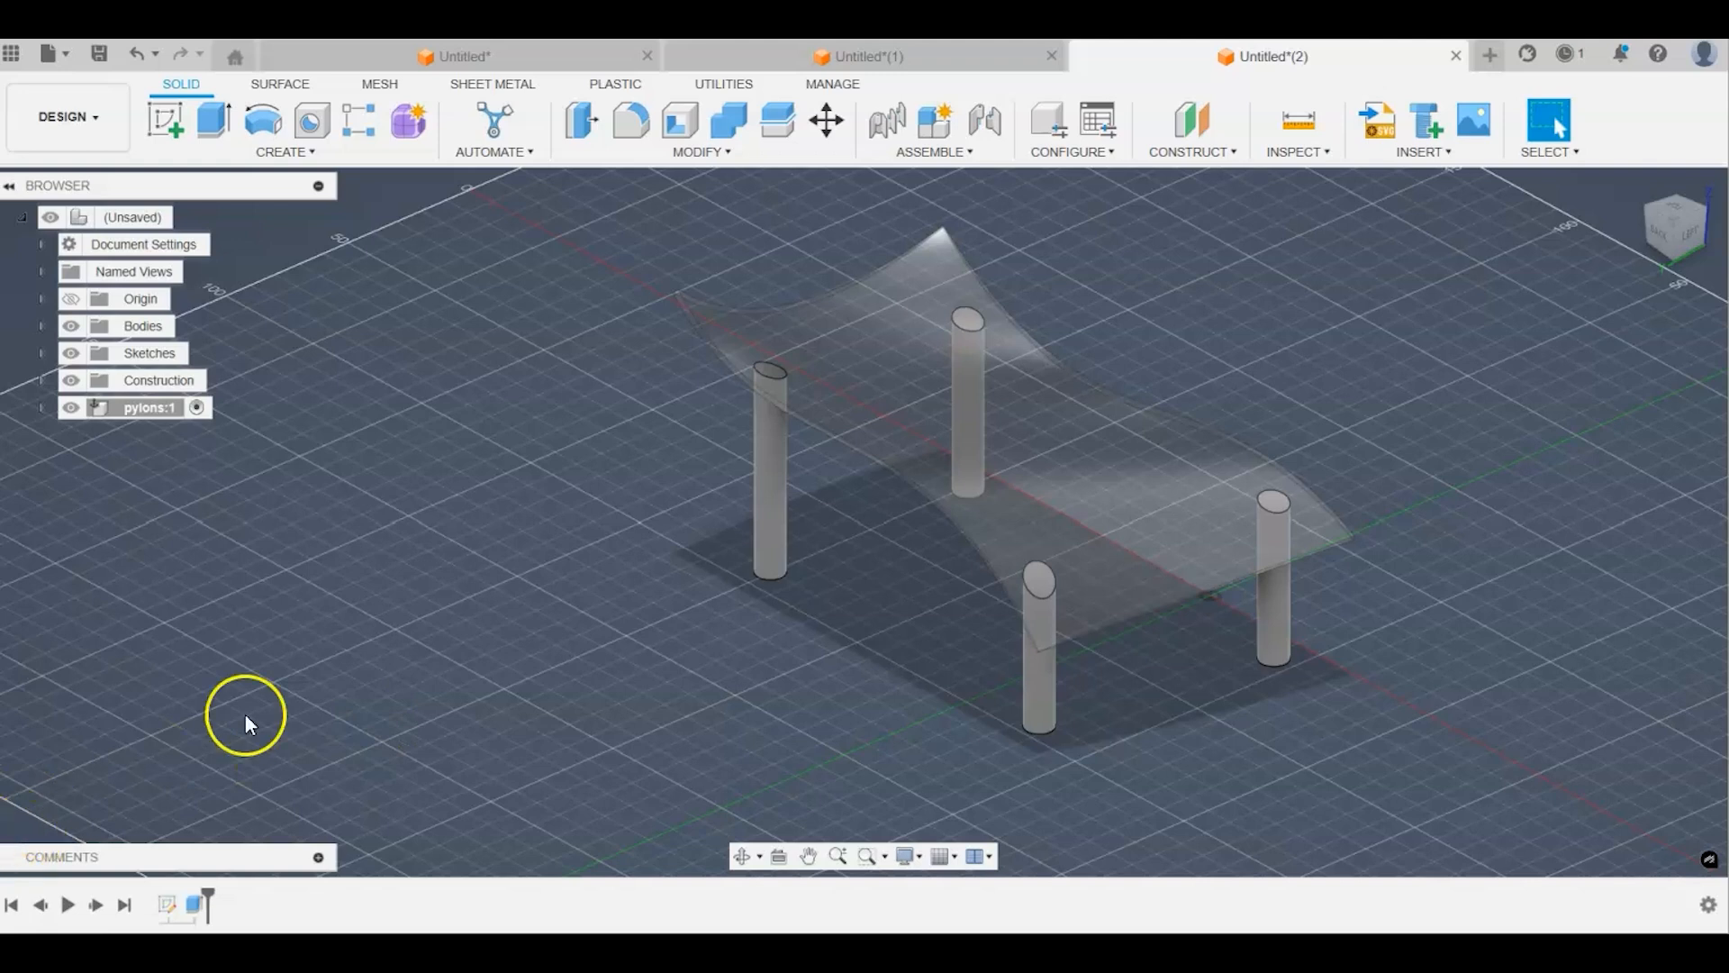
click(110, 93)
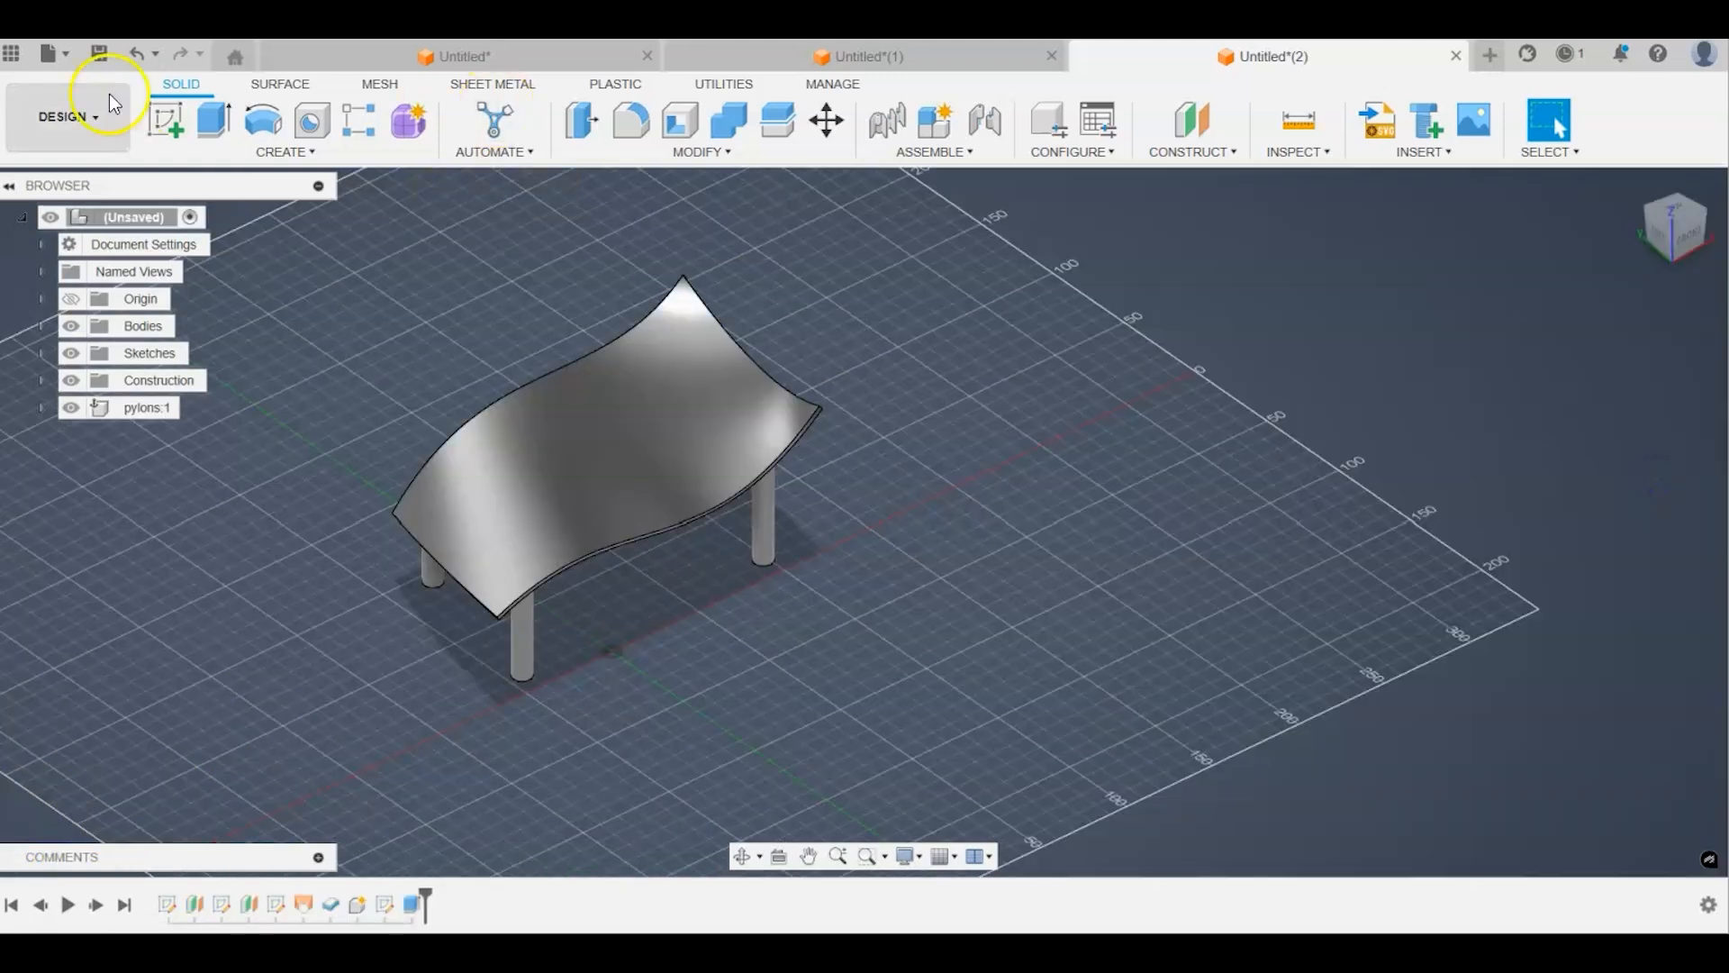
click(168, 133)
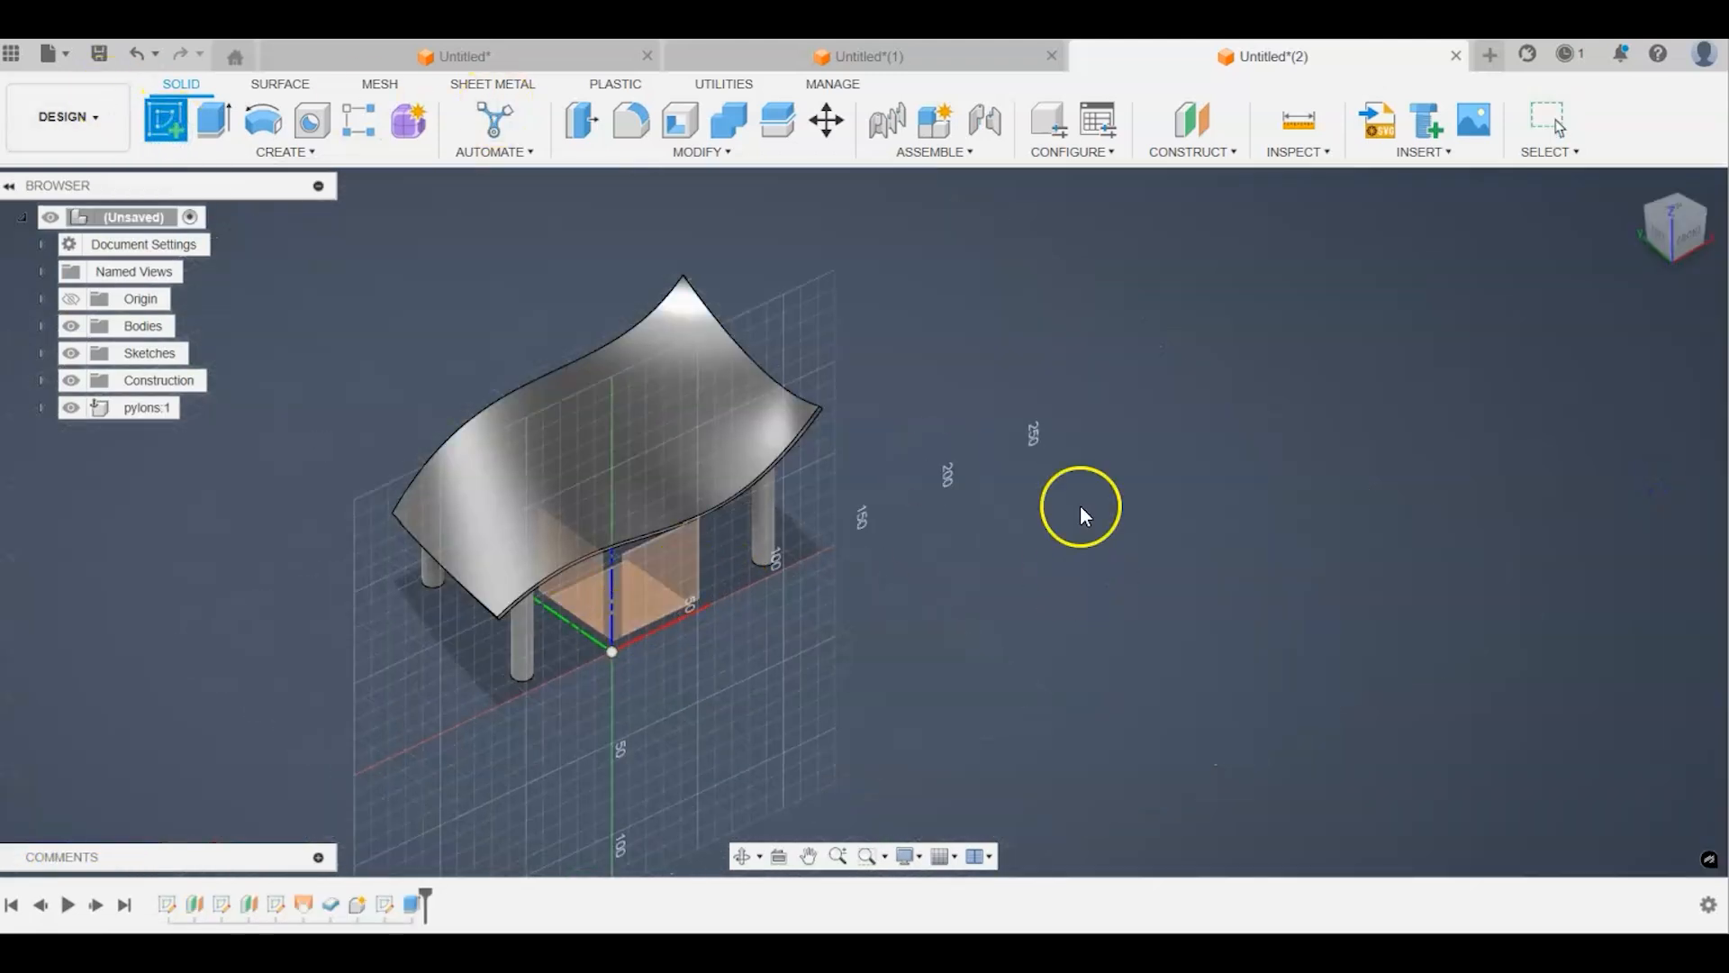
drag(1669, 230, 1402, 241)
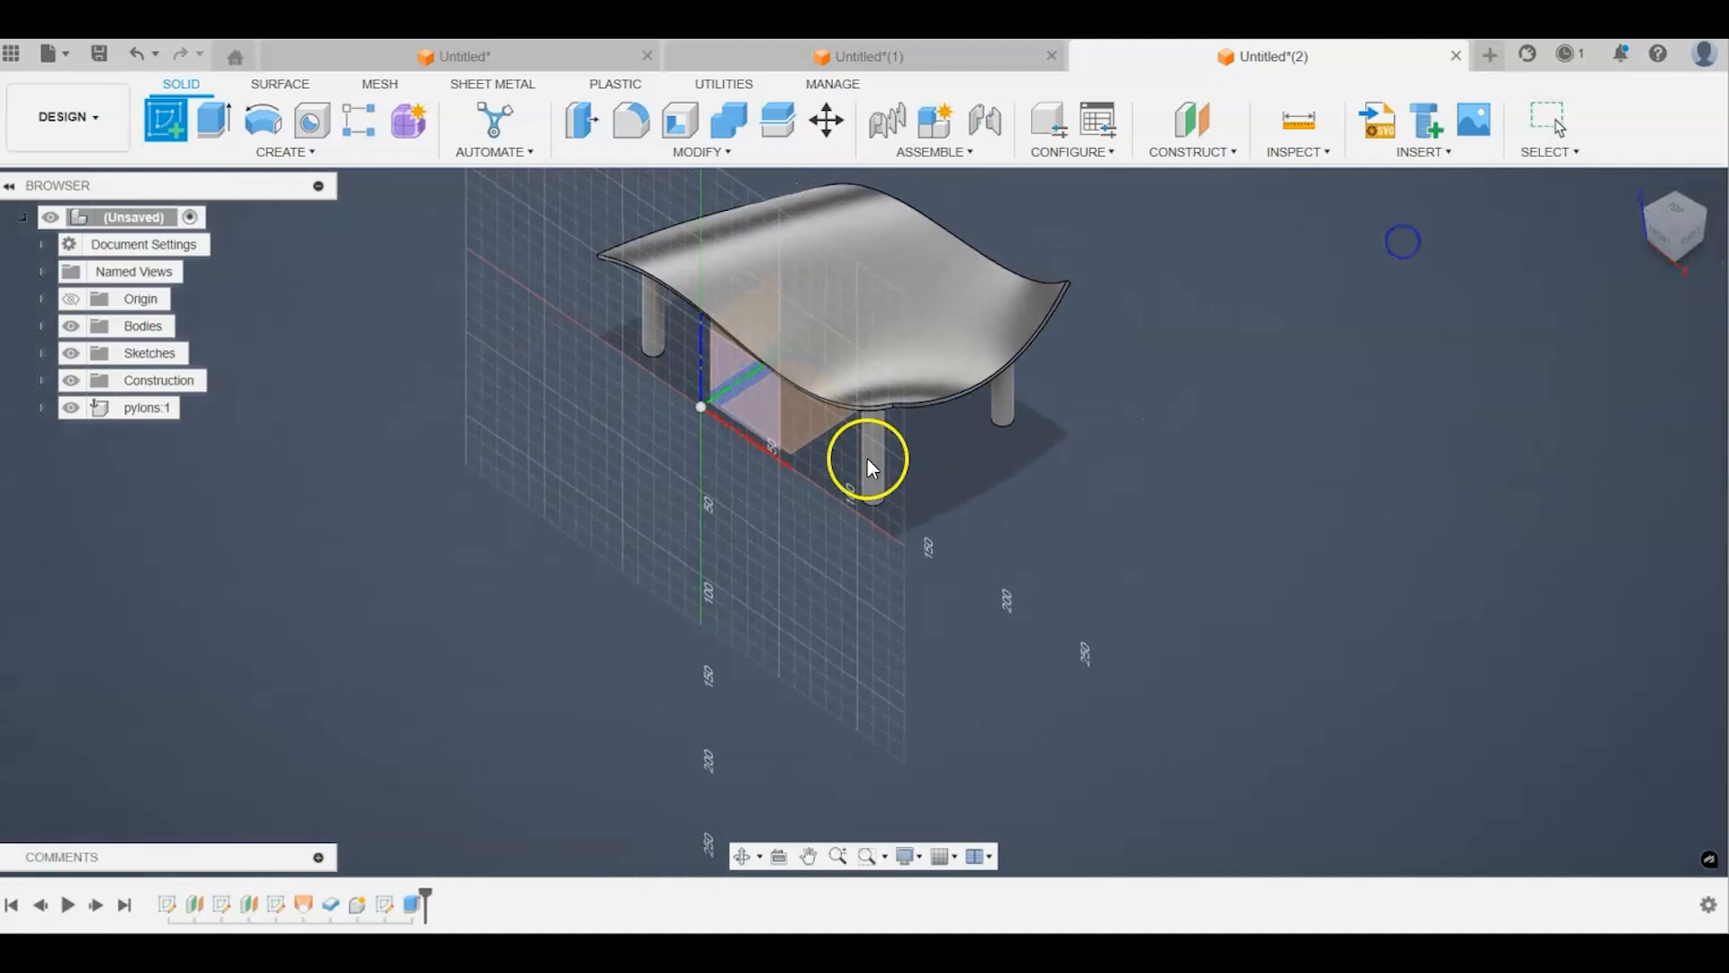
click(824, 428)
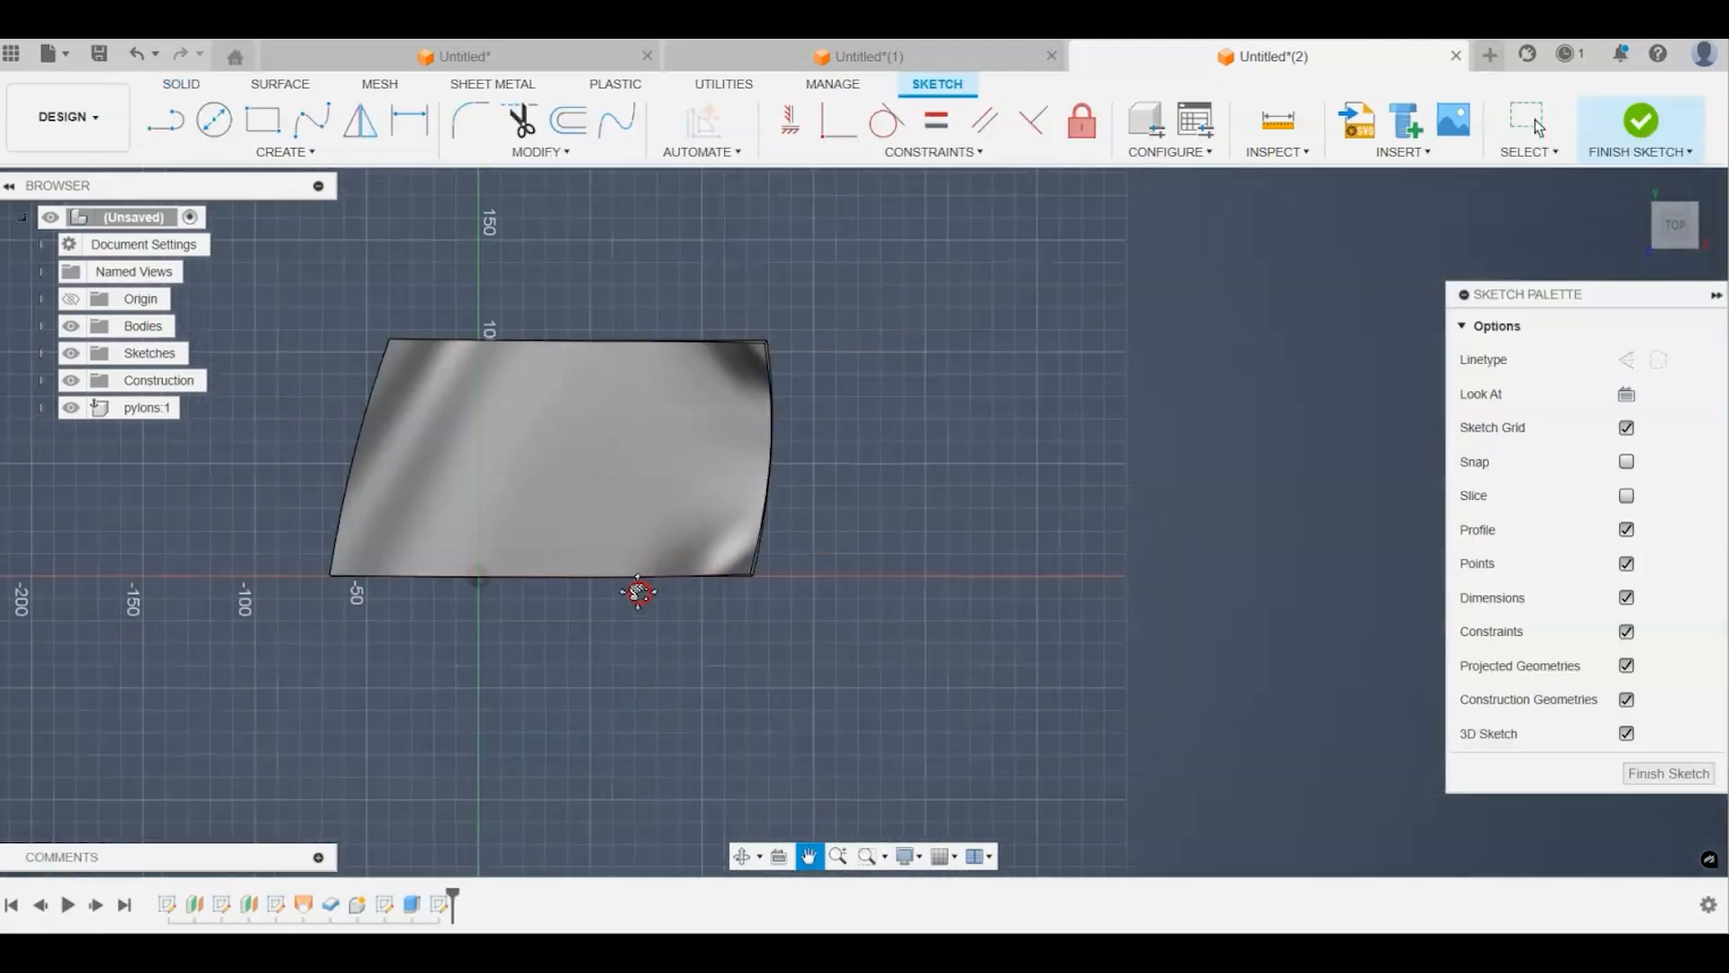
scroll(698, 623, down, 3)
click(214, 120)
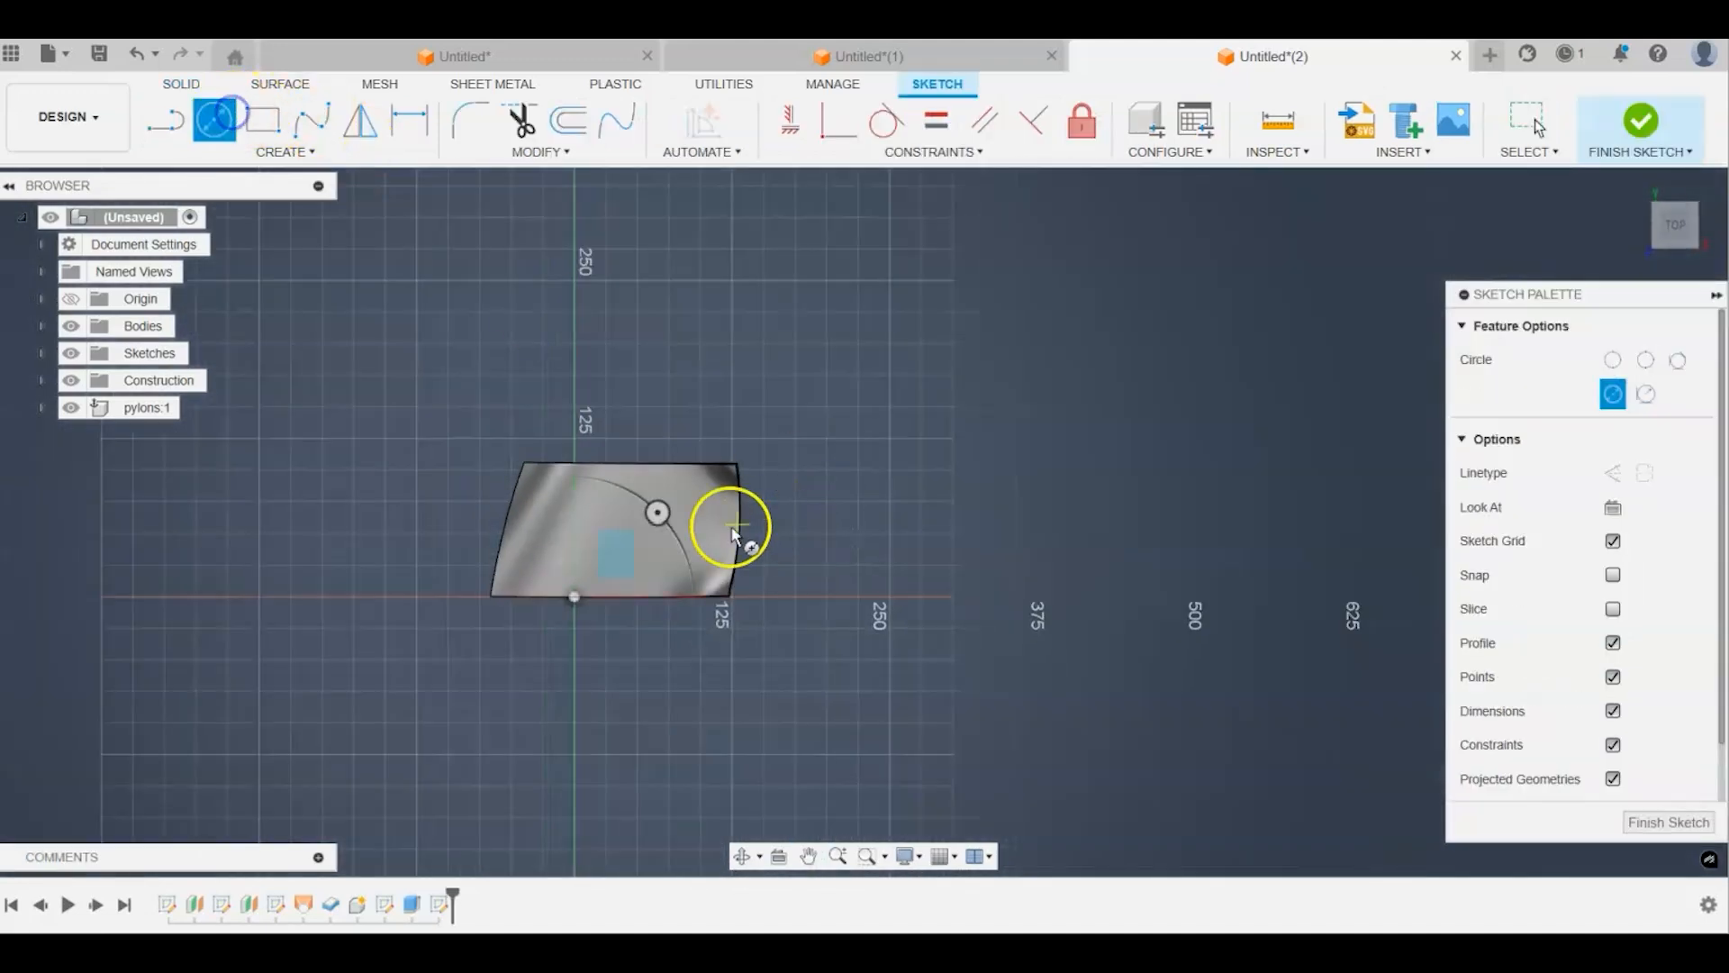
click(913, 449)
click(635, 577)
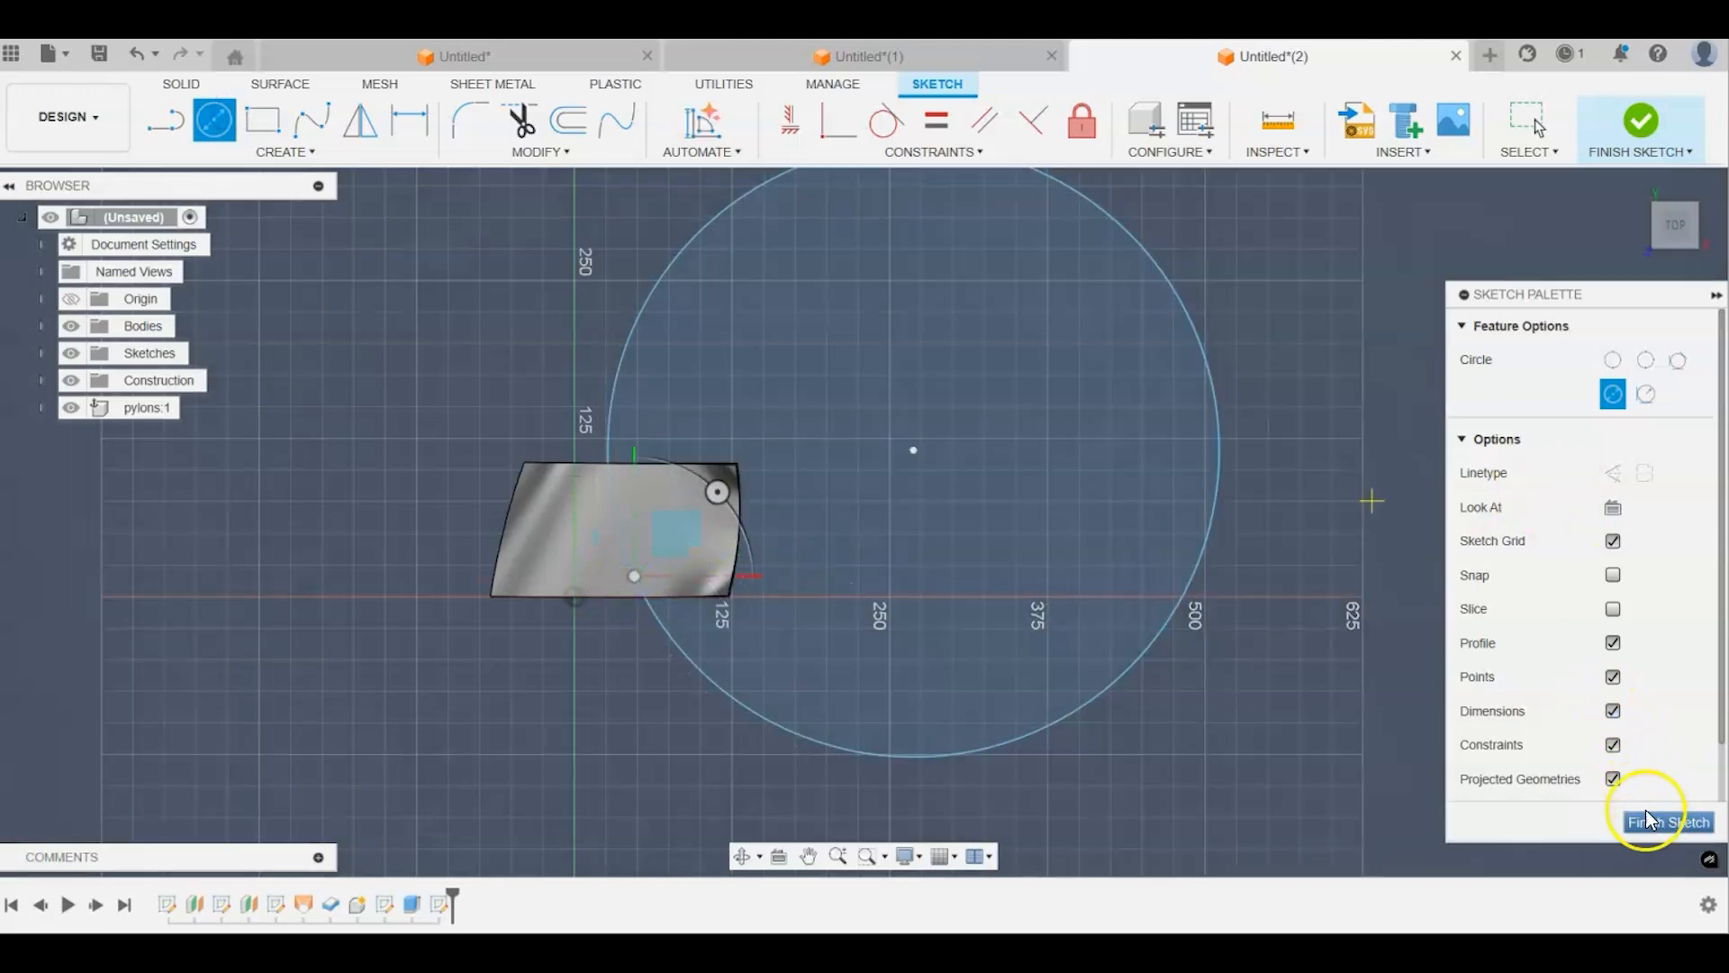
click(1647, 819)
Step: Move the large circle so its centre lies at about X 309 mm, Y 29 mm
mouse_move(1667, 243)
mouse_down()
mouse_move(1667, 176)
mouse_move(1721, 294)
mouse_up()
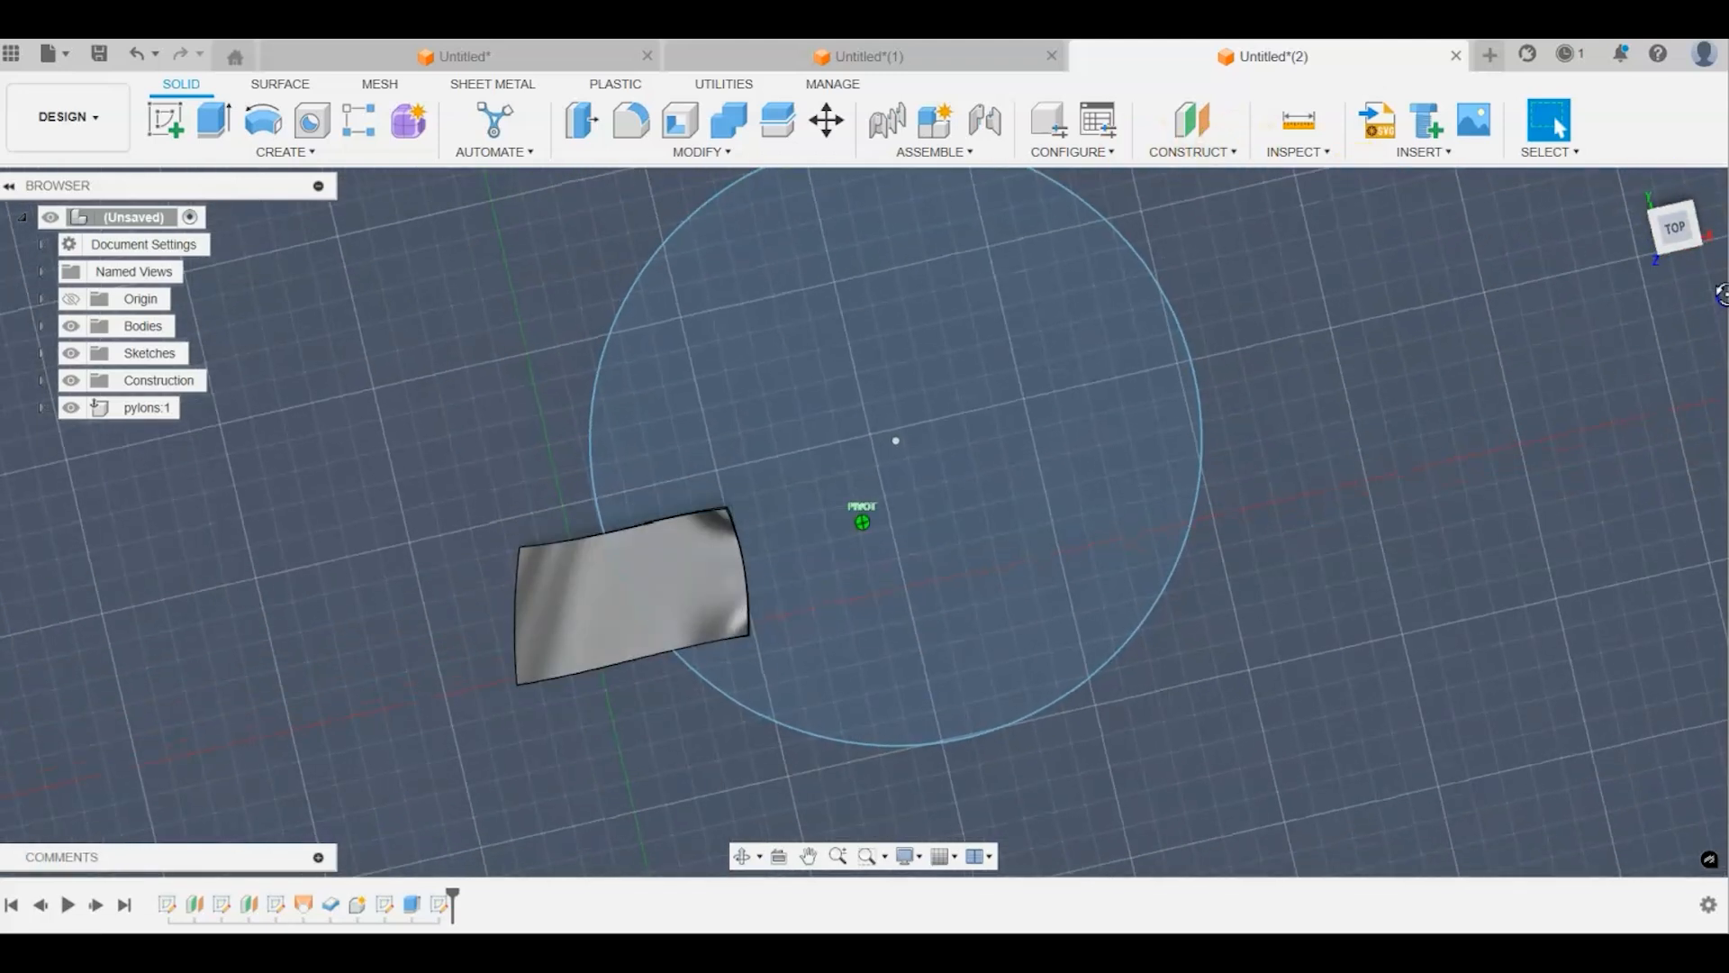
mouse_move(906, 443)
mouse_down()
mouse_move(974, 569)
mouse_move(971, 533)
mouse_up()
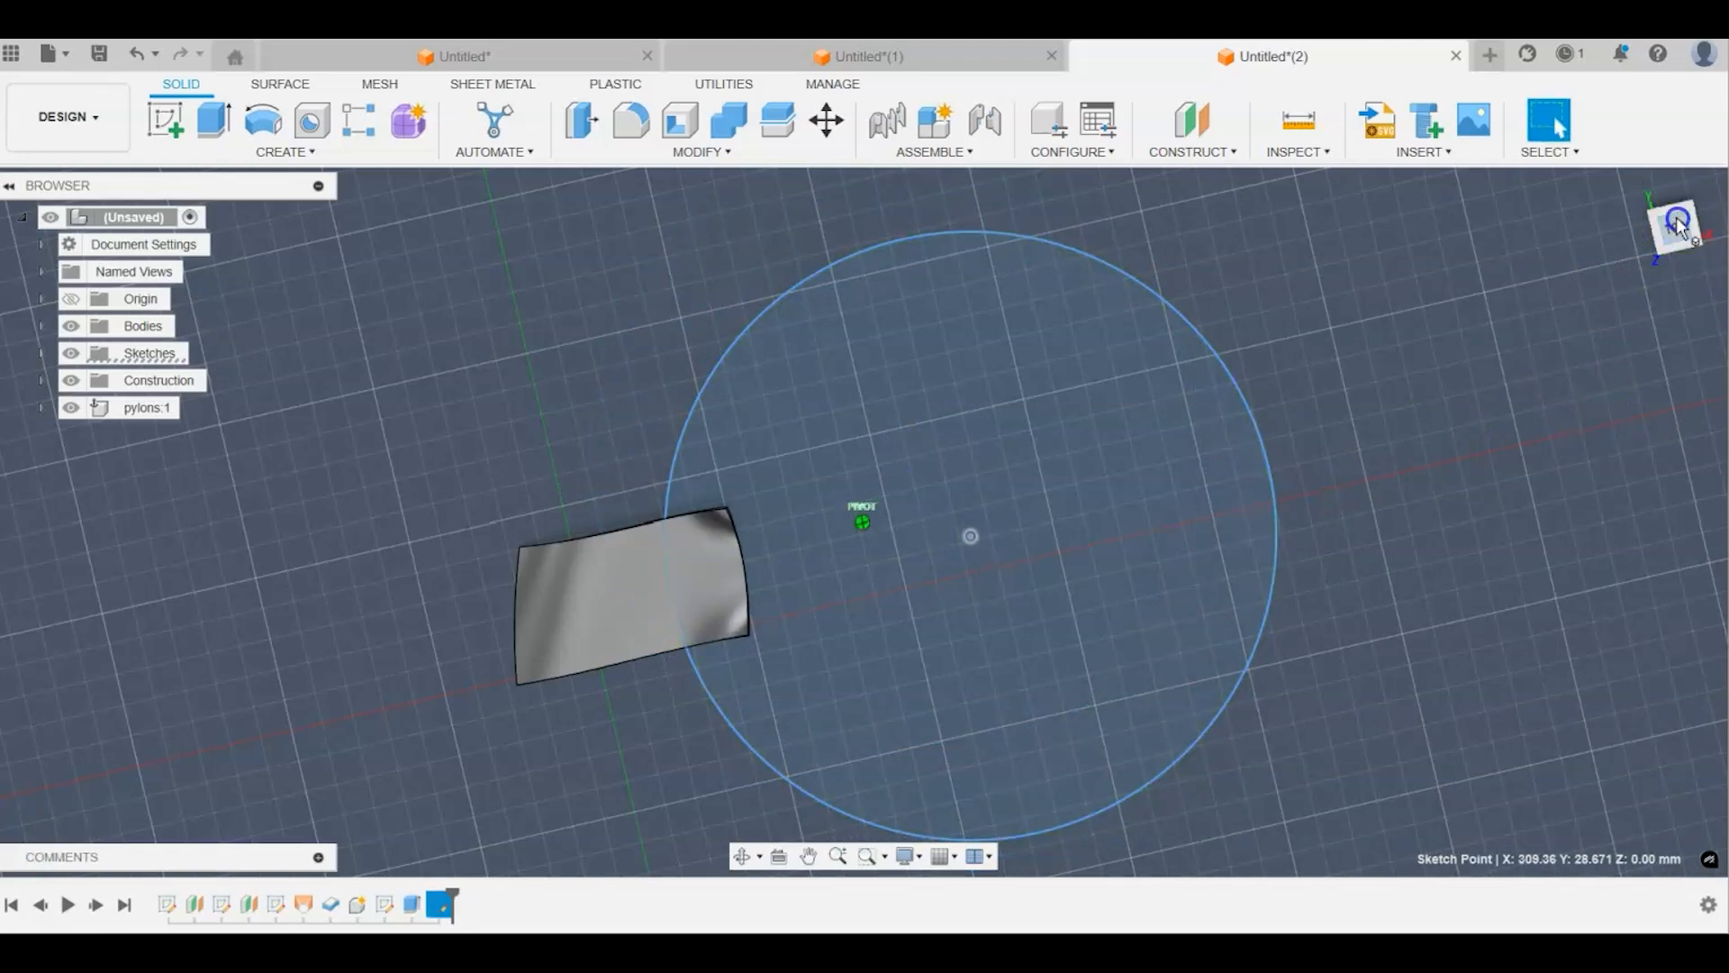
click(1667, 158)
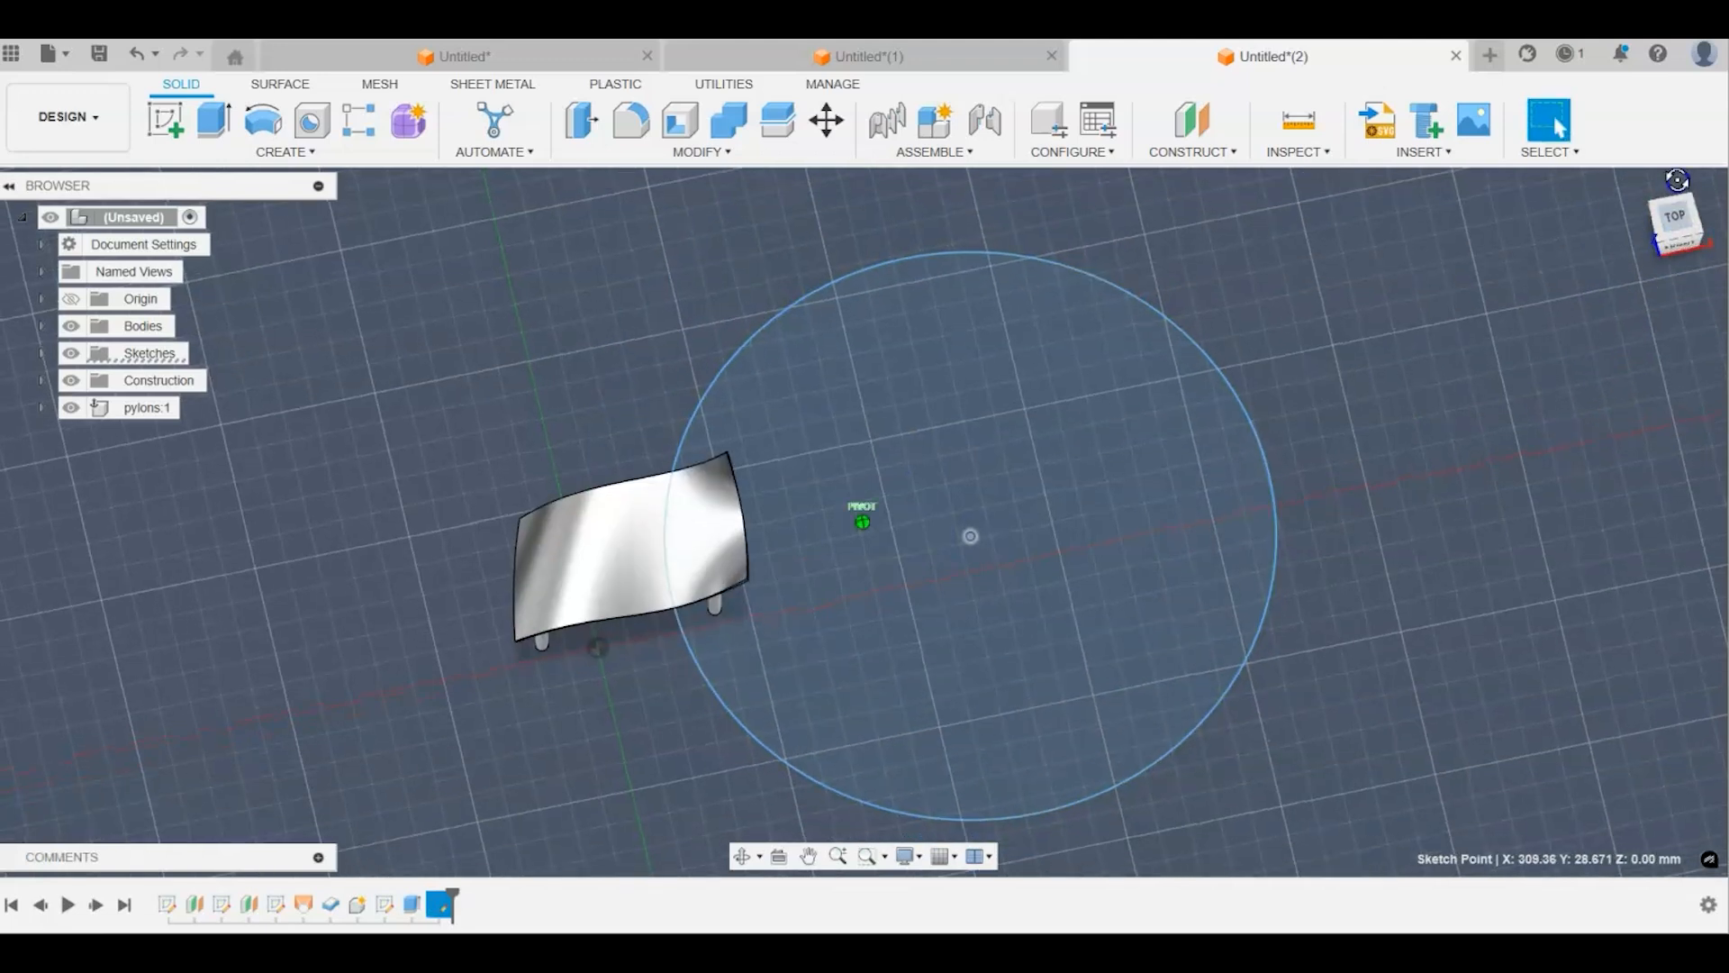
Step: Start a circular pattern of the curved canopy and pylon extrusion features, using the large circle as the axis
click(337, 159)
mouse_move(279, 617)
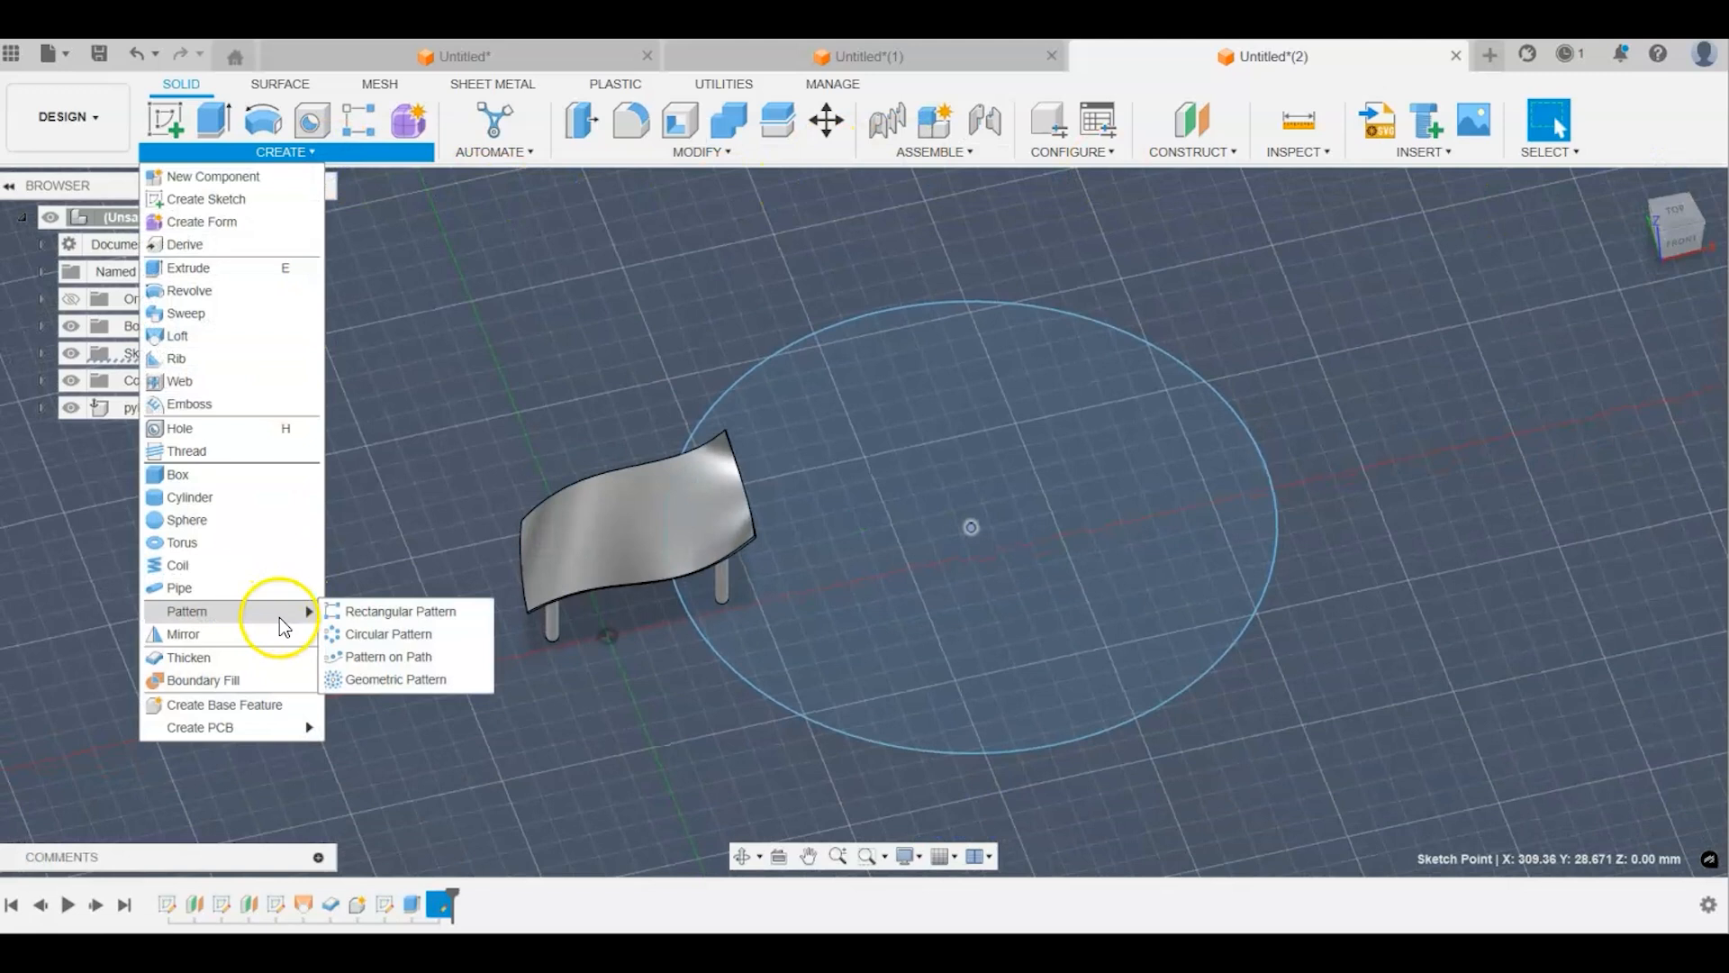
click(388, 635)
click(1617, 359)
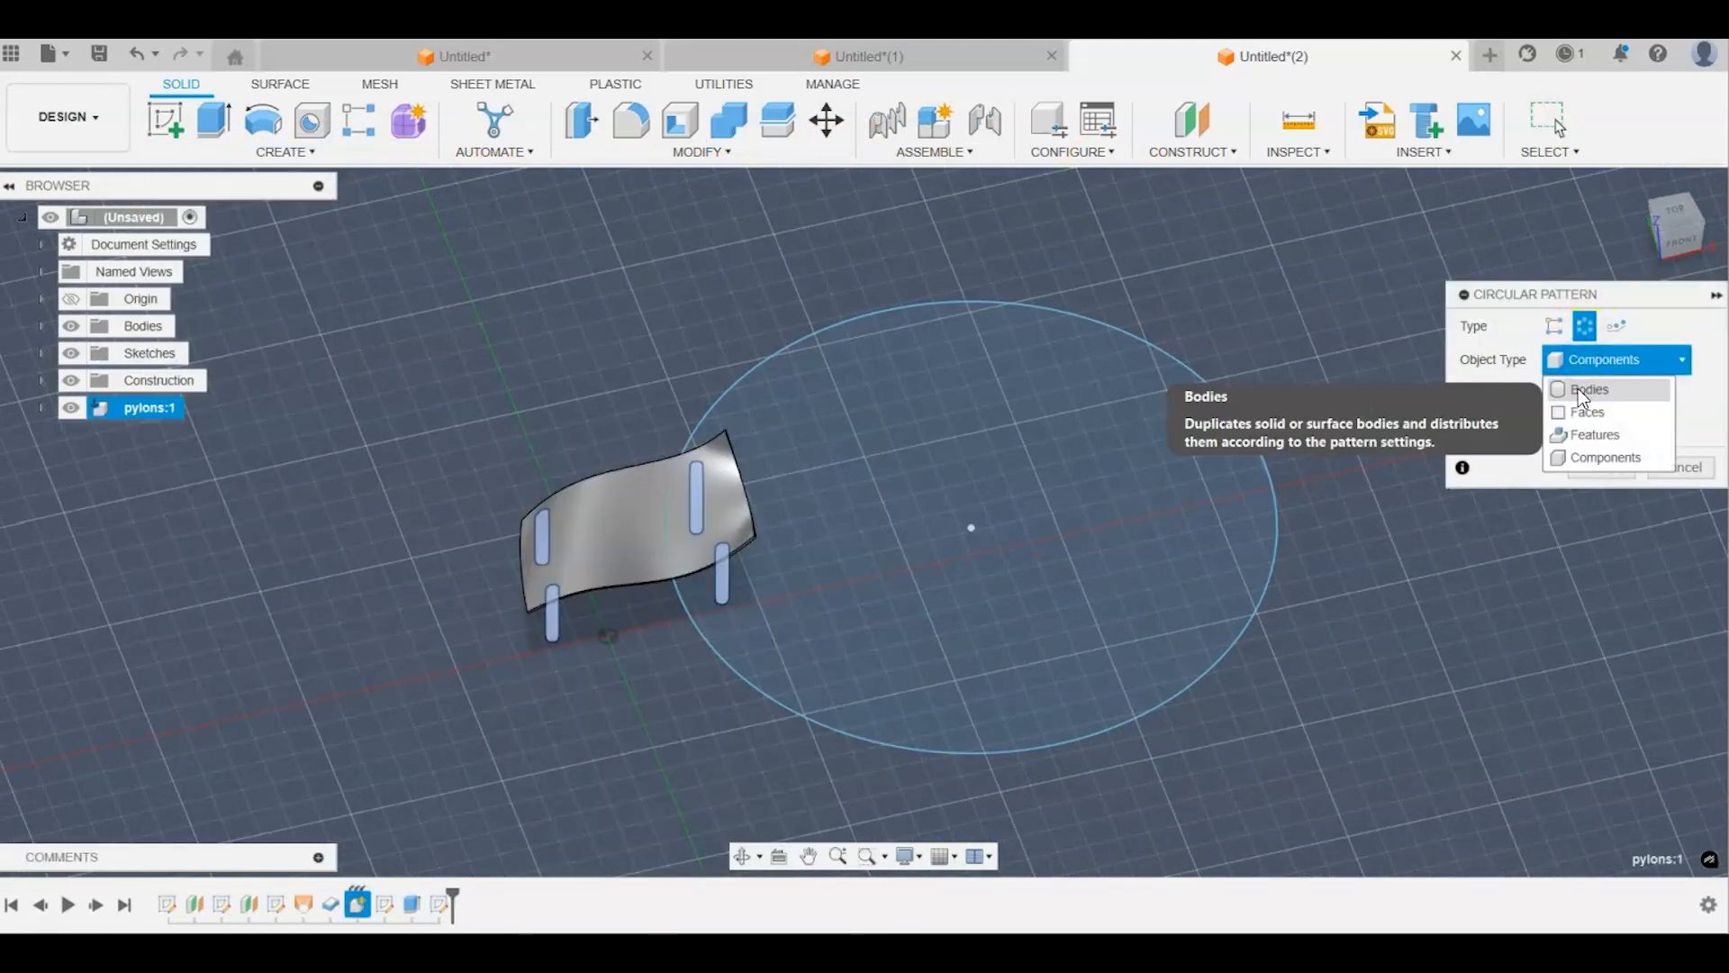
click(1594, 434)
click(707, 540)
click(722, 587)
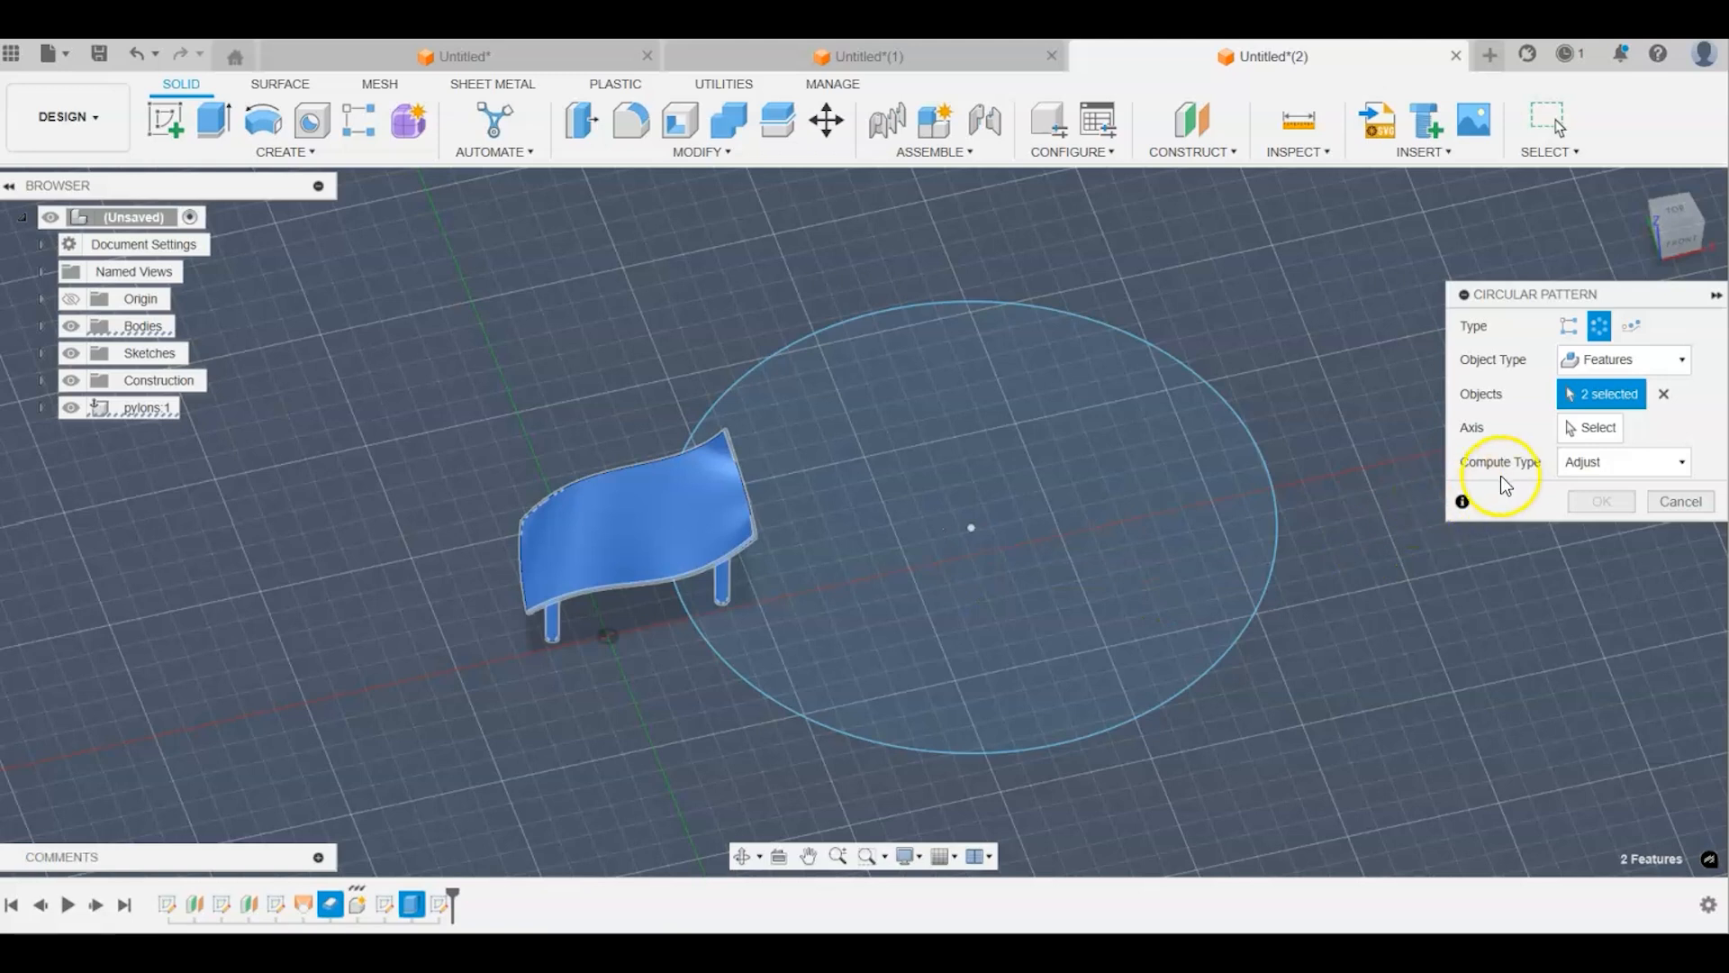
click(1575, 426)
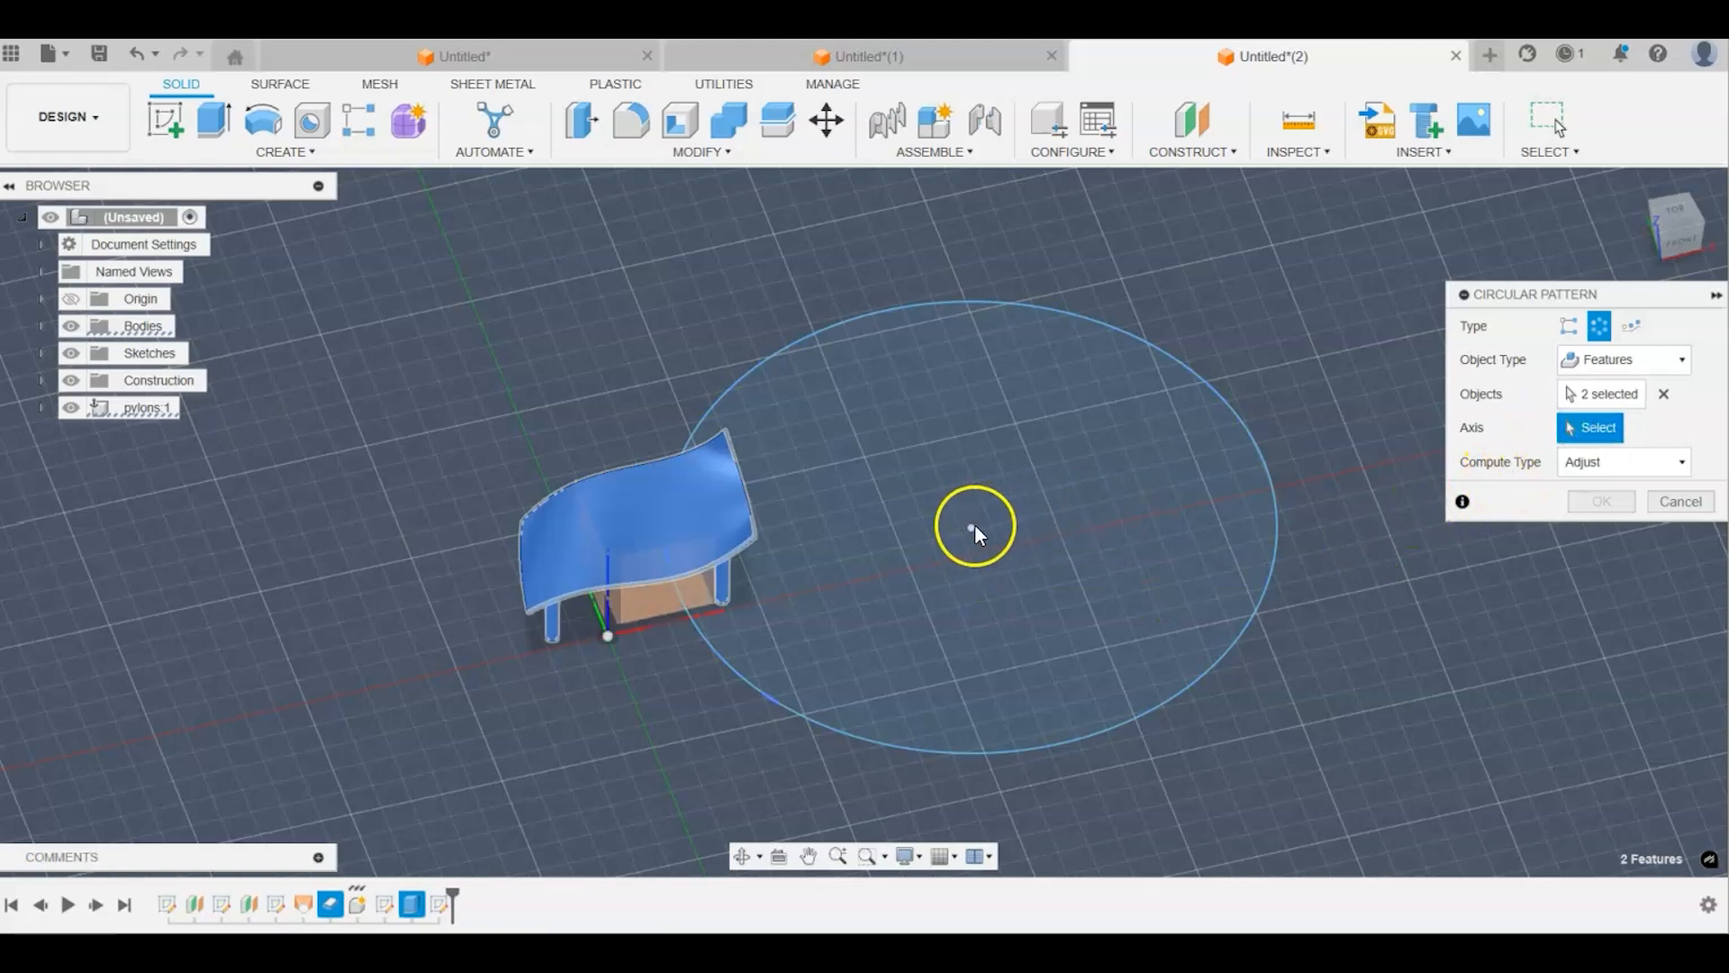
click(1228, 652)
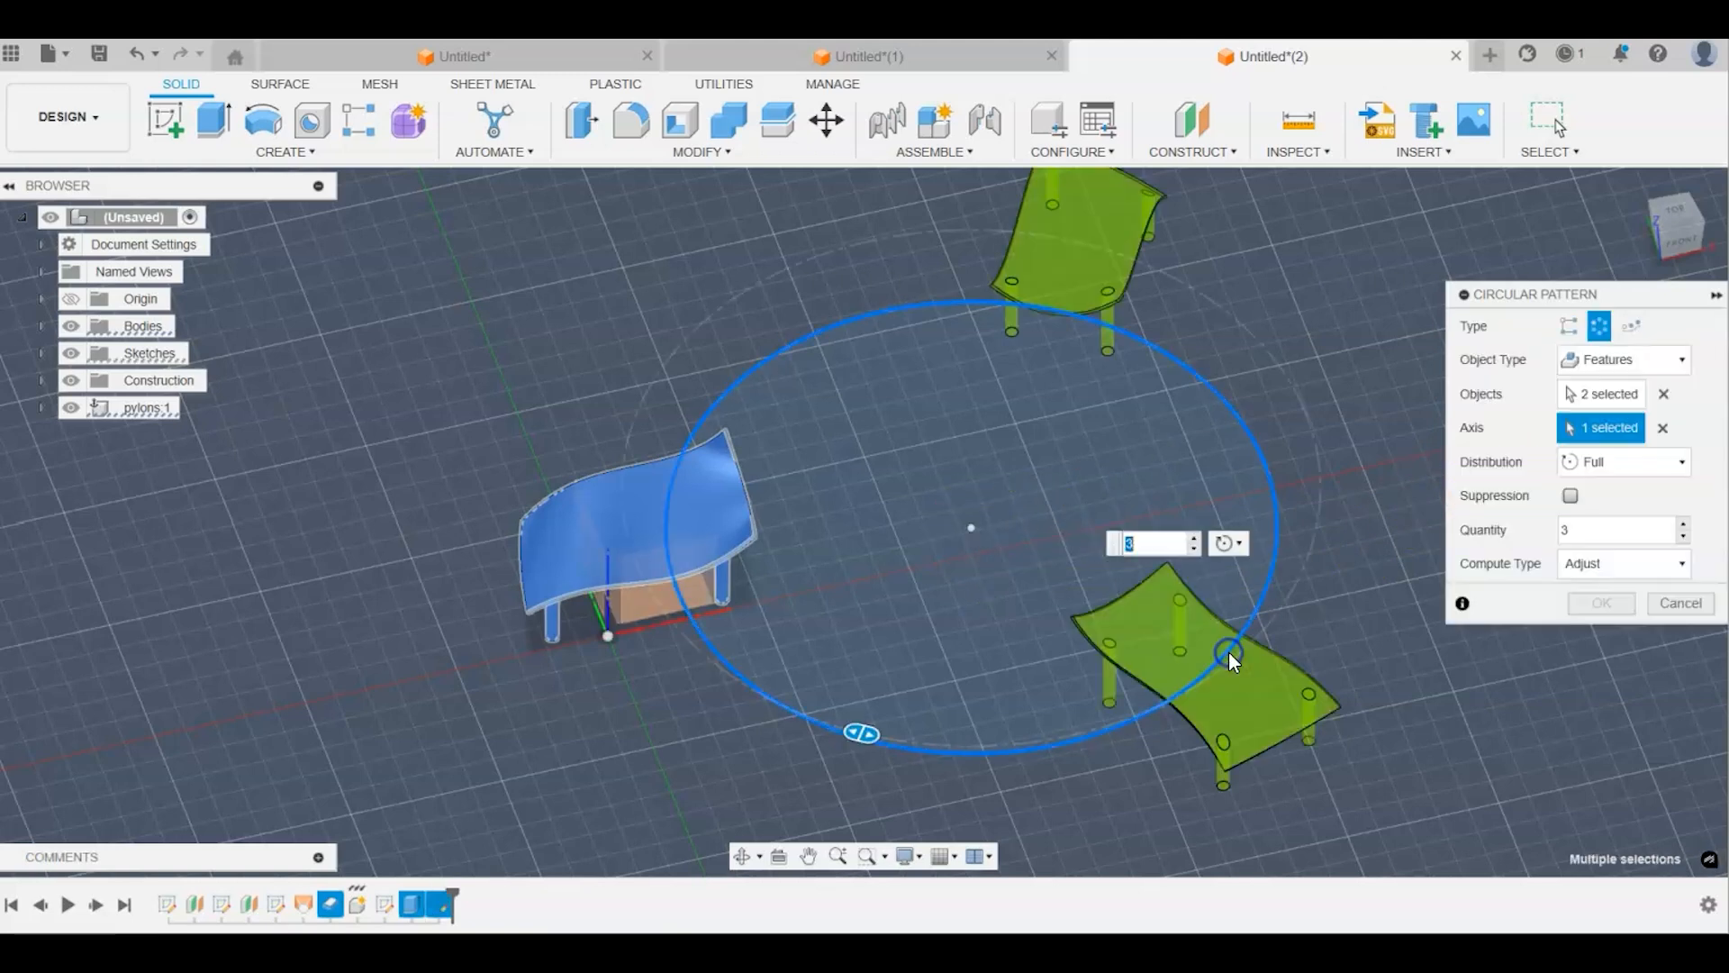
Step: Set the circular pattern's quantity to 12 and its compute type to Optimized, and create the full ring
click(1684, 524)
click(1685, 524)
click(1685, 525)
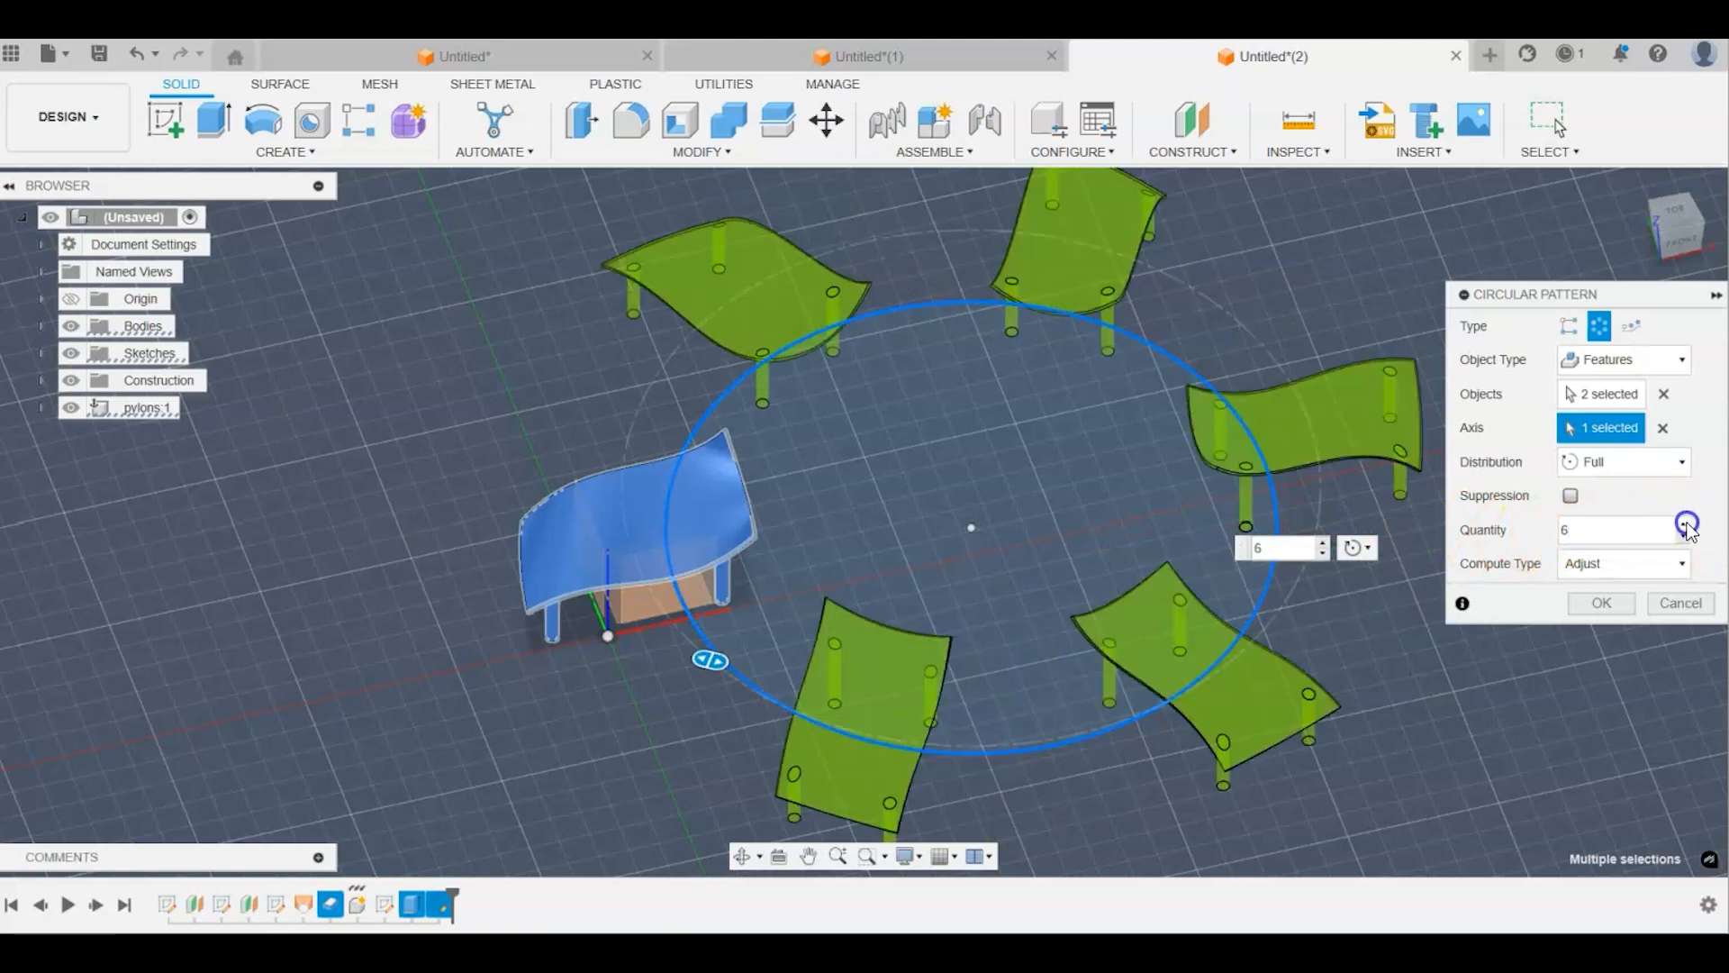
click(1685, 525)
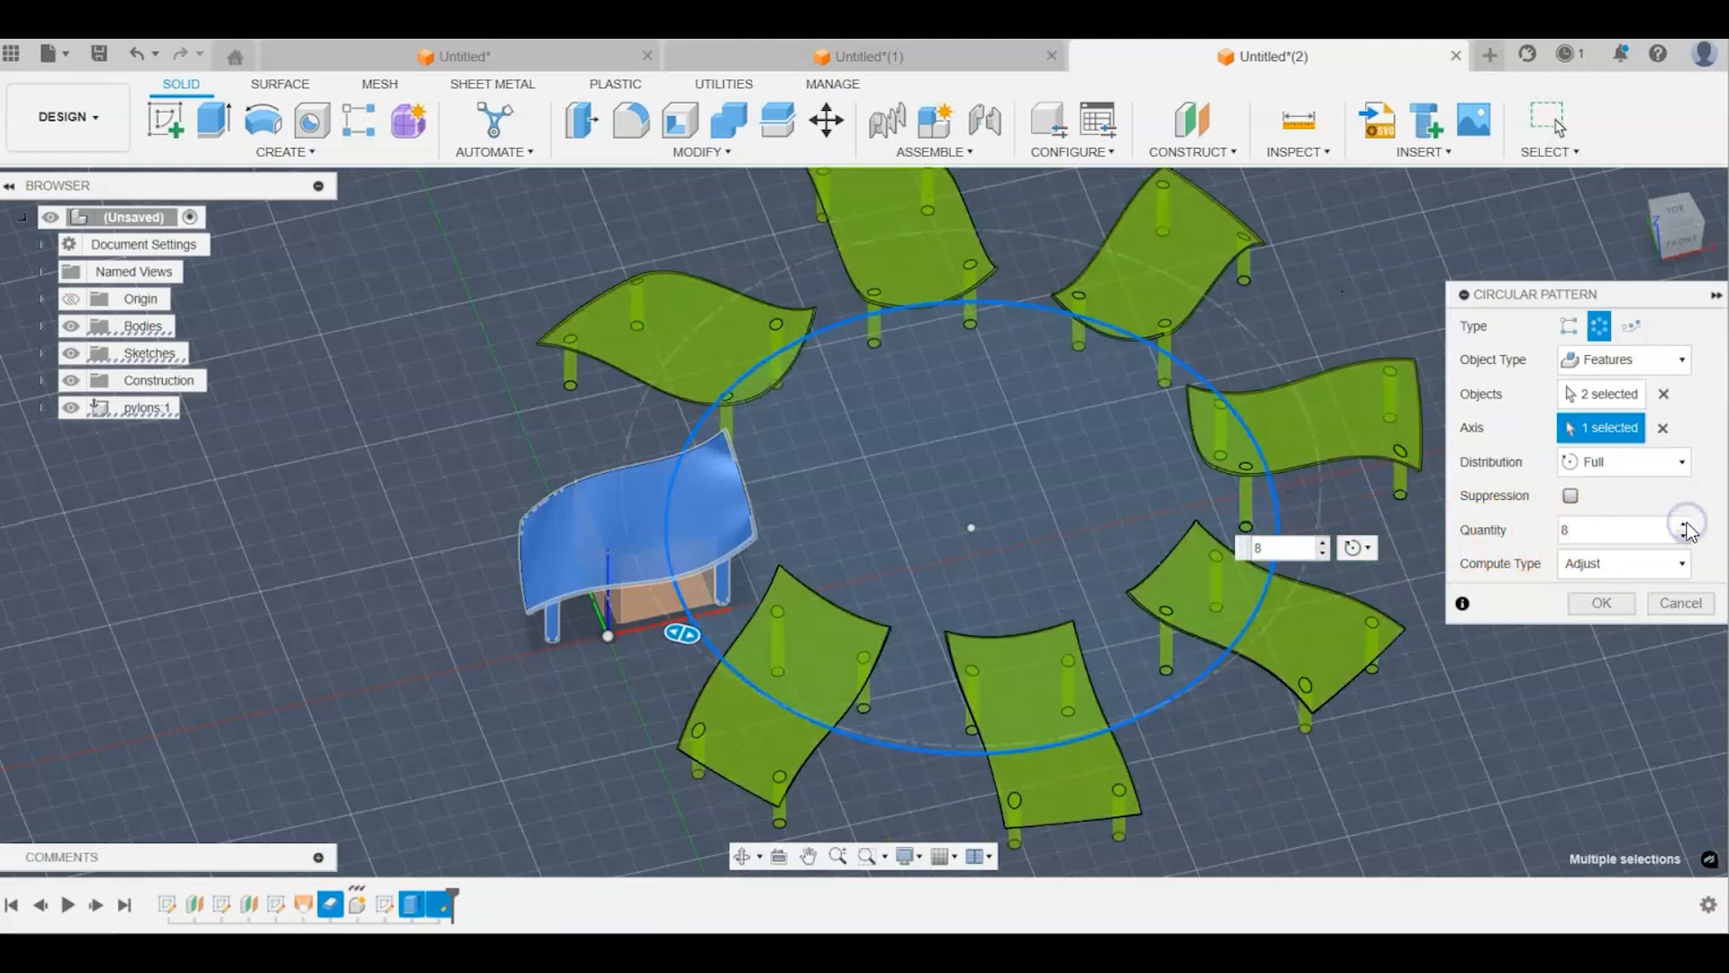
click(1685, 524)
click(1684, 524)
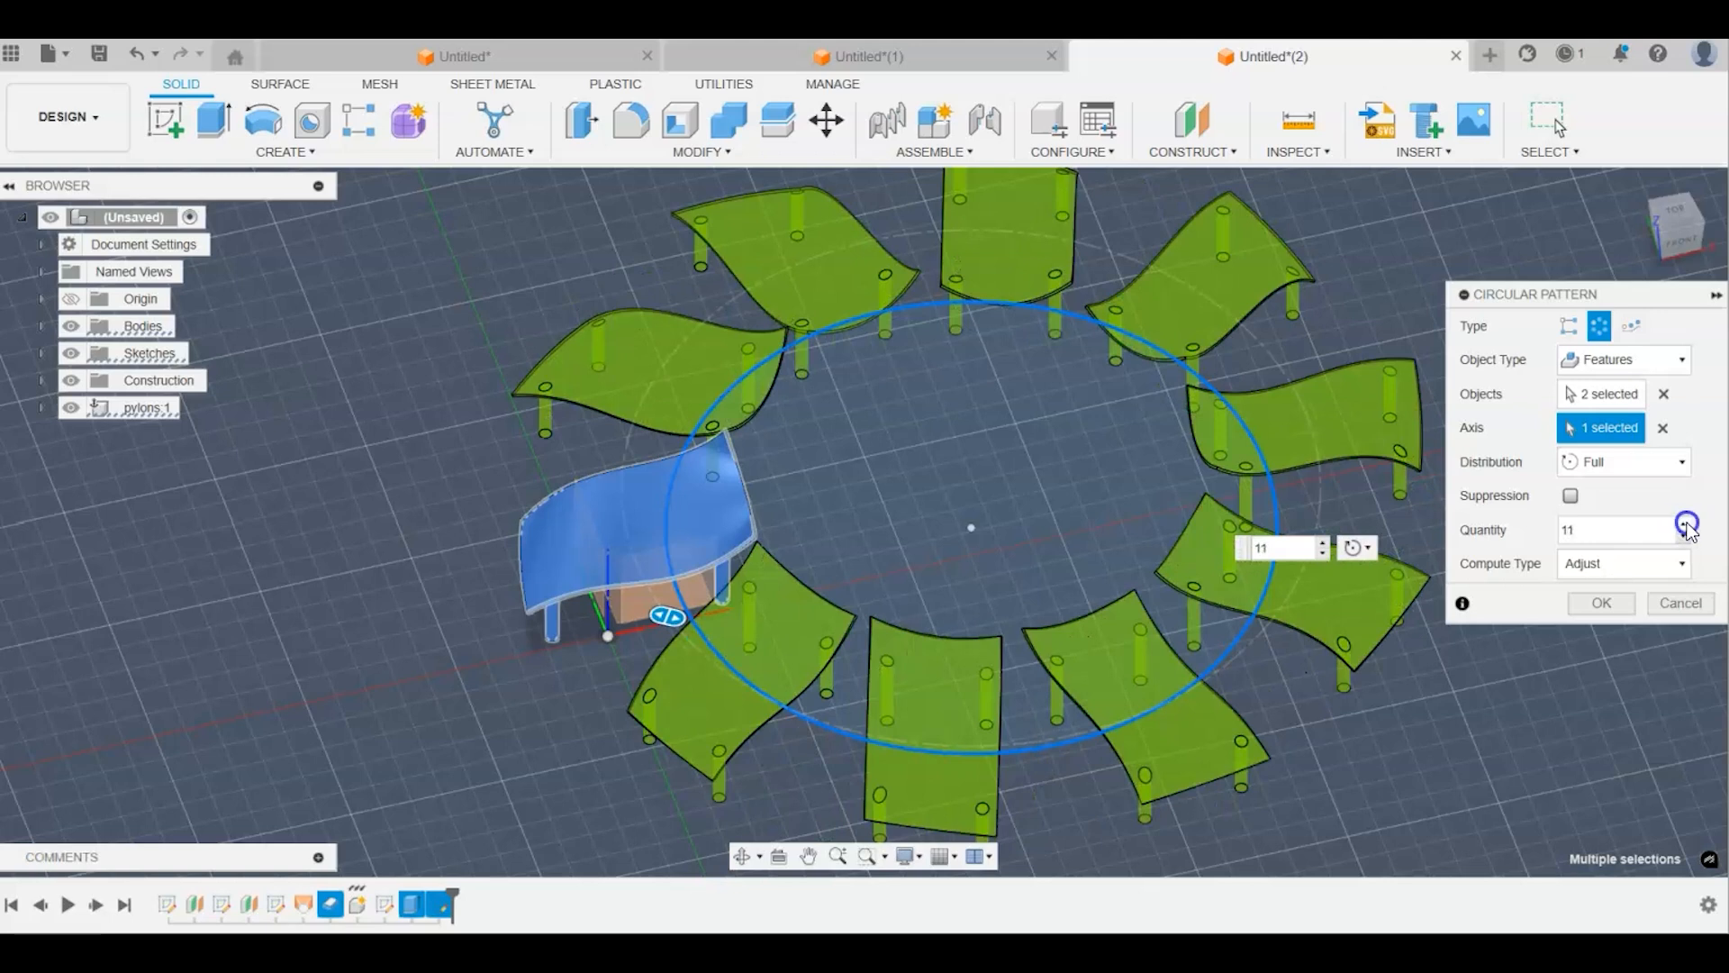
click(1684, 525)
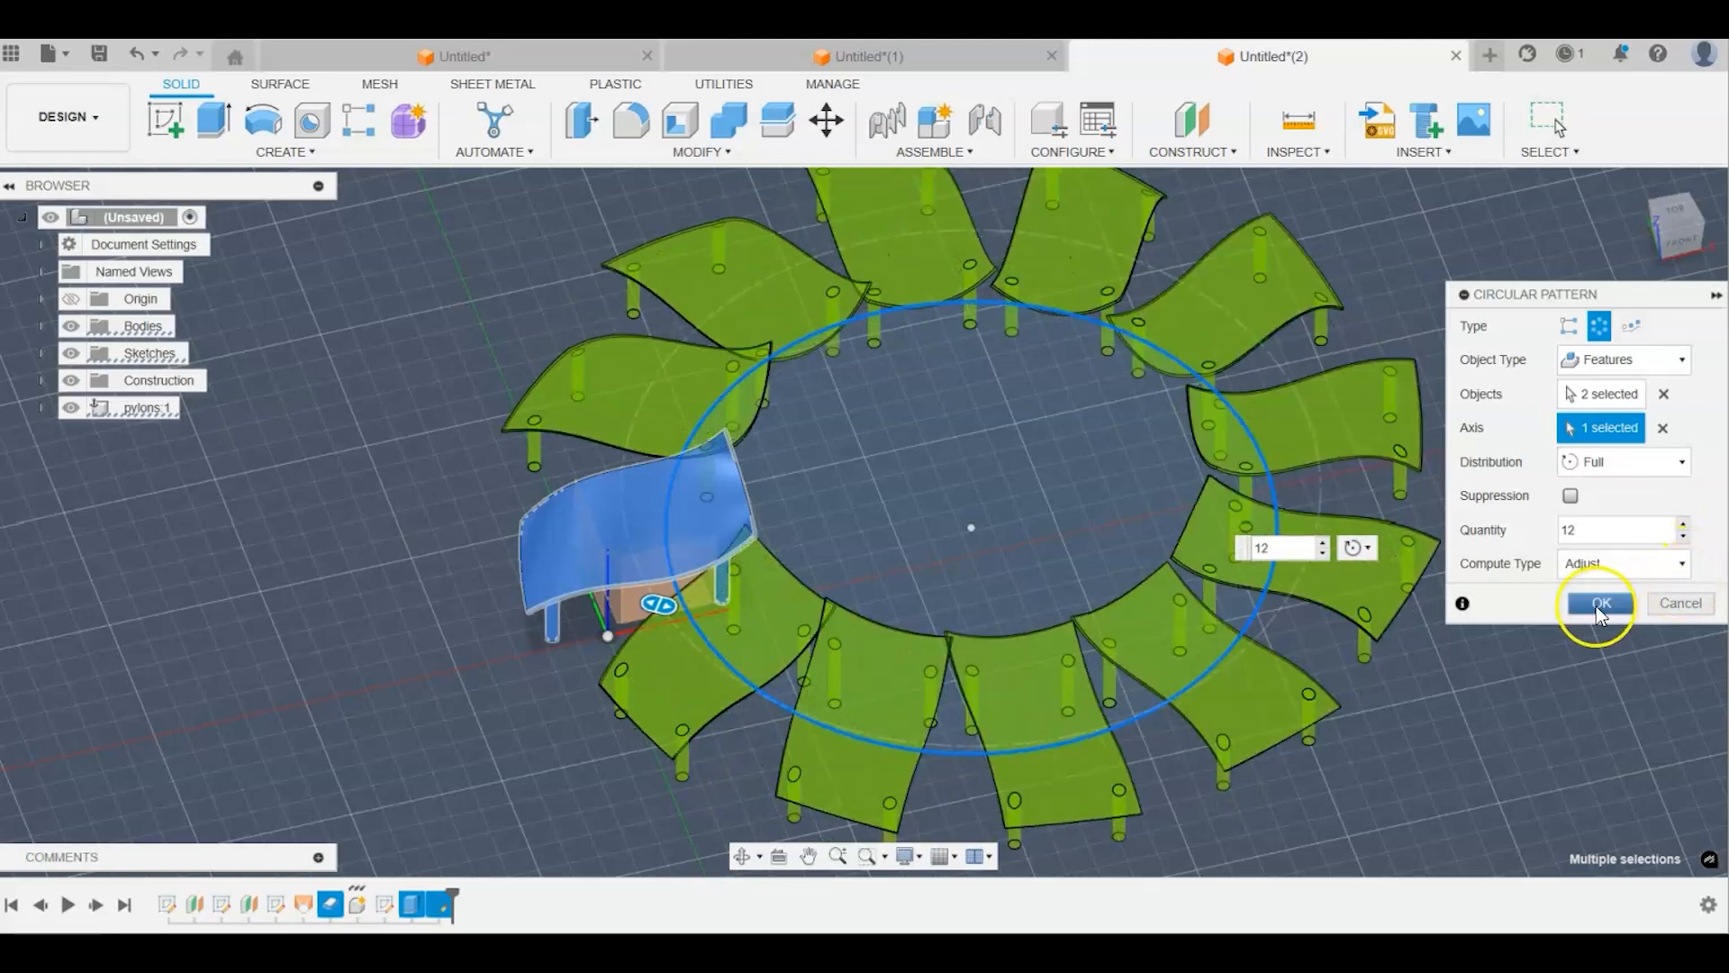
click(1681, 563)
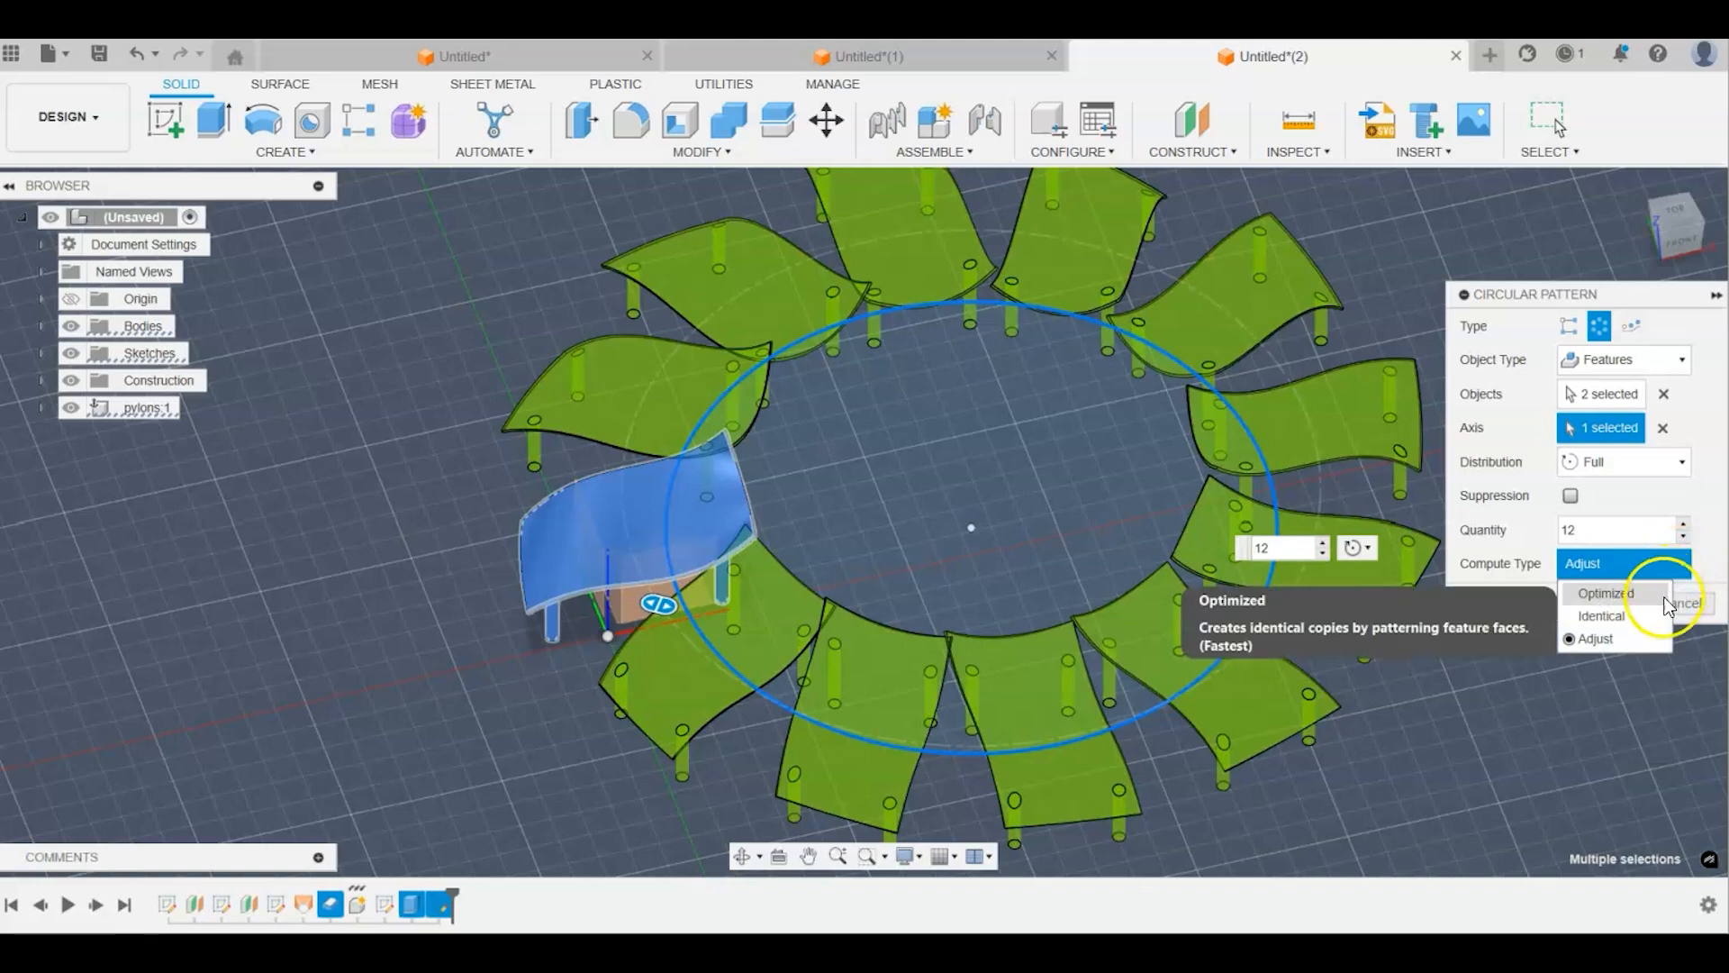
click(1664, 594)
click(1627, 600)
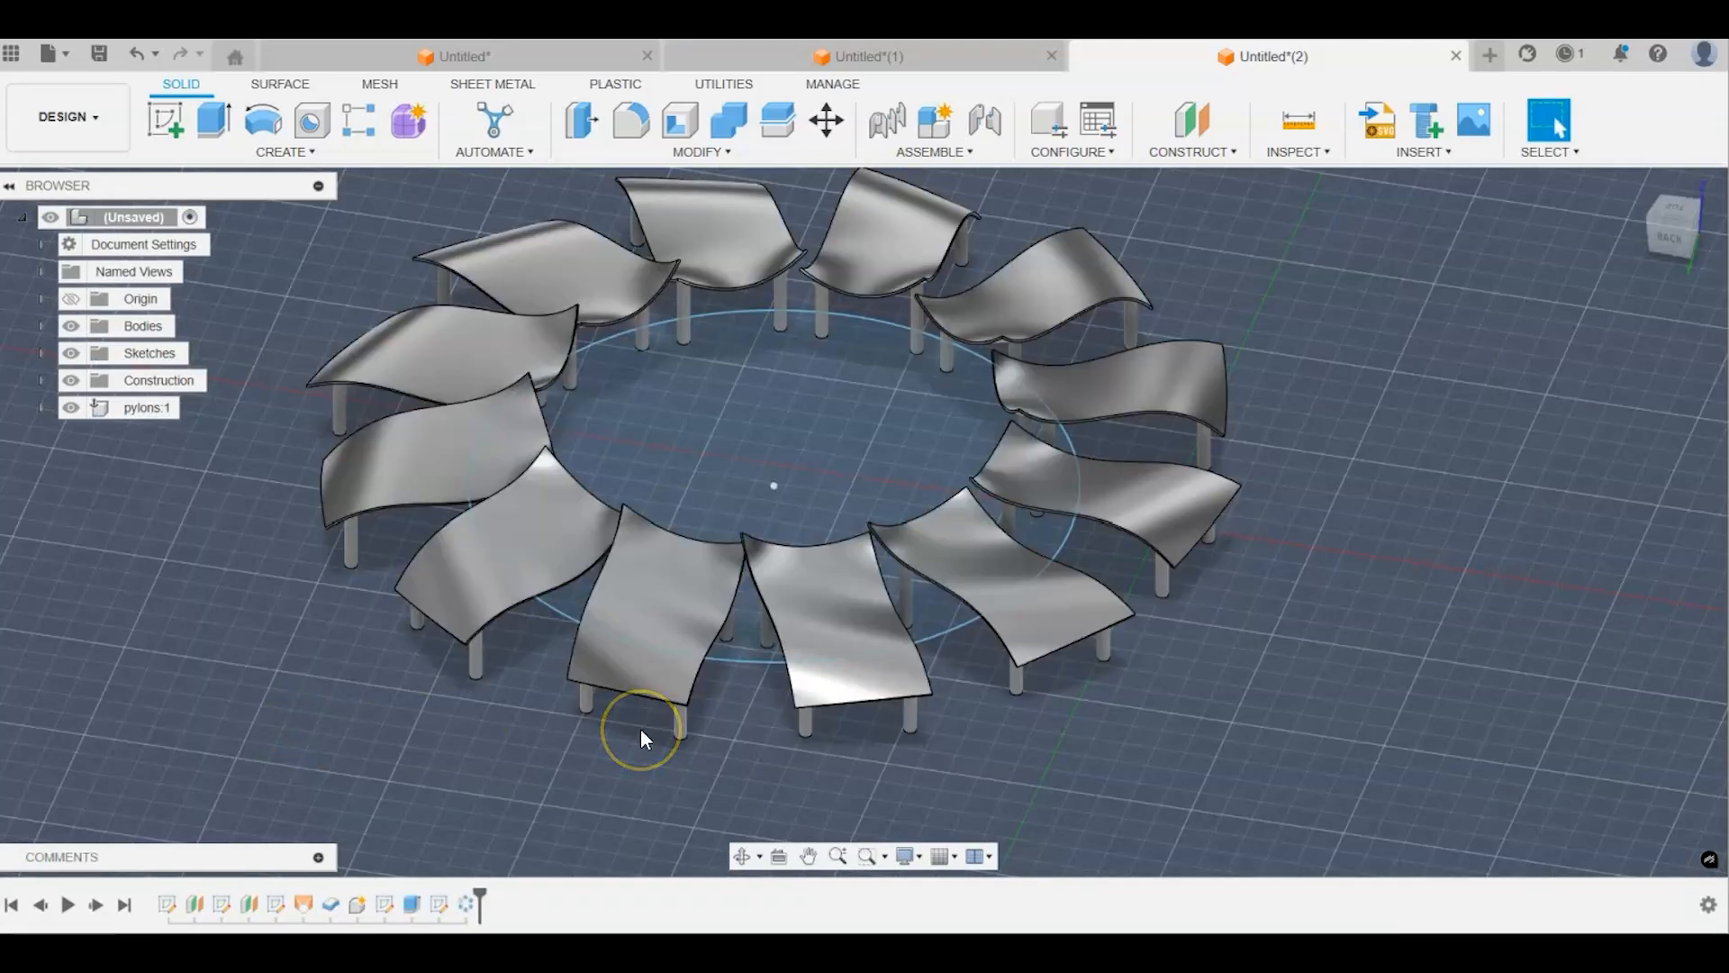
Step: Create a new design and start a sketch on the horizontal ground plane
click(1491, 55)
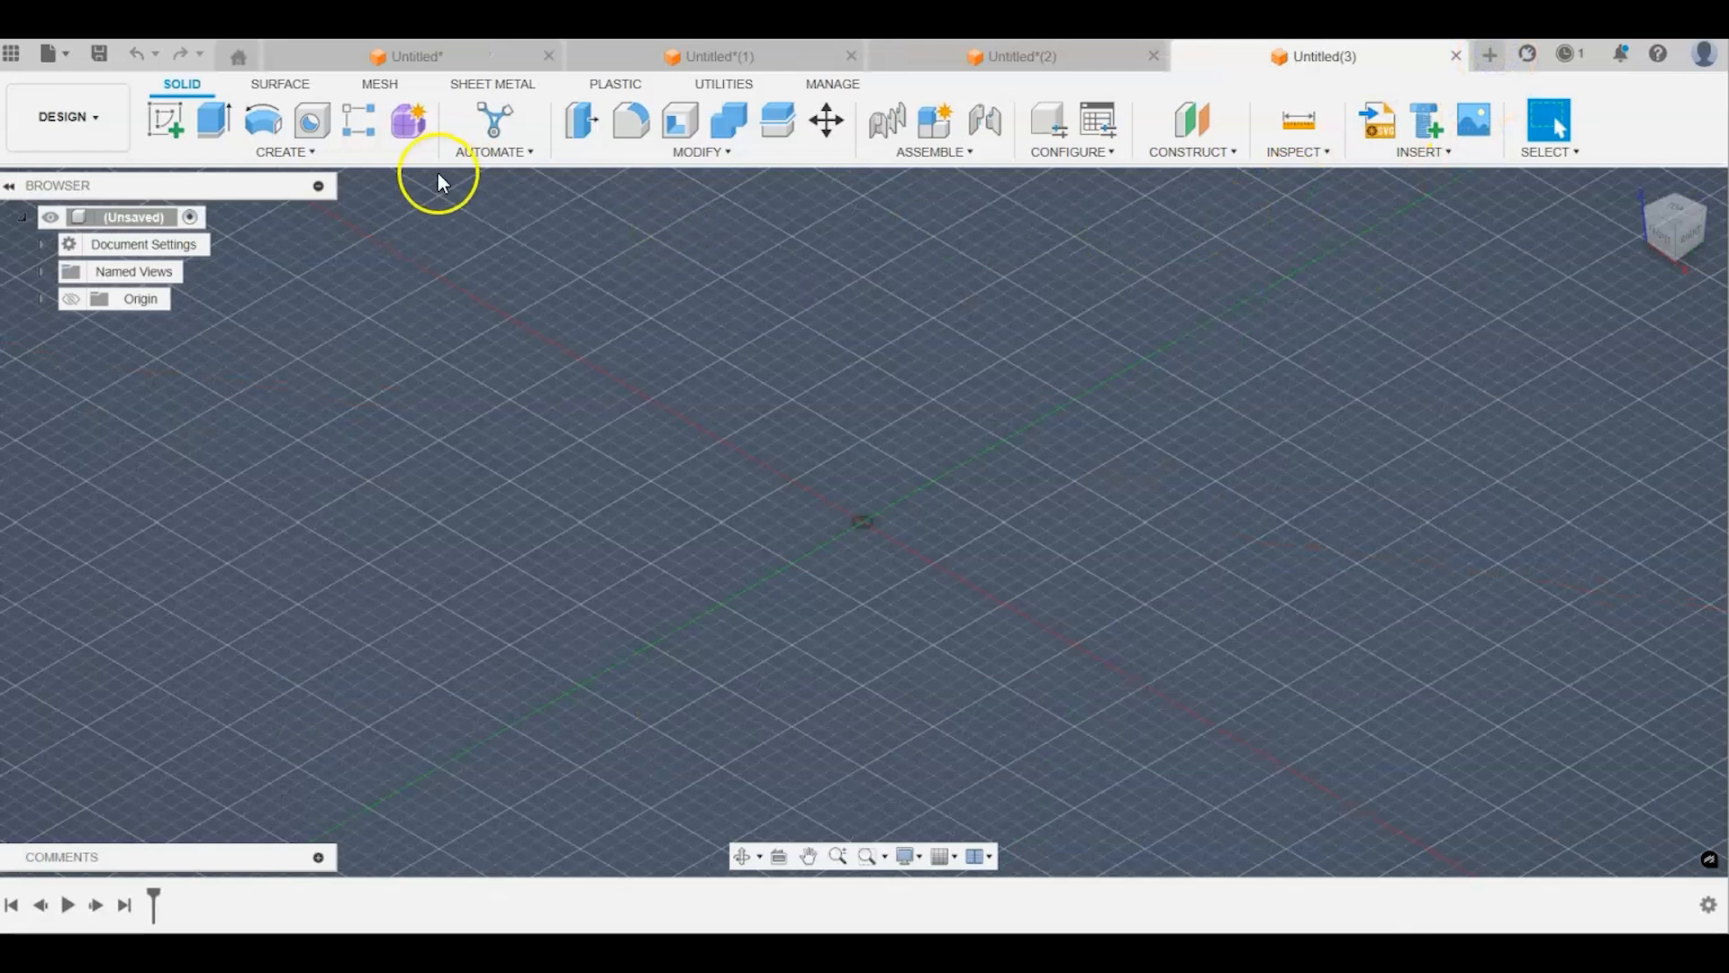
click(174, 122)
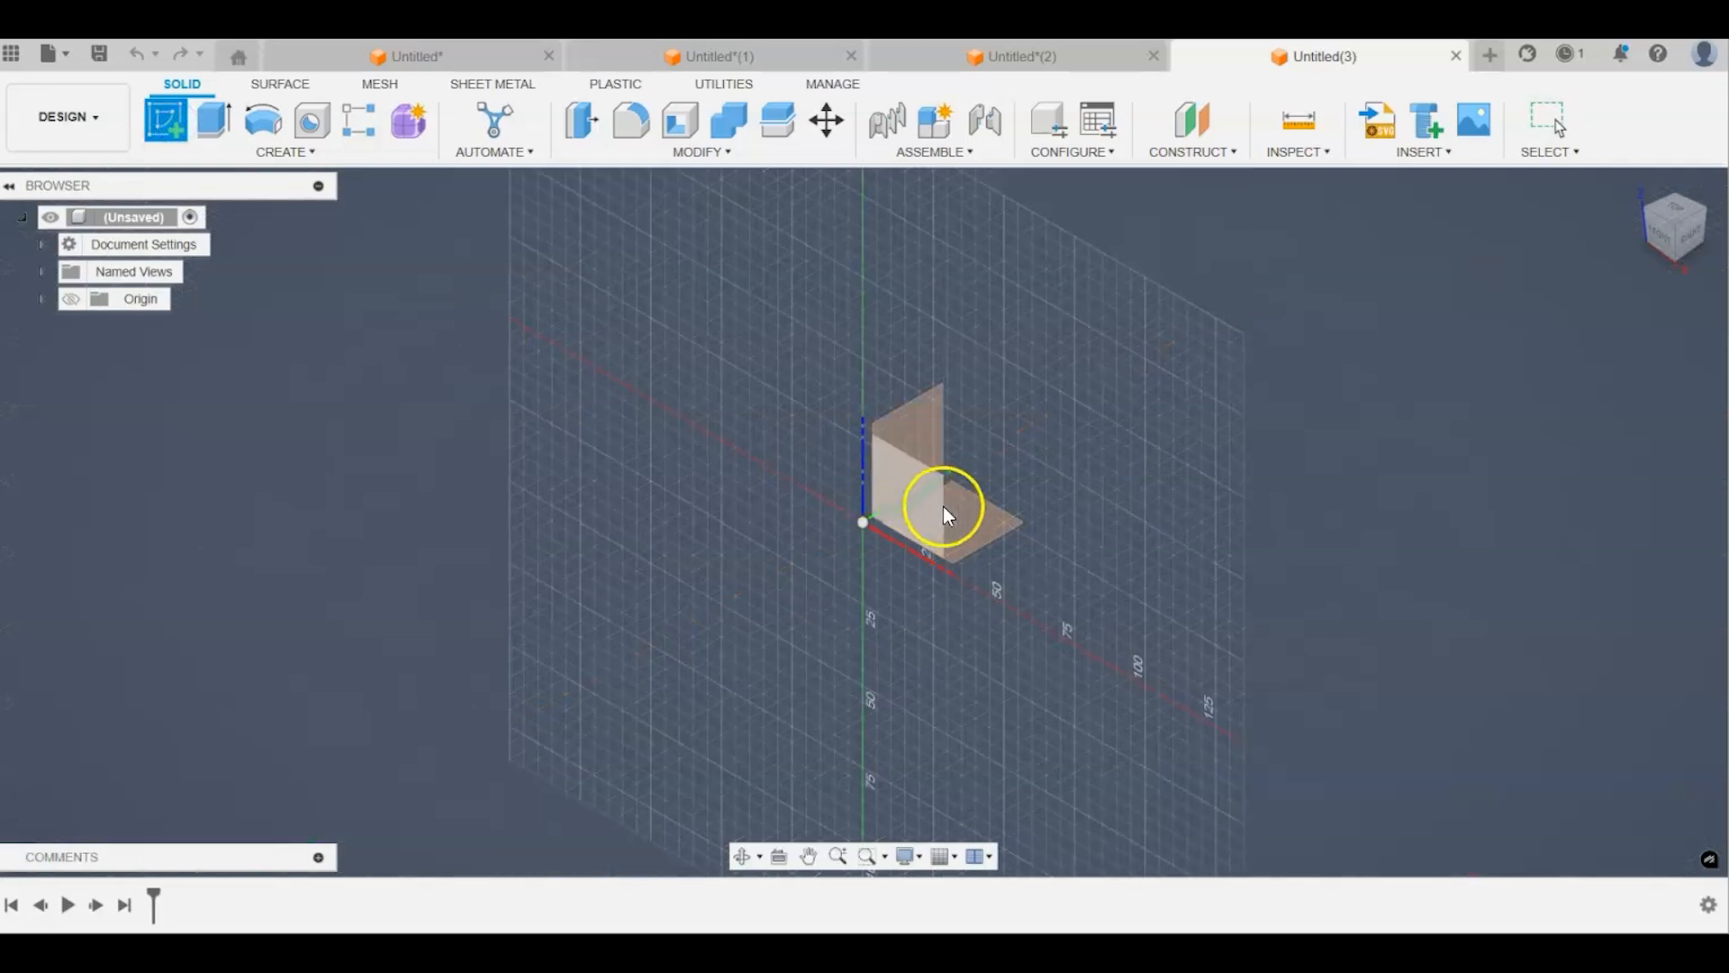
click(963, 524)
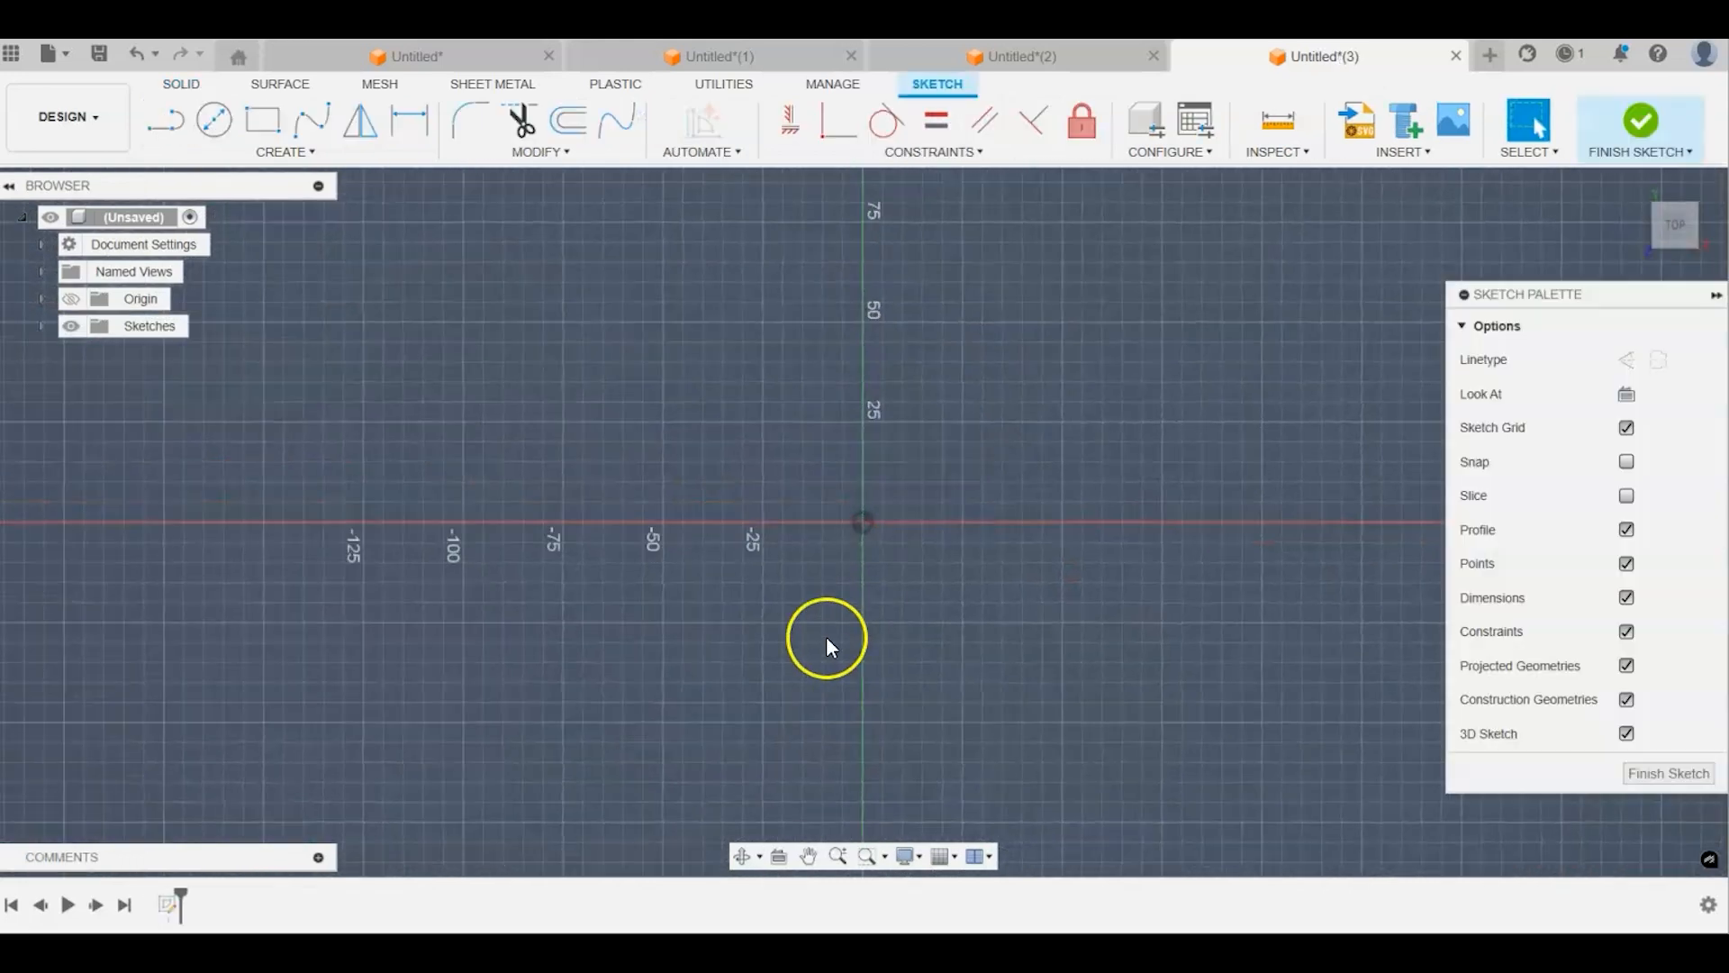
Step: Sketch two separate slanted lines crossing the Y axis, a falling one just below the origin and a rising one just above it
click(165, 119)
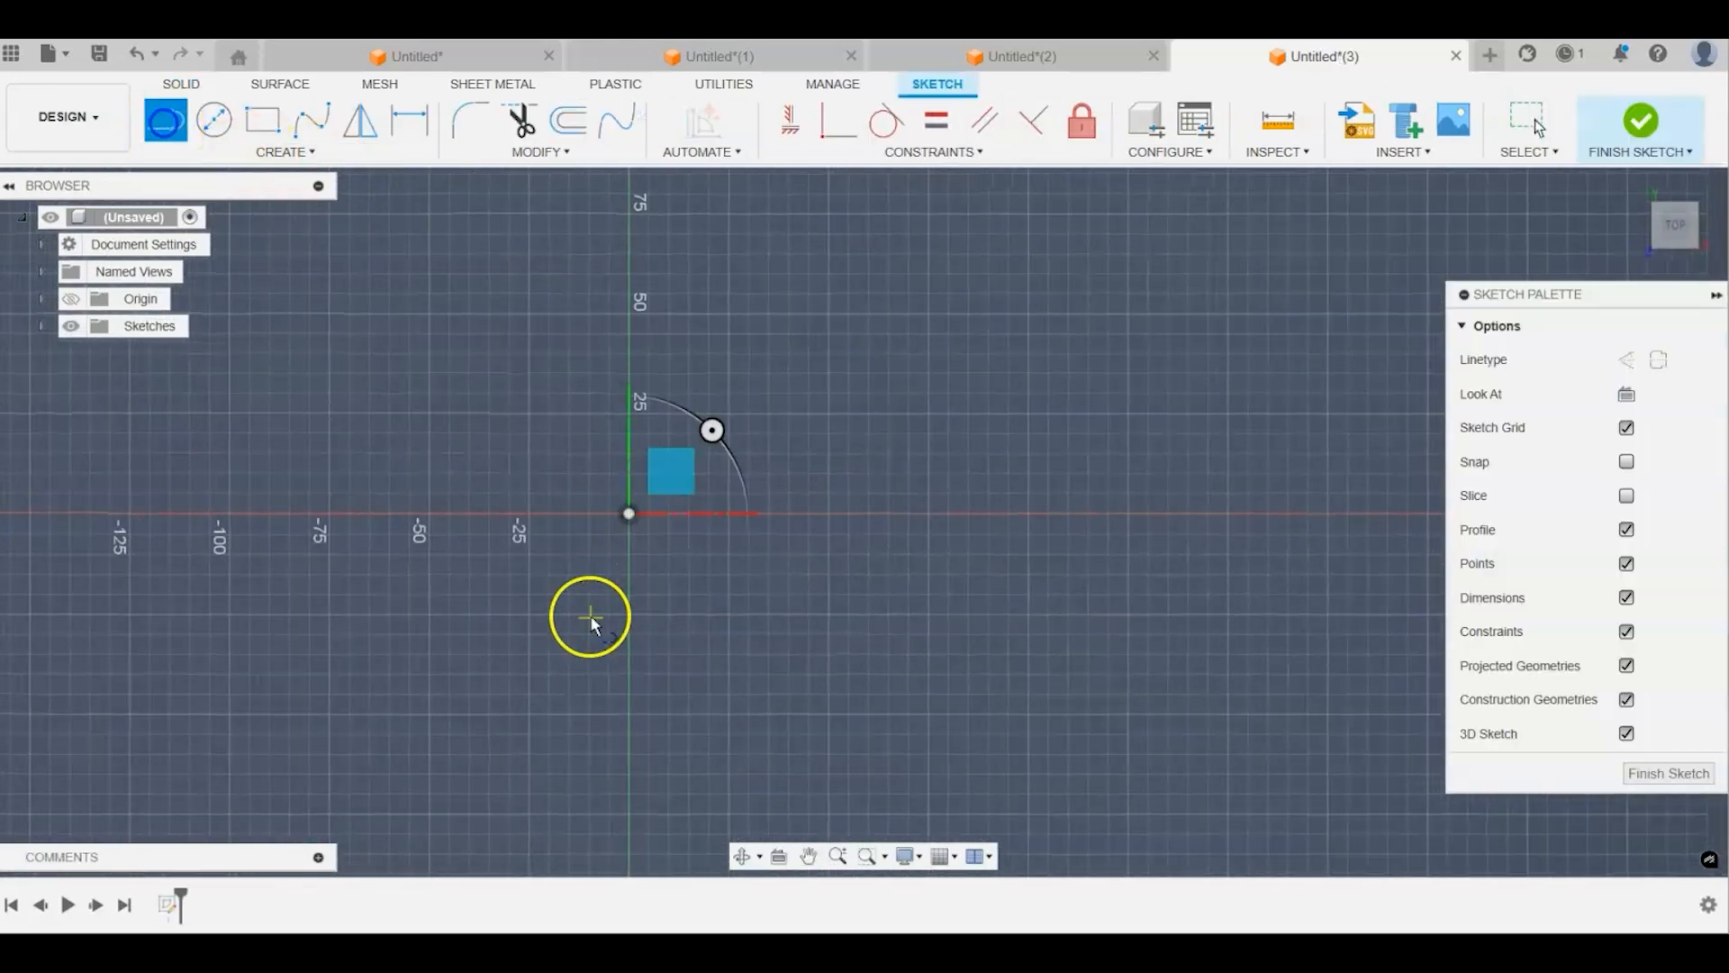
click(492, 600)
click(744, 655)
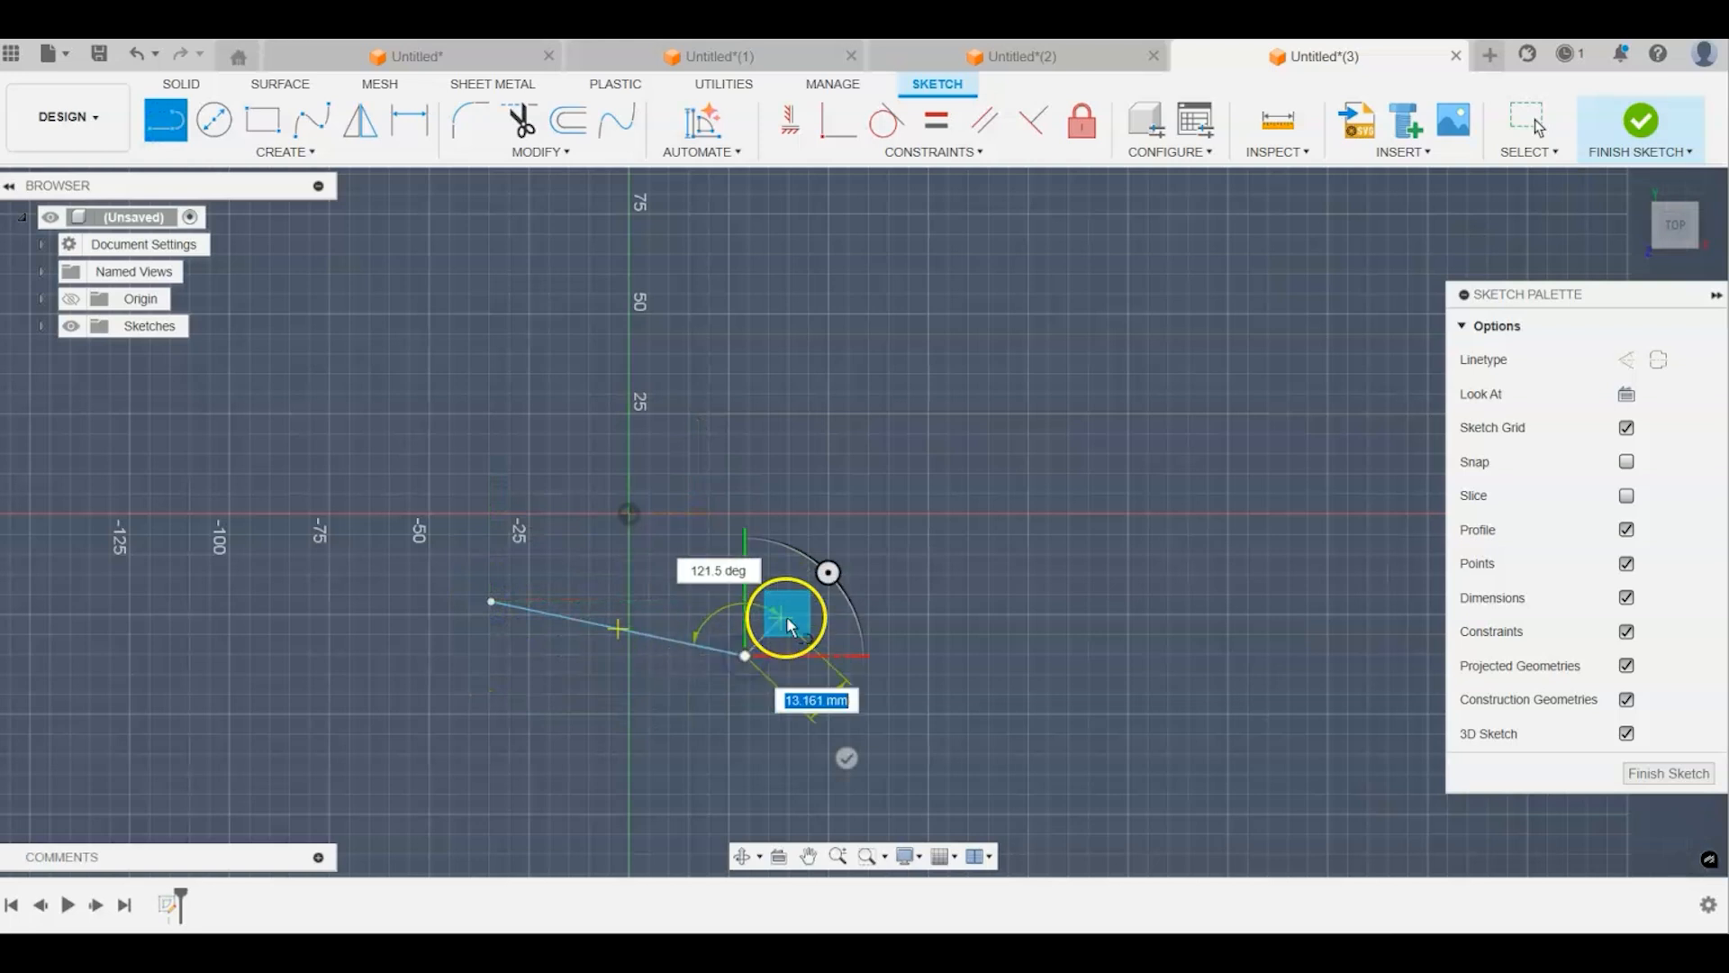
key(Escape)
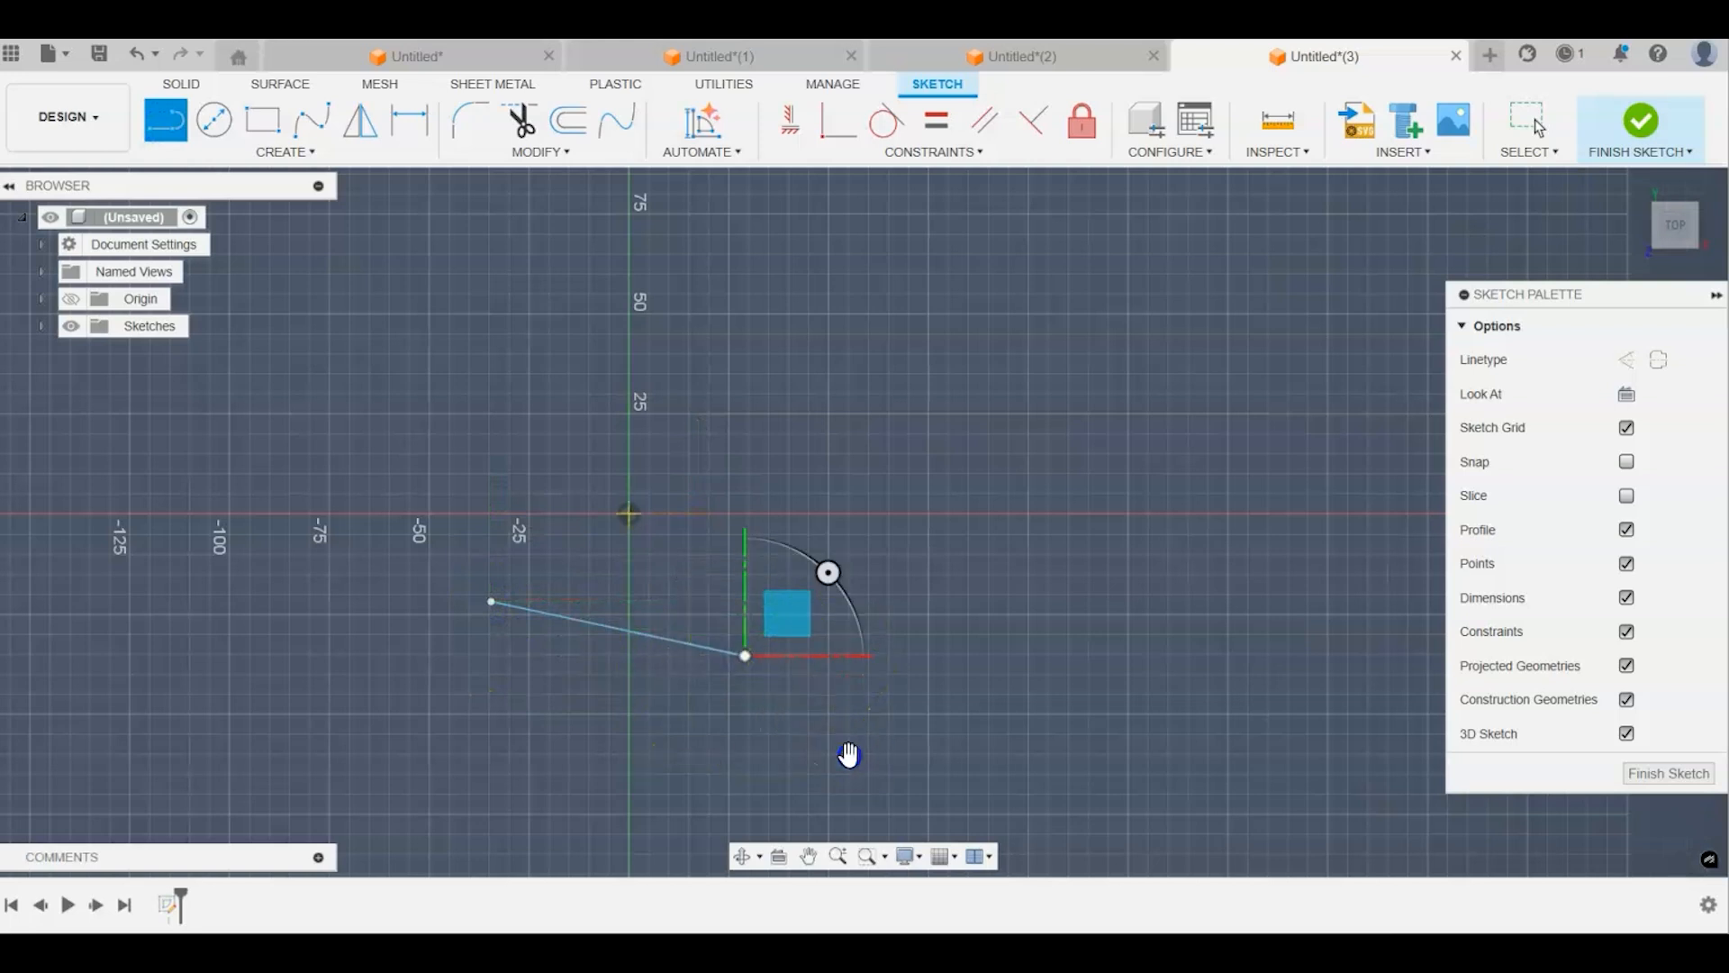
click(474, 447)
click(685, 395)
click(785, 493)
Step: Sketch a third separate, slightly falling line above the first two, at about Y 65 to 70 mm
middle_drag(504, 333, 591, 584)
click(530, 485)
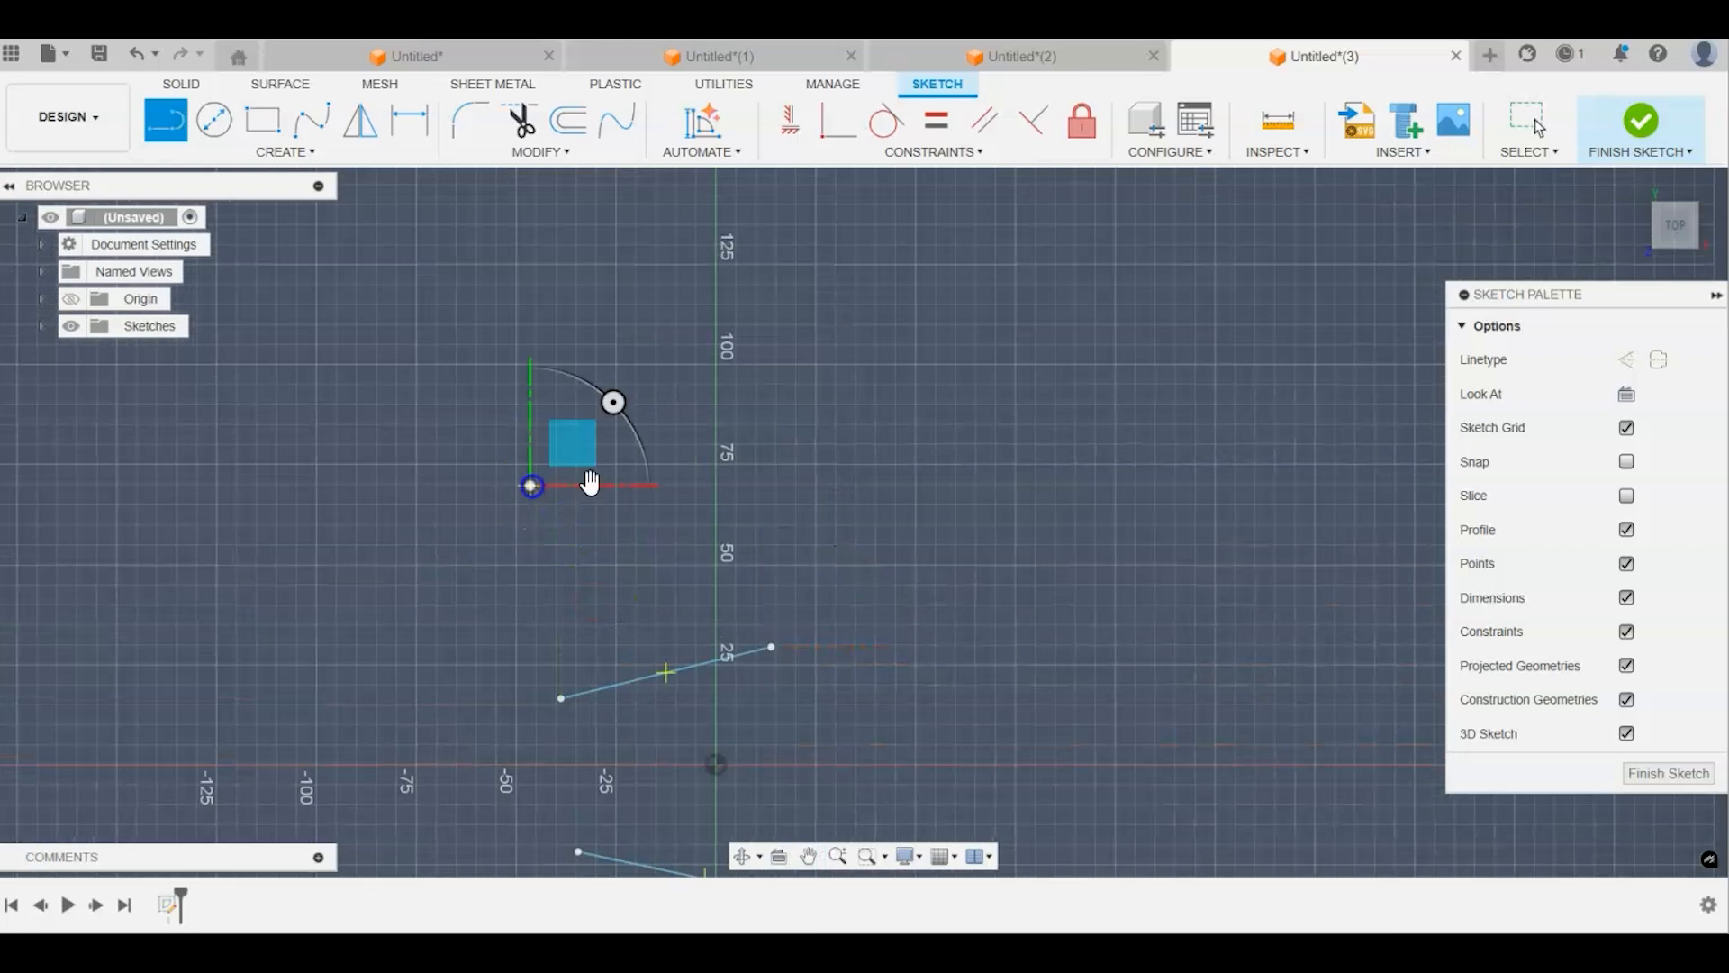
click(732, 511)
click(836, 607)
Step: Sketch a steeper rising line above the third, from about Y 93 to 121 mm, and undo the extra segment drawn from its upper end
click(452, 392)
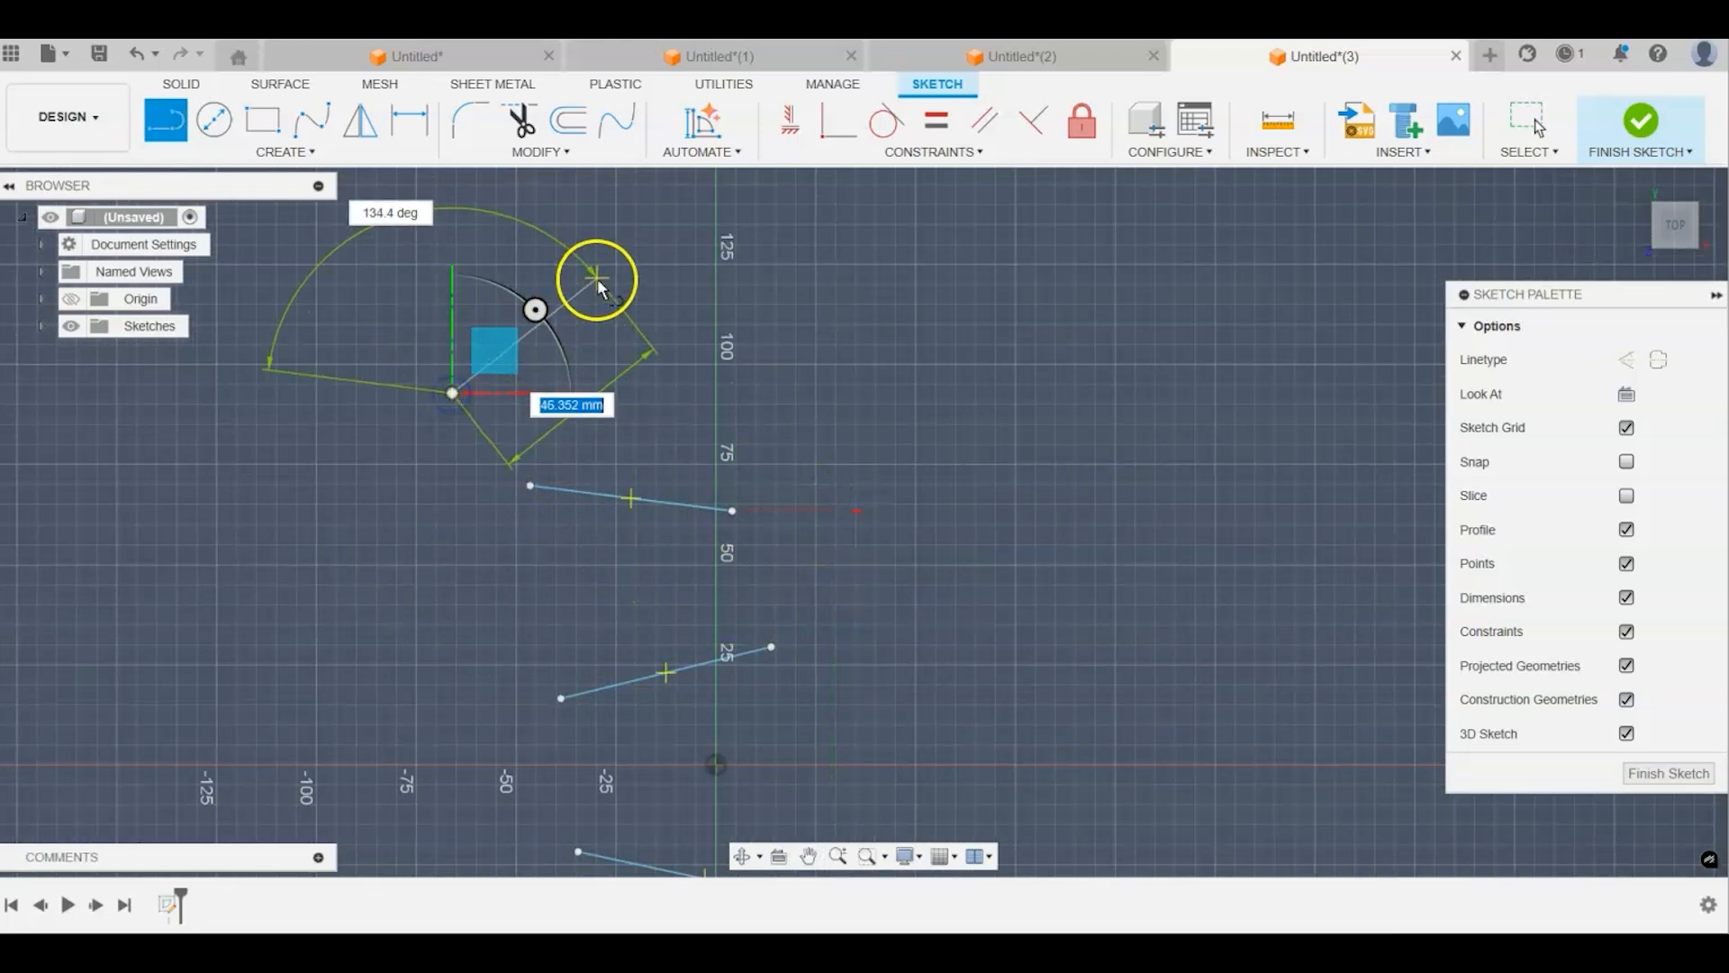
click(597, 278)
click(689, 372)
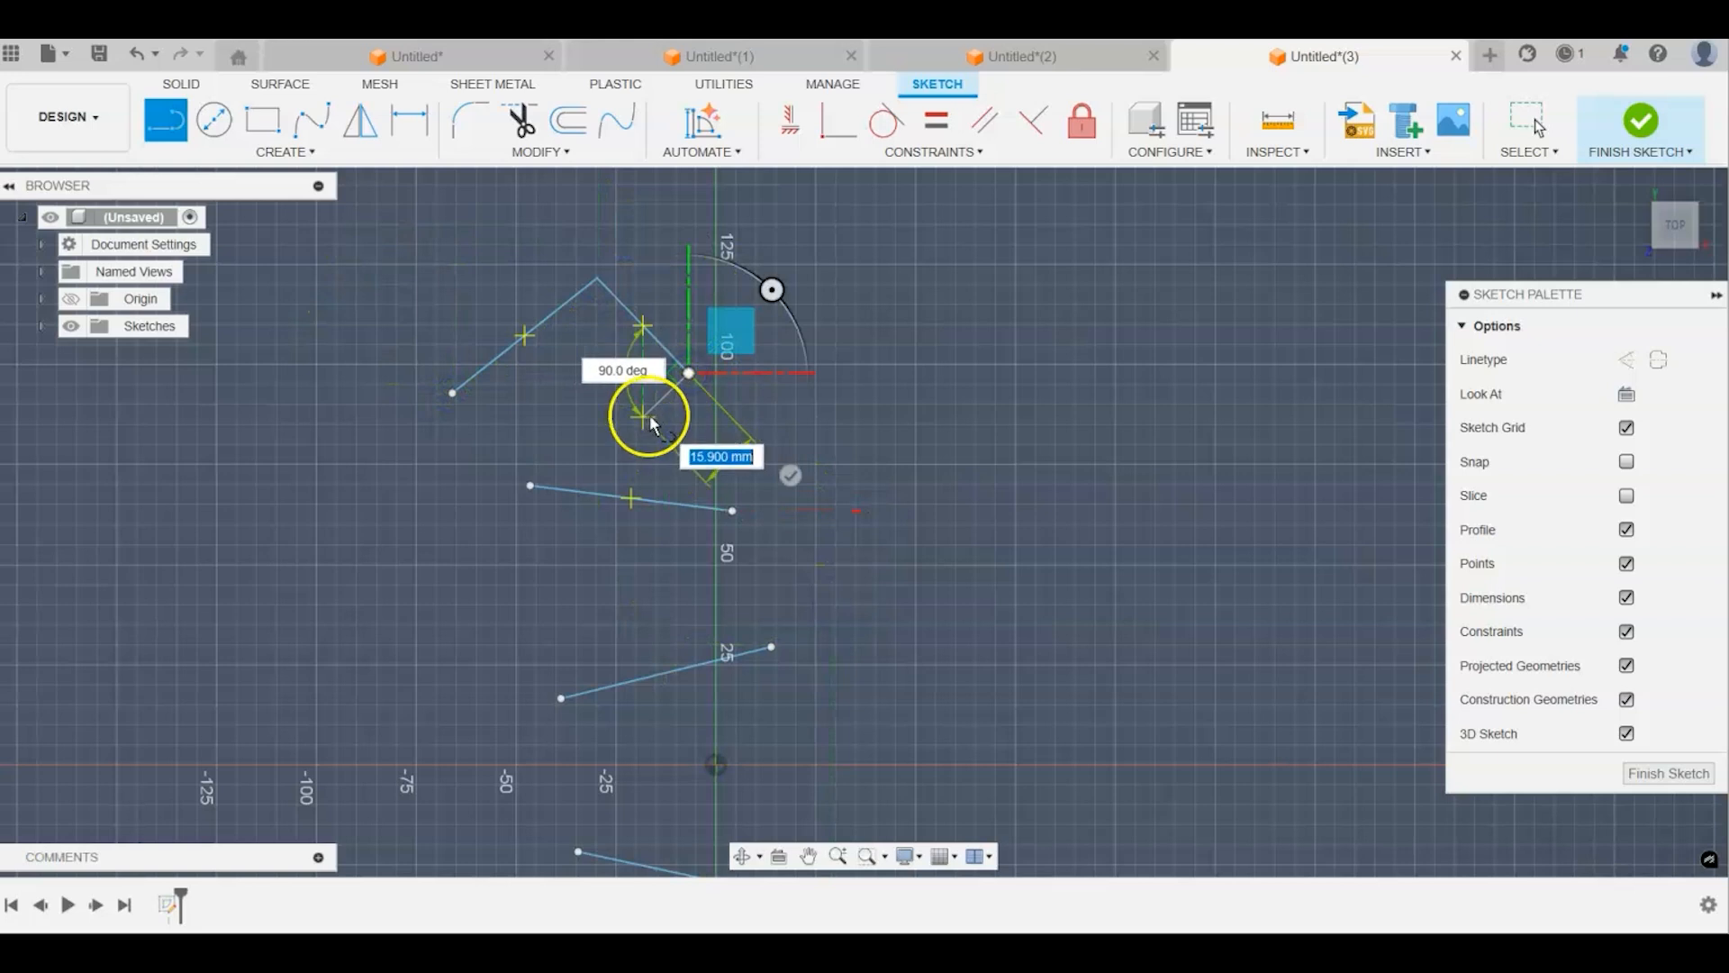
key(Escape)
key(ctrl+z)
Step: Sketch a gently falling line above the steep one, from about Y 168 to 156 mm
mouse_move(729, 386)
middle_down()
mouse_move(760, 567)
mouse_move(748, 614)
middle_up()
click(165, 120)
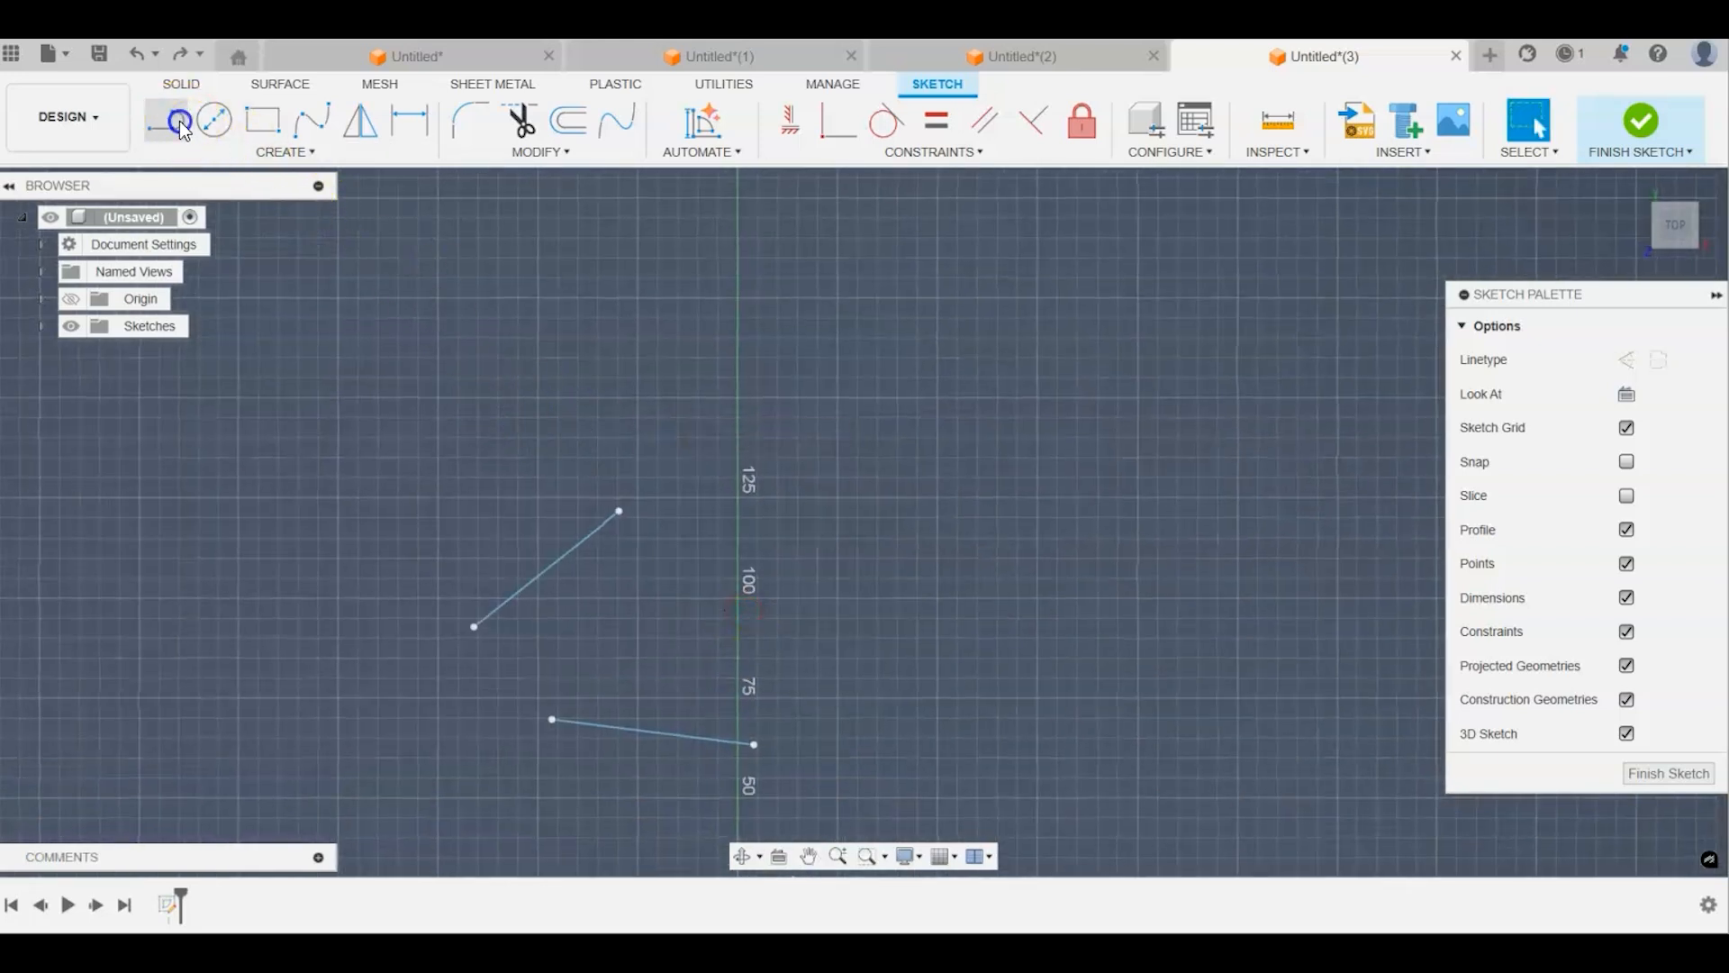
click(444, 329)
click(684, 377)
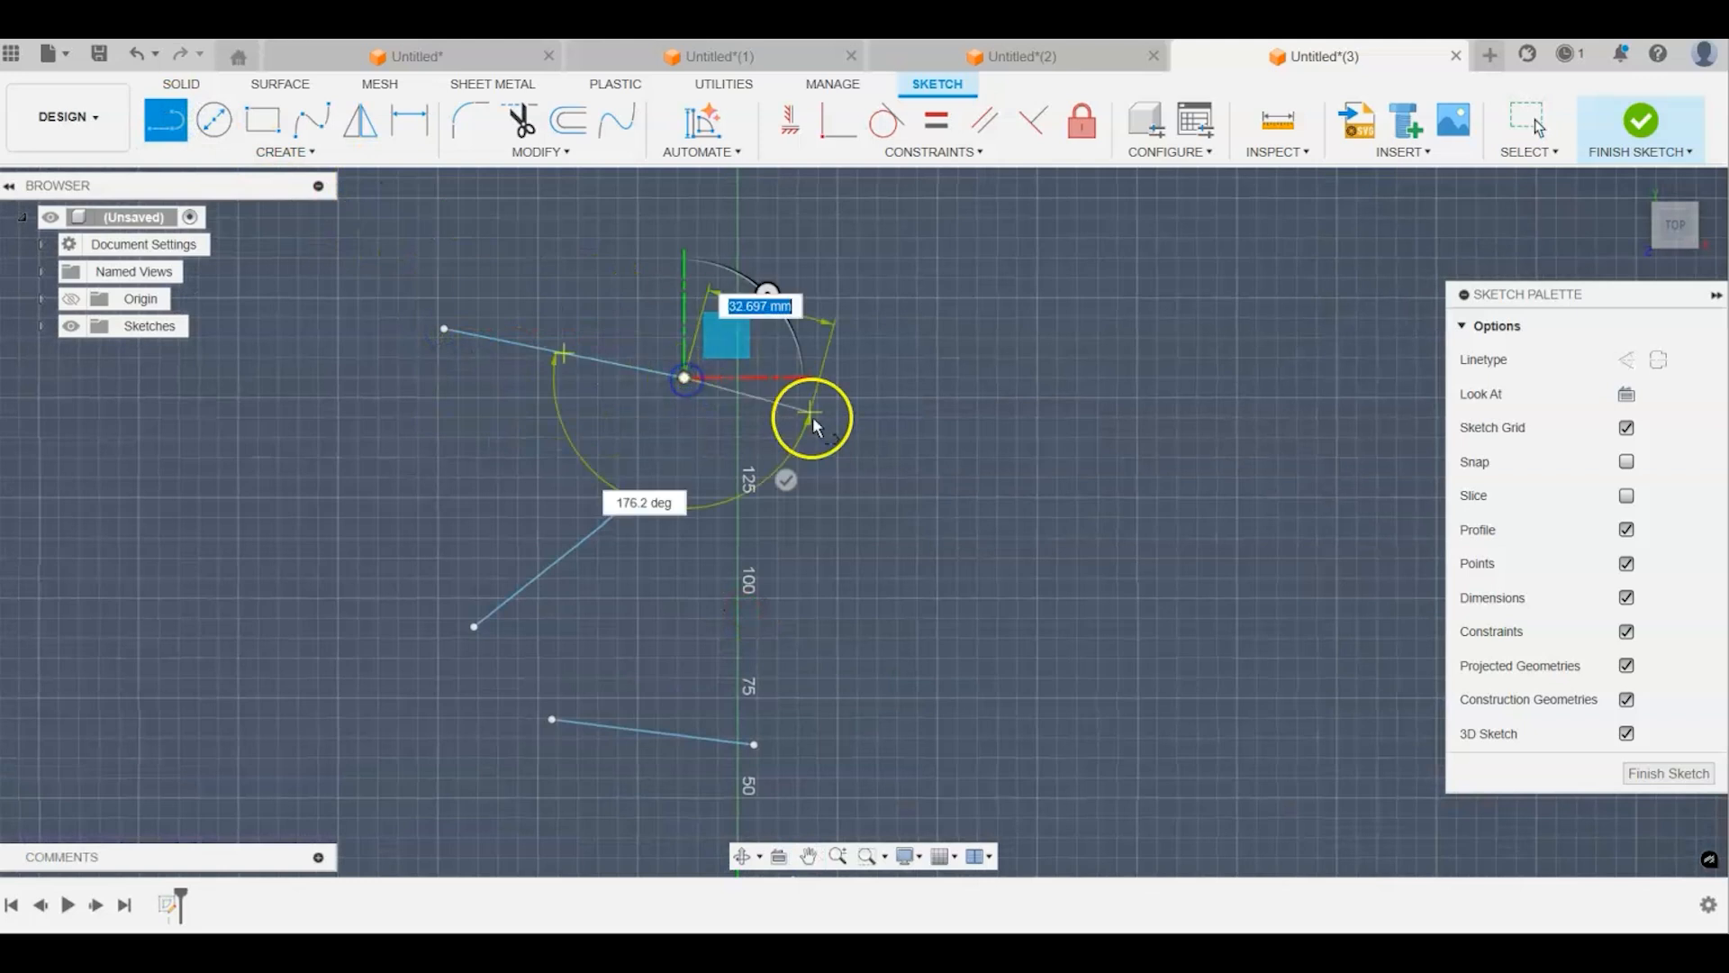
Step: Sketch a sixth separate, slightly rising line below all the others, at about Y -60 mm, and finish the line
scroll(810, 581, down, 2)
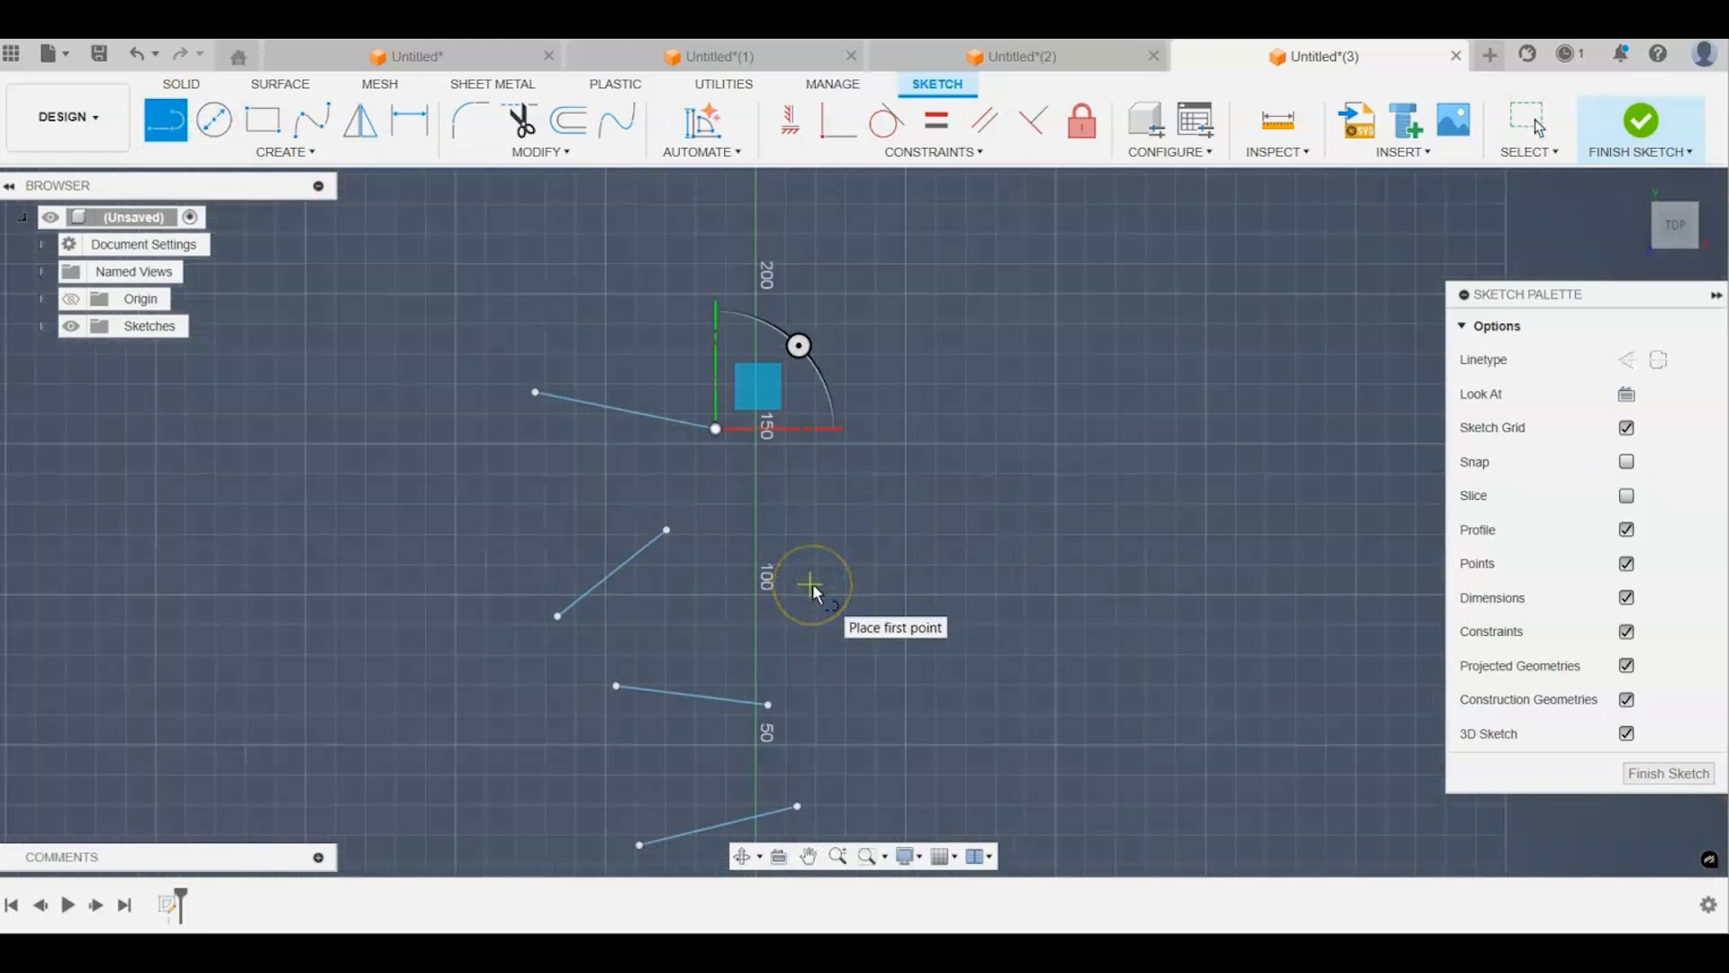
scroll(809, 591, down, 4)
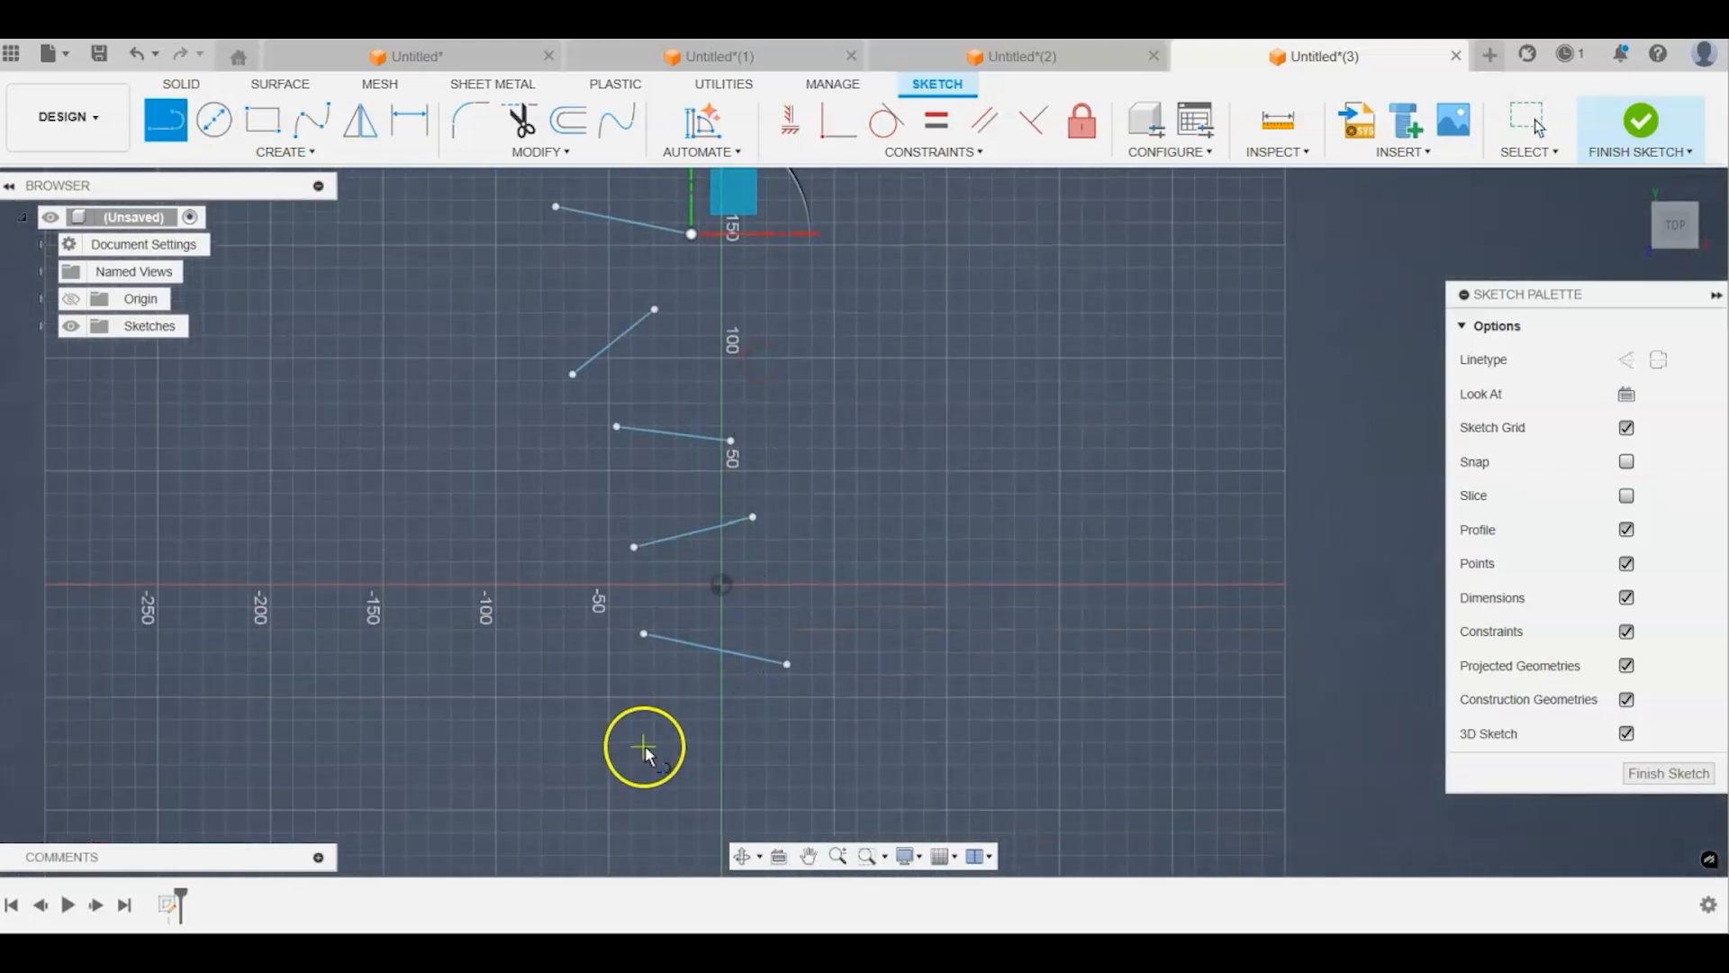
click(624, 737)
click(752, 711)
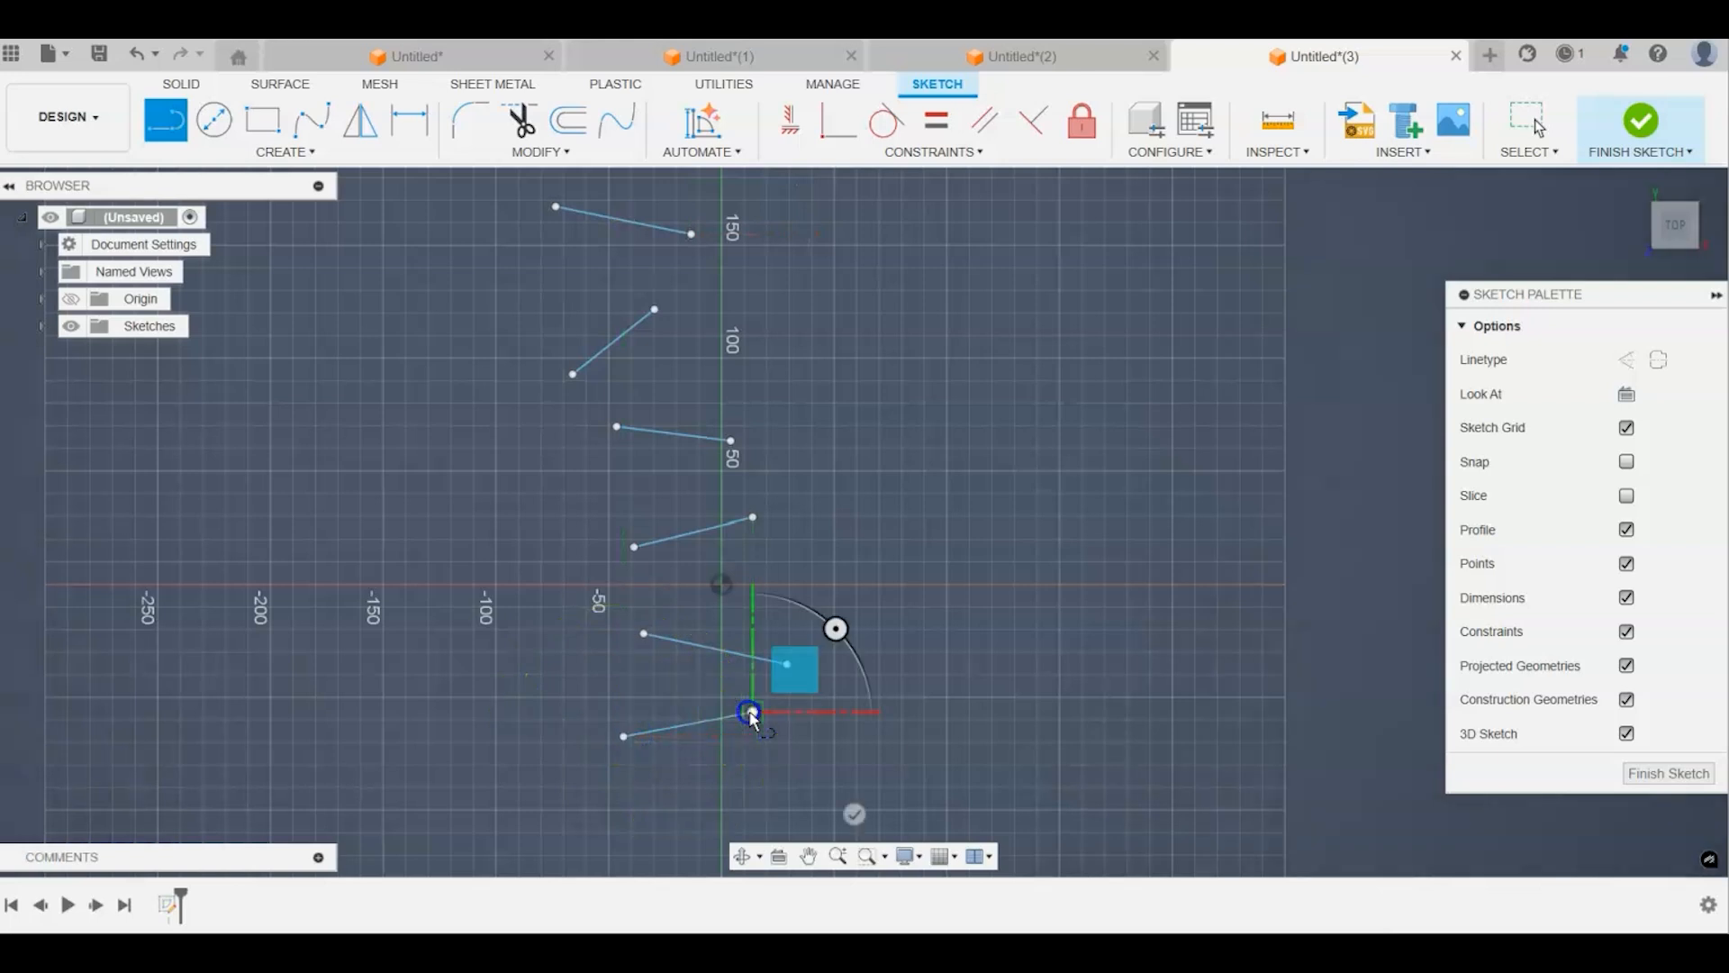
click(853, 814)
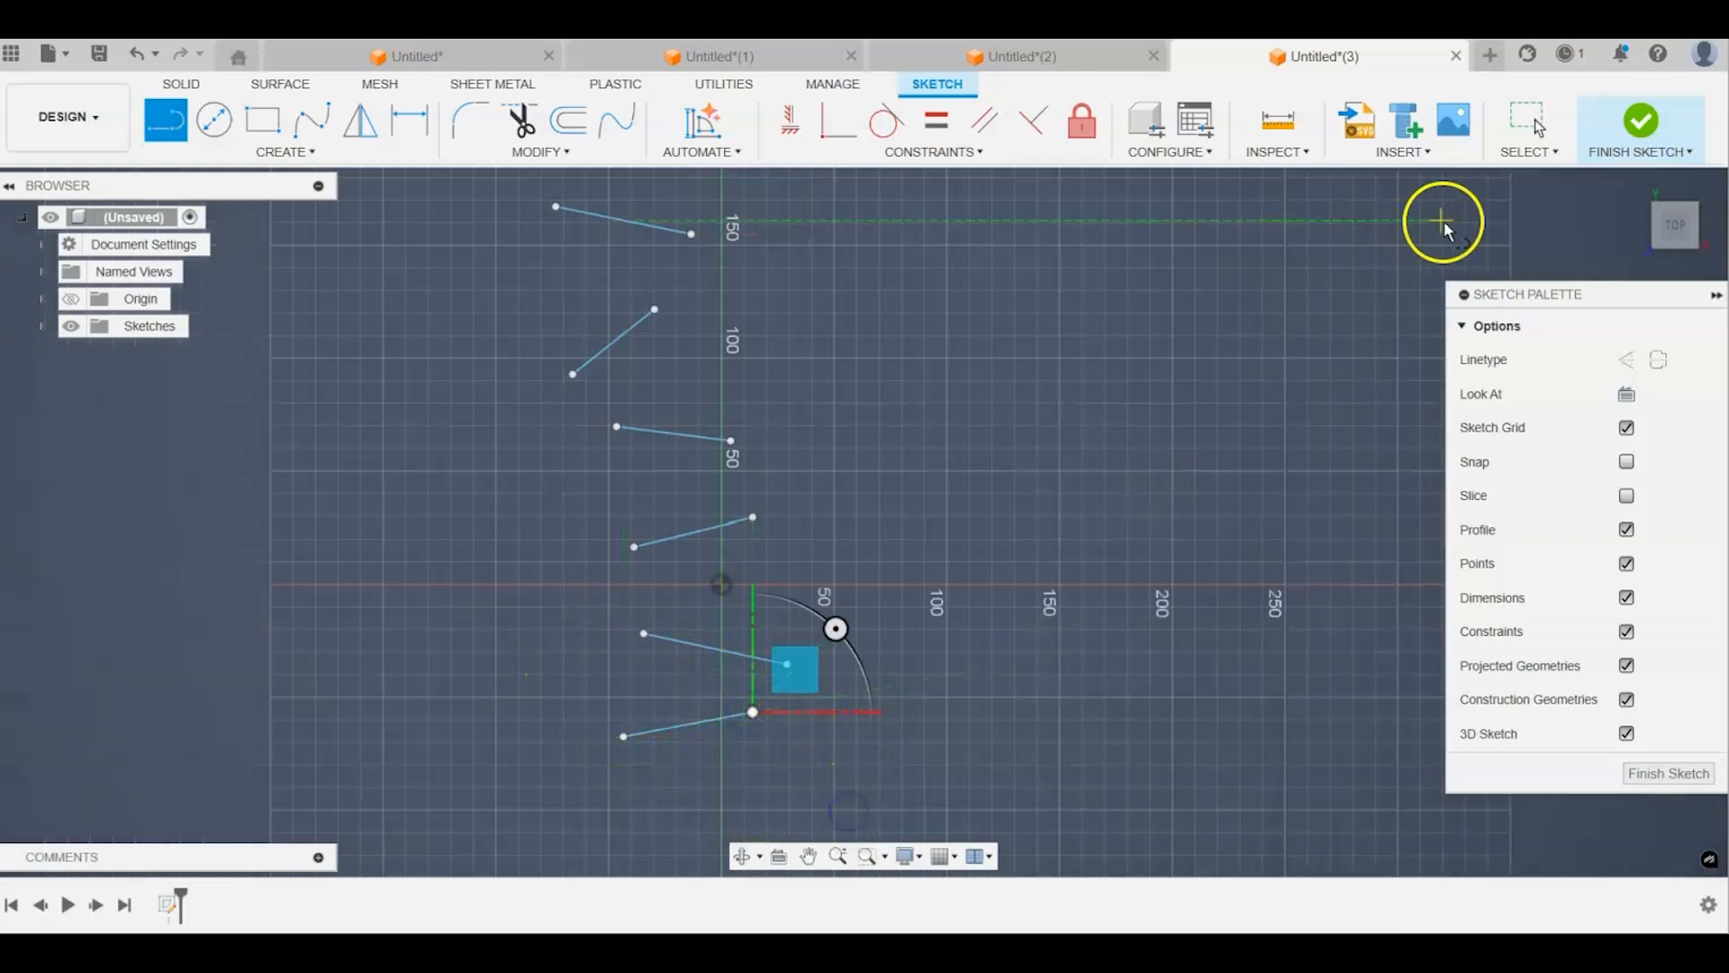
Step: Draw short vertical lines up from the negative-X end of the lowest-Y line and from the positive-X end of the line beside it
click(1662, 218)
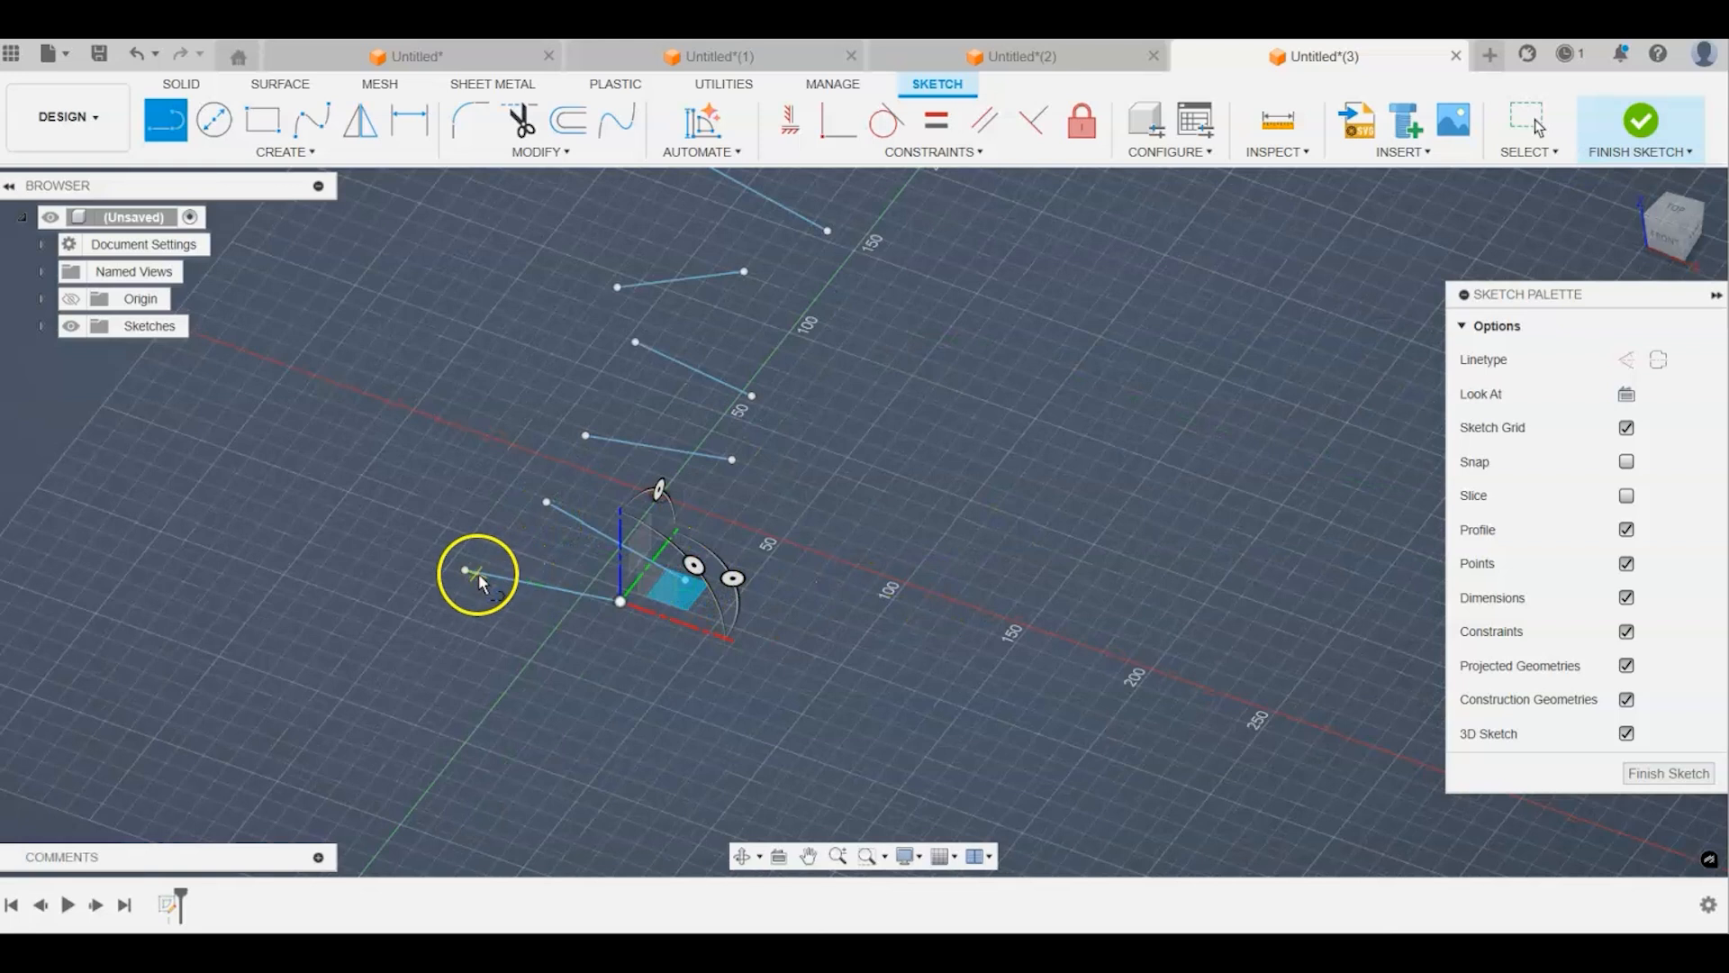
click(465, 570)
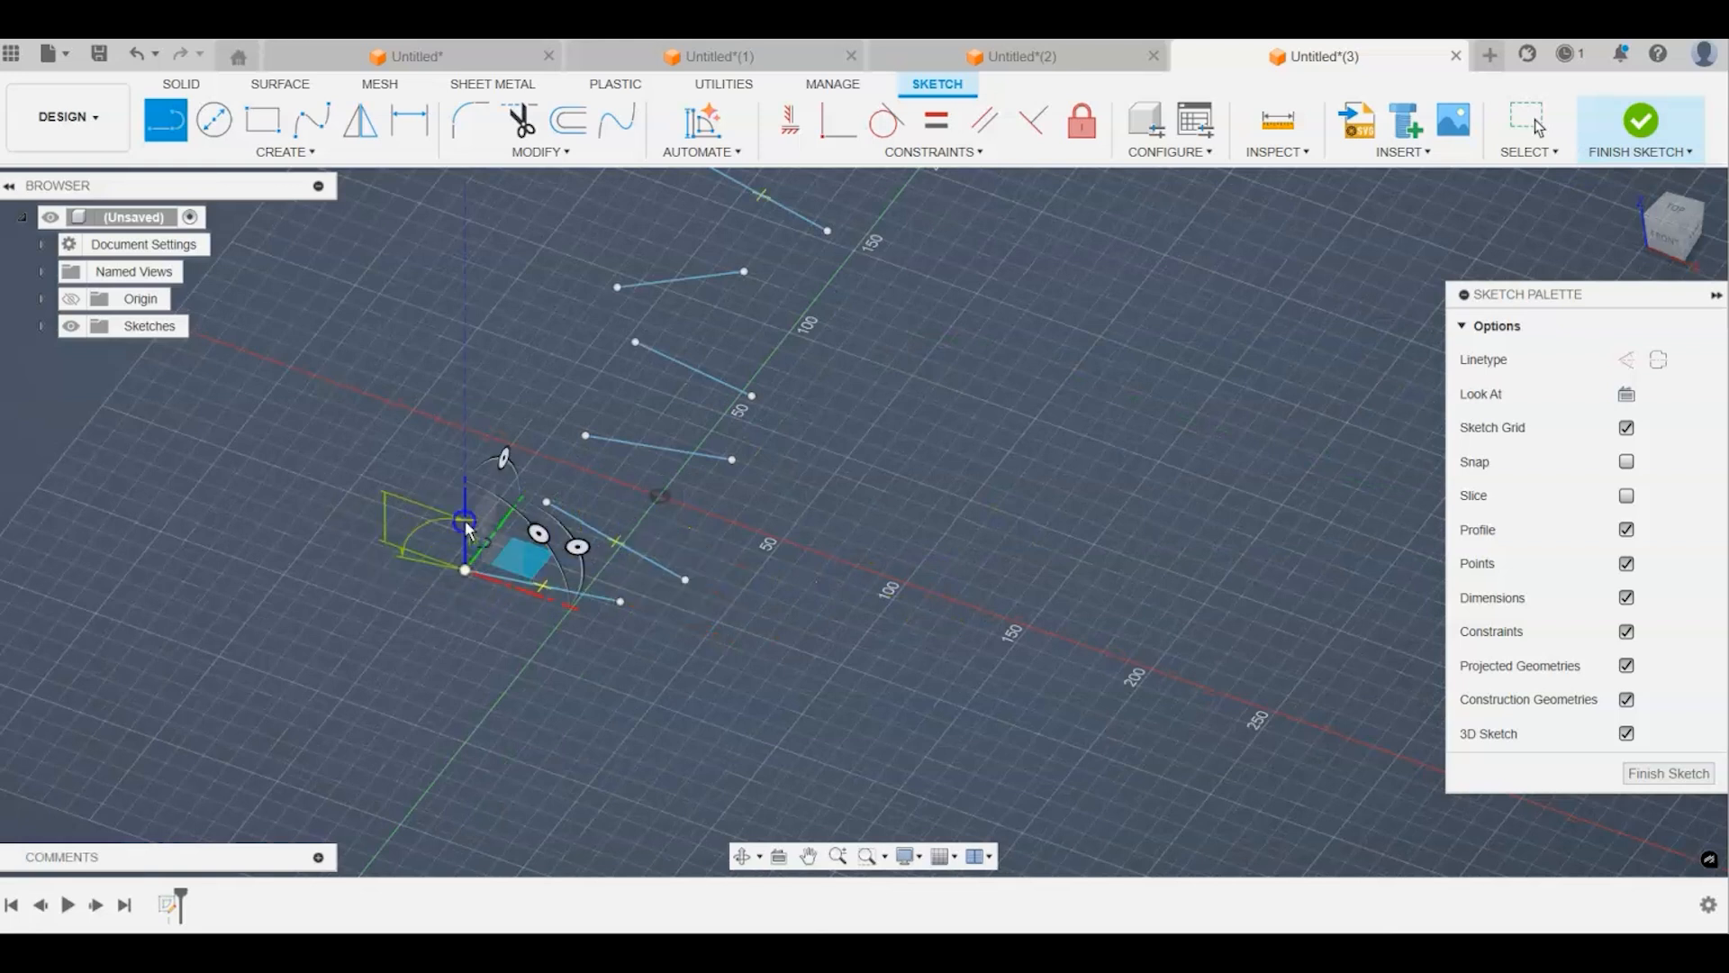
click(464, 521)
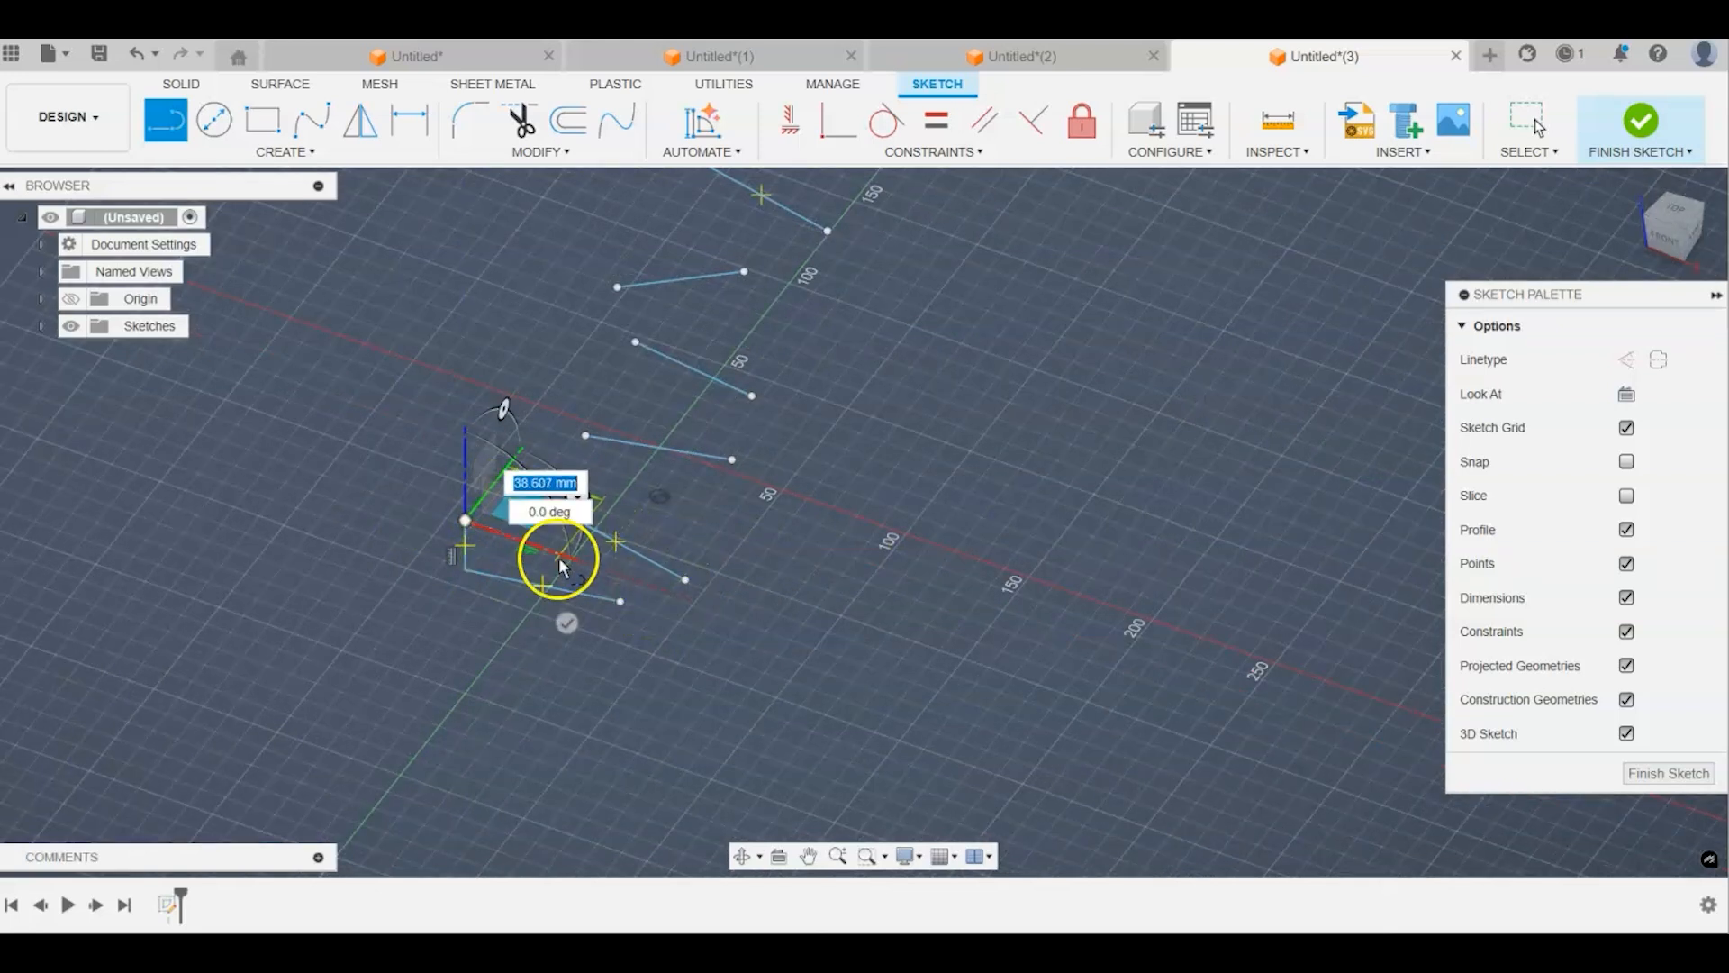
key(Escape)
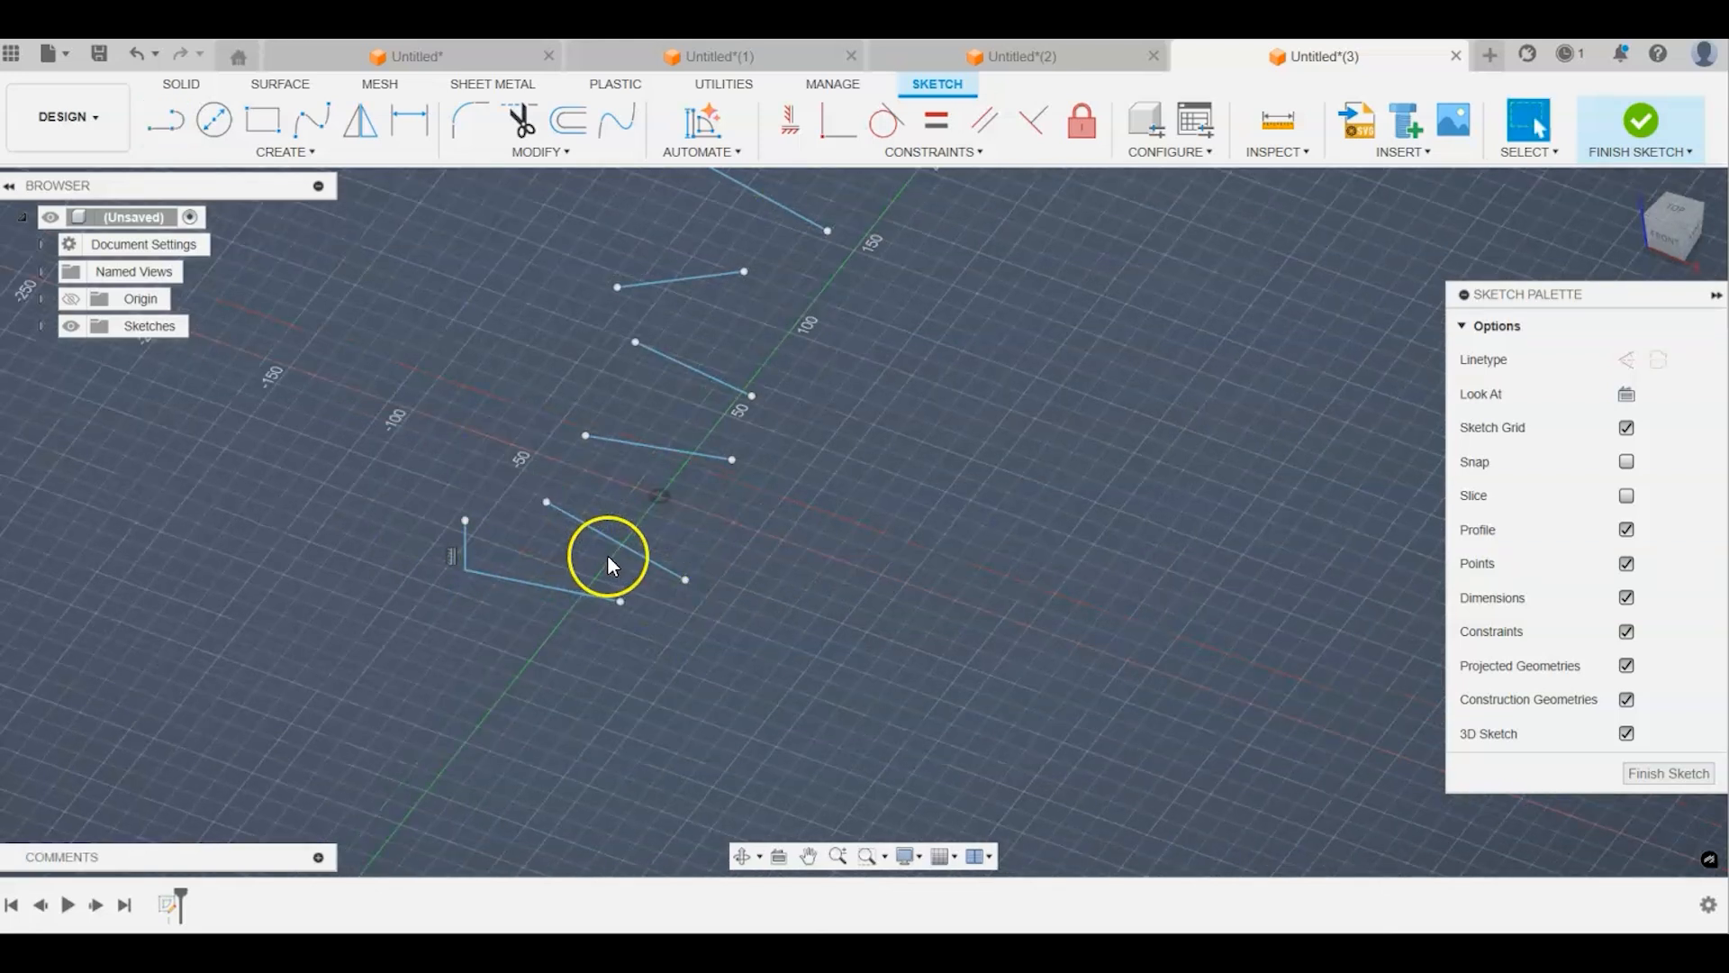
click(175, 132)
click(686, 581)
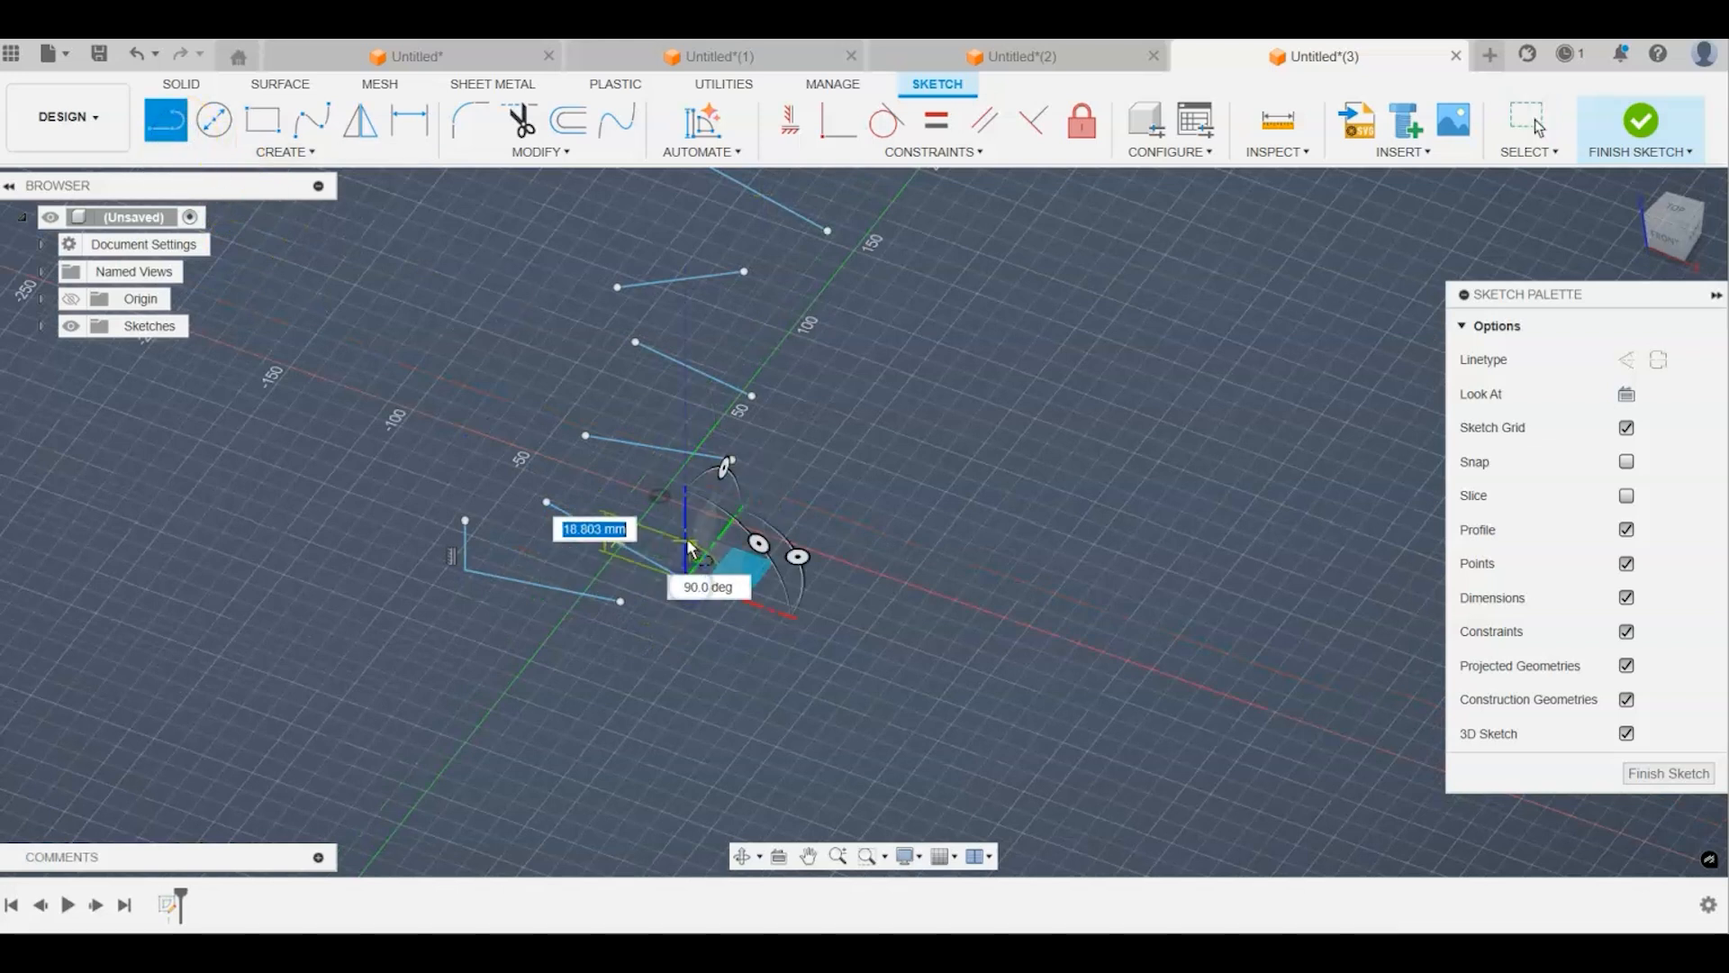
middle_drag(782, 632, 786, 639)
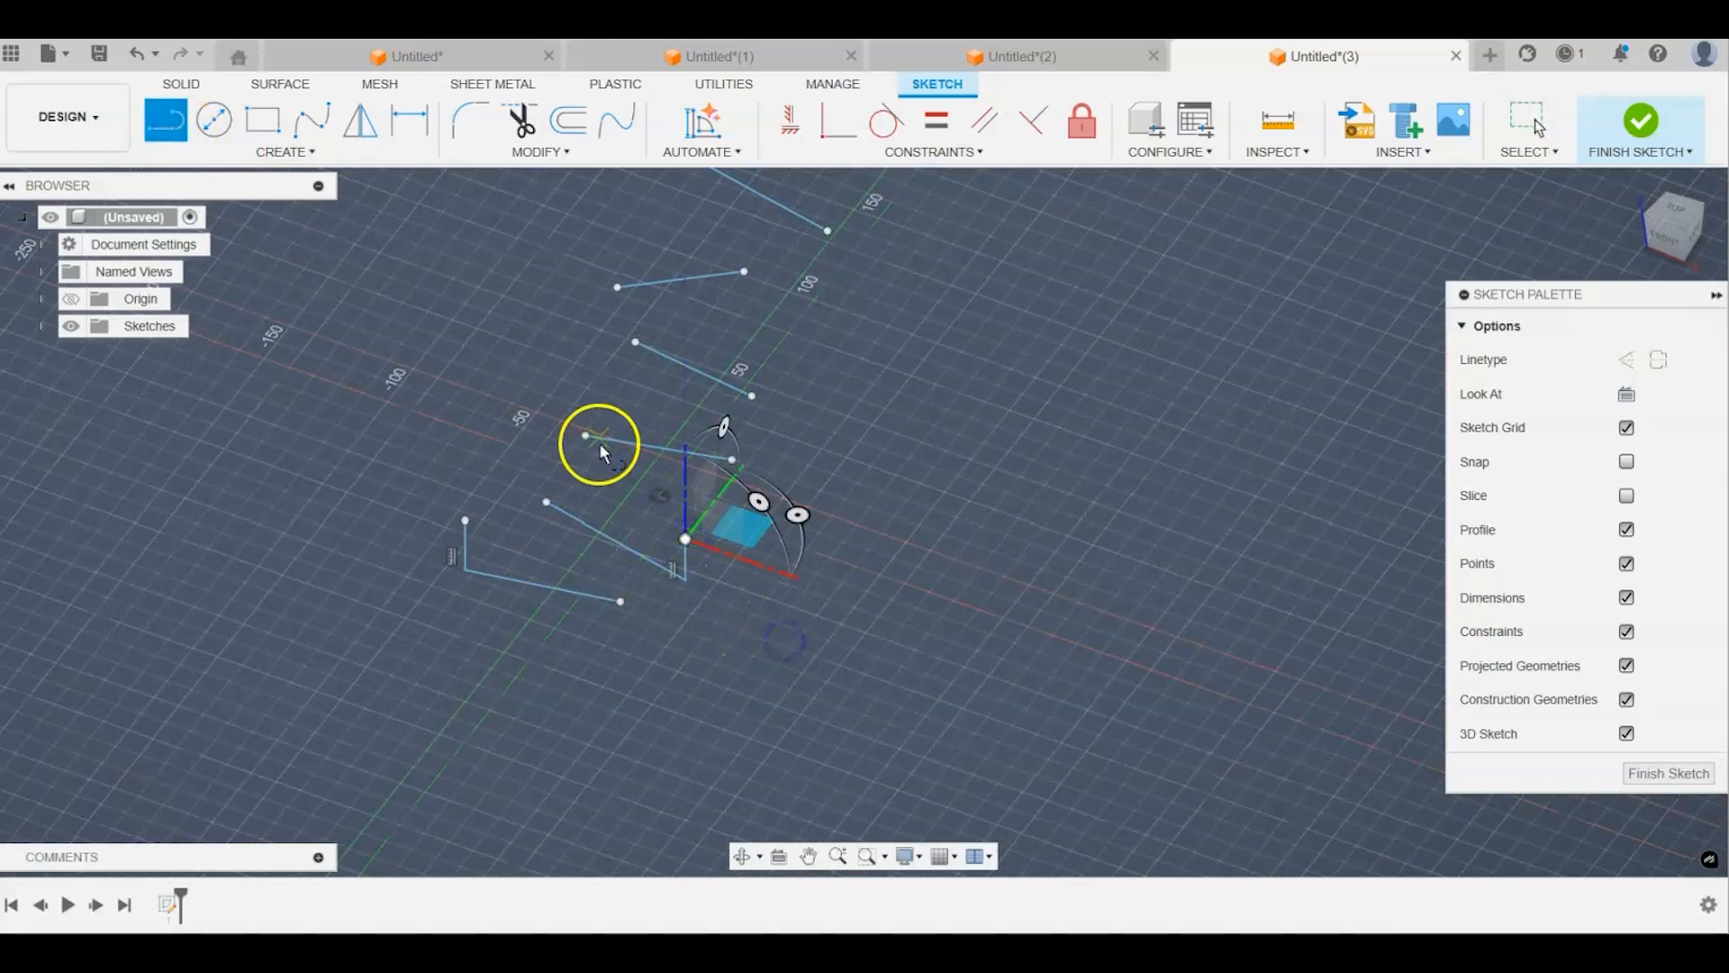
Step: Draw short vertical lines up from the negative-X end of the third line along Y and the positive-X end of the fourth
click(587, 438)
middle_click(690, 501)
click(752, 398)
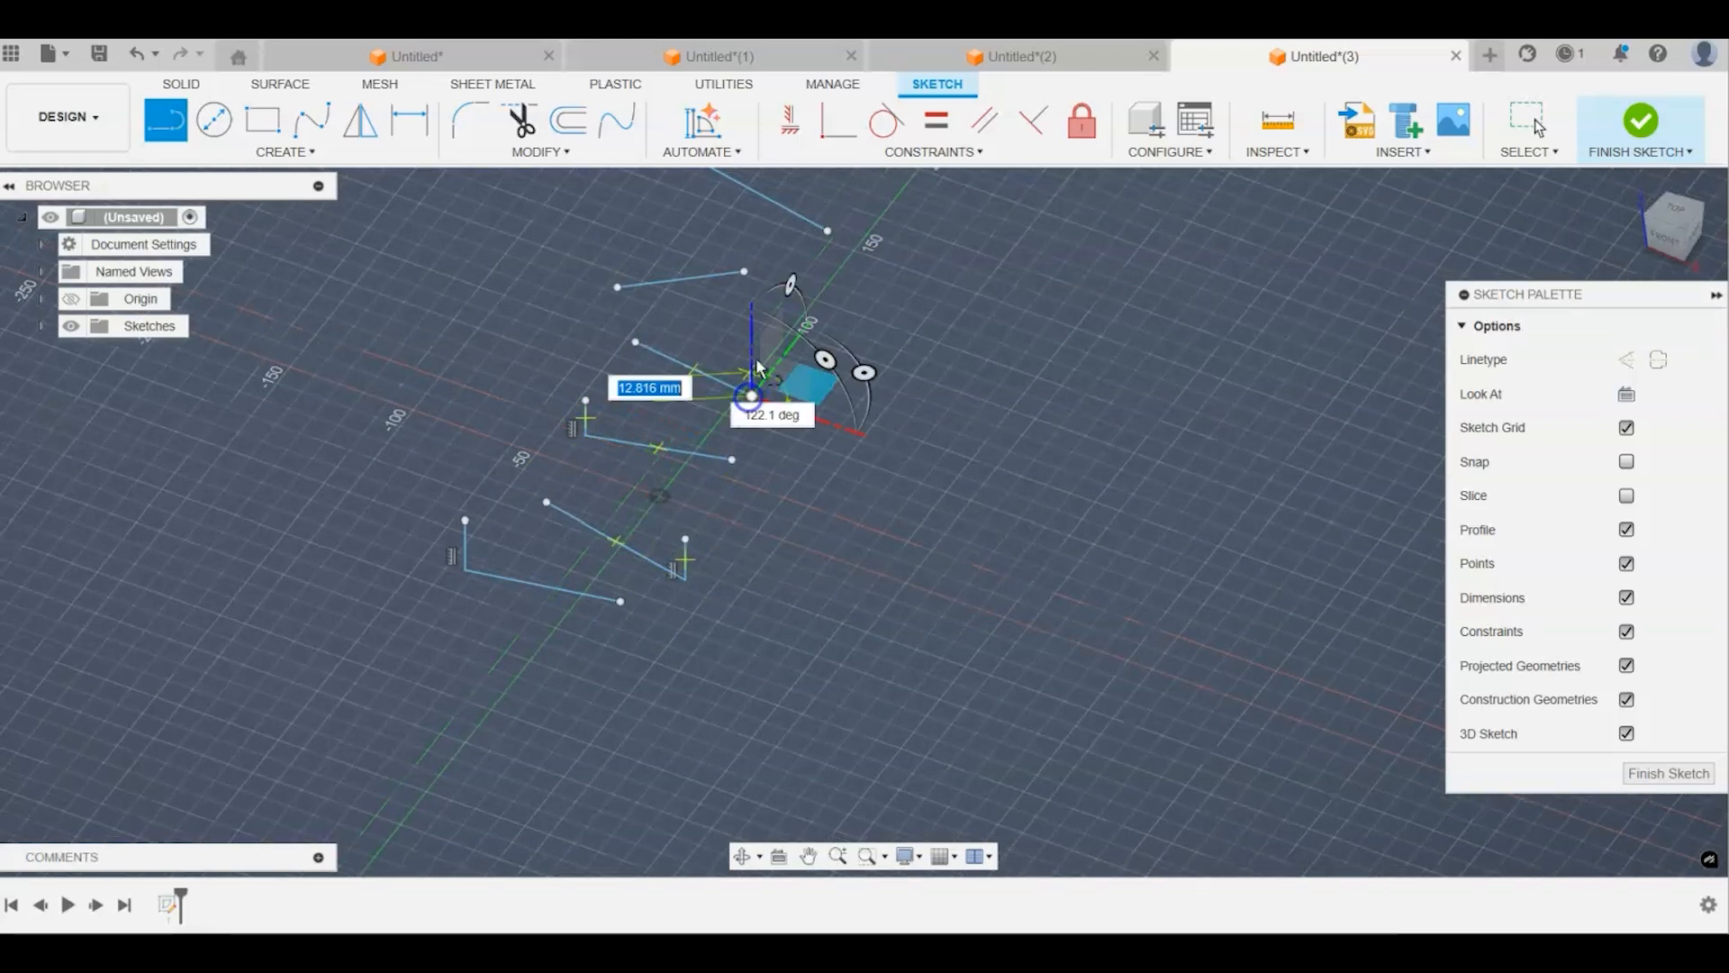
middle_drag(850, 463, 825, 619)
Step: Draw short vertical lines up from the negative-X end of the fifth line along Y and the positive-X end of the sixth
click(619, 441)
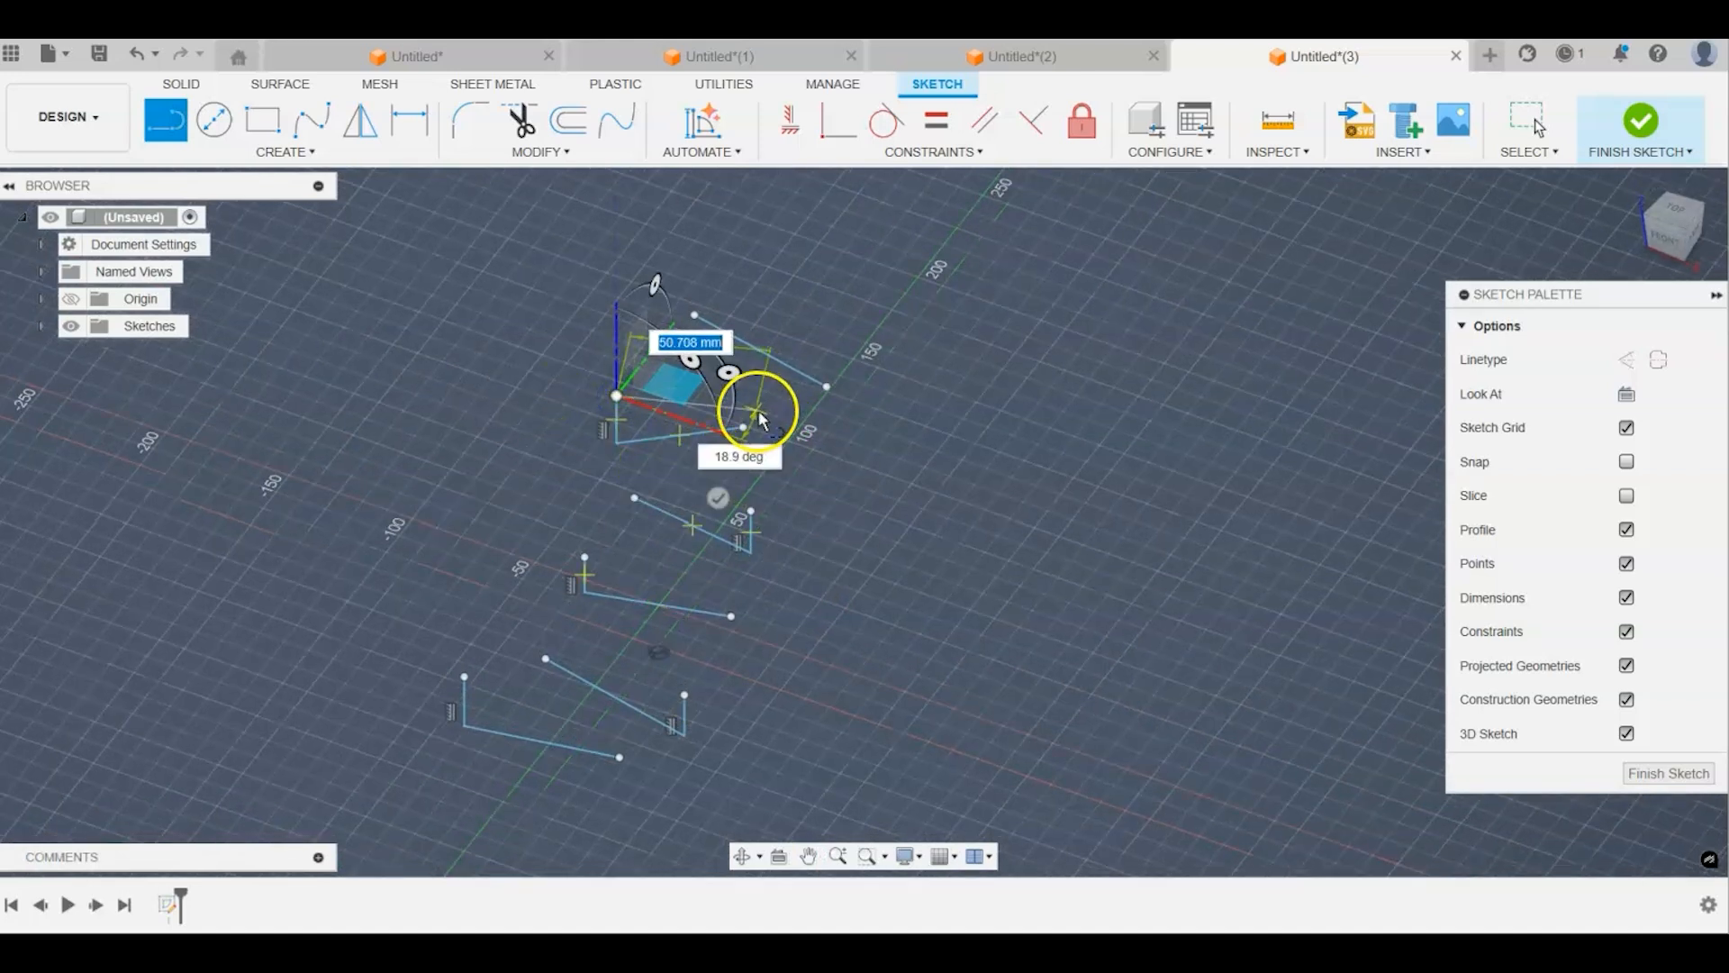
click(725, 498)
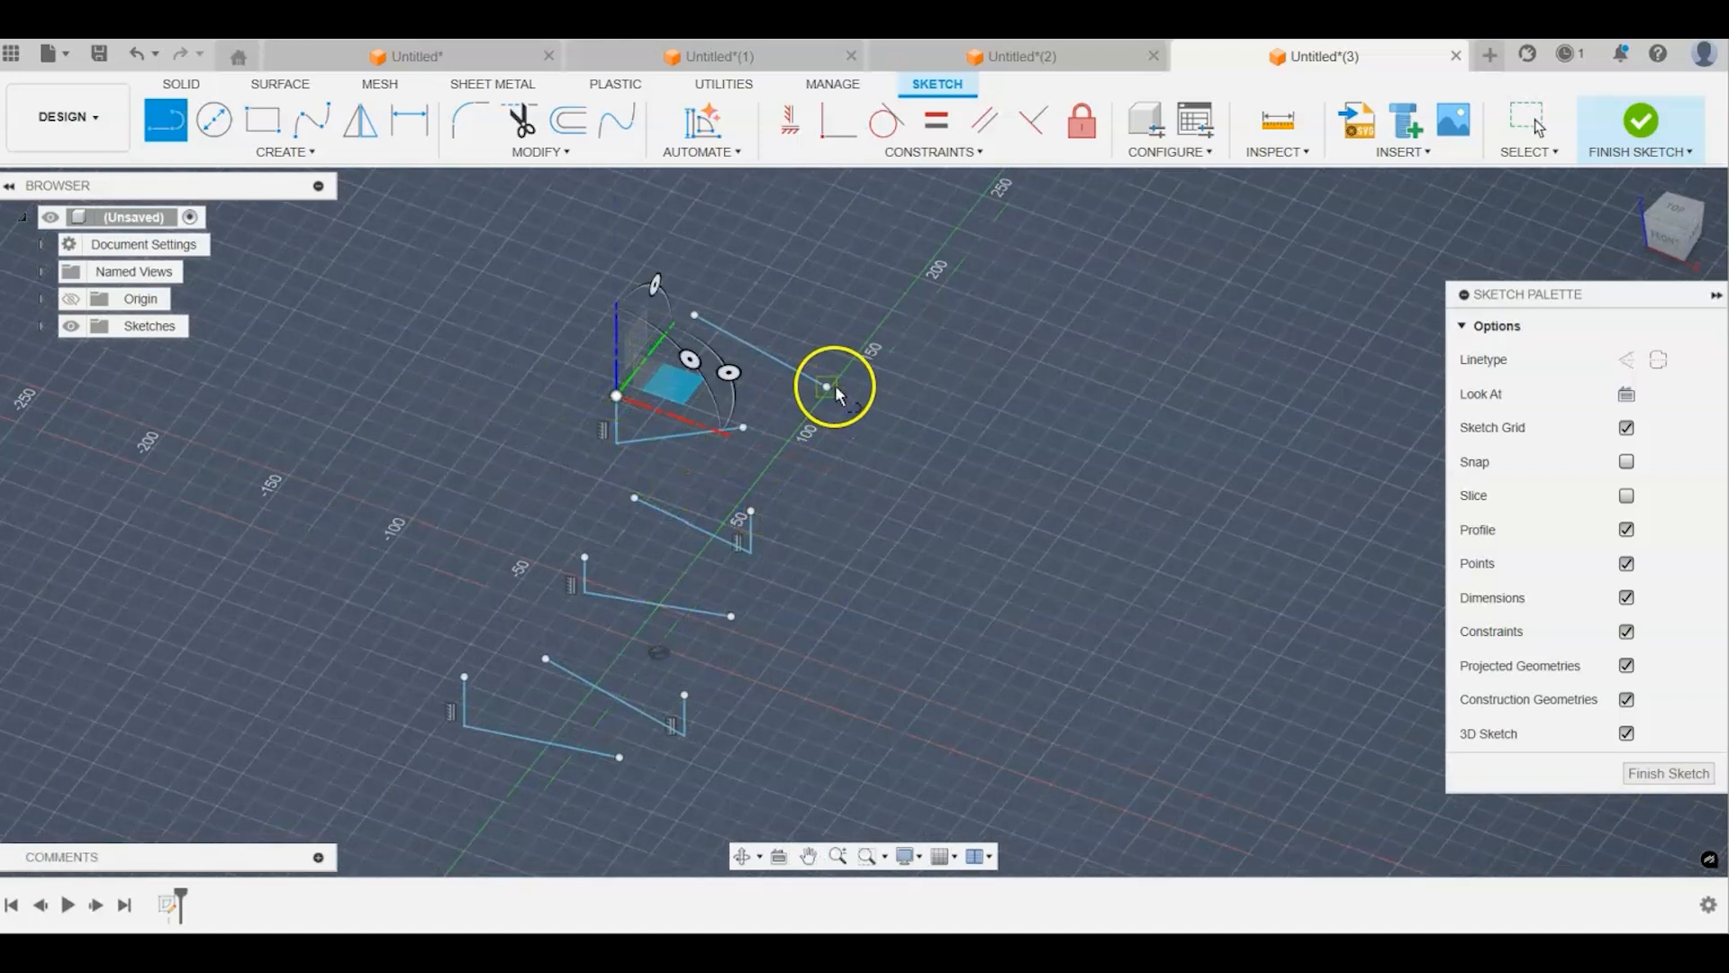
click(830, 386)
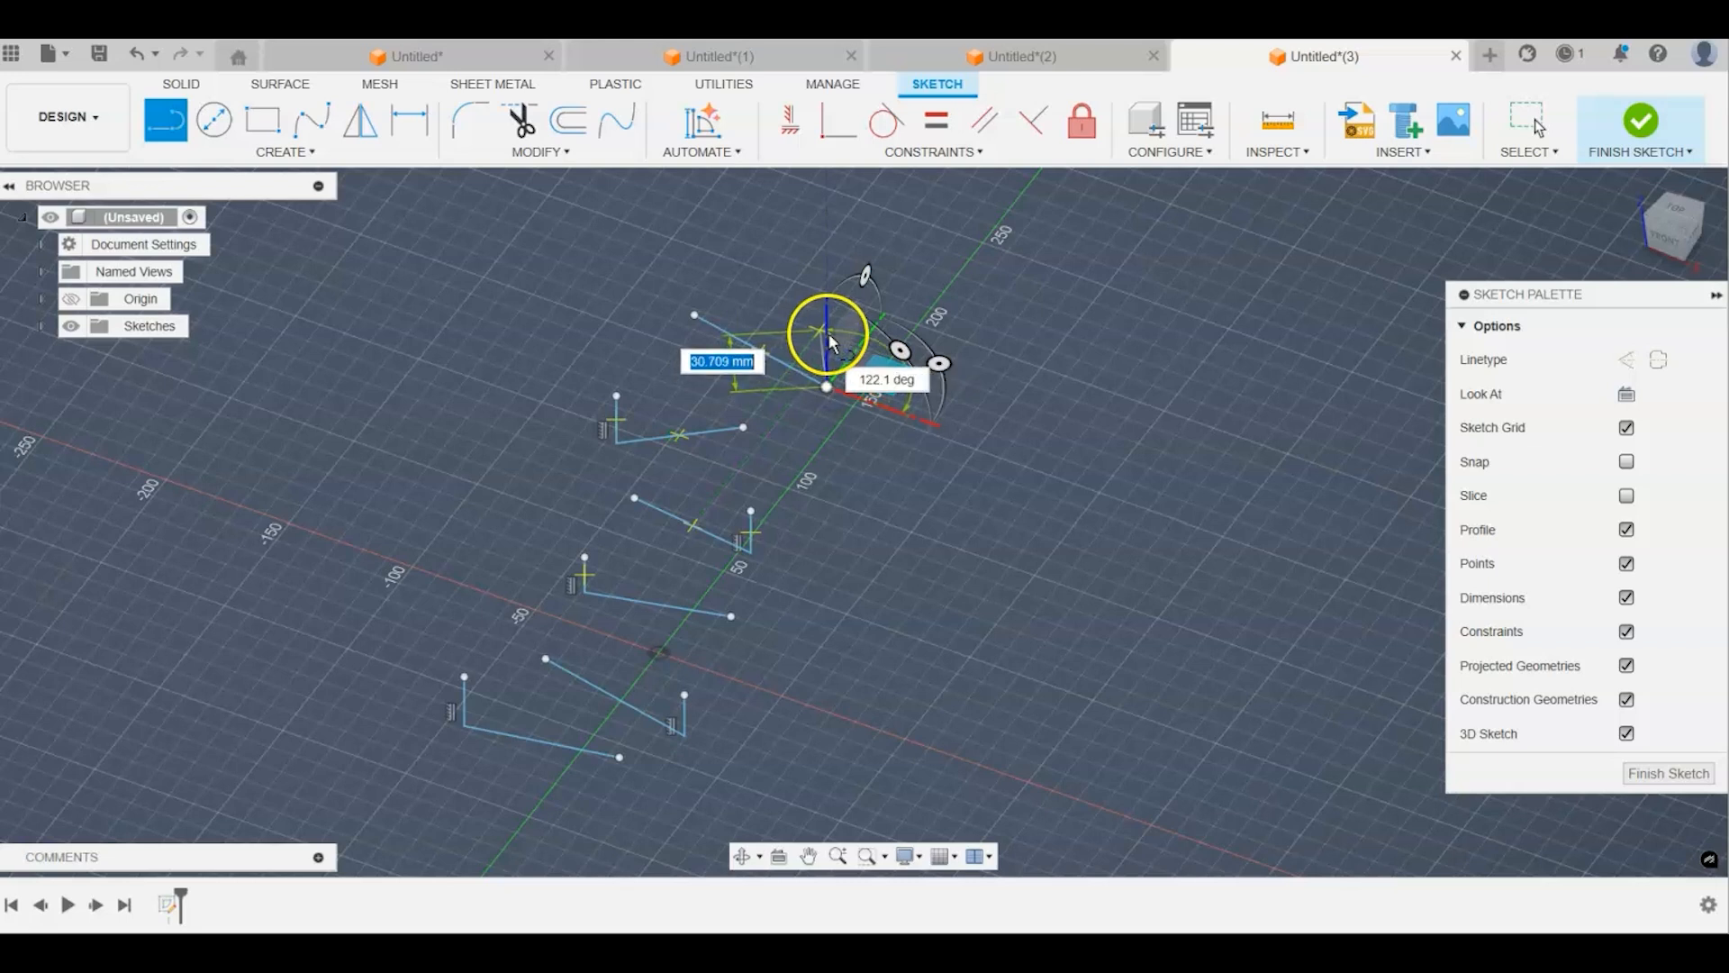
click(828, 334)
click(928, 436)
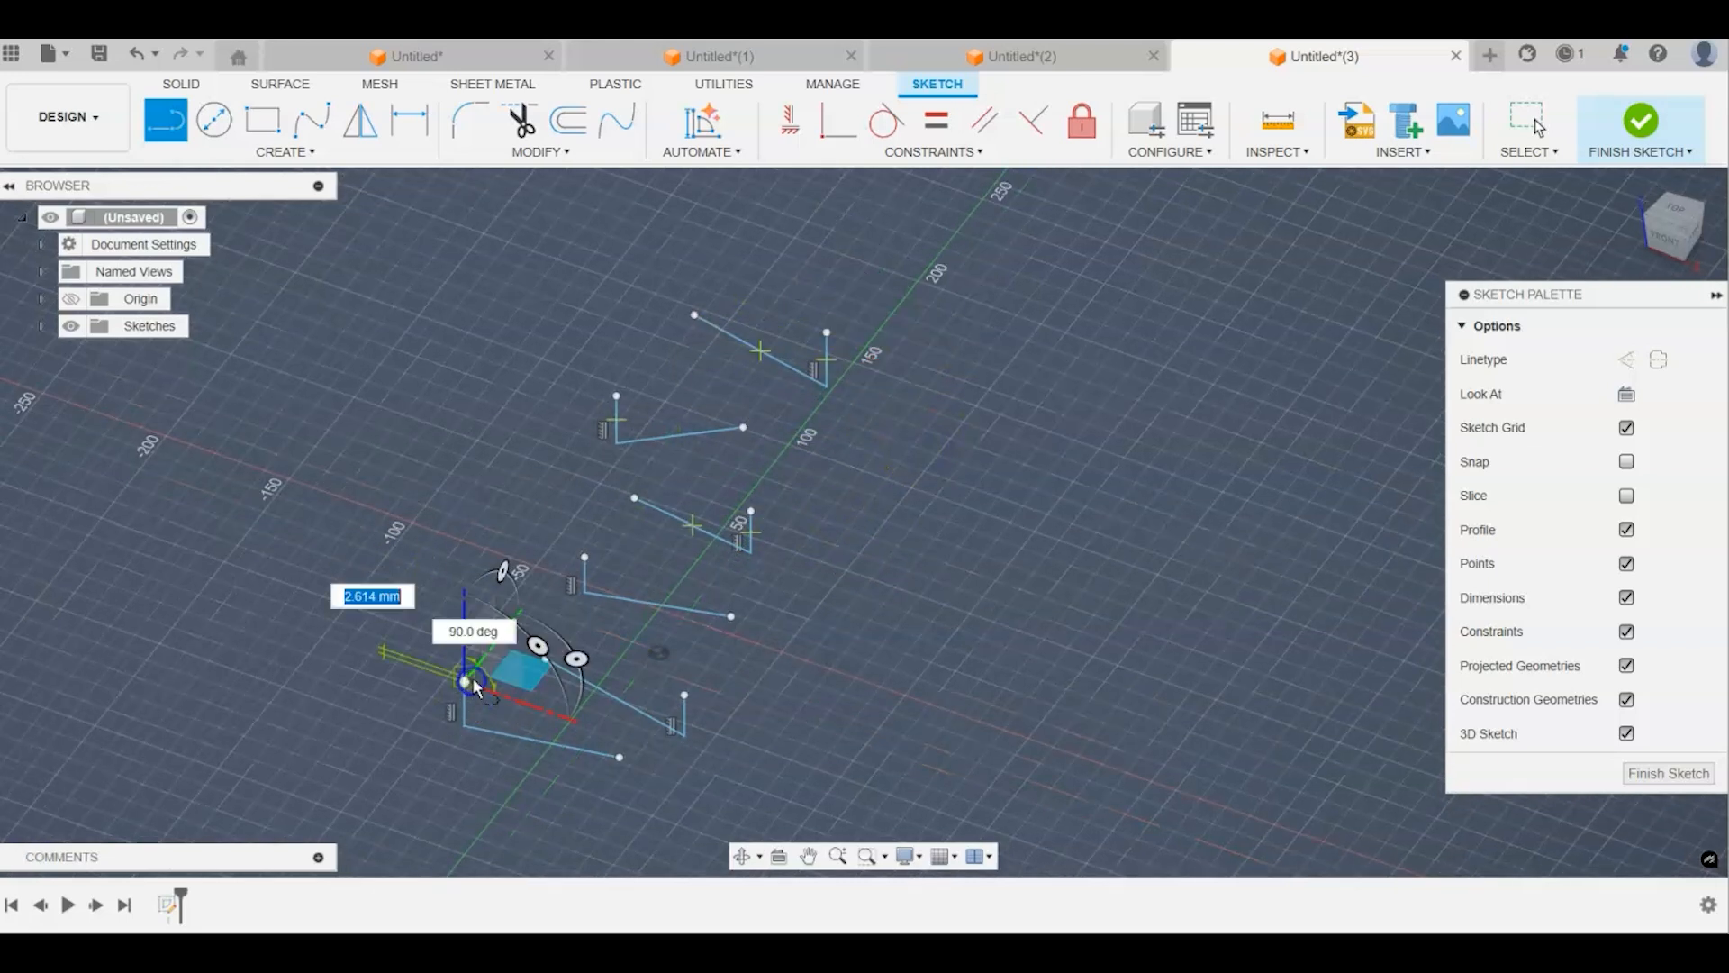
key(Escape)
Step: Close the first three line pairs along Y into triangles by joining each vertical line's top to its base line's free end
click(165, 119)
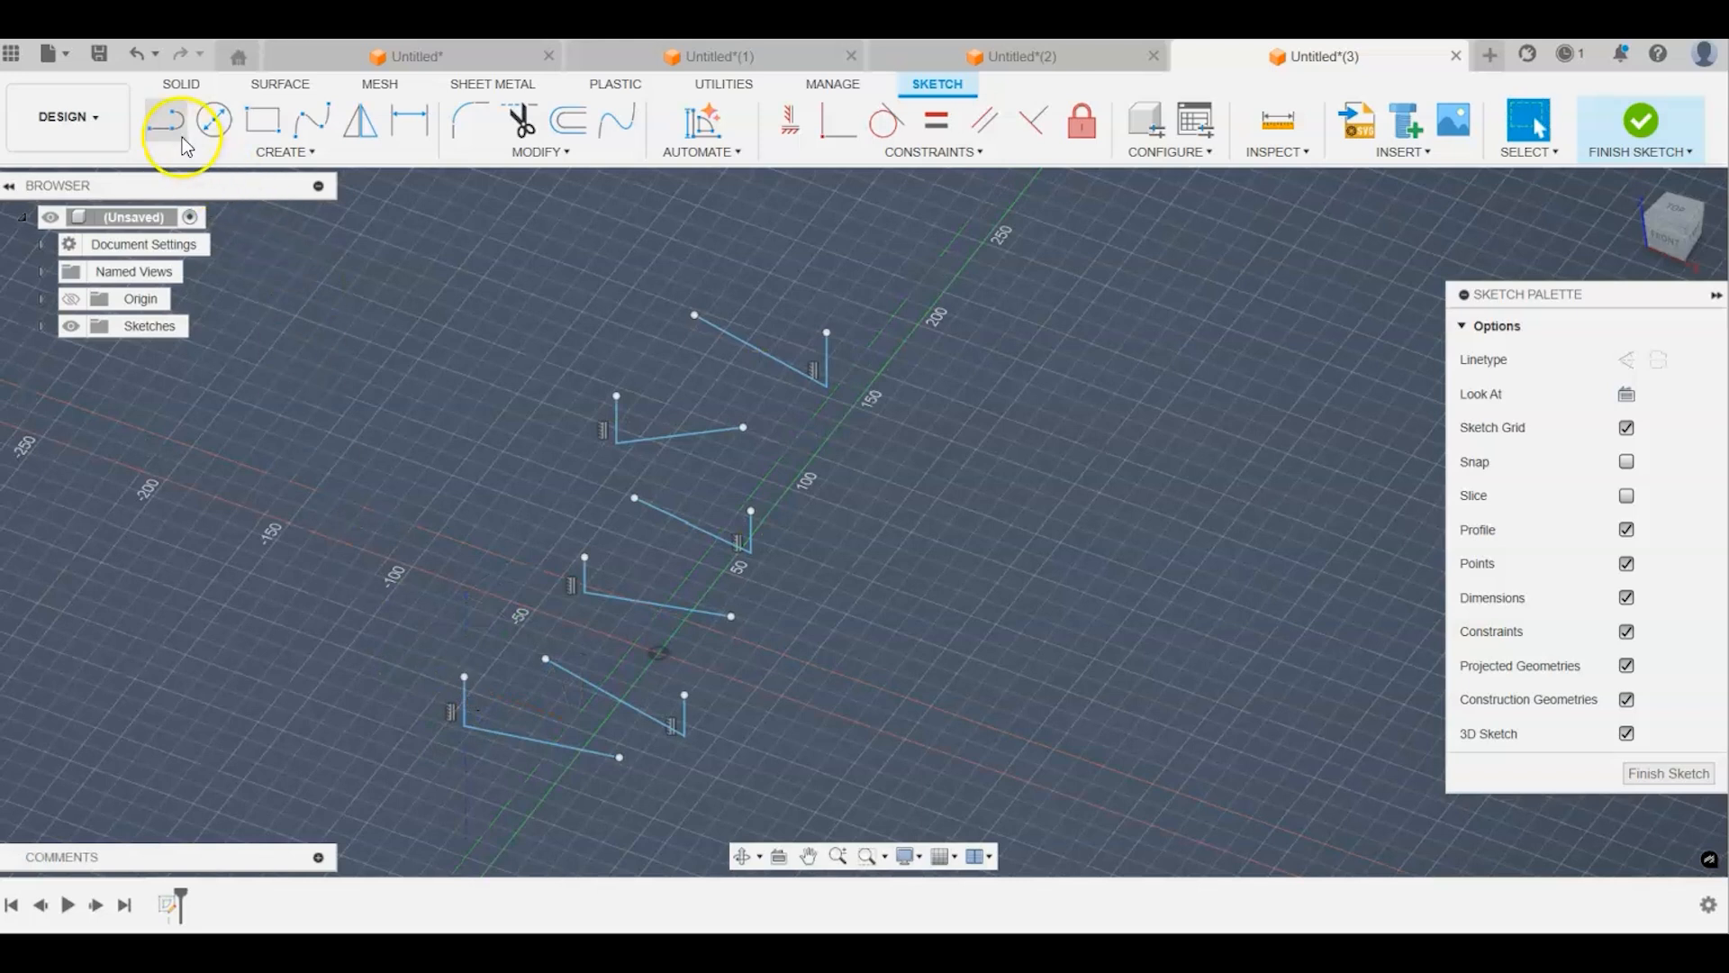
click(465, 675)
click(618, 756)
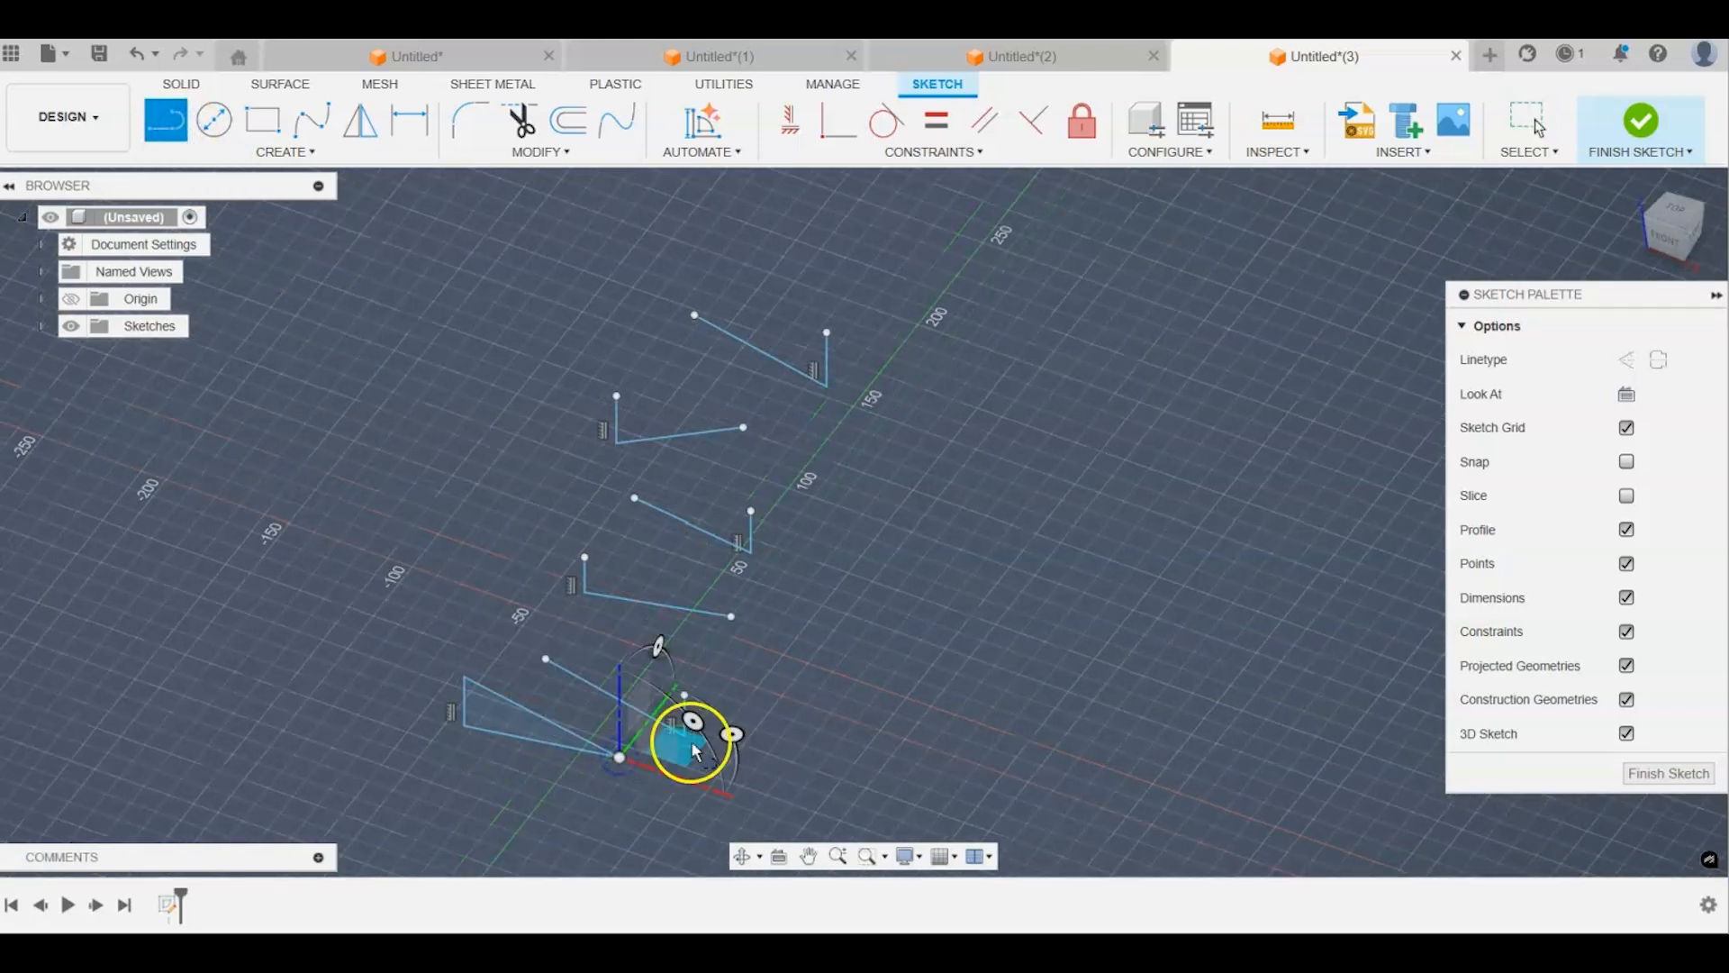
click(548, 662)
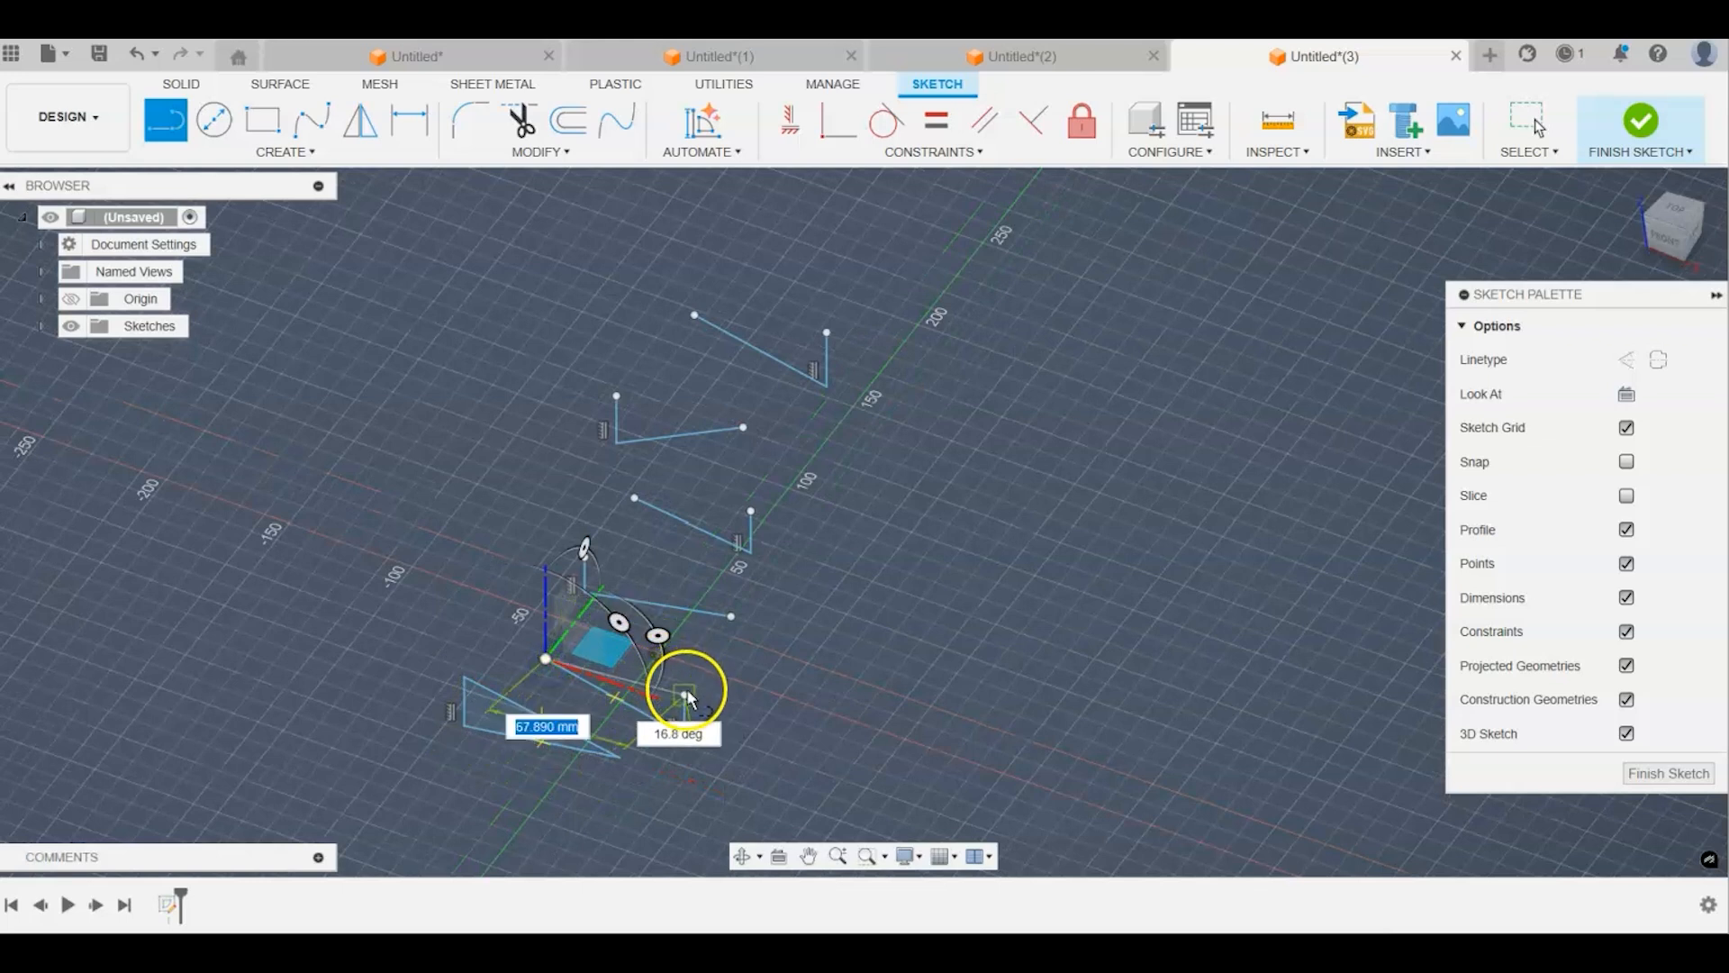
click(685, 696)
click(592, 555)
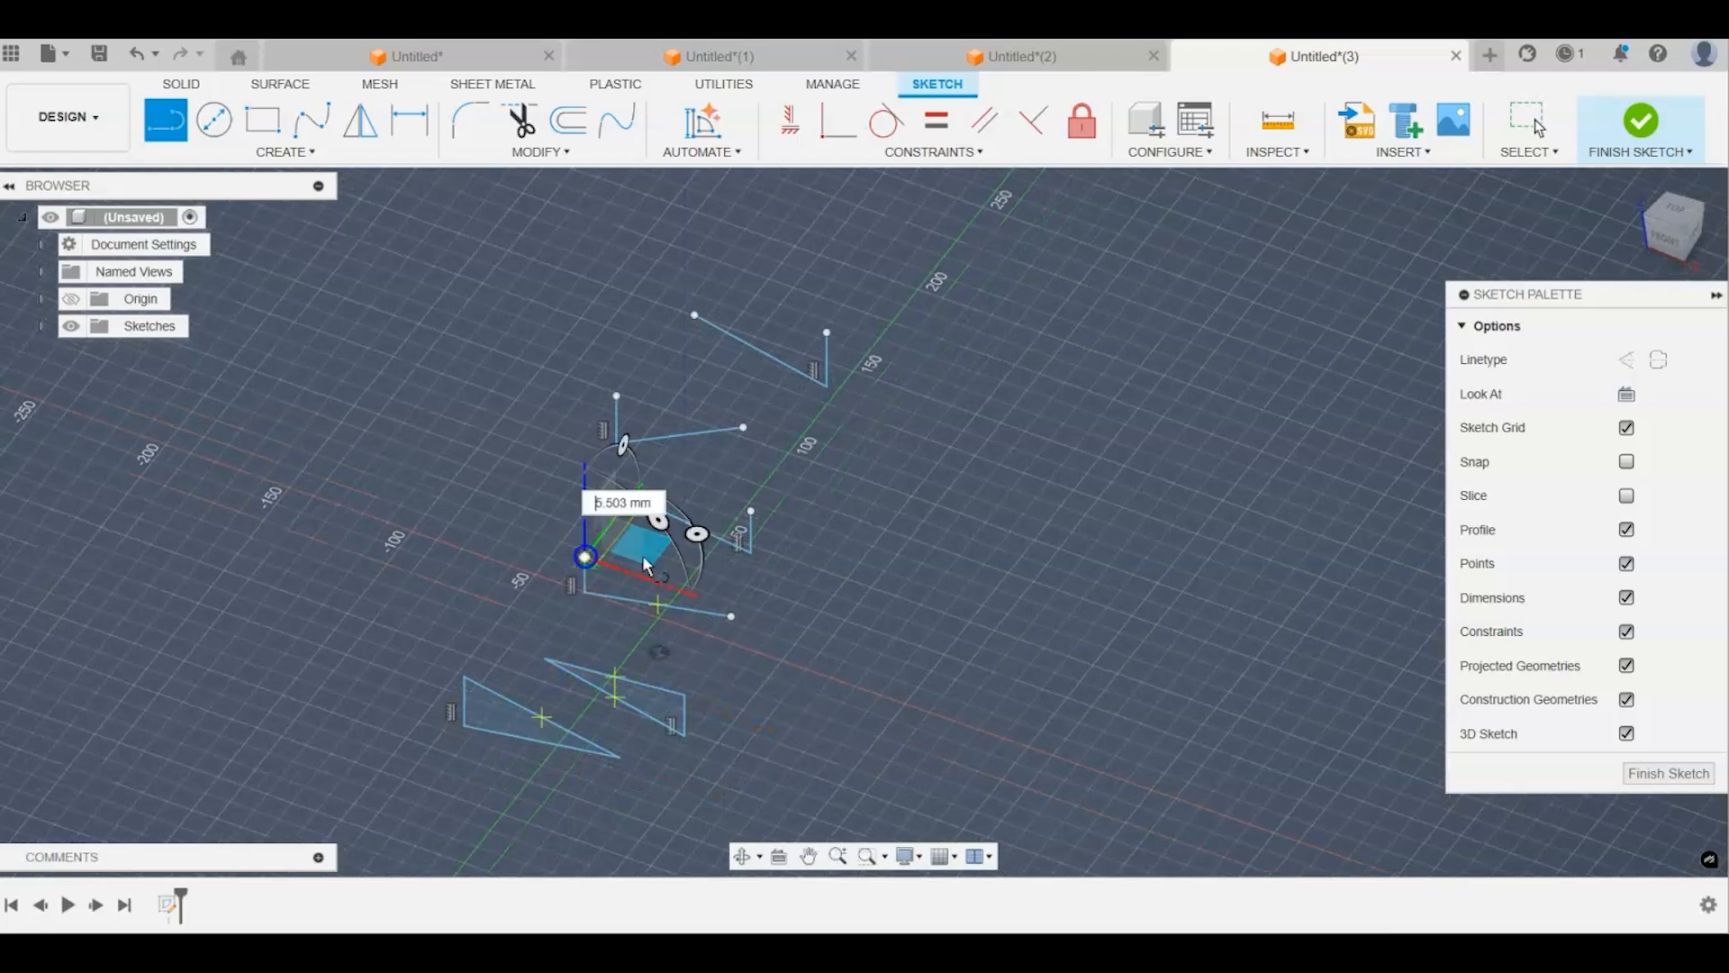
click(732, 619)
Step: Close the remaining three line pairs farther along Y into upright triangles with sloping lines between their open ends
click(635, 498)
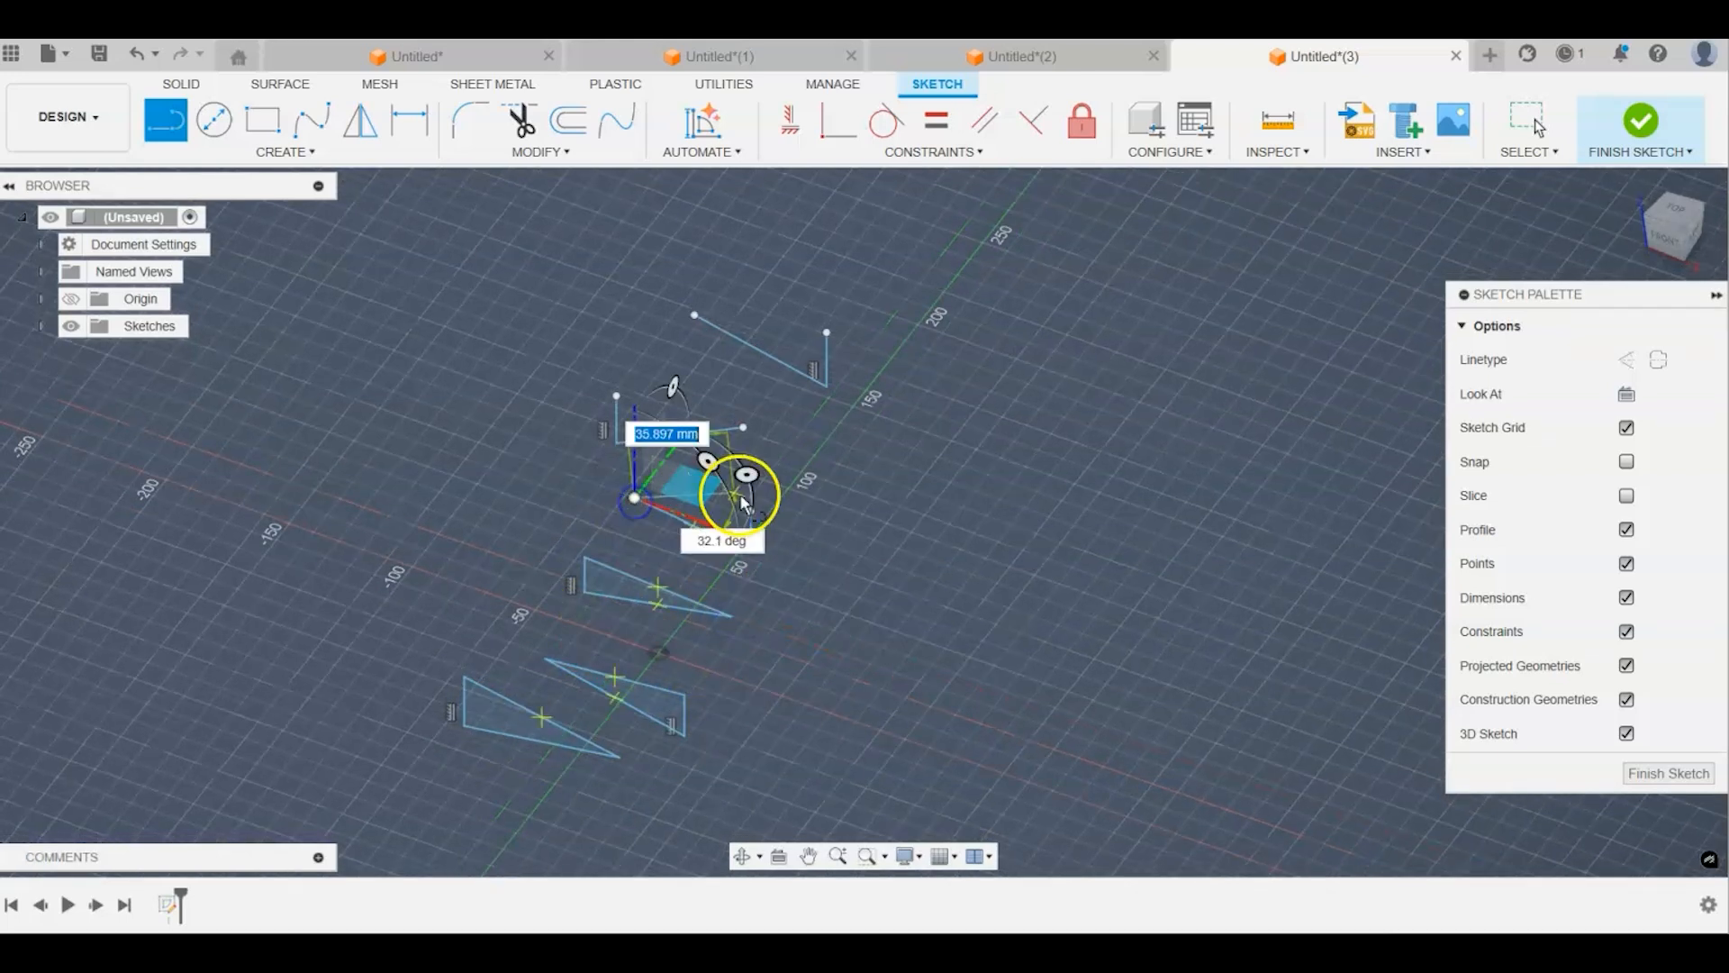
click(759, 511)
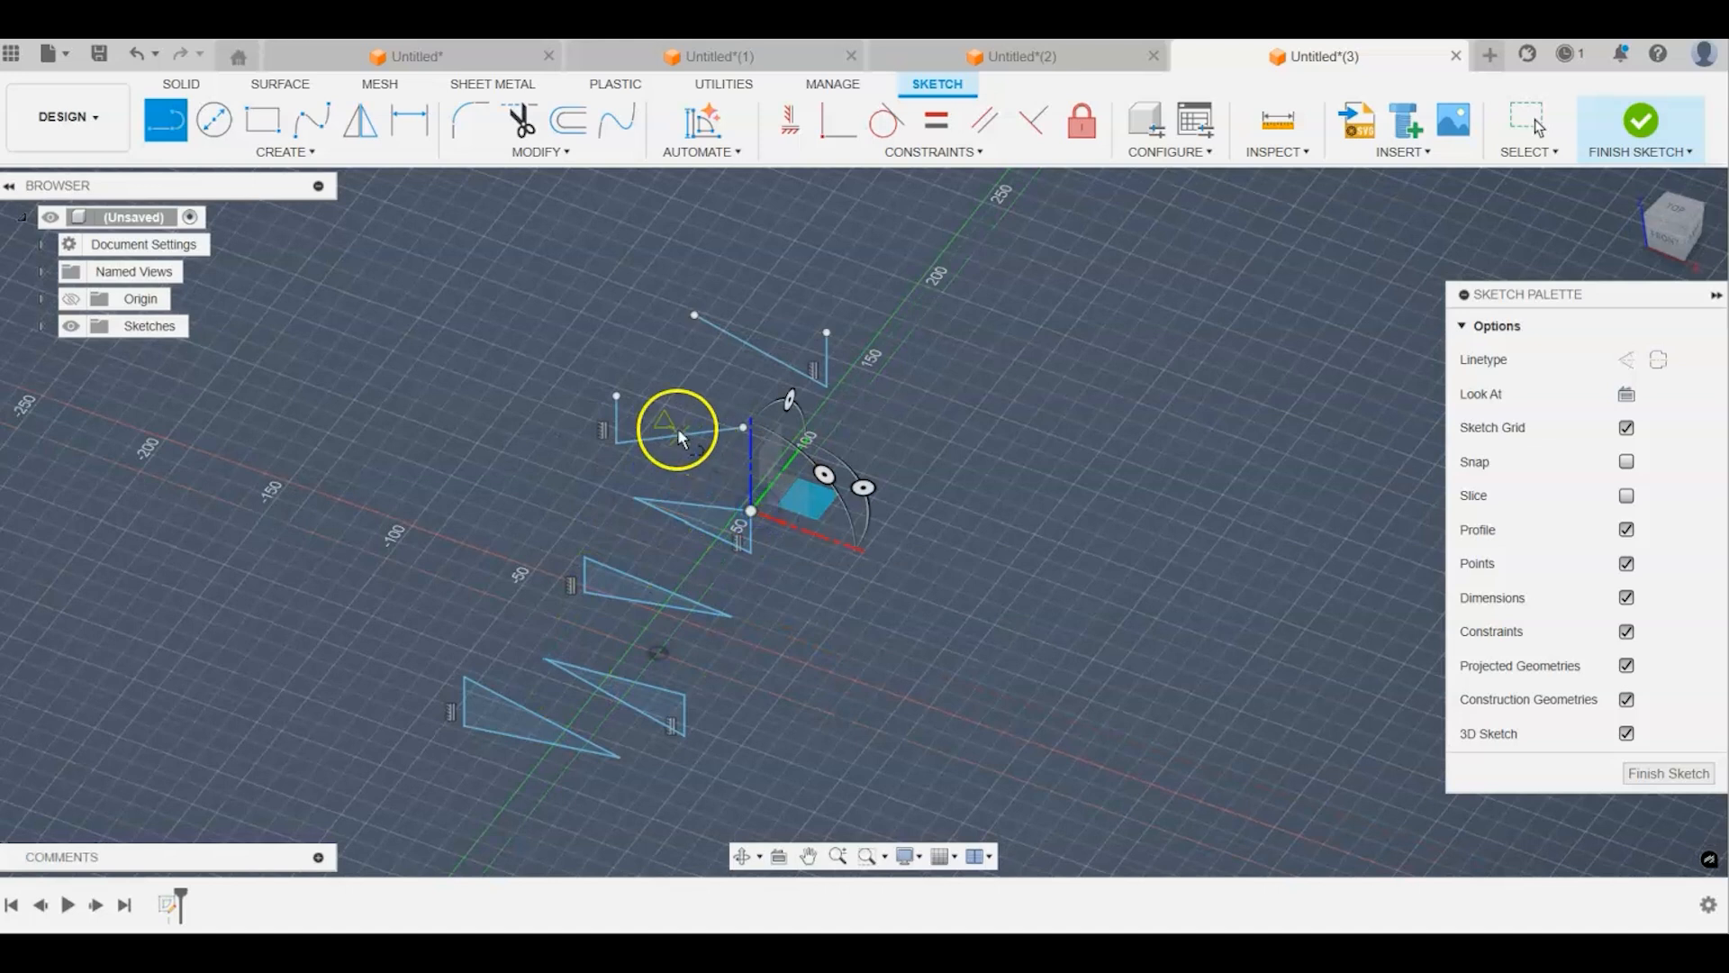
click(617, 395)
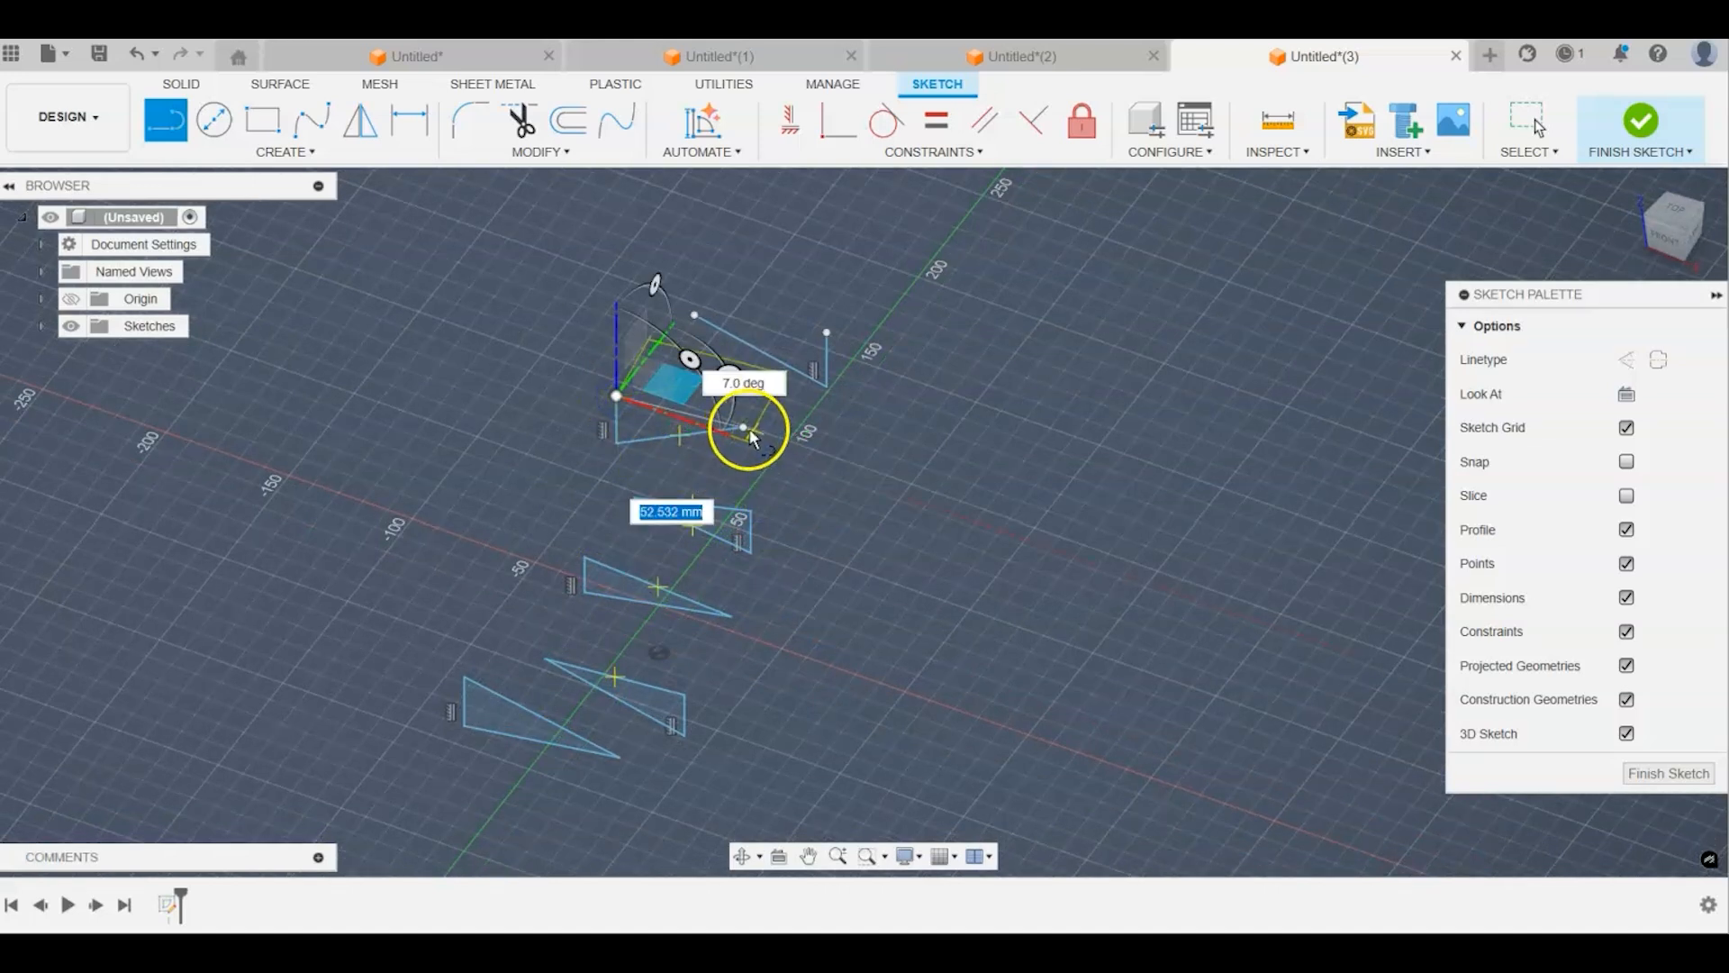
click(744, 429)
click(694, 317)
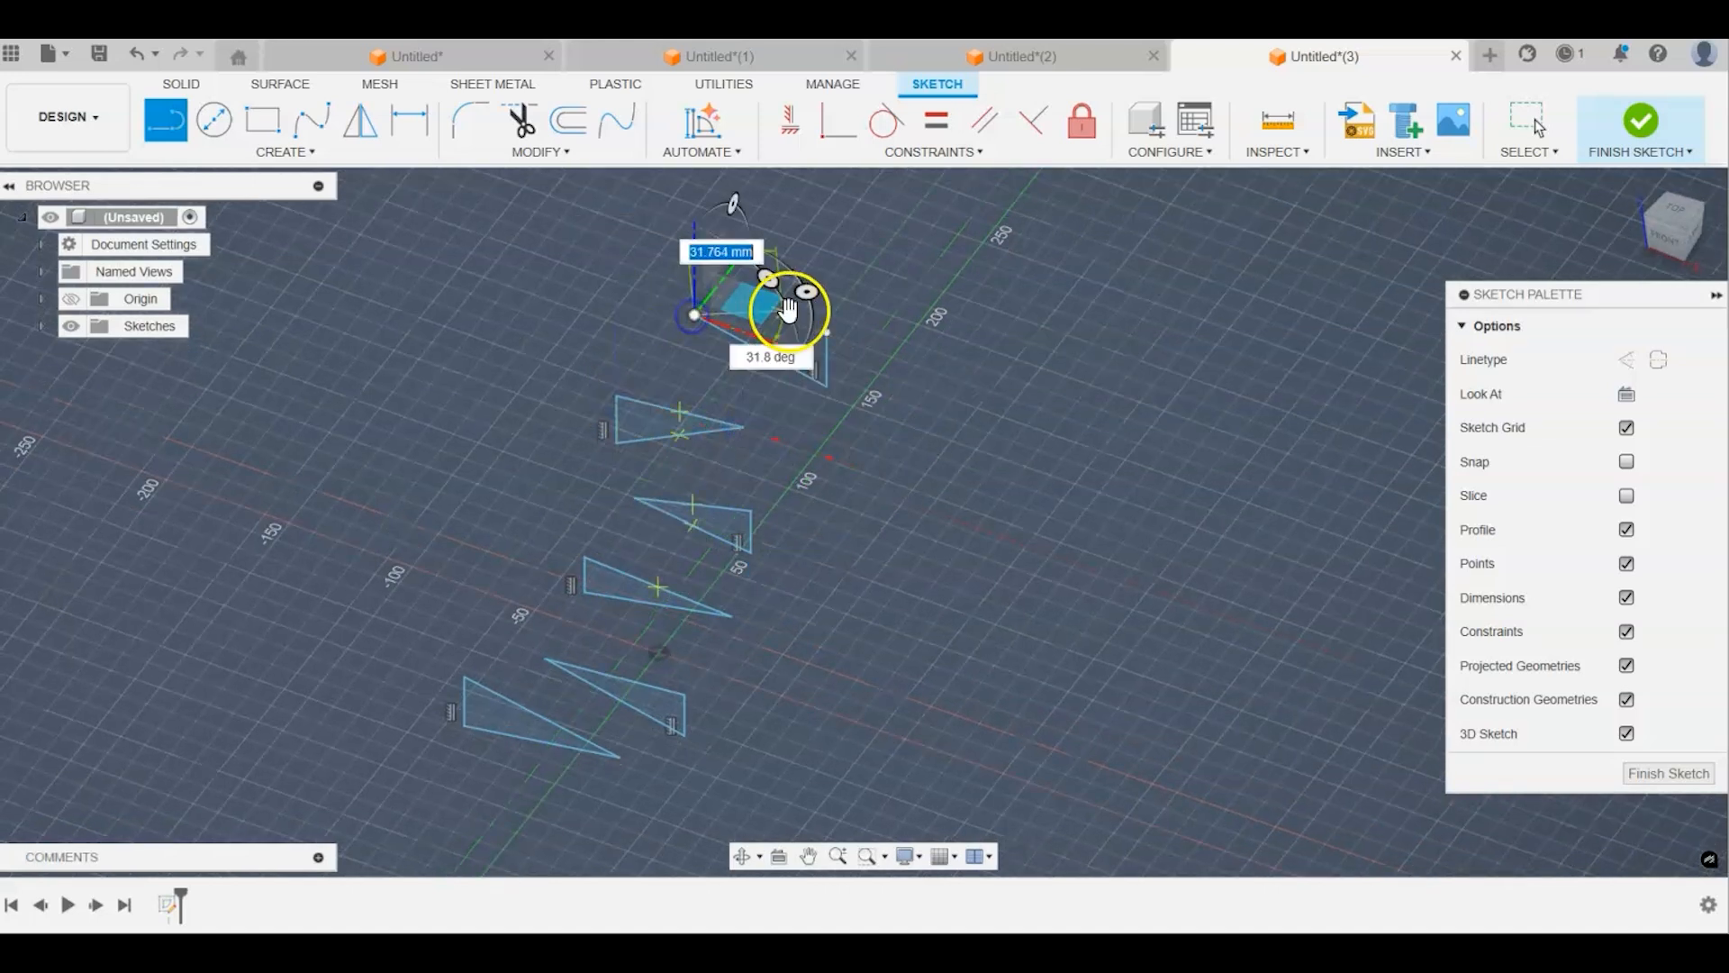
click(828, 330)
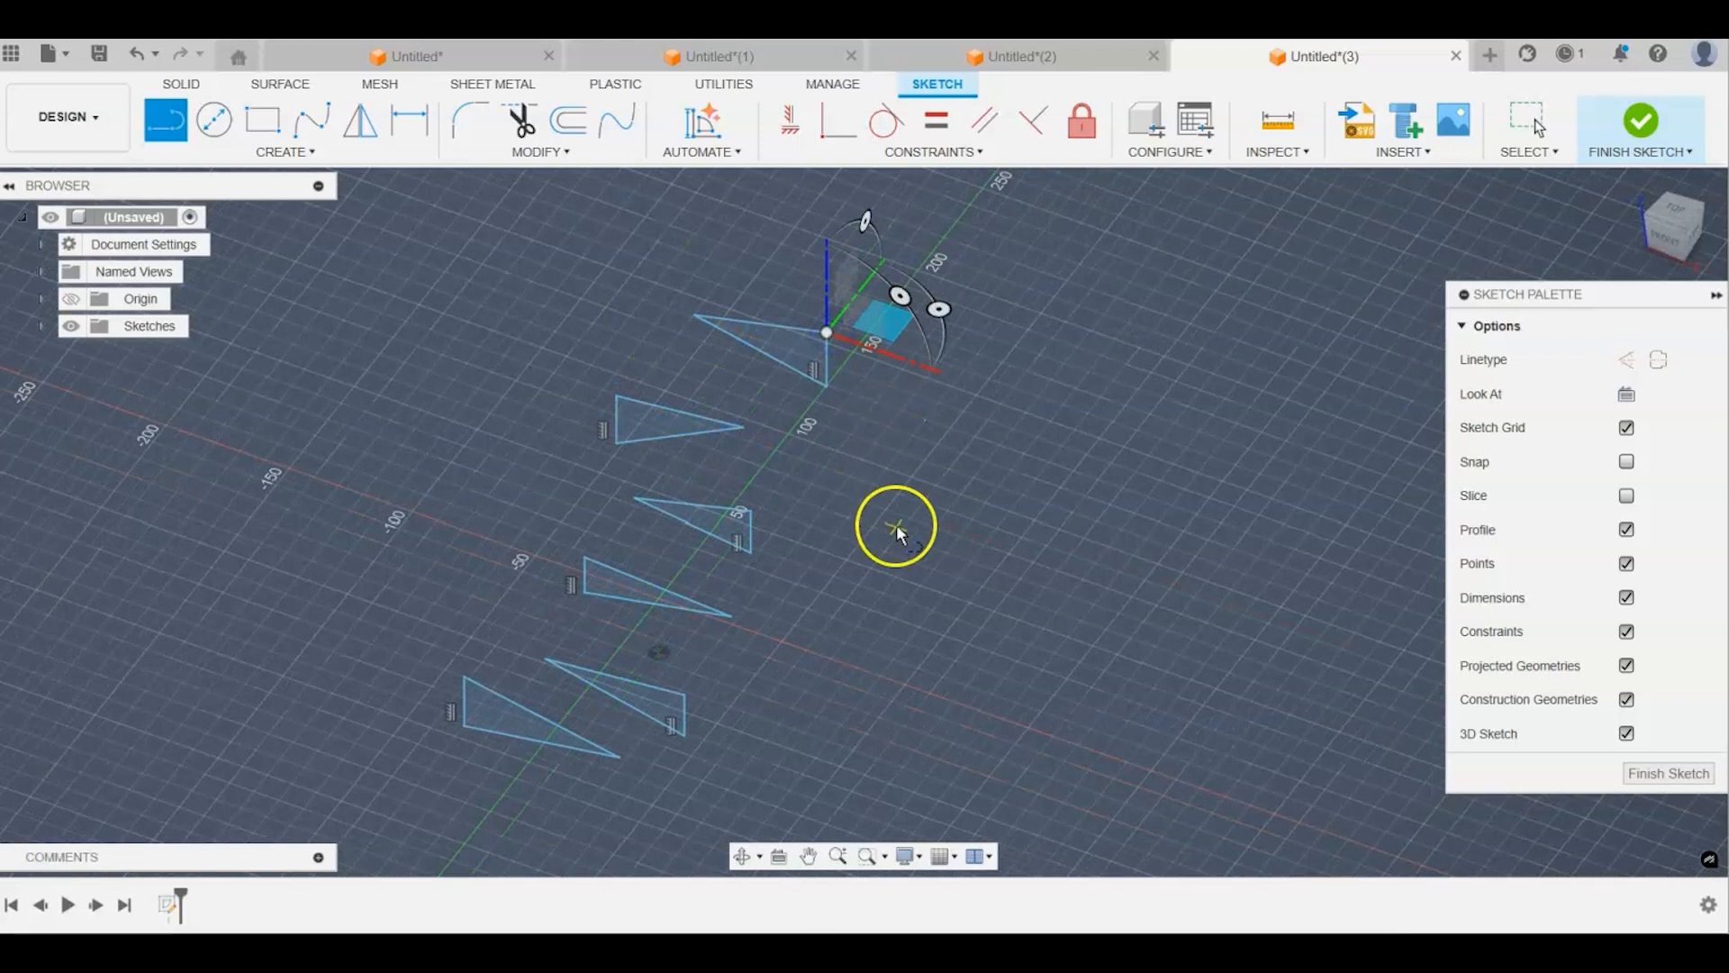
Step: Start a surface loft through the first four triangles, using base lines on the first and third and sloping lines on the second and fourth
scroll(896, 524, down, 2)
right_click(965, 449)
click(1030, 461)
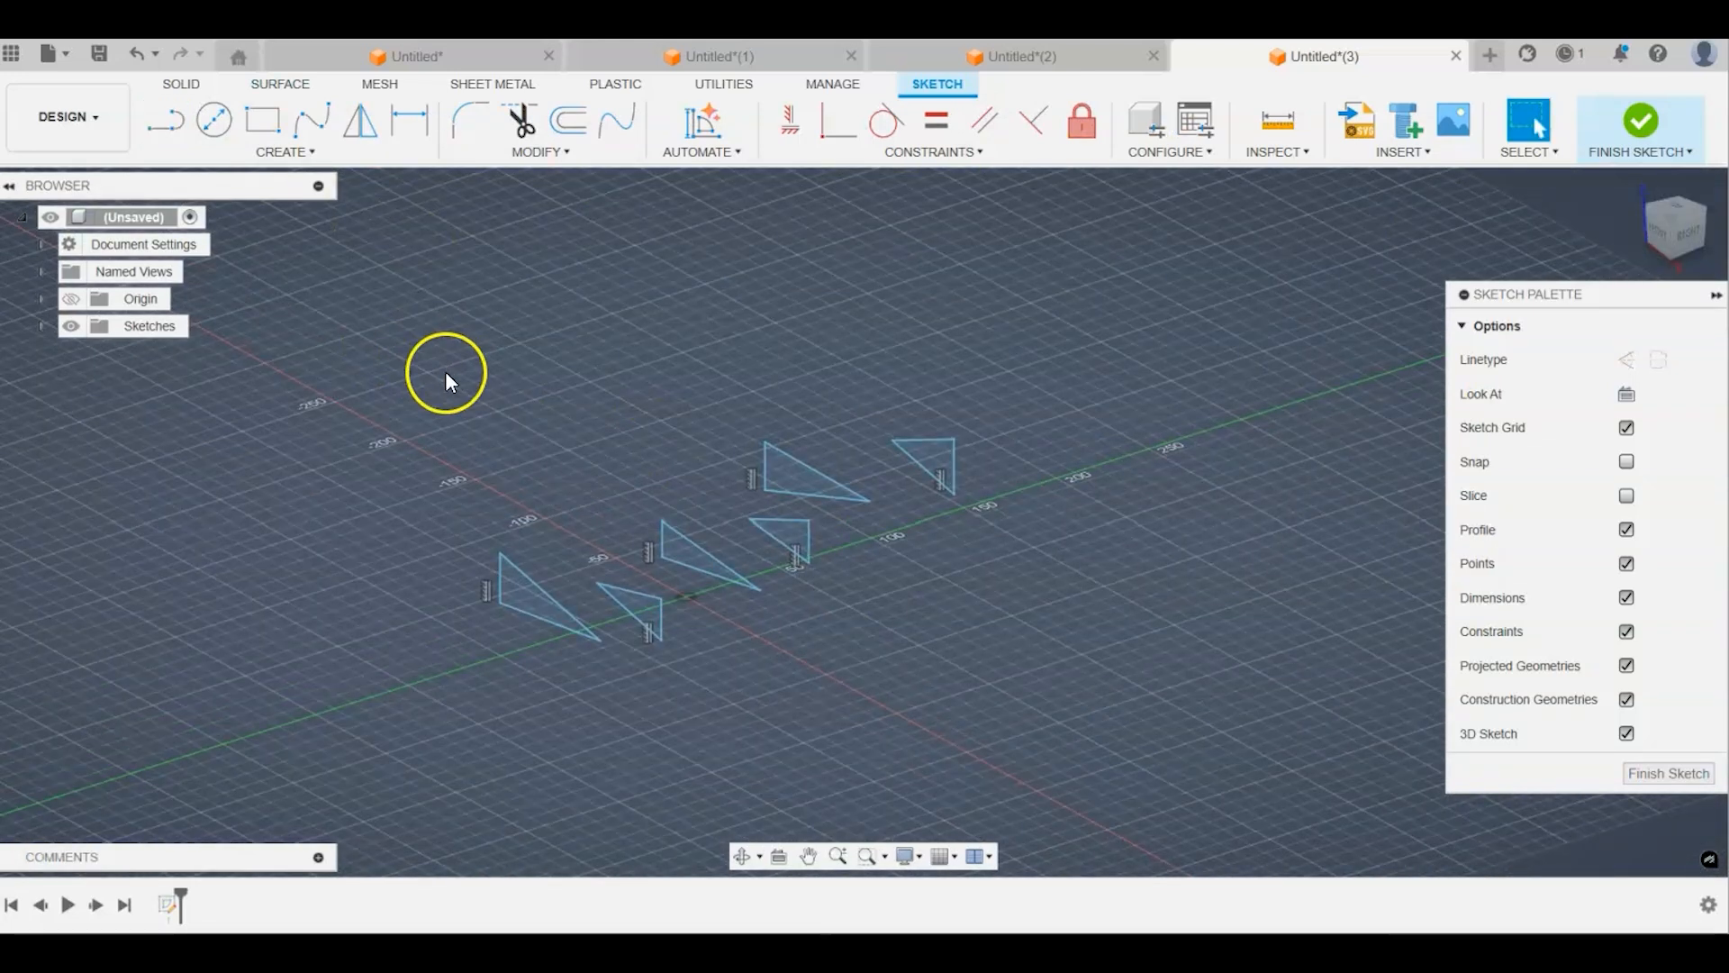
click(275, 85)
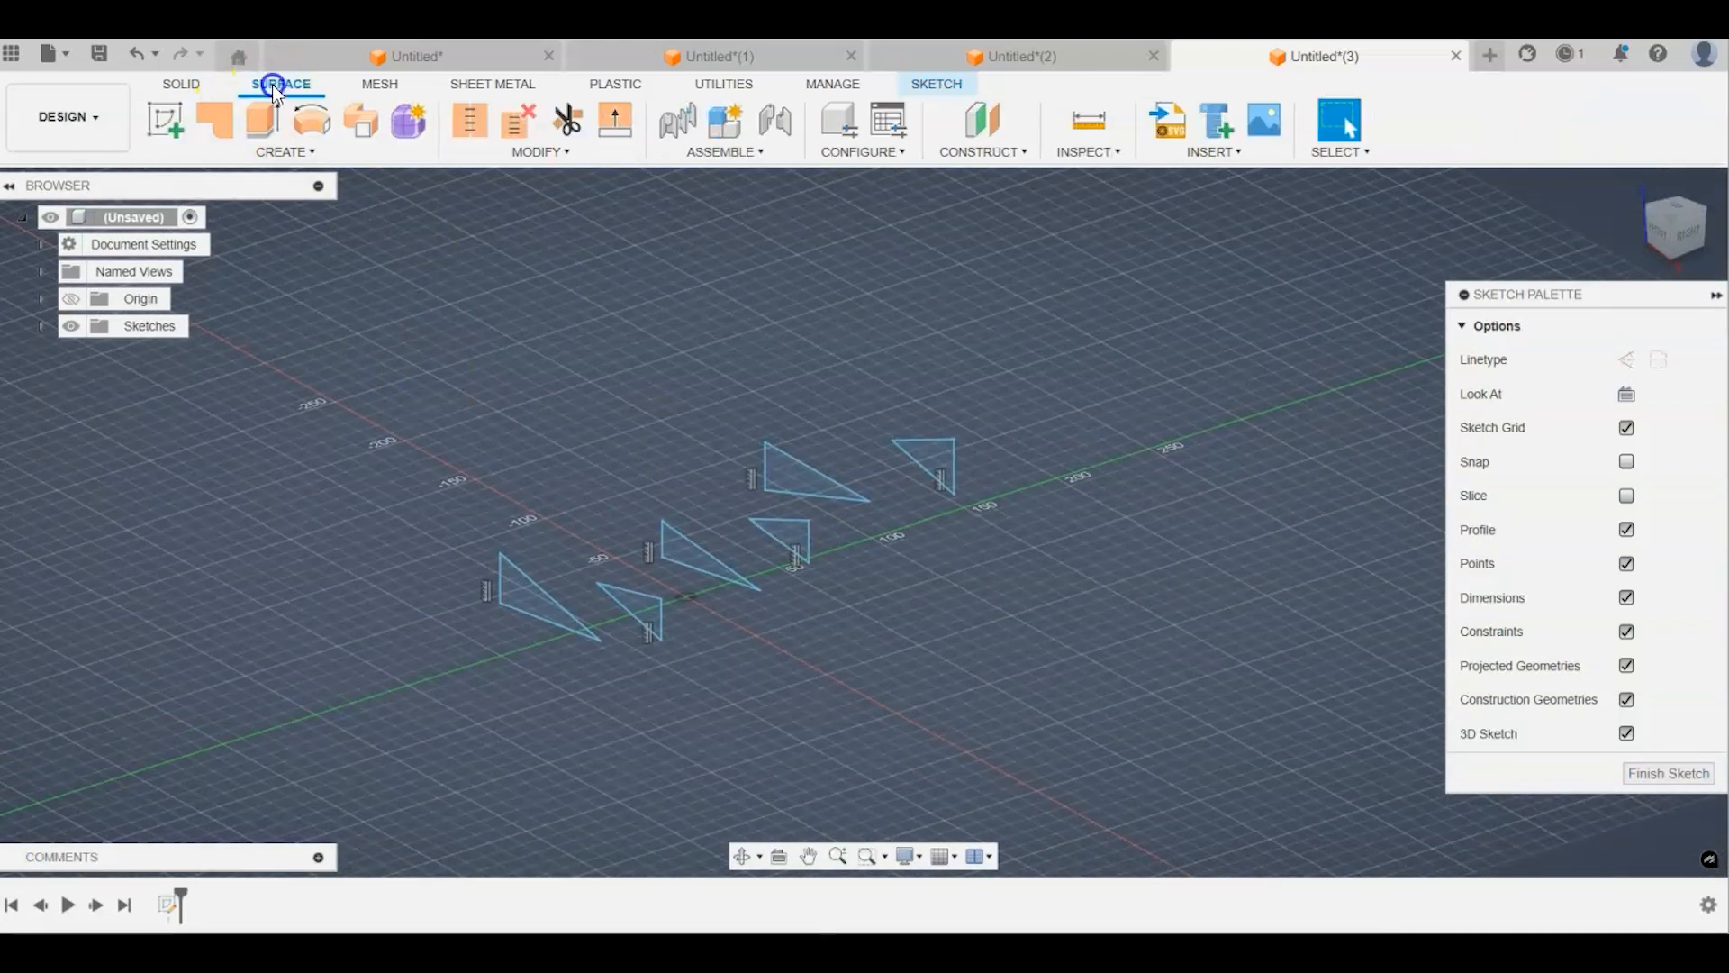
click(273, 152)
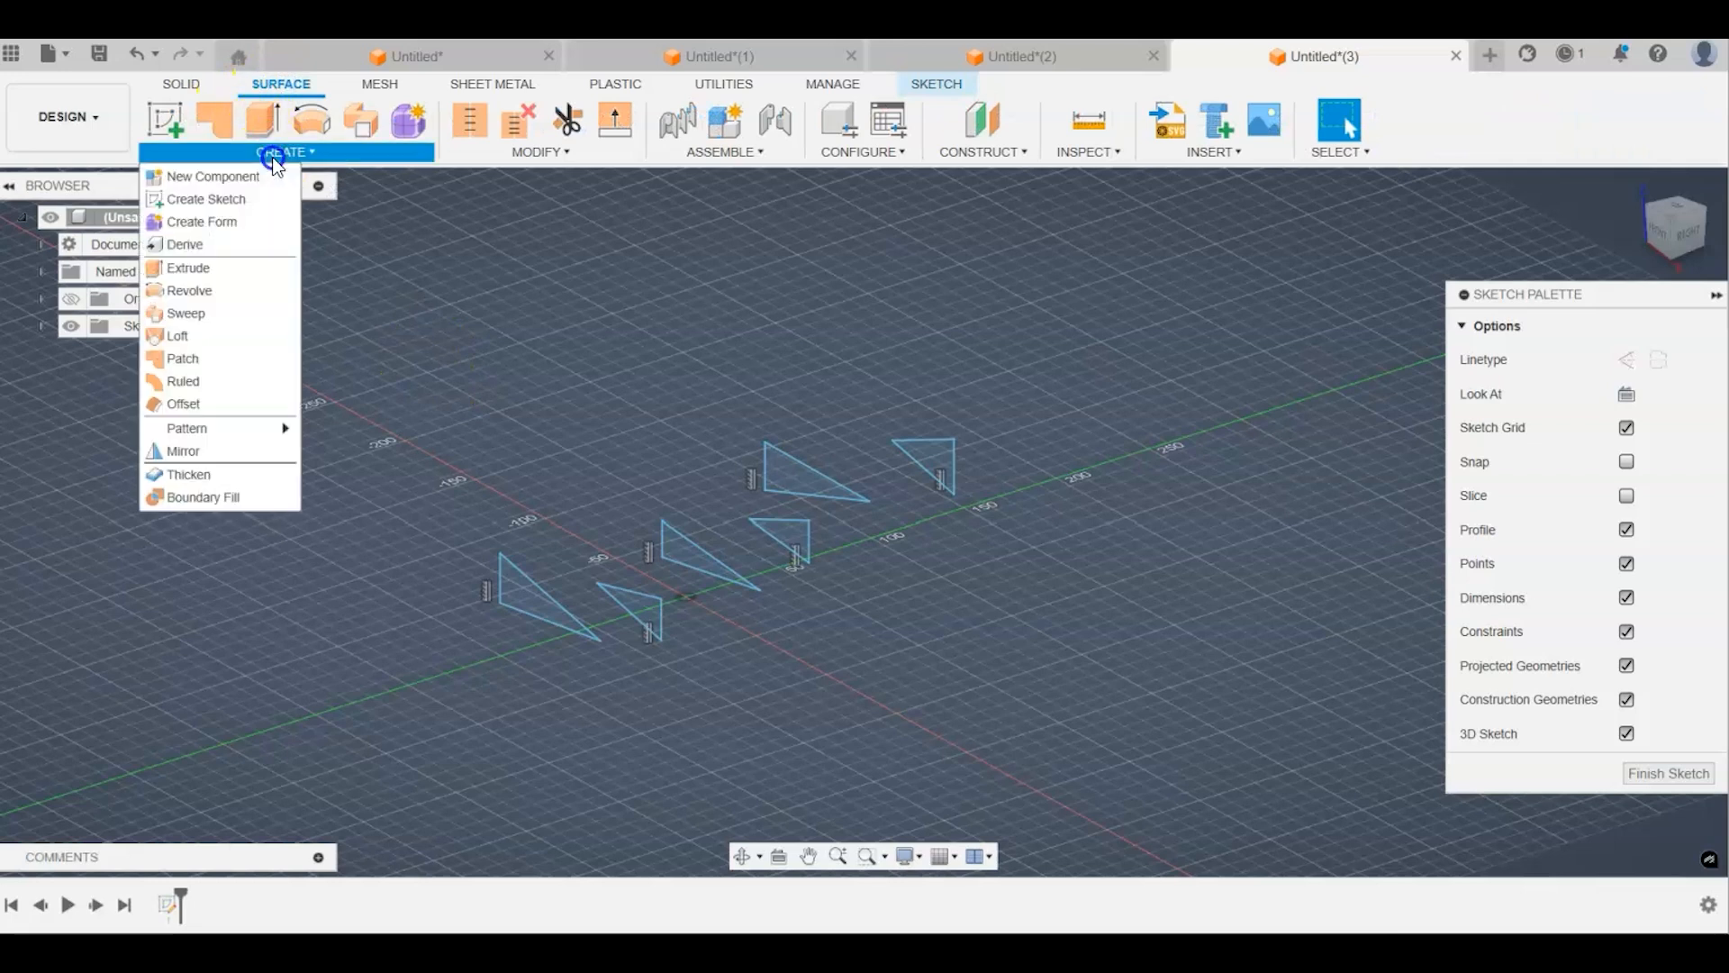
click(229, 335)
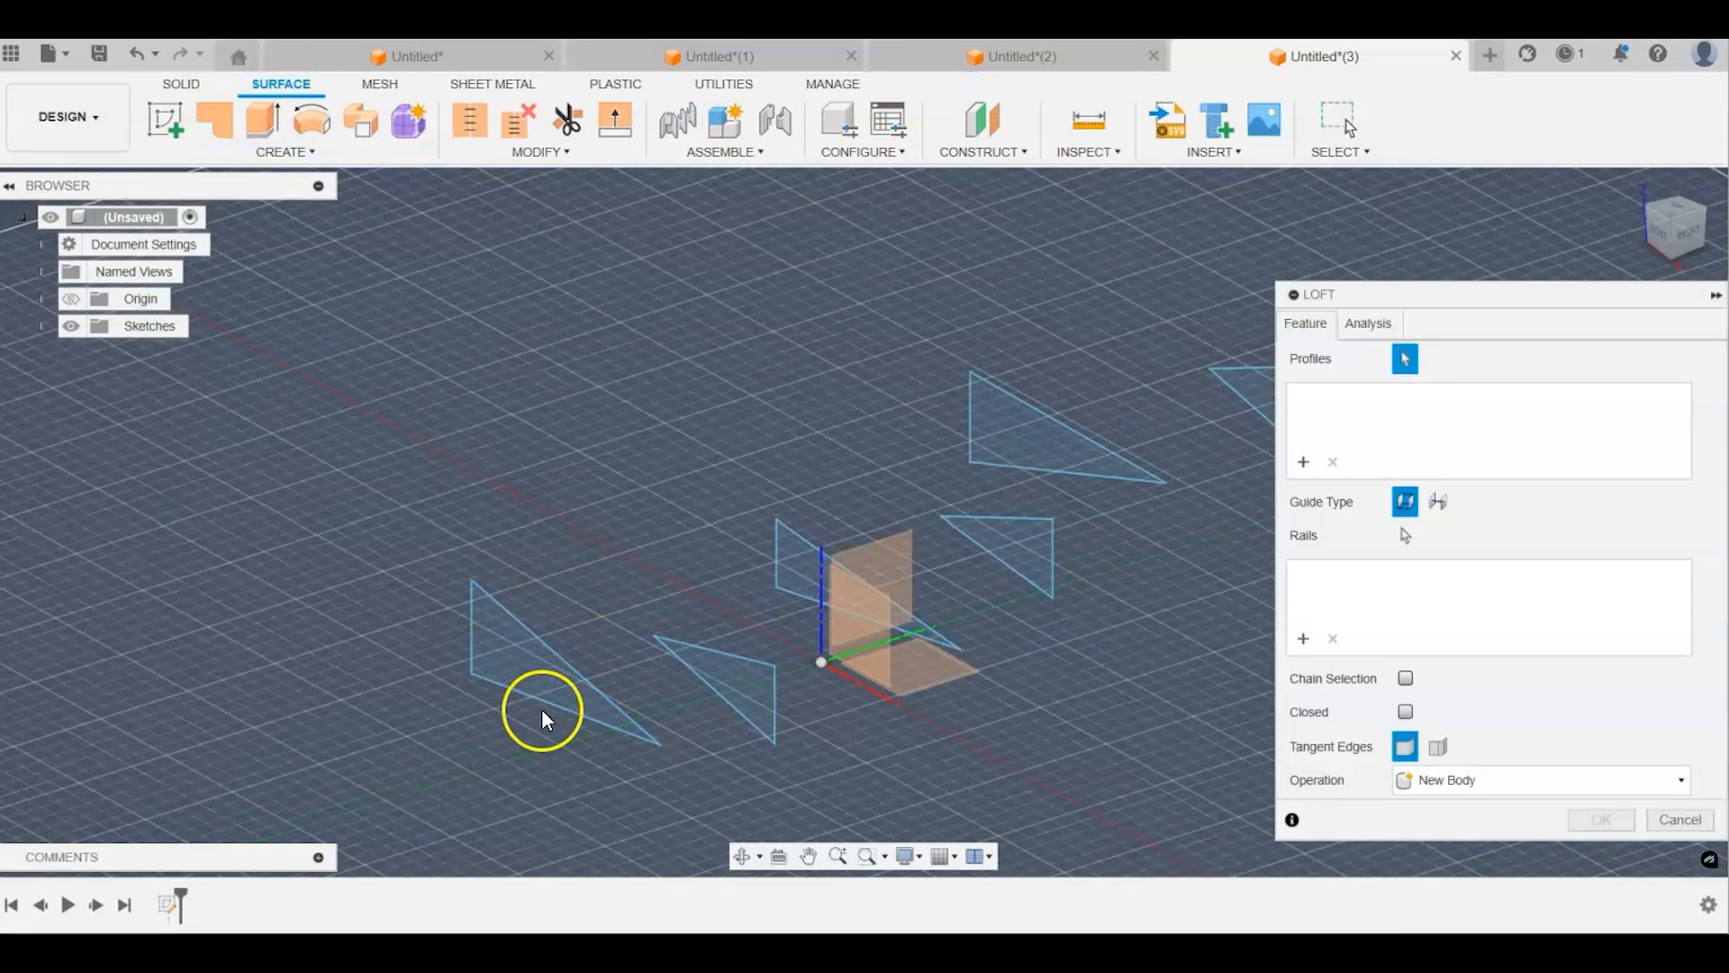
click(544, 701)
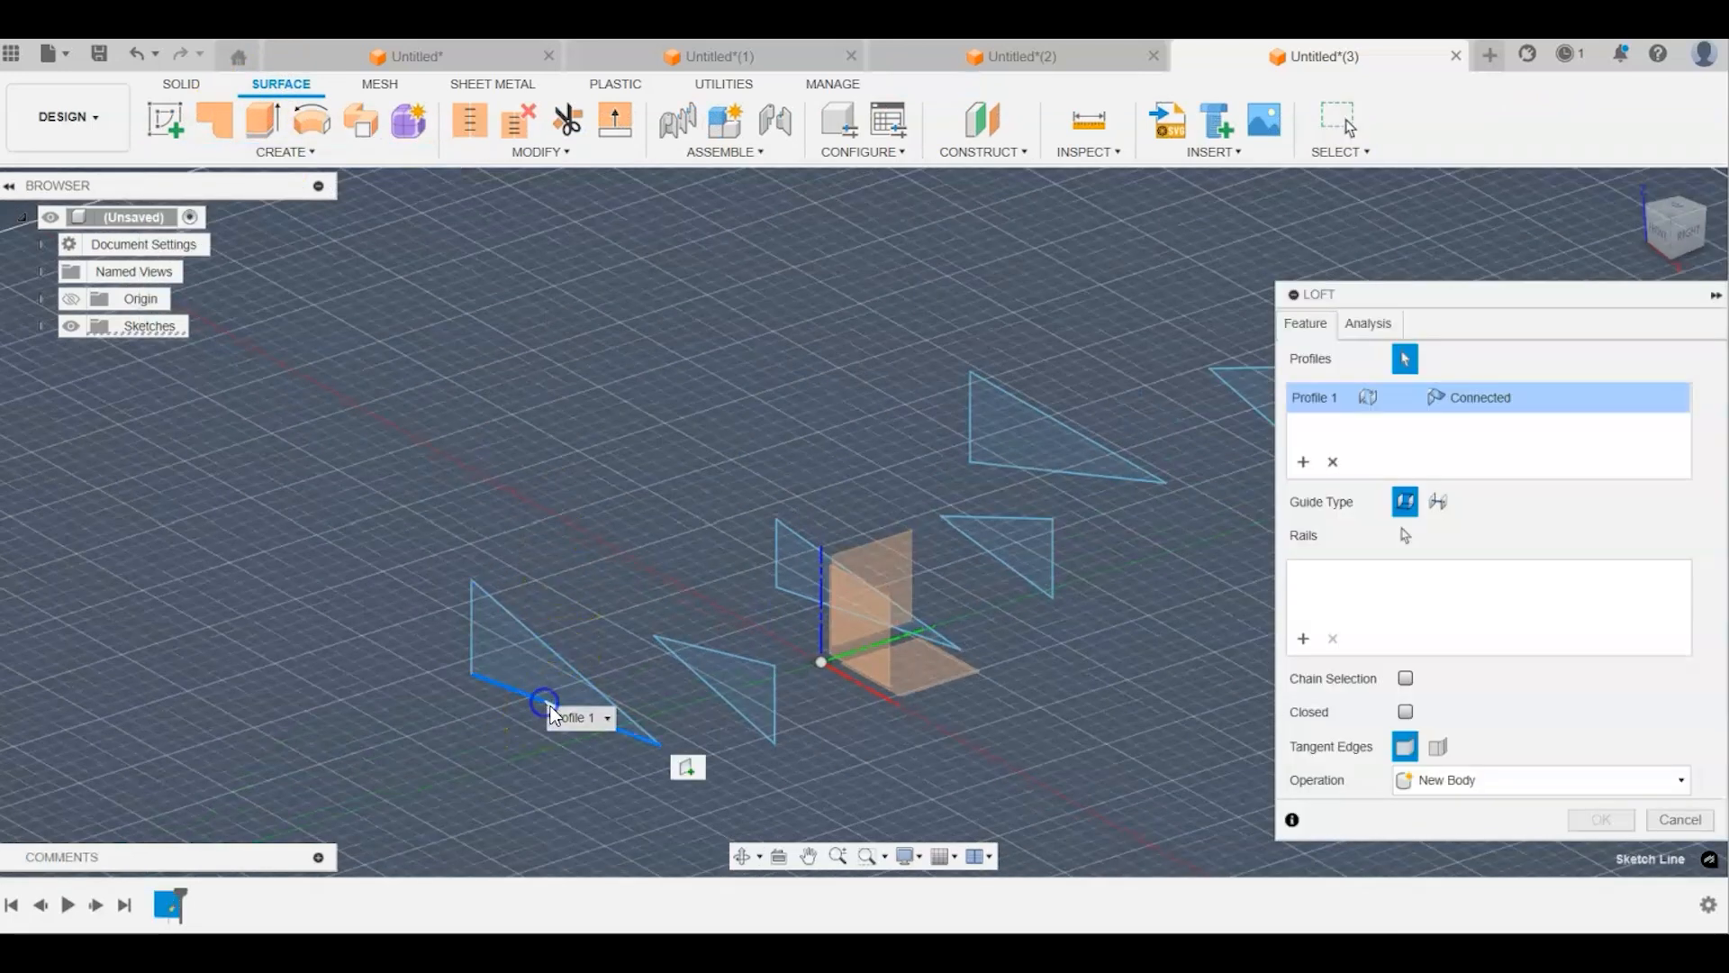
click(721, 654)
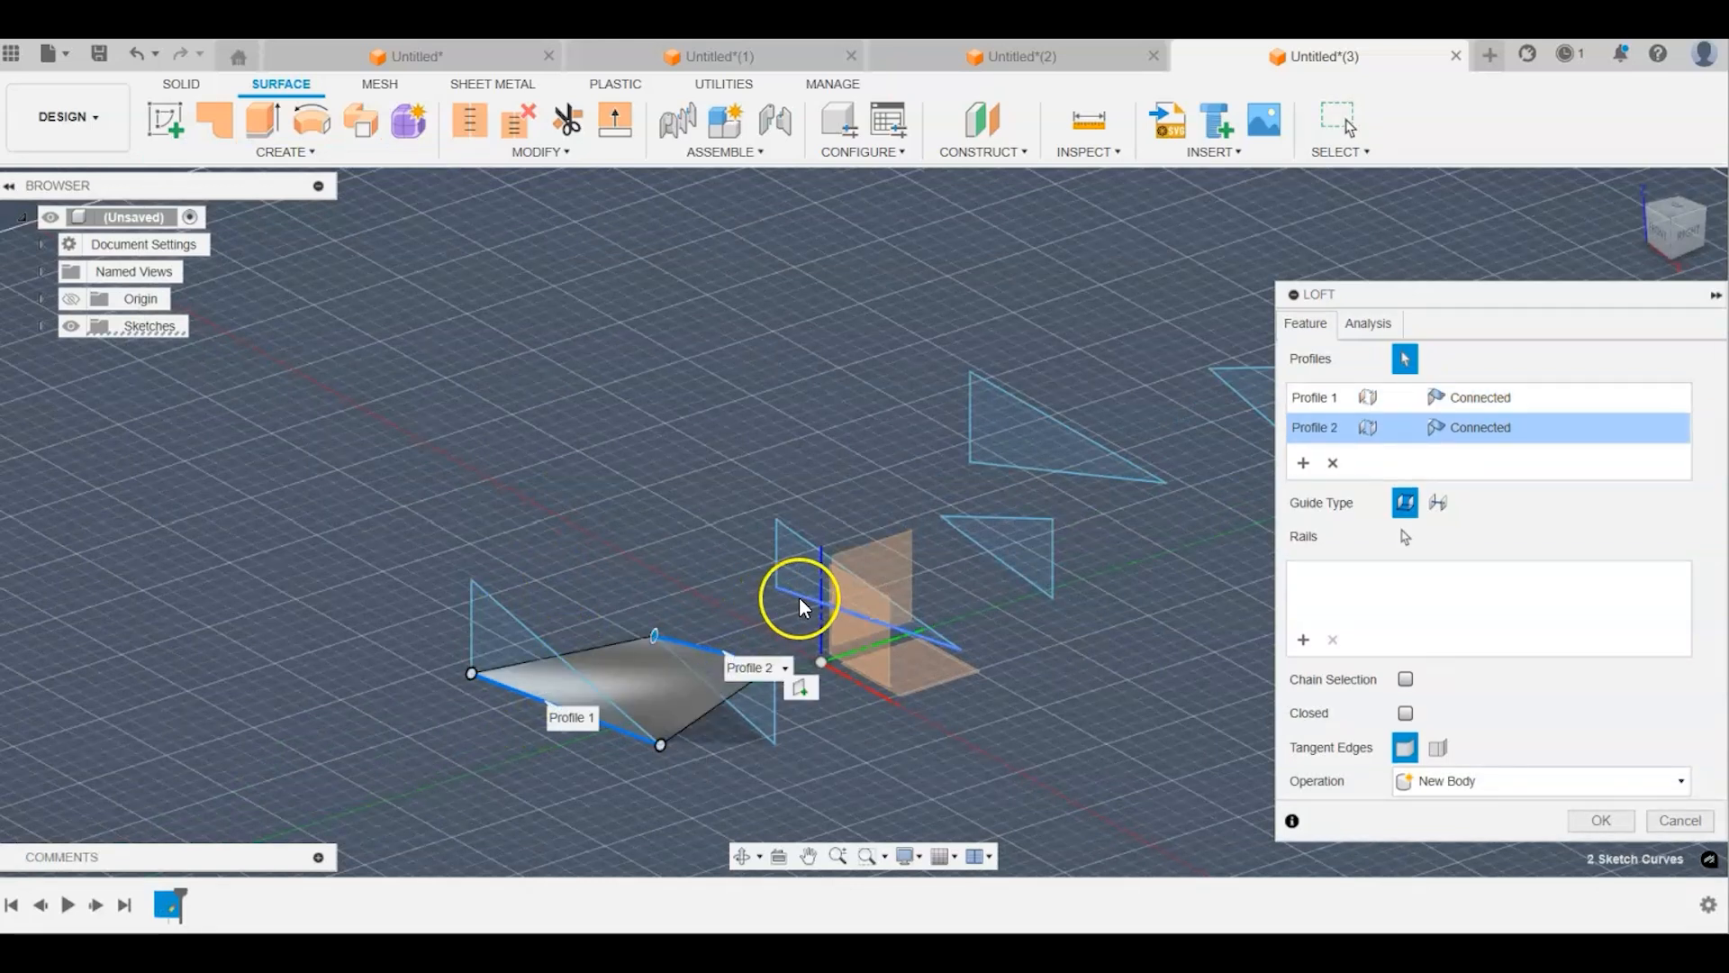
click(845, 607)
click(971, 520)
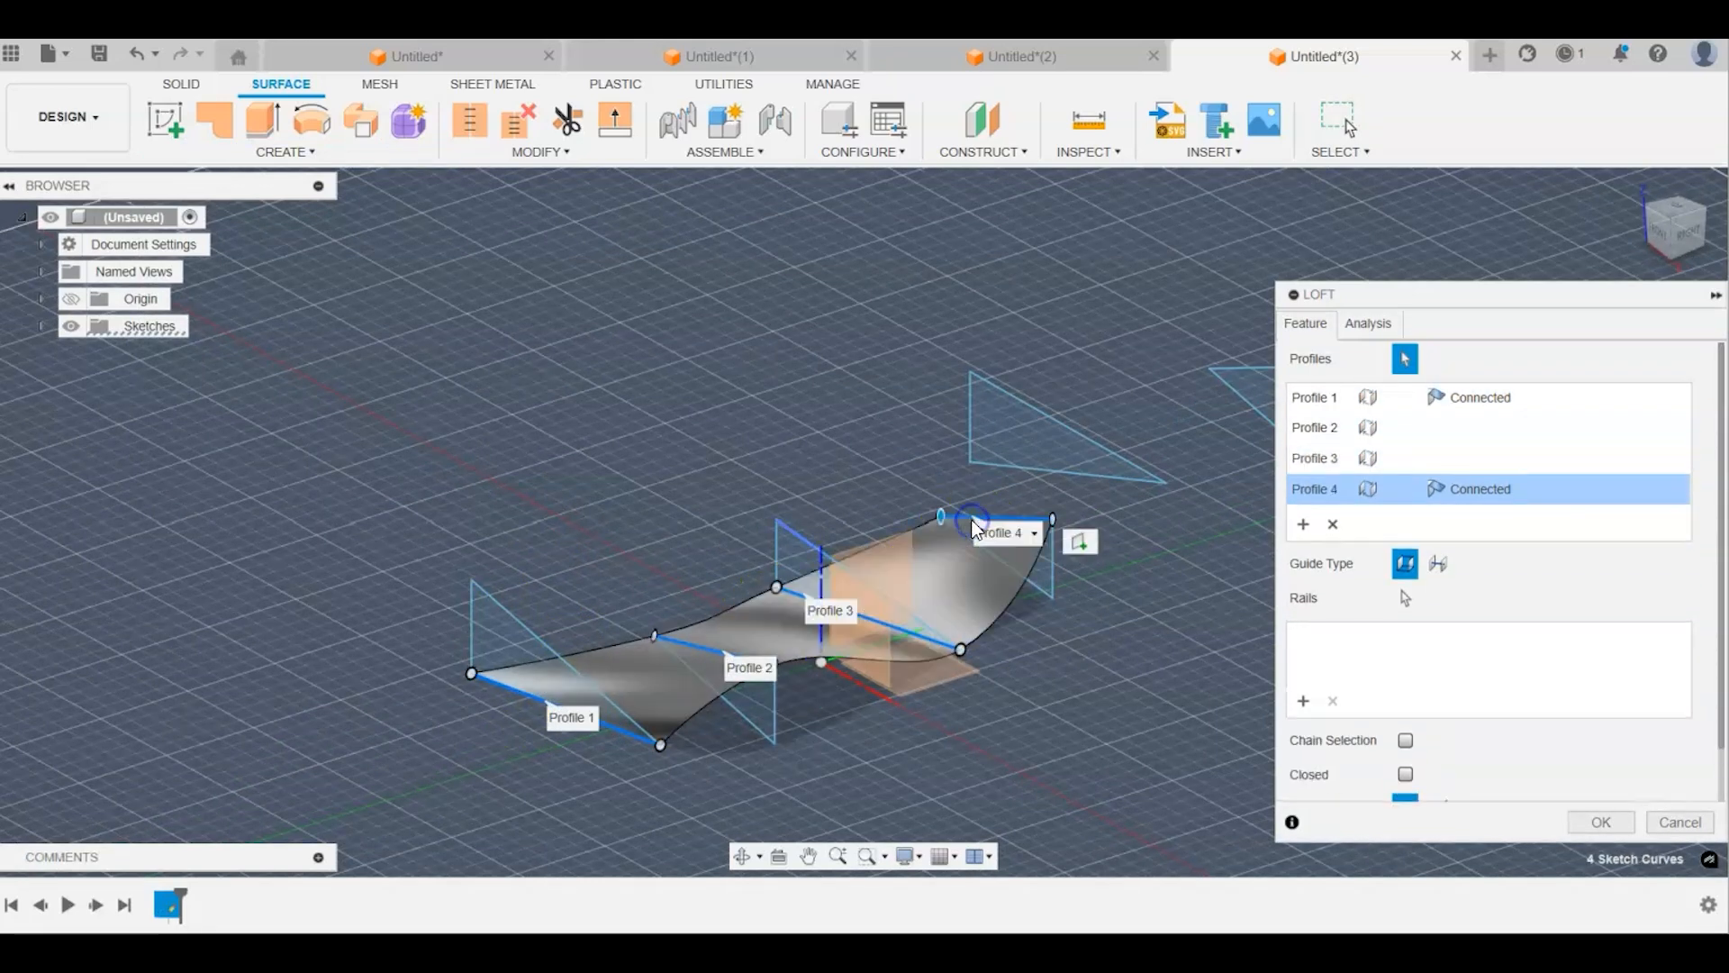
Step: Add the fifth triangle's base line and the sixth's sloping line as profiles and complete the loft as a new body
click(1019, 468)
middle_drag(1158, 385, 854, 441)
click(873, 416)
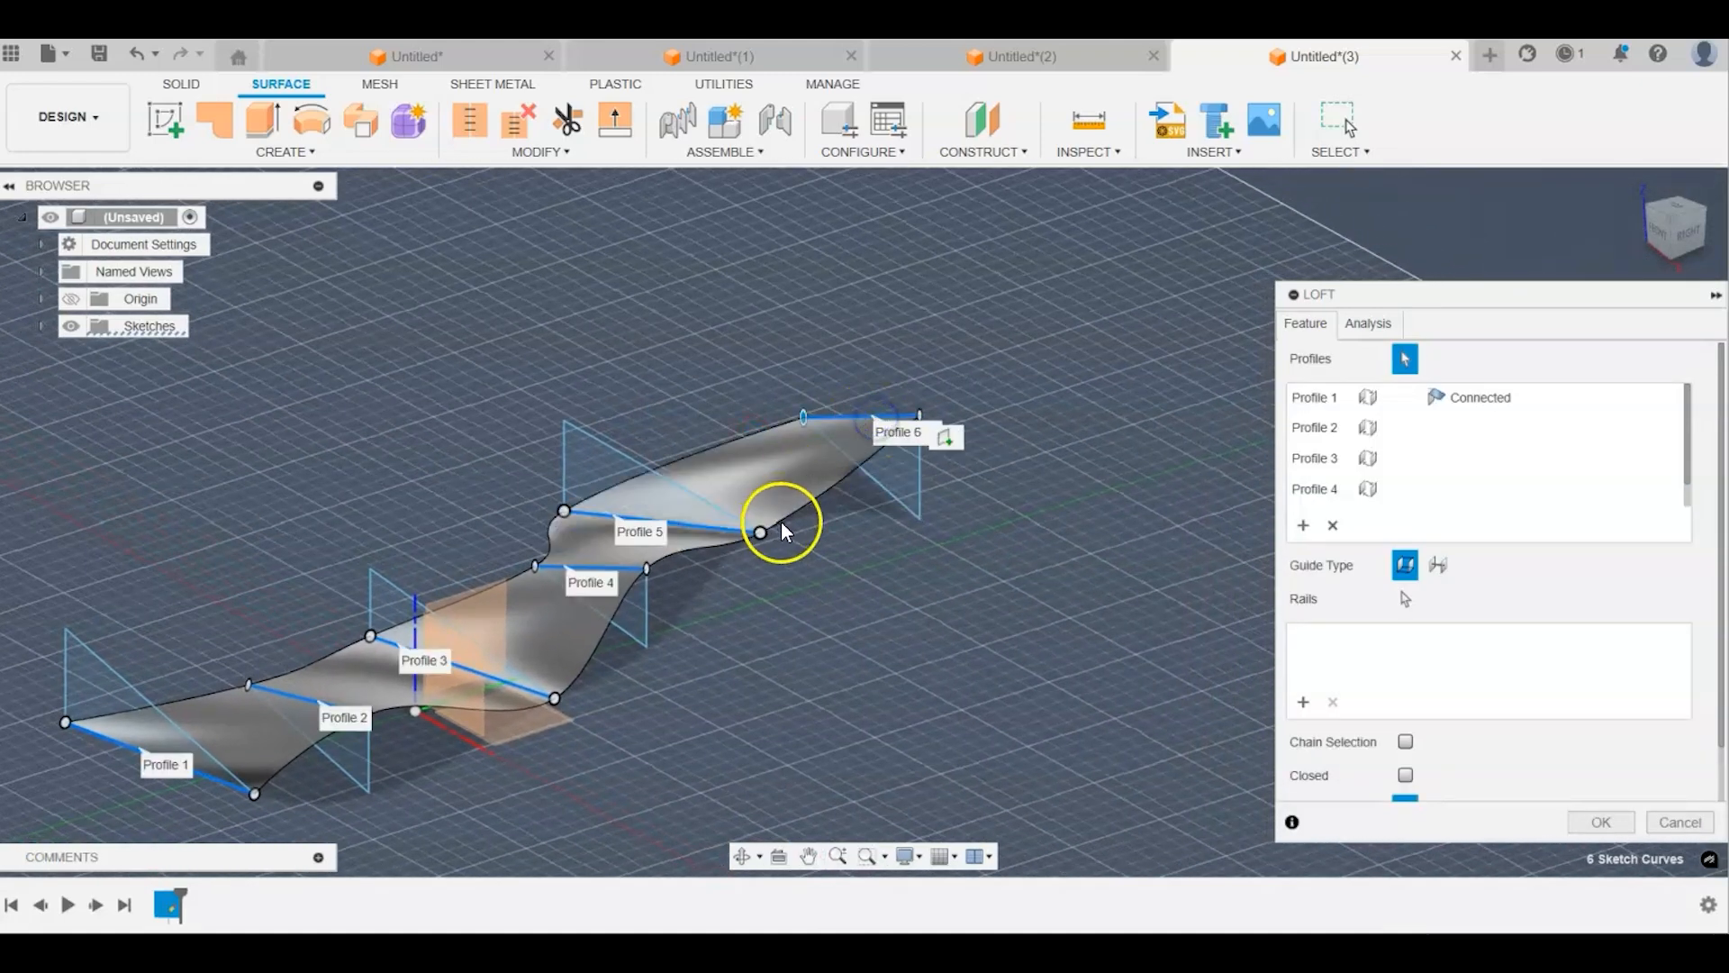
click(1686, 234)
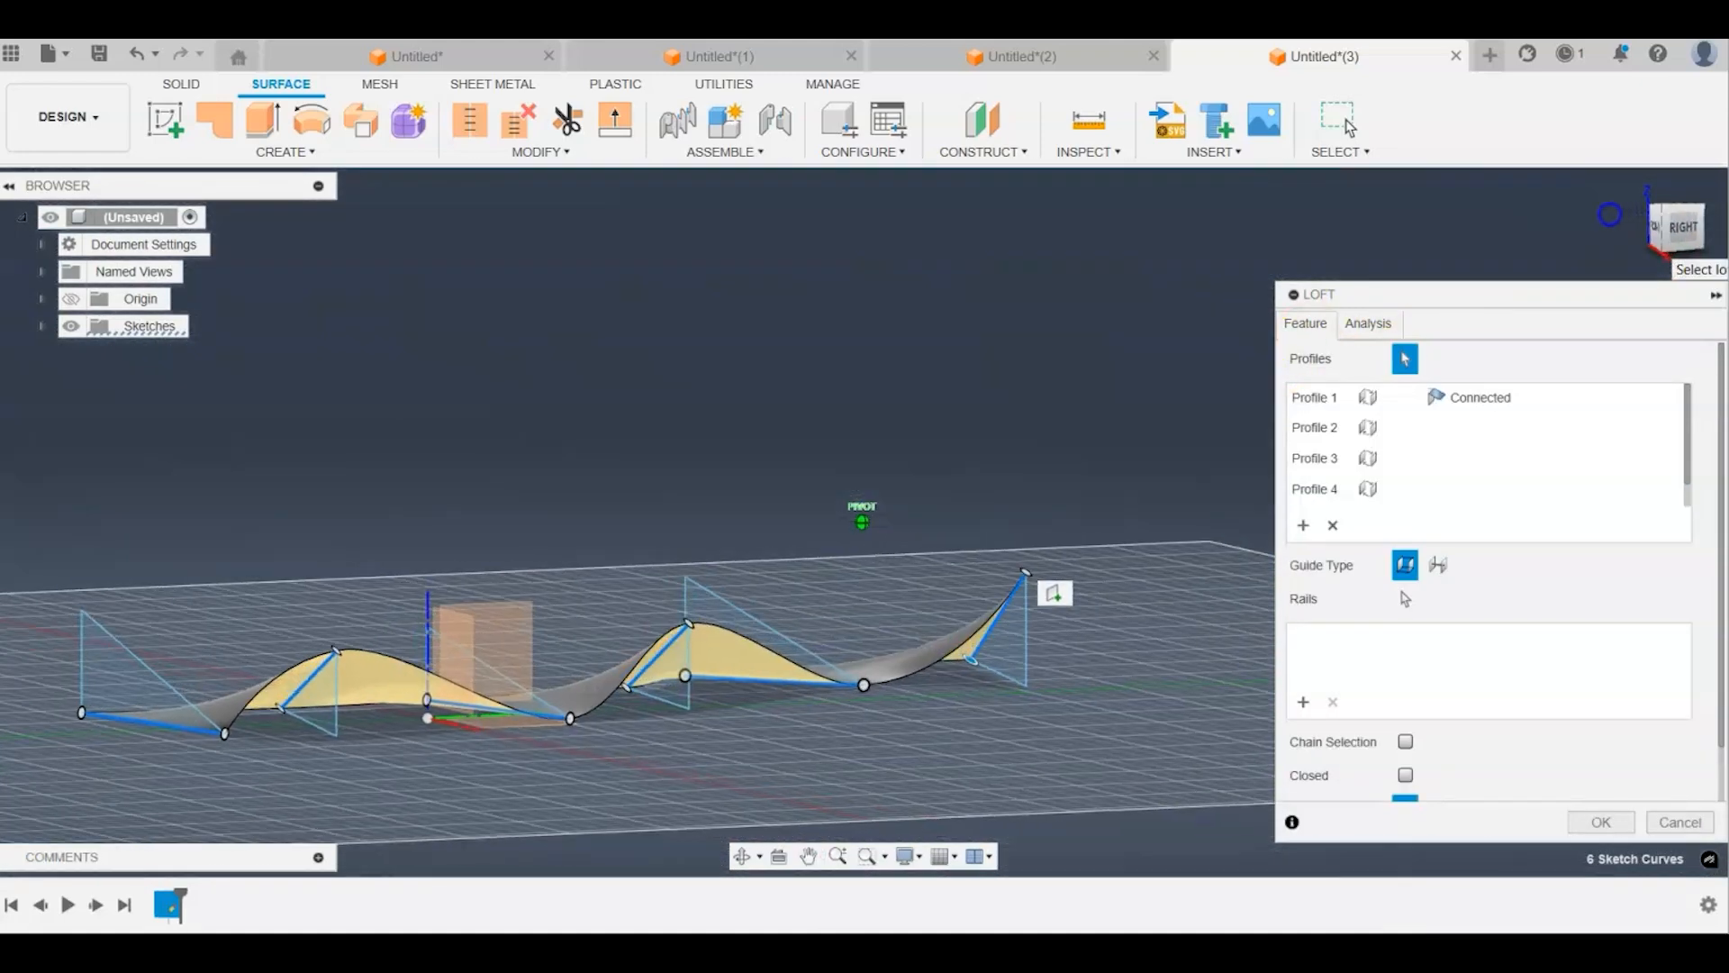
drag(1566, 214, 1556, 248)
click(1602, 821)
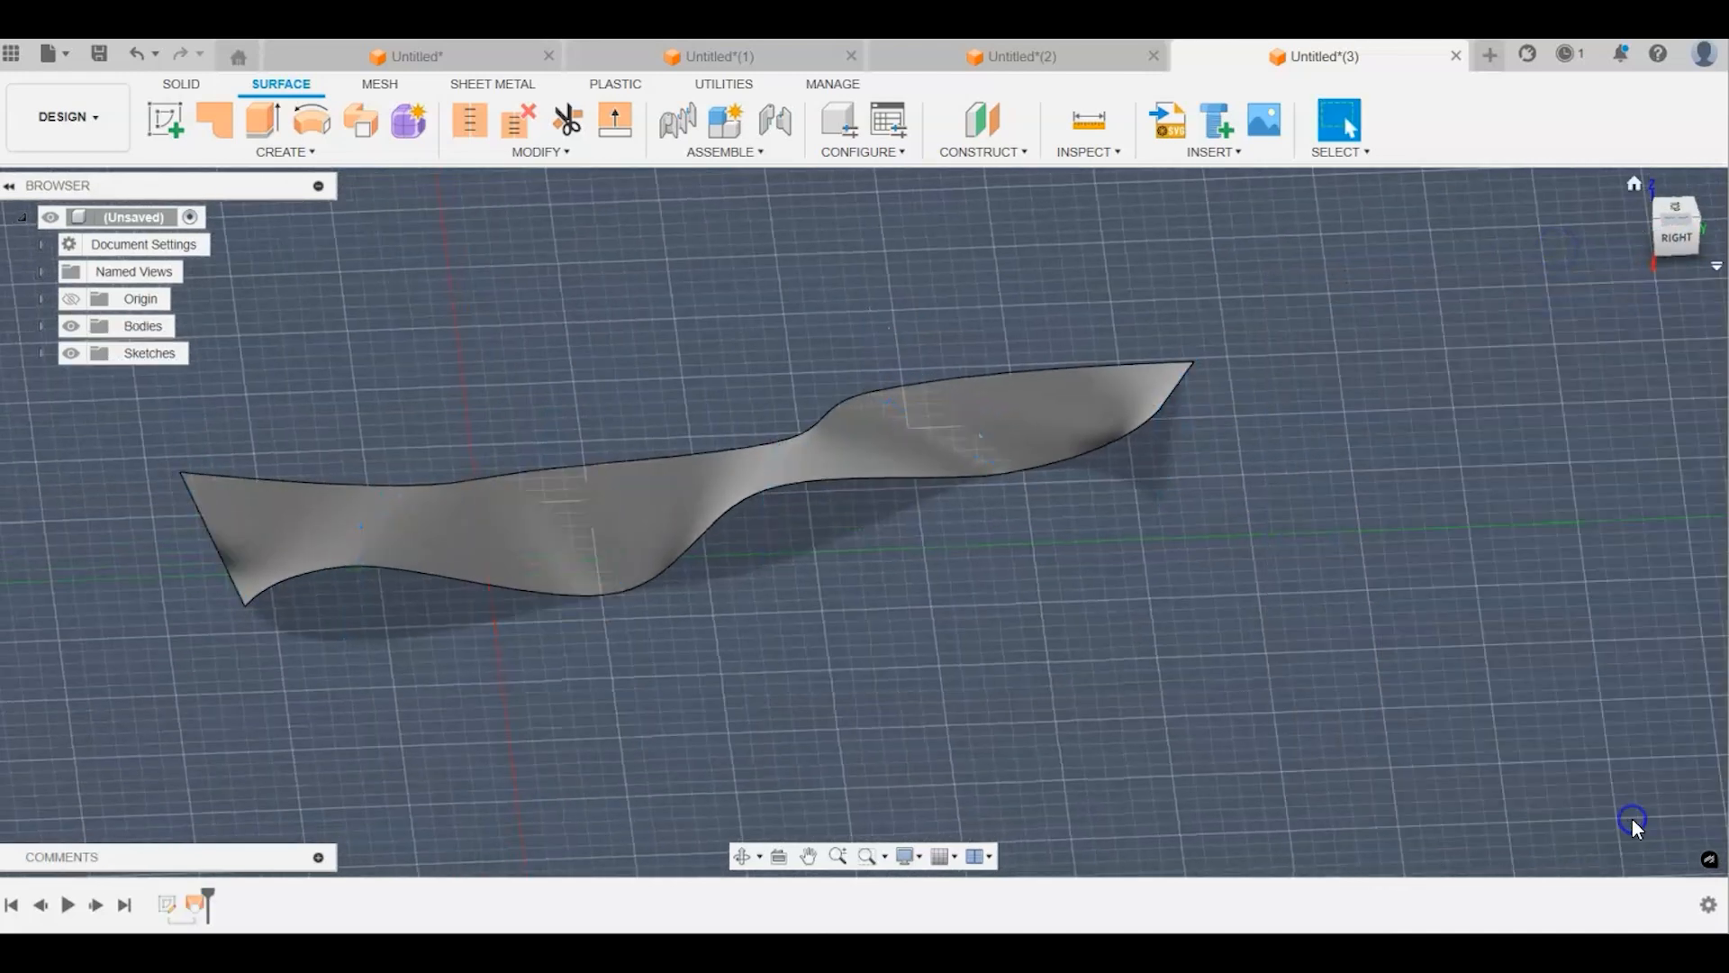
Step: Thicken the lofted wavy surface by 1 mm on one side as a new body
click(197, 83)
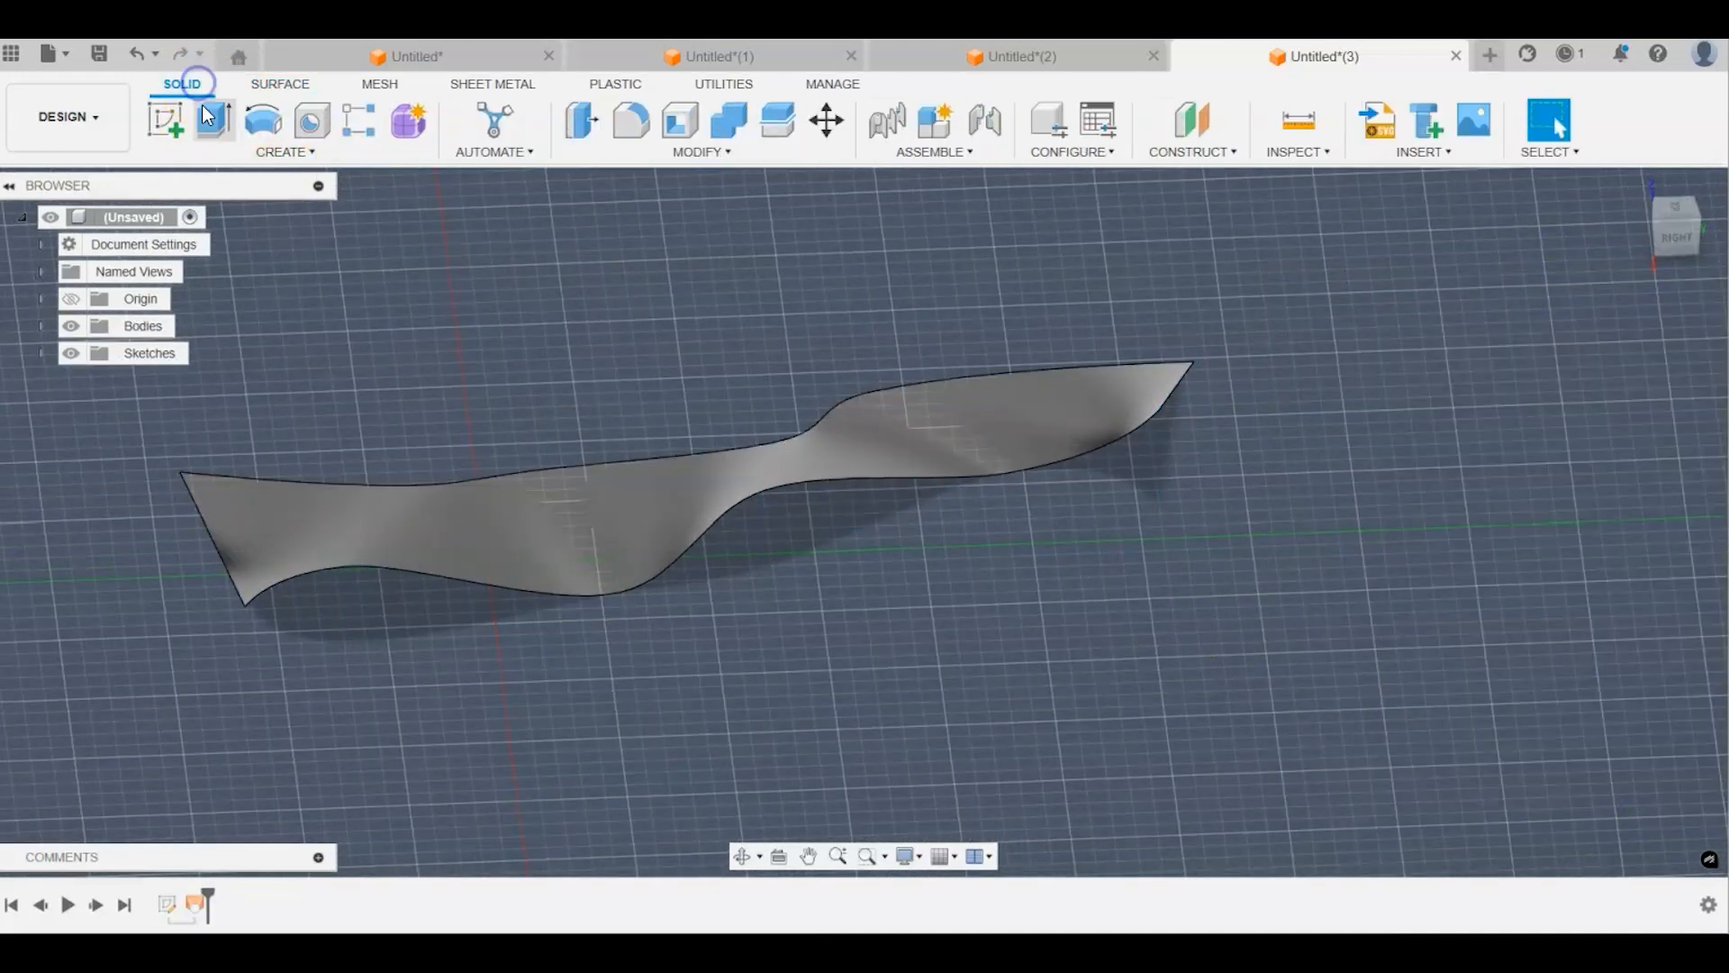
click(285, 152)
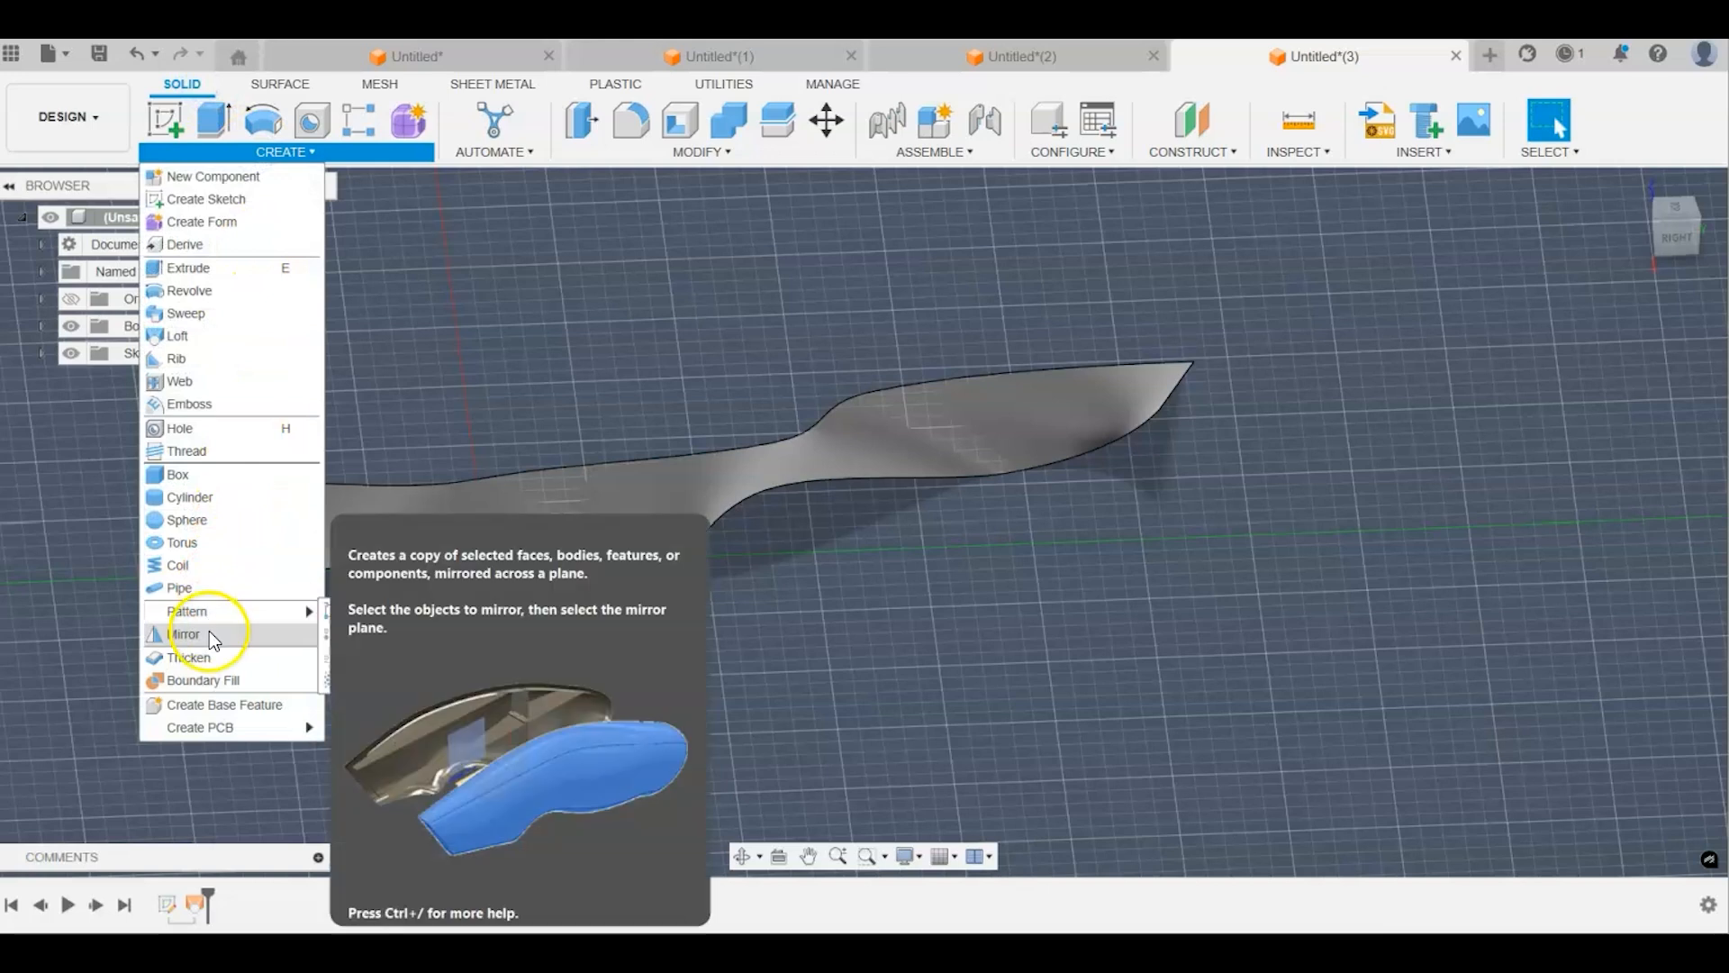
click(212, 657)
click(700, 487)
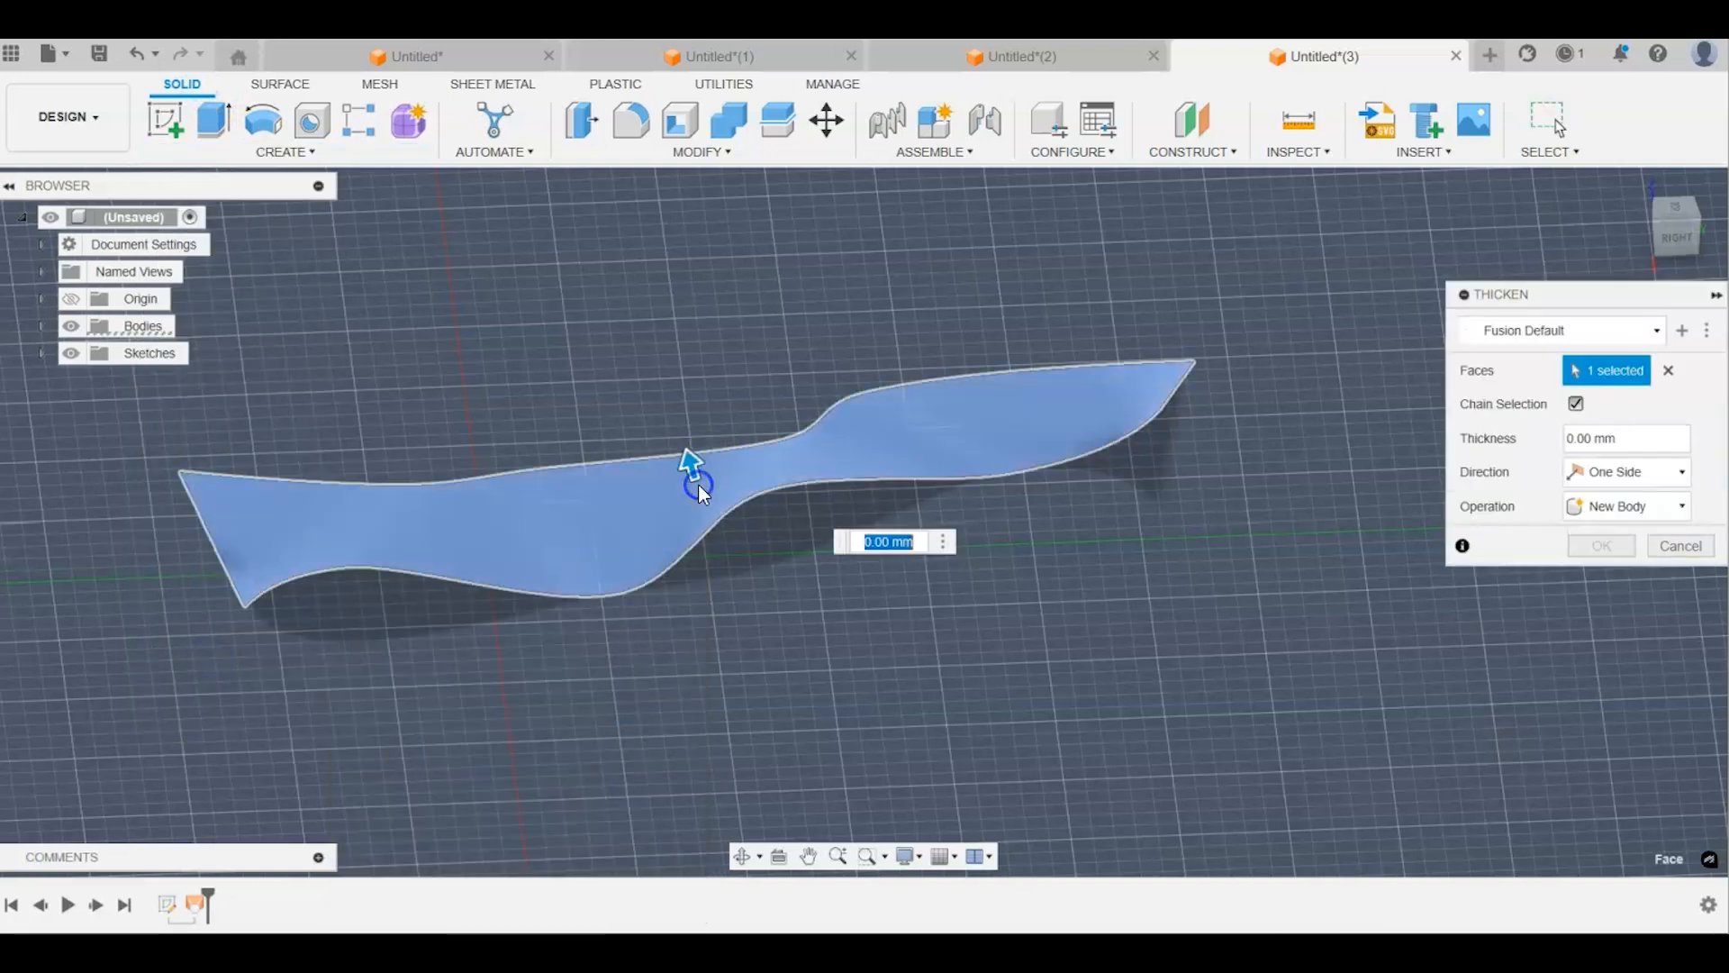
click(773, 487)
text(1)
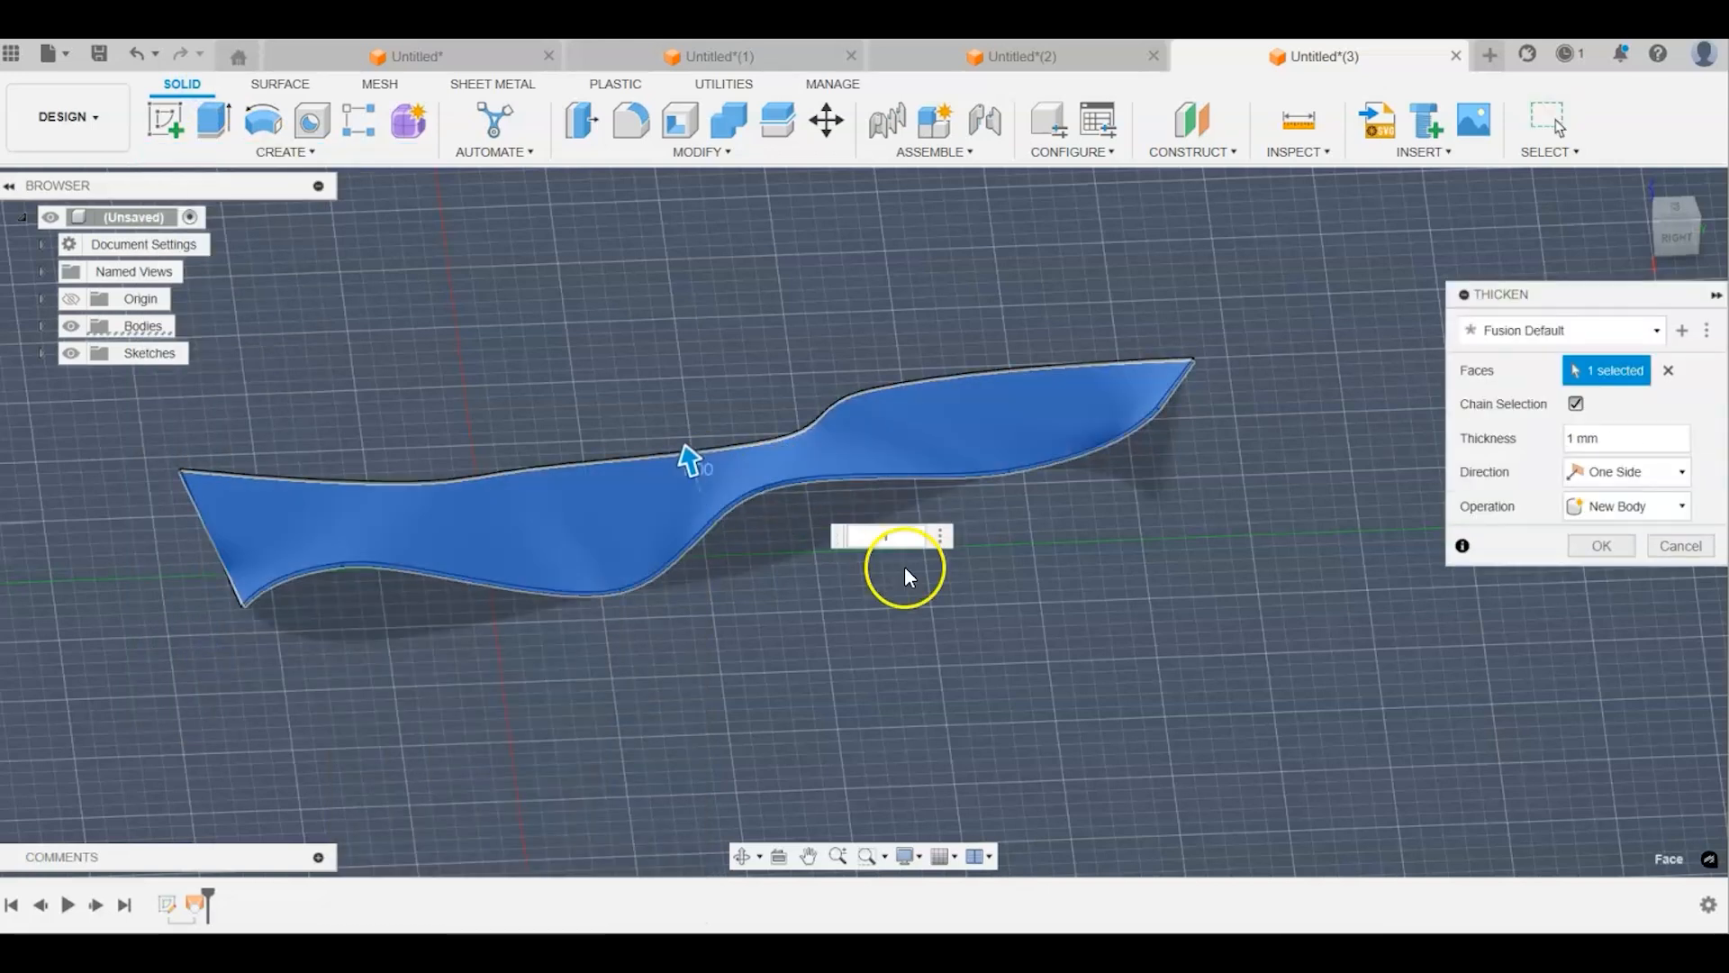
click(1607, 545)
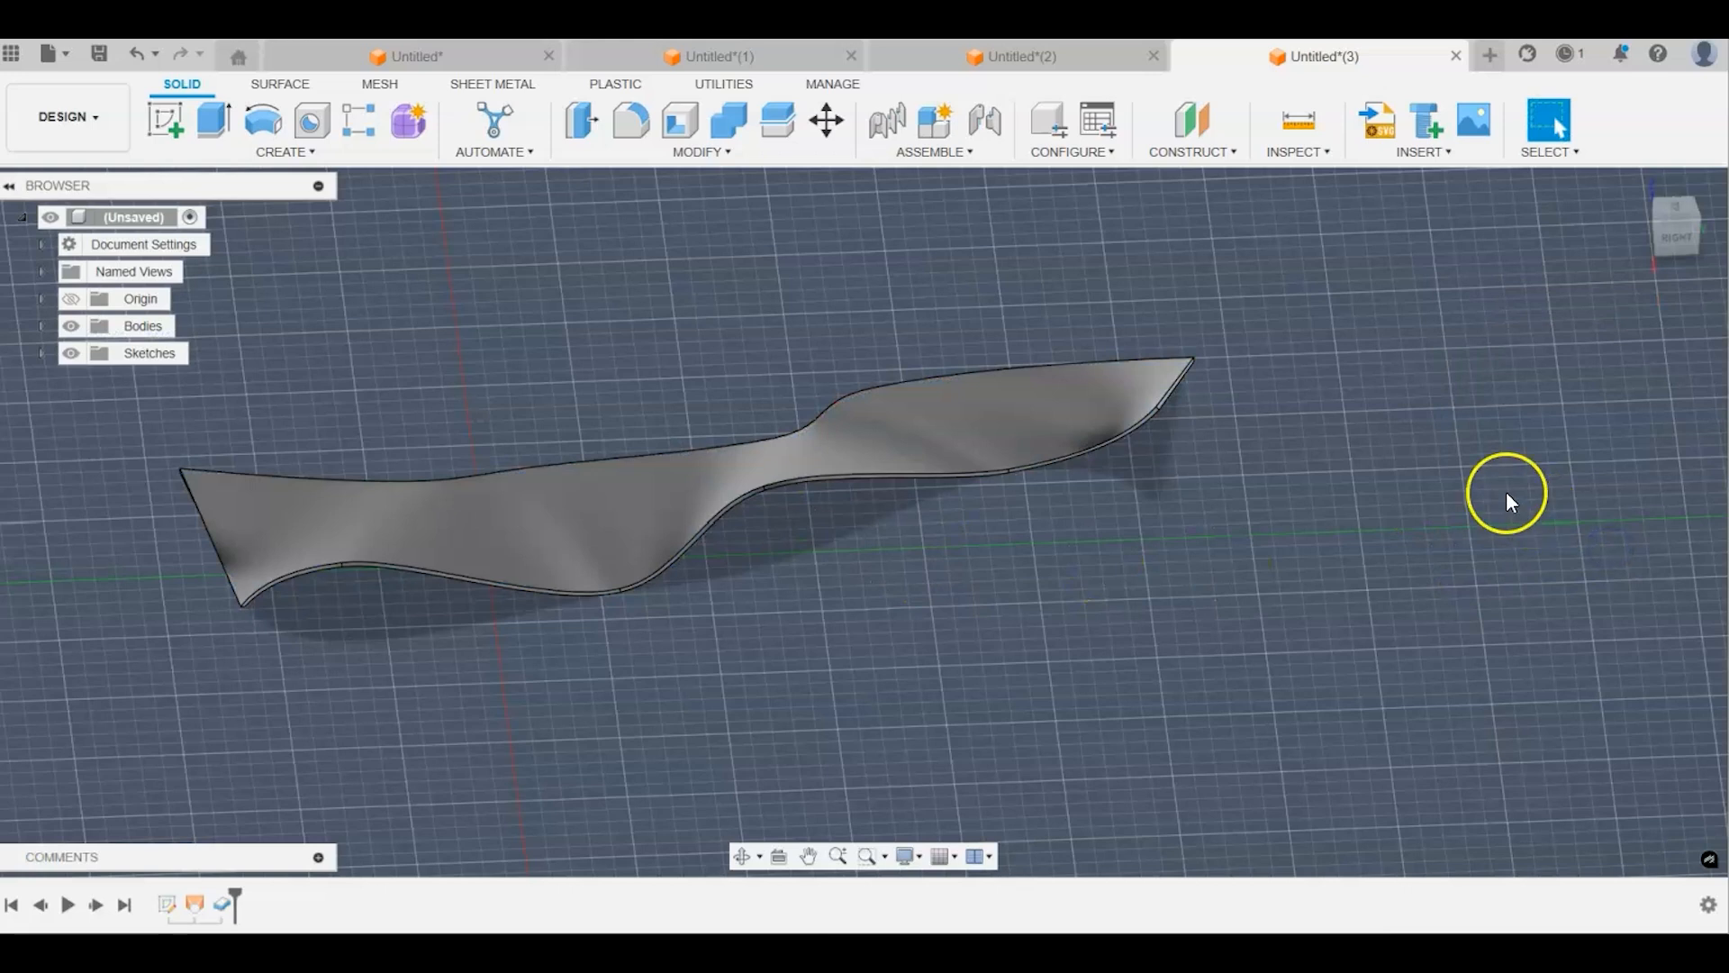
Step: Cut cylindrical holes across the thickened strip's large wavy face with a Geometric Pattern, keeping the default size limits of 1 and 10 mm
click(288, 155)
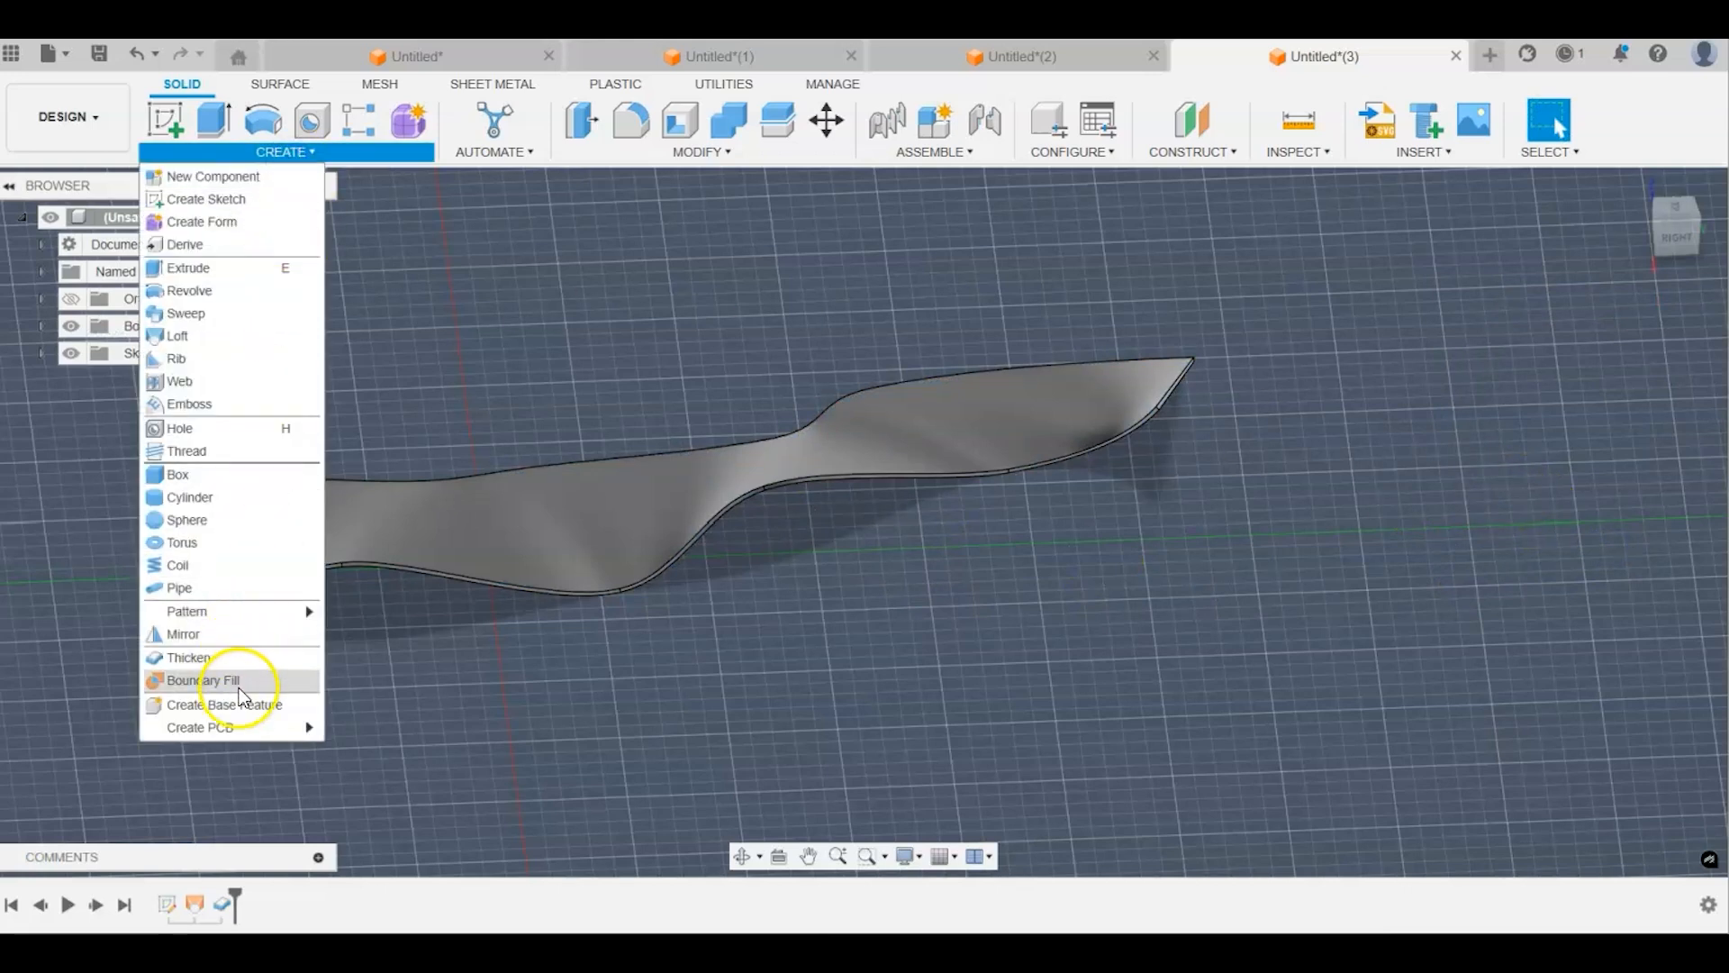
mouse_move(253, 616)
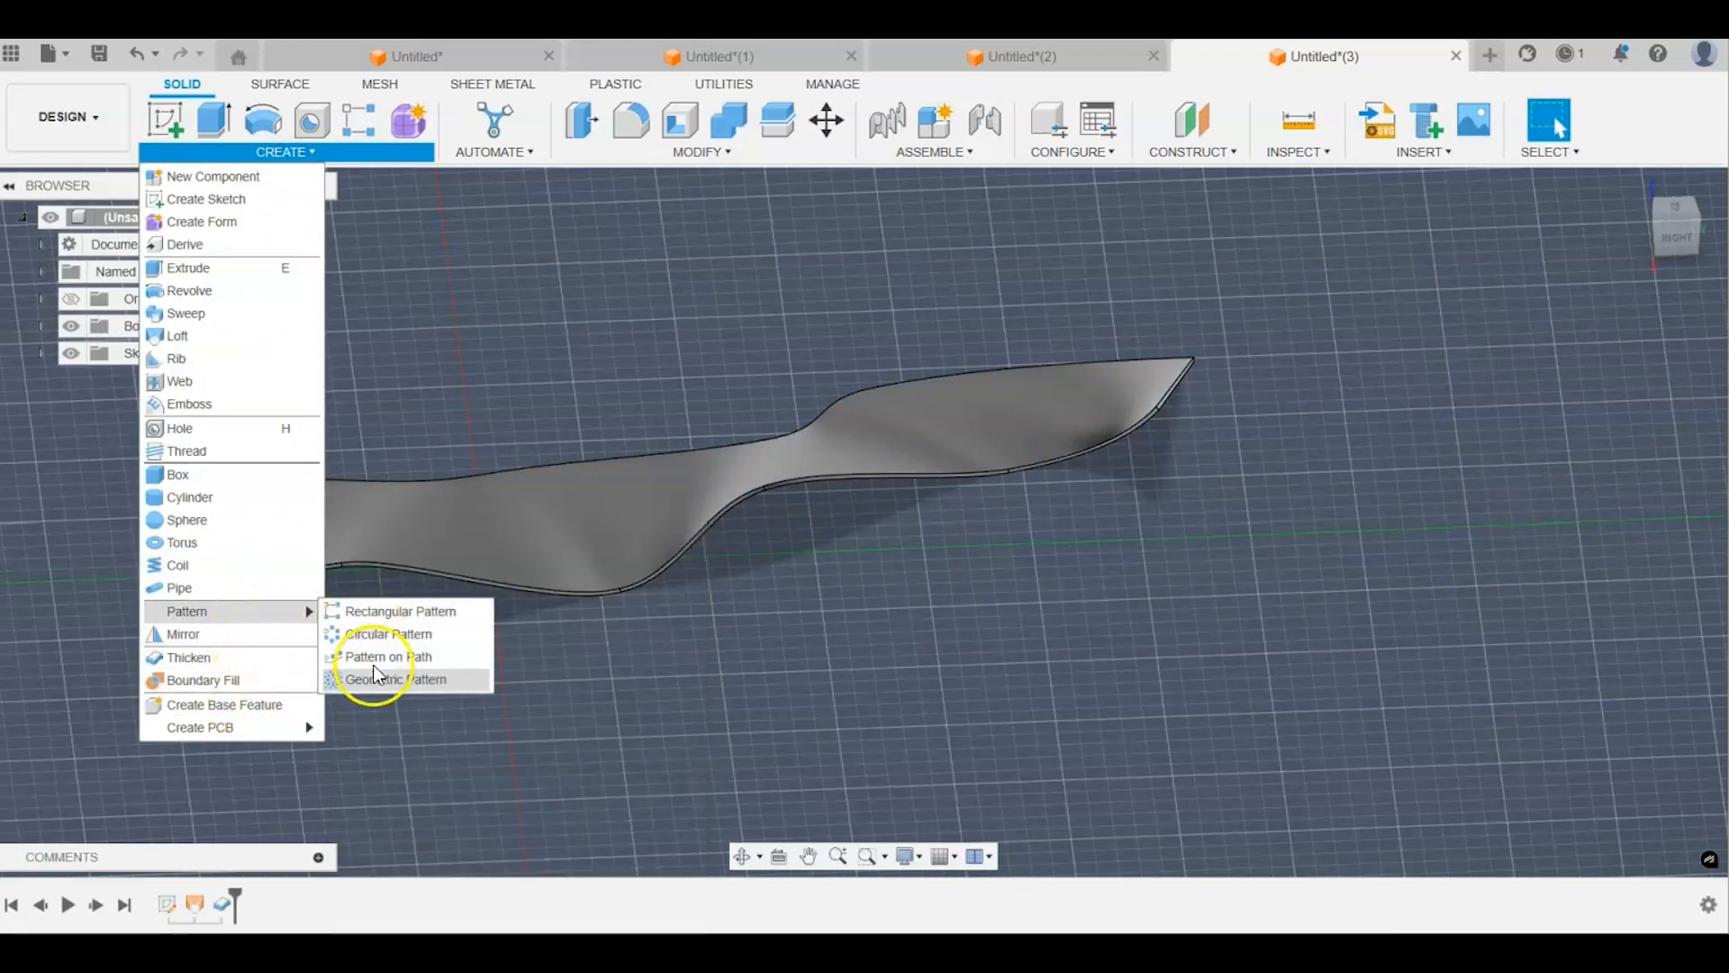
click(373, 672)
click(569, 542)
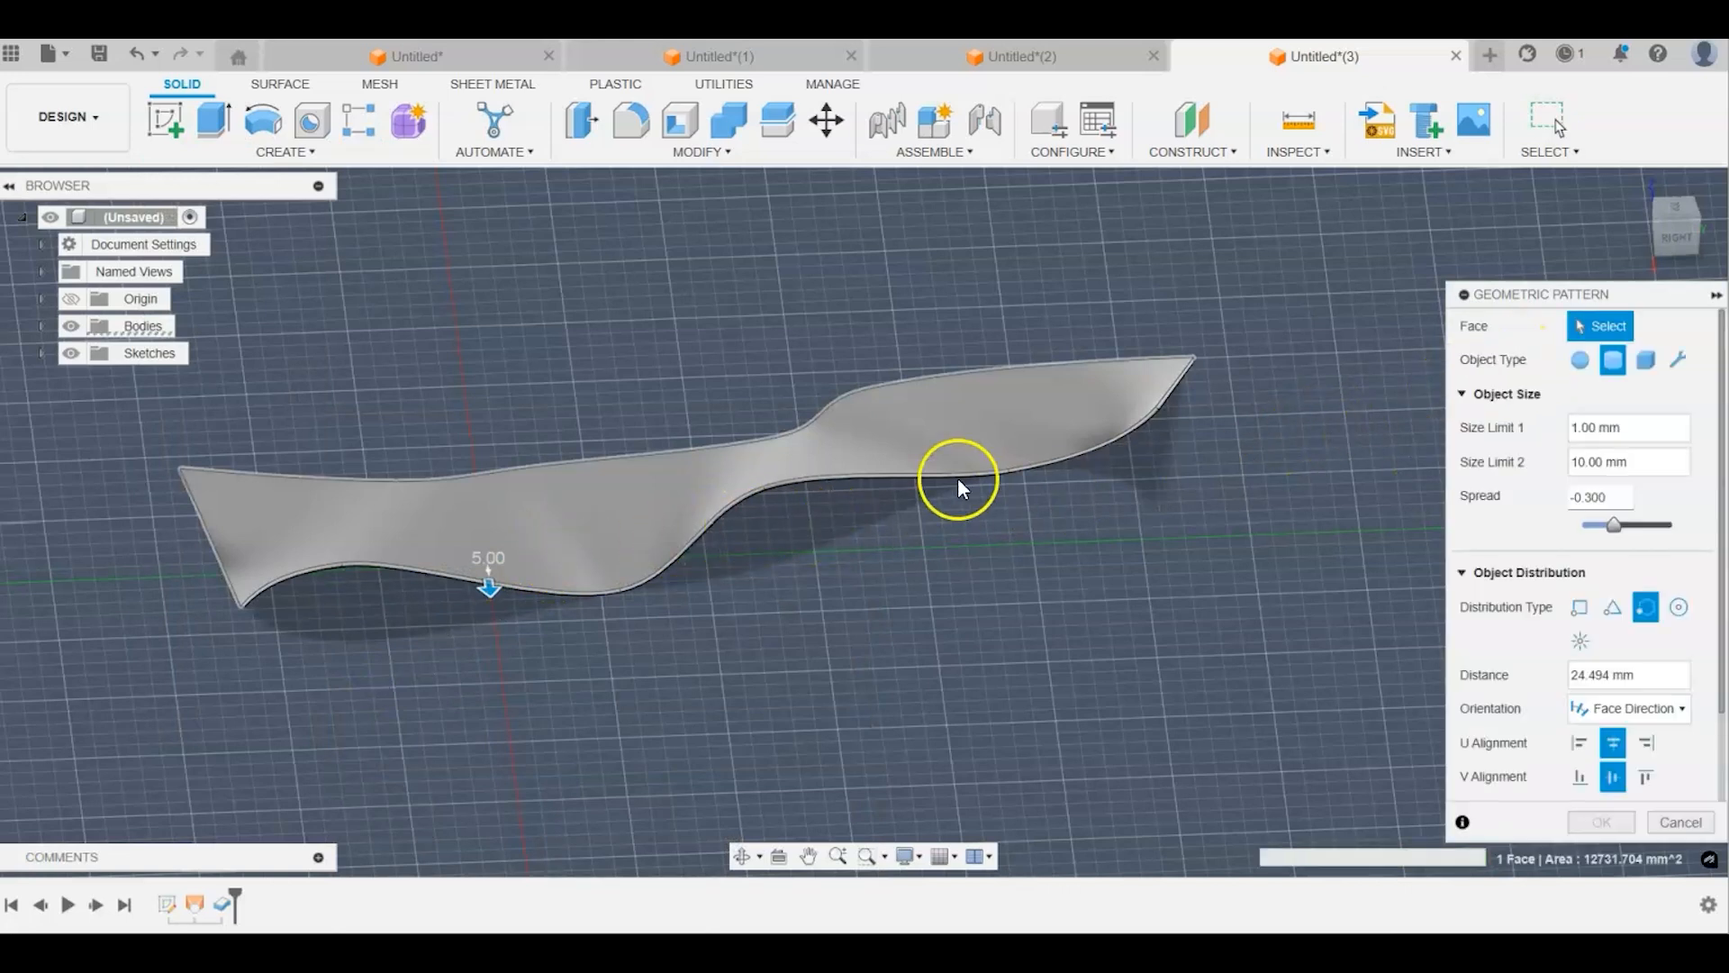
click(991, 403)
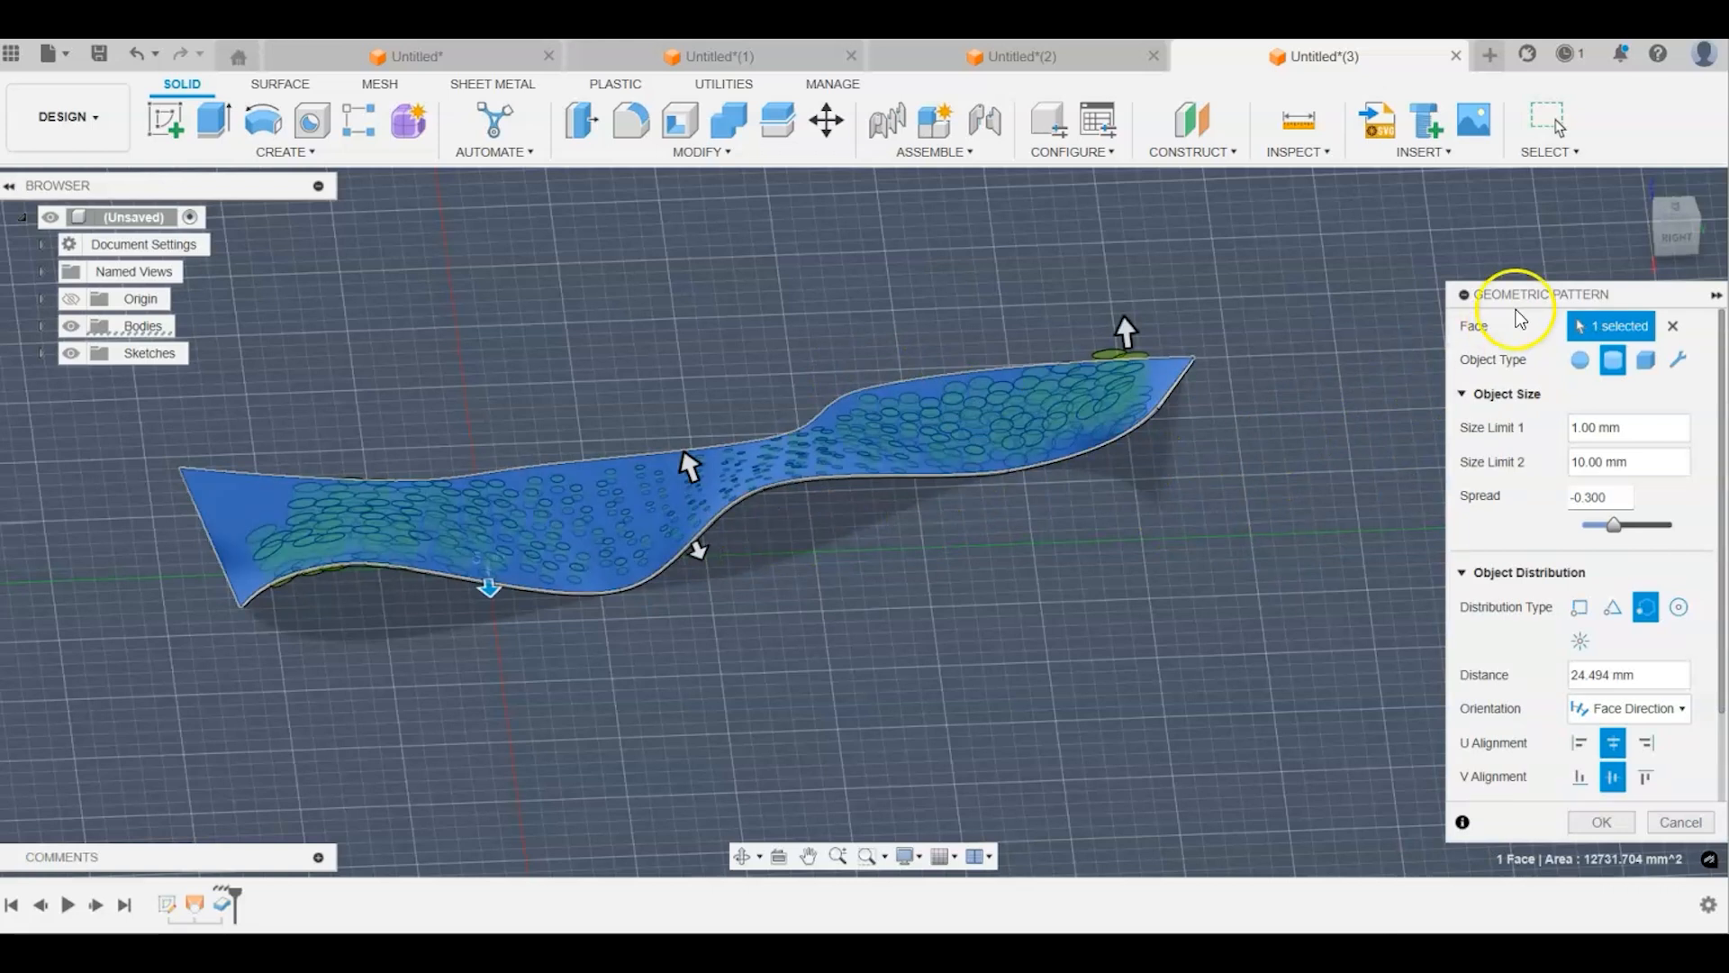
click(1655, 256)
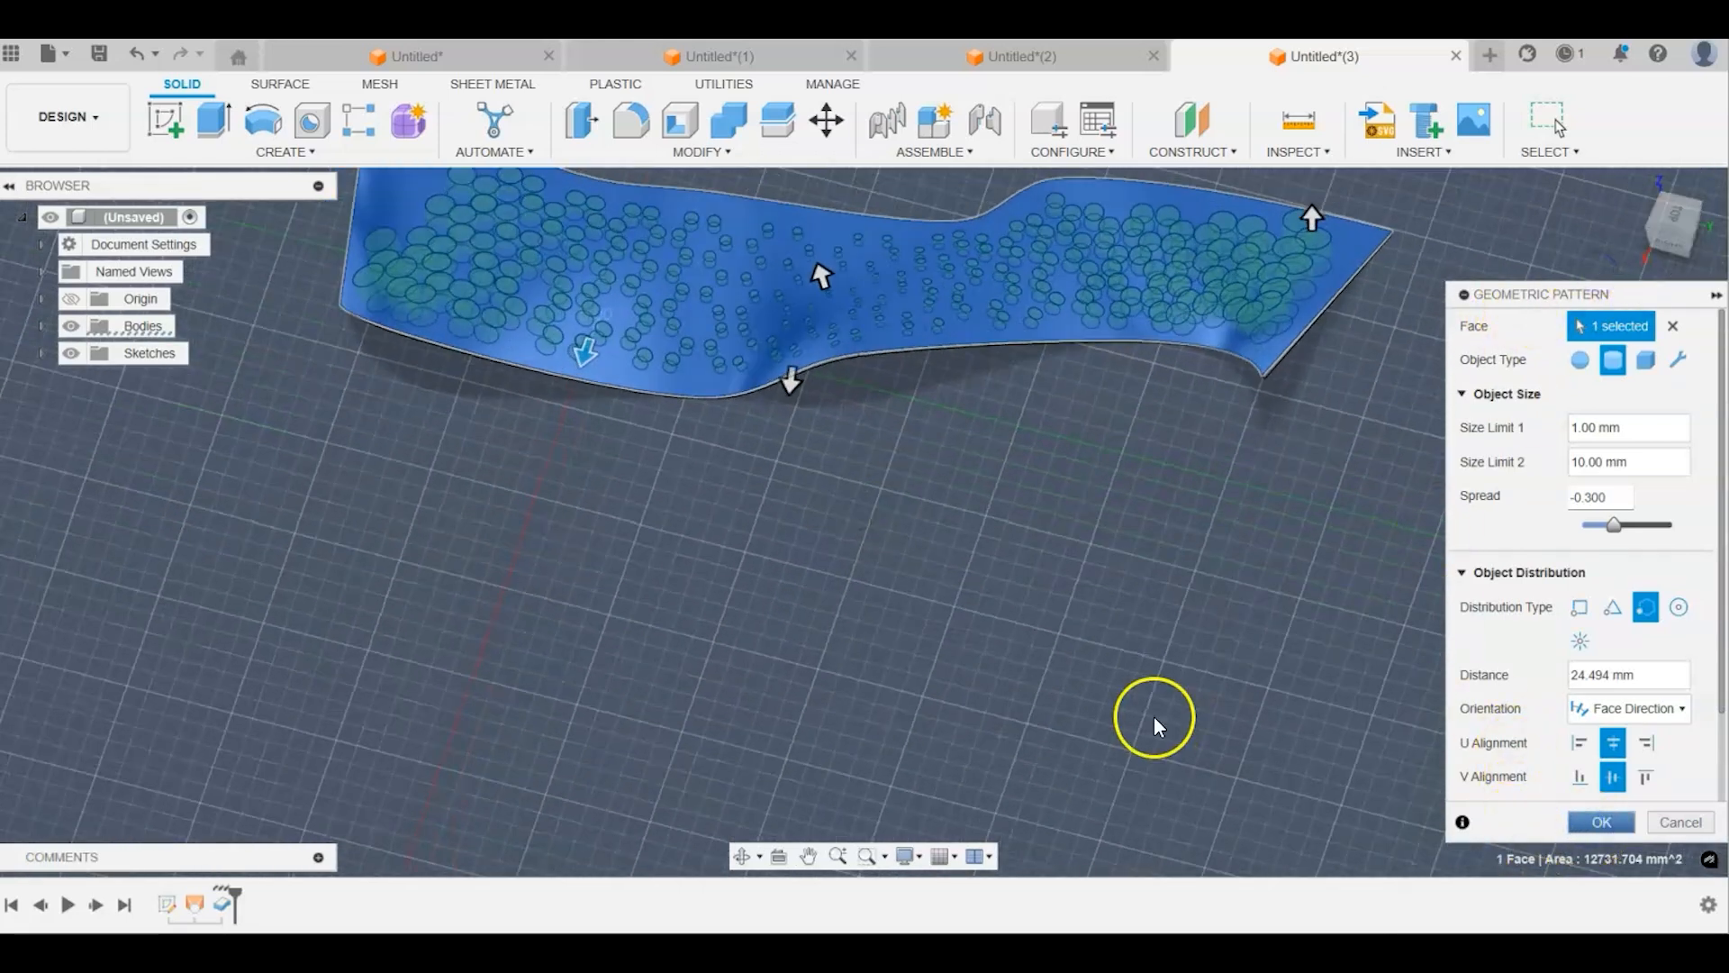
key(Return)
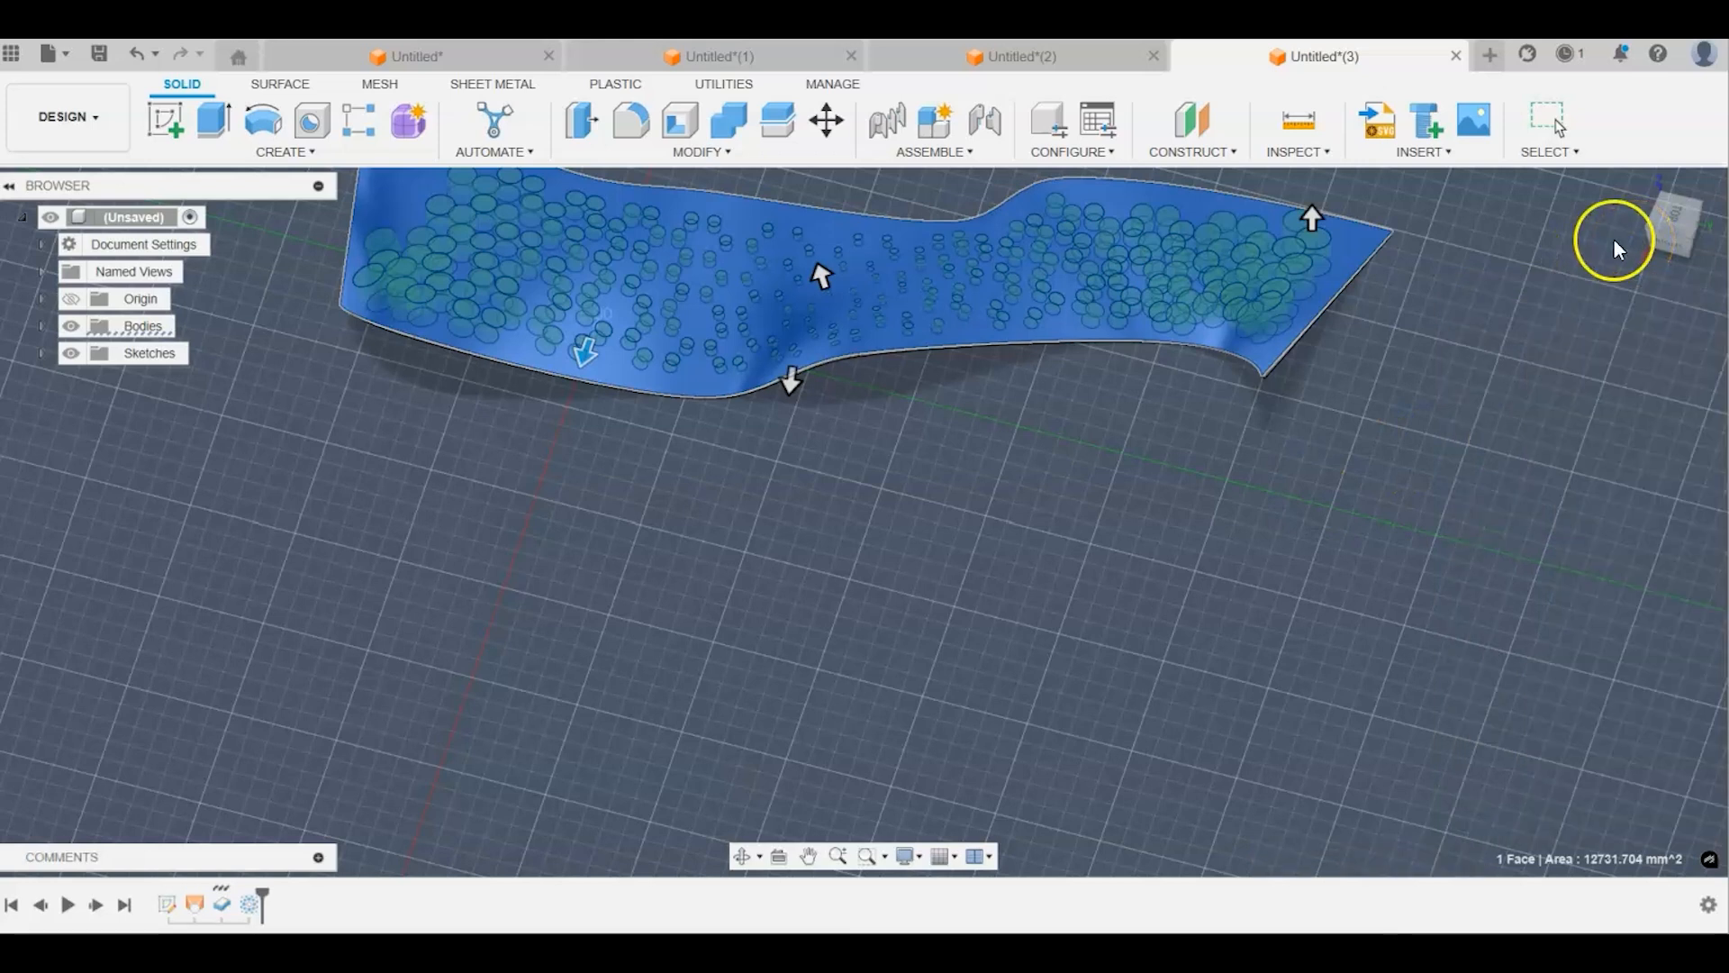
drag(1672, 221, 1665, 195)
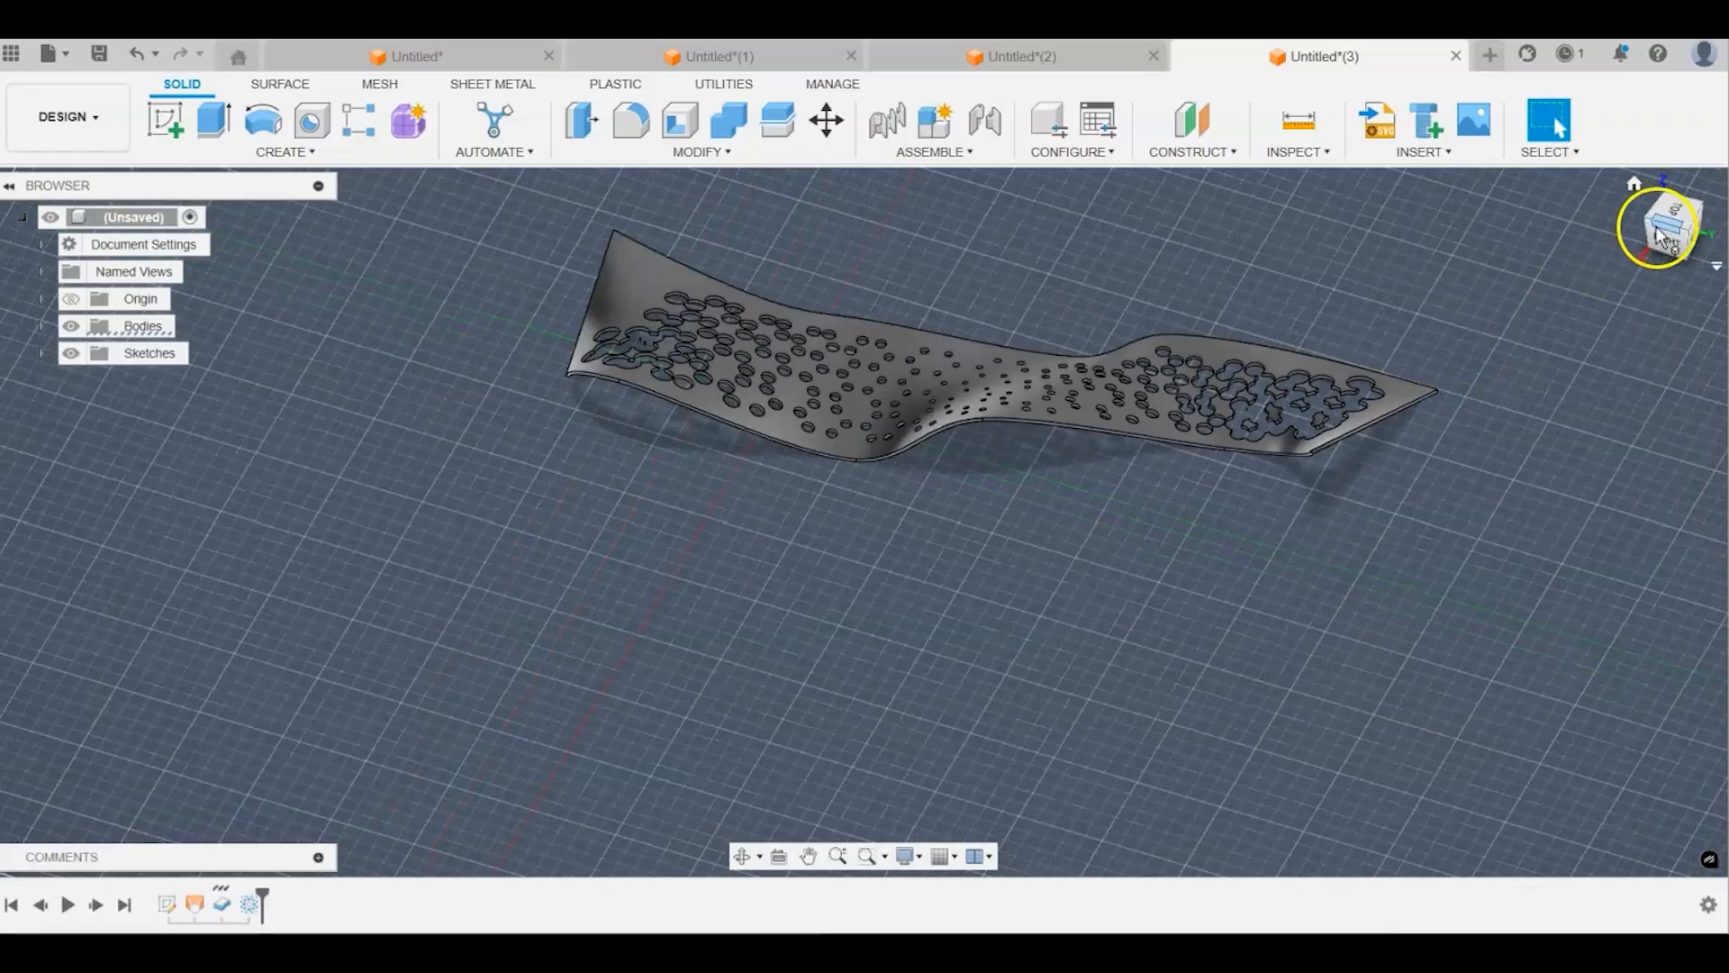
click(1660, 232)
shift+middle_drag(1641, 164, 1641, 220)
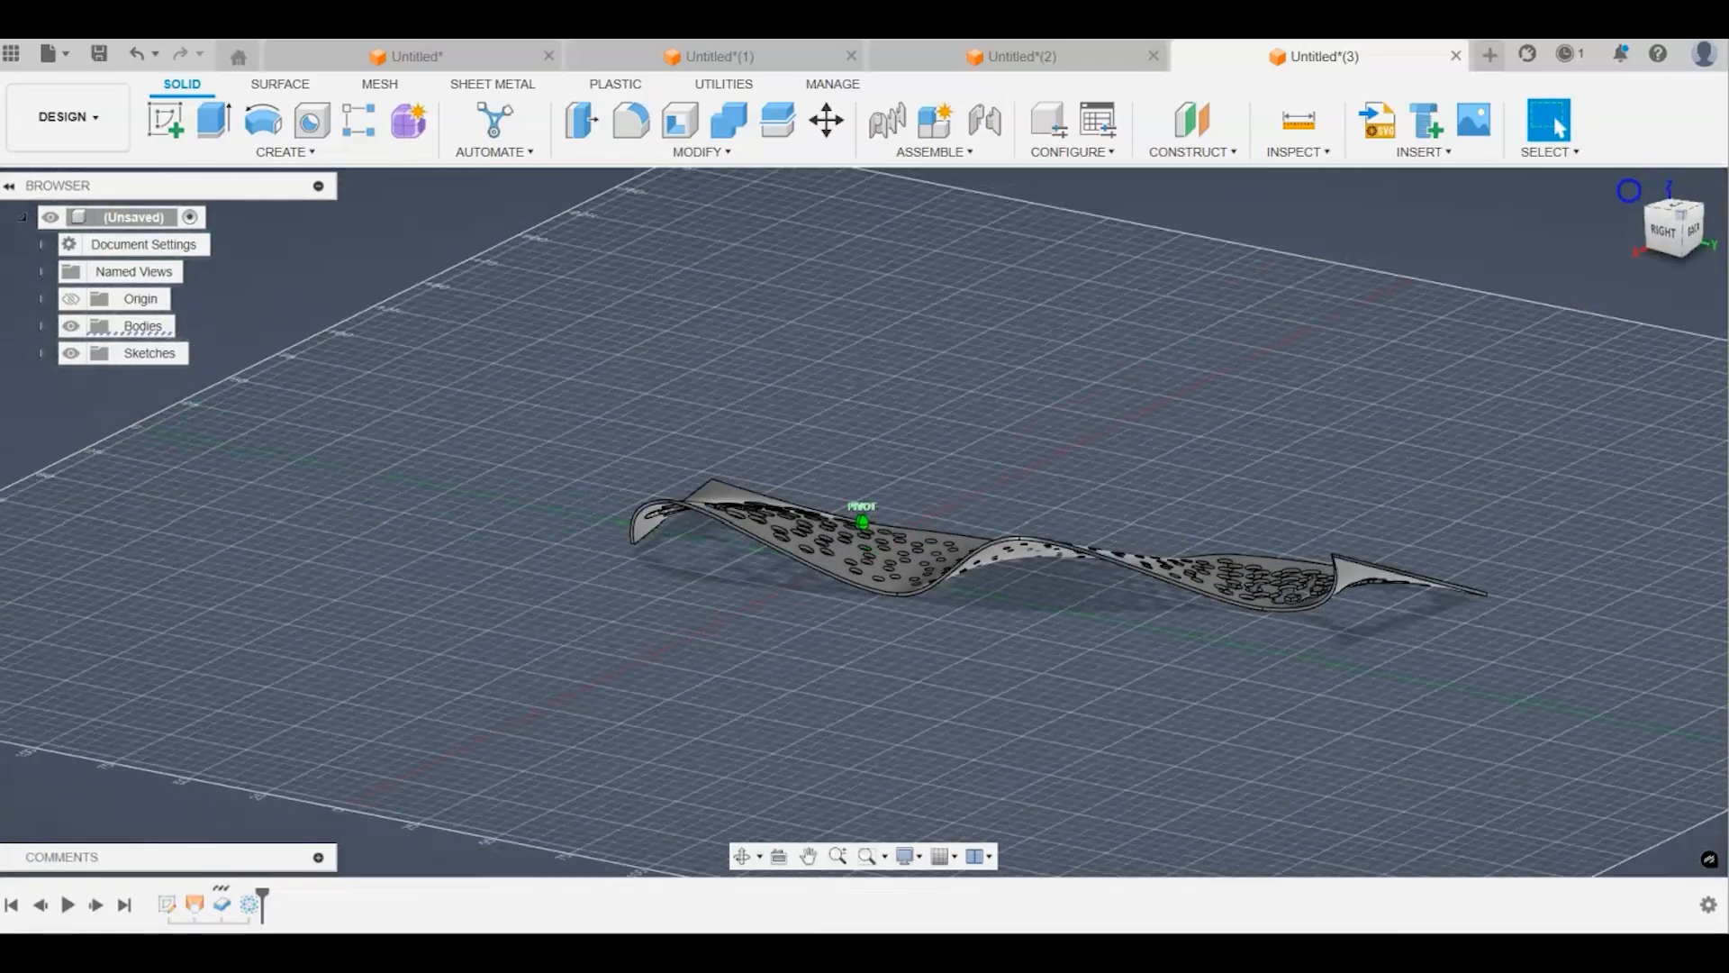
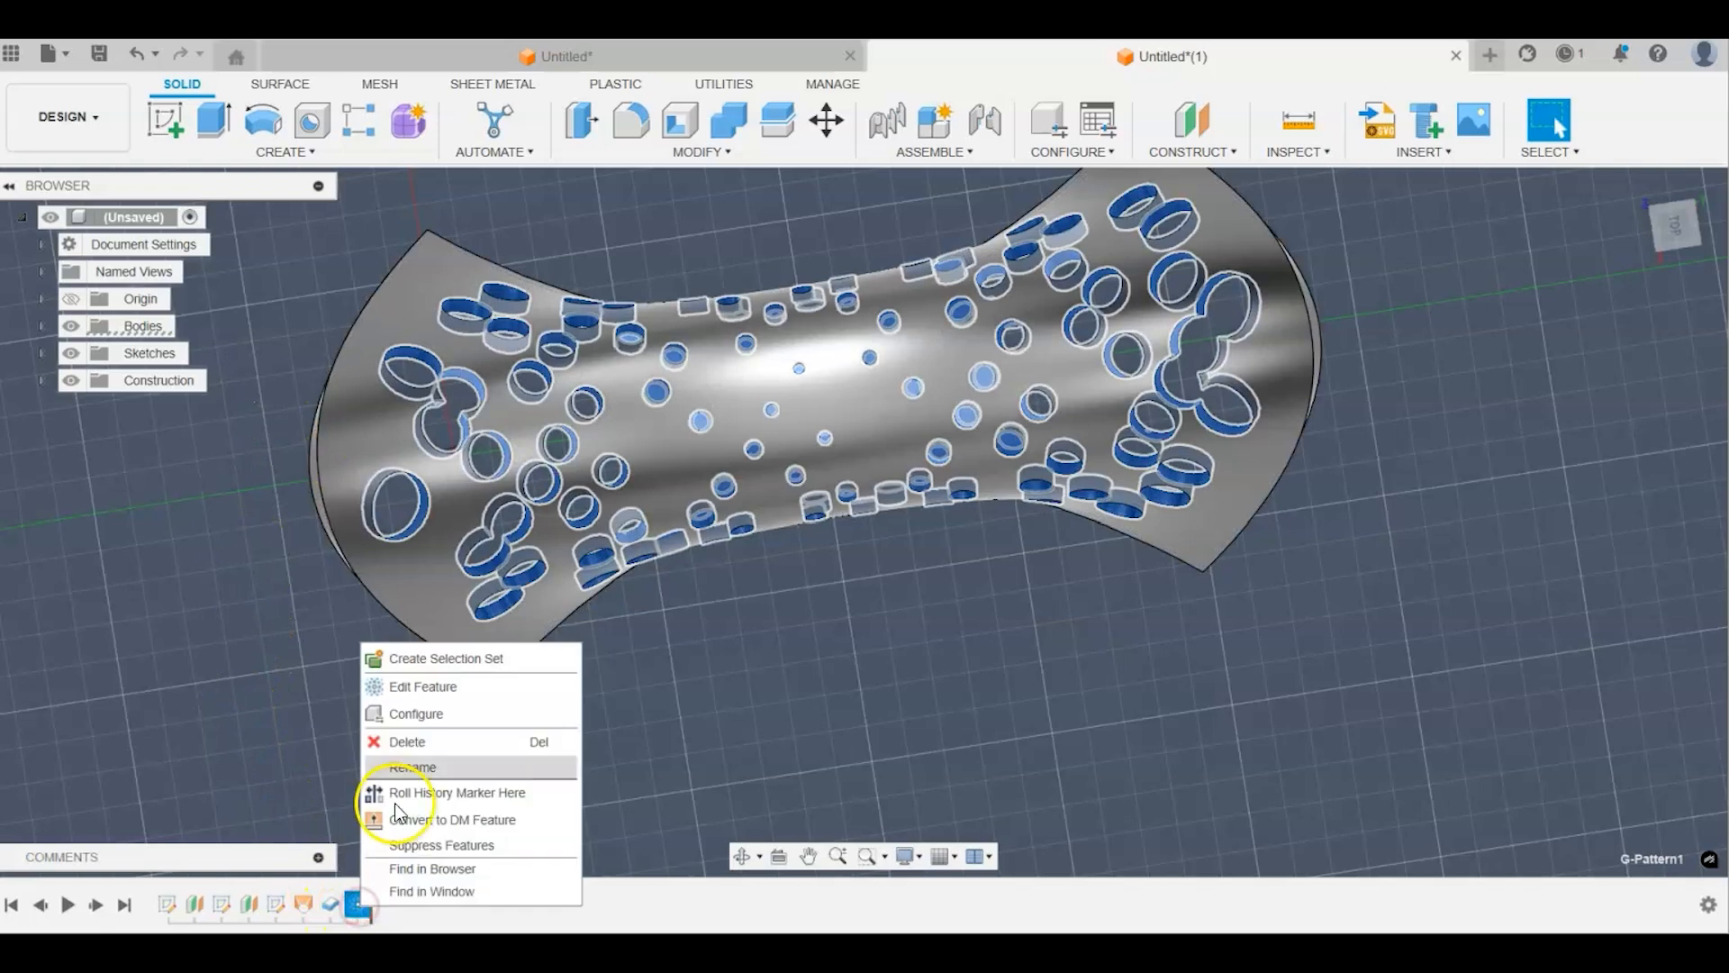
Step: Edit the geometric hole pattern on the curved canopy and set the distance between objects to 12 mm
click(424, 686)
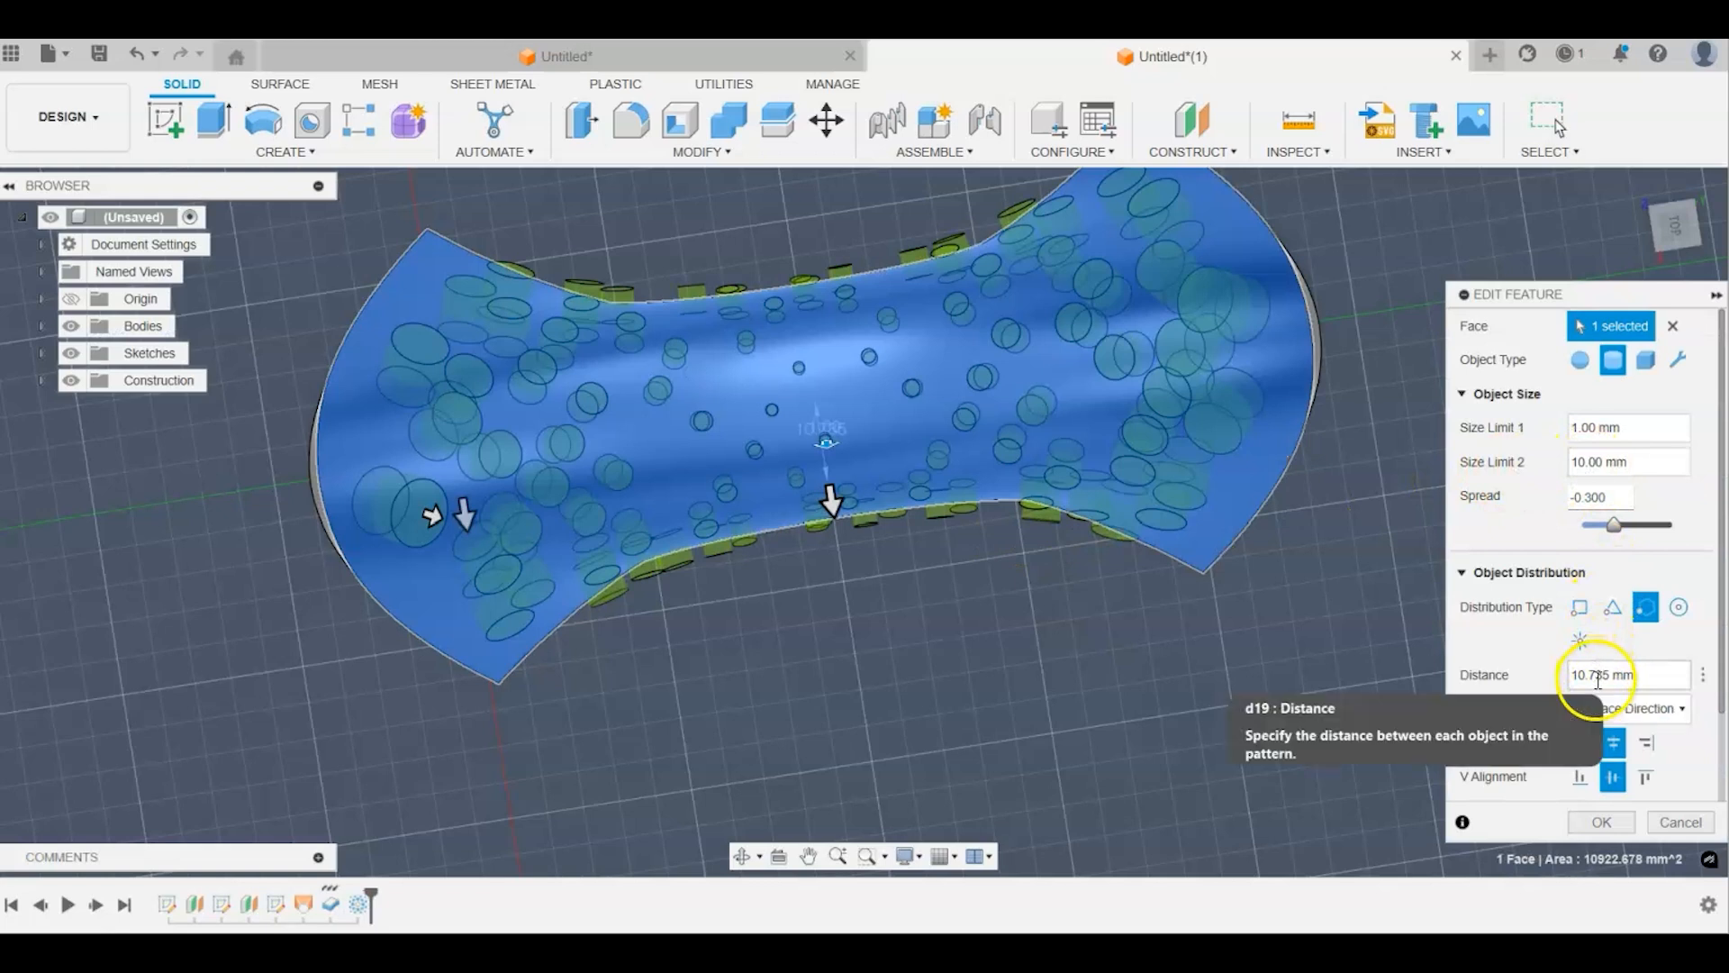
drag(1609, 676, 1568, 665)
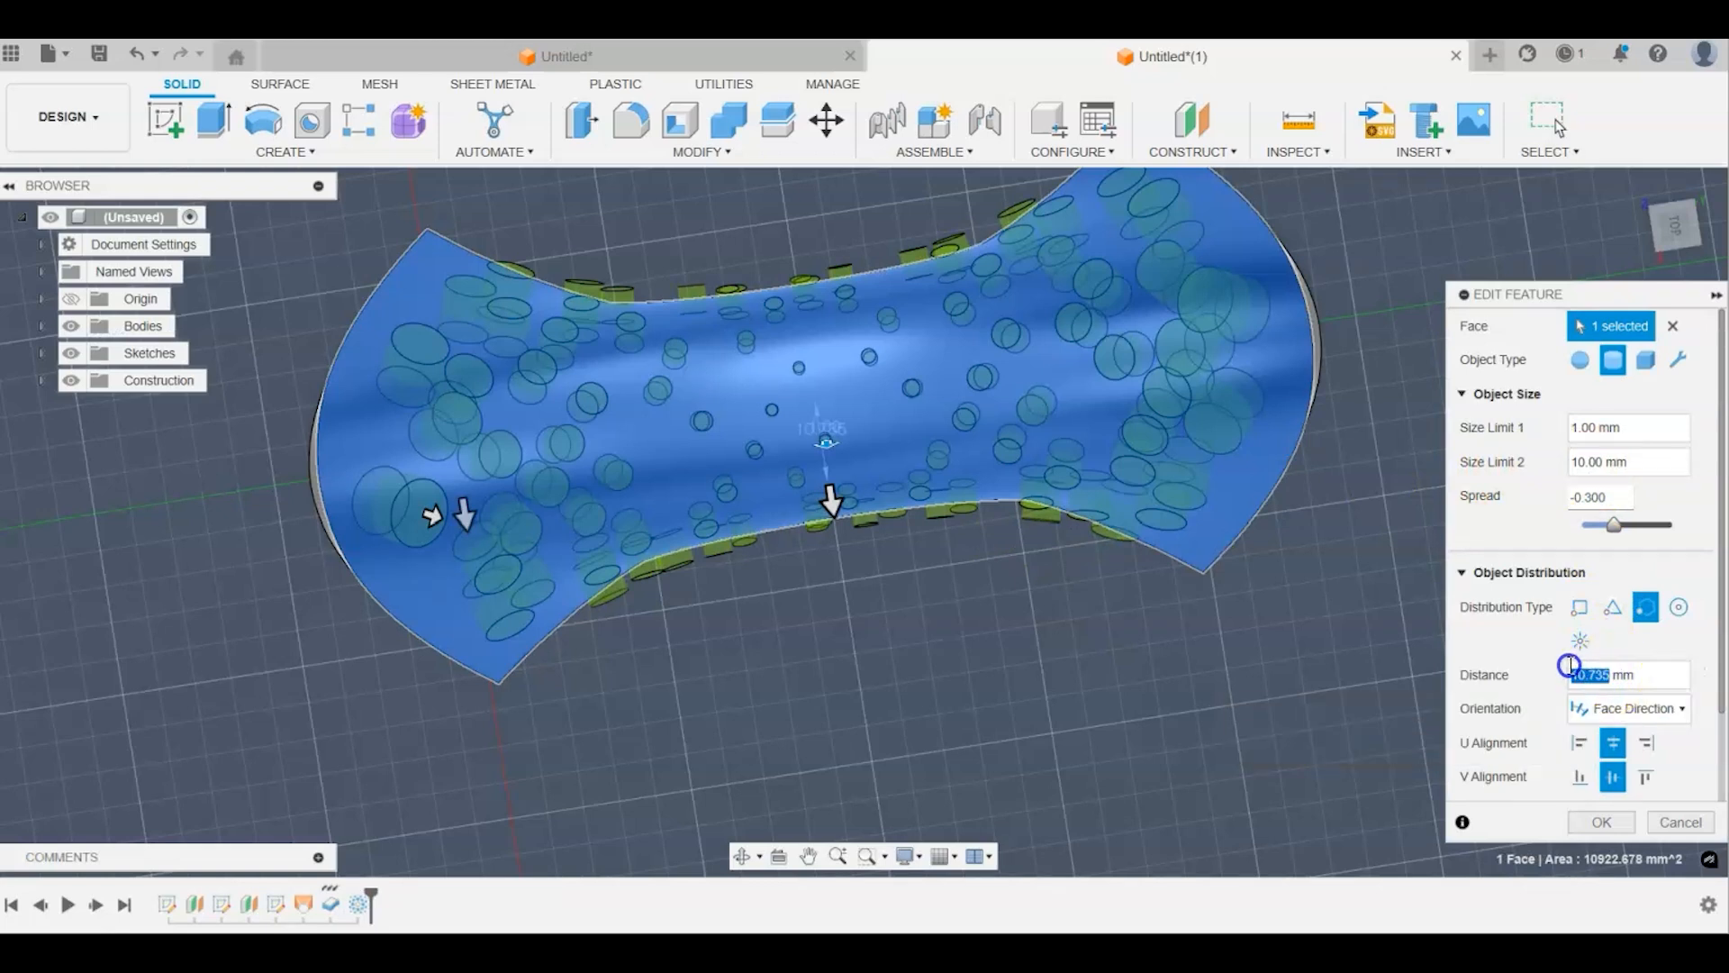
text(12)
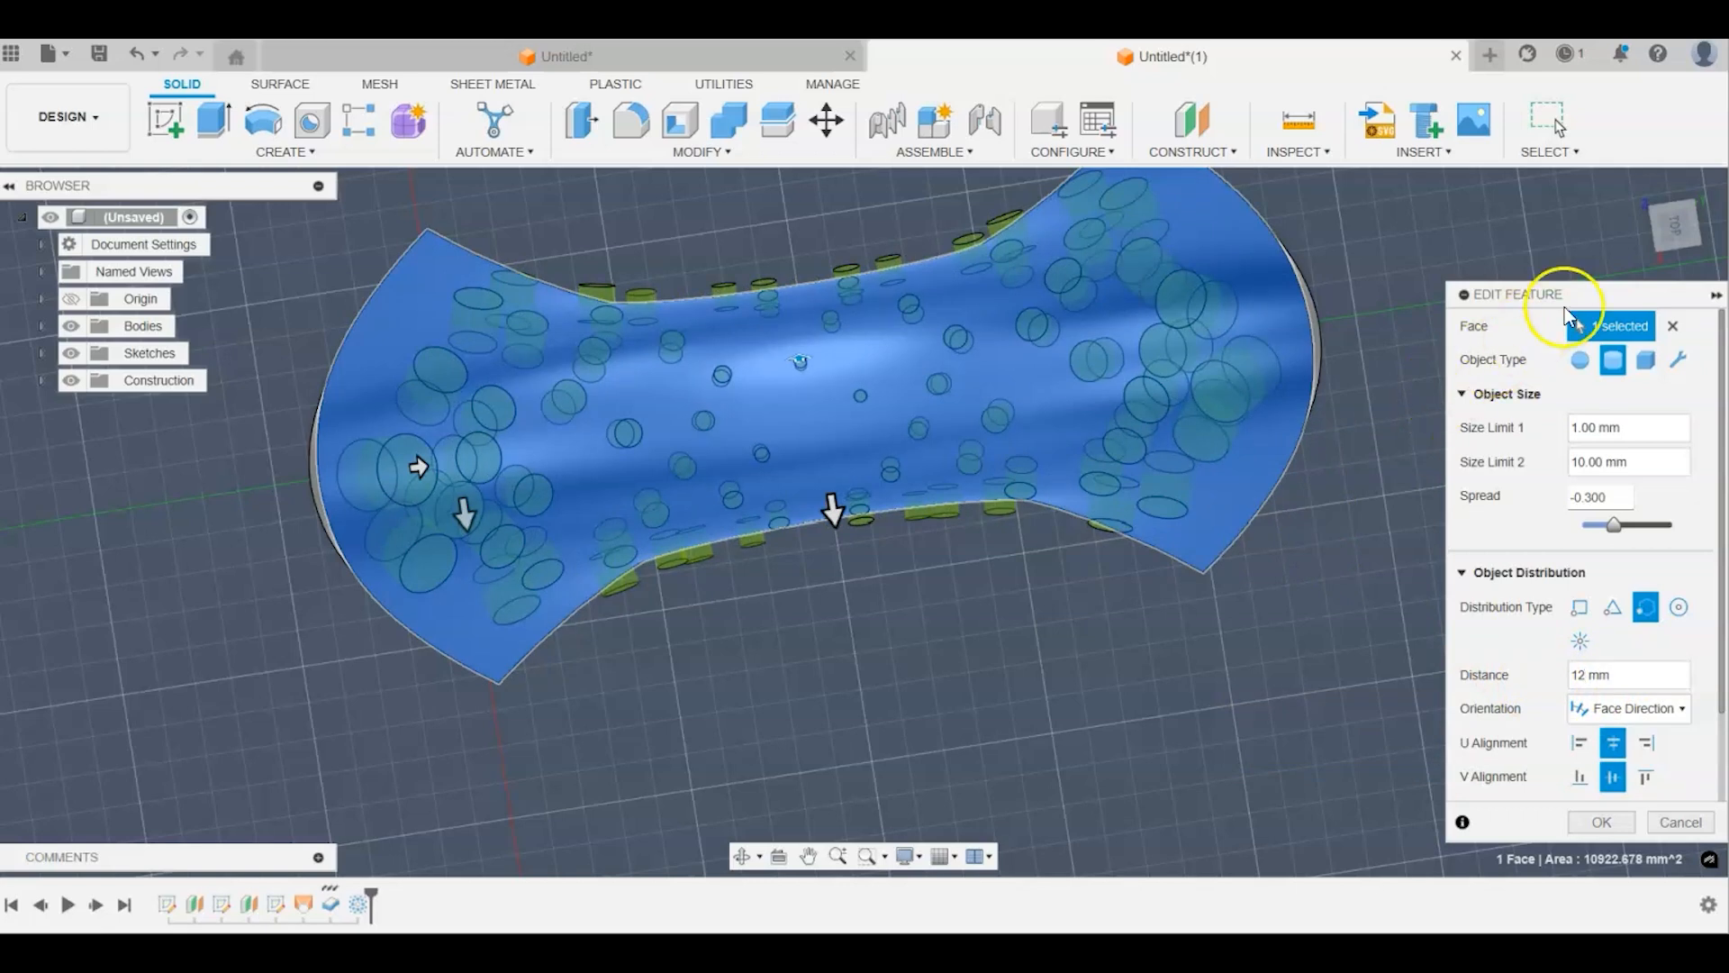
drag(1670, 247, 1670, 265)
click(1600, 823)
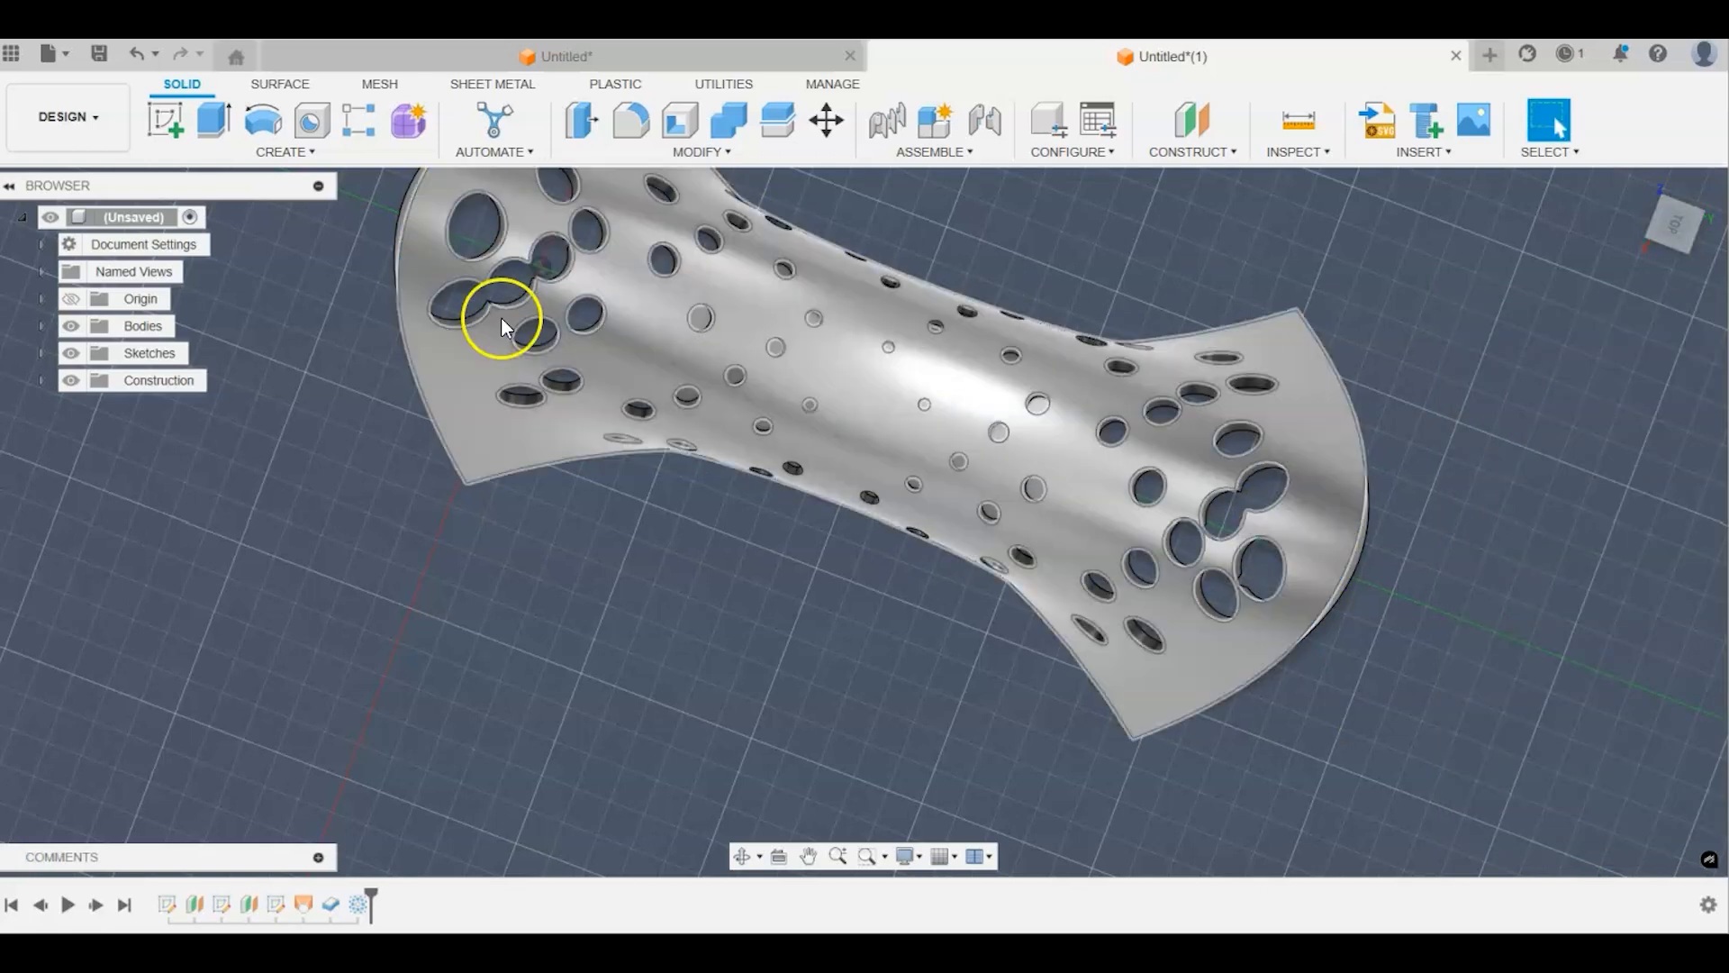
Step: Reopen the canopy's geometric hole pattern and set its object distance to 12.5 mm
right_click(361, 905)
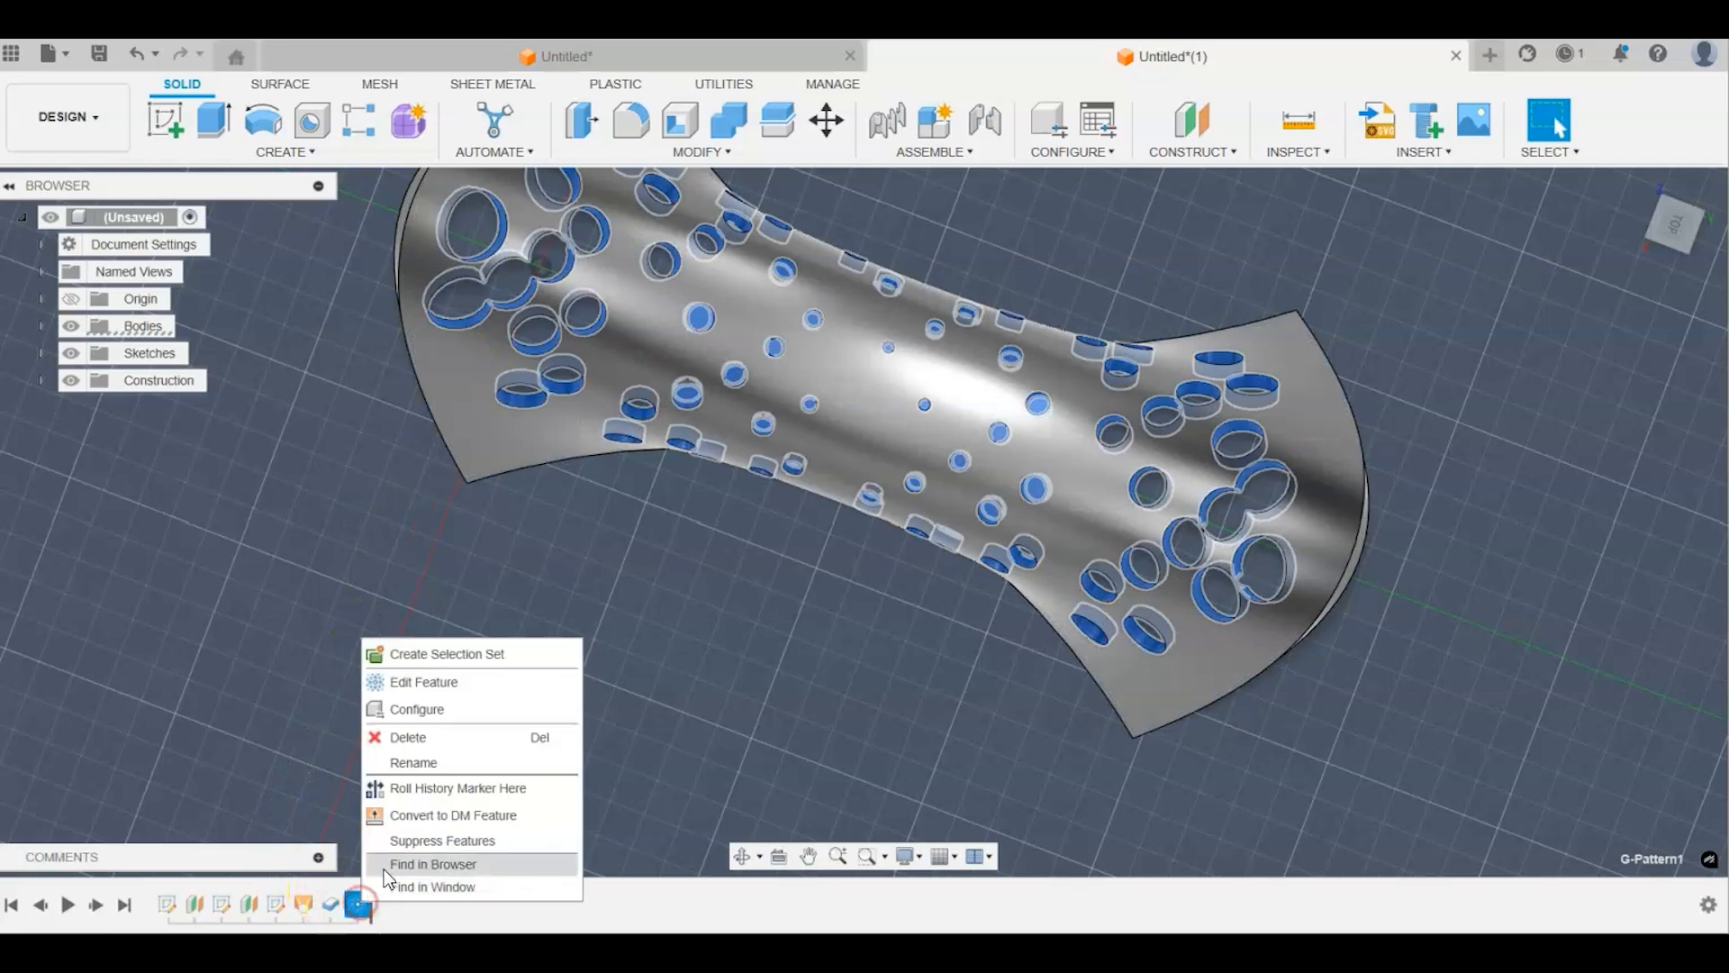
click(436, 682)
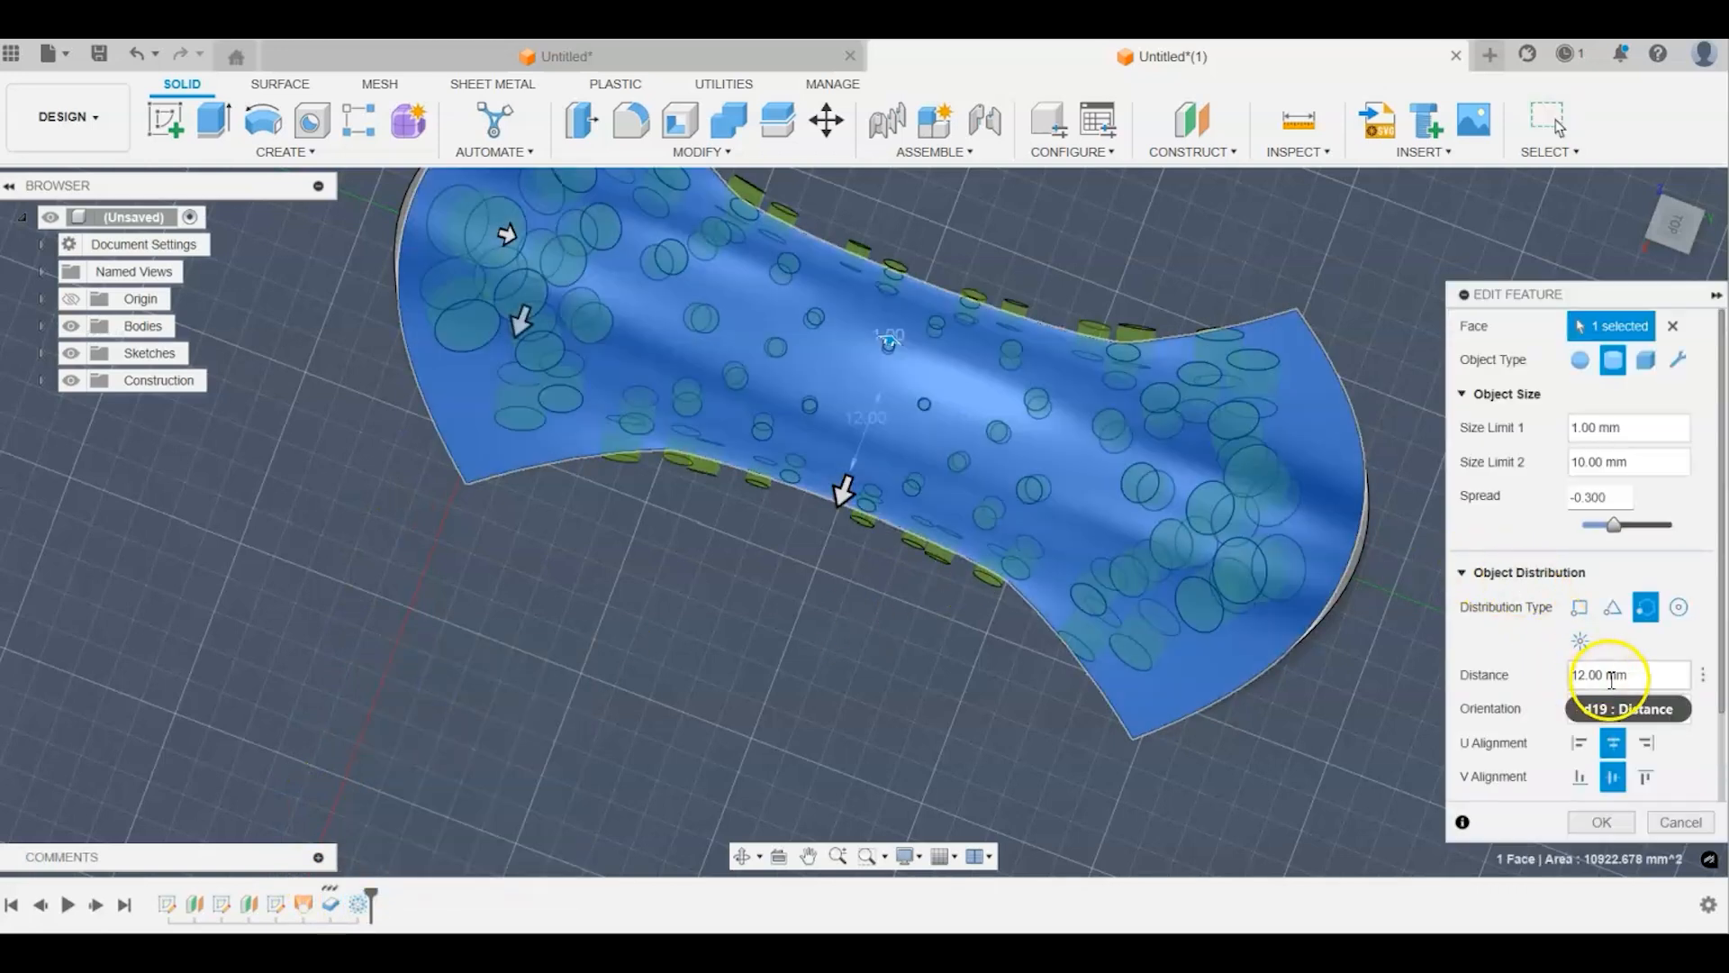
click(1600, 674)
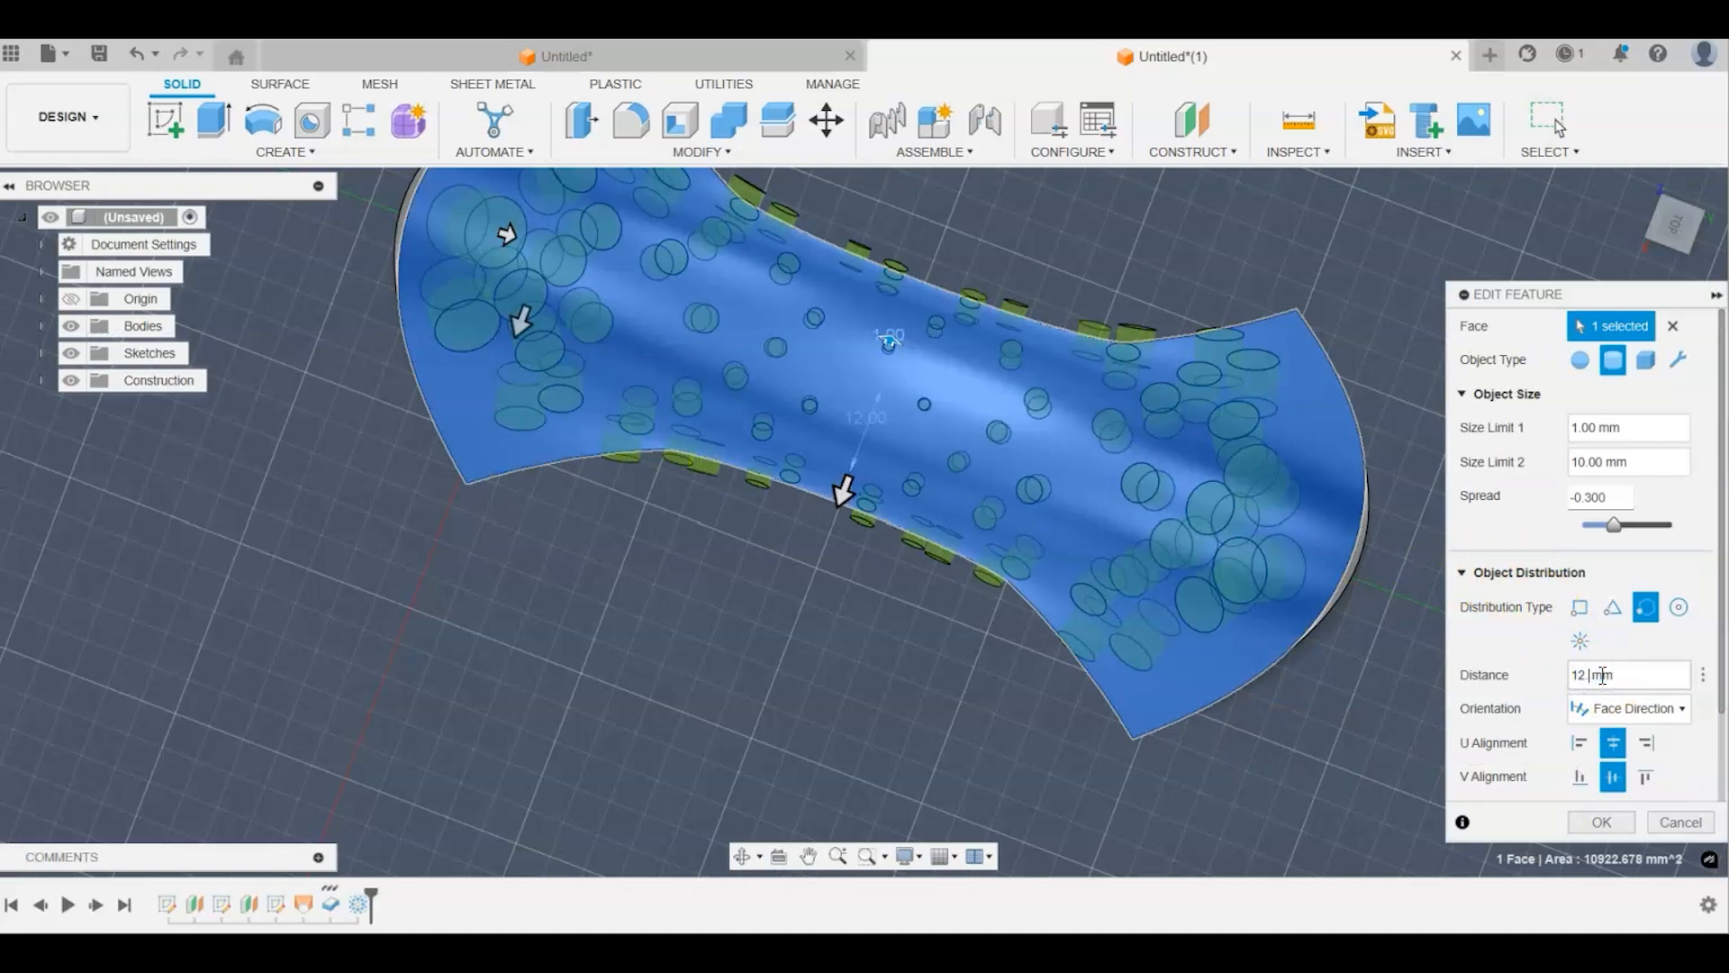
text(.5)
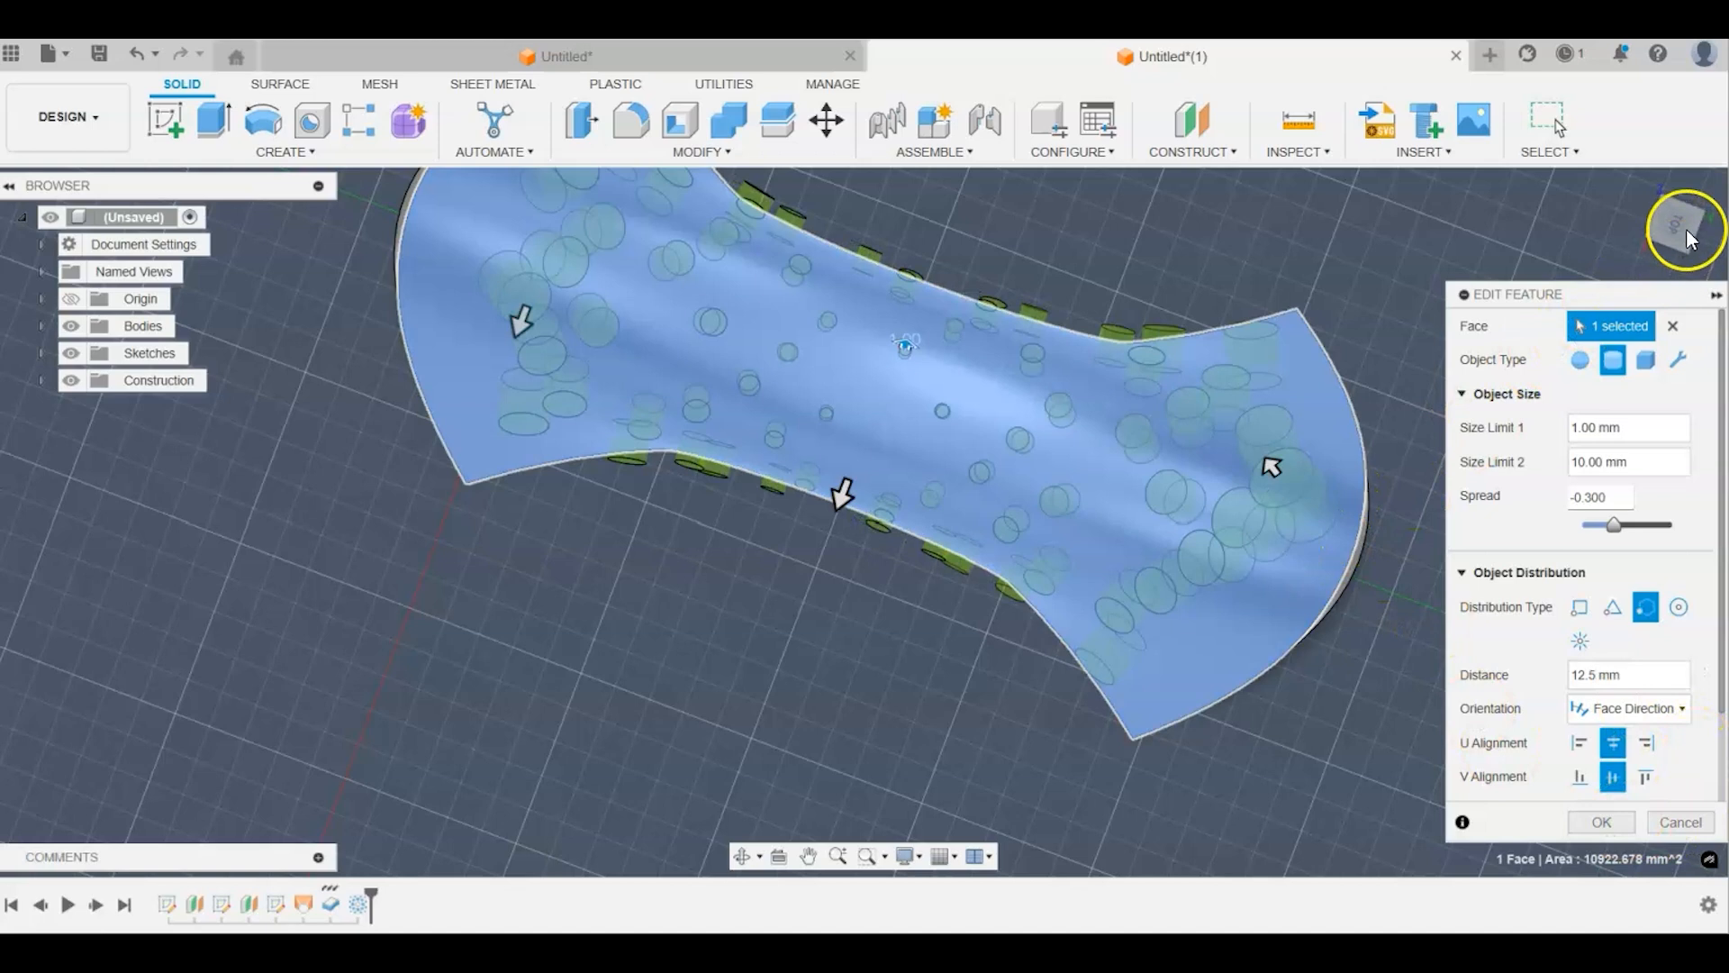
key(Return)
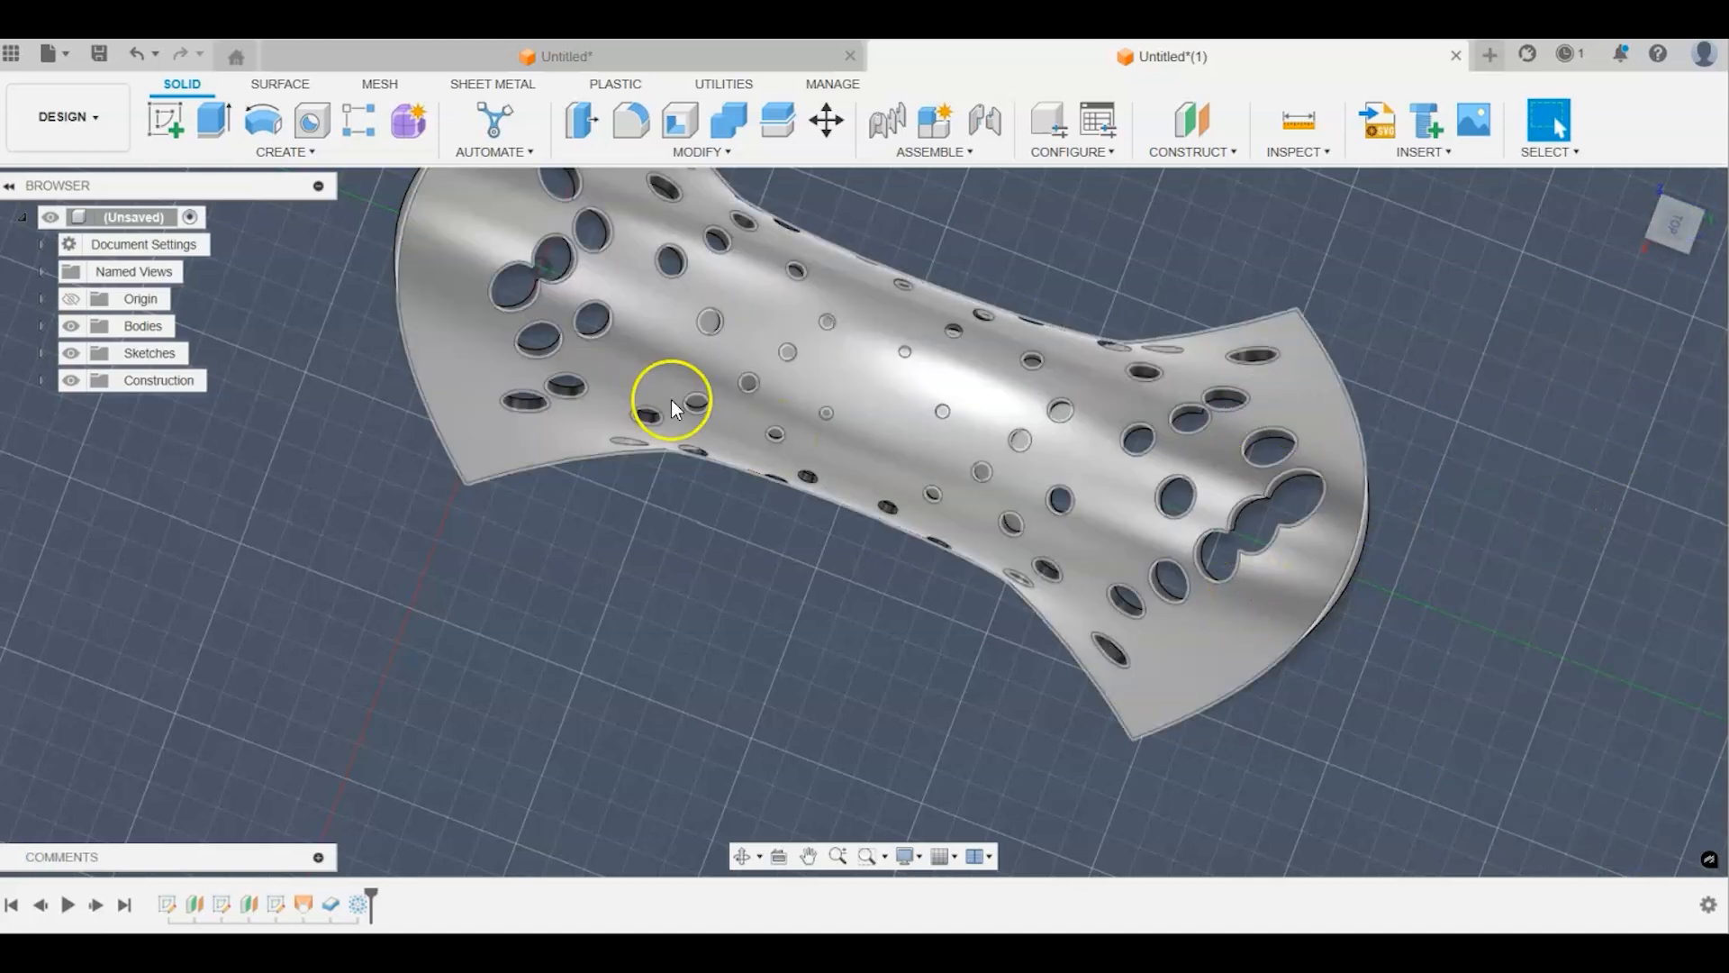
Step: Examine the perforated canopy from the side and review its loft profiles and first sketch without making changes
mouse_move(1652, 224)
mouse_down()
mouse_move(1721, 166)
mouse_move(8, 146)
mouse_move(35, 135)
mouse_up()
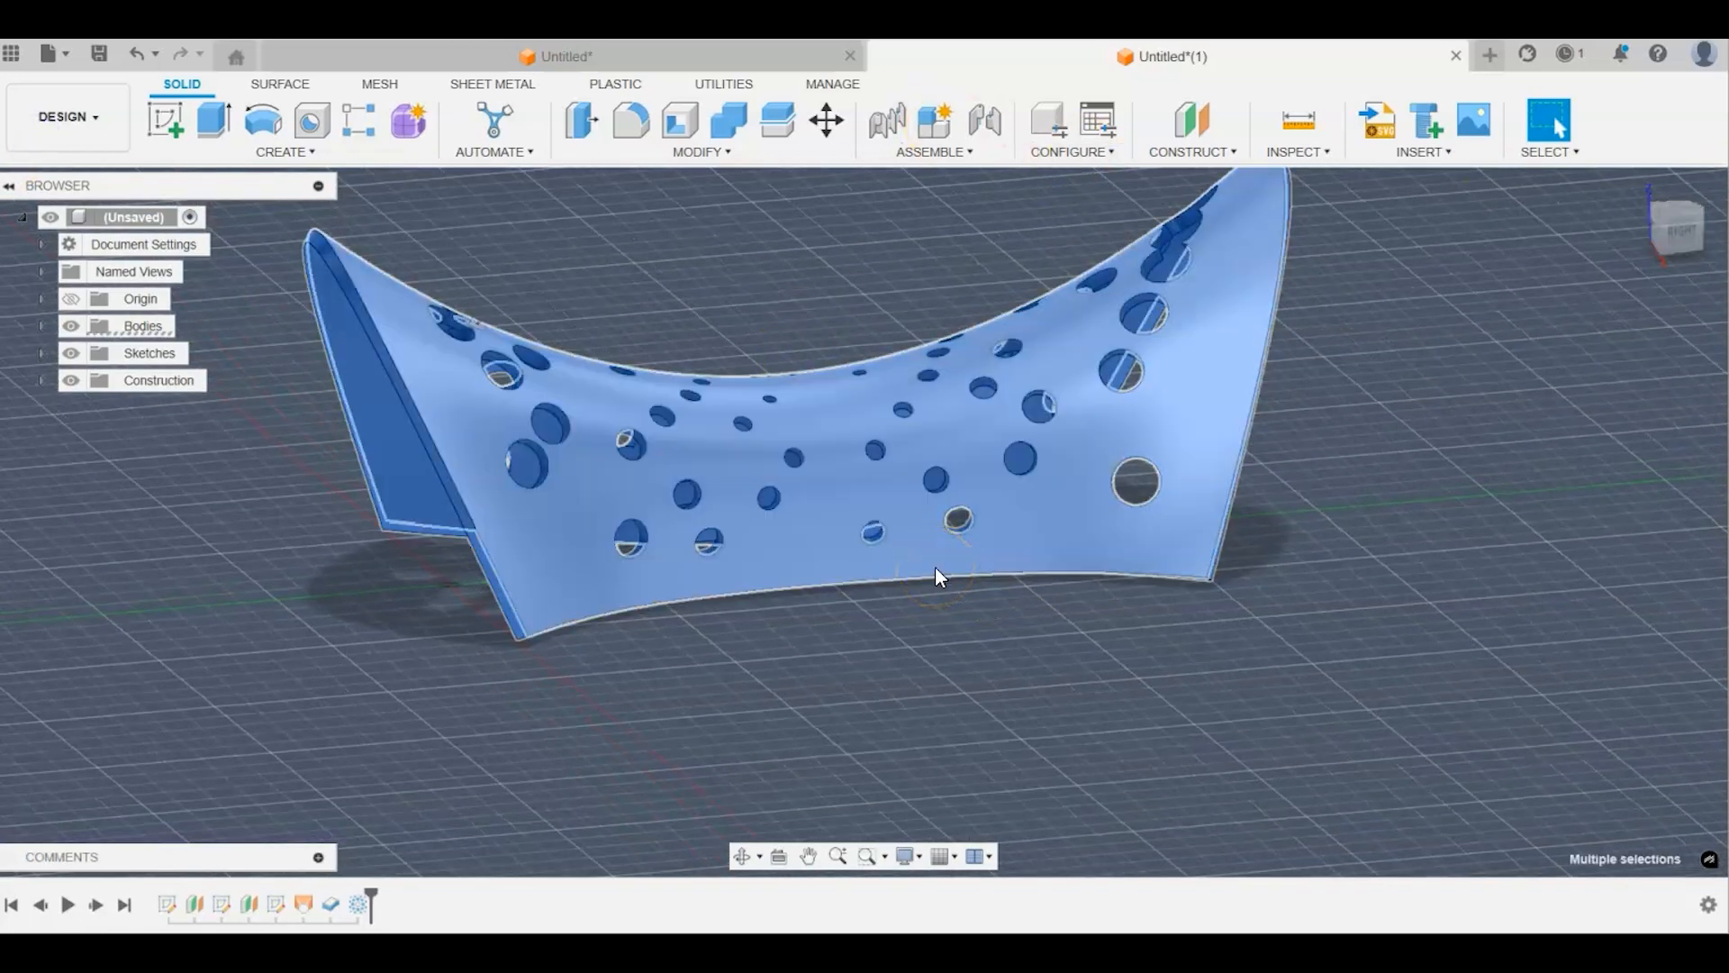
click(955, 524)
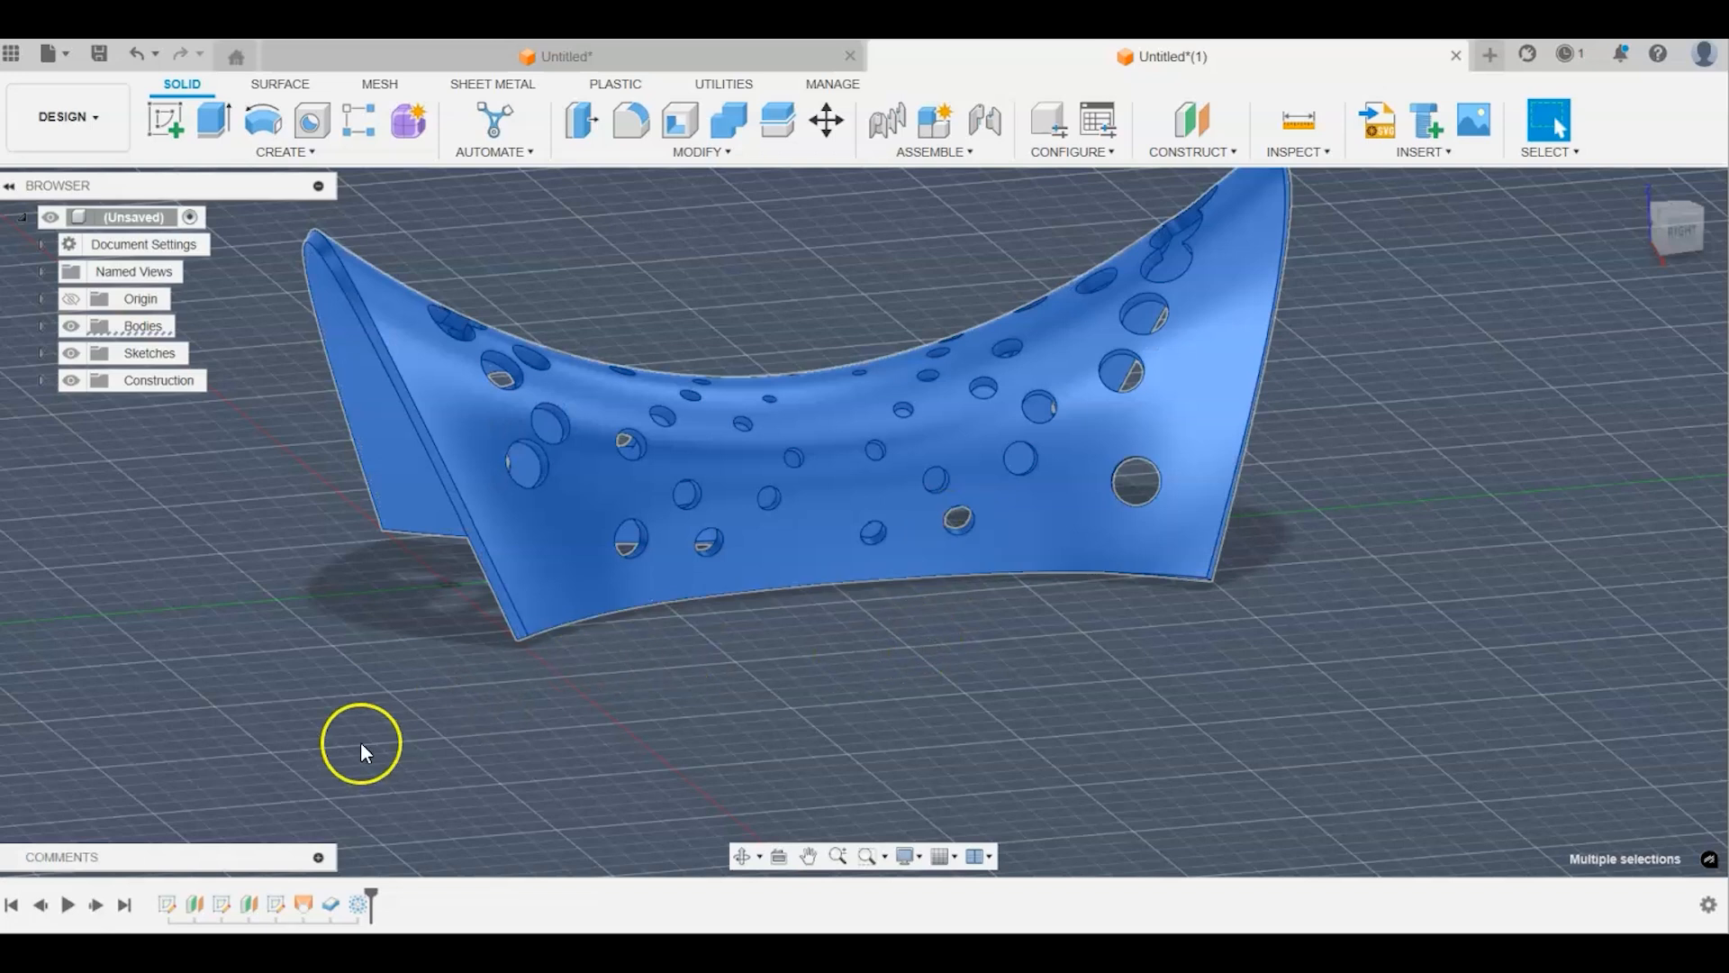
click(180, 832)
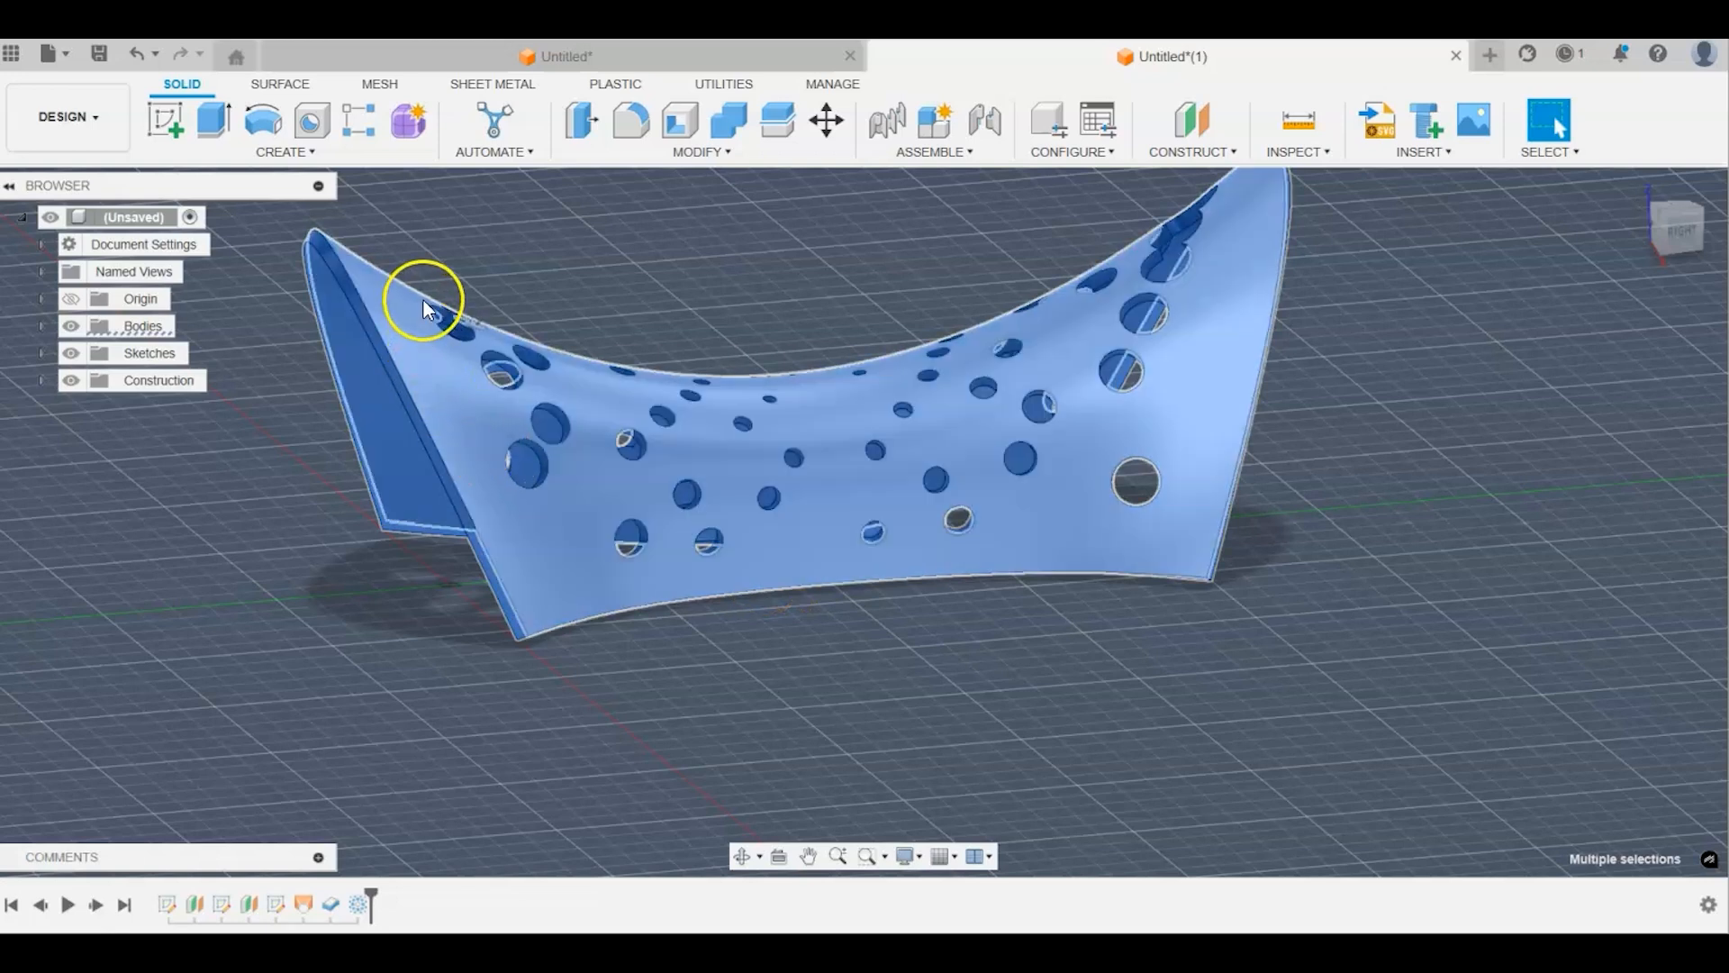
click(429, 313)
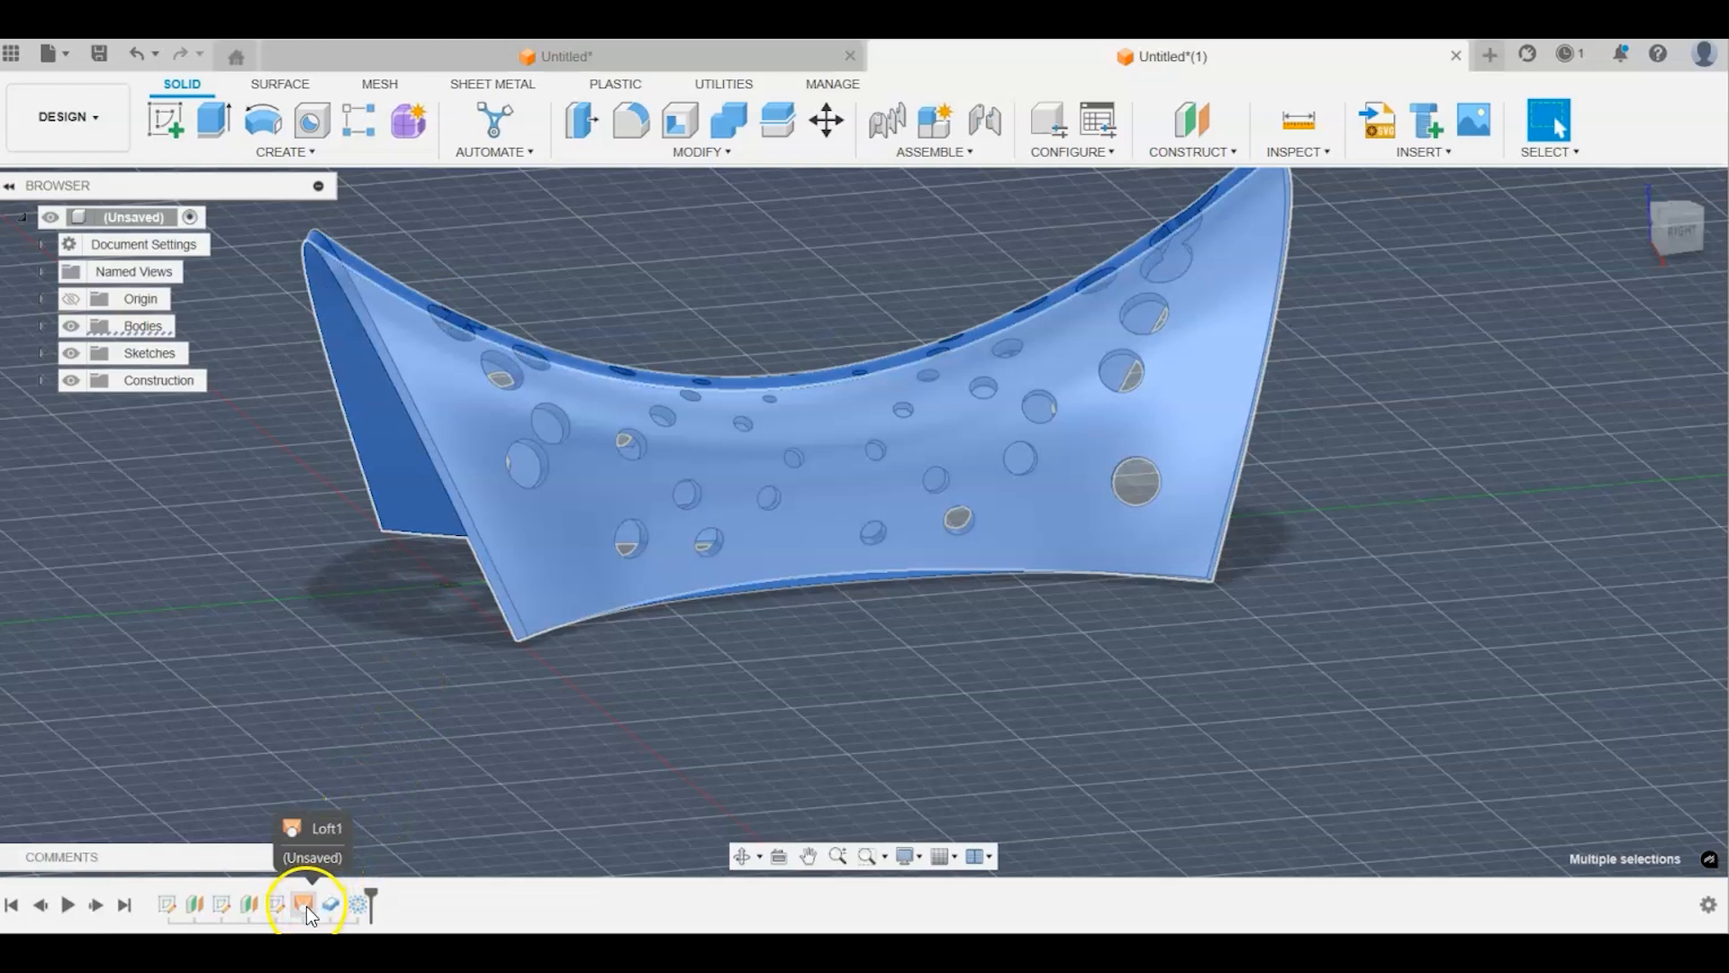
right_click(306, 906)
click(369, 678)
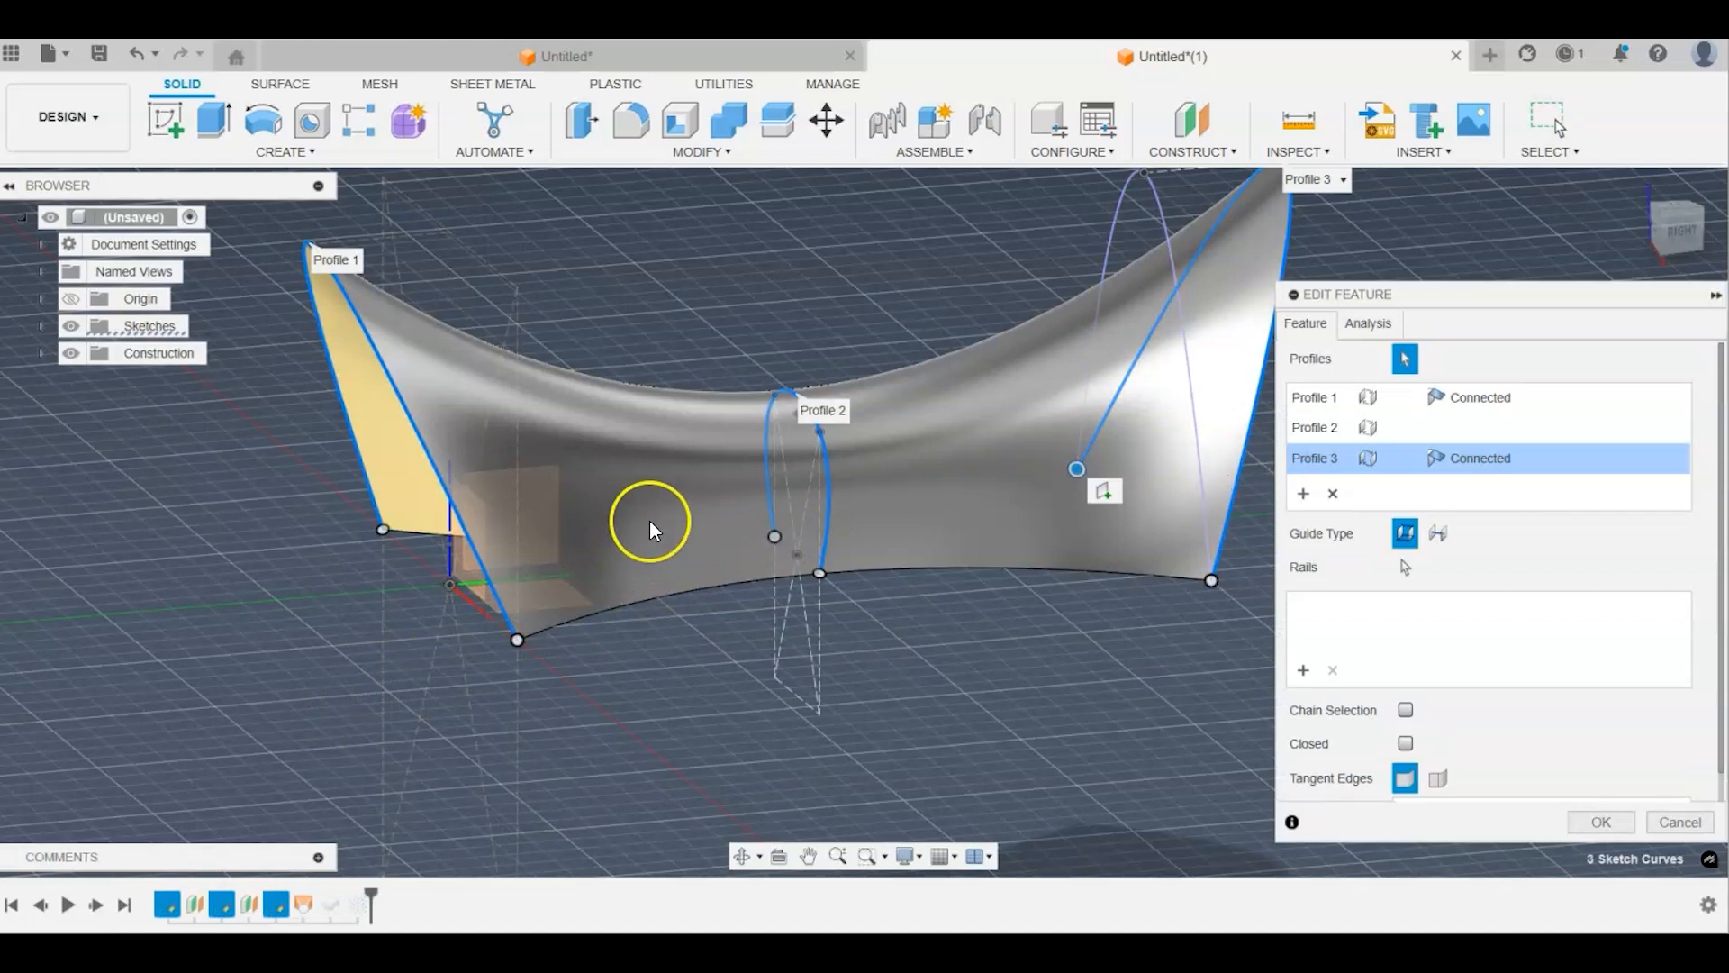
click(1600, 824)
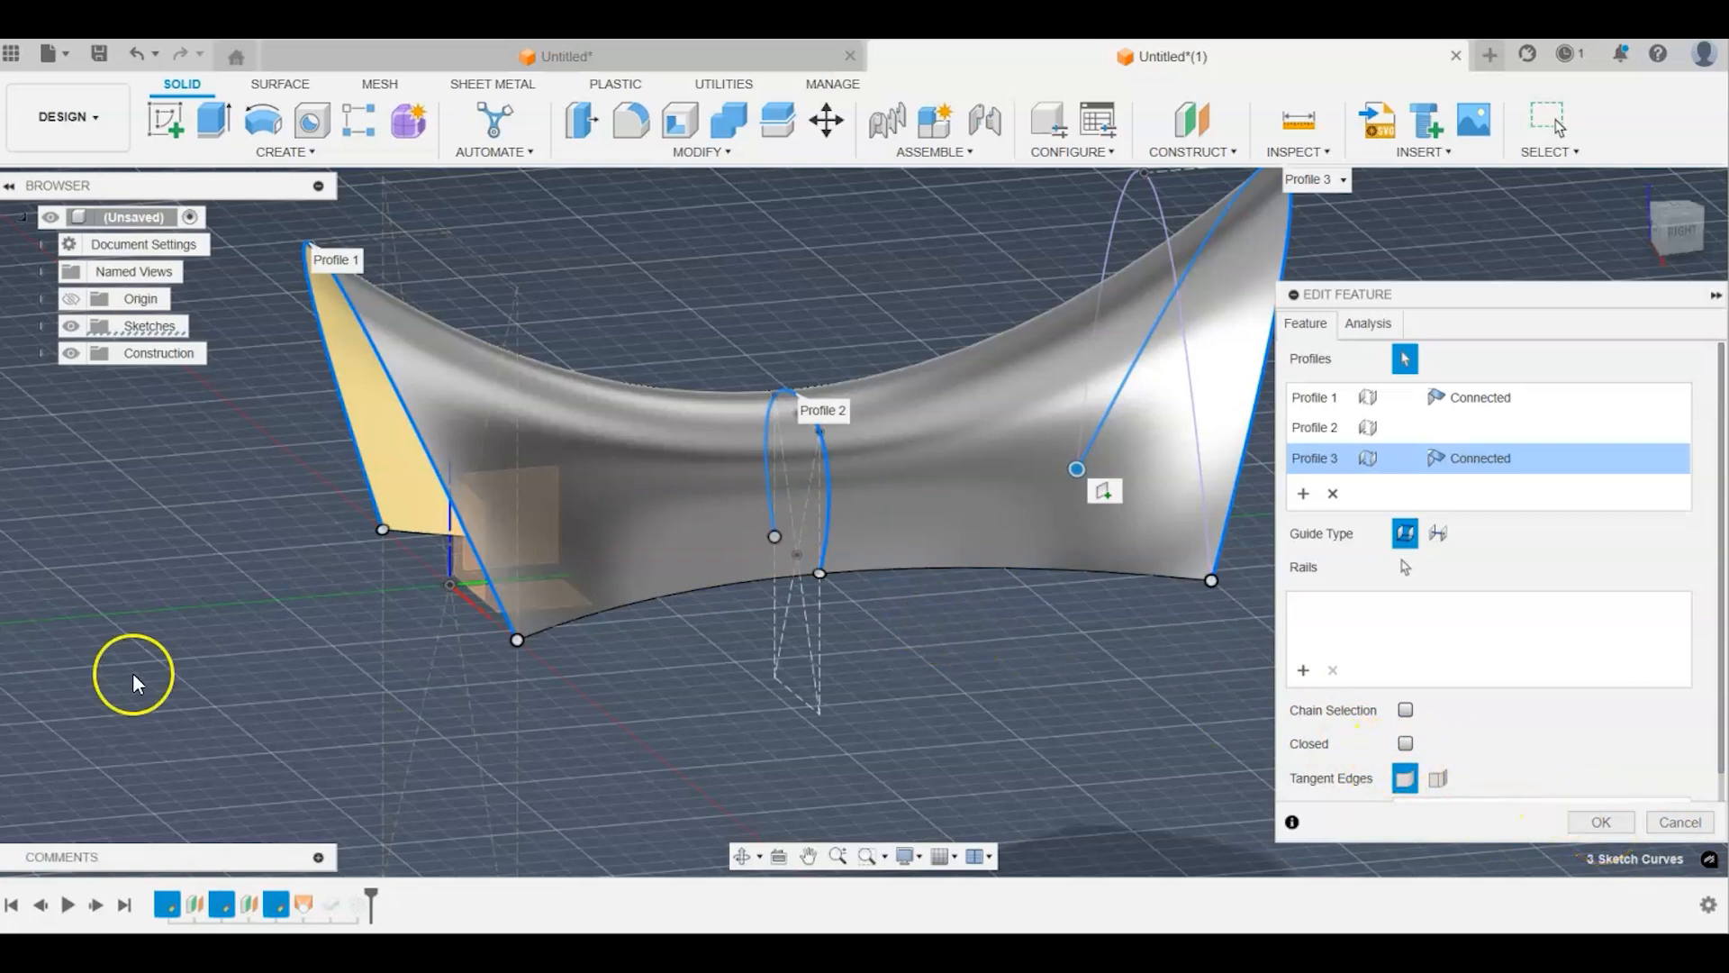
click(1665, 823)
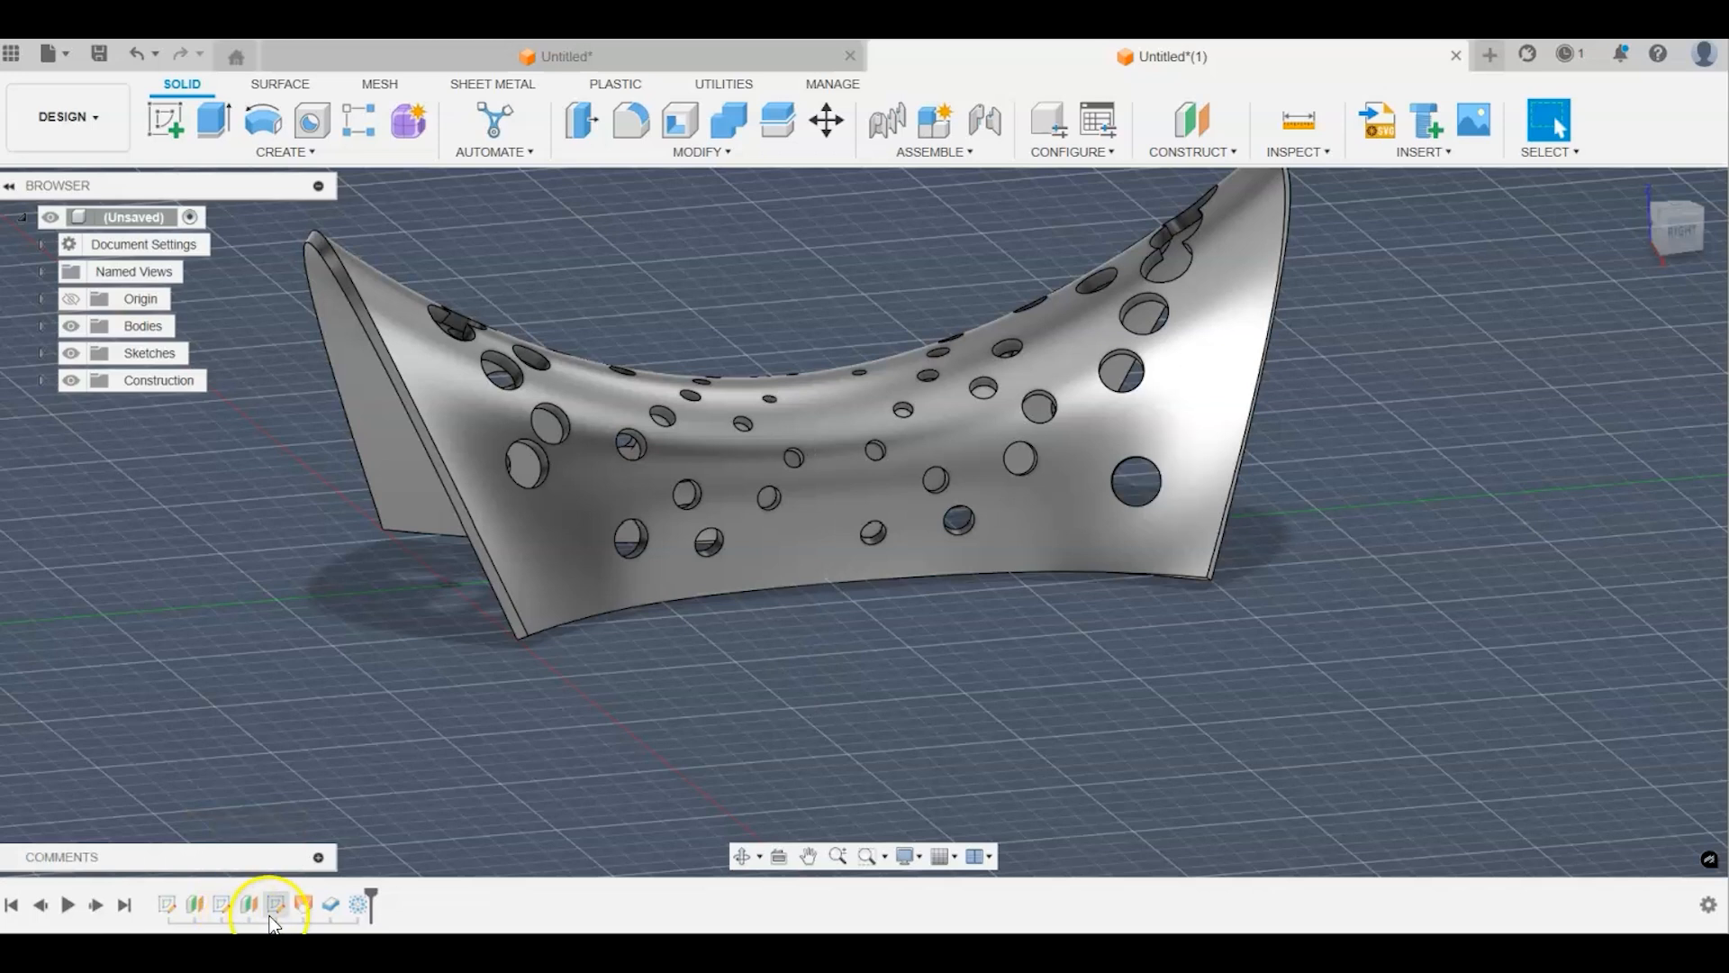
right_click(177, 910)
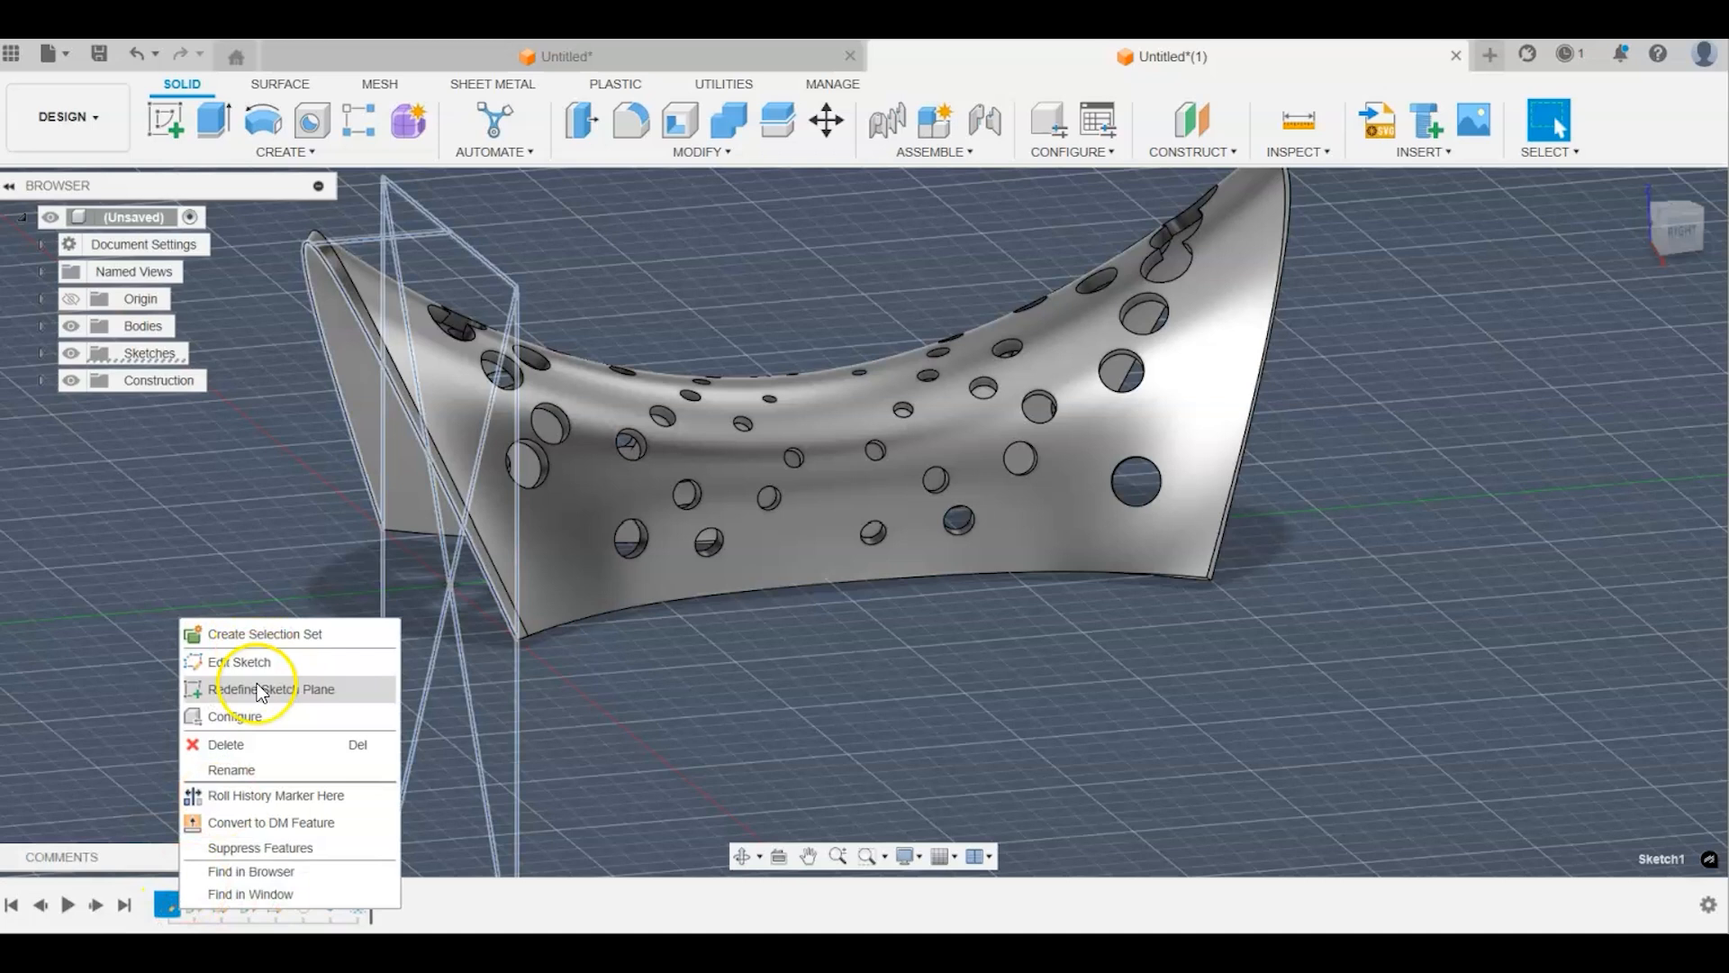
click(309, 404)
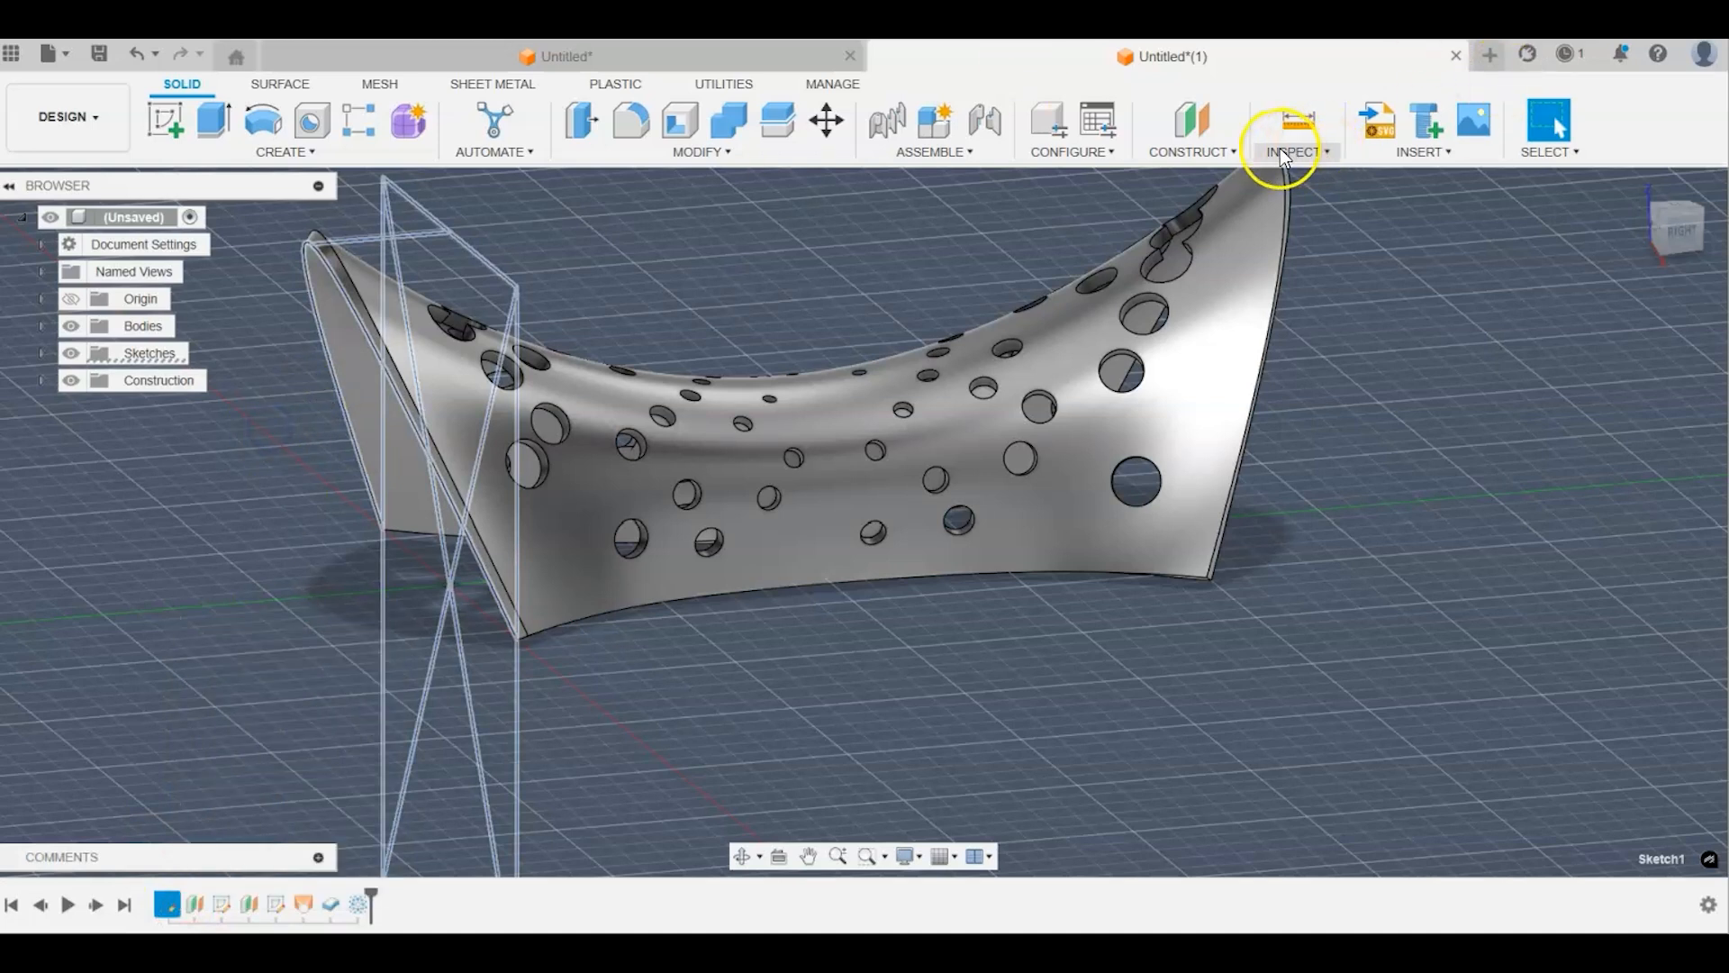
Step: Construct an offset plane 25 mm from the XZ plane, between the canopy's end and middle profiles
click(1221, 150)
click(1212, 177)
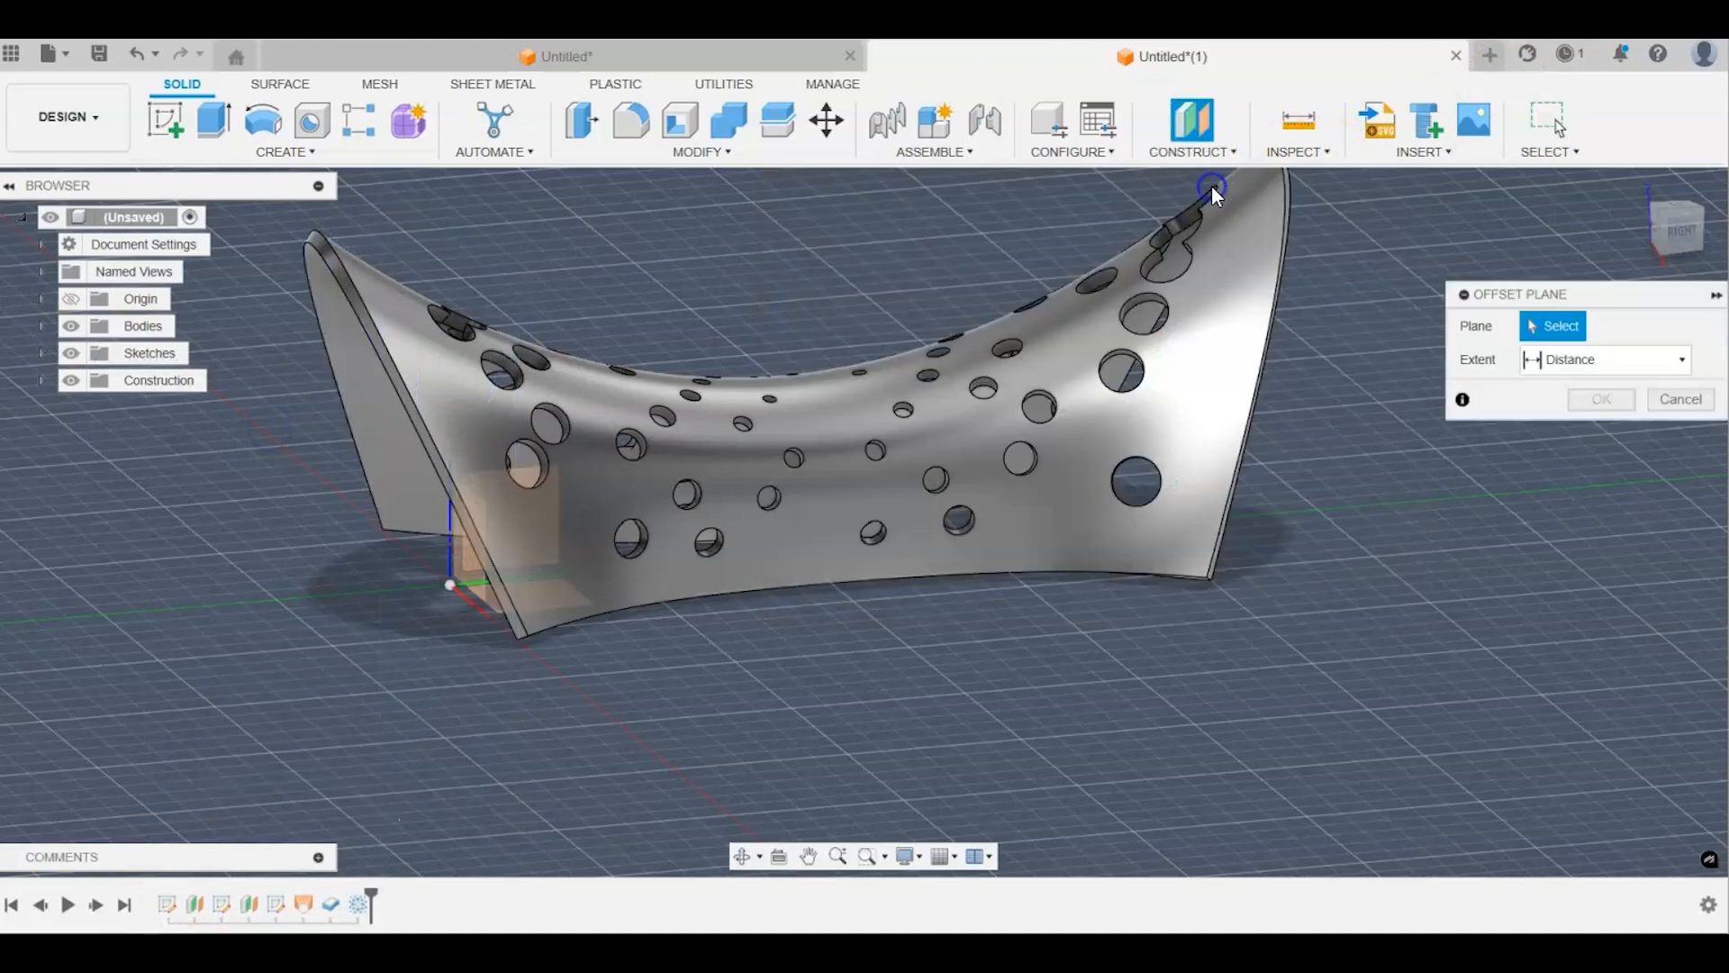
click(483, 565)
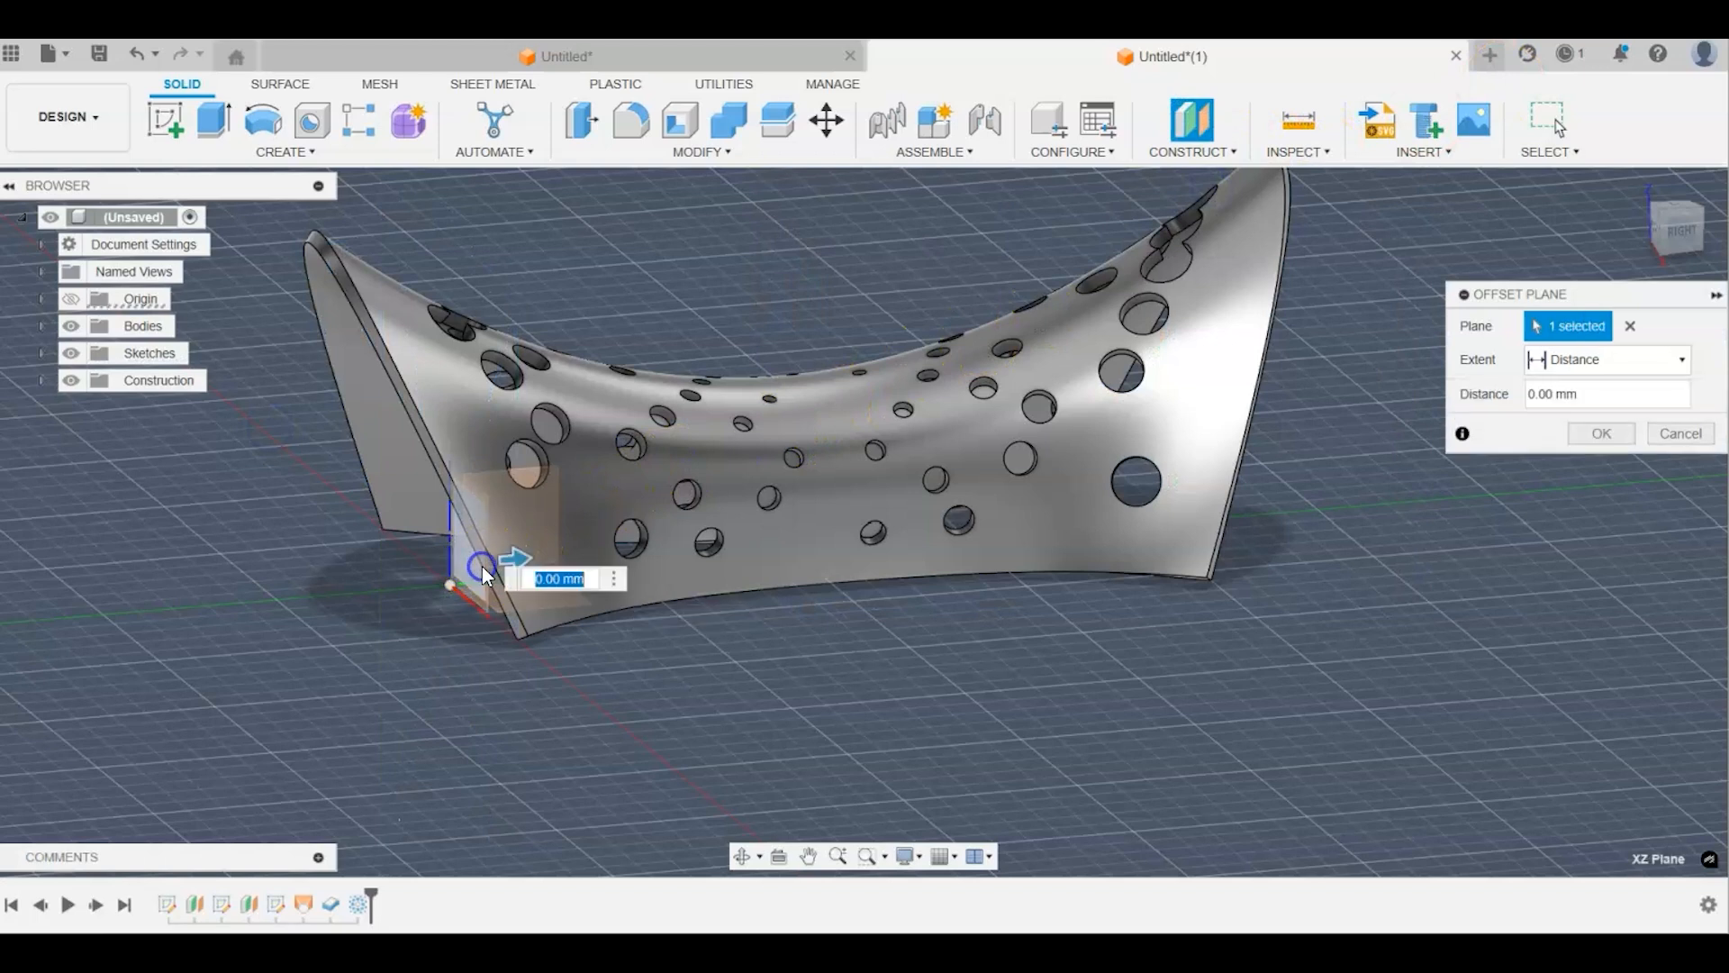
drag(513, 558, 693, 537)
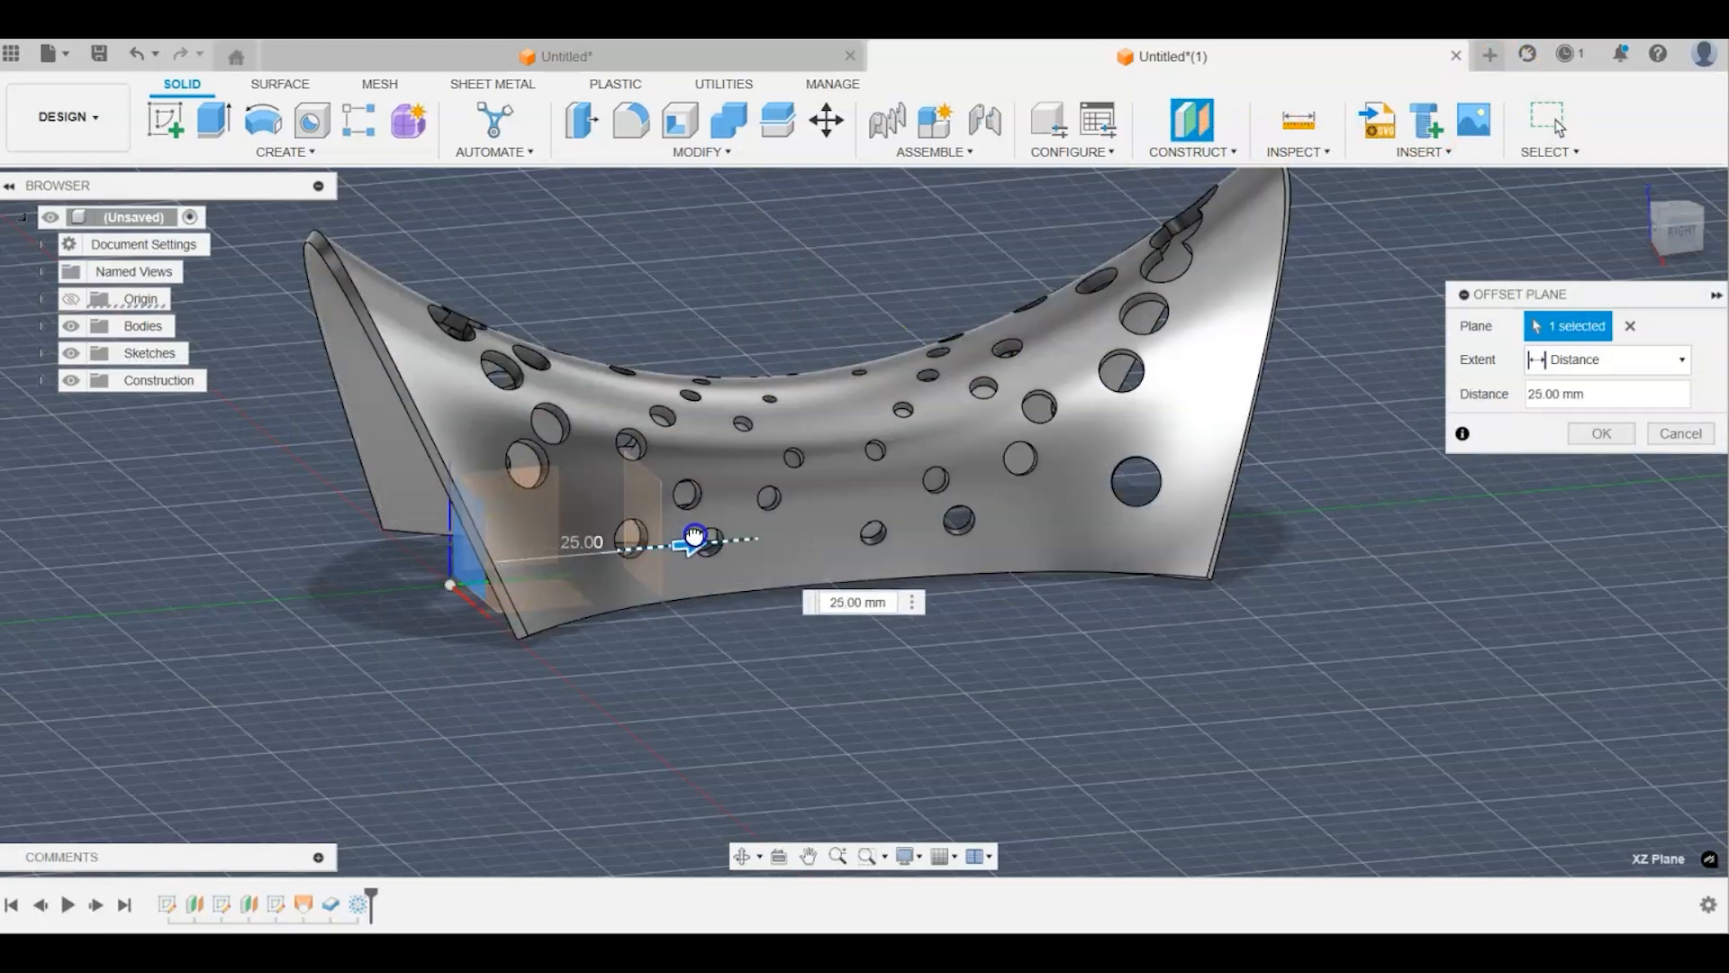
click(822, 603)
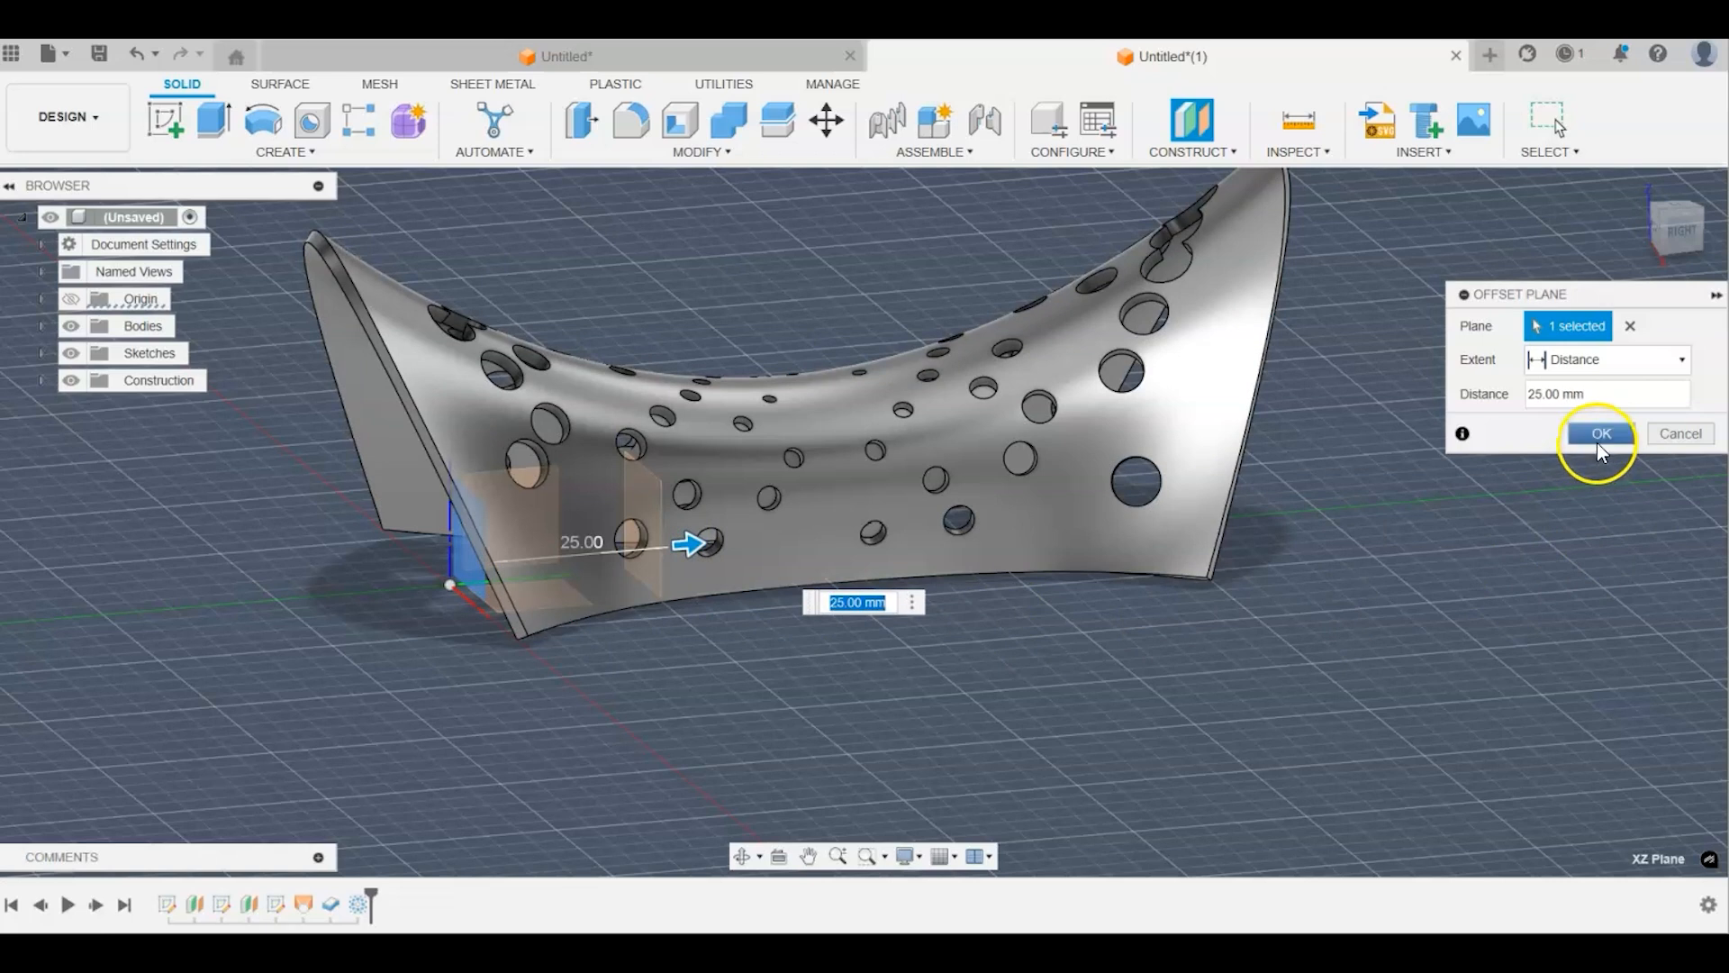
click(1600, 434)
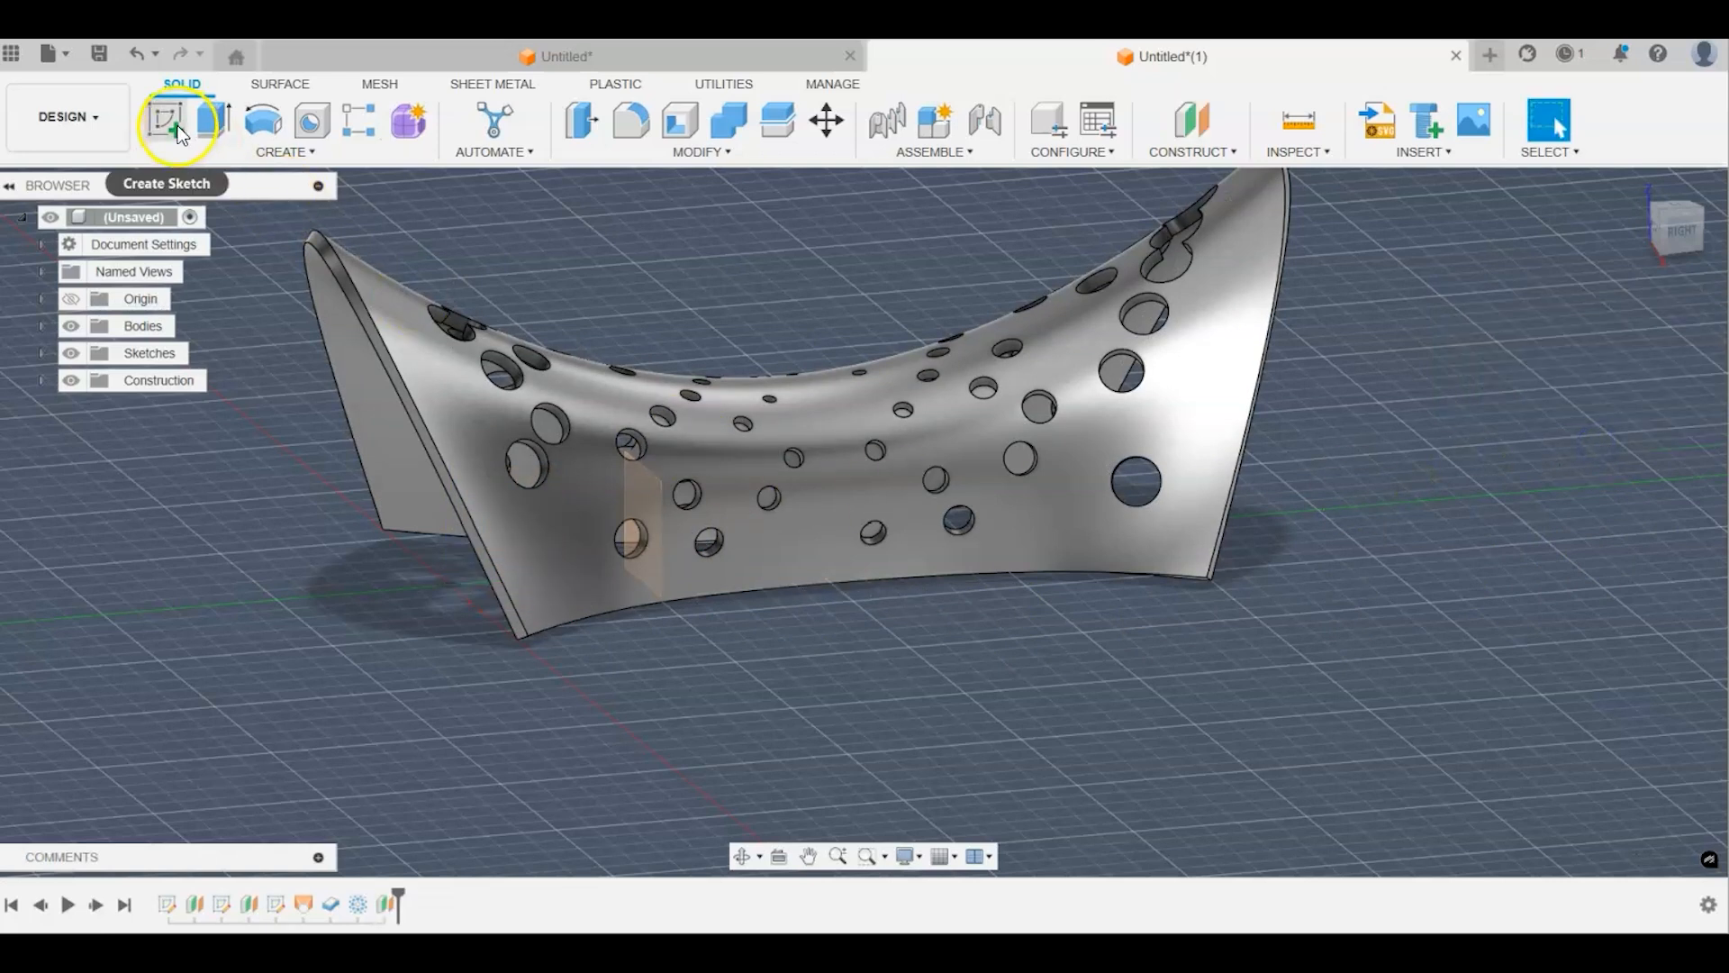
Step: Start a sketch on the new 25 mm offset plane with the Fit Point Spline tool ready
click(180, 134)
click(663, 542)
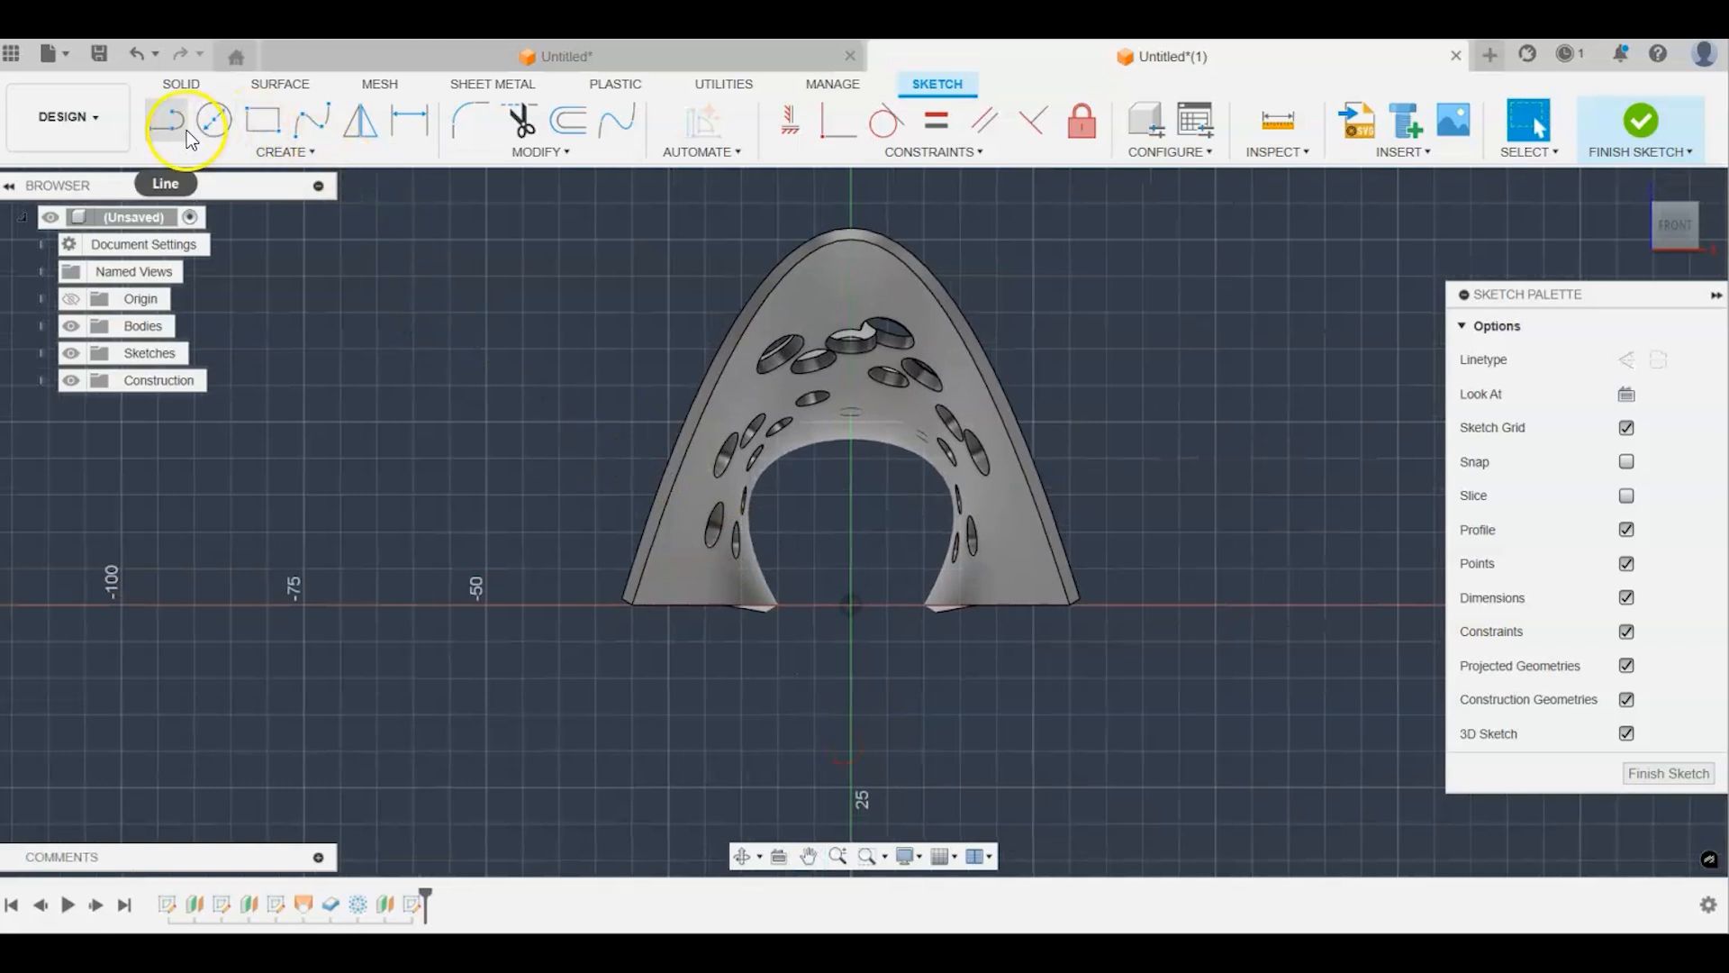
click(311, 120)
scroll(772, 552, up, 5)
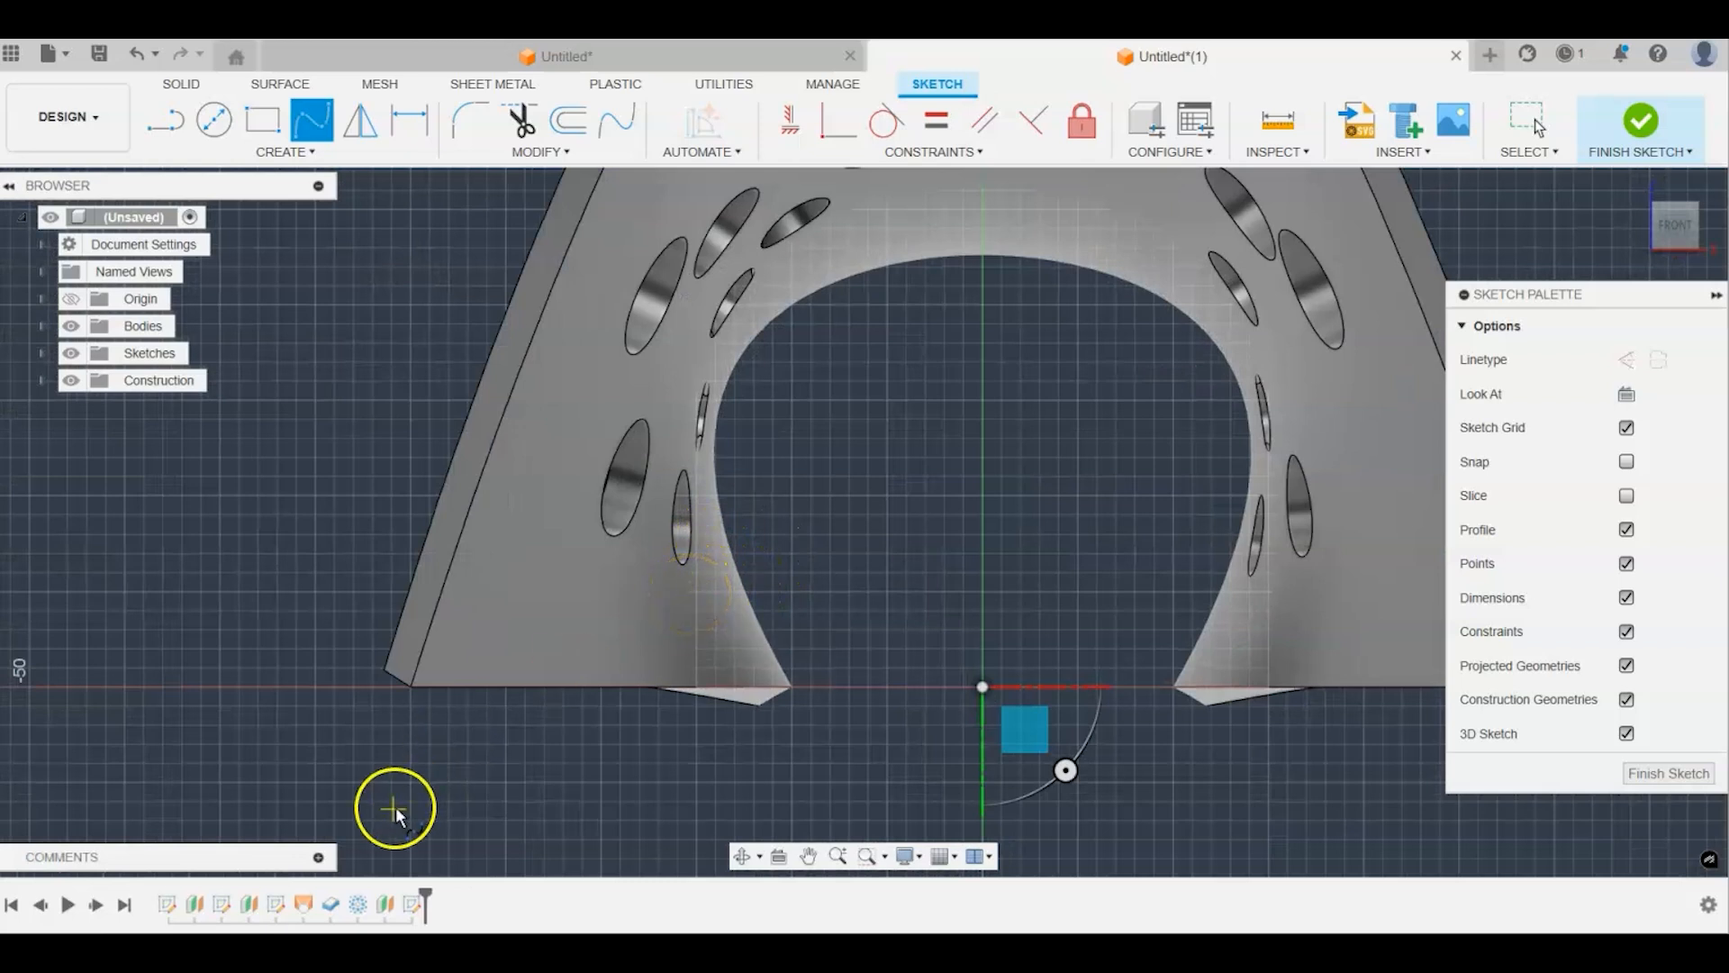
Step: Show Sketch1, Sketch2 and Sketch3 as references and hide the bodies
click(41, 352)
click(91, 381)
click(91, 405)
click(91, 435)
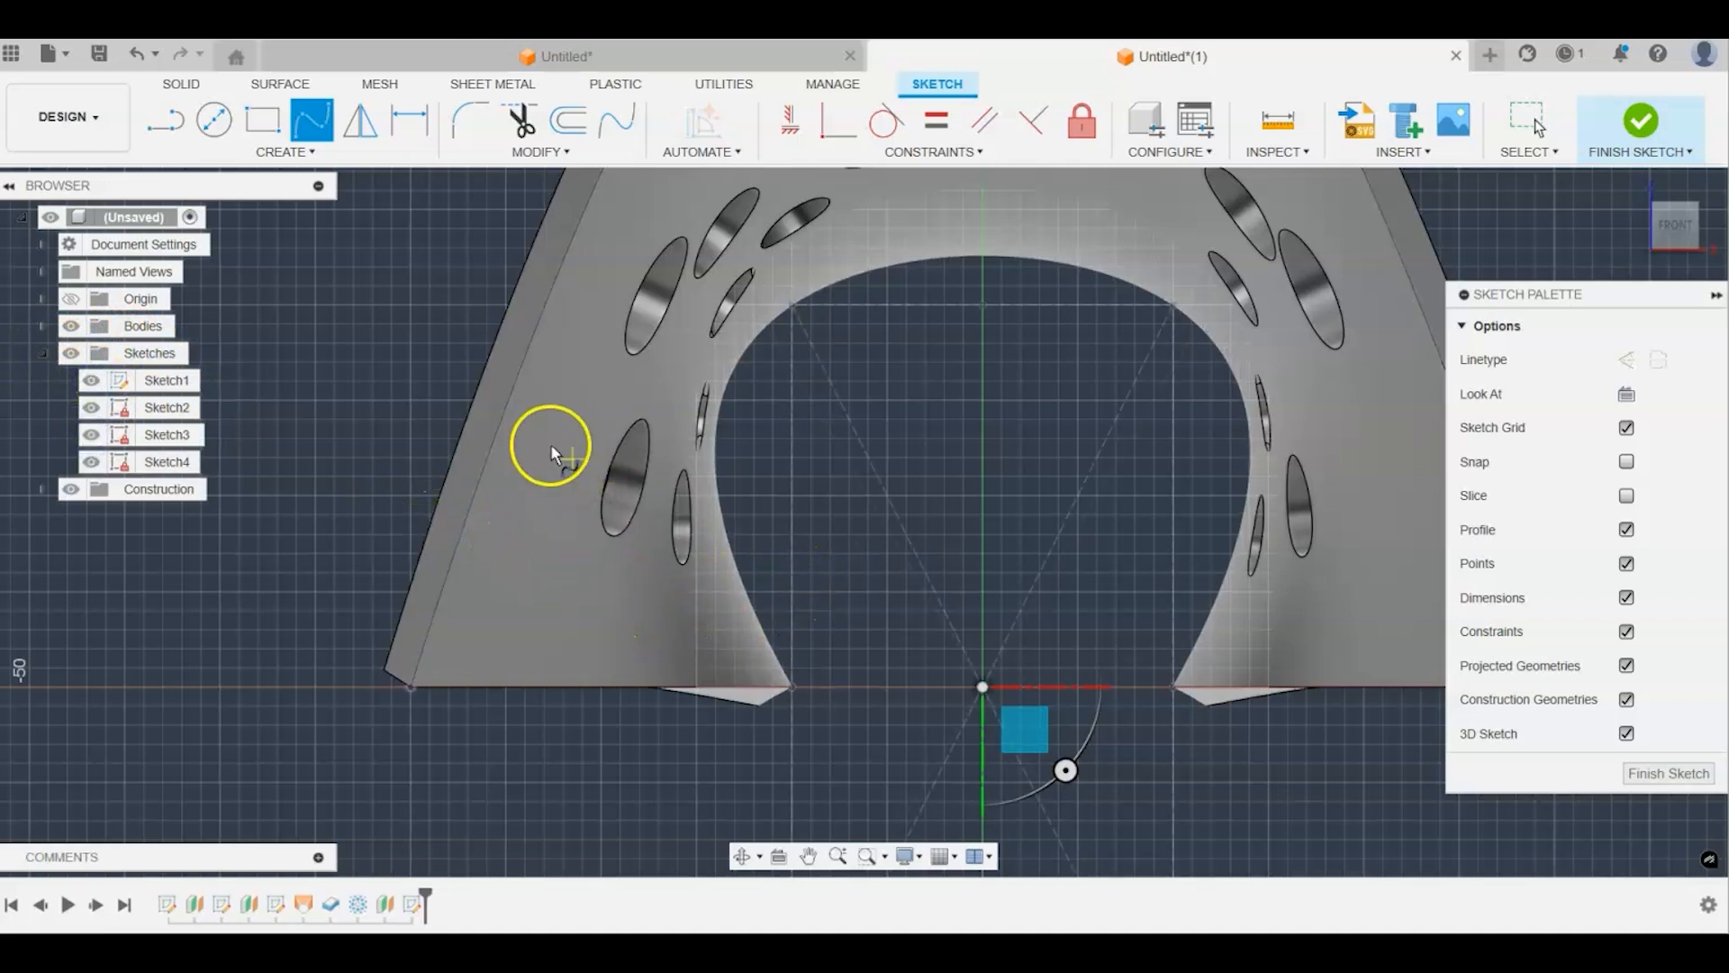
click(74, 328)
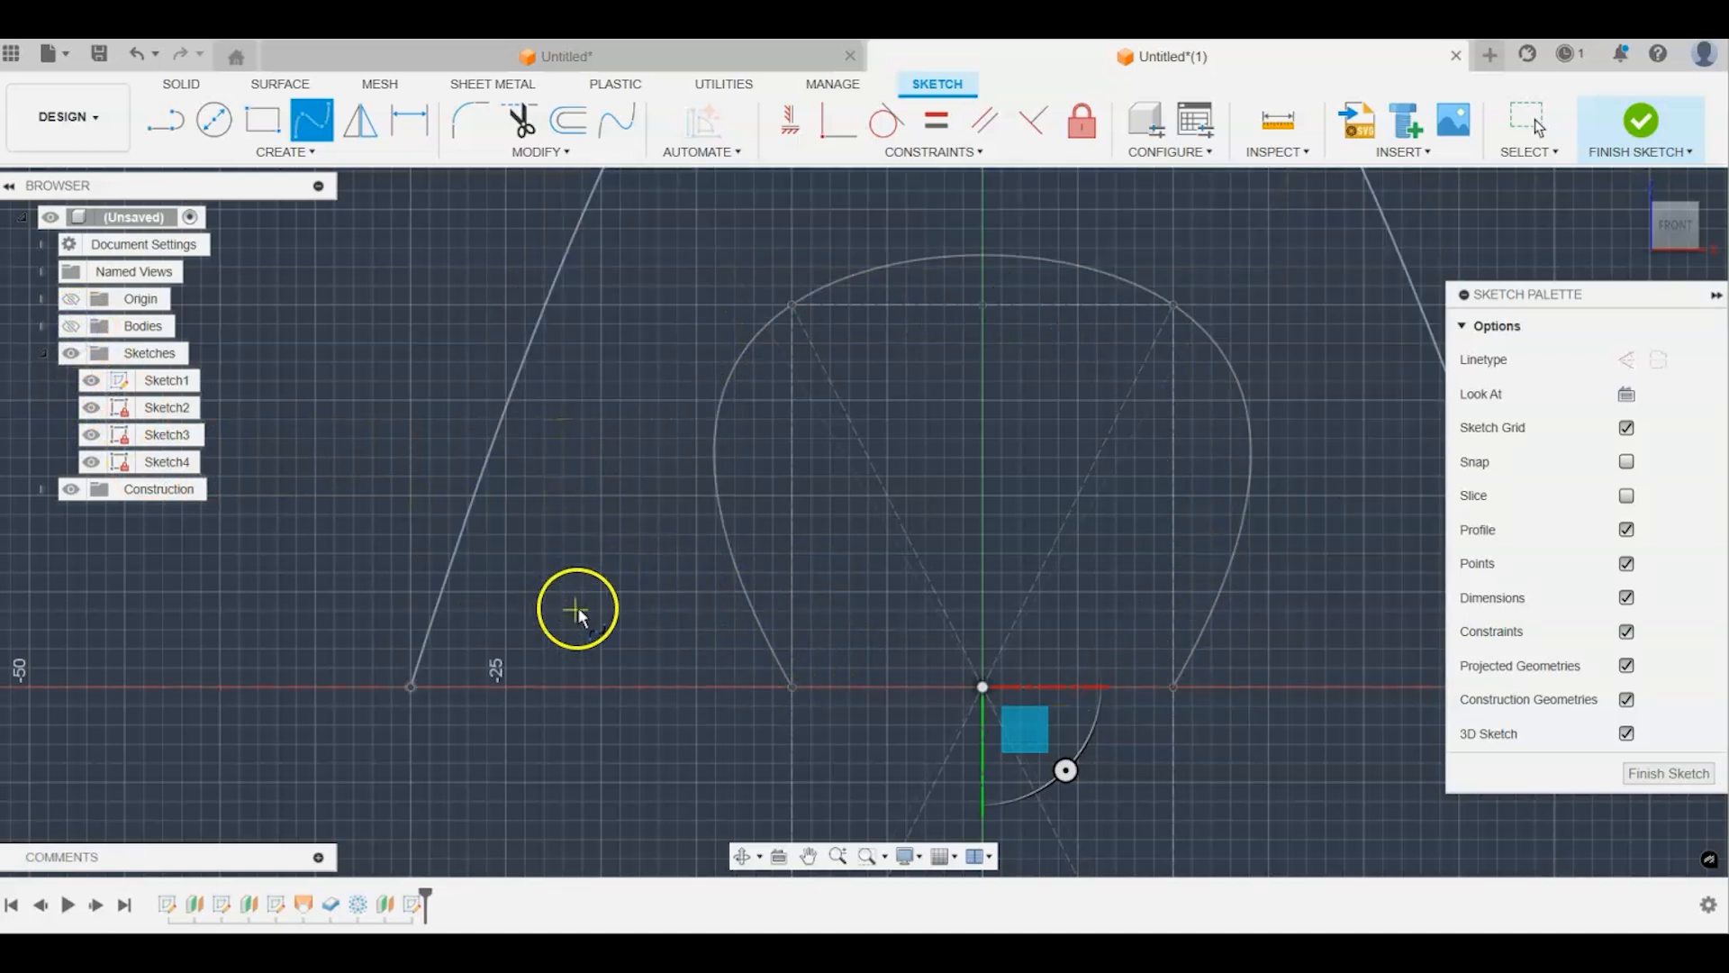
Step: Draw a three-point arched fit point spline above the middle profile, peaking on the vertical axis, and finish the sketch
click(588, 491)
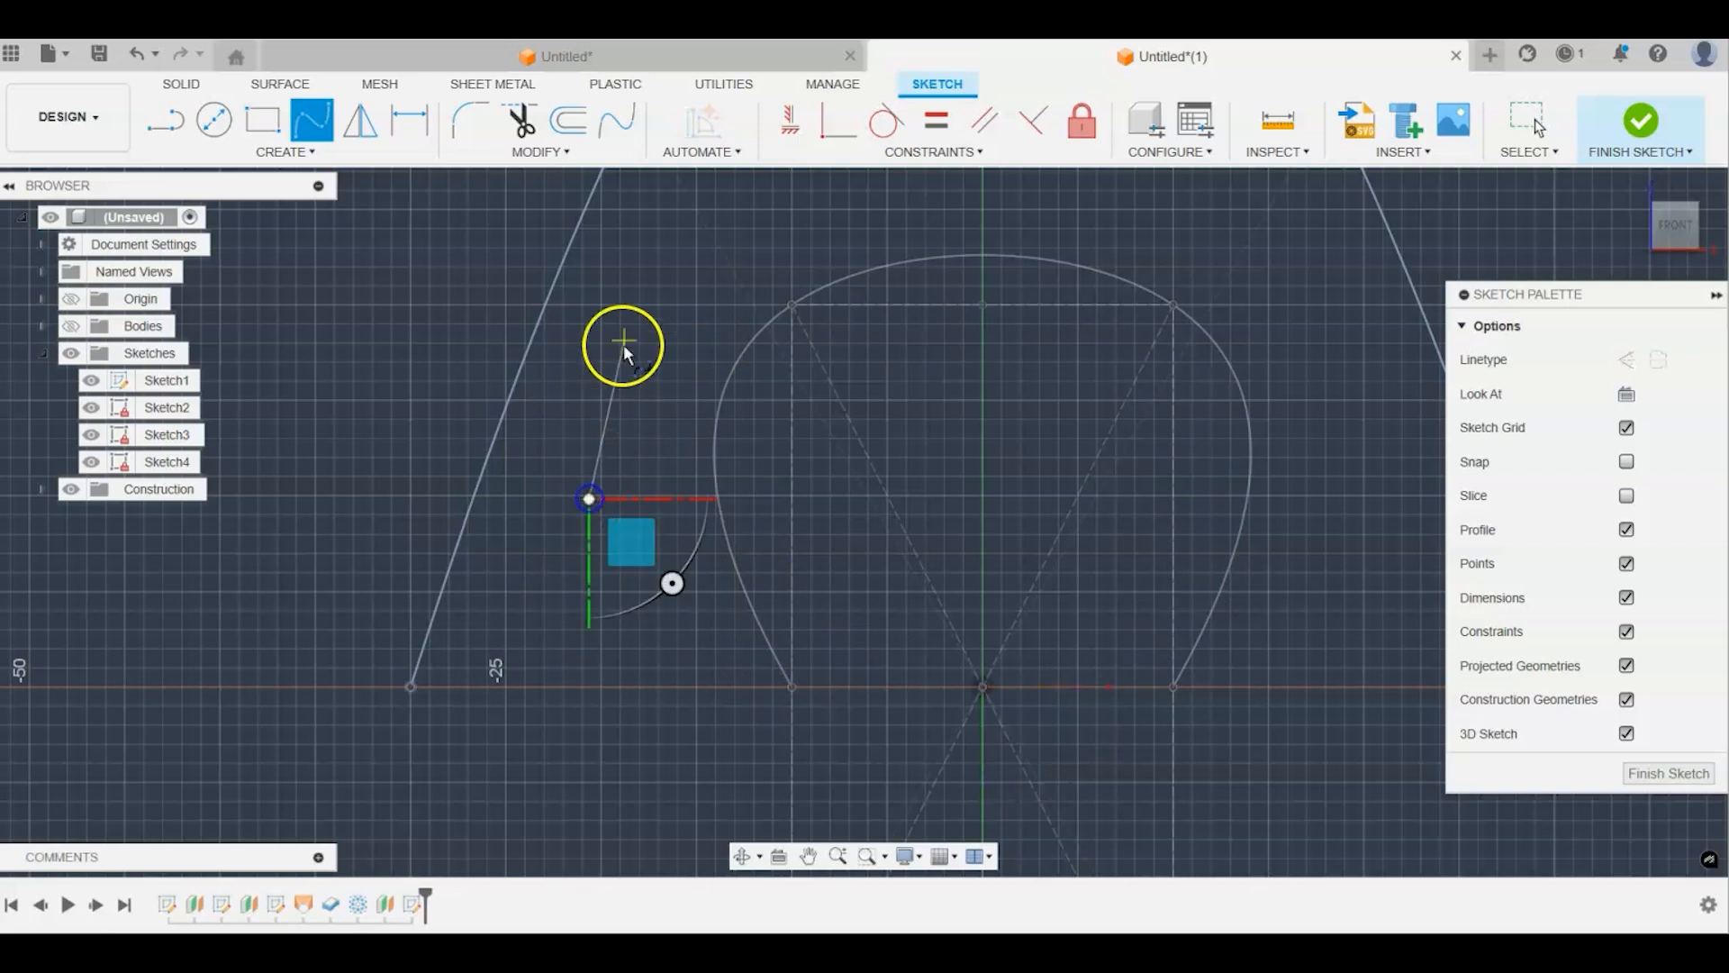
middle_drag(738, 201, 661, 454)
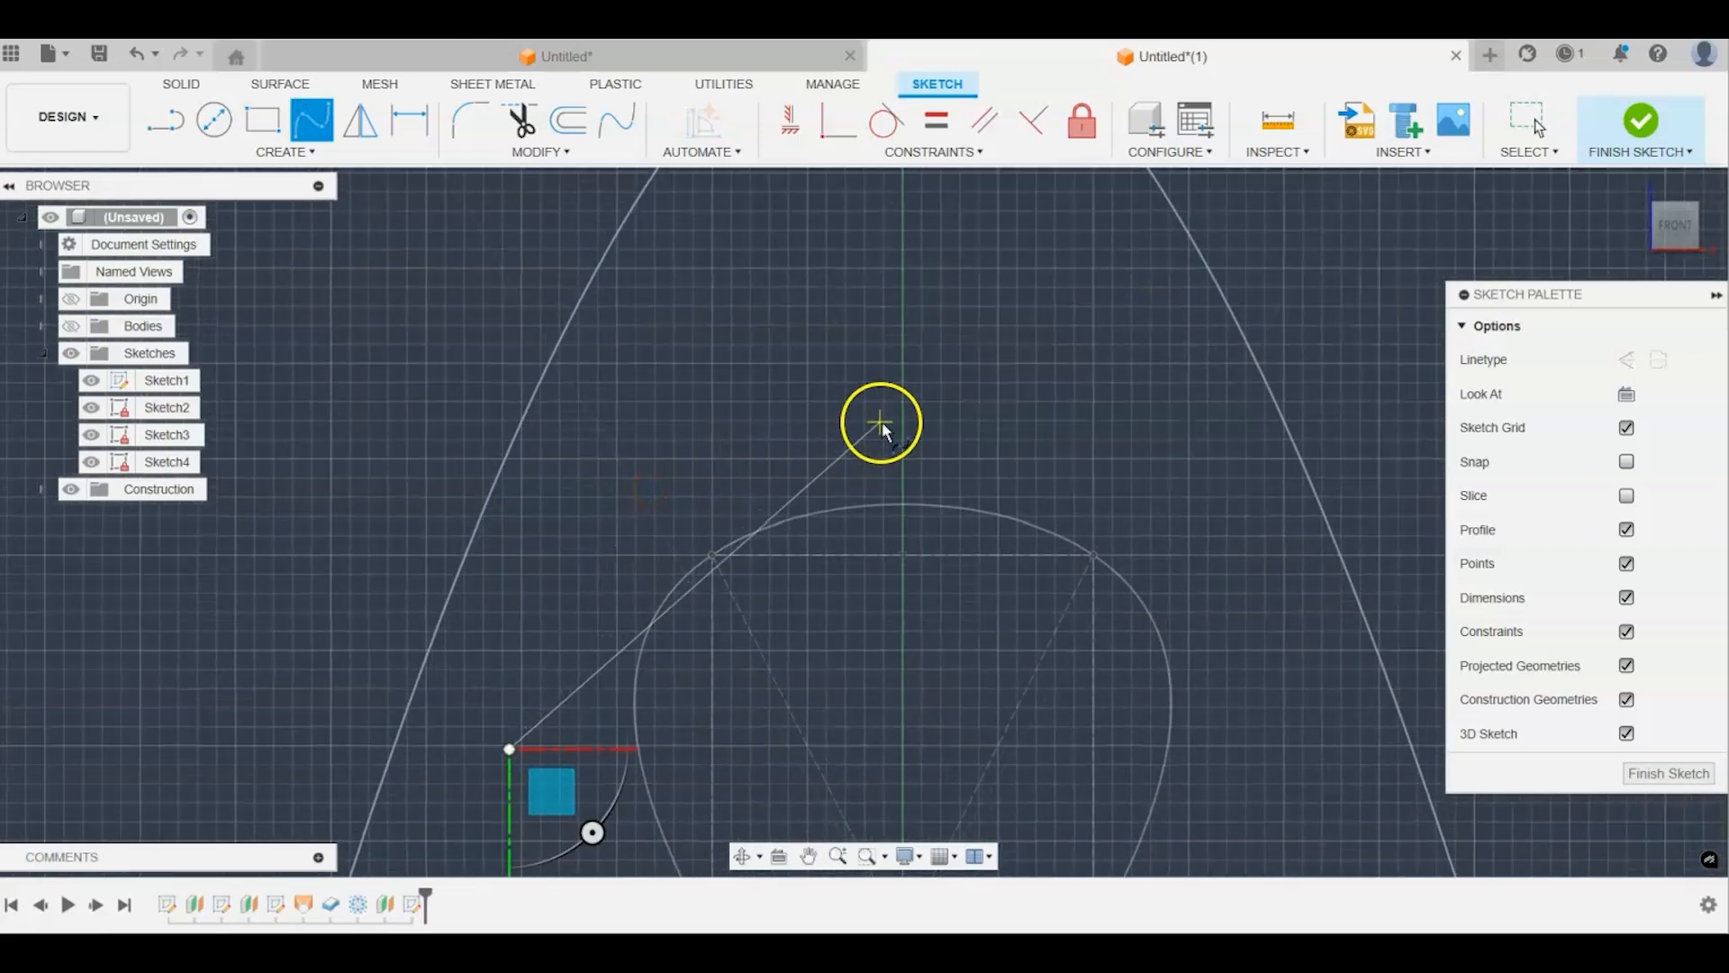
click(904, 413)
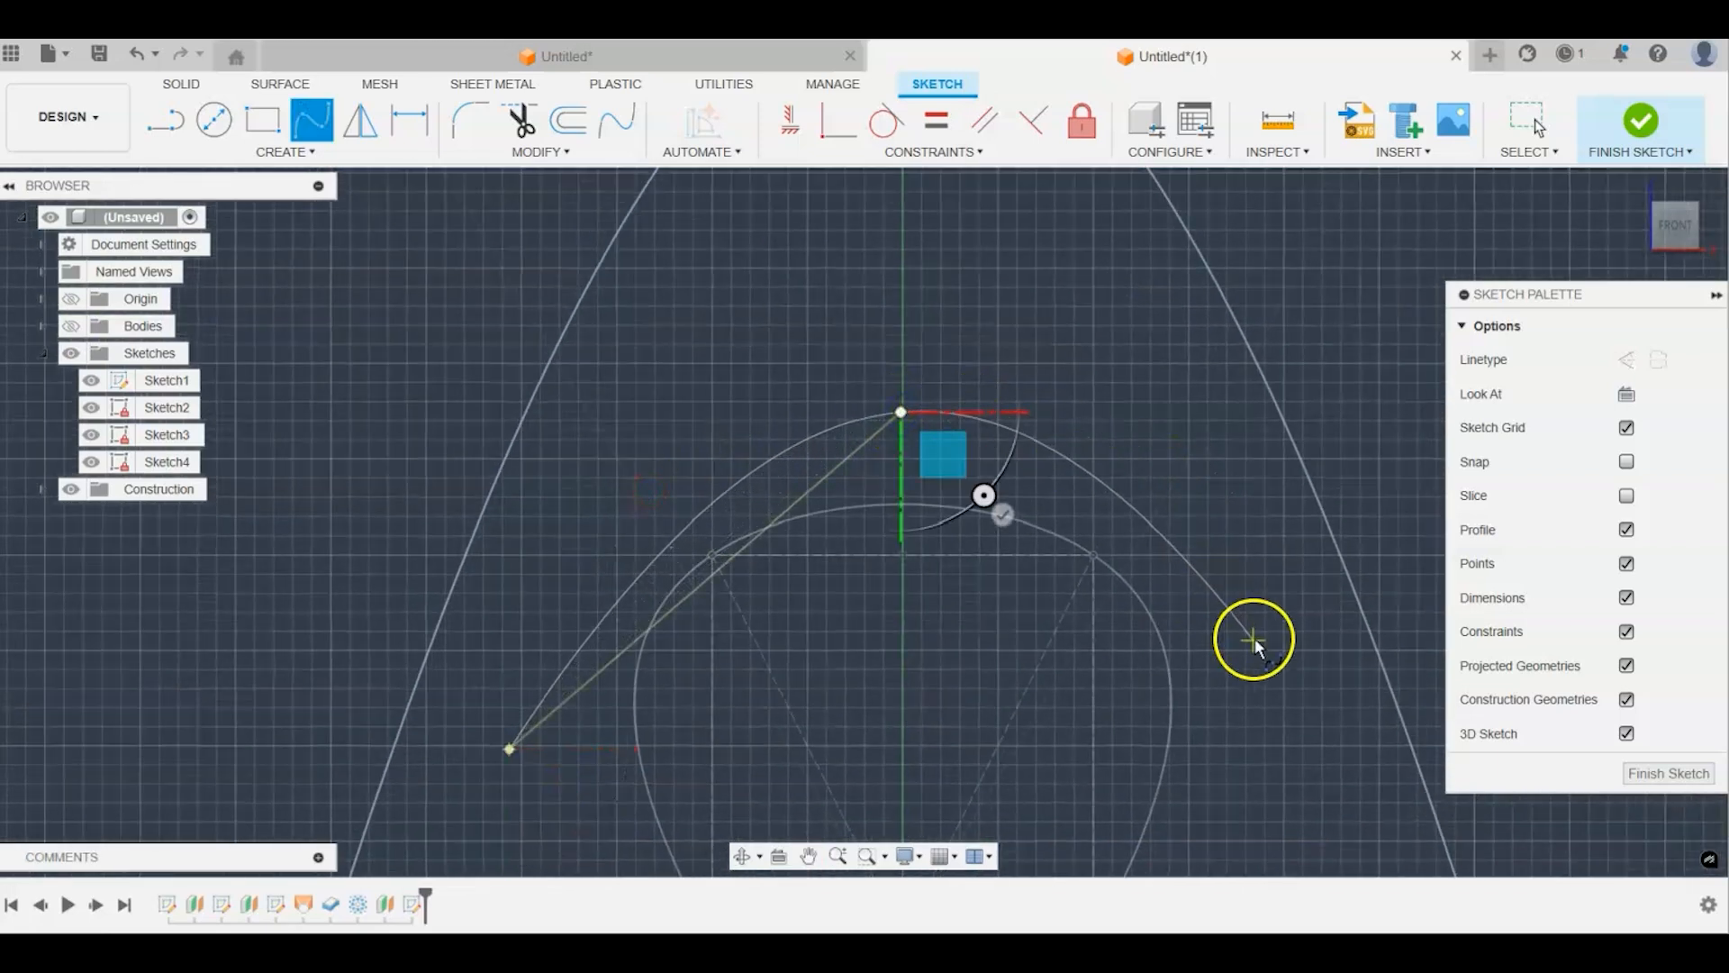
click(1294, 747)
click(1396, 851)
right_click(1390, 303)
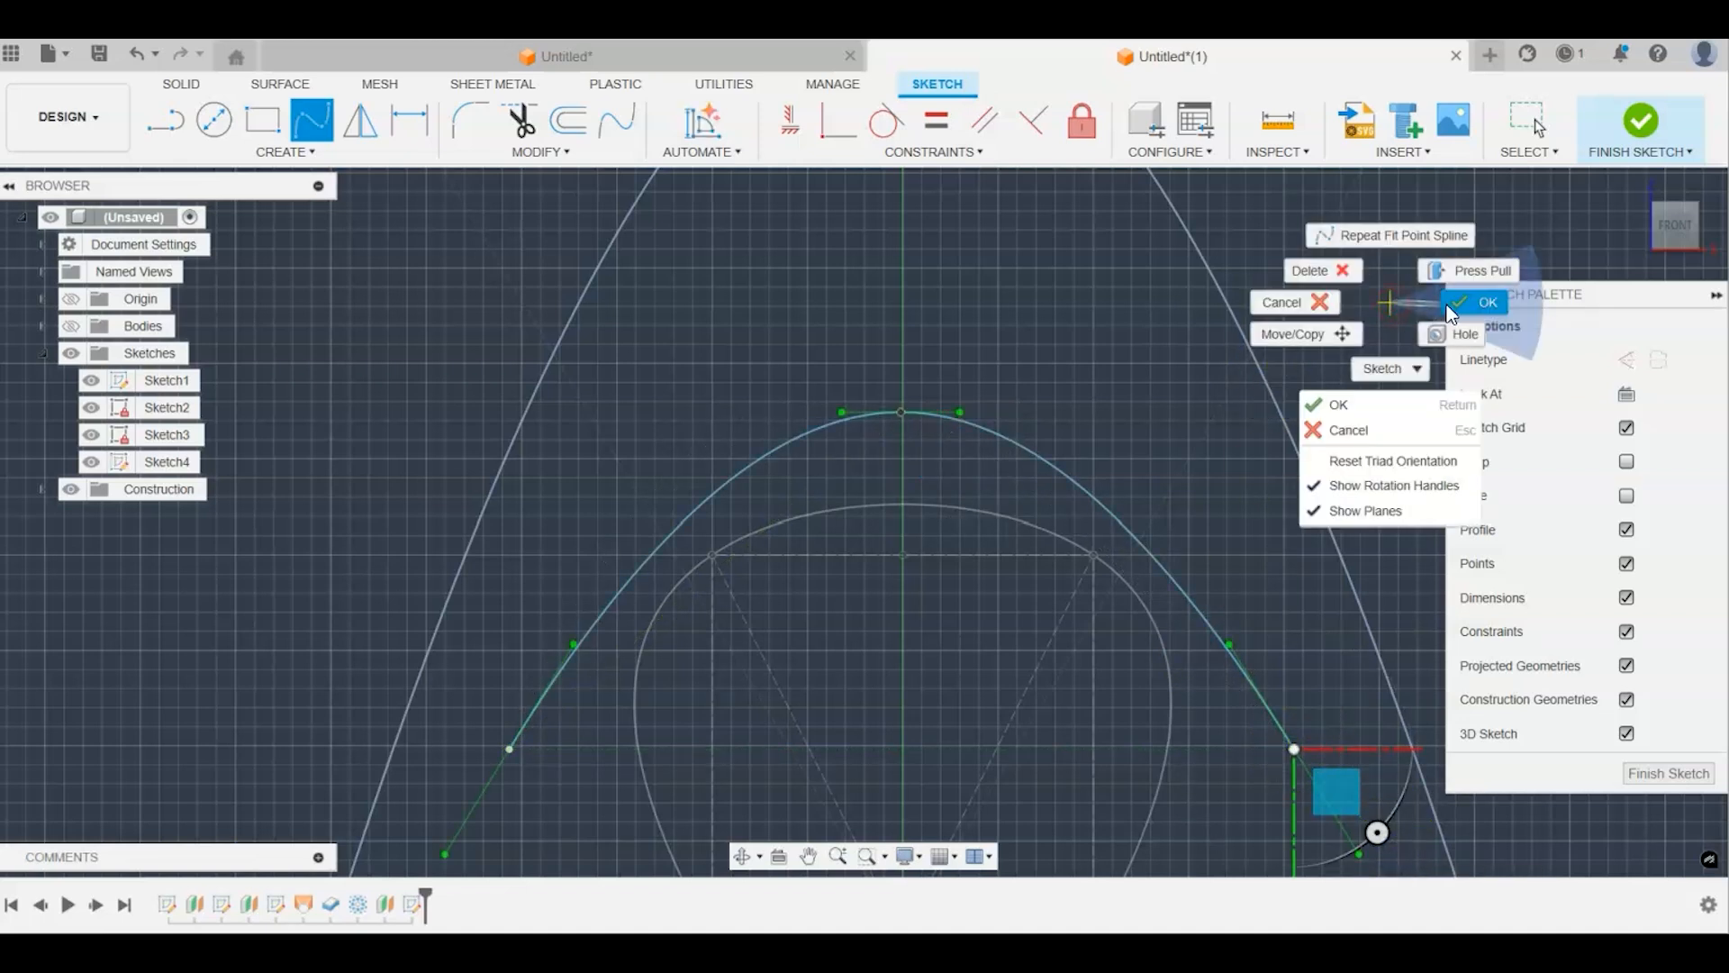
click(1481, 303)
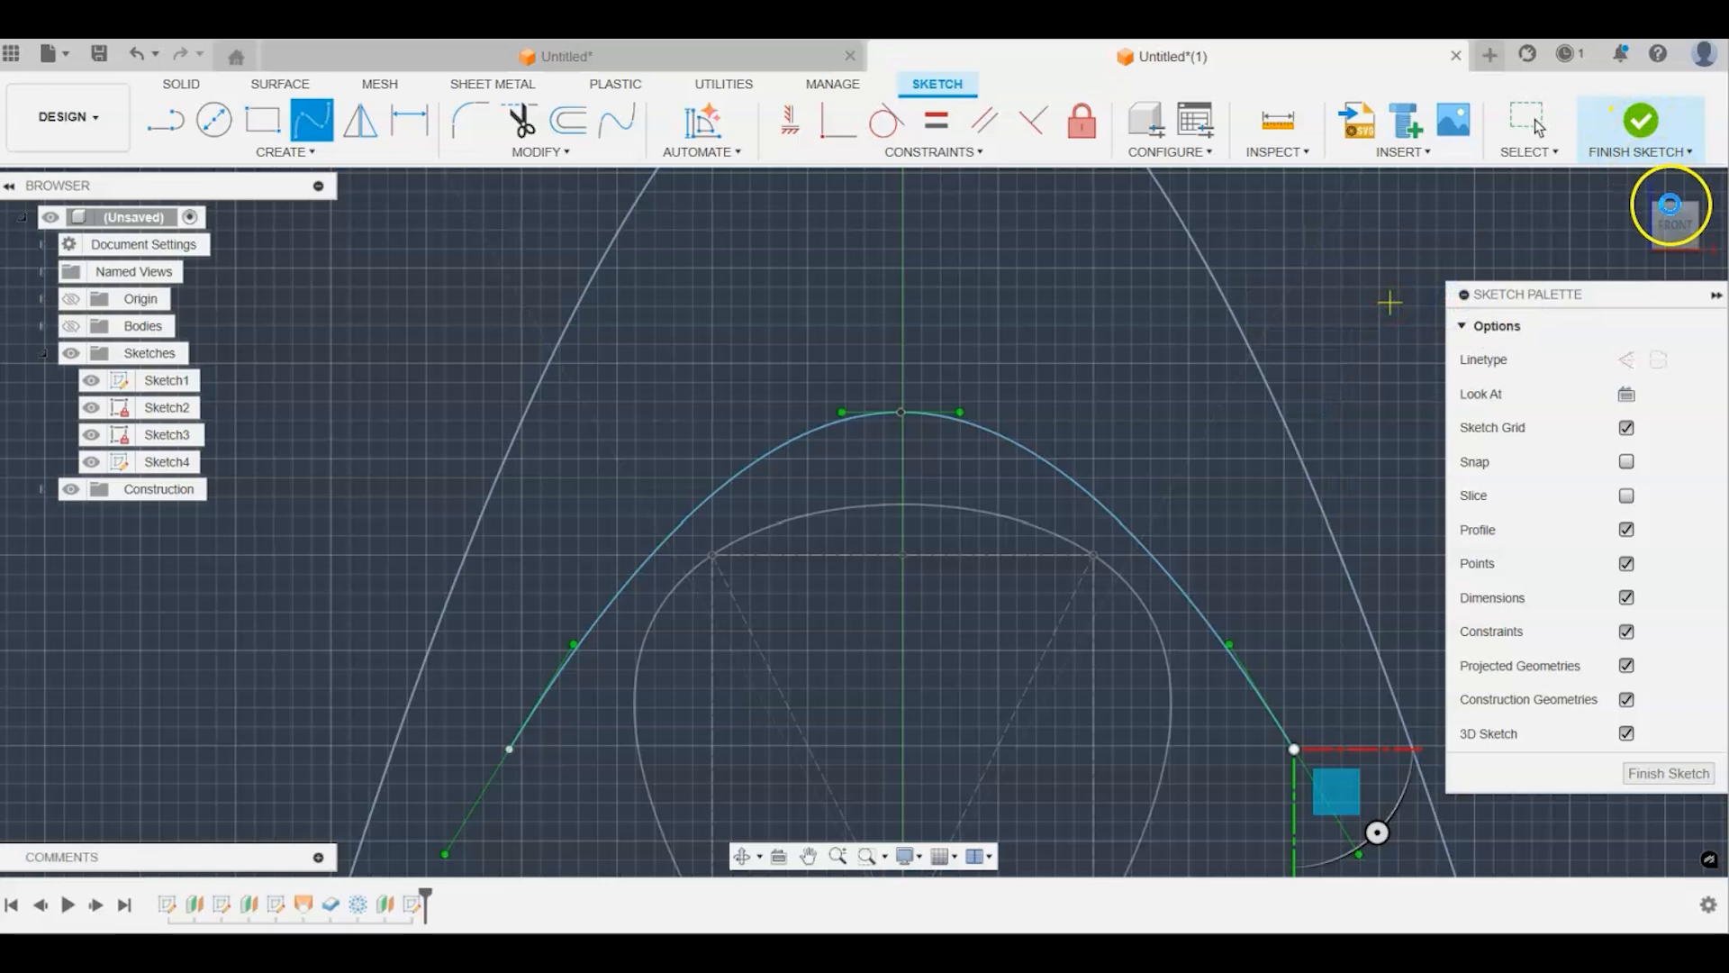
click(1642, 123)
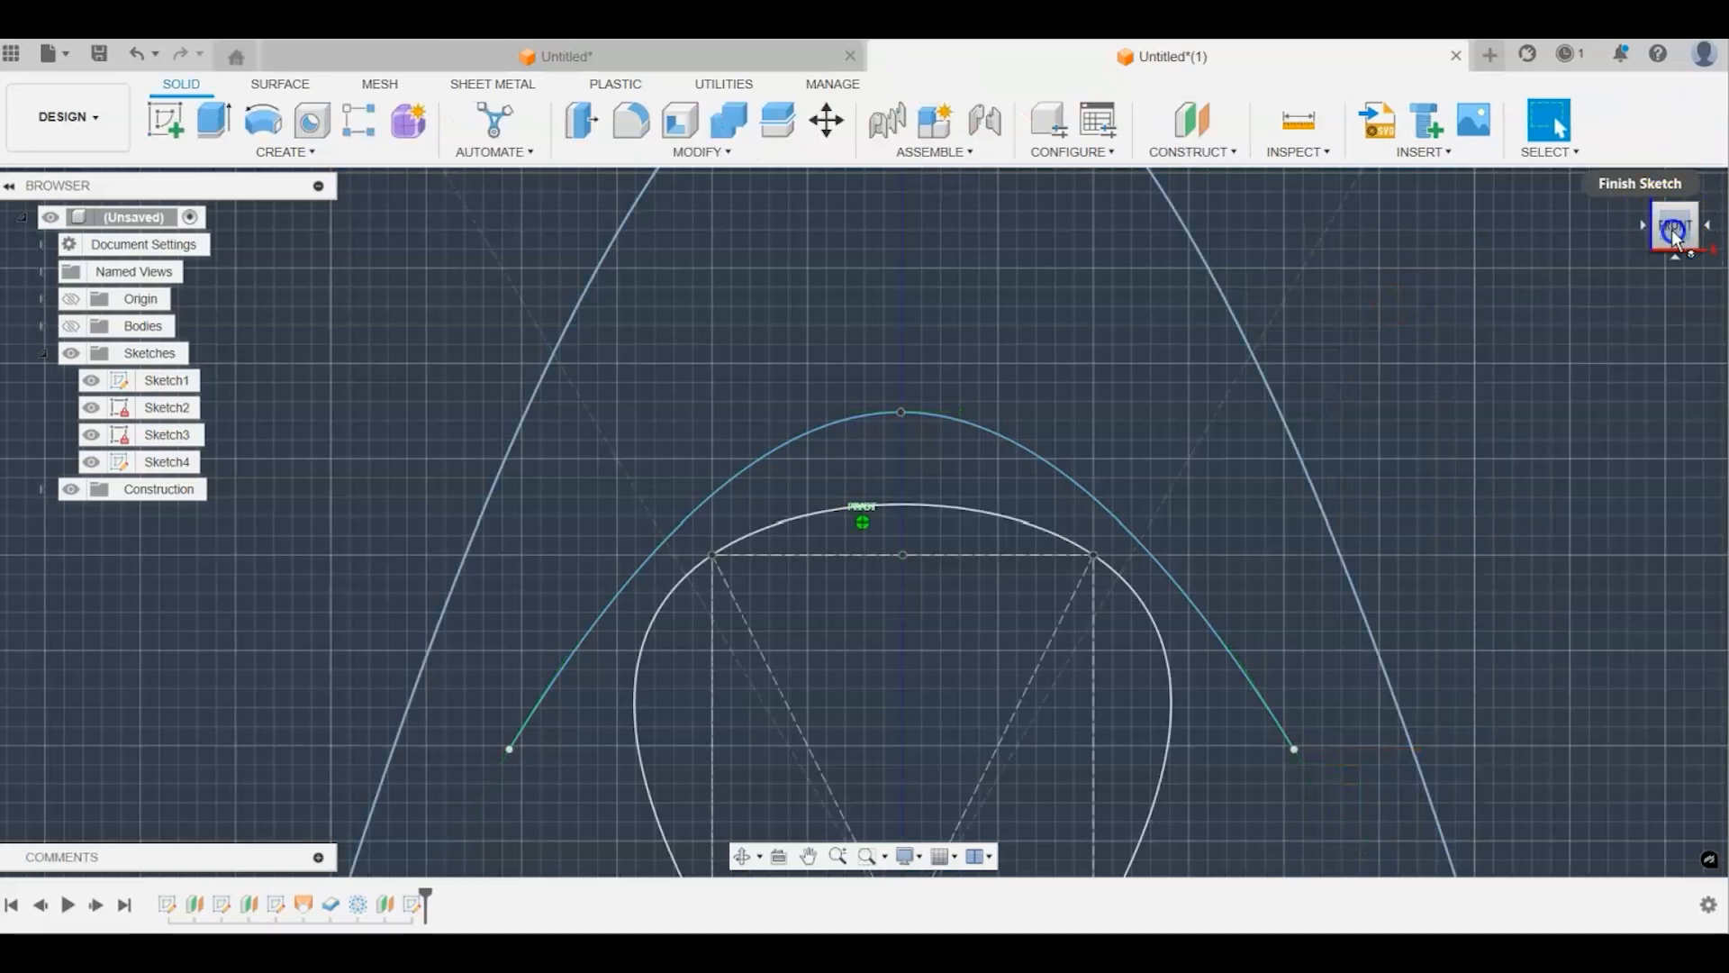
Step: Construct another offset plane about 76 mm from the XZ plane, beyond the middle profile
scroll(1154, 574, down, 5)
mouse_move(1153, 574)
middle_down()
mouse_move(820, 548)
mouse_move(725, 441)
middle_up()
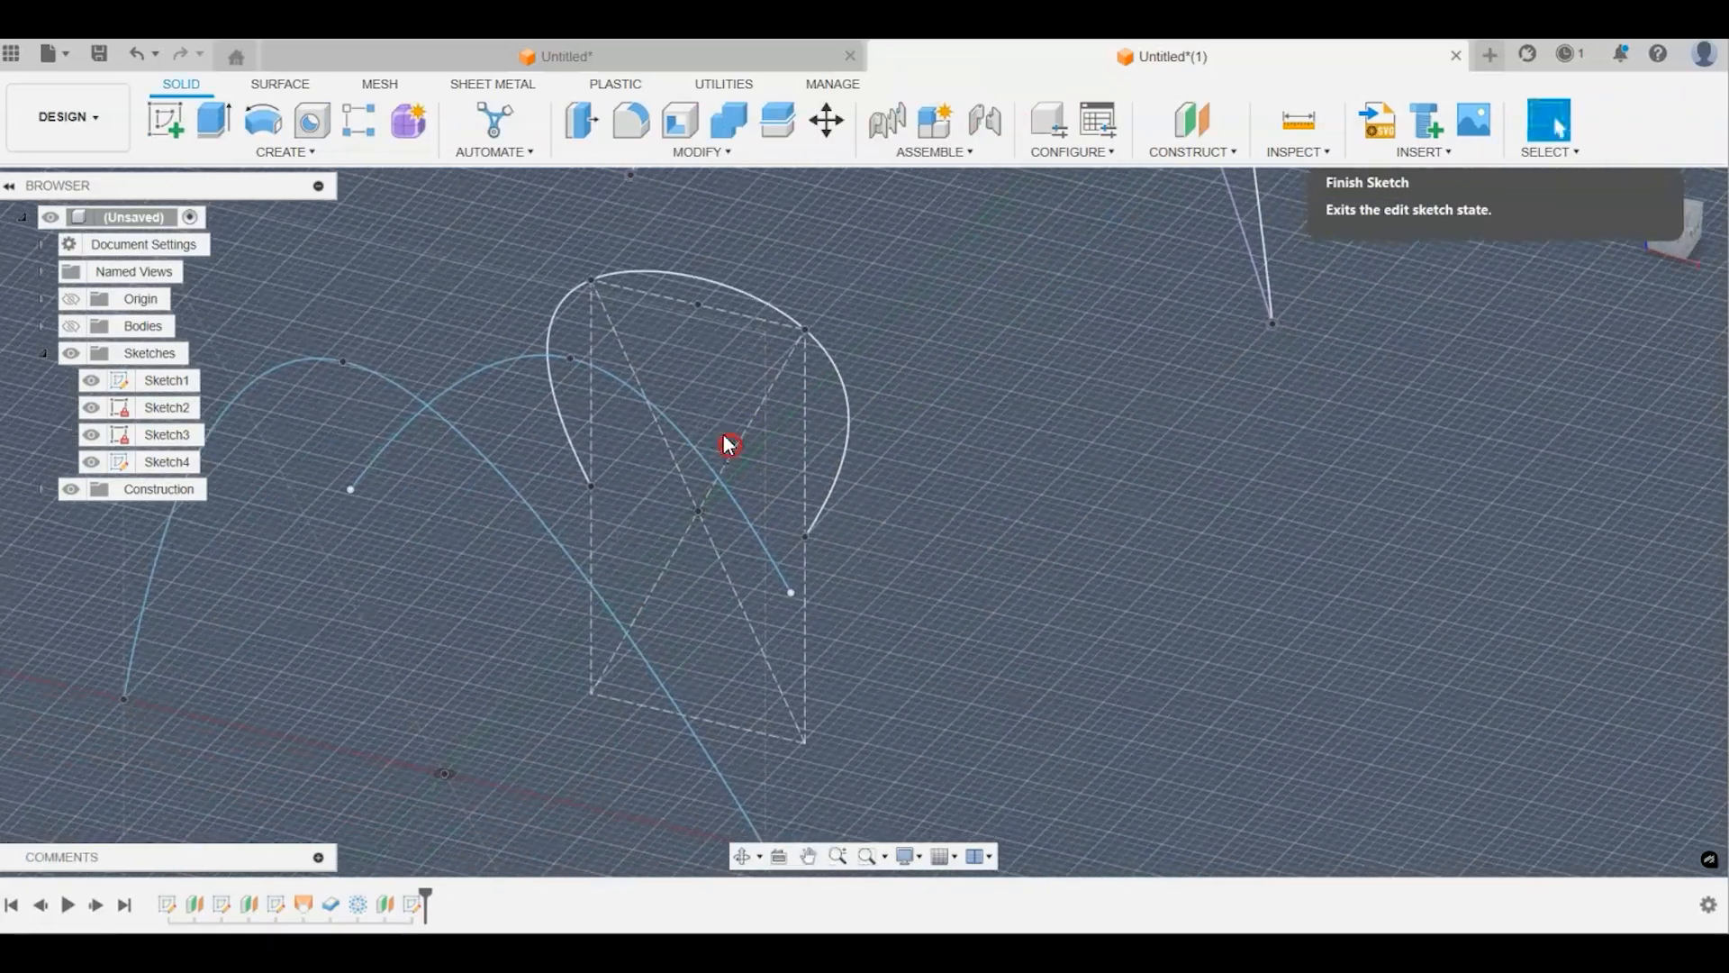
click(1236, 151)
click(1224, 181)
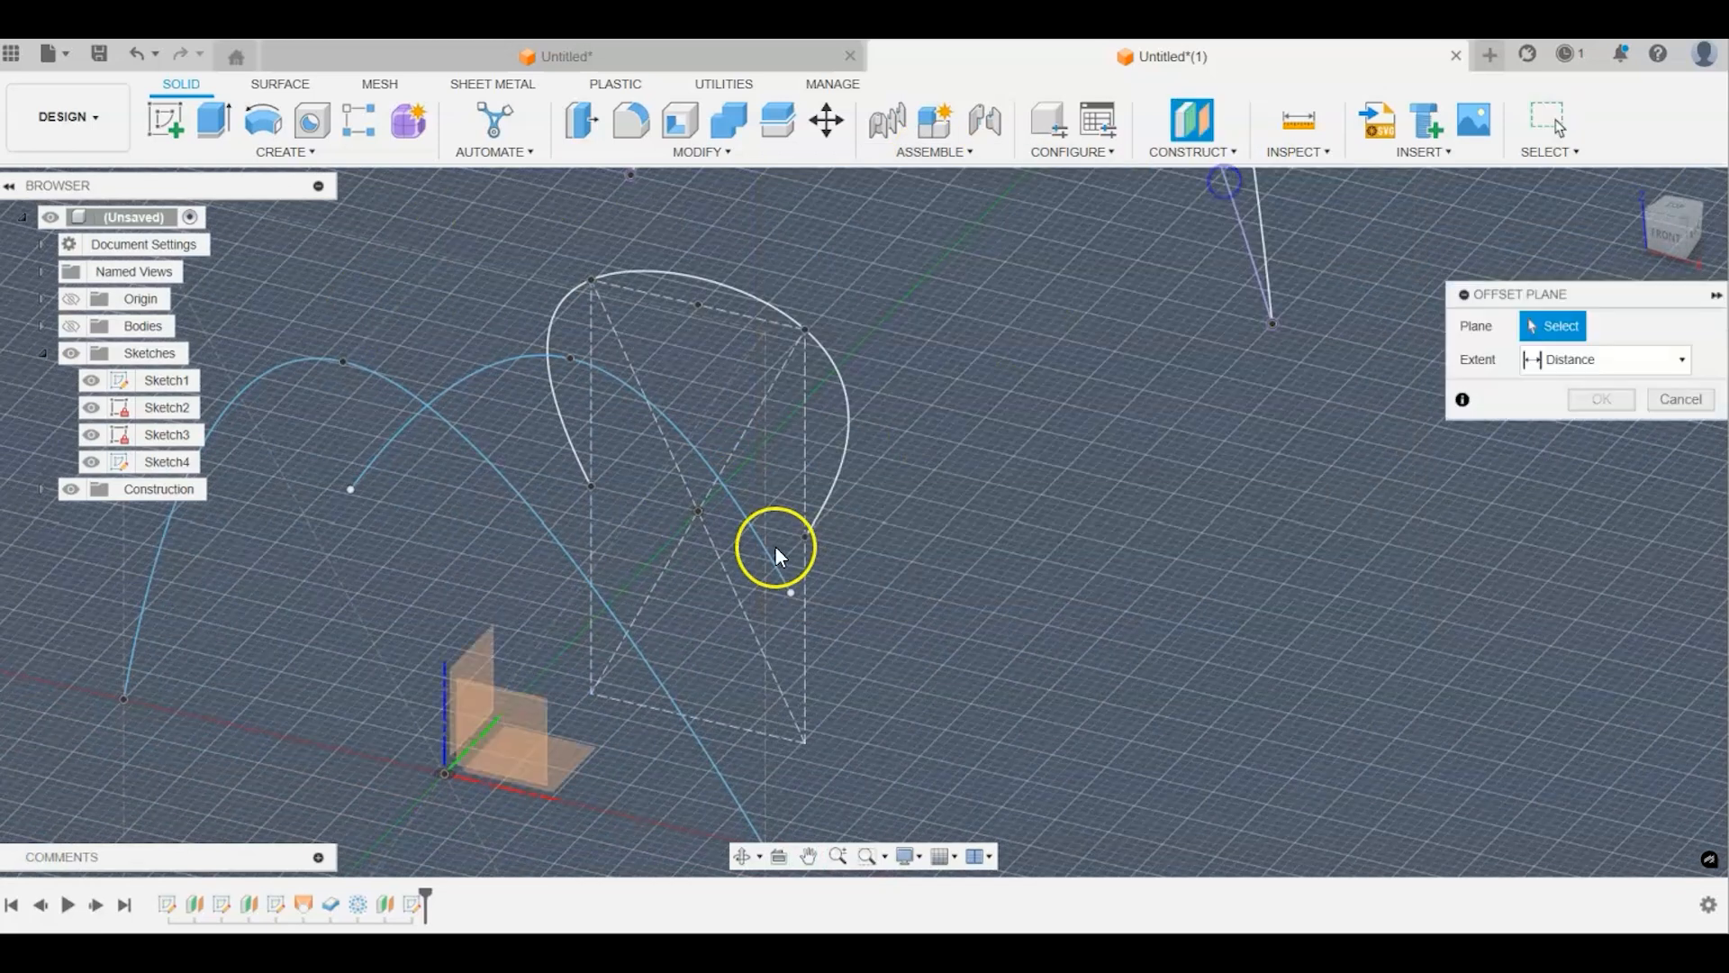
click(549, 713)
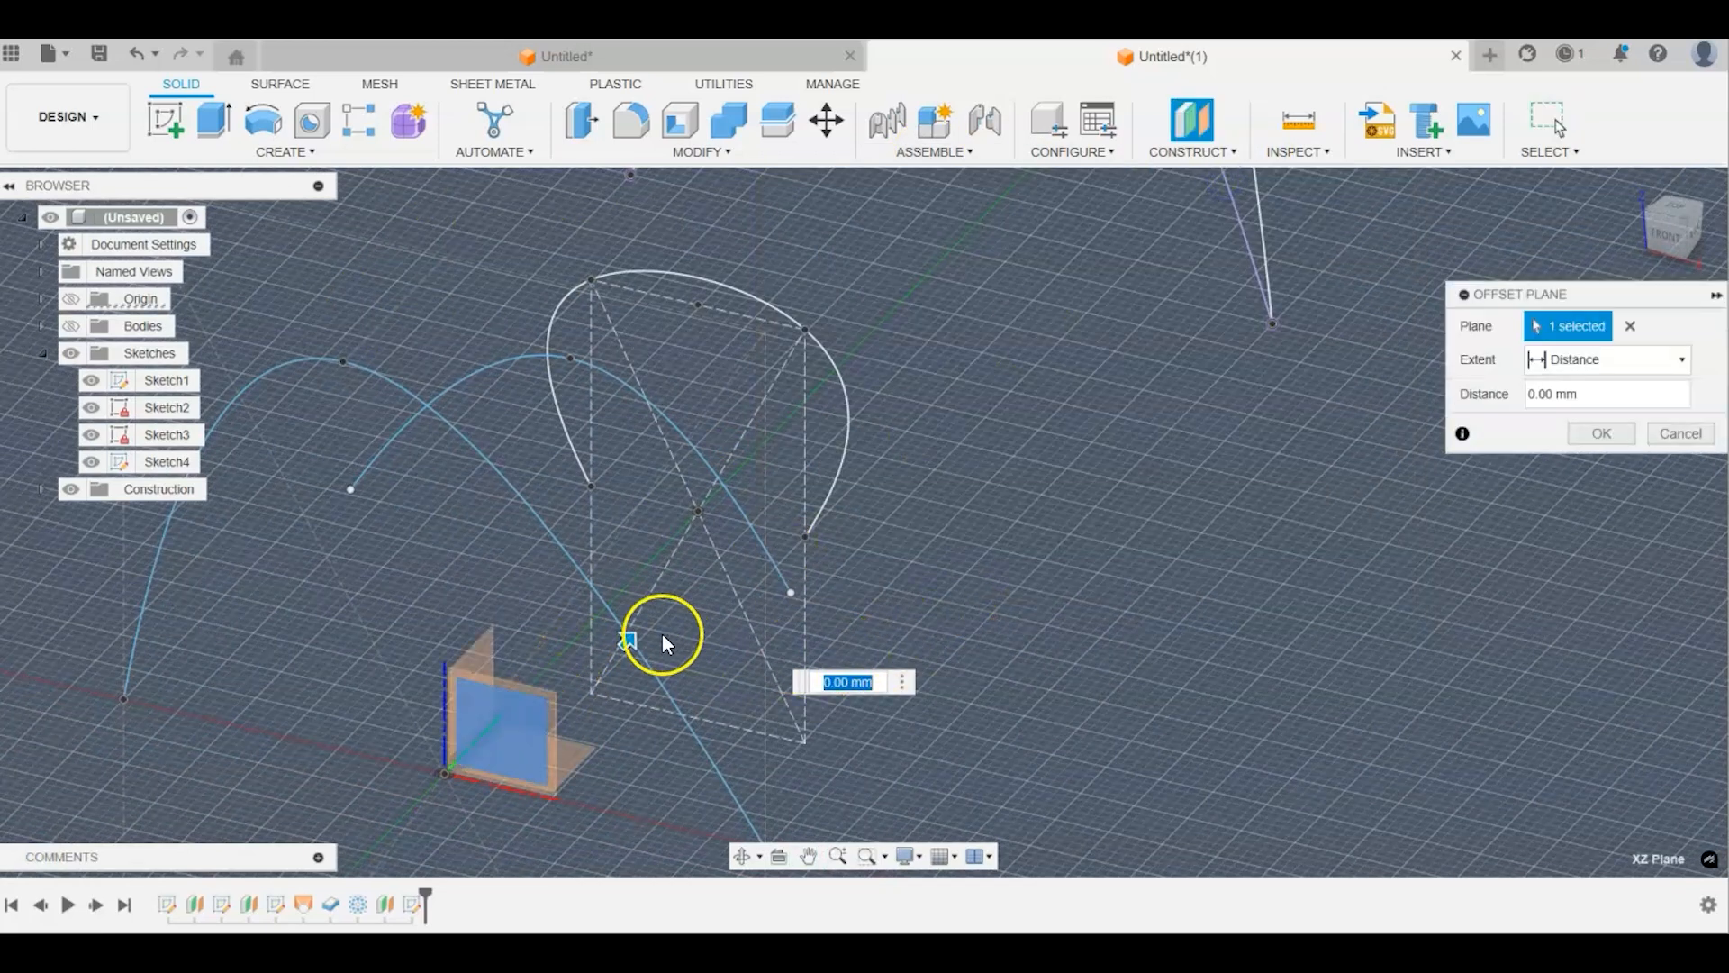
drag(630, 630, 1148, 368)
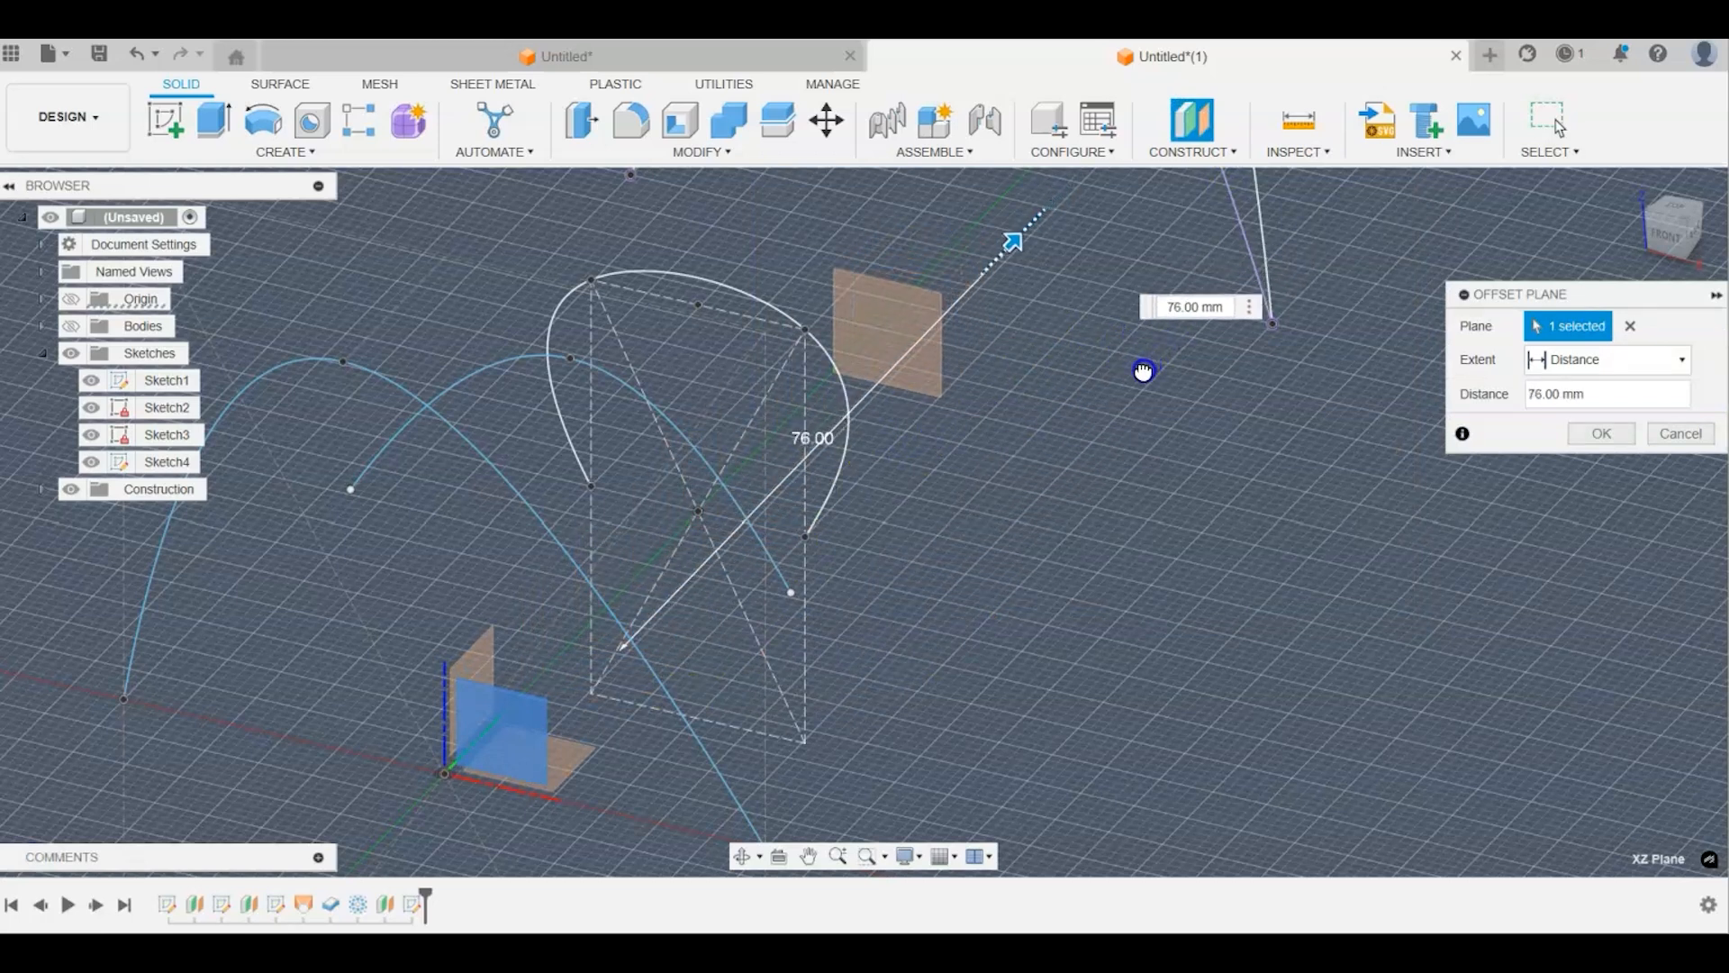
click(1592, 437)
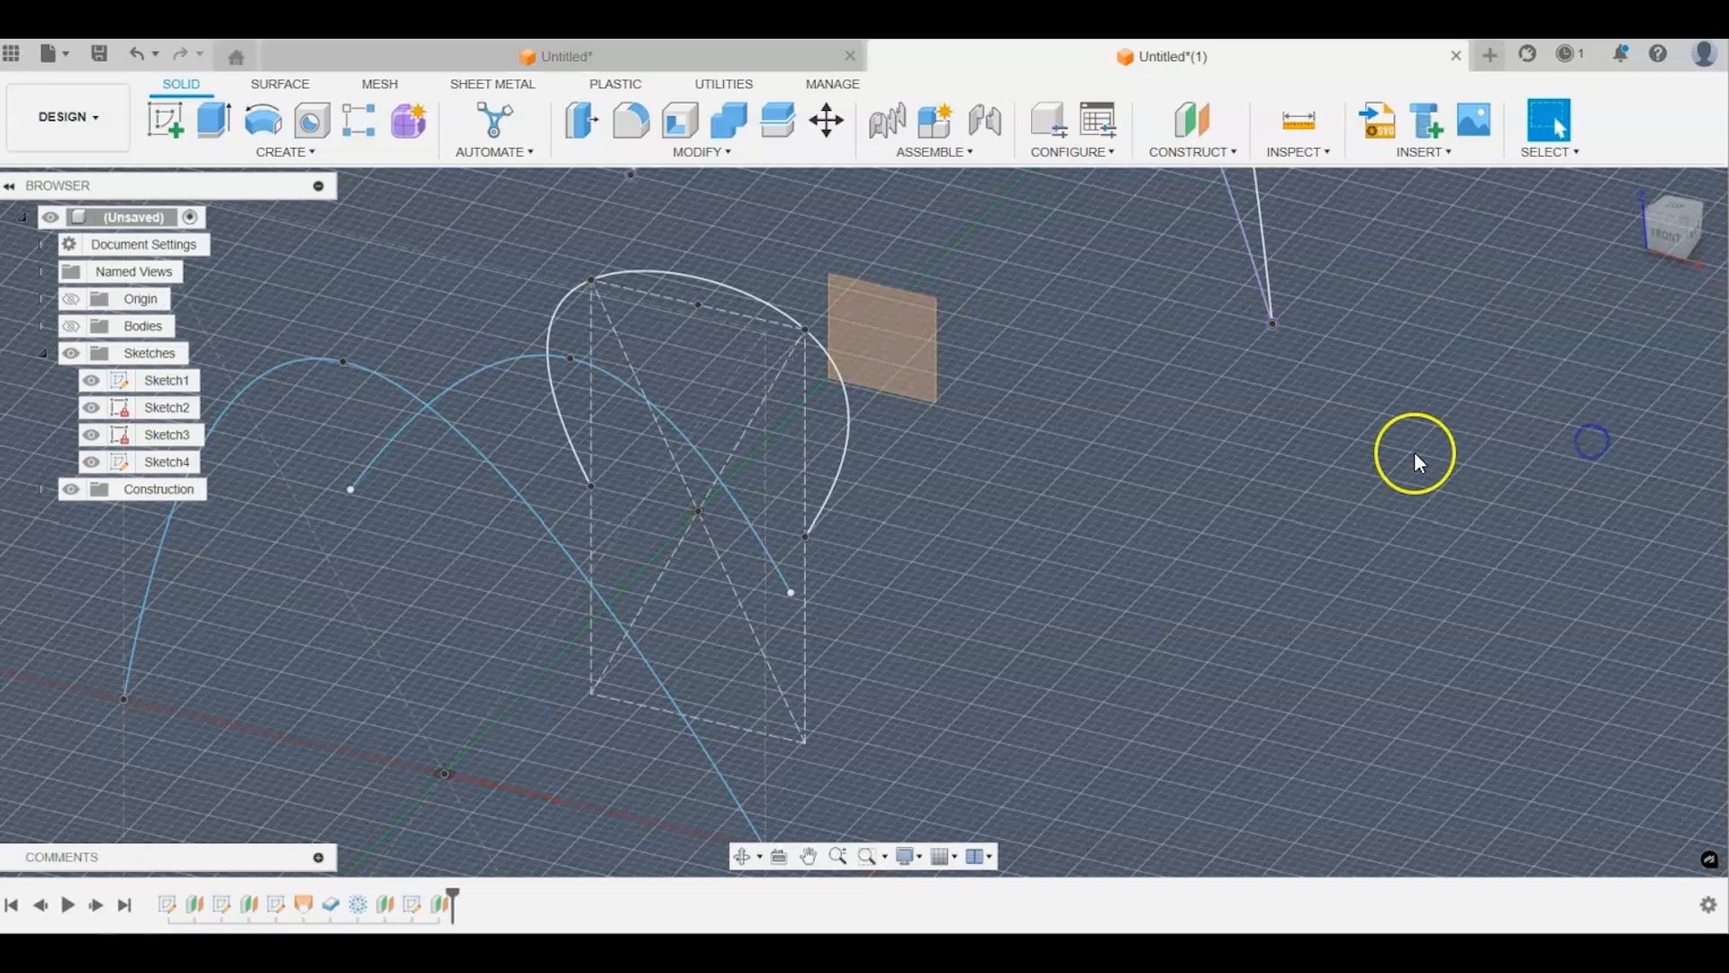
Step: Start a sketch on the new far offset plane and project the arched spline into it with the projection link on
click(167, 119)
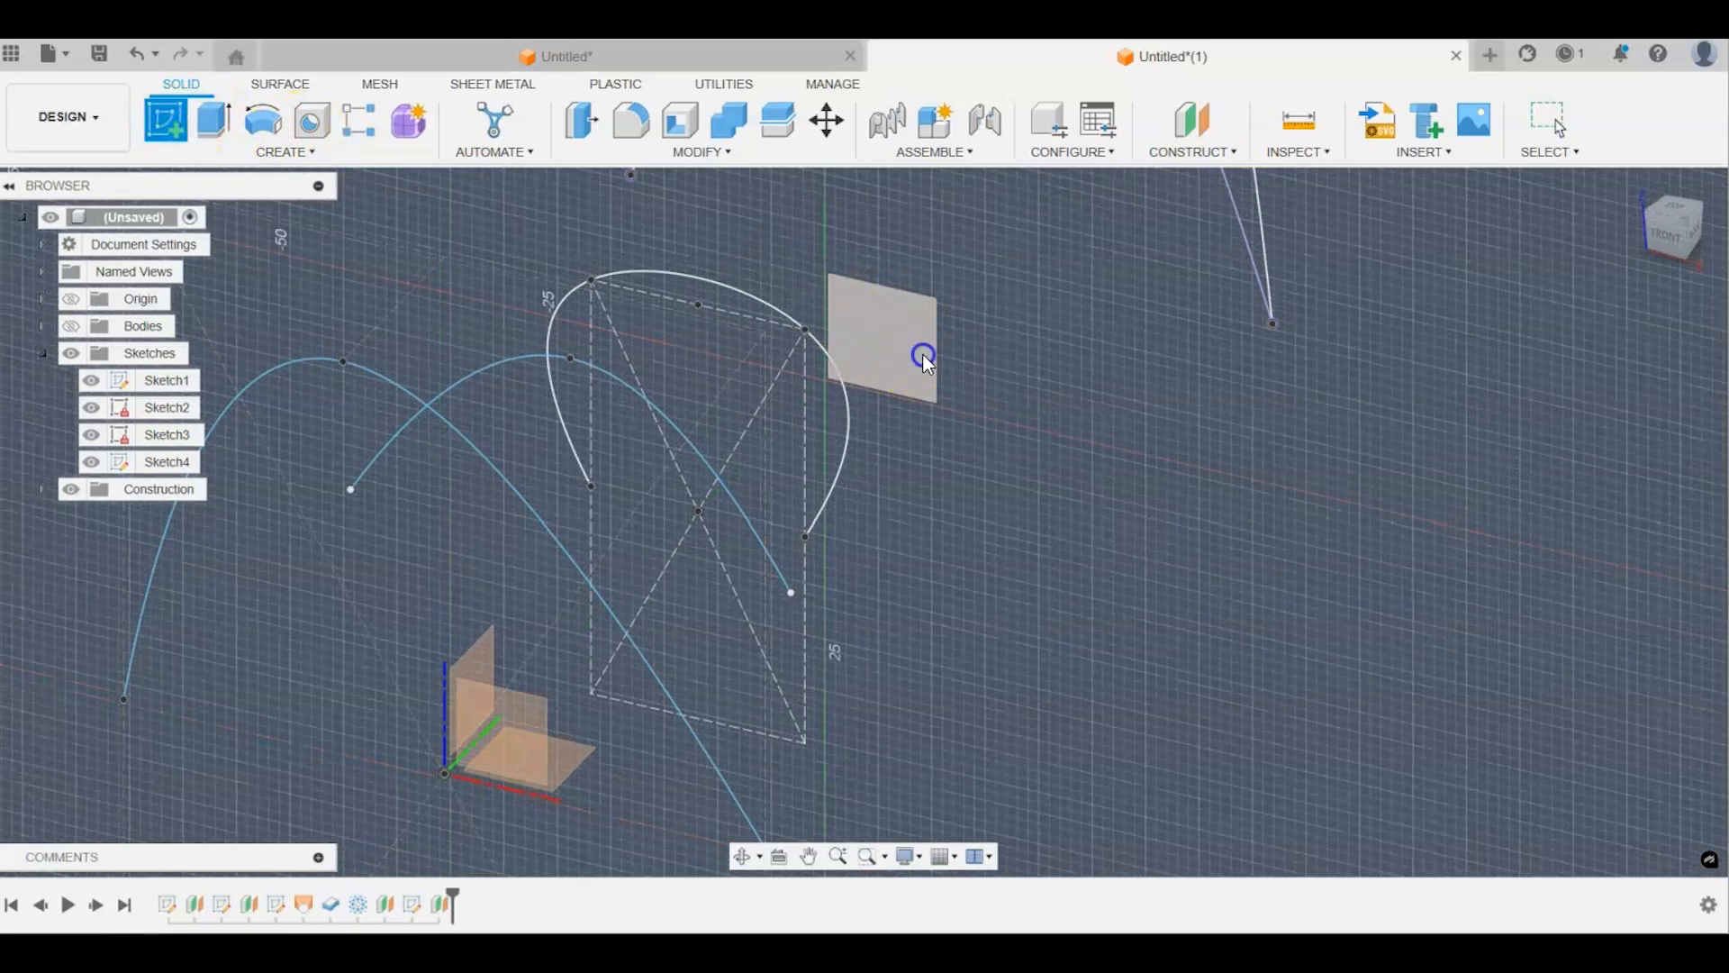
click(925, 359)
click(333, 153)
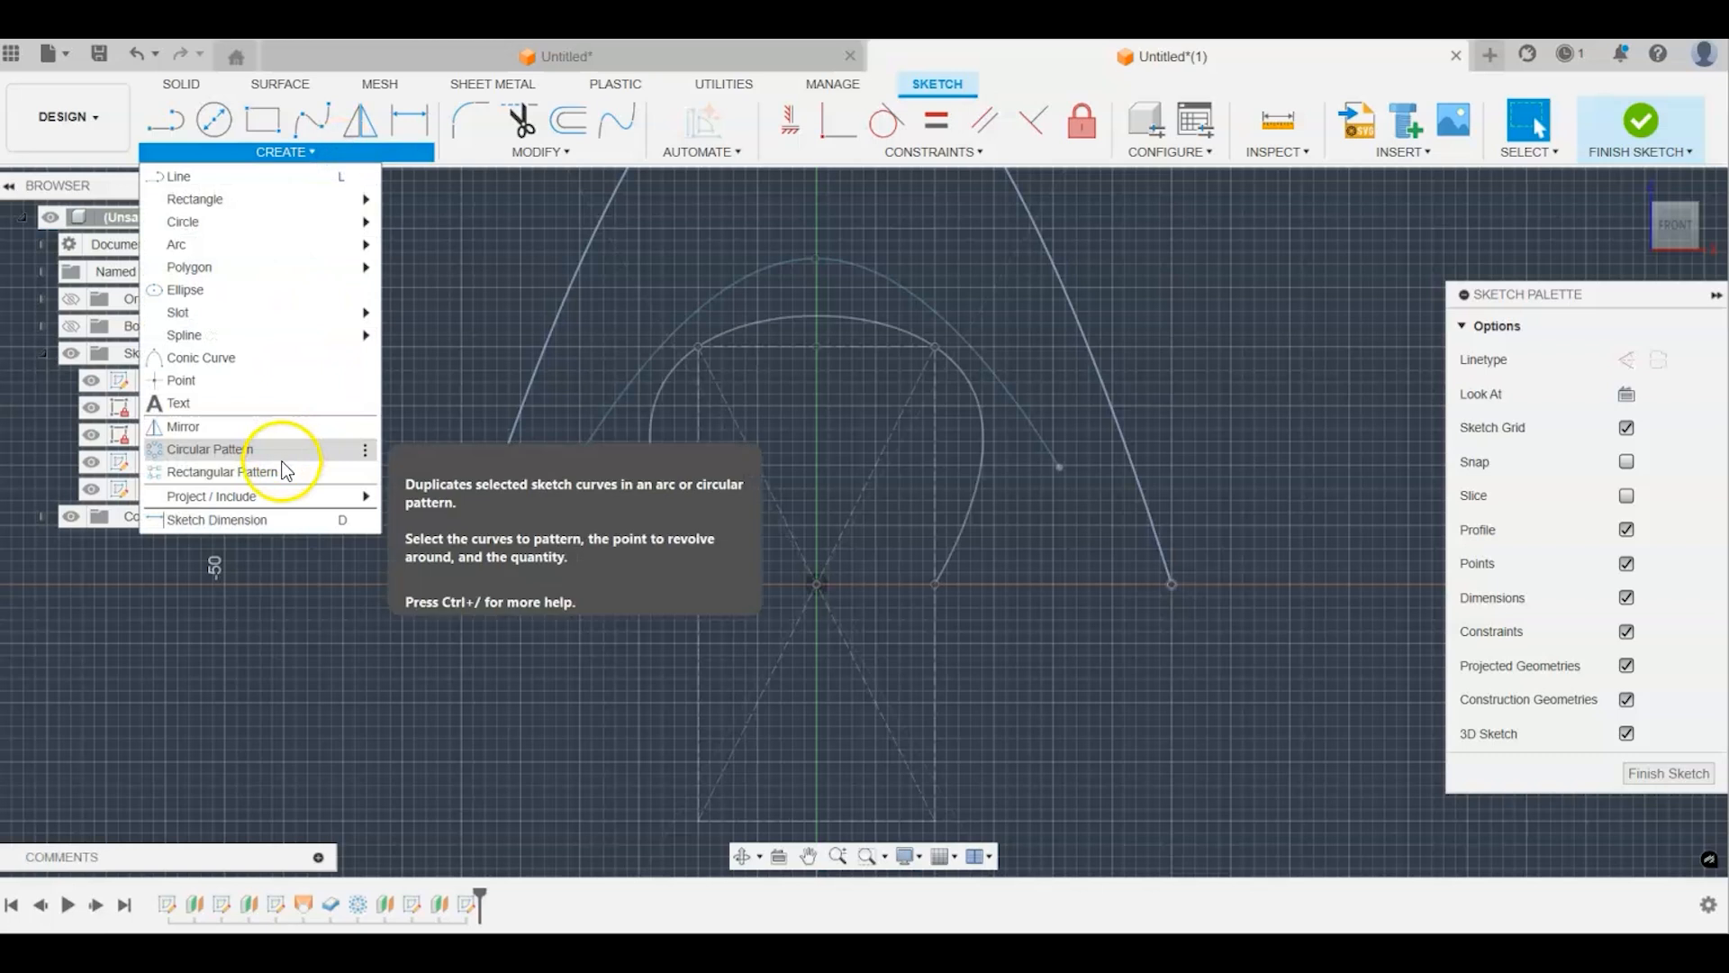
mouse_move(279, 494)
click(397, 493)
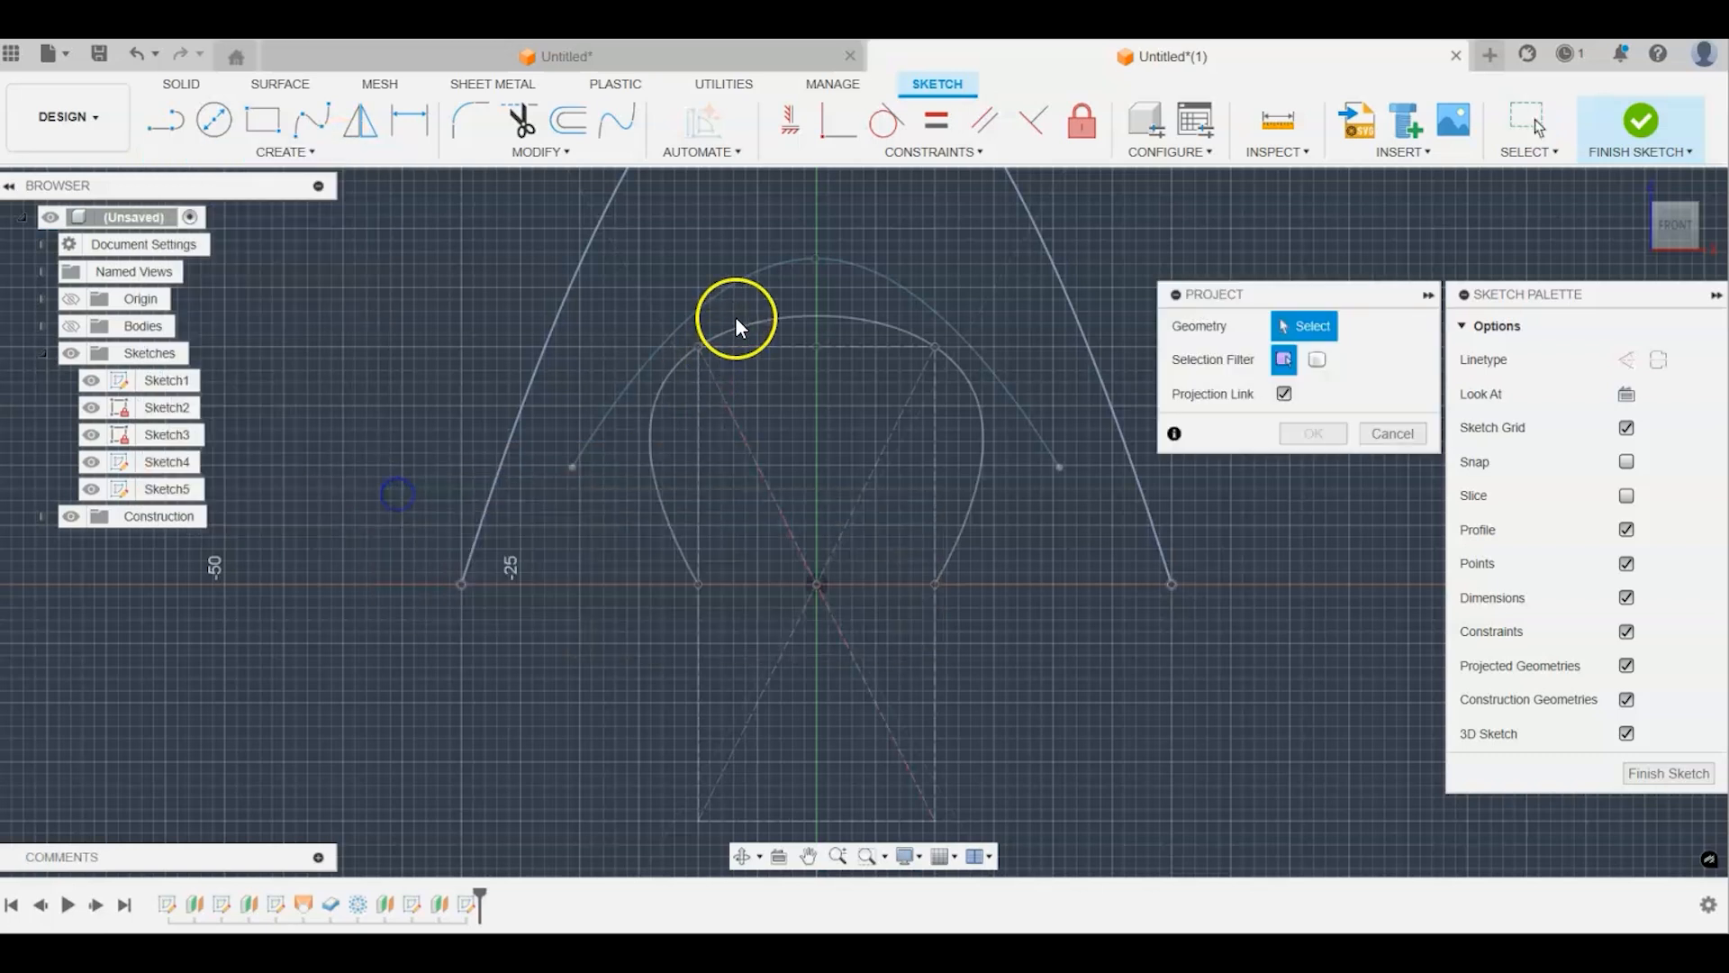
click(743, 283)
click(1300, 432)
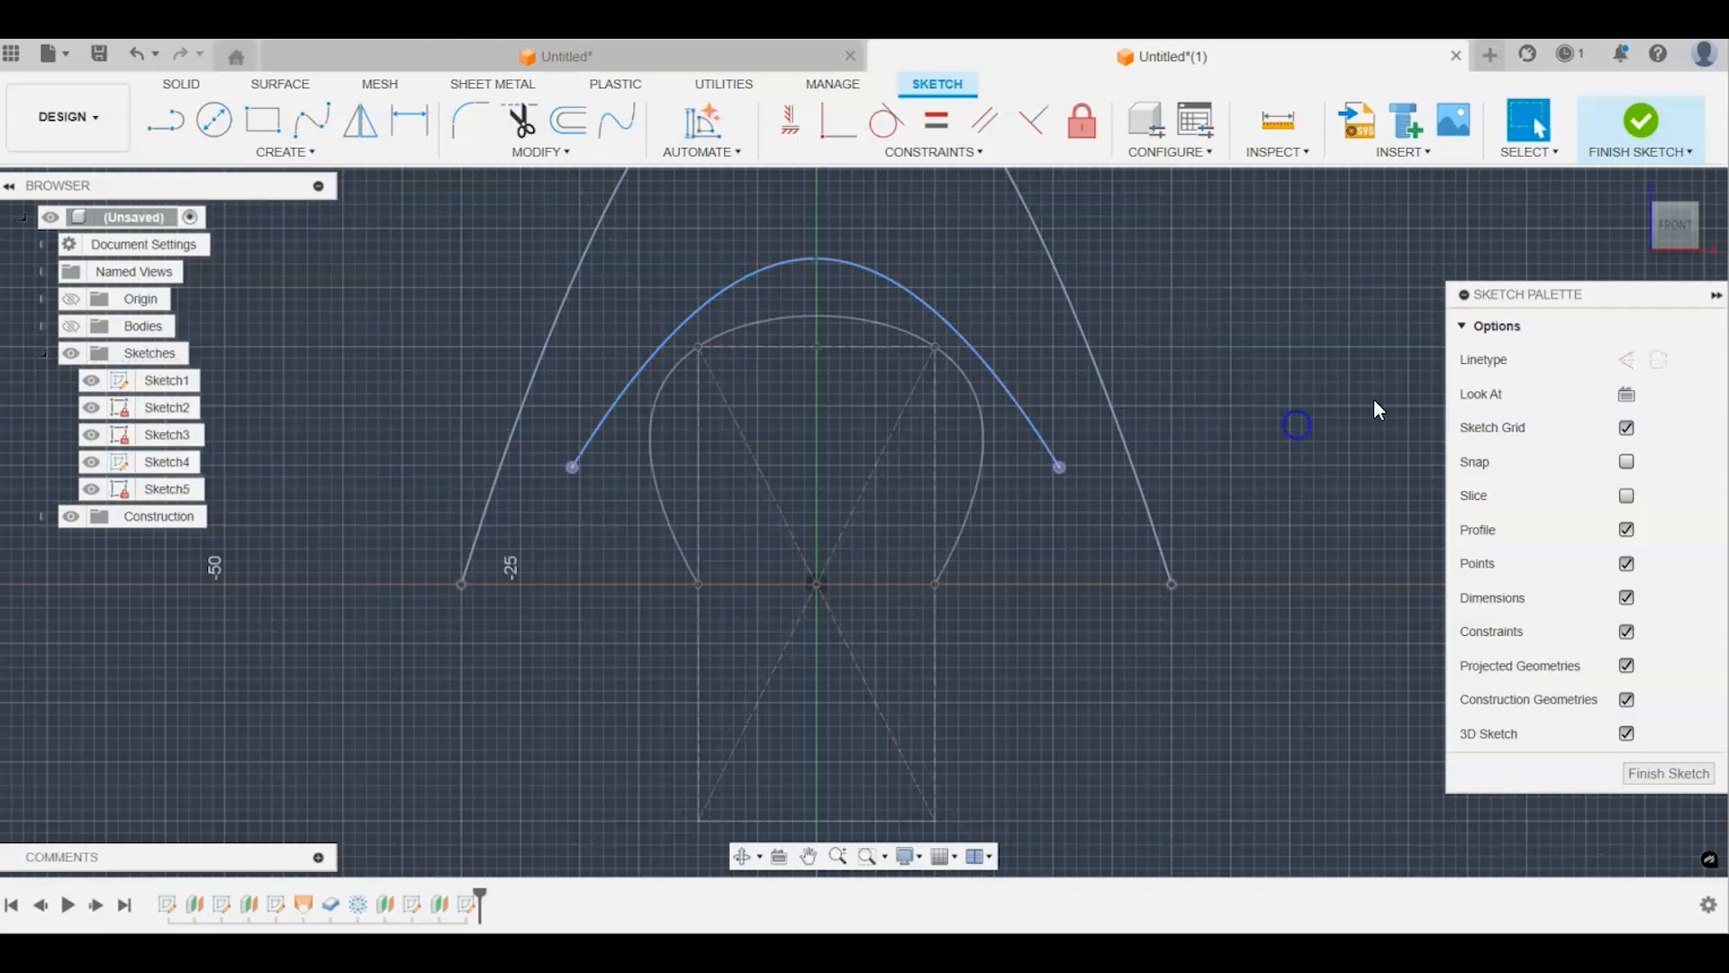
Step: Trace the projected arch with a three-point fit point spline peaking on the vertical axis, and finish the sketch
drag(1673, 236, 1555, 279)
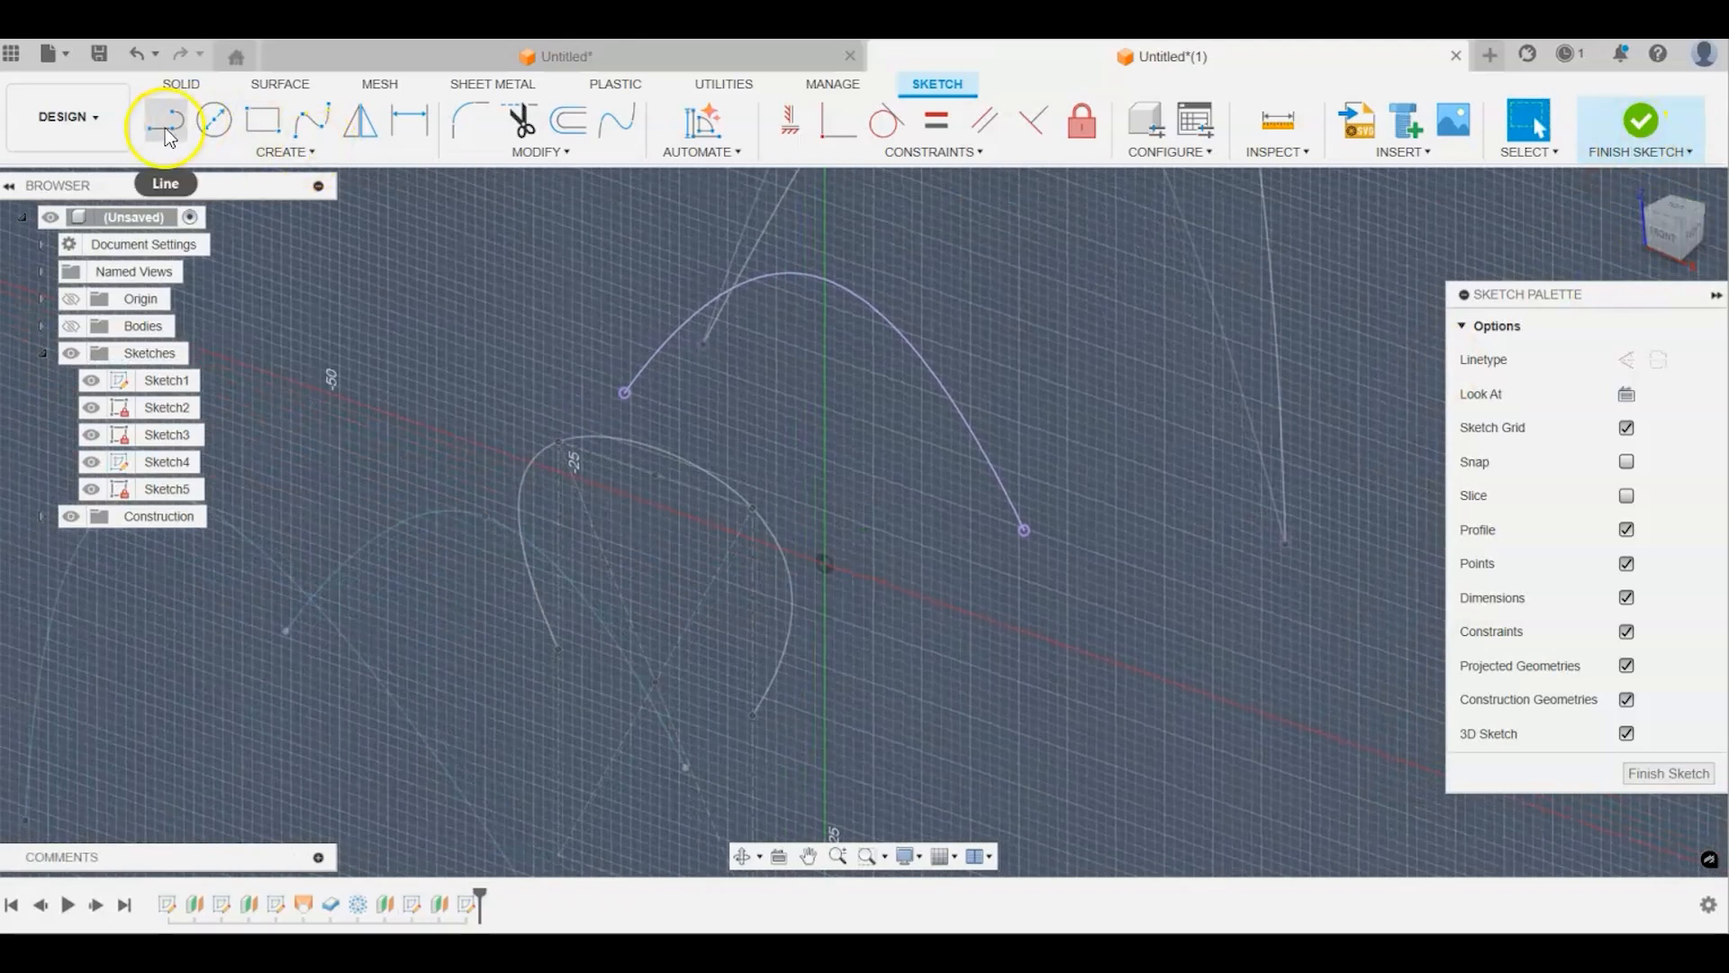
click(311, 122)
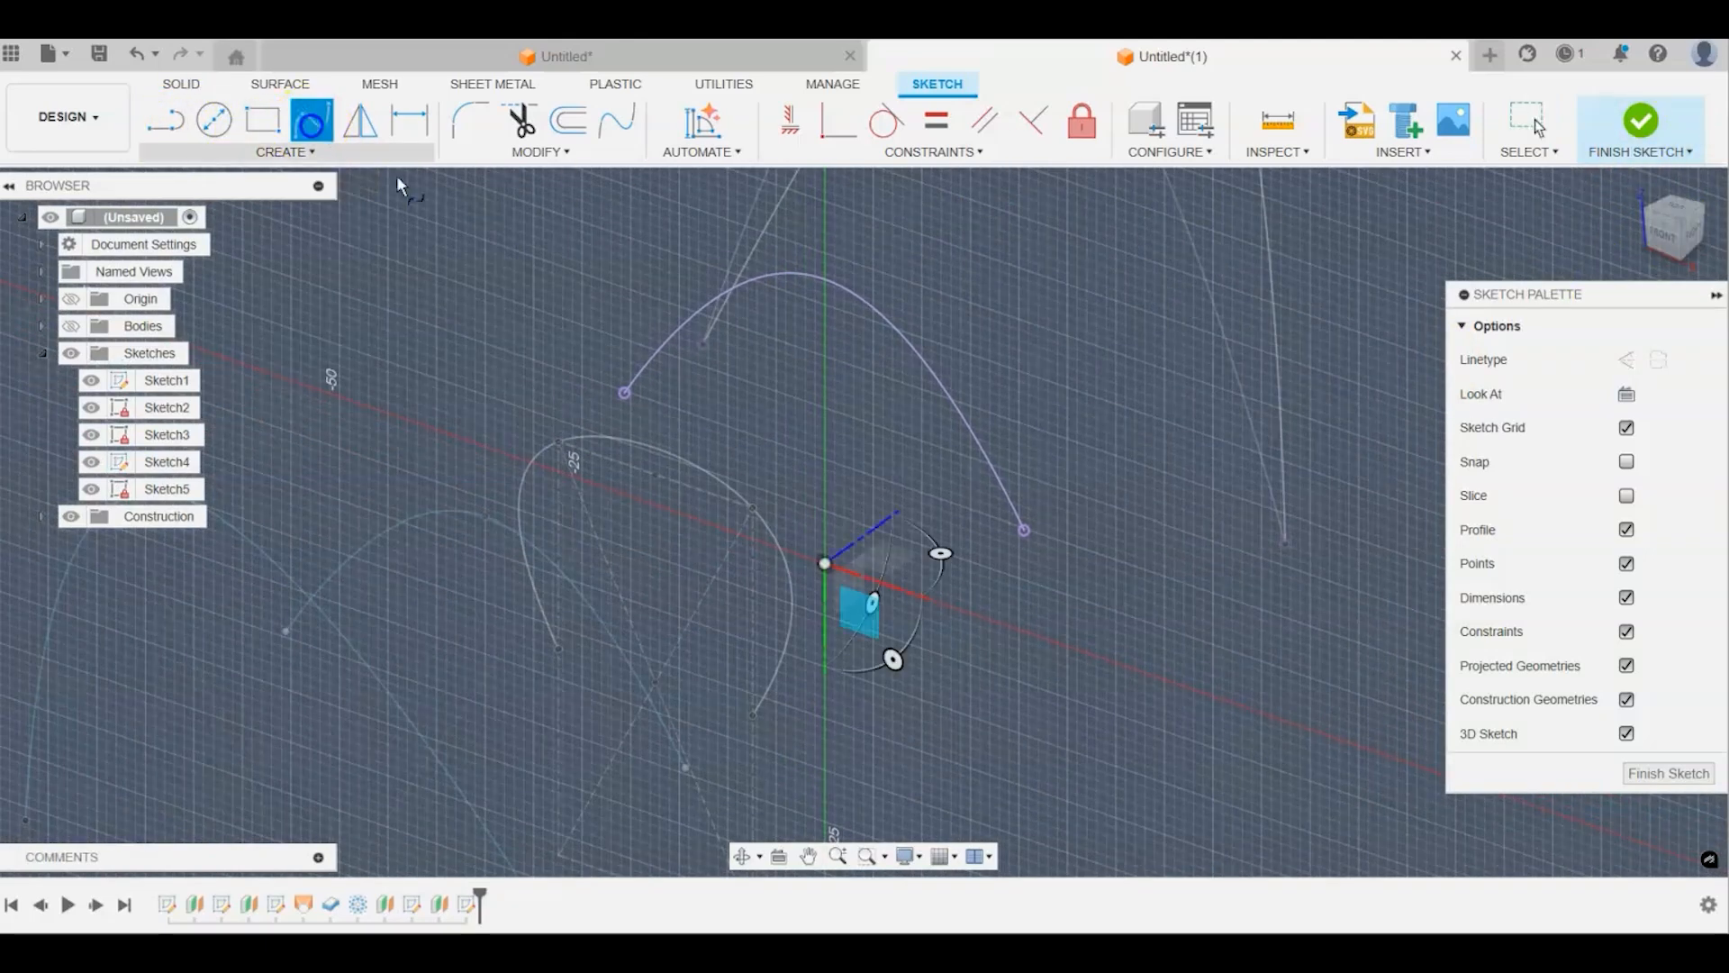
click(625, 395)
click(825, 281)
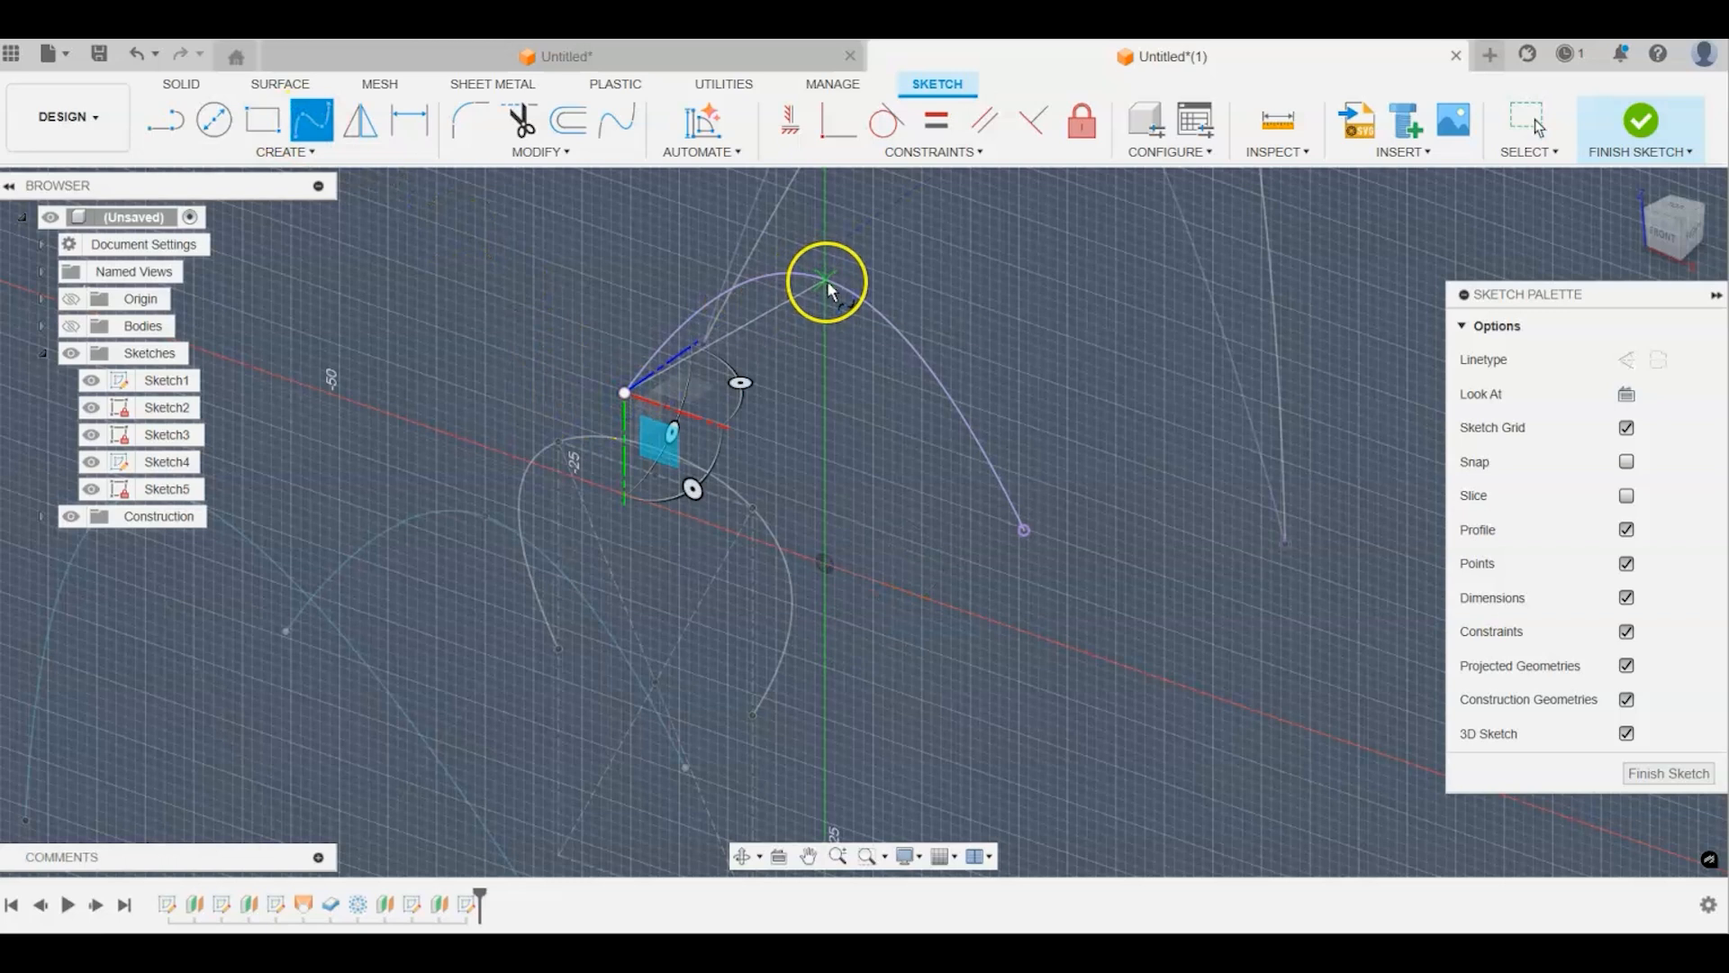
click(994, 447)
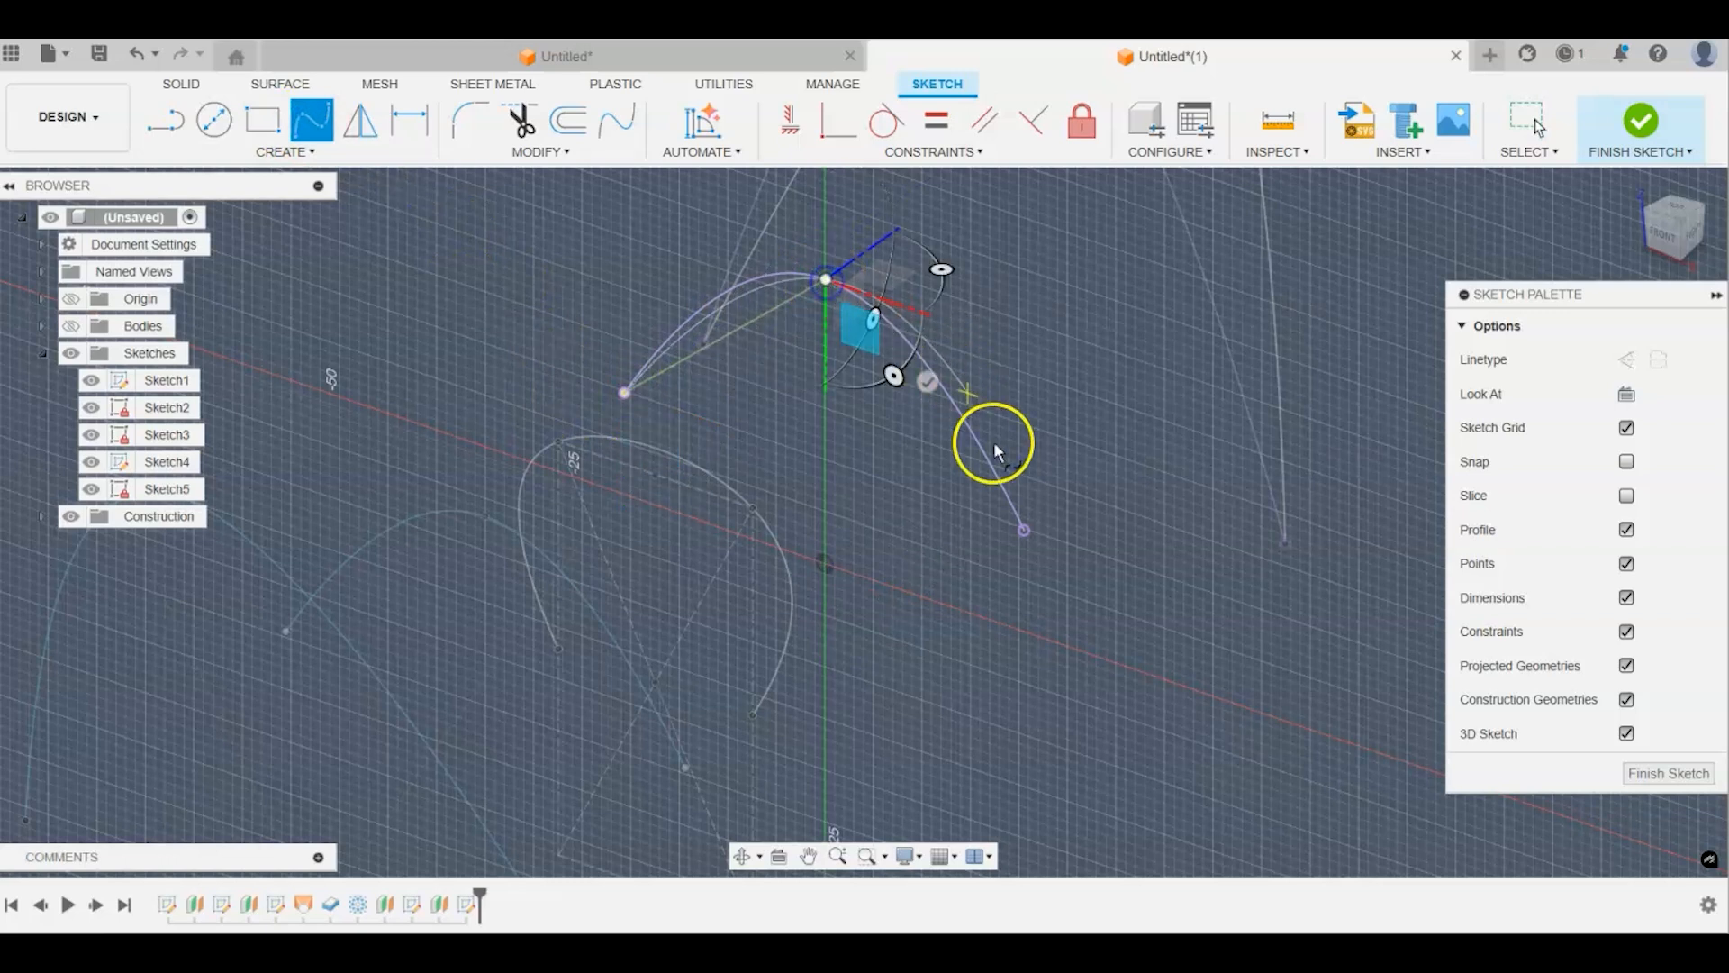
click(1025, 532)
click(1127, 634)
click(1647, 772)
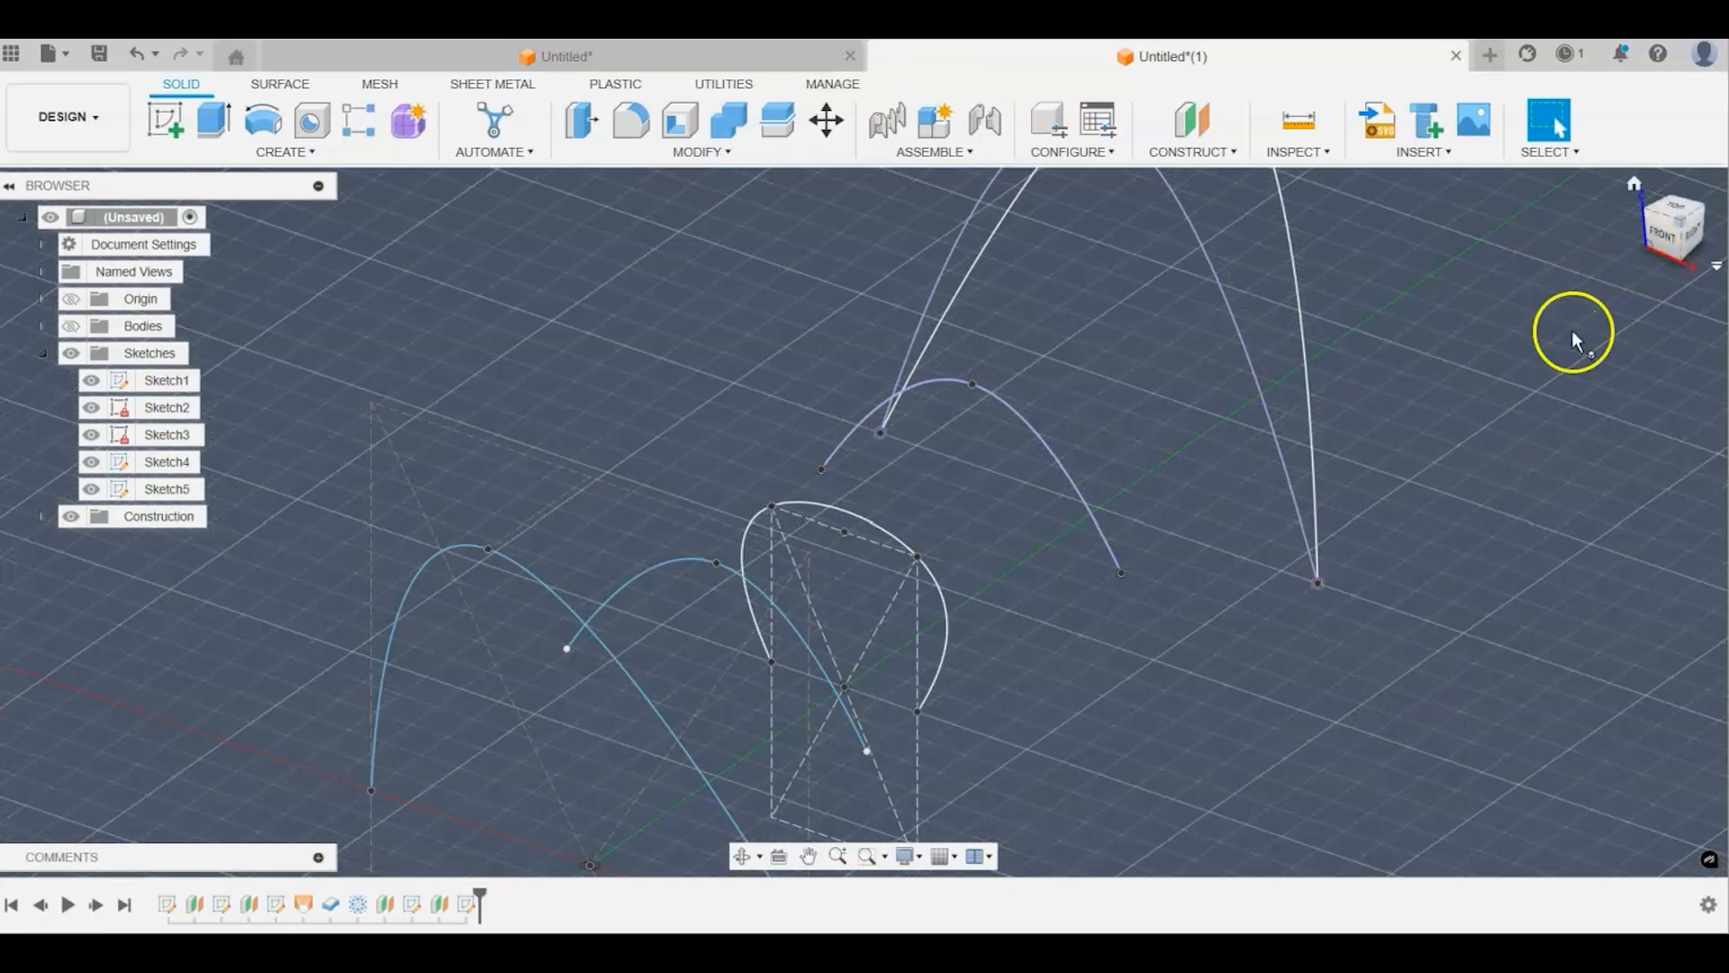
right_click(310, 906)
click(373, 692)
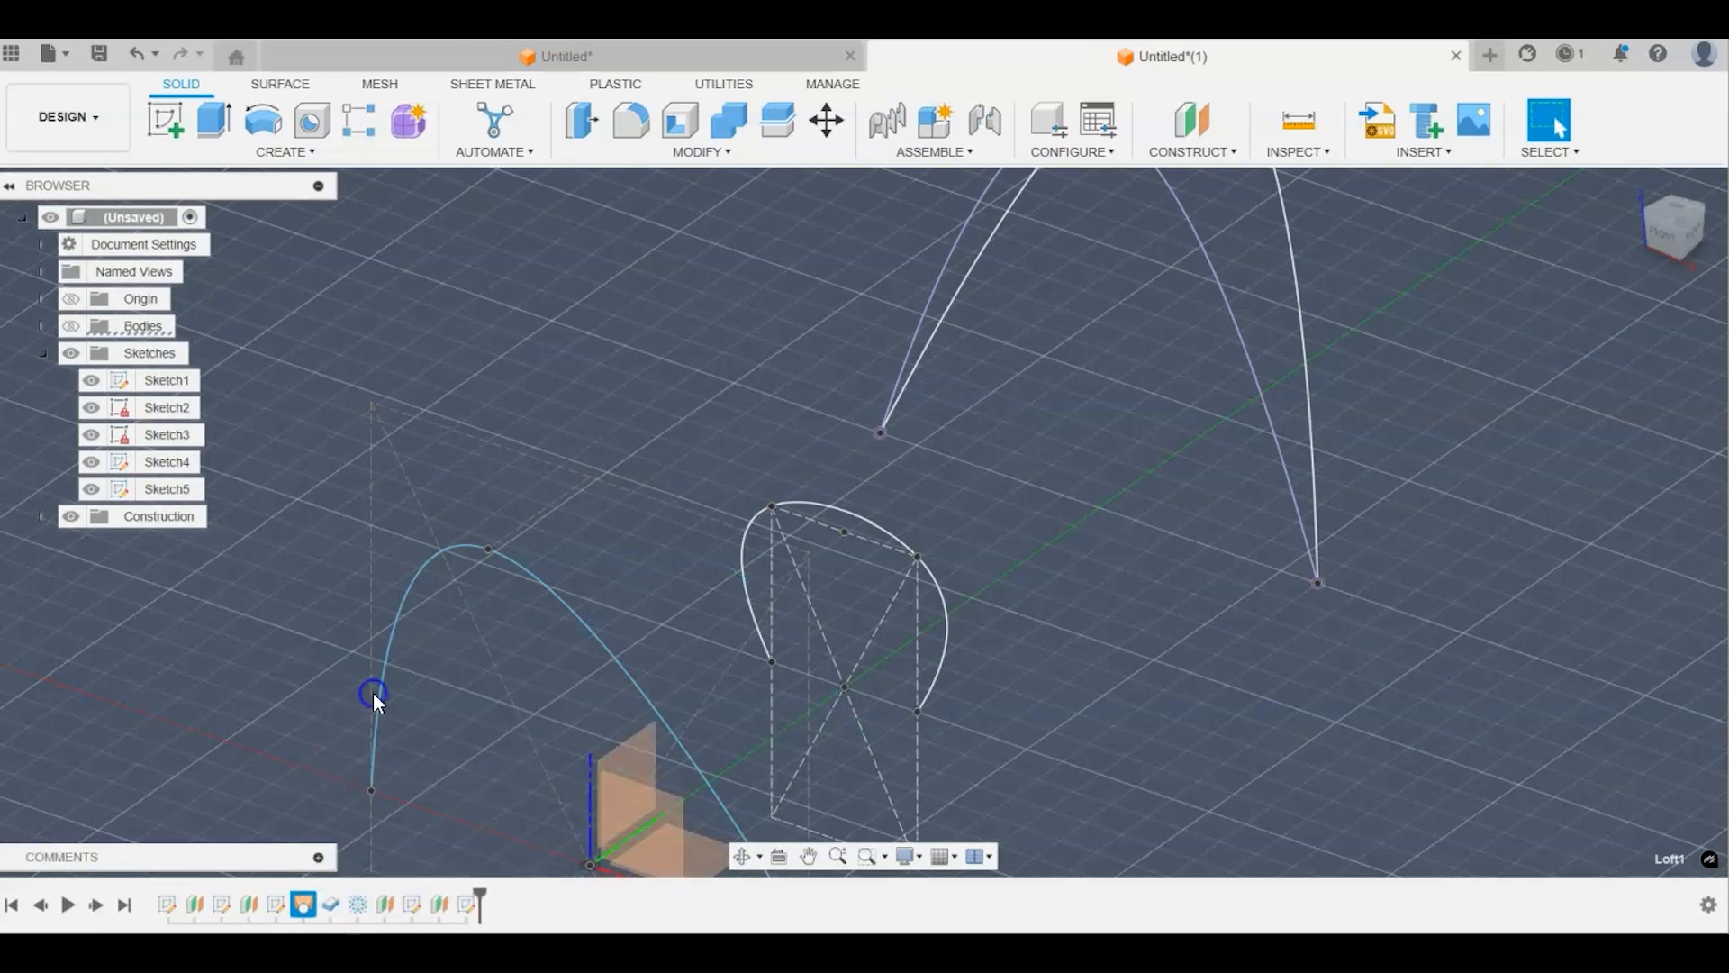
middle_drag(809, 786, 642, 593)
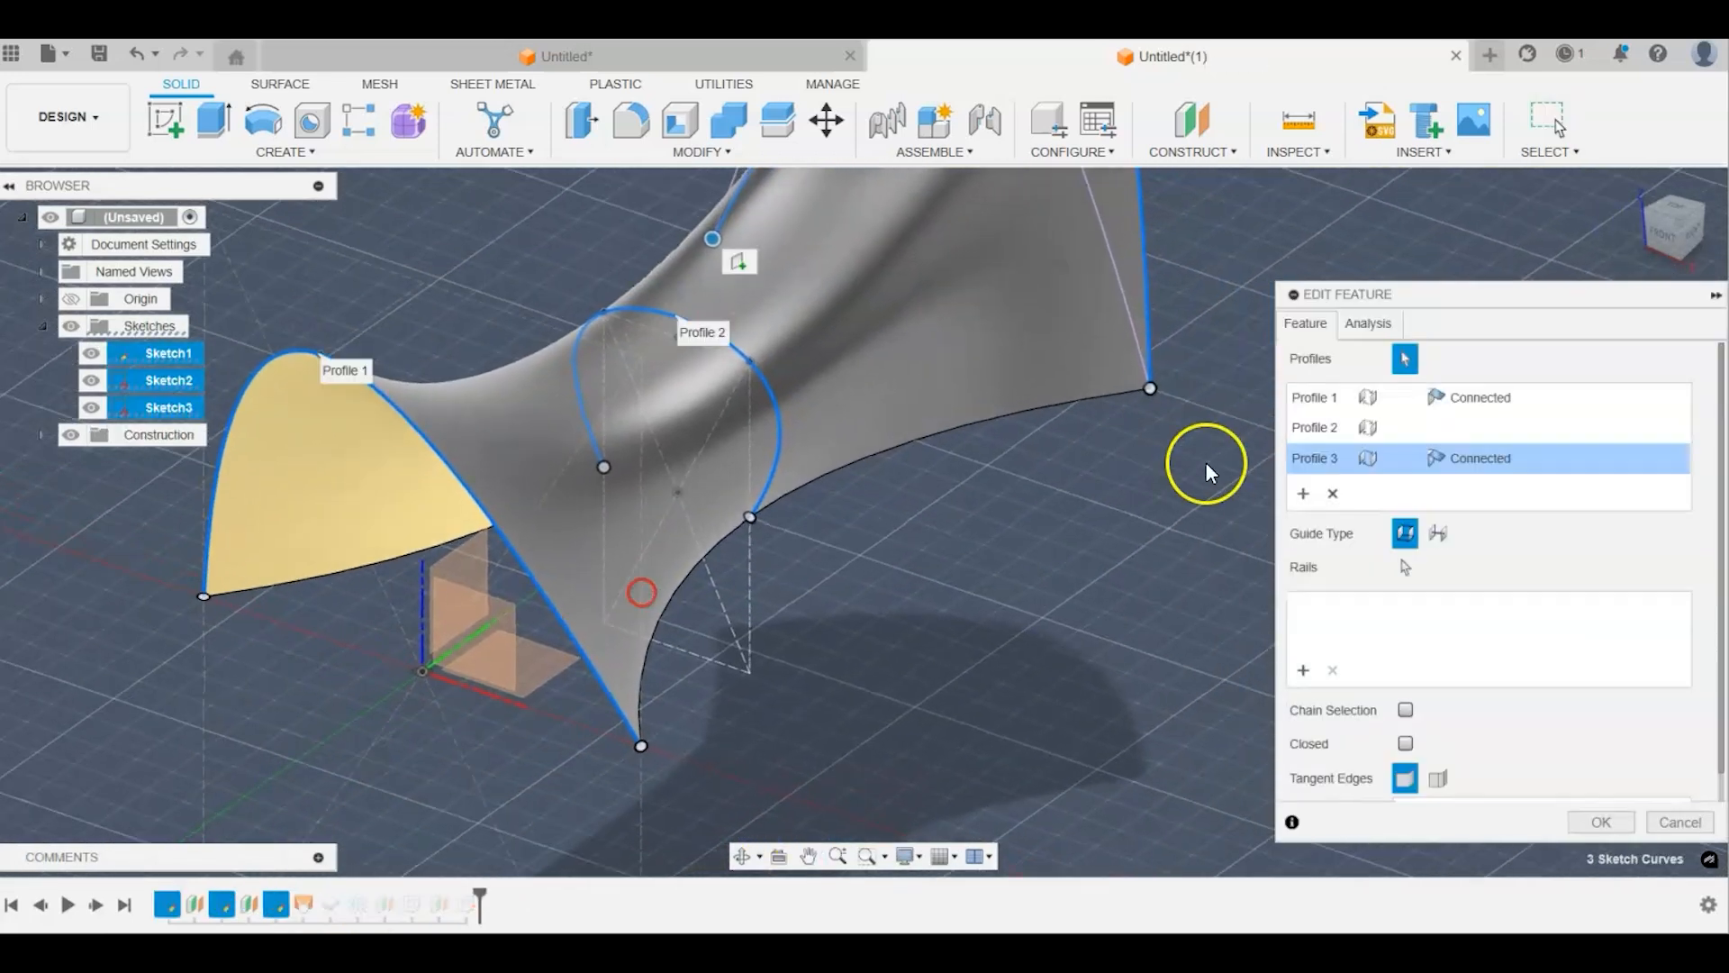
click(953, 491)
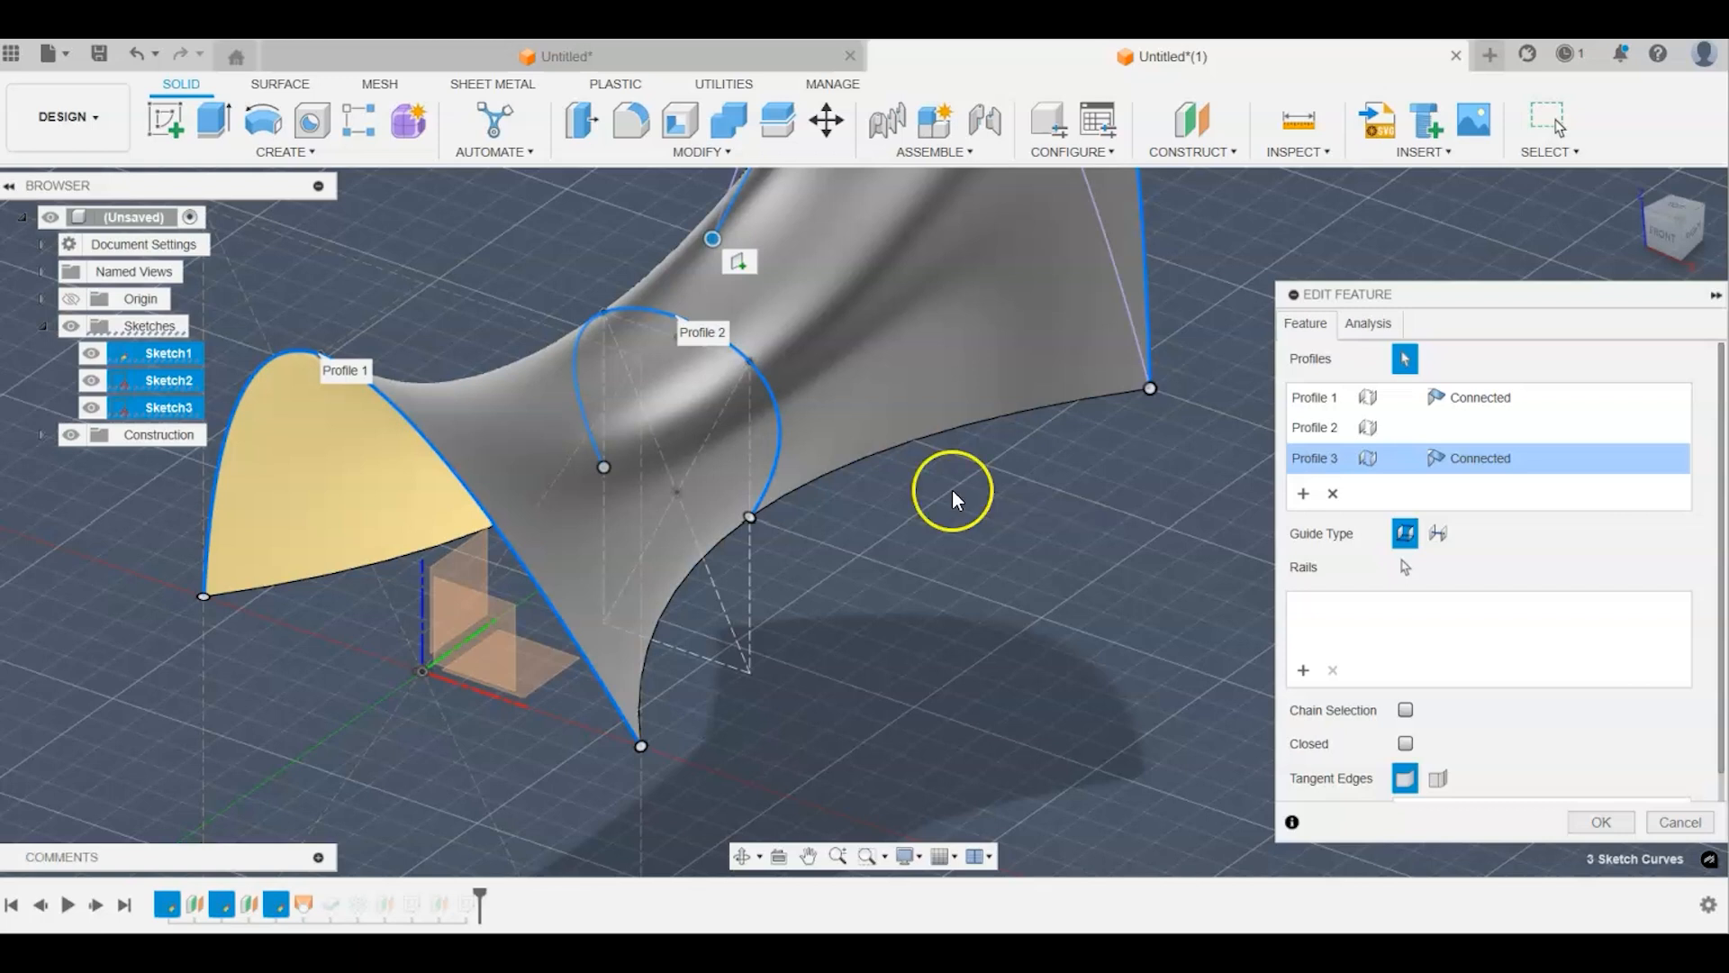
click(1333, 495)
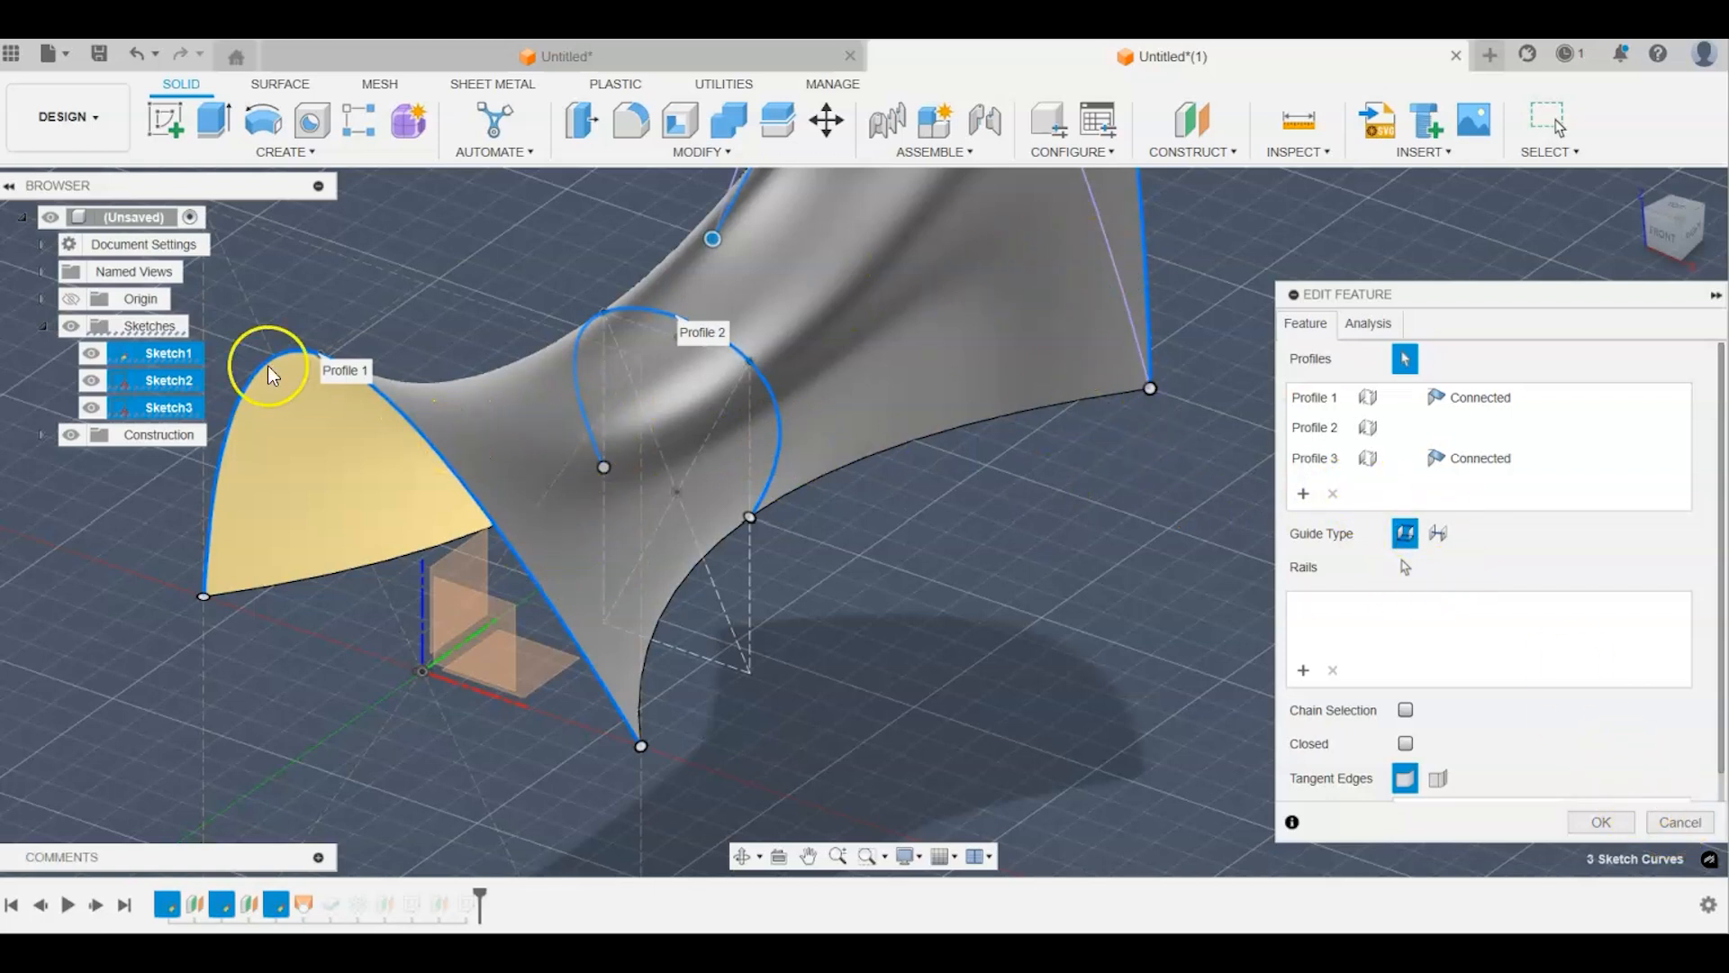
click(42, 434)
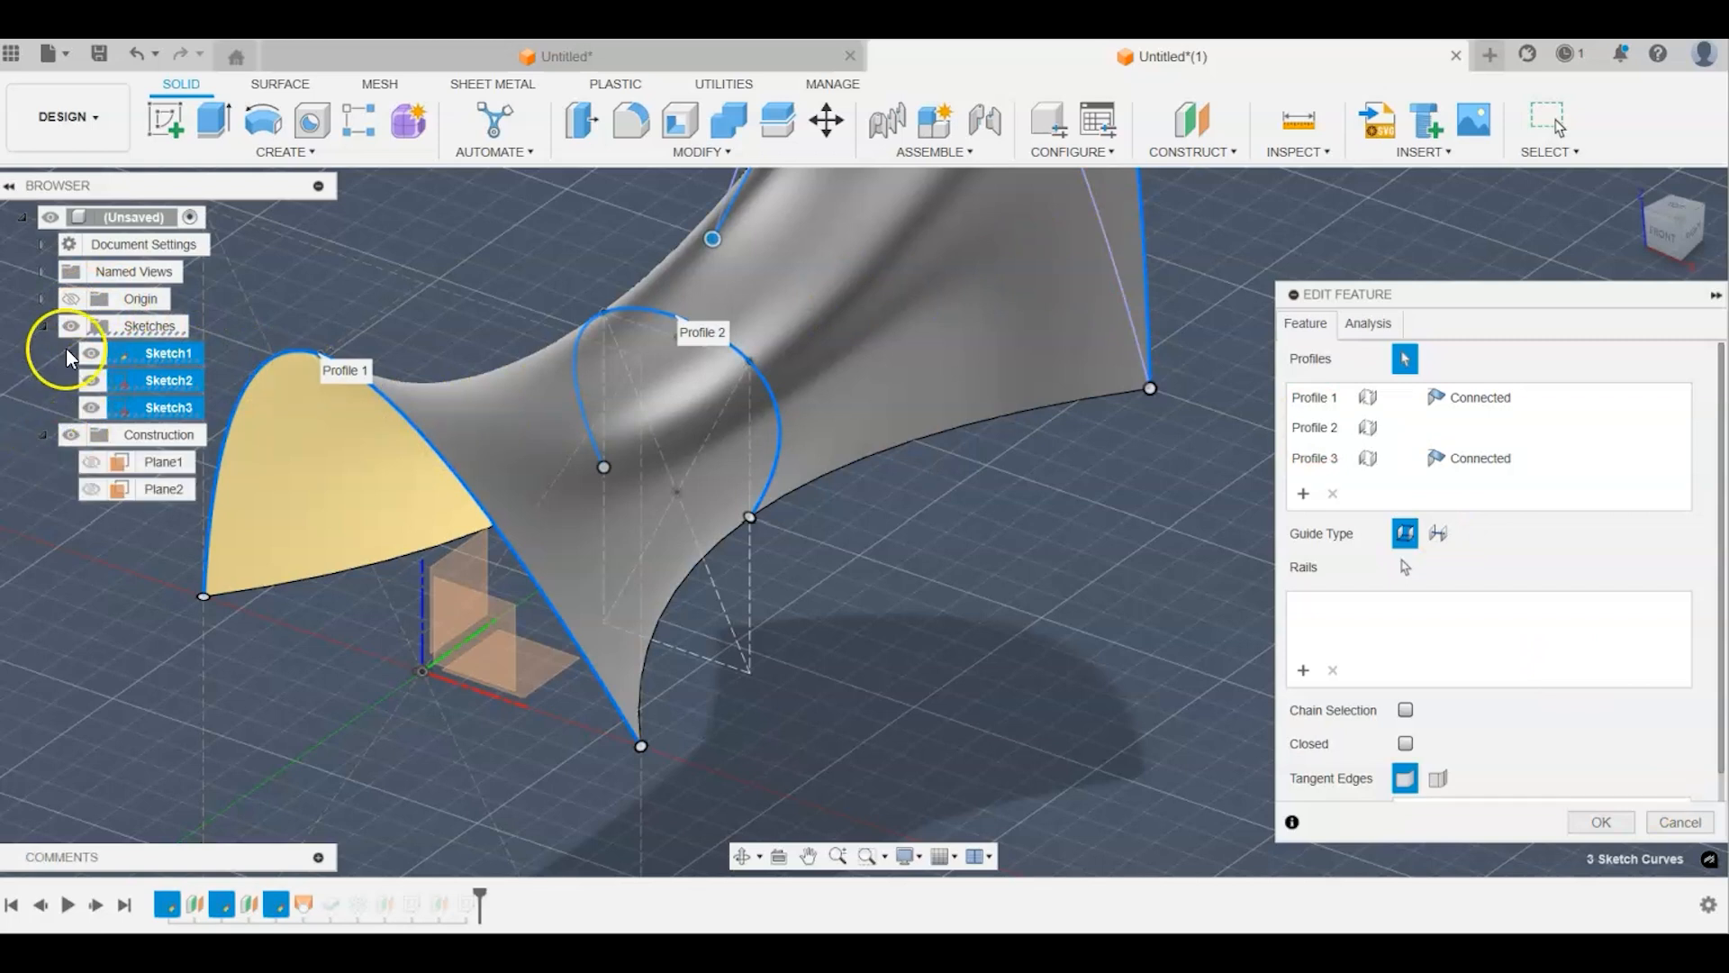
click(45, 323)
click(45, 322)
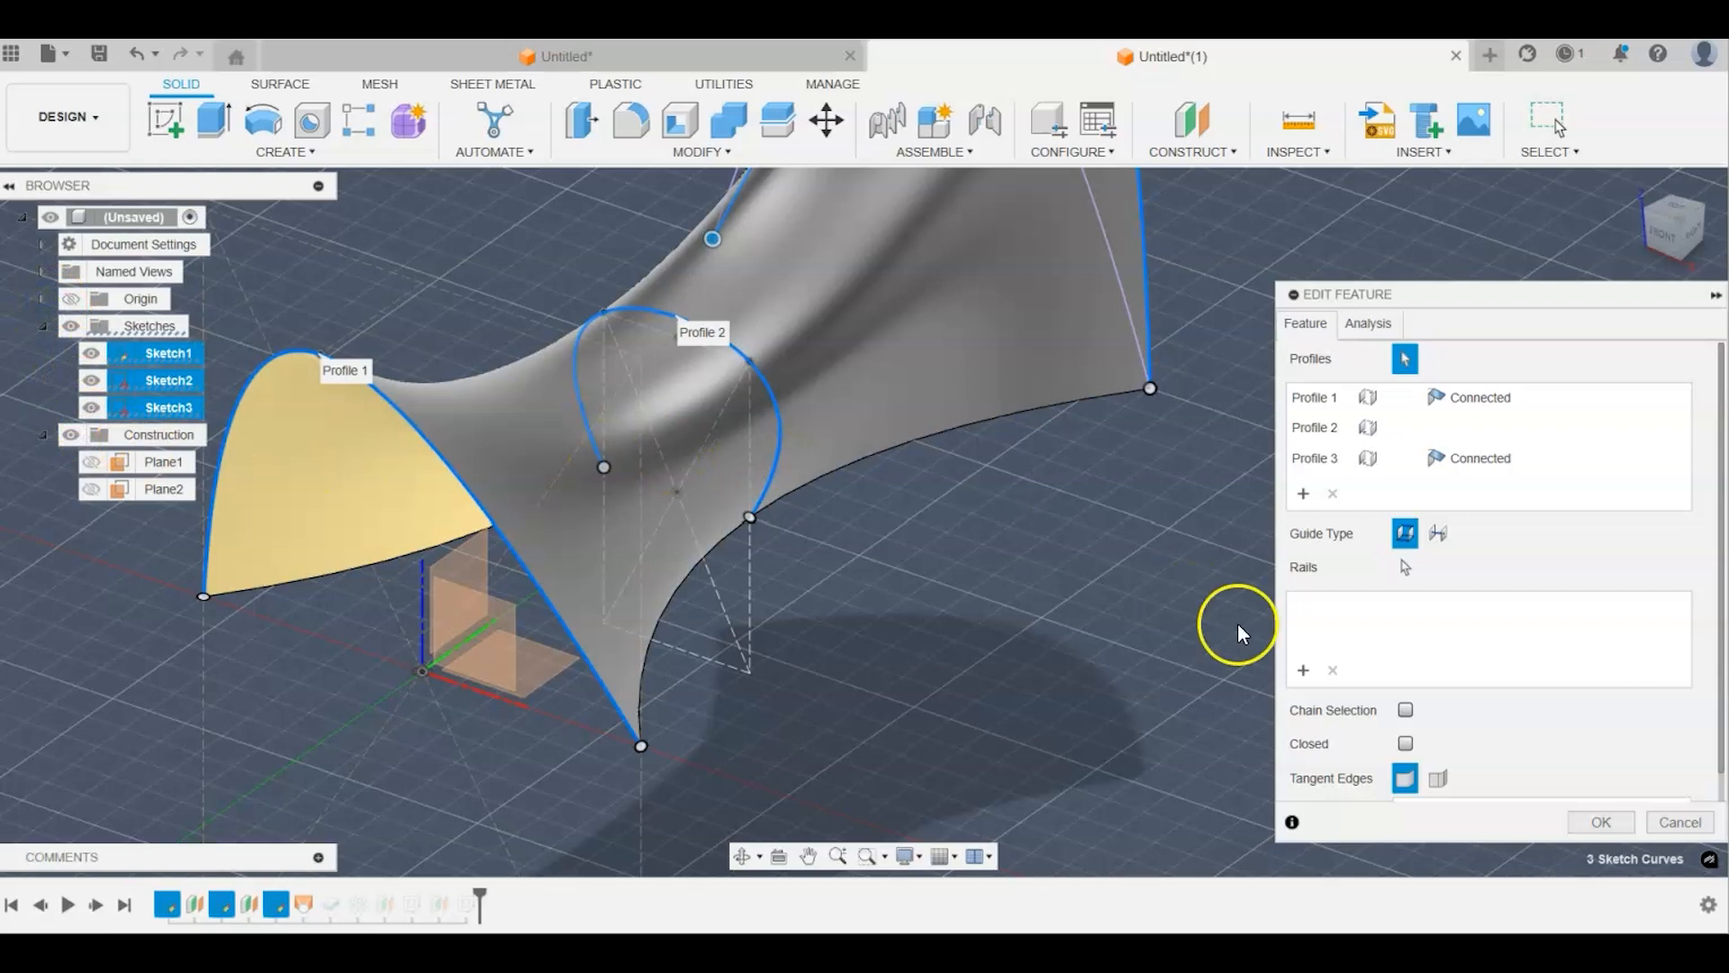
click(1327, 457)
click(1332, 492)
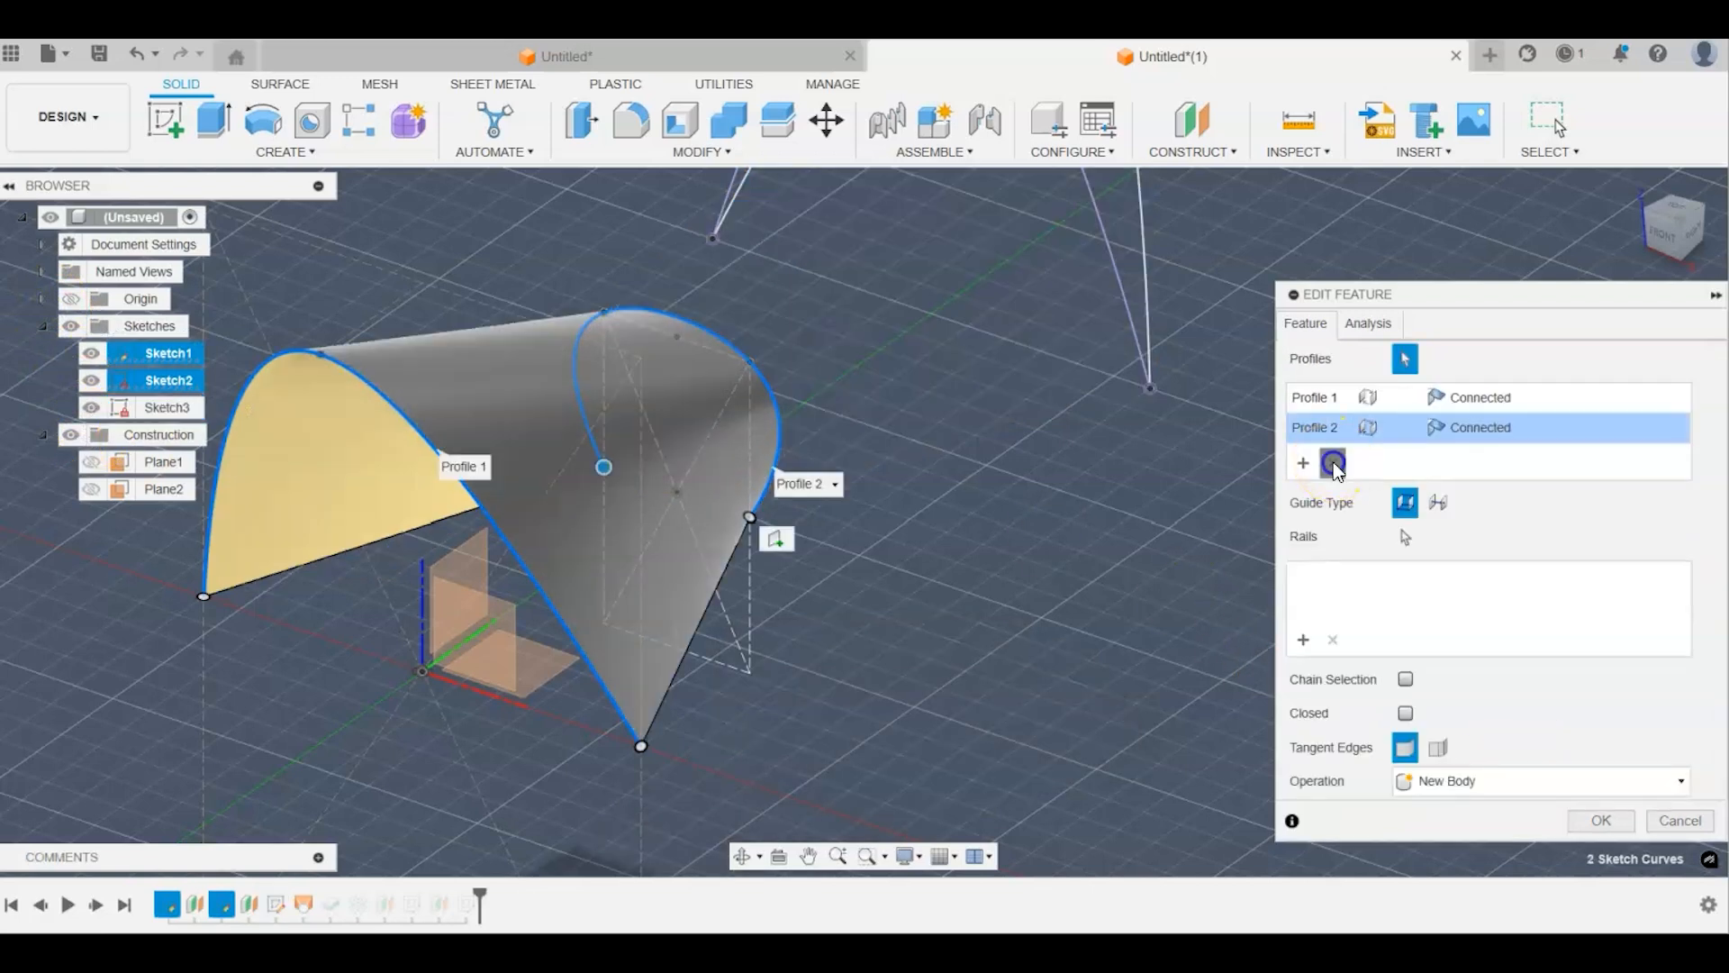
click(1334, 463)
click(1333, 461)
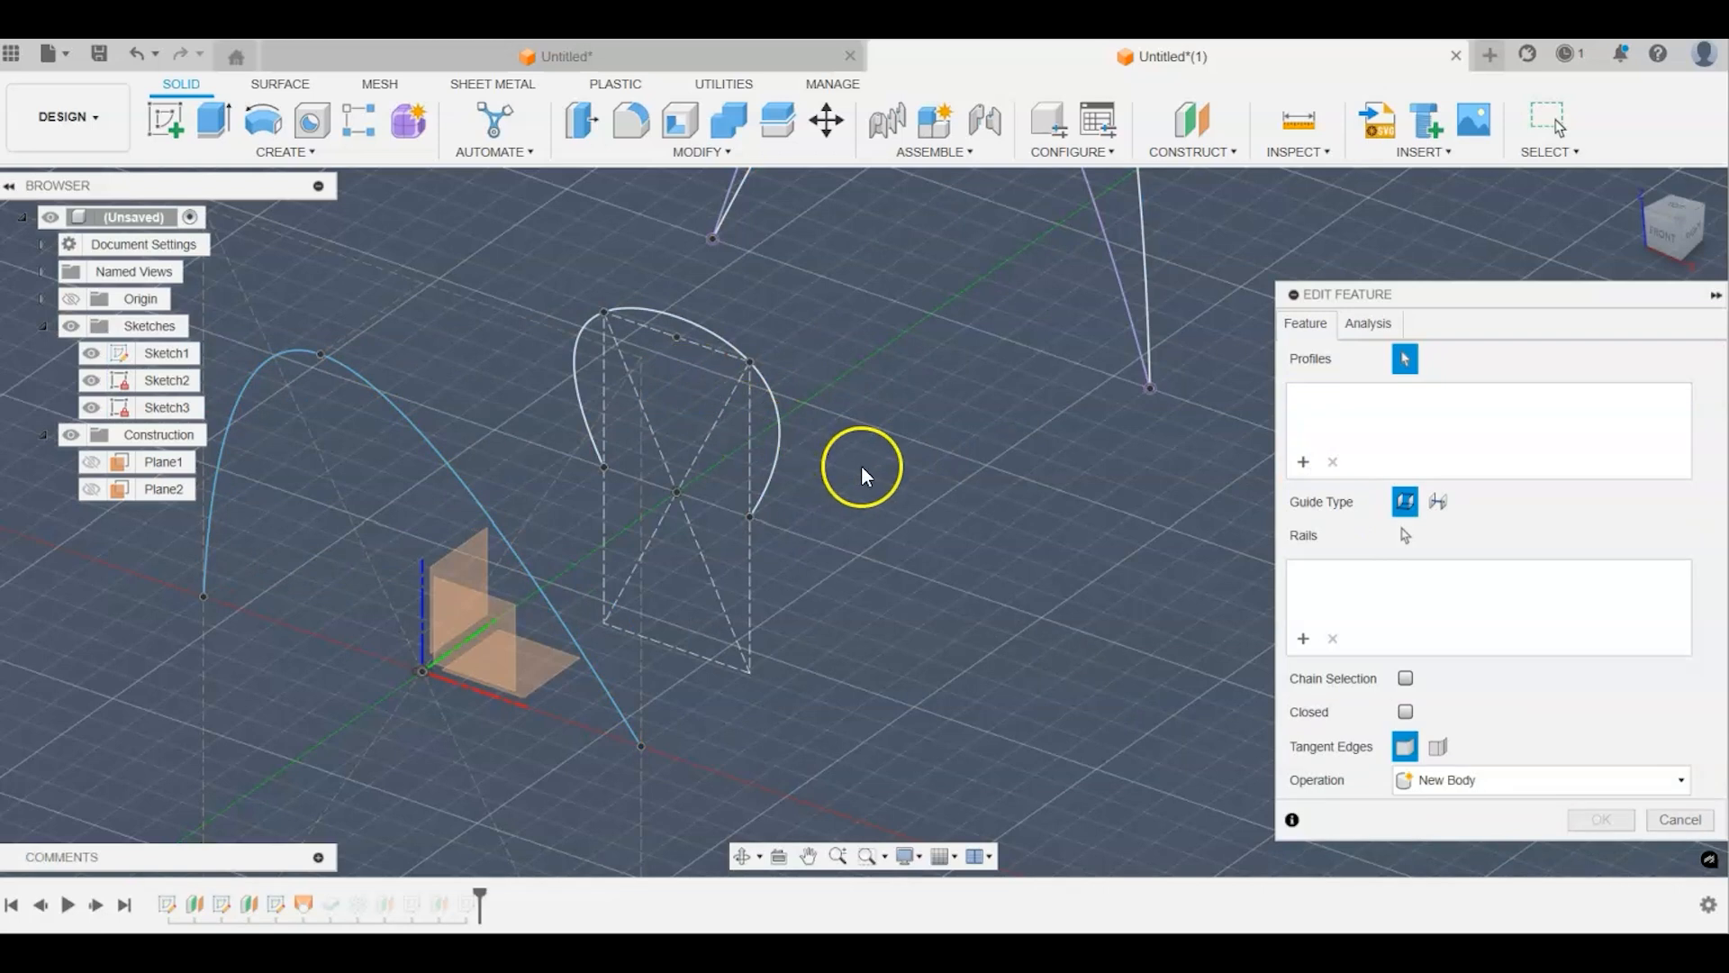
scroll(889, 575, down, 3)
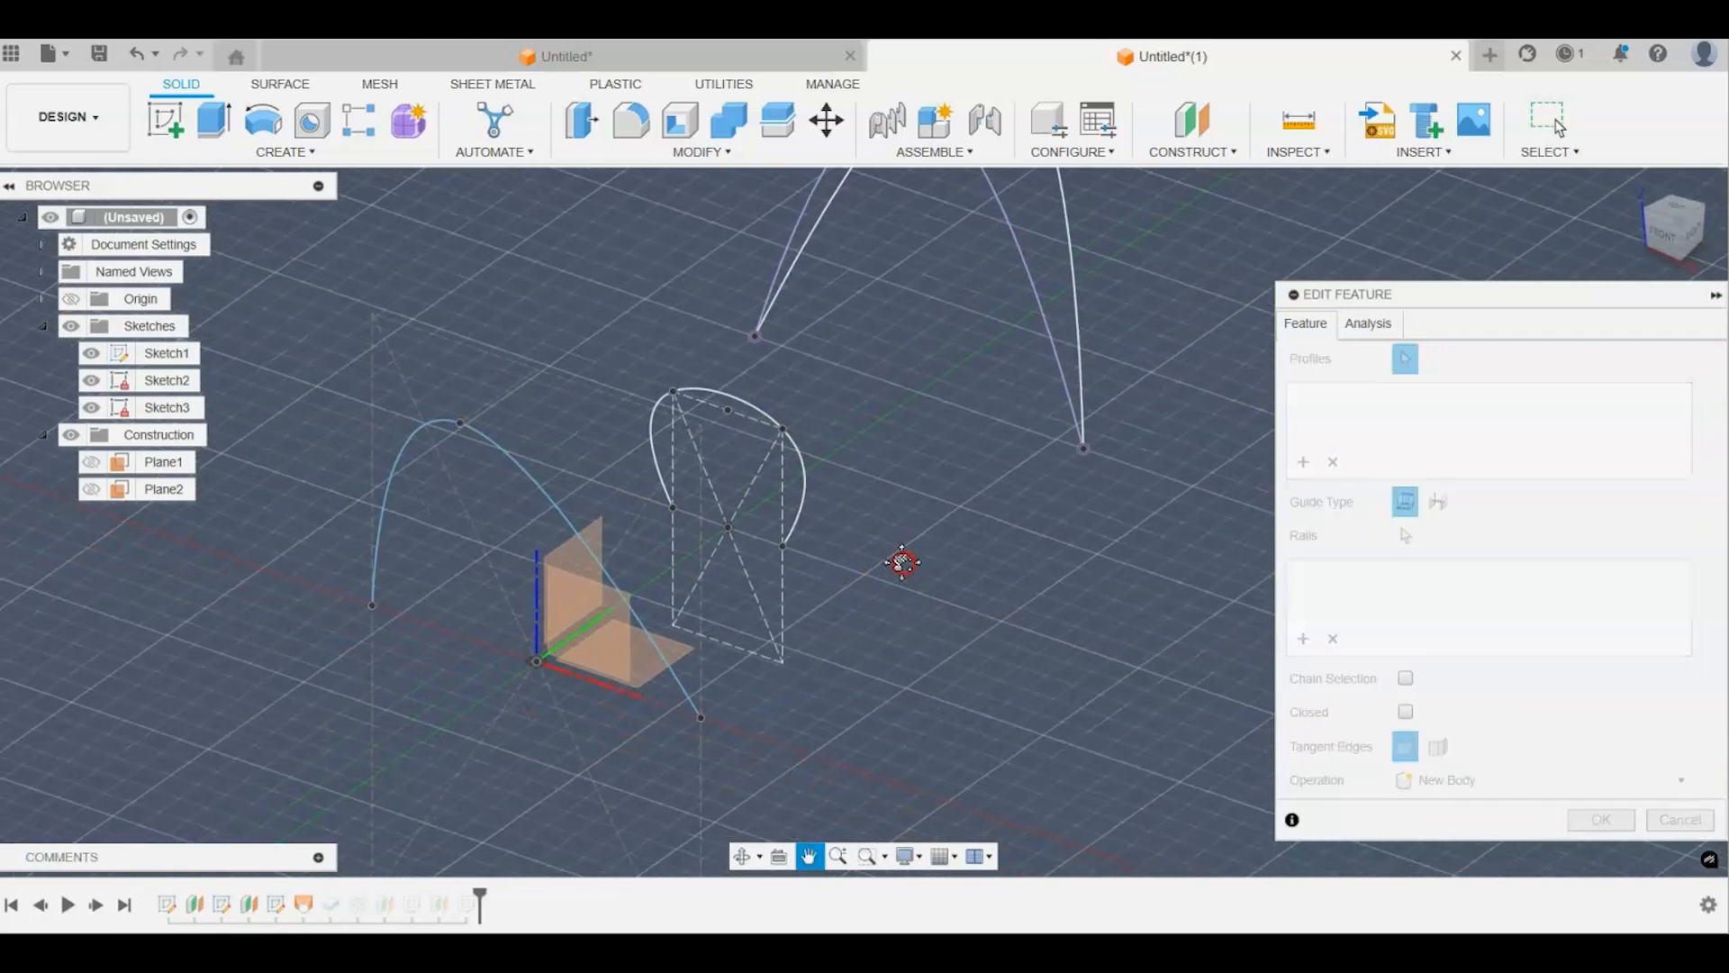
click(91, 462)
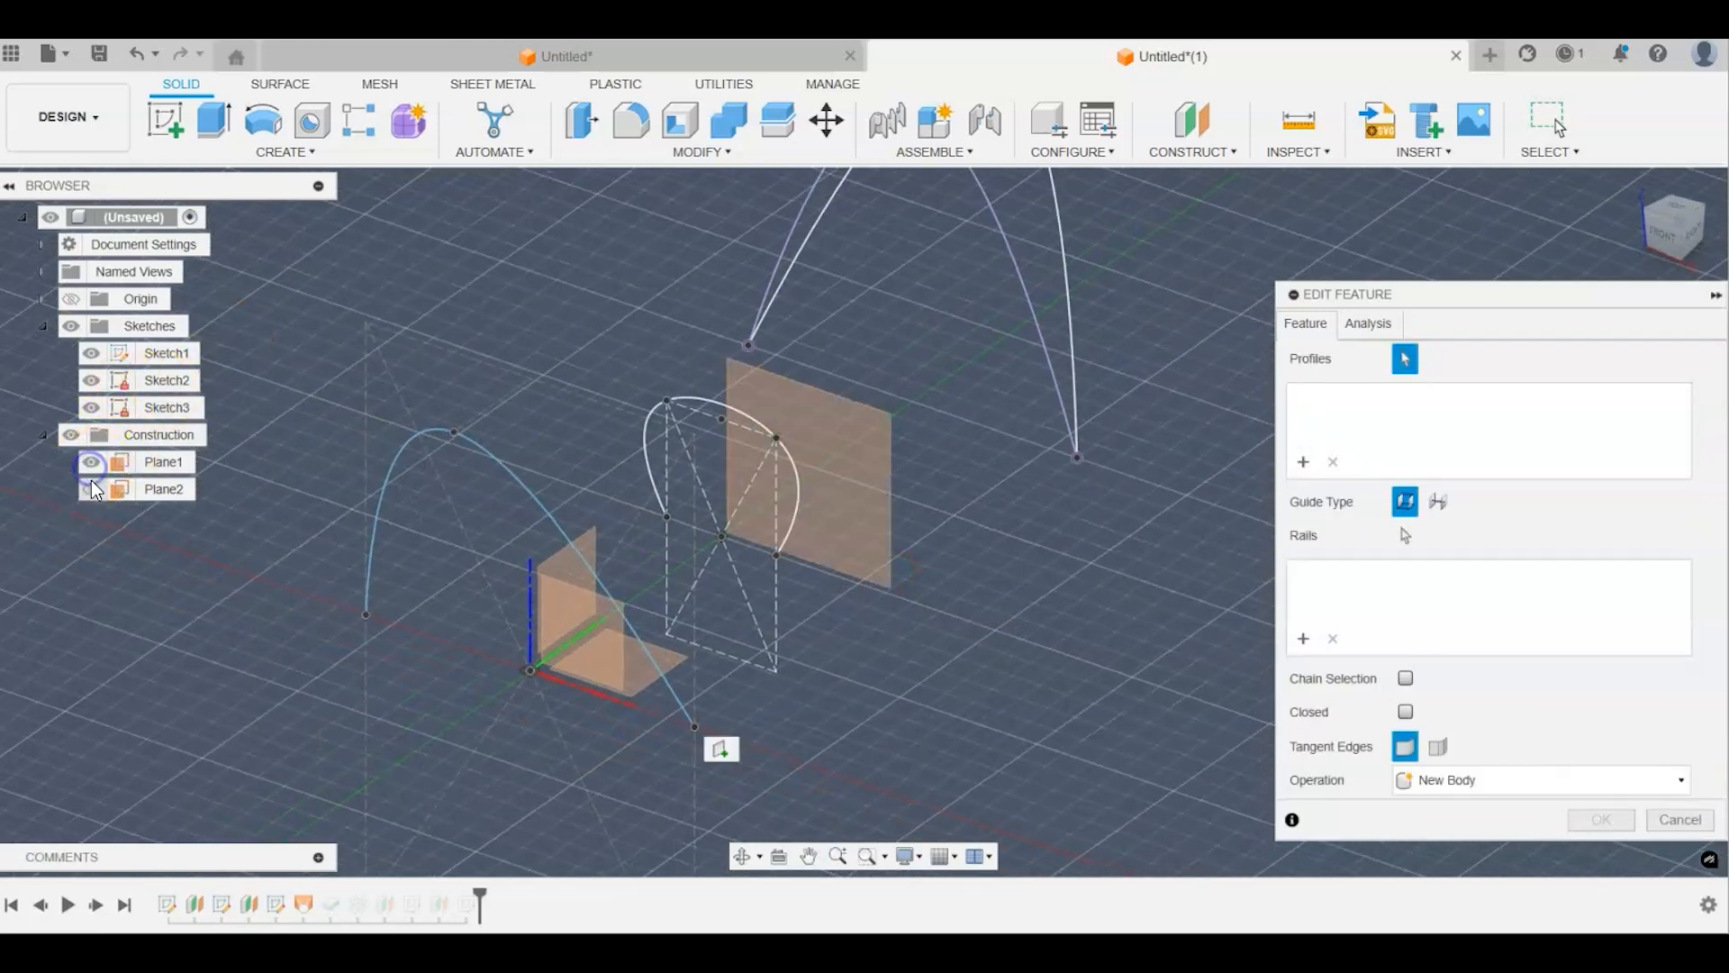
click(91, 489)
click(1681, 820)
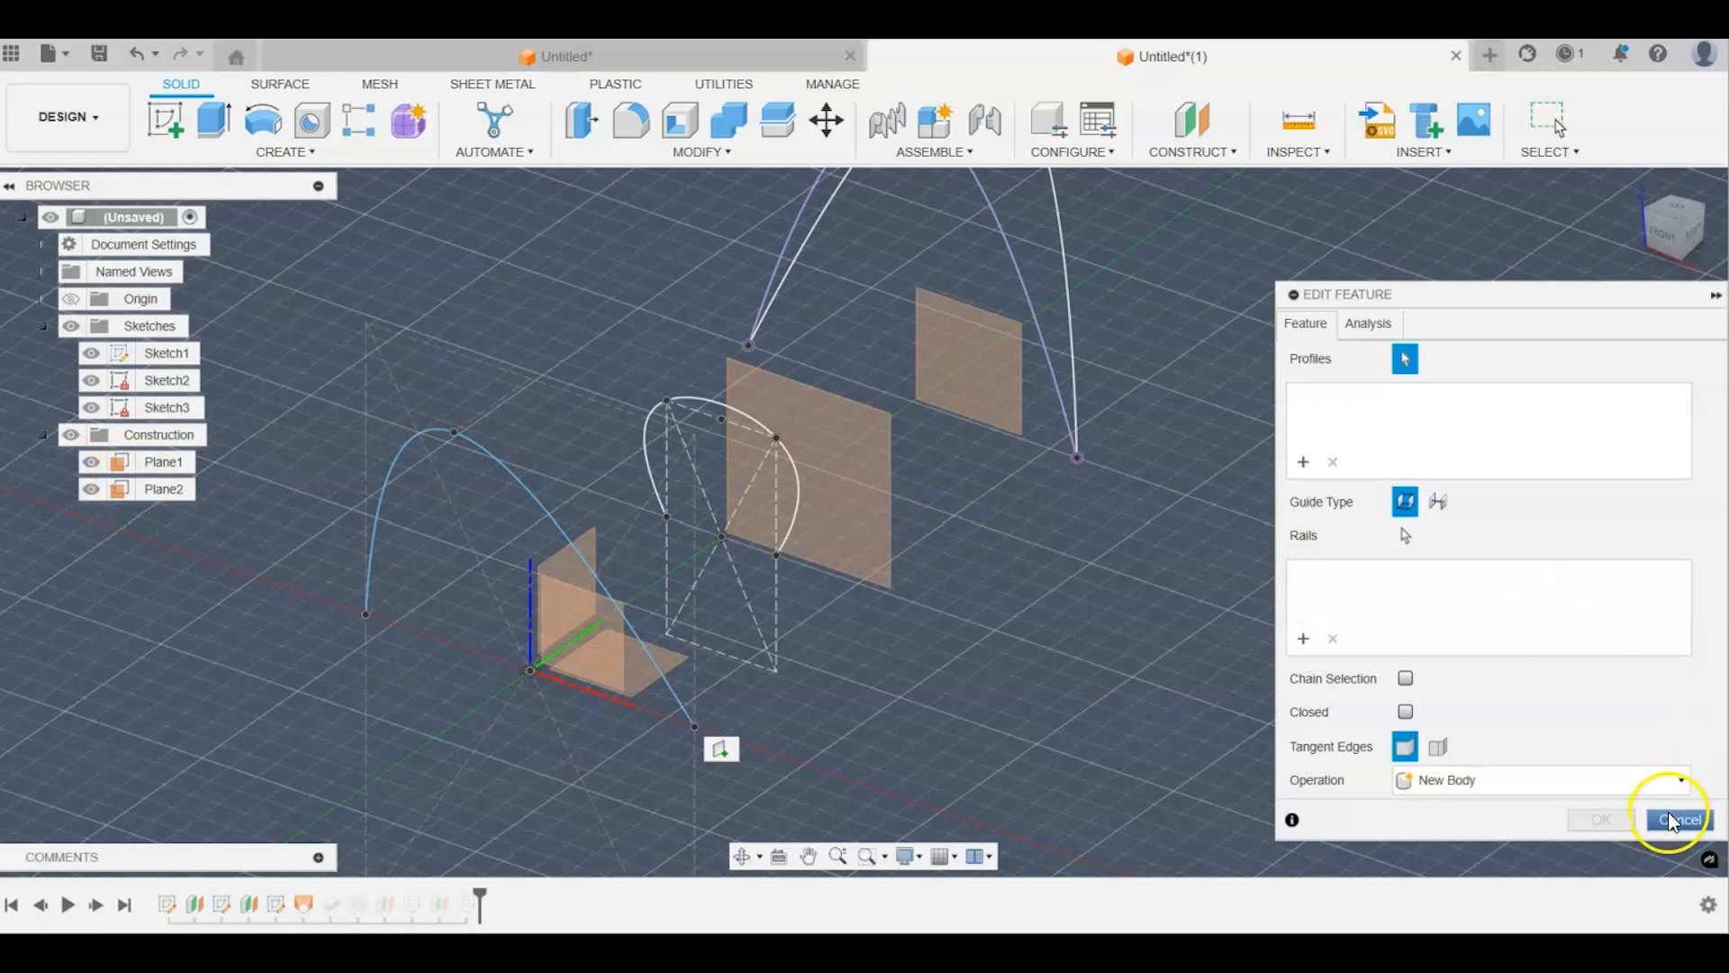
click(546, 455)
click(871, 359)
click(918, 560)
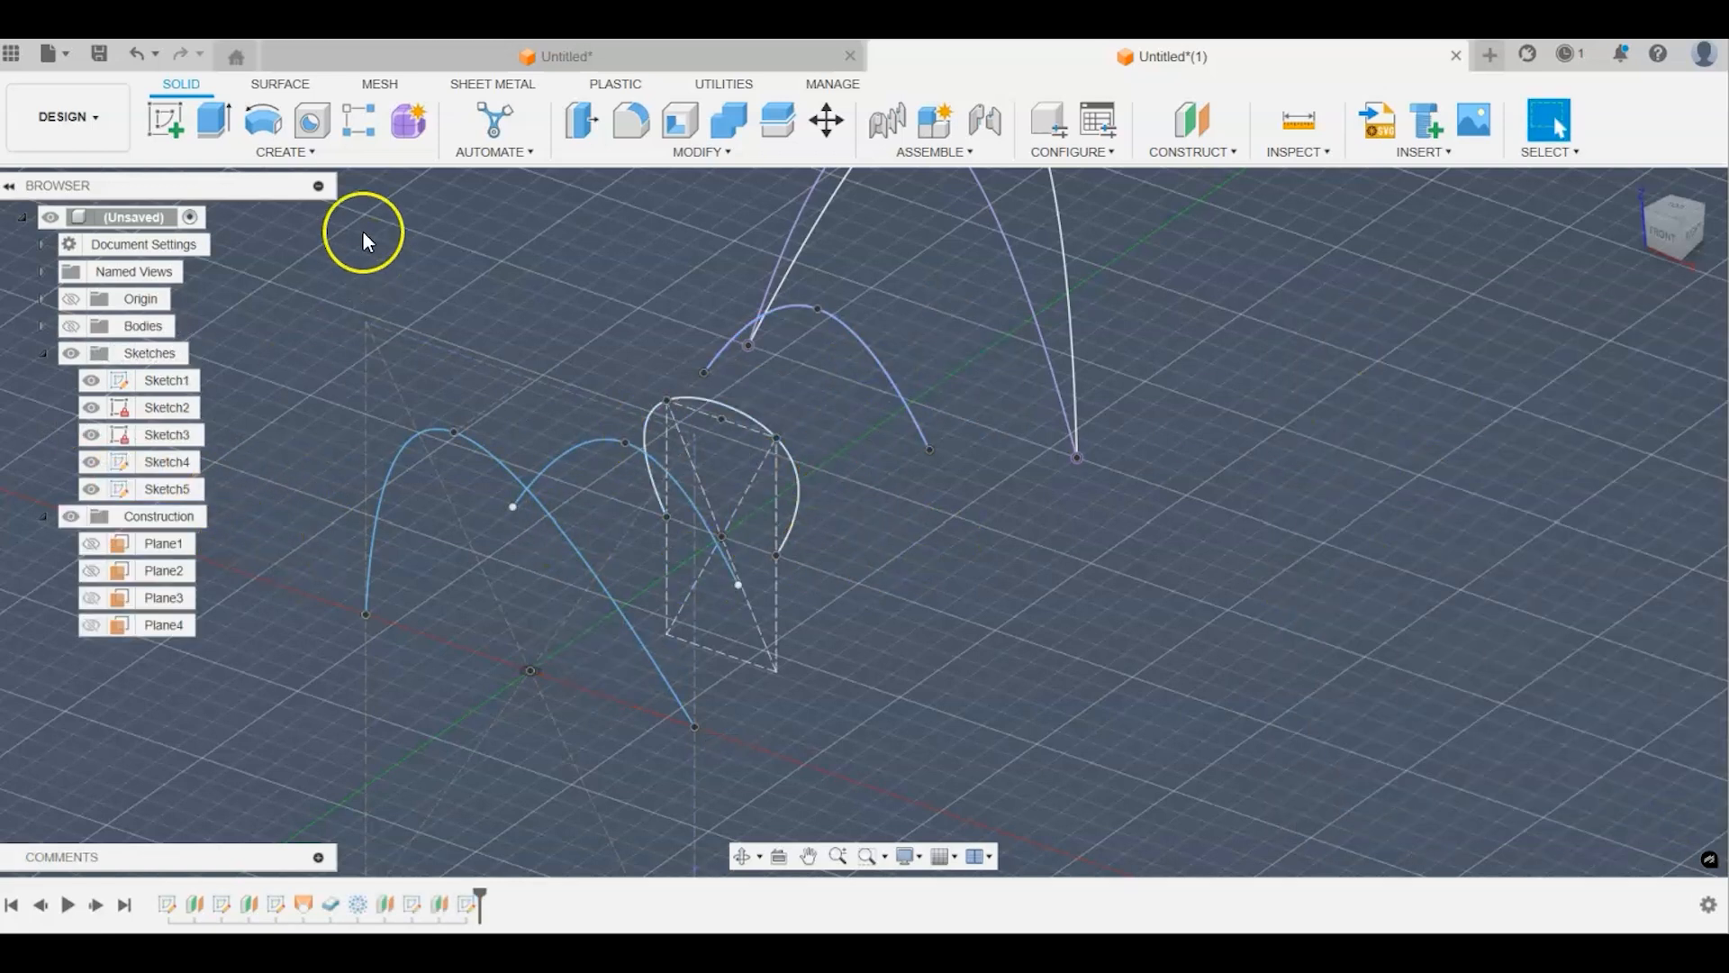
Step: Delete the original loft and its thicken feature from the design history, confirming despite the dependent features
right_click(302, 905)
click(310, 743)
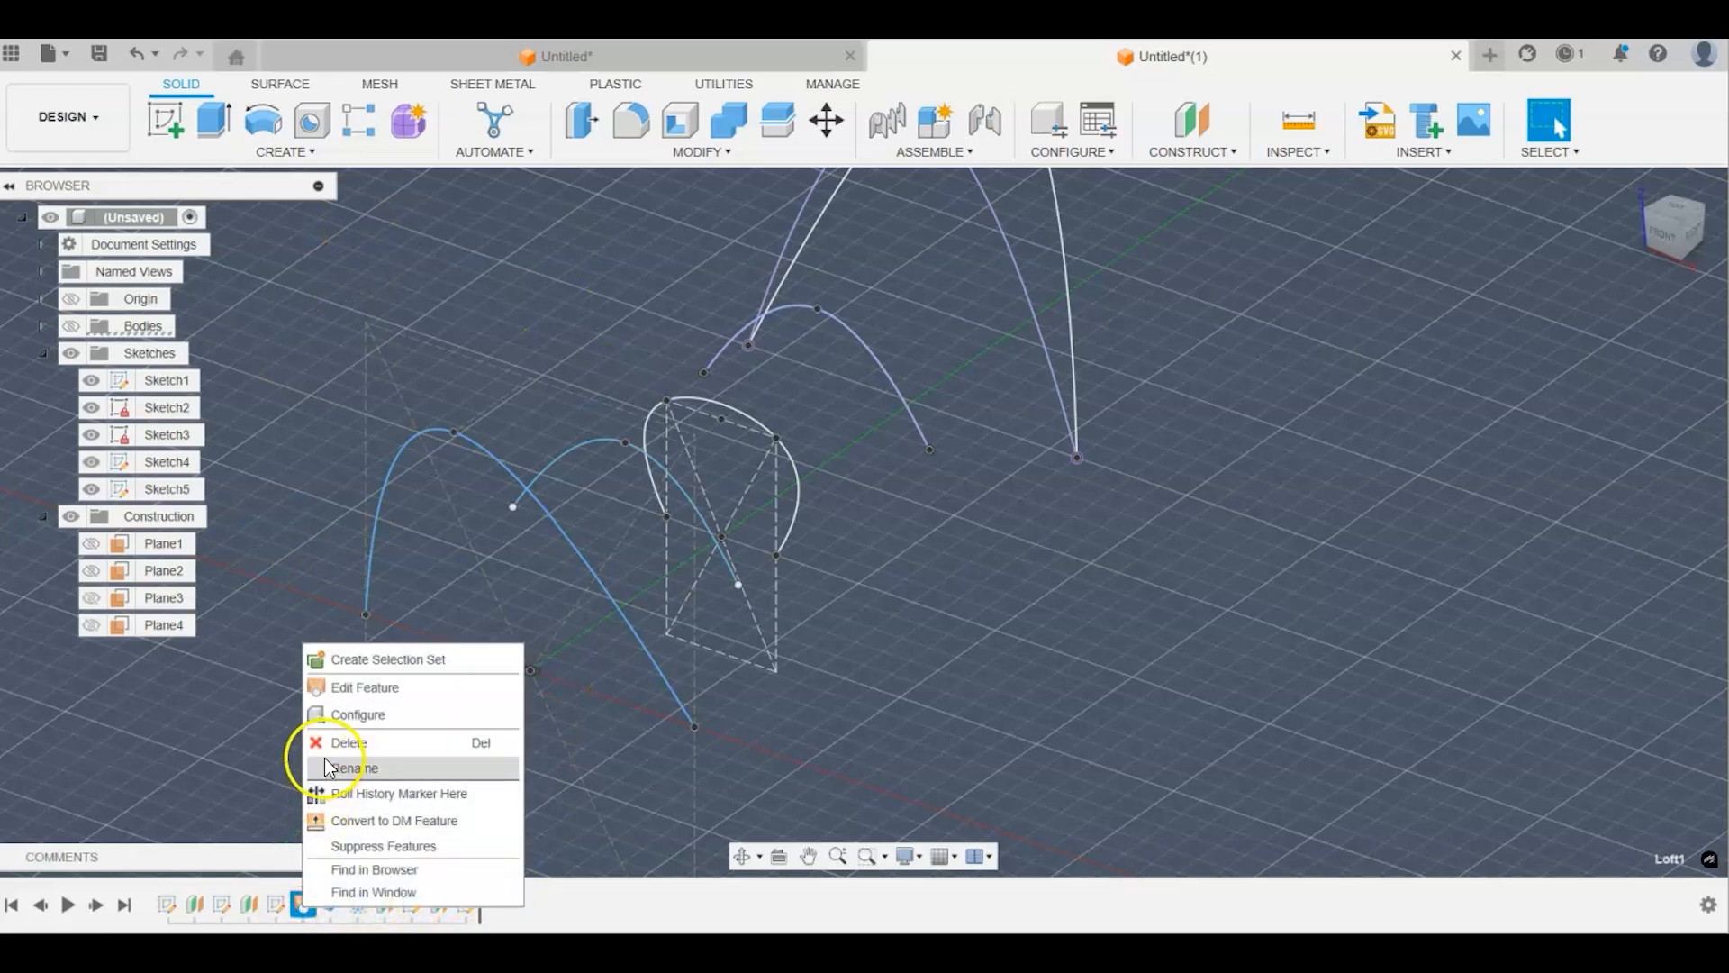
click(905, 509)
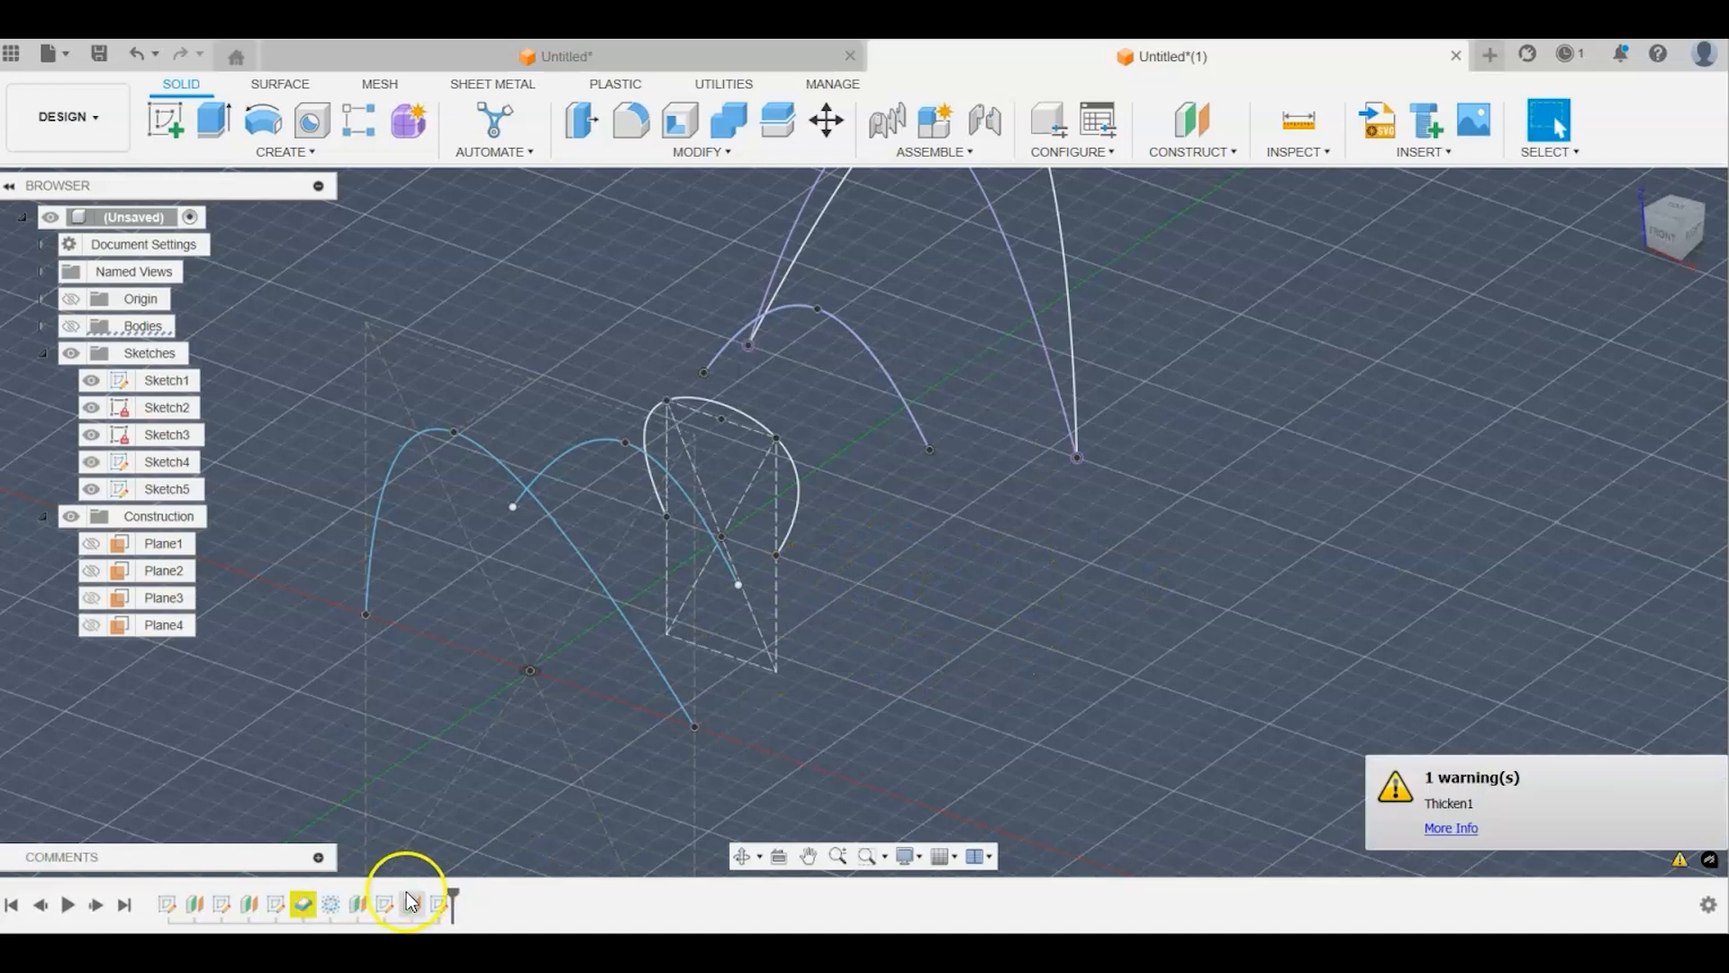
right_click(303, 904)
click(373, 716)
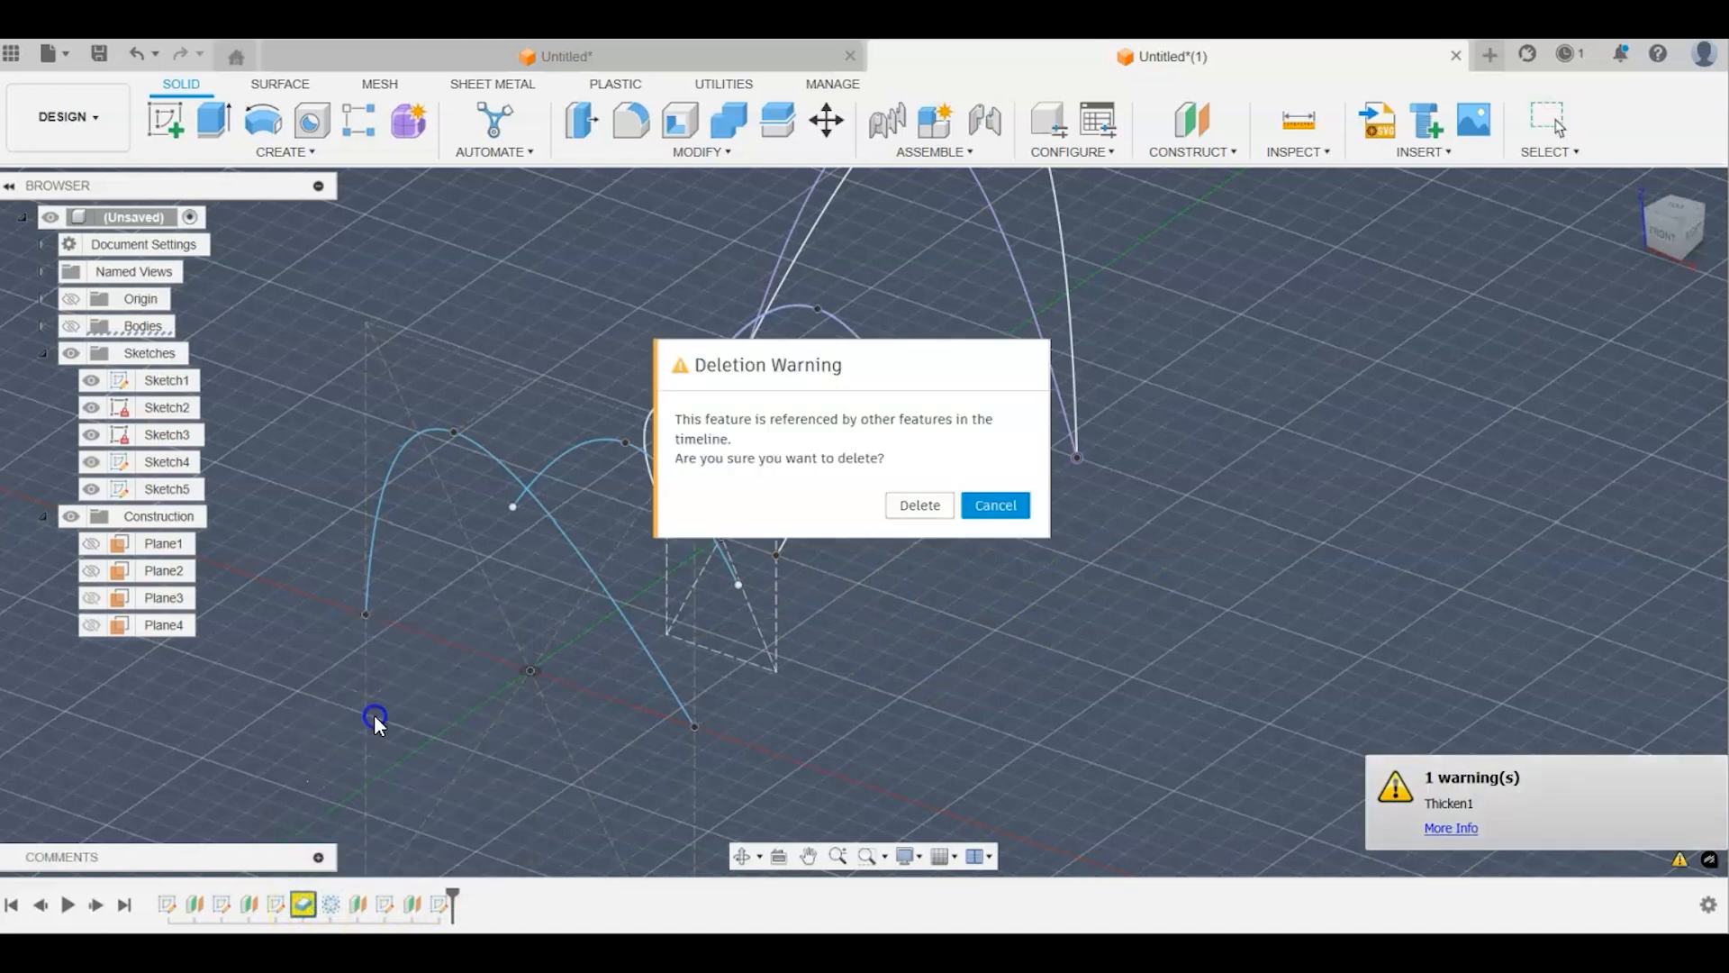
click(917, 506)
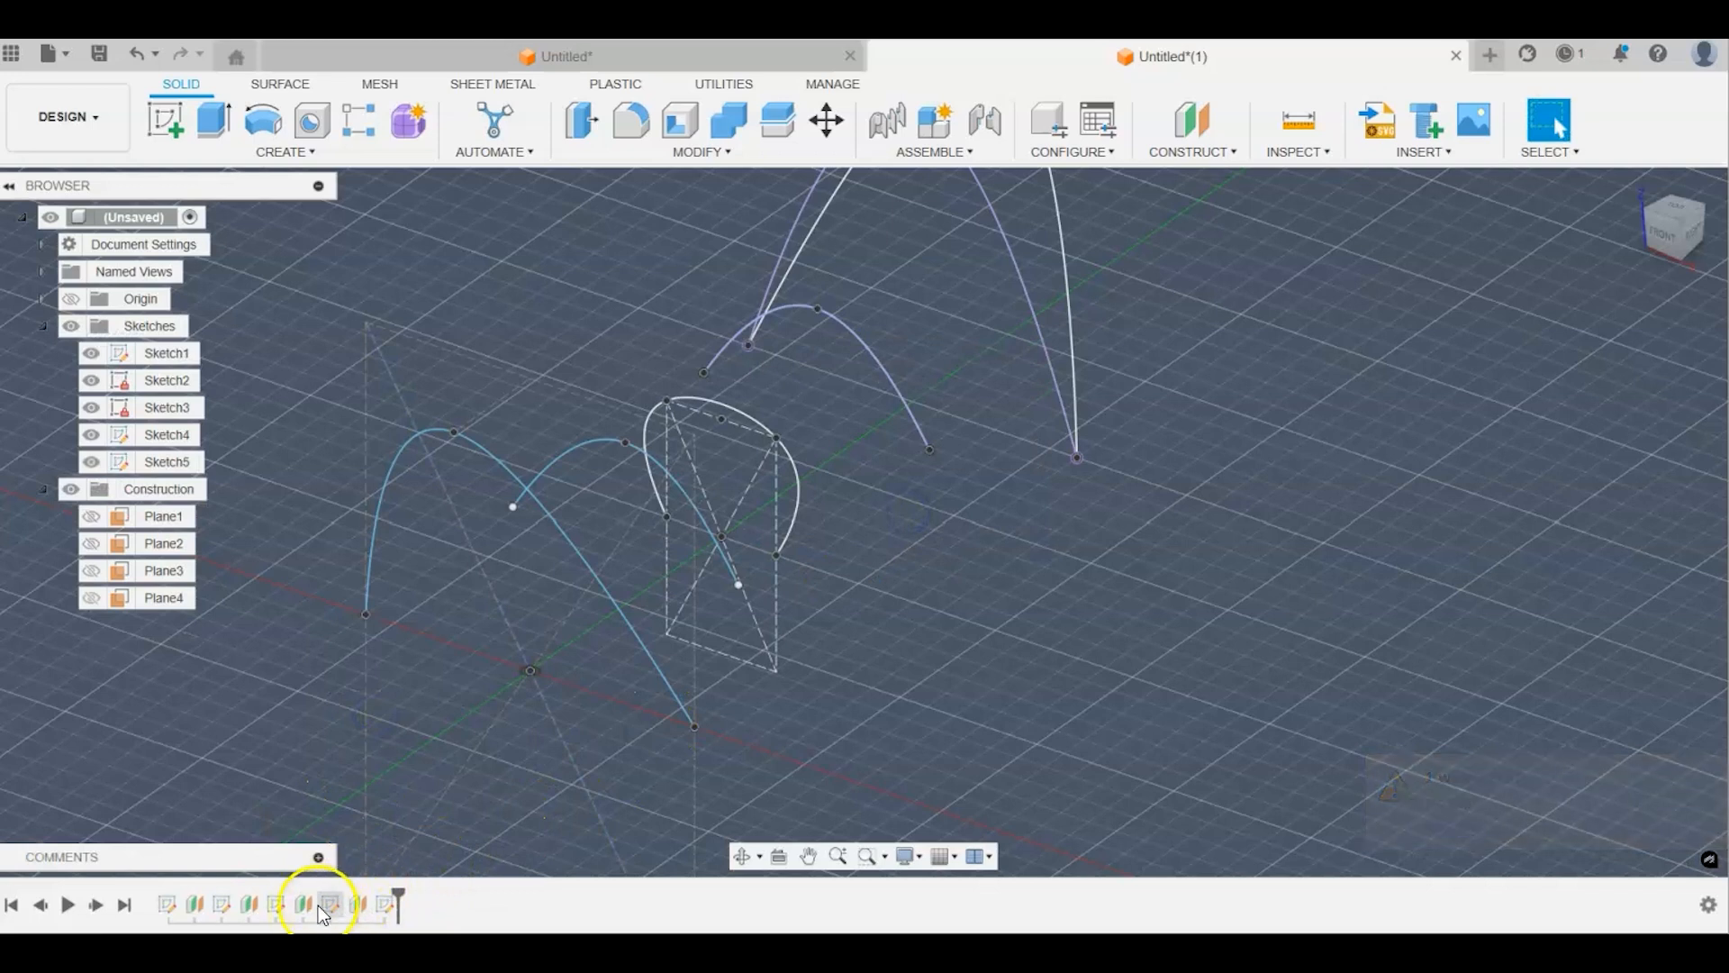
Step: Create a surface loft as a new body through the five arched curves of Sketch1, Sketch4, Sketch2, Sketch5 and Sketch3, in that order
click(303, 153)
click(278, 83)
click(280, 84)
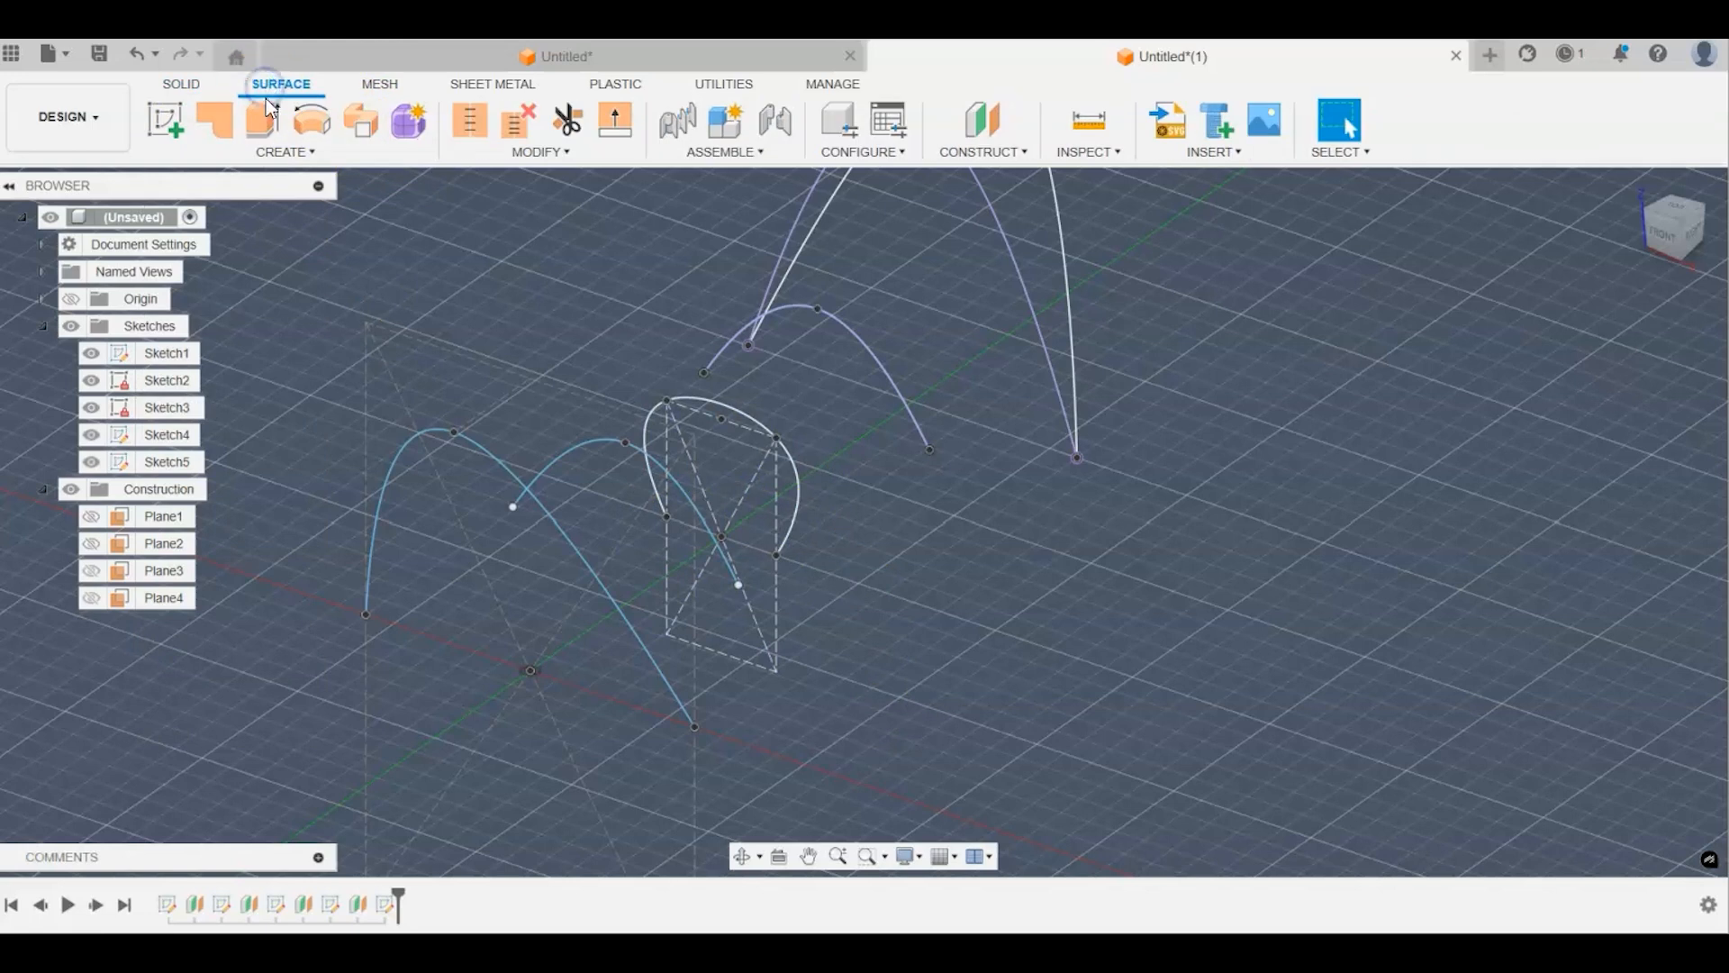
click(270, 152)
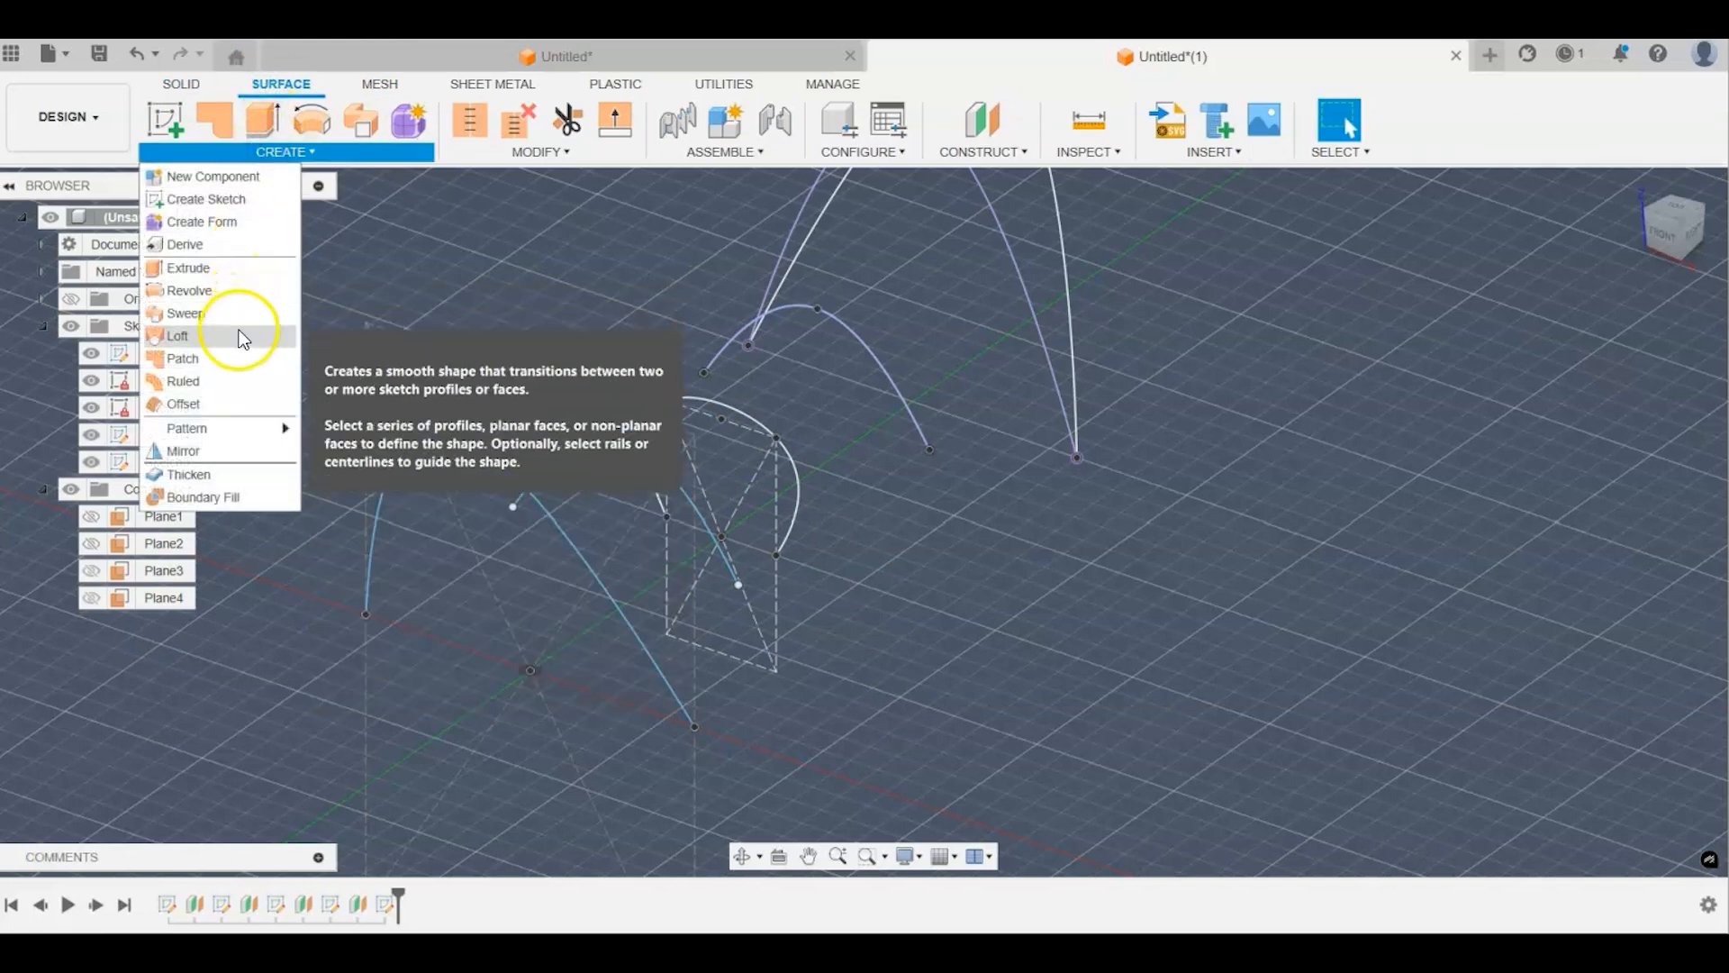
click(239, 333)
click(516, 478)
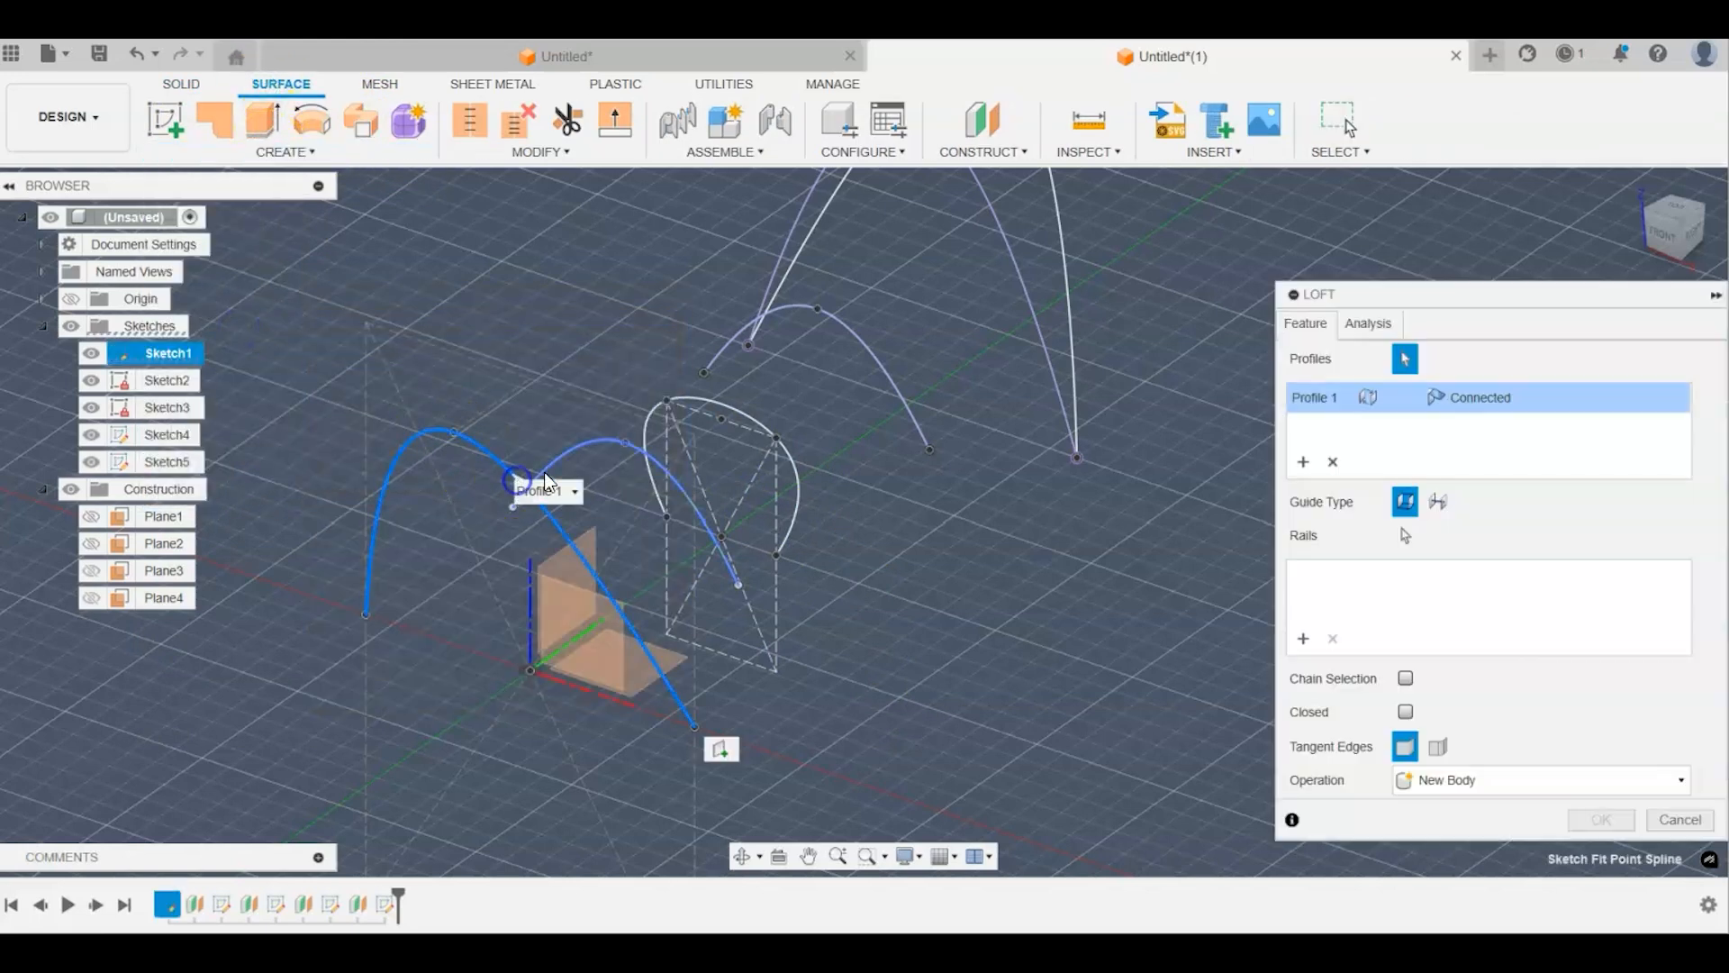
click(680, 492)
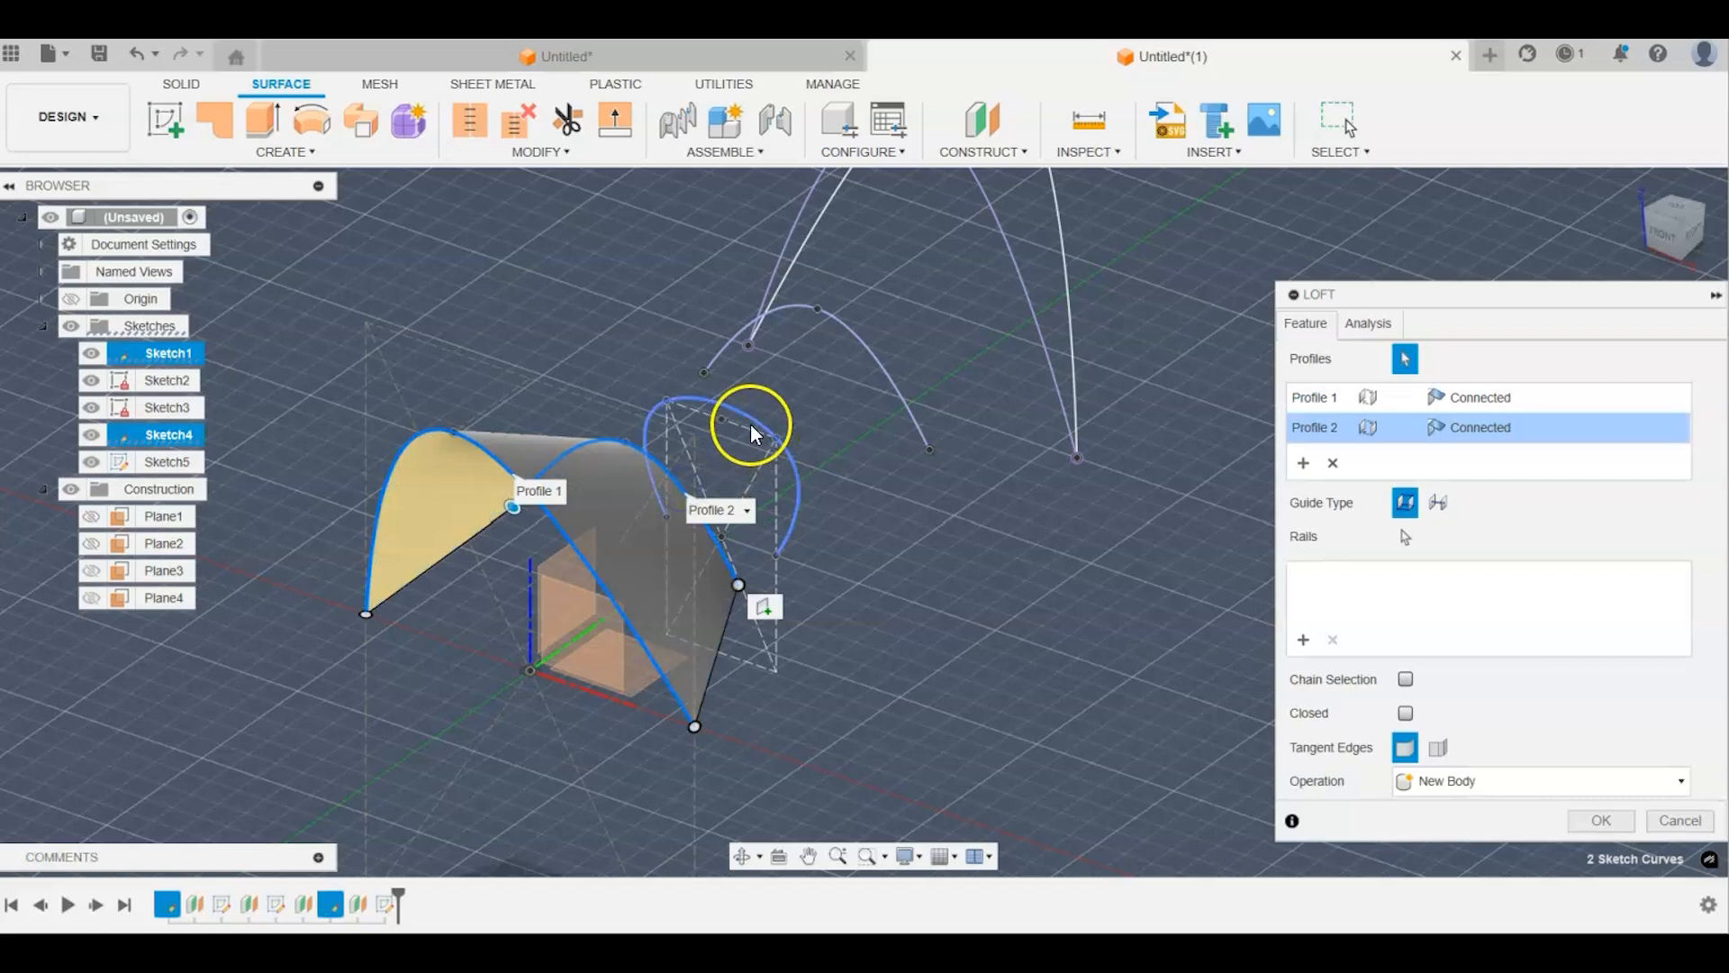
click(750, 424)
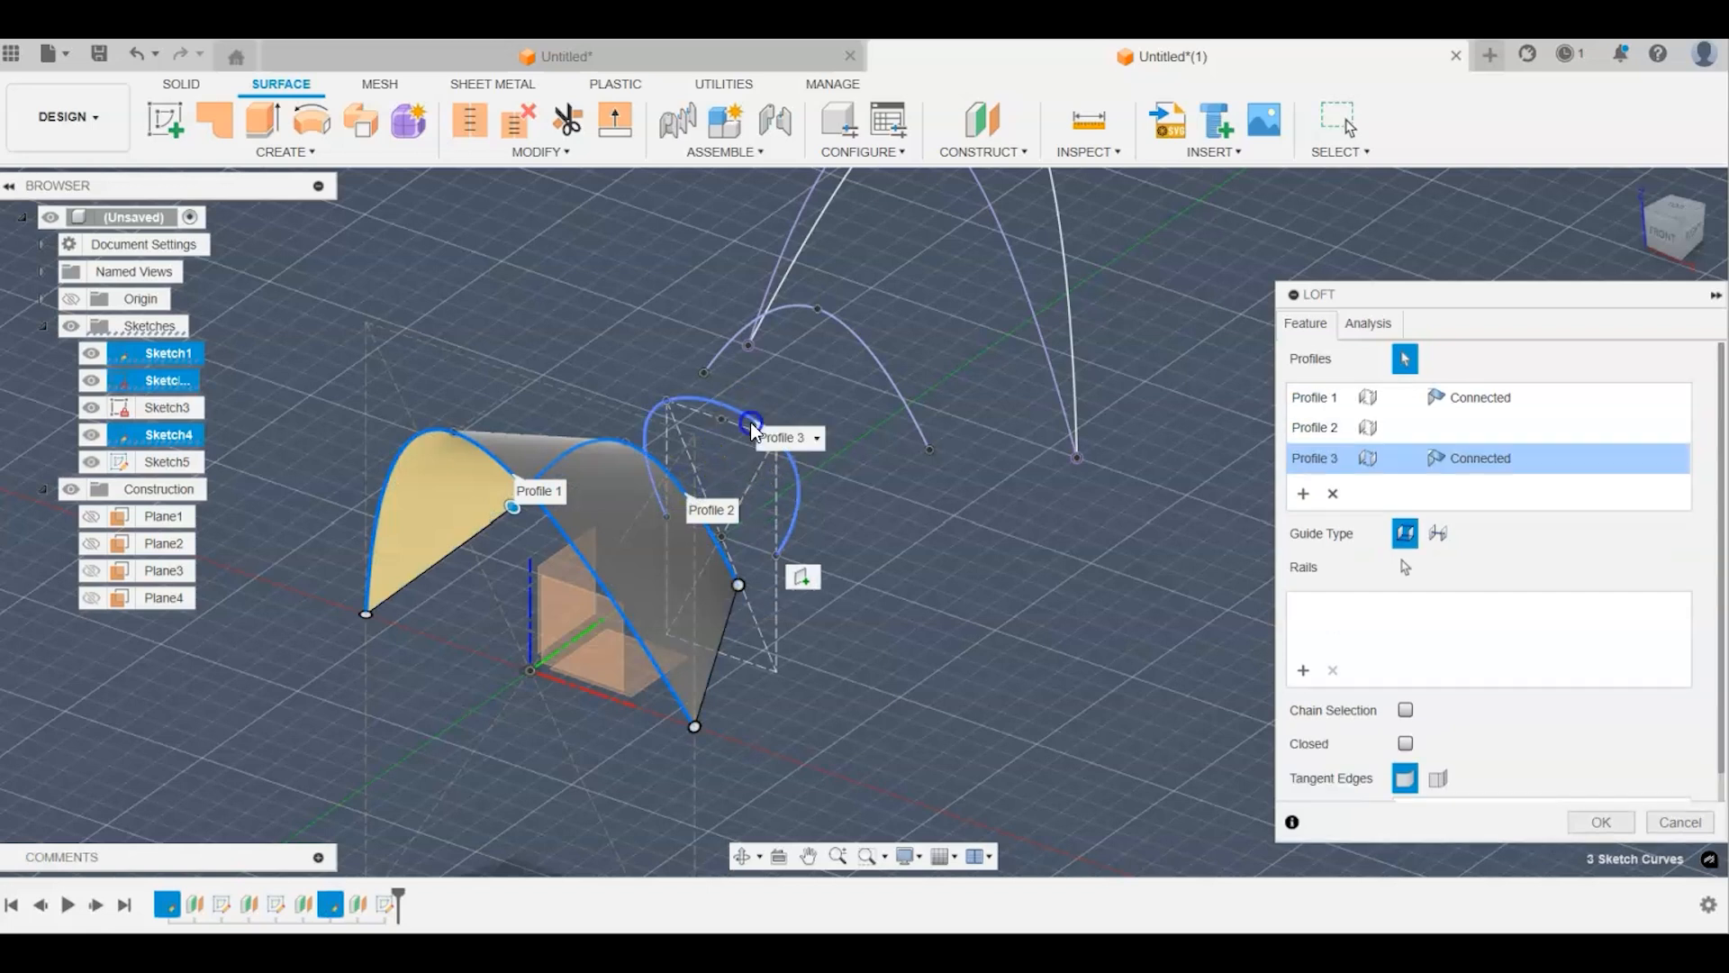
click(855, 340)
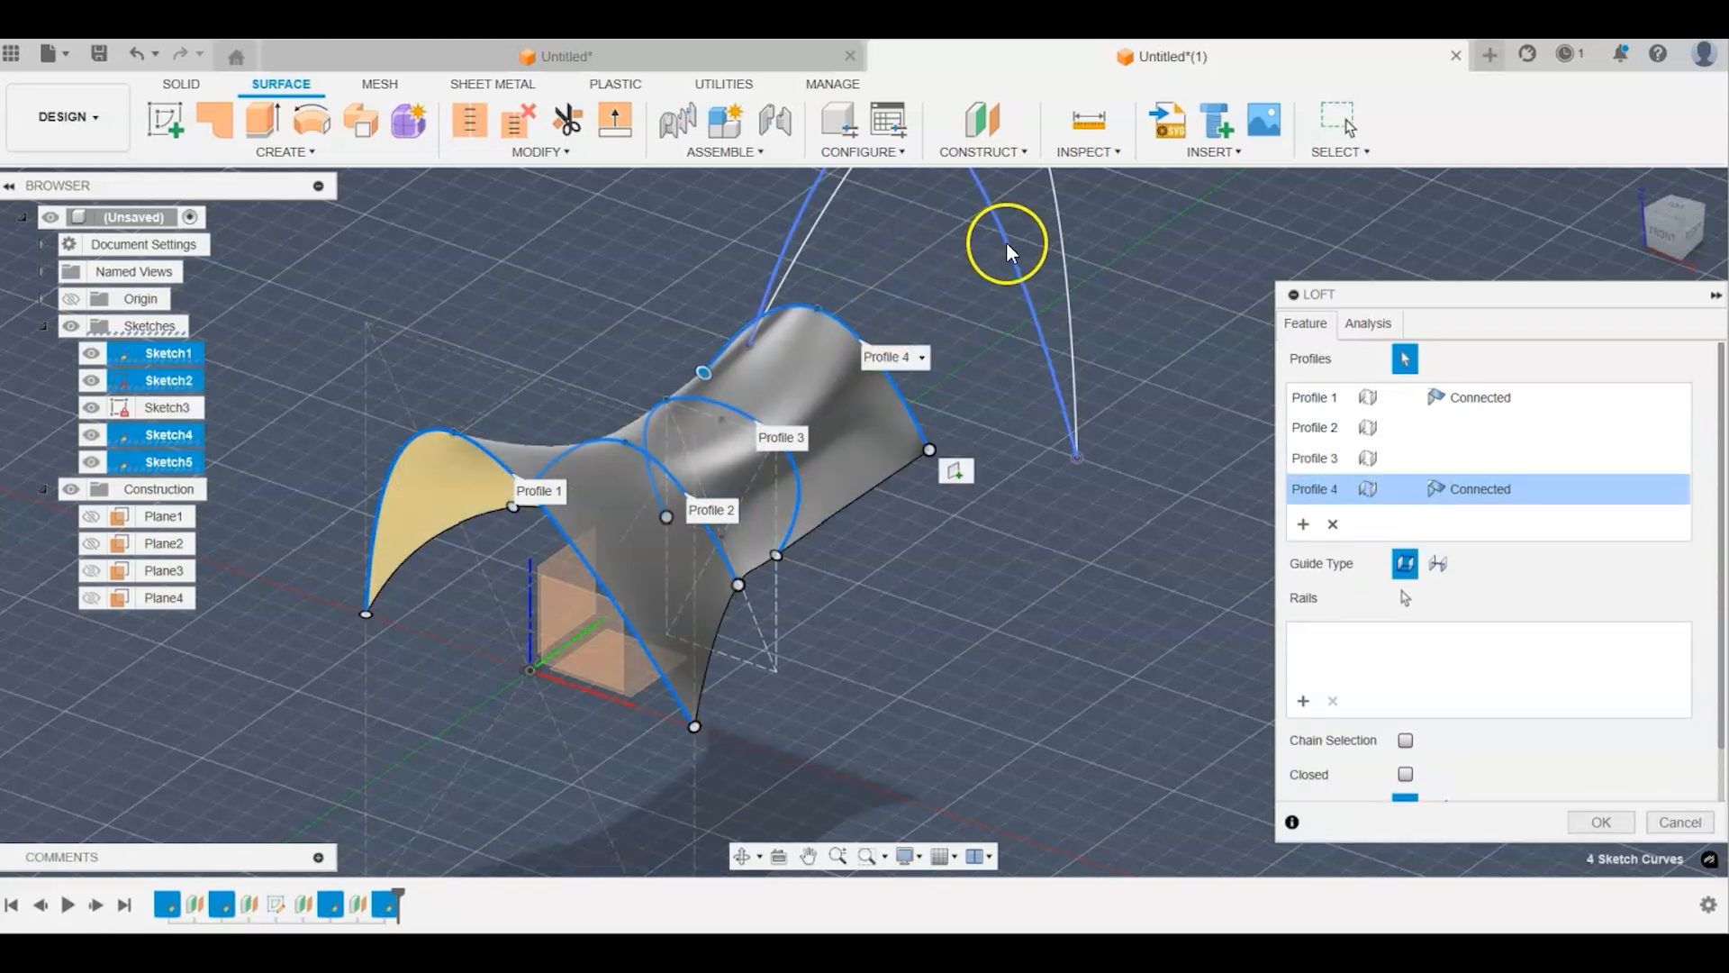
click(1054, 231)
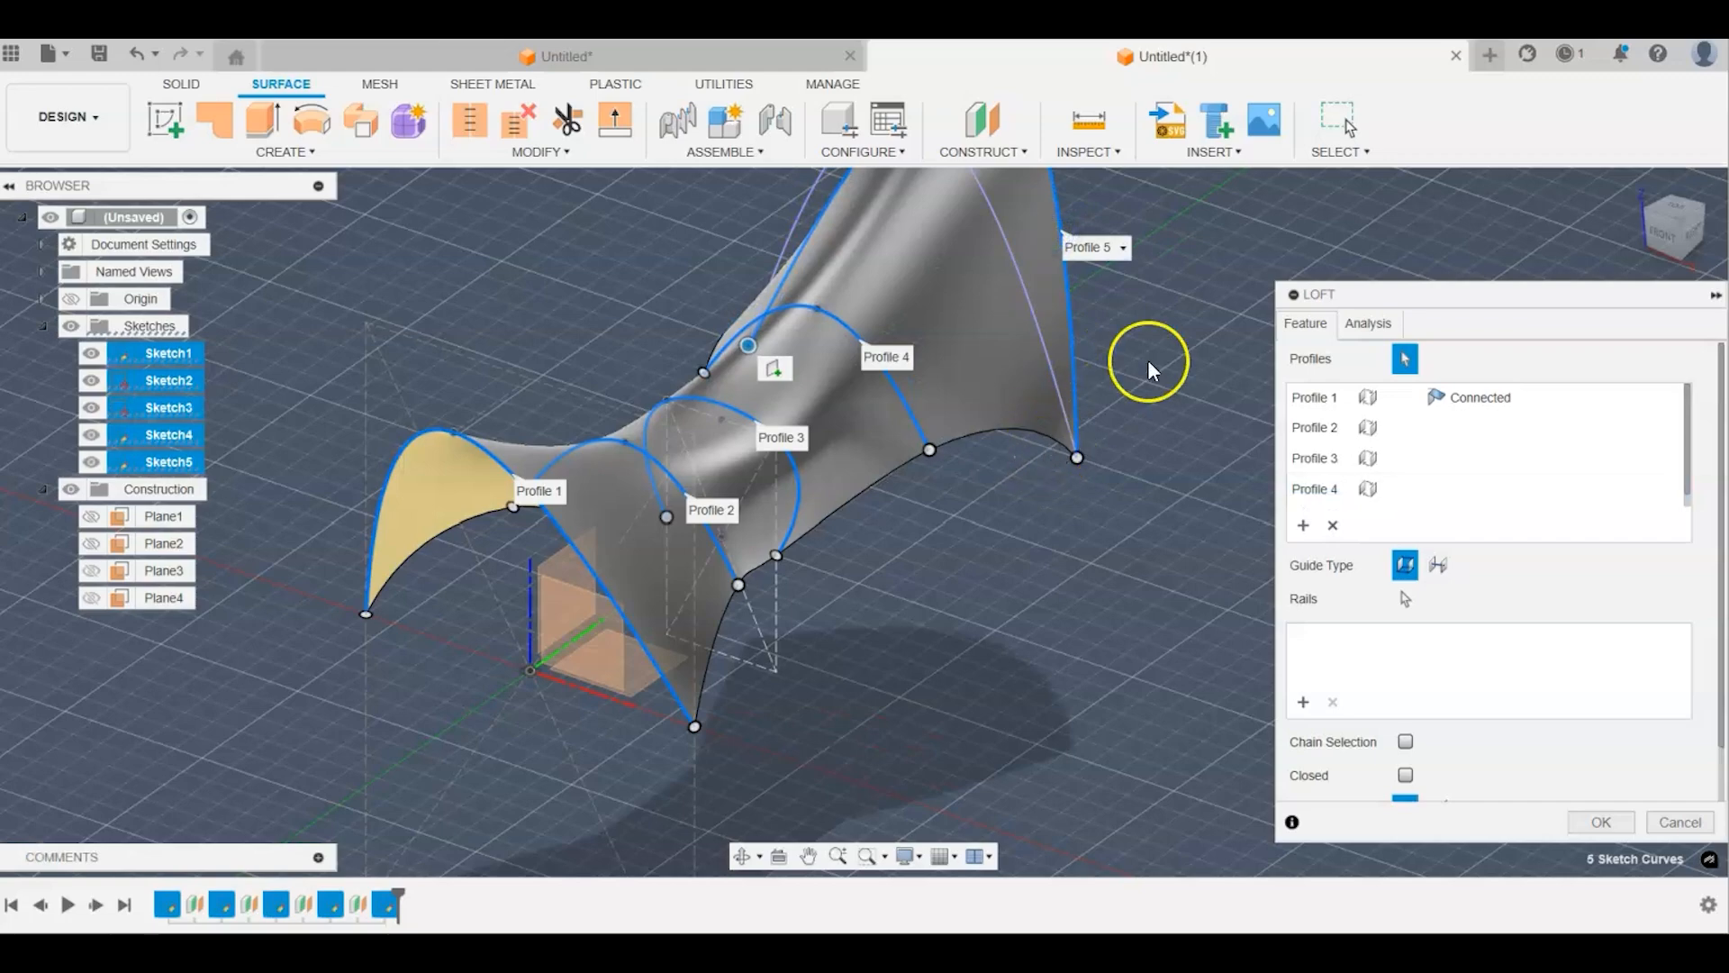
click(1609, 216)
drag(1609, 216, 1459, 212)
click(1577, 824)
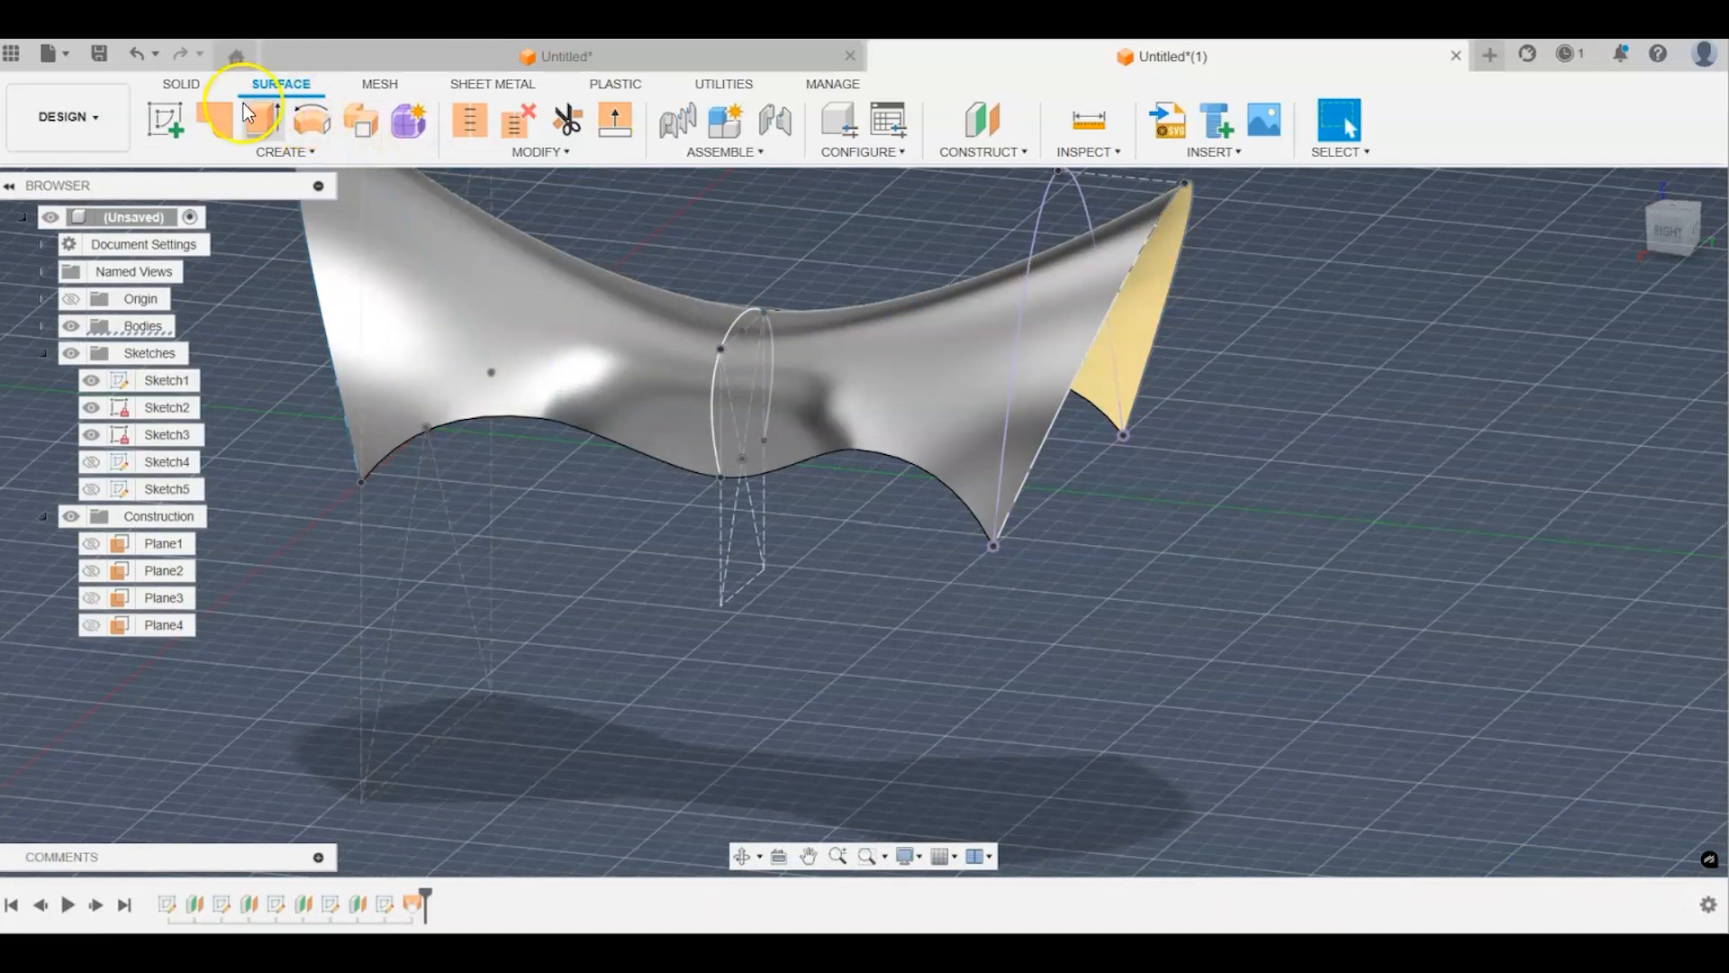
Step: Thicken the lofted canopy surface by 2 mm on one side as a new body
click(184, 85)
click(286, 151)
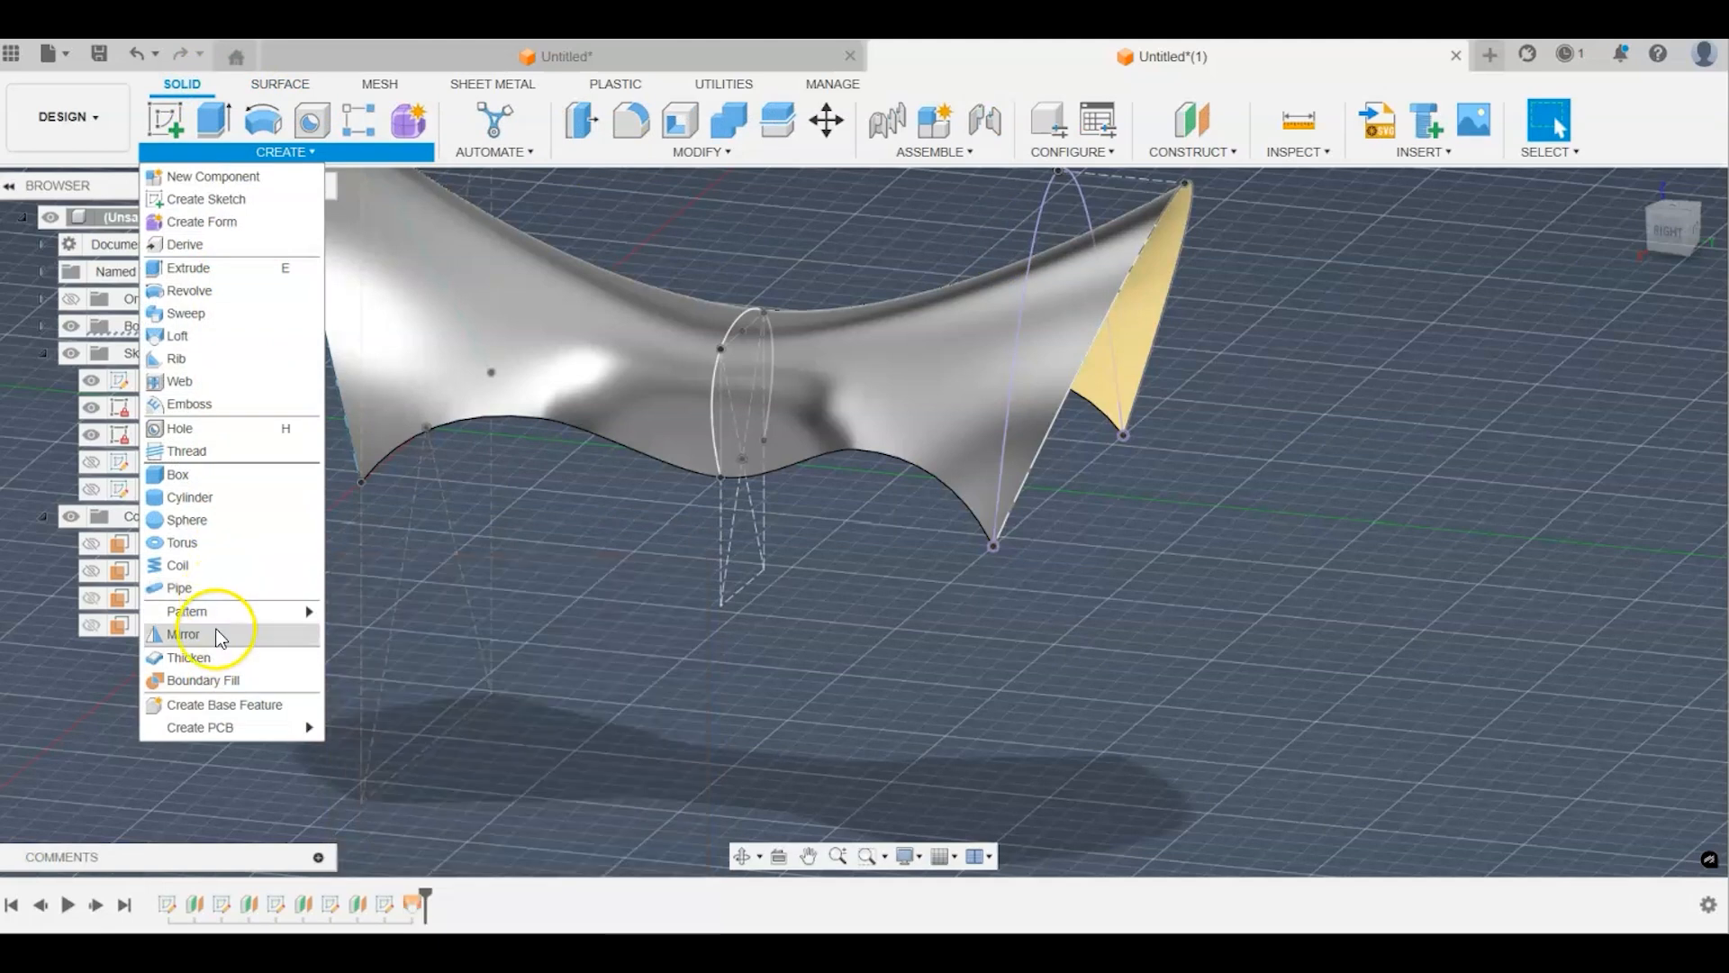
click(210, 654)
click(900, 403)
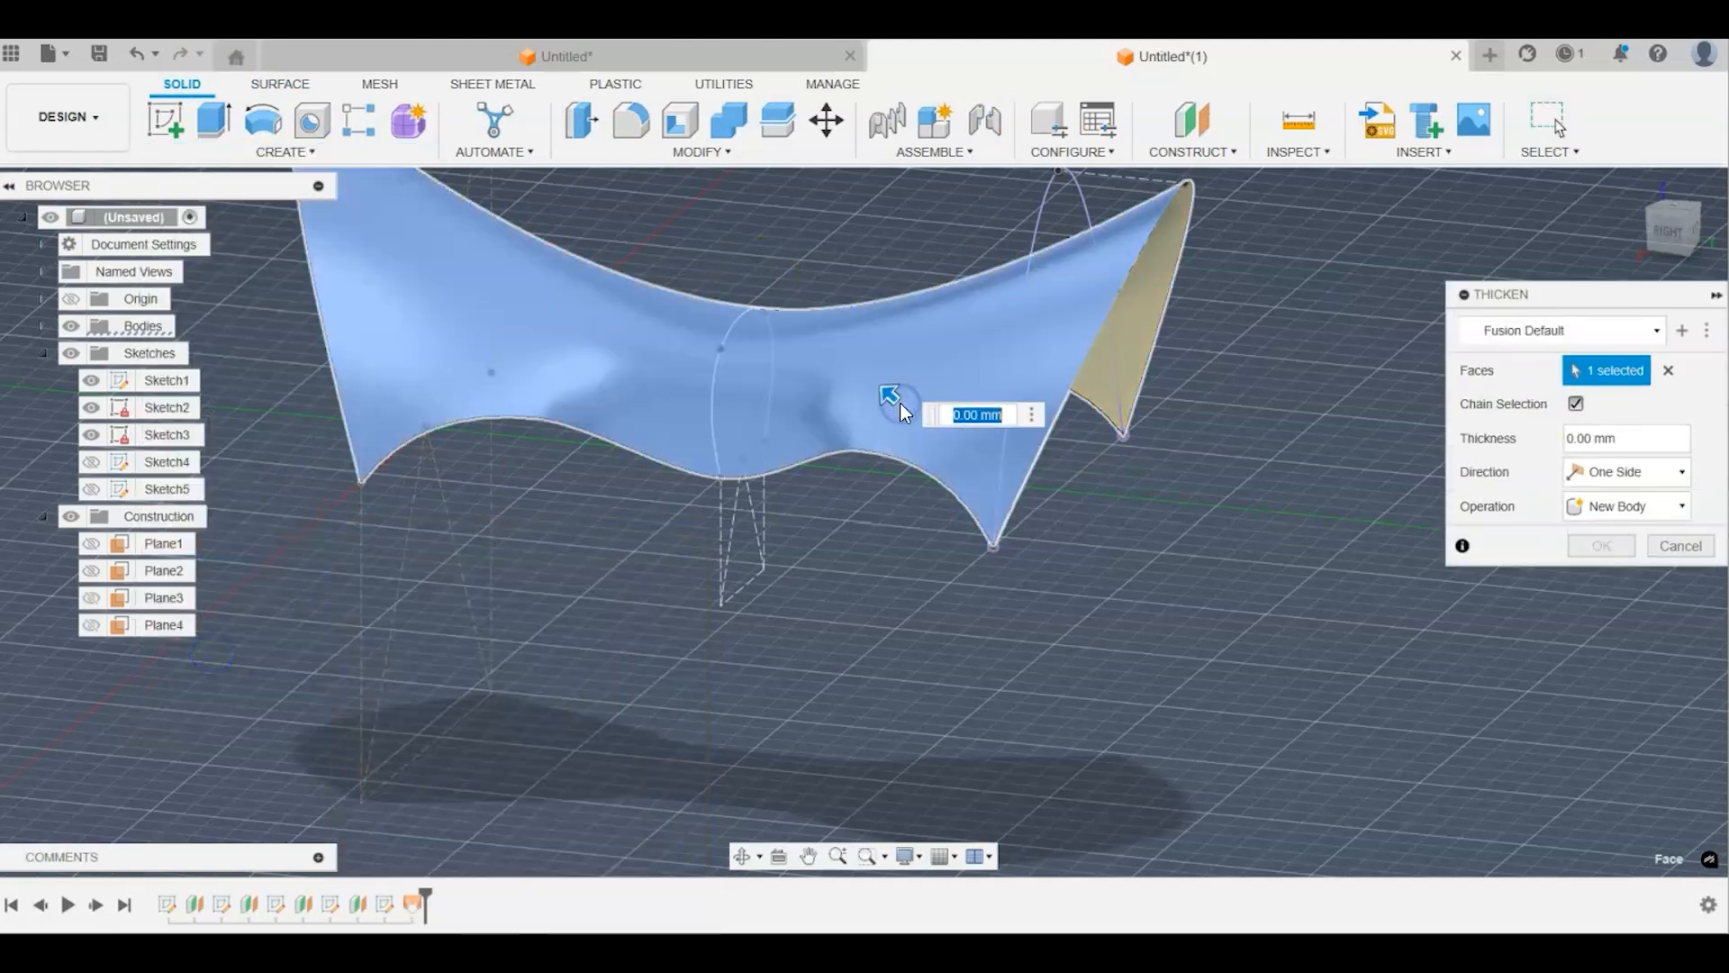
text(2)
click(1208, 459)
click(1569, 549)
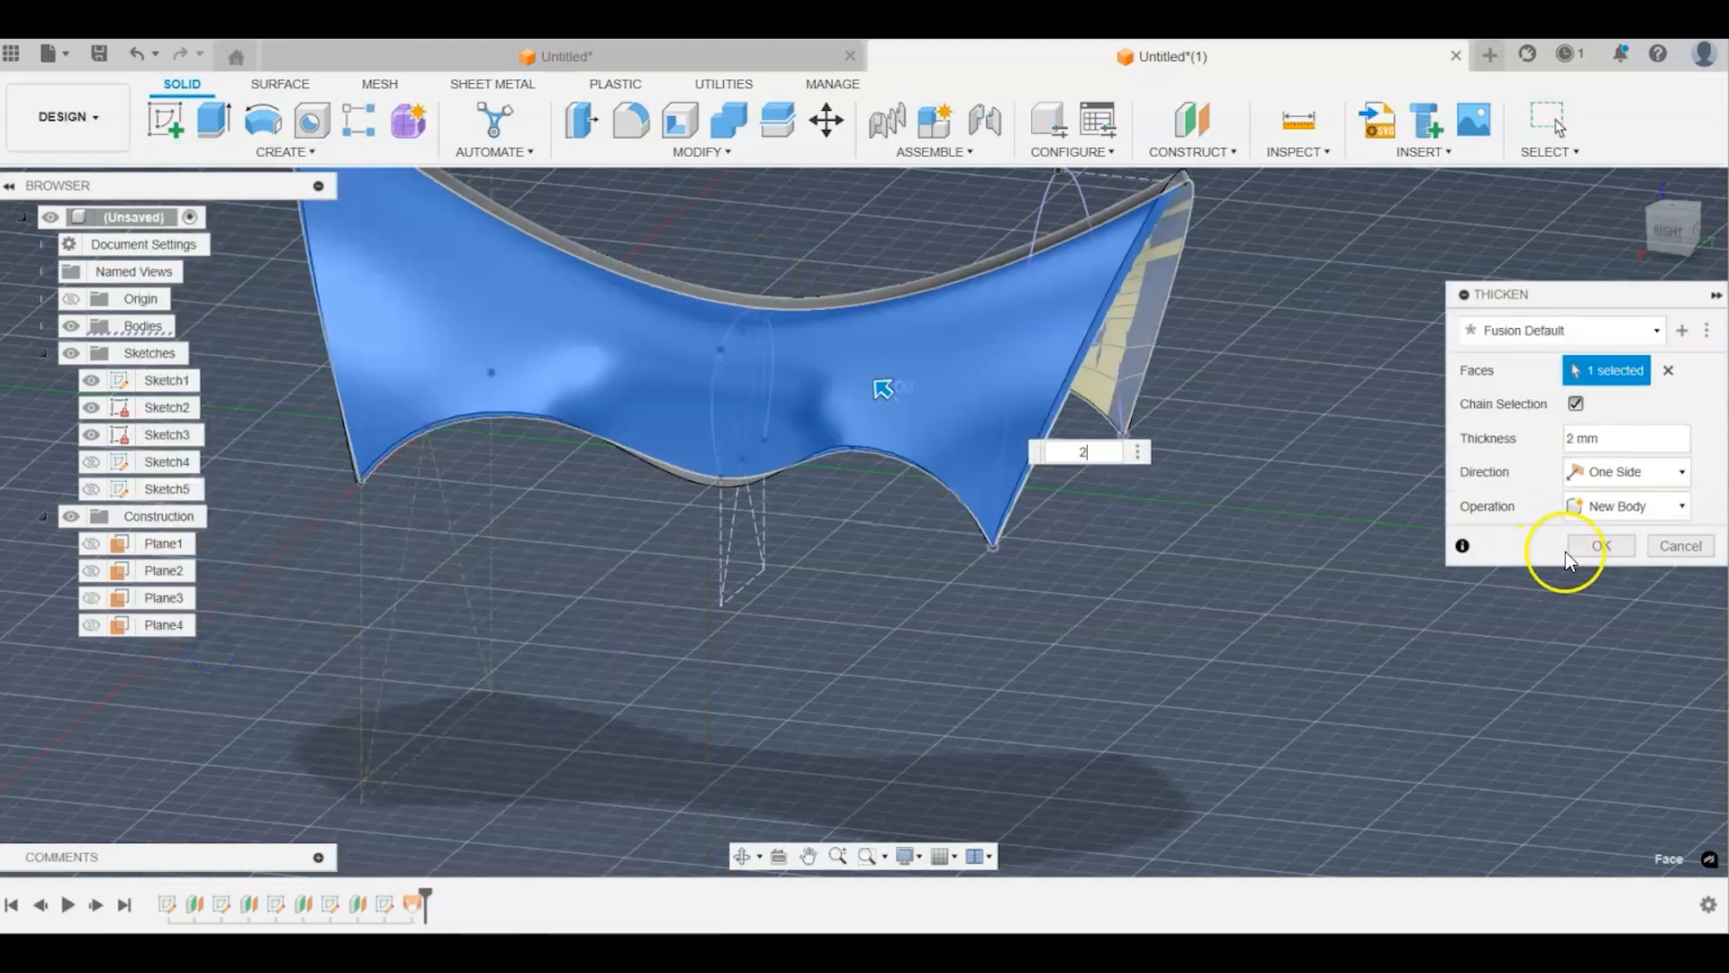
Step: Open Sketch2, the canopy's middle arch profile, for editing
click(1657, 239)
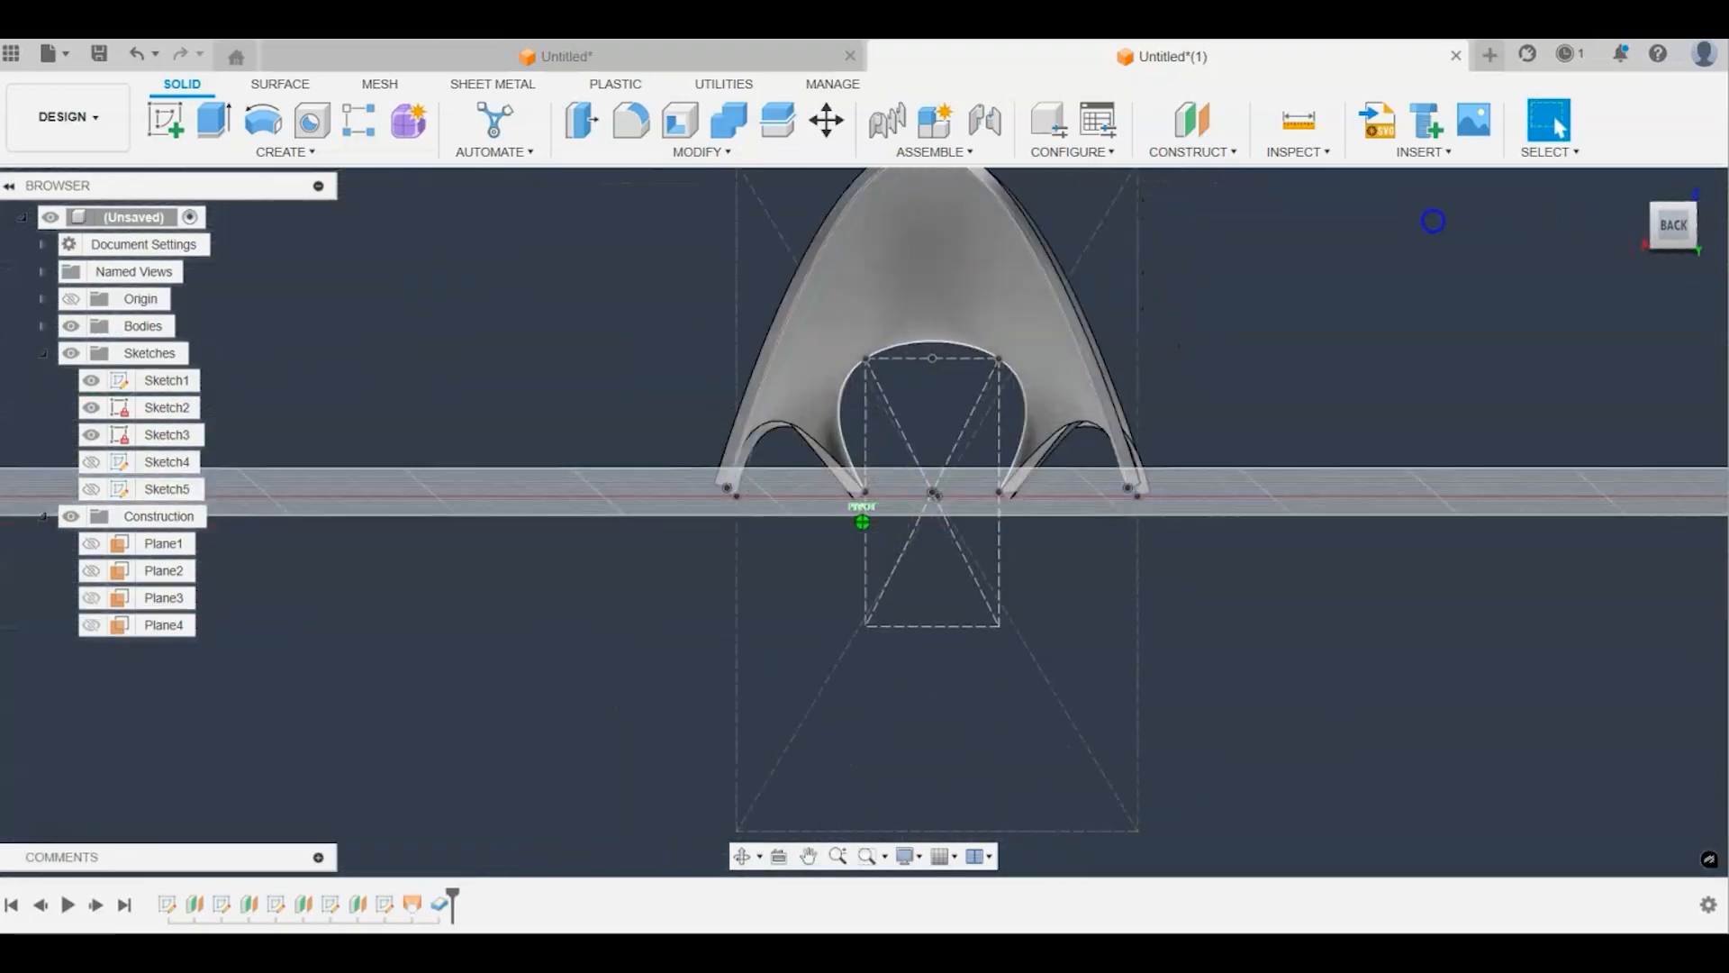
mouse_move(1433, 221)
shift+middle_down()
mouse_move(1336, 246)
mouse_move(1359, 262)
mouse_move(1380, 237)
mouse_move(1406, 241)
shift+middle_up()
scroll(888, 429, up, 5)
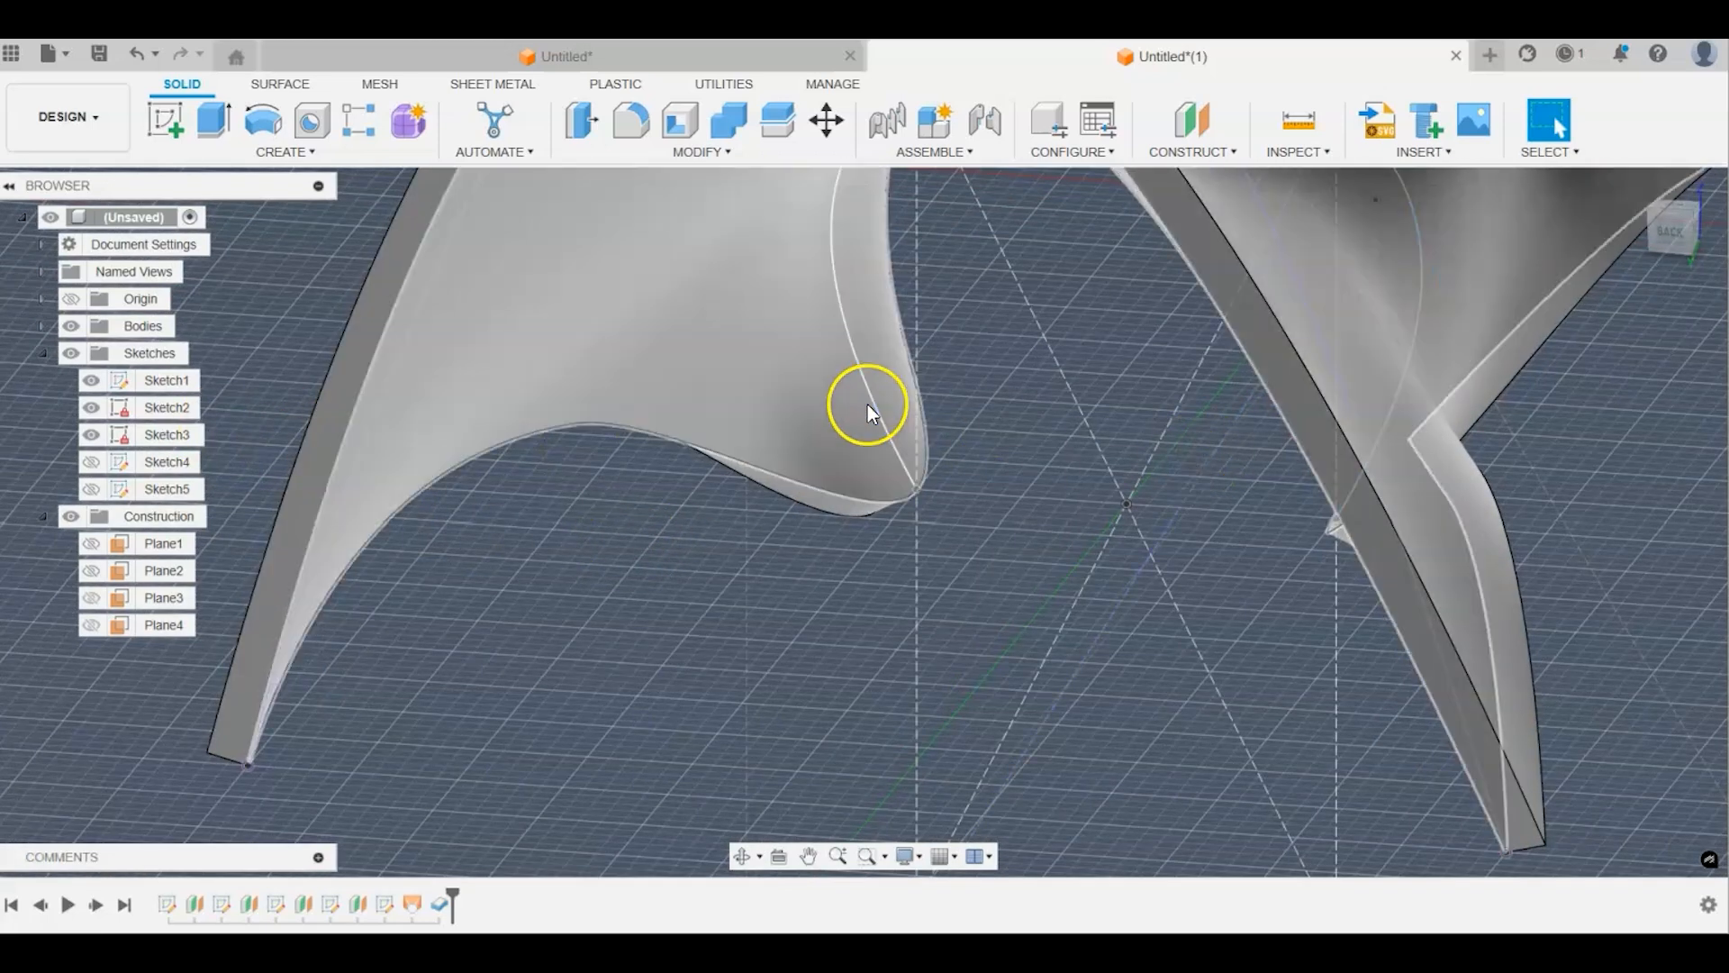
click(870, 403)
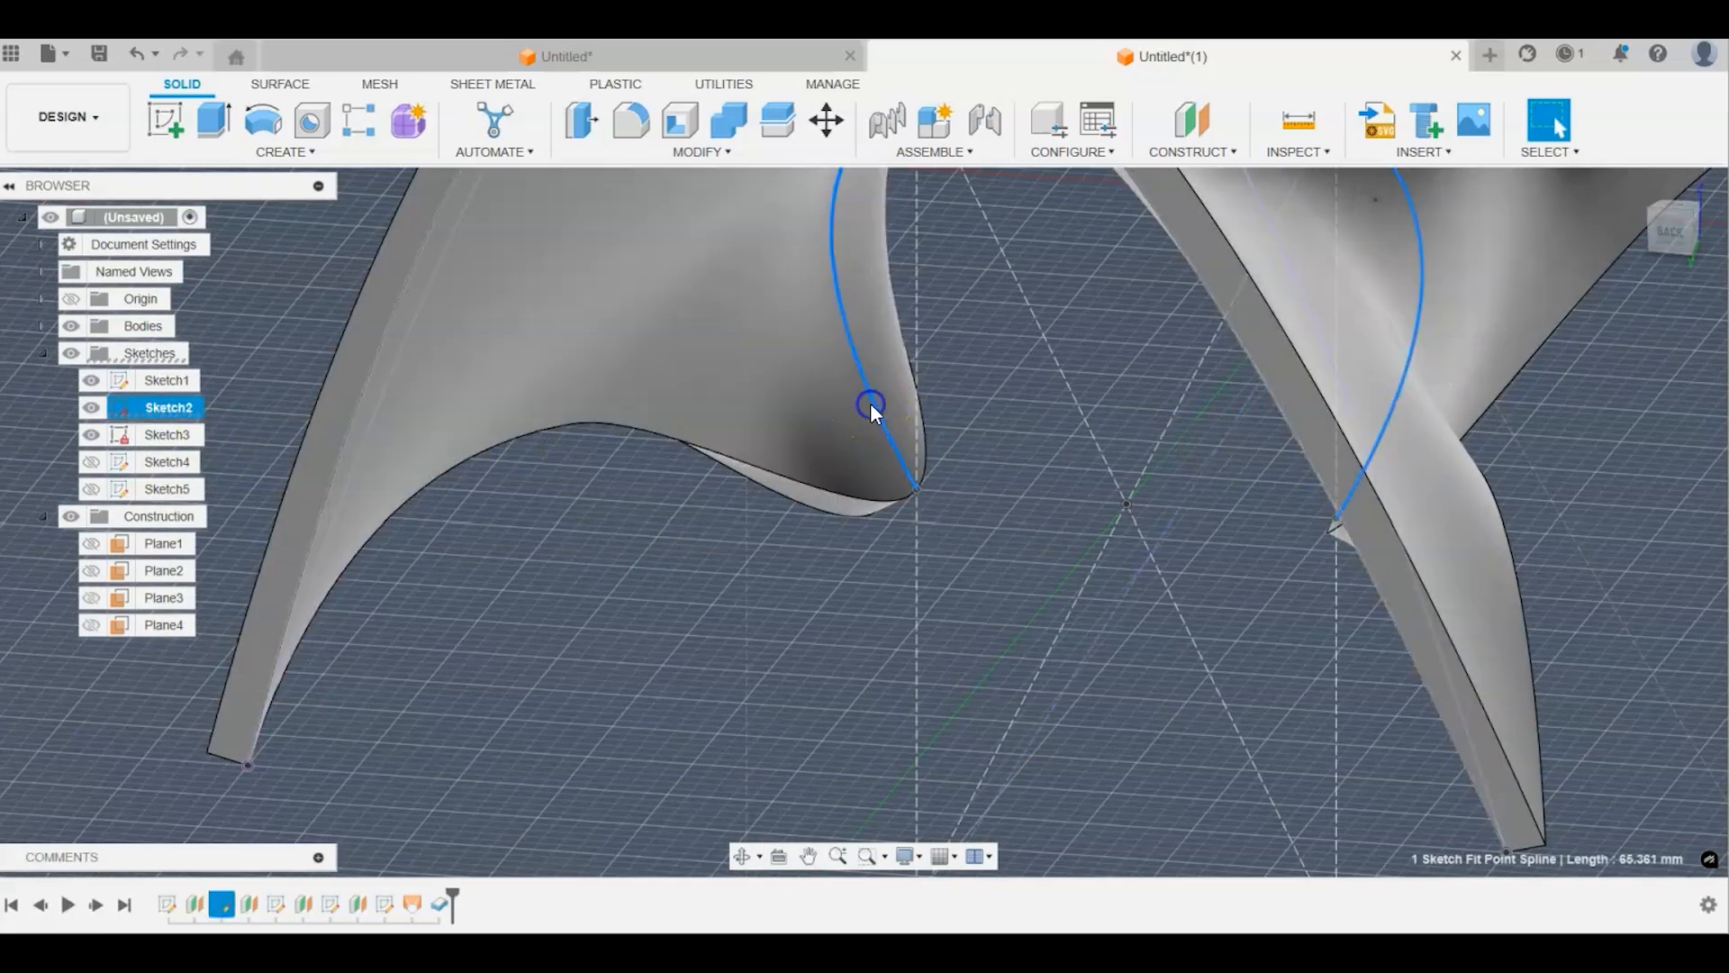
right_click(171, 407)
click(199, 486)
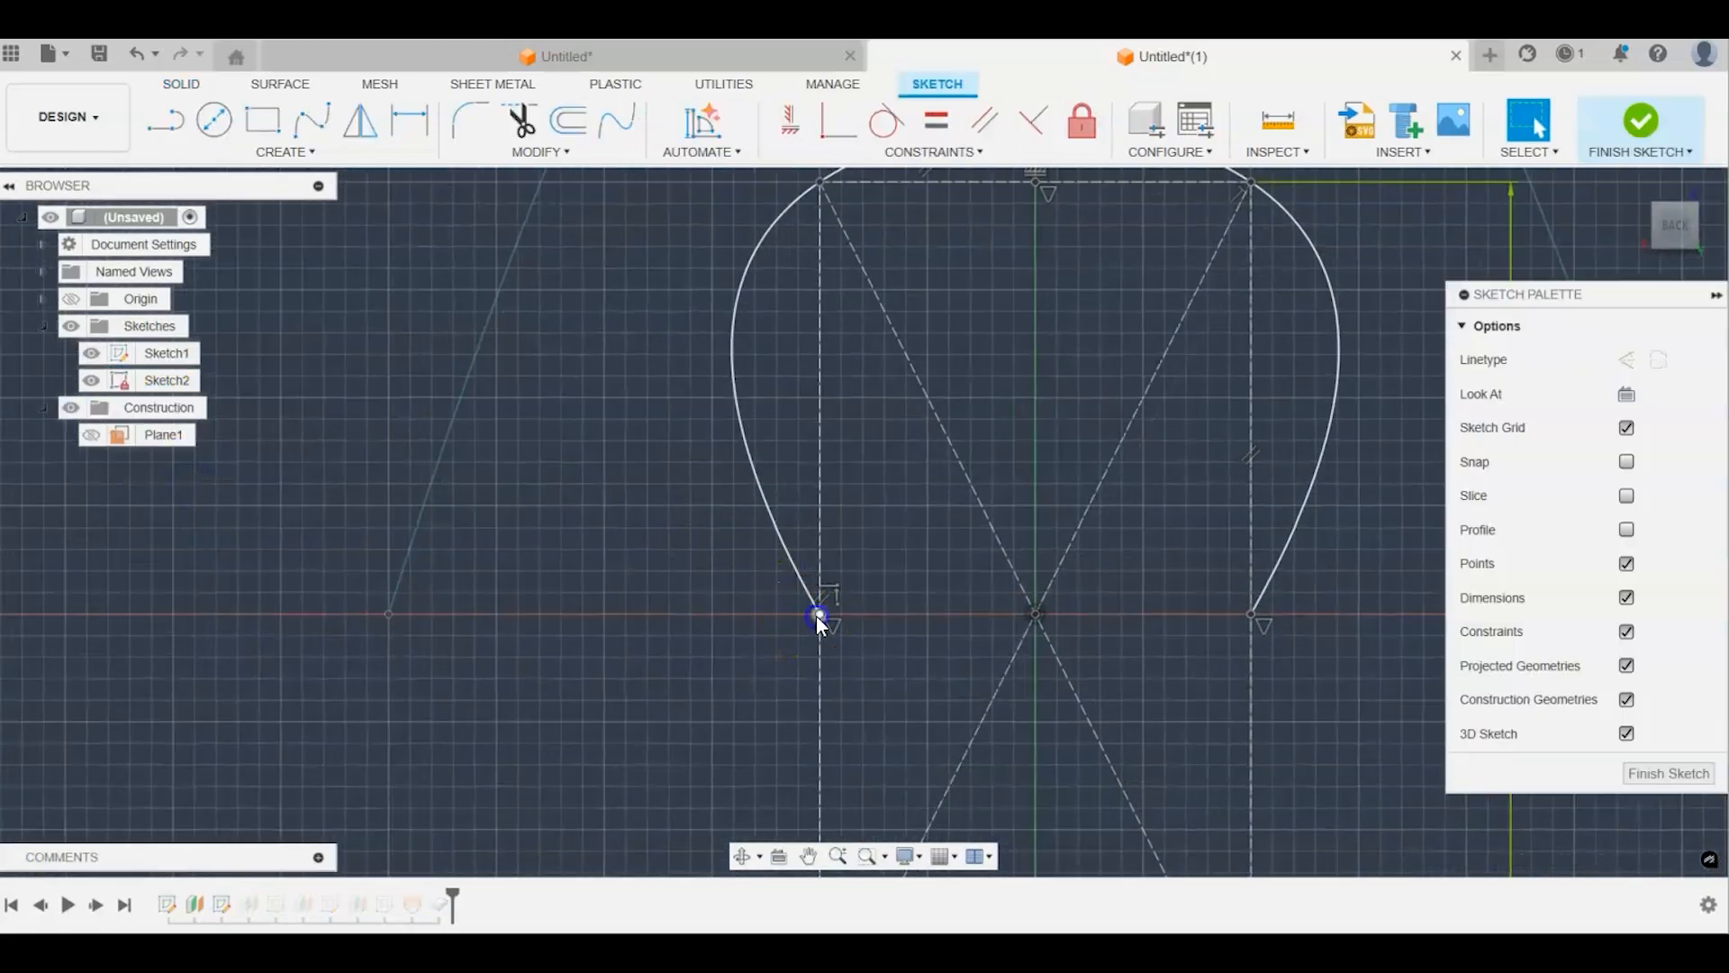
Step: Try to free the arch's base by deleting one spline end point and the midpoint constraints, and undo the deletions
click(816, 616)
click(797, 615)
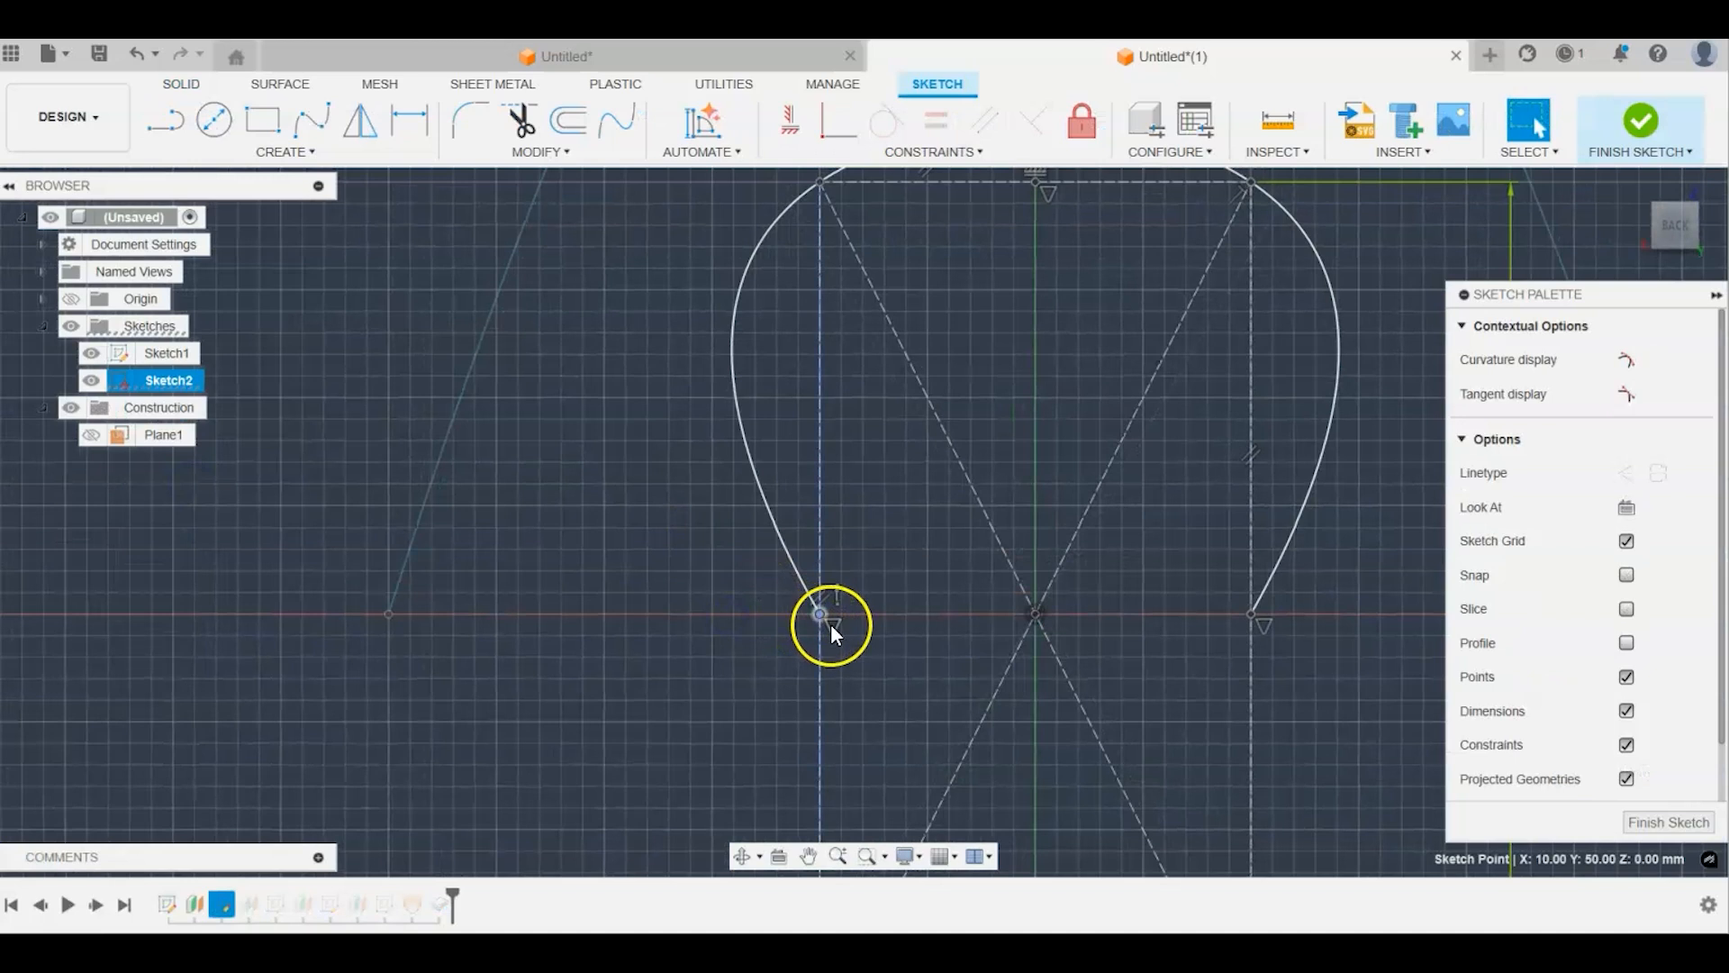
right_click(830, 596)
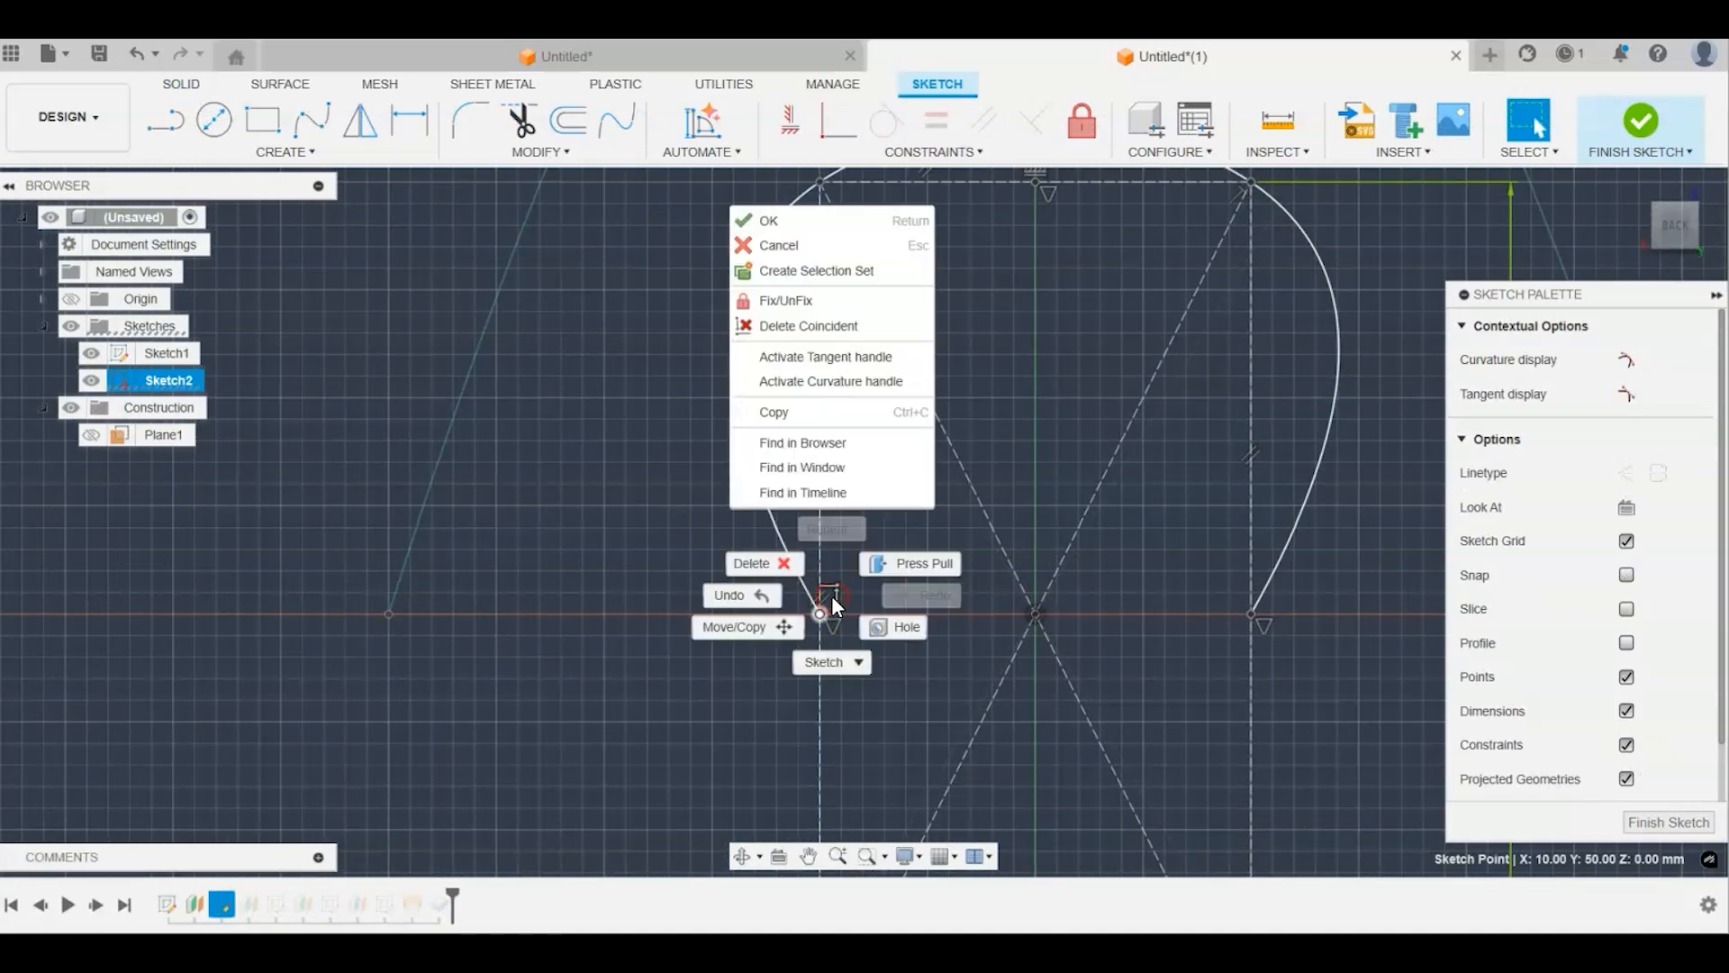
click(802, 561)
click(876, 564)
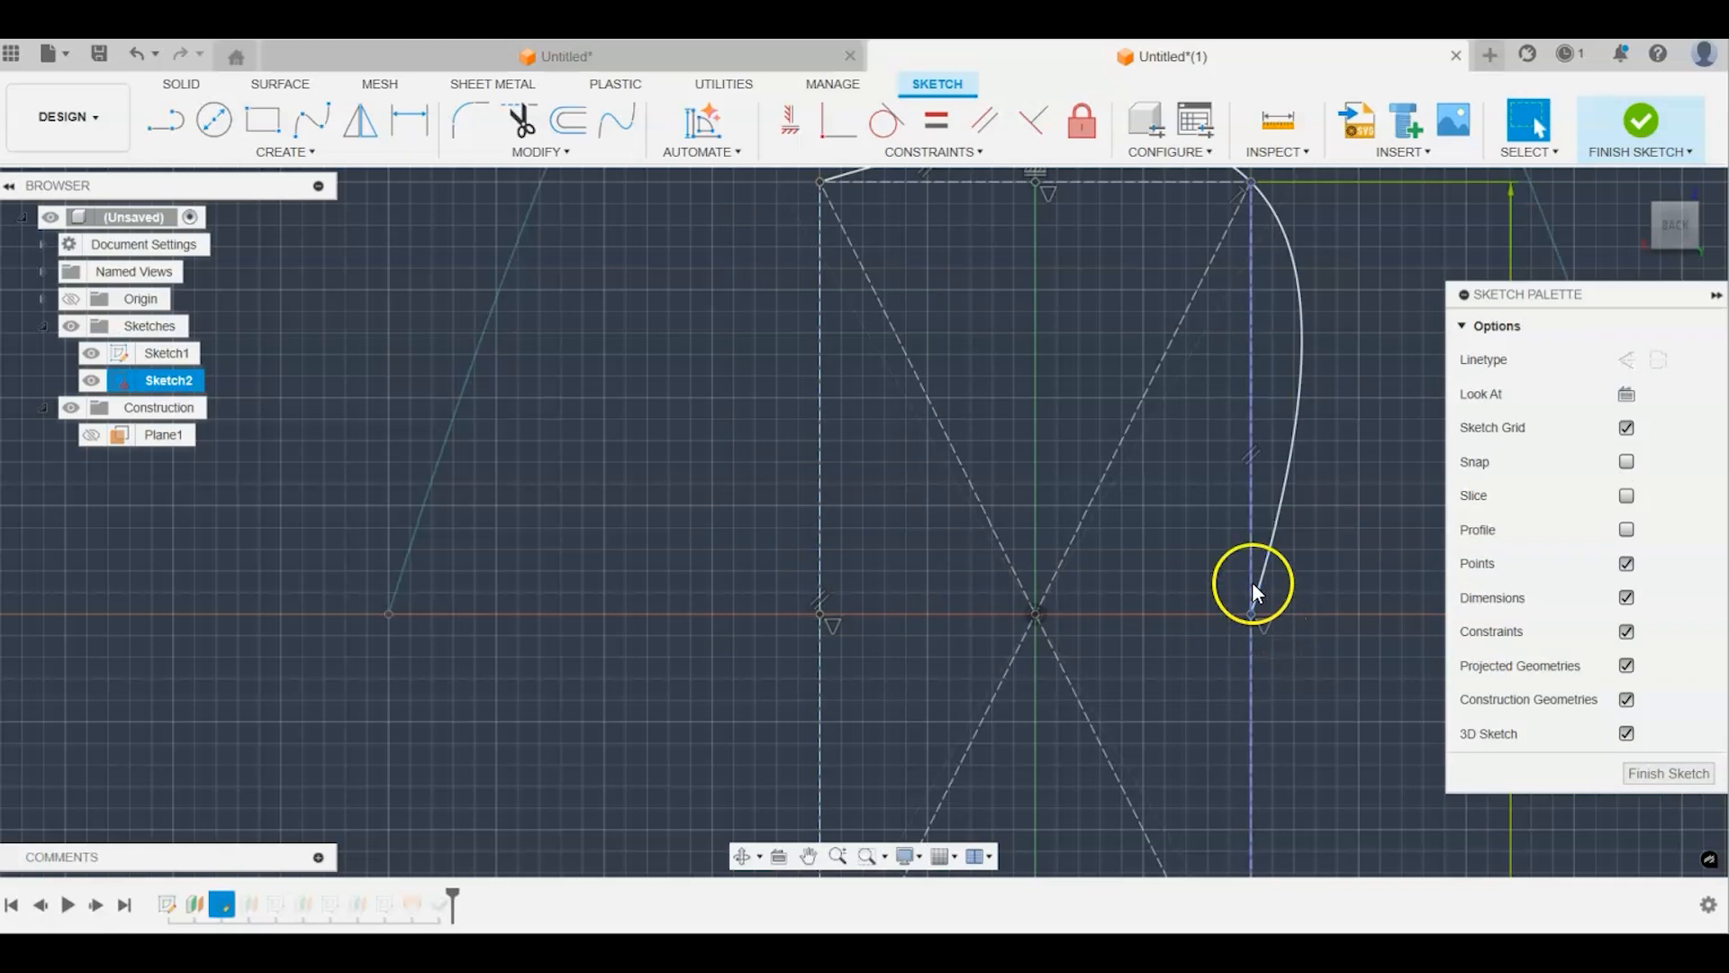
click(1268, 618)
right_click(1268, 619)
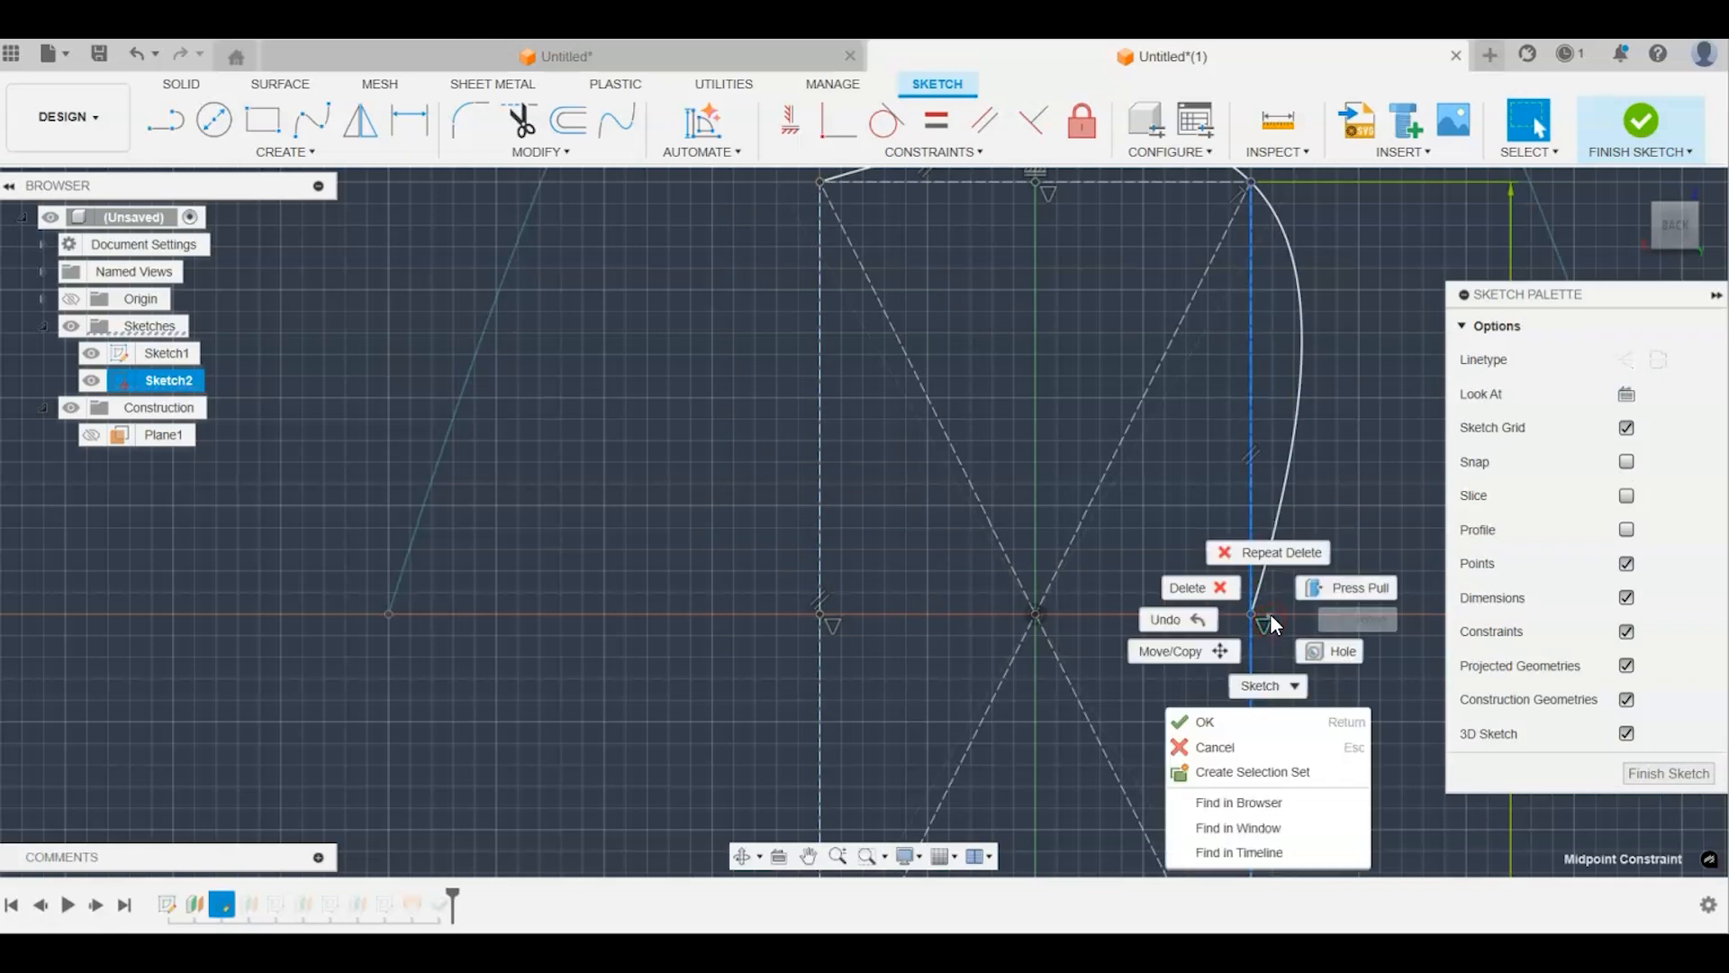
click(1229, 586)
right_click(835, 627)
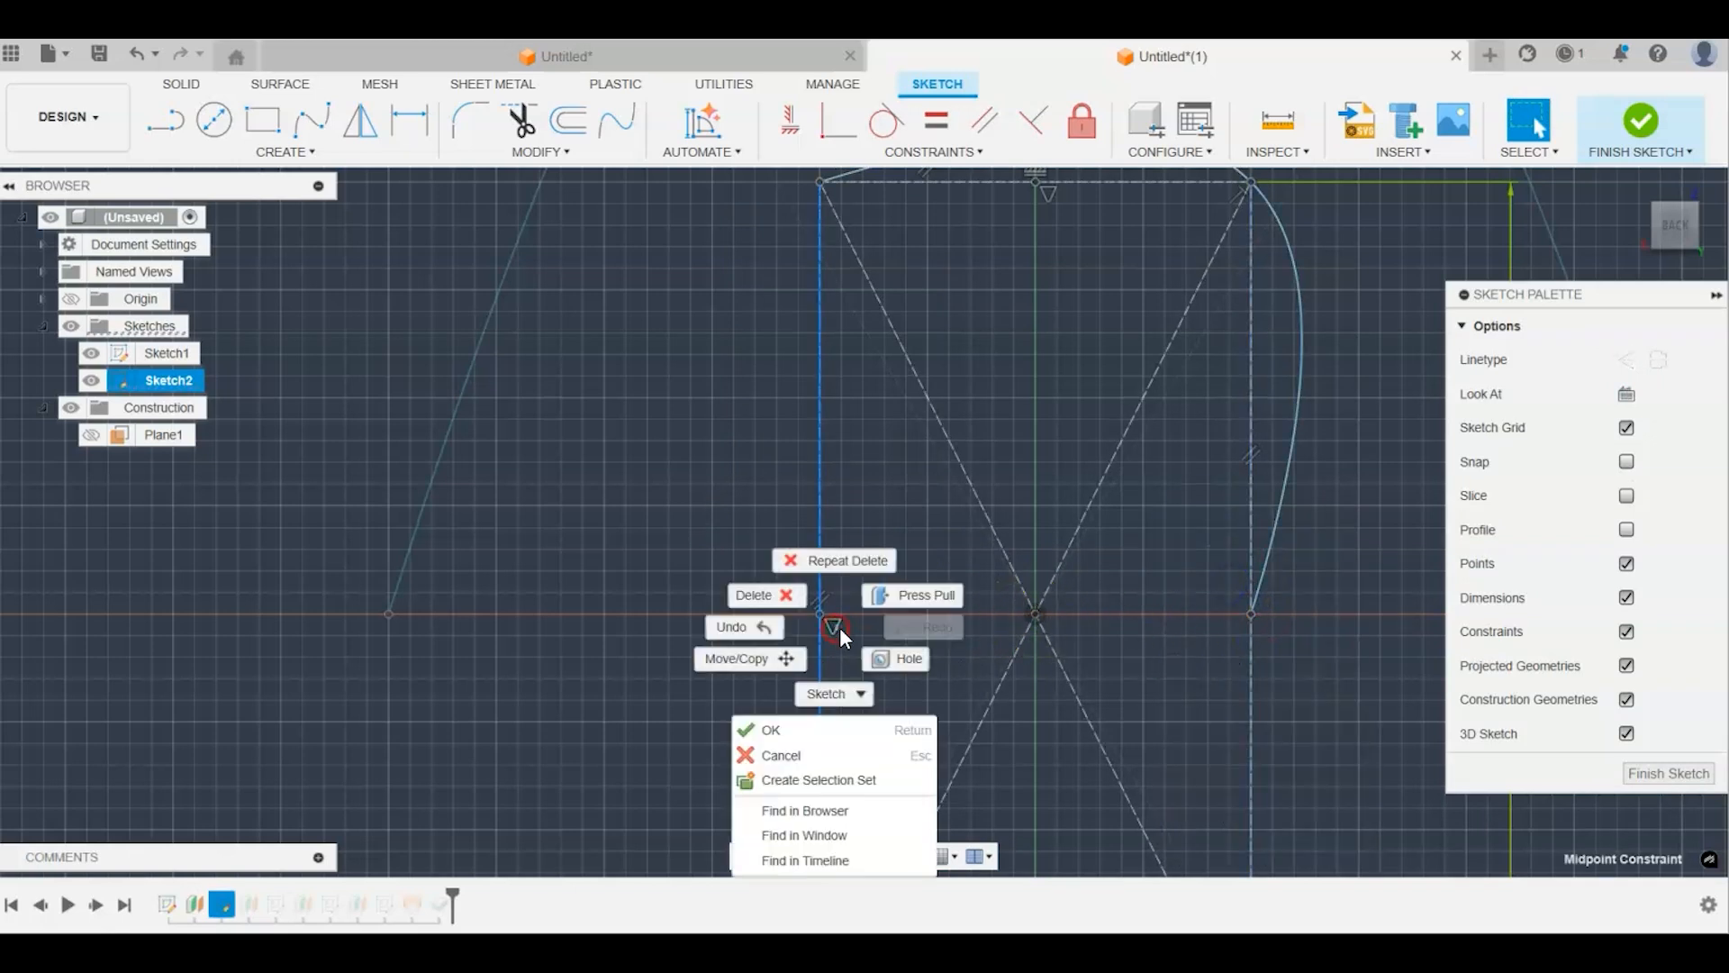
click(803, 594)
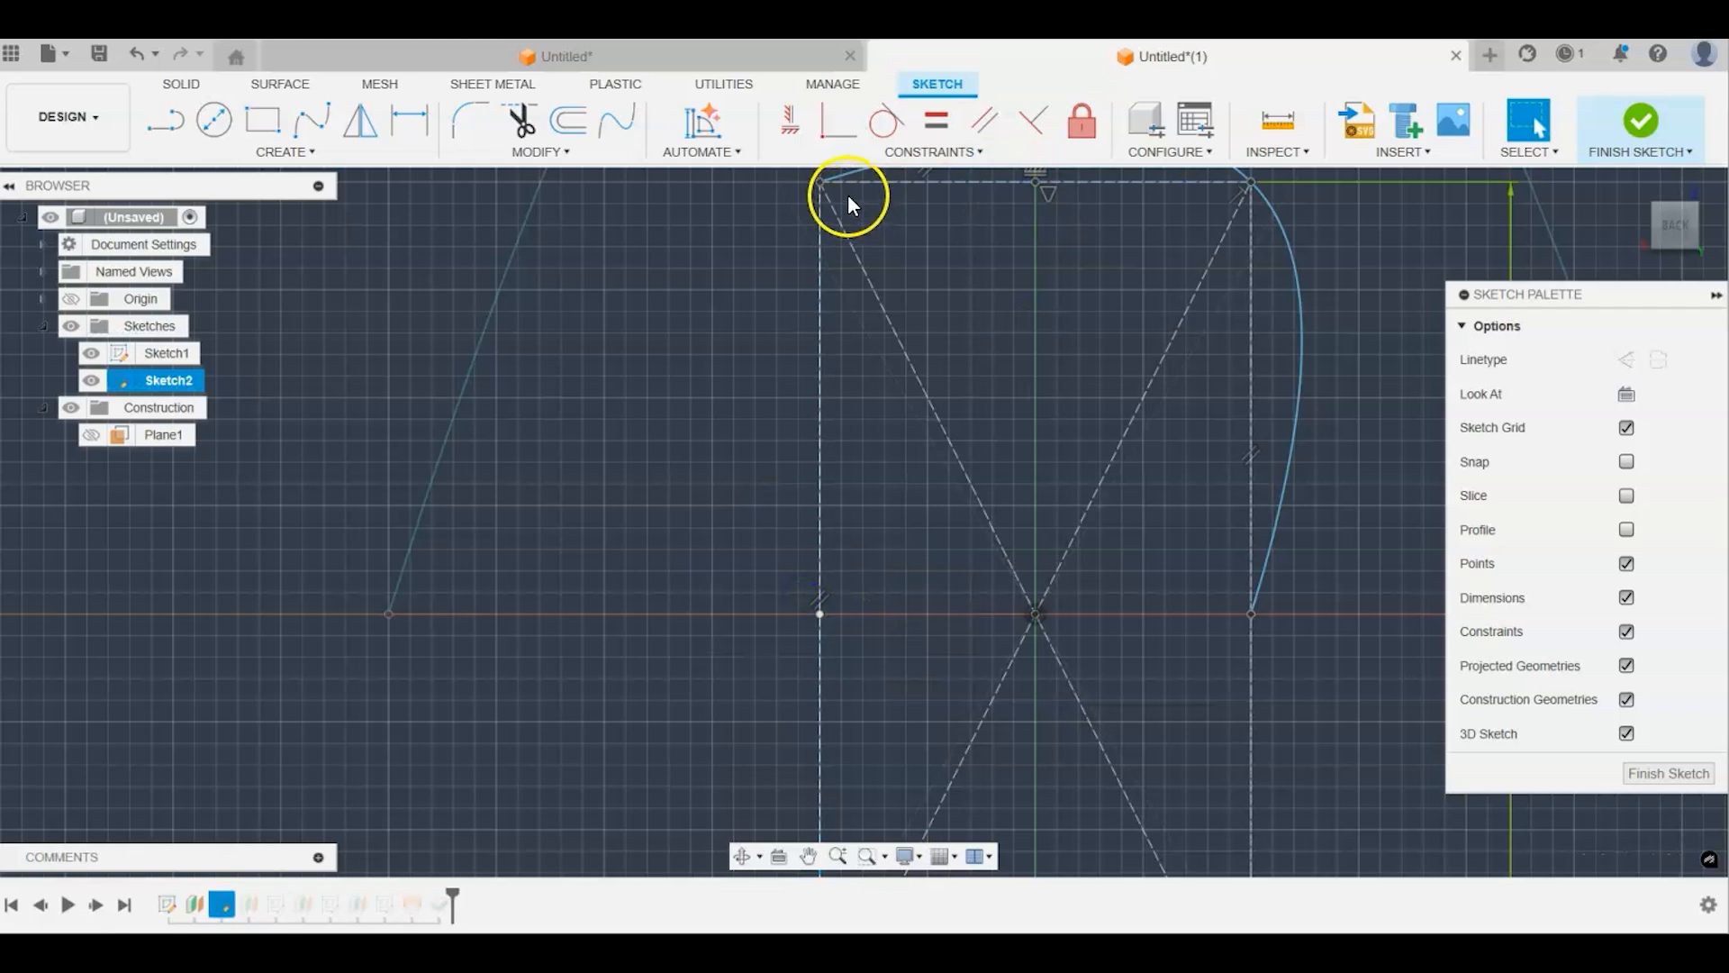
key(ctrl+z)
key(ctrl+z)
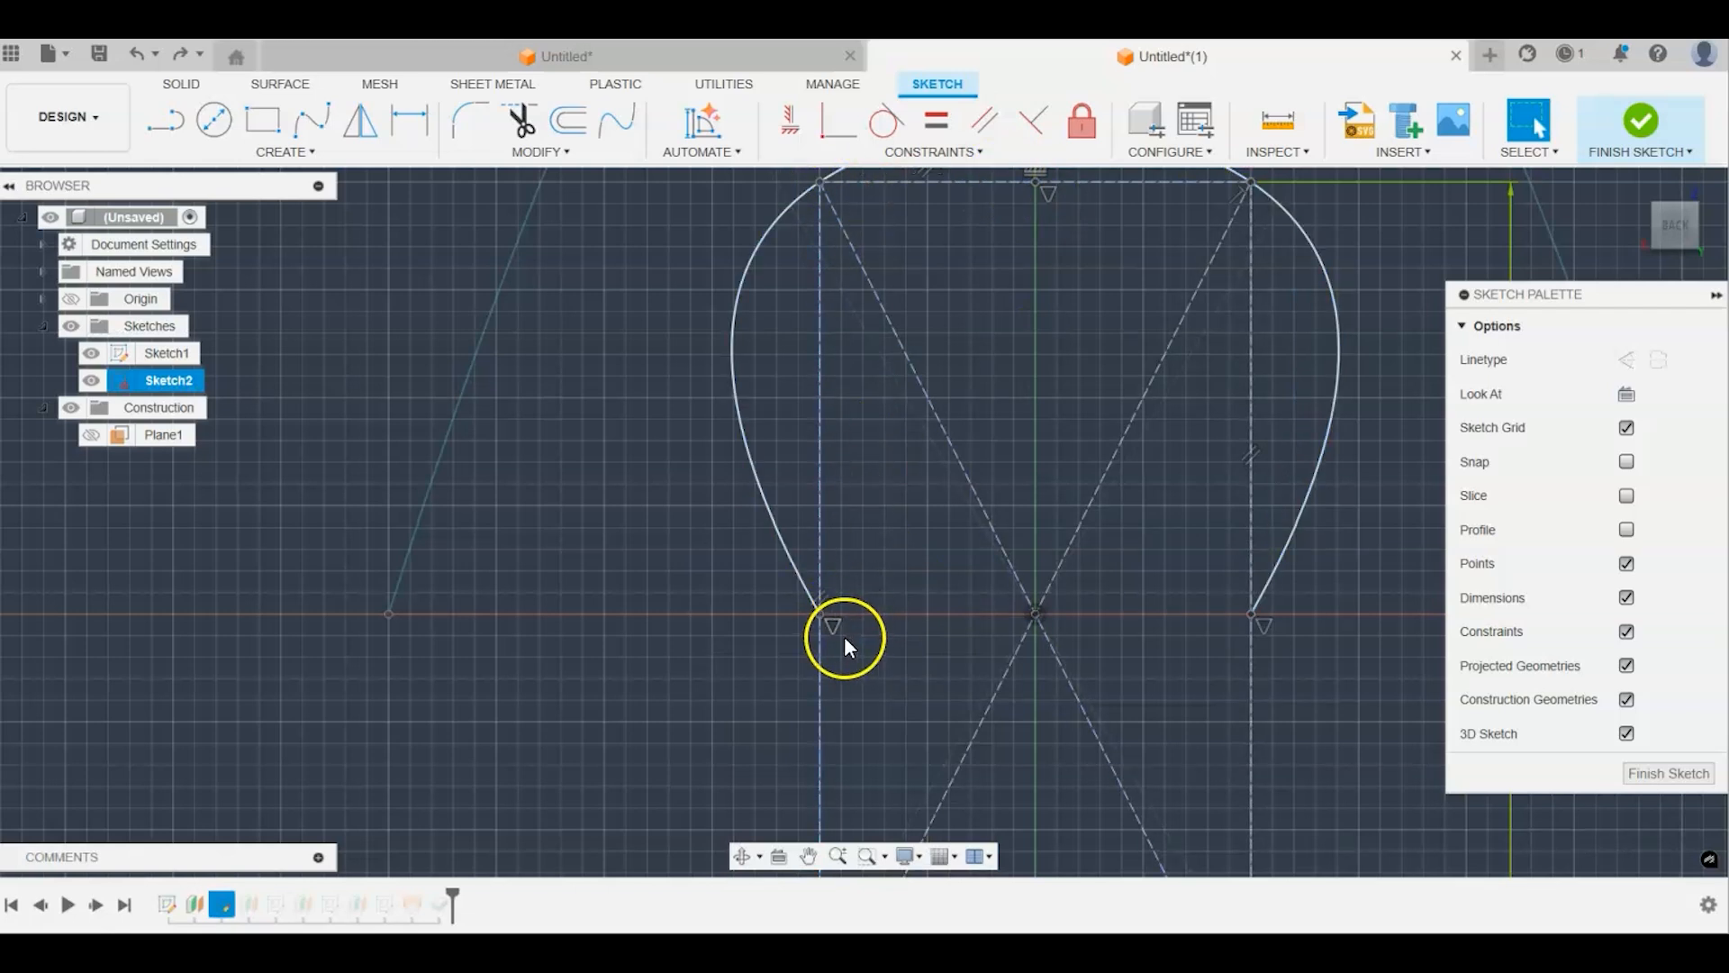
Step: Delete the midpoint constraints tying both base ends of the arch spline to the construction rectangle's sides
right_click(836, 631)
click(802, 598)
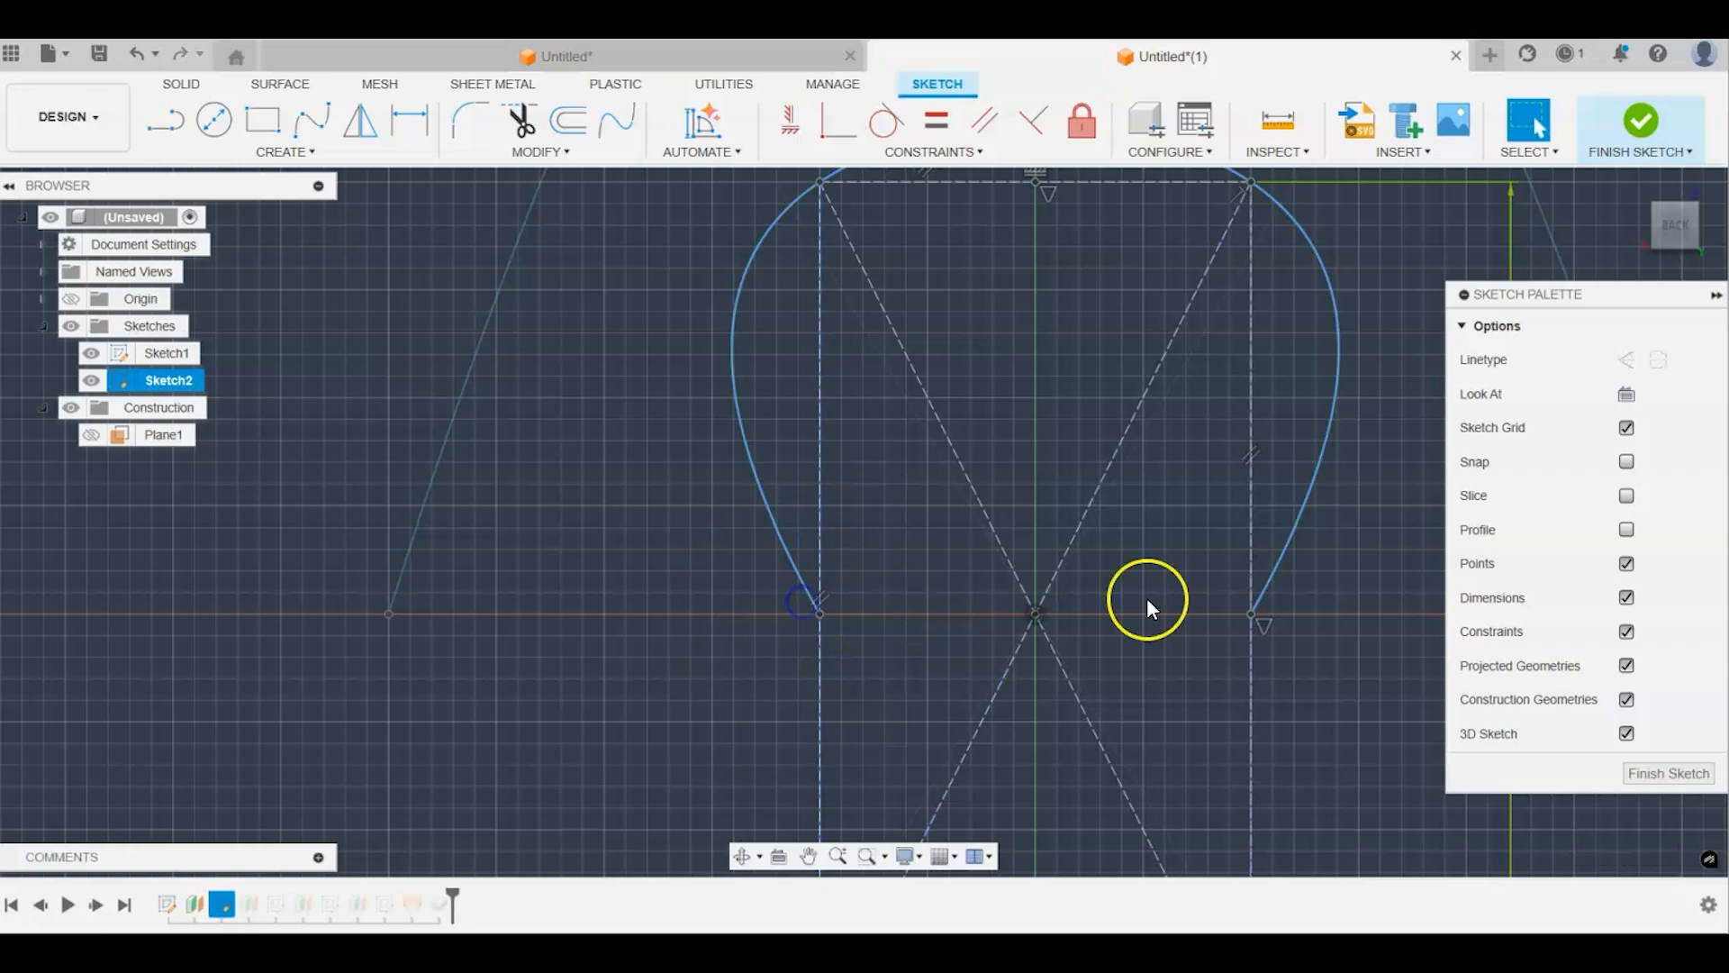
right_click(1253, 621)
click(1212, 599)
Step: Move both spline ends outward along the baseline, one to about 17.7 mm from the centre, and finish the sketch
drag(1251, 614, 1357, 617)
mouse_move(821, 616)
mouse_down()
mouse_move(680, 623)
mouse_move(621, 611)
mouse_move(616, 586)
mouse_move(625, 610)
mouse_move(655, 608)
mouse_up()
click(779, 590)
click(963, 558)
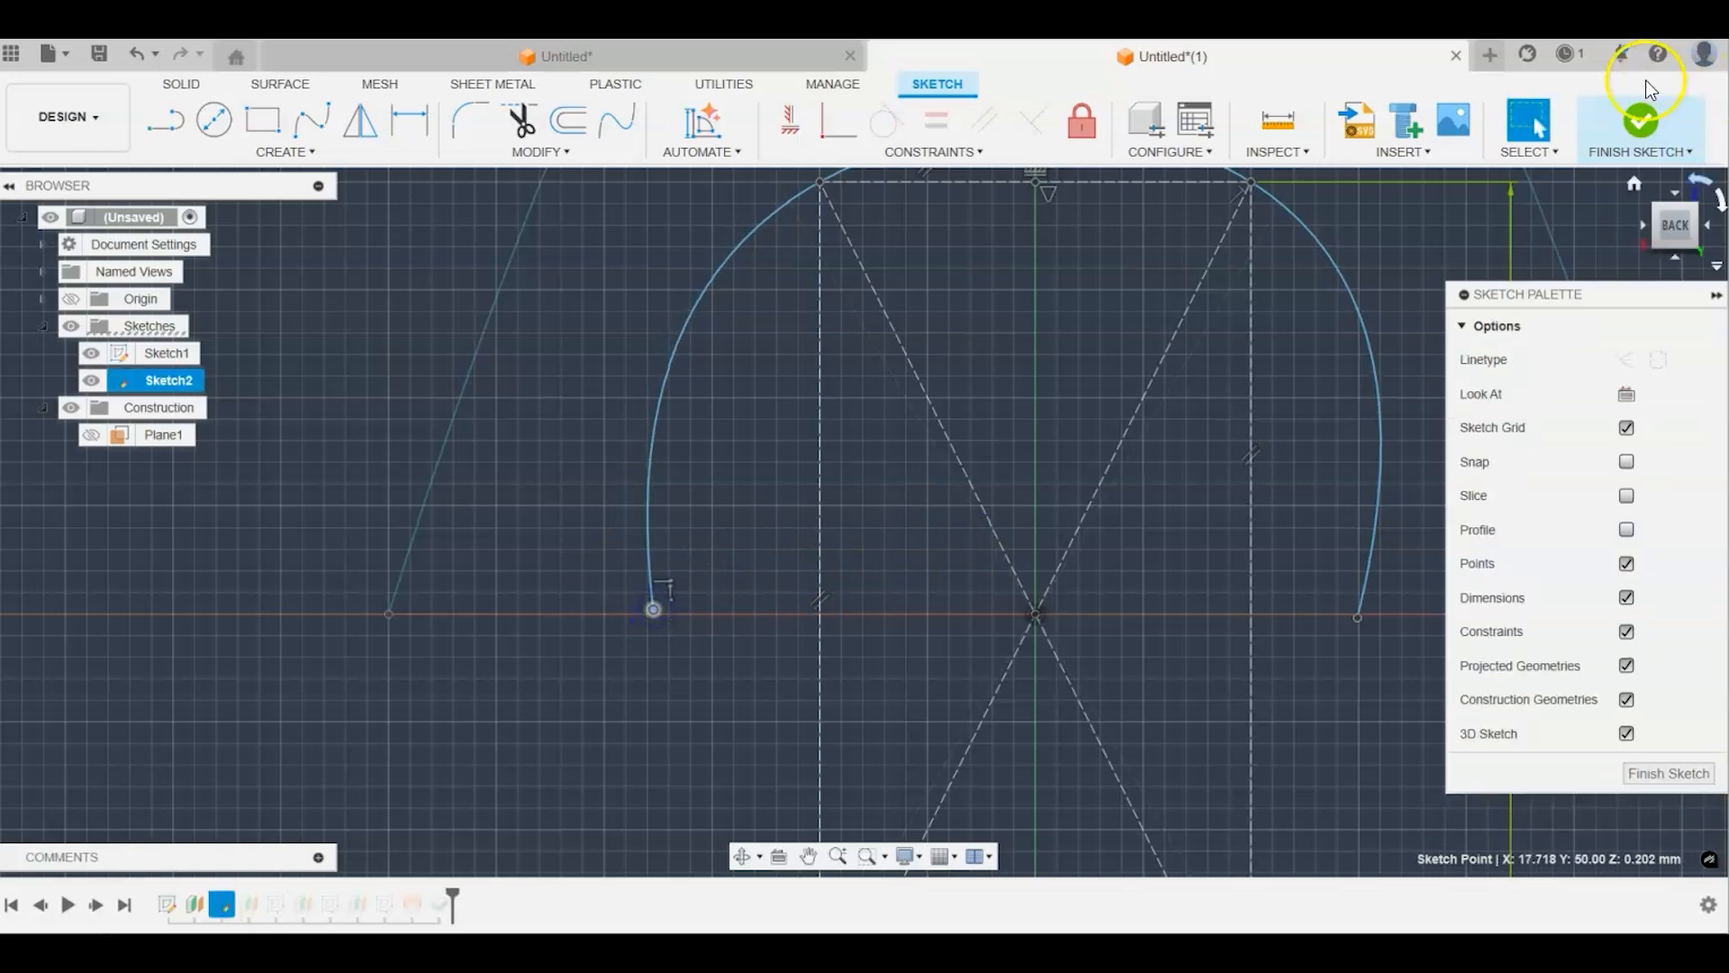
click(1637, 155)
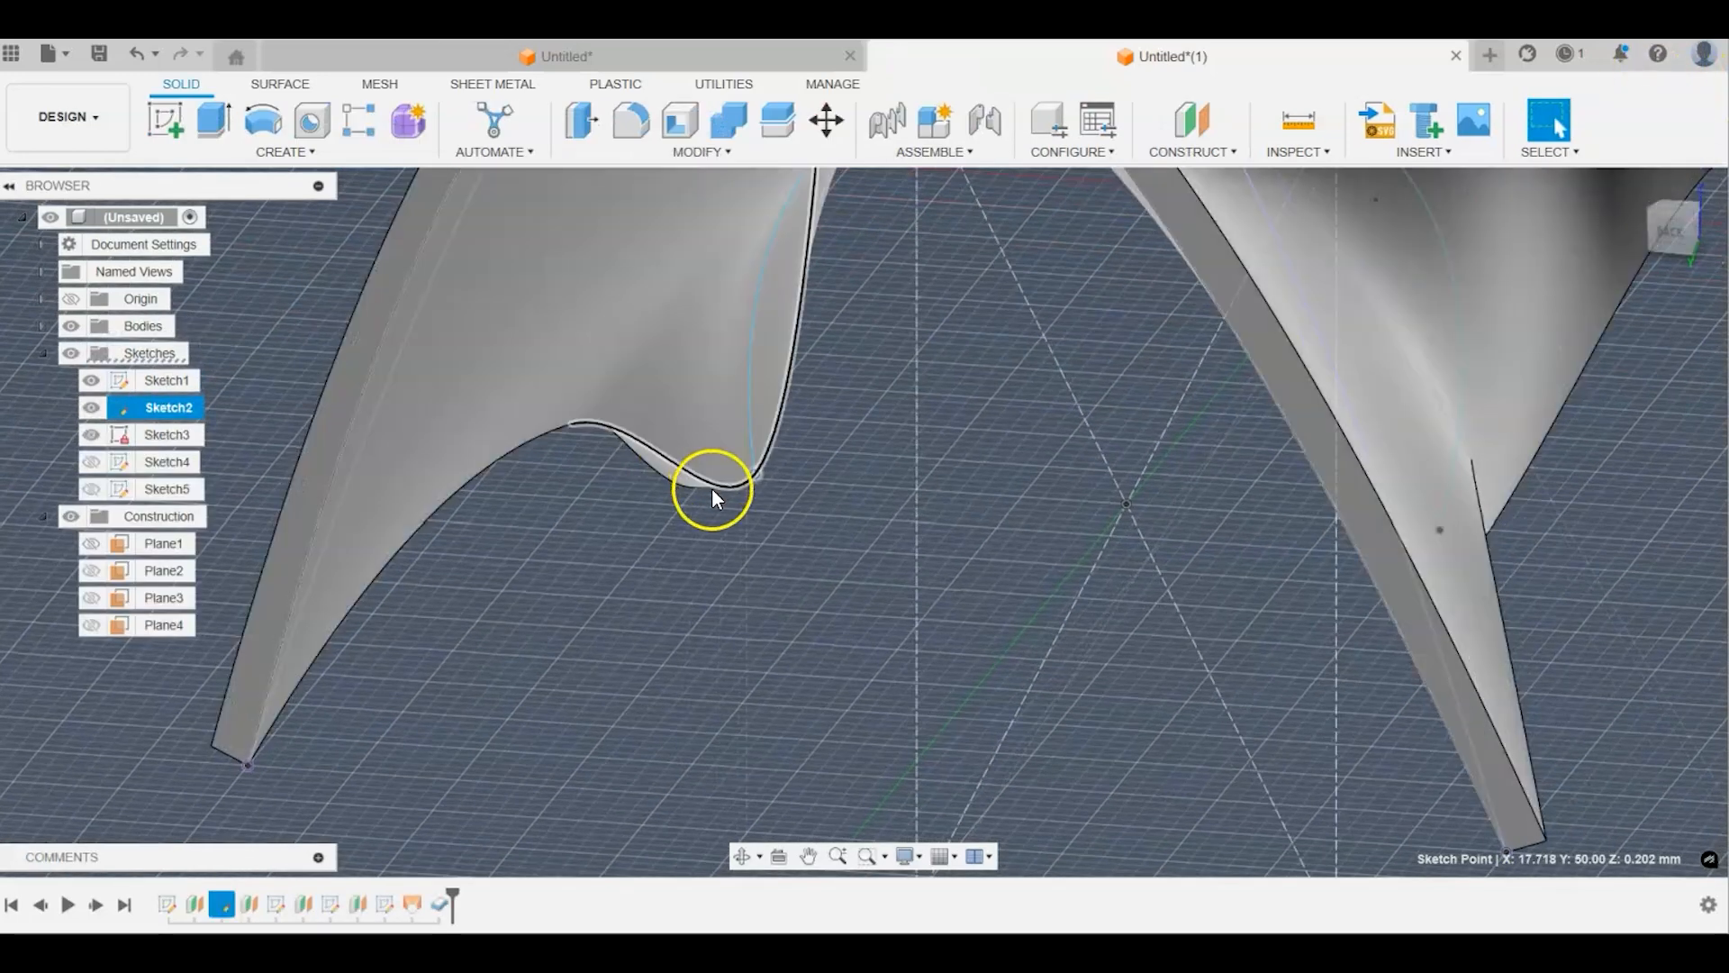
Step: Examine the canopy's reshaped middle legs from the back and underneath the arches, and clear the selection
scroll(511, 722, up, 2)
scroll(1025, 631, down, 5)
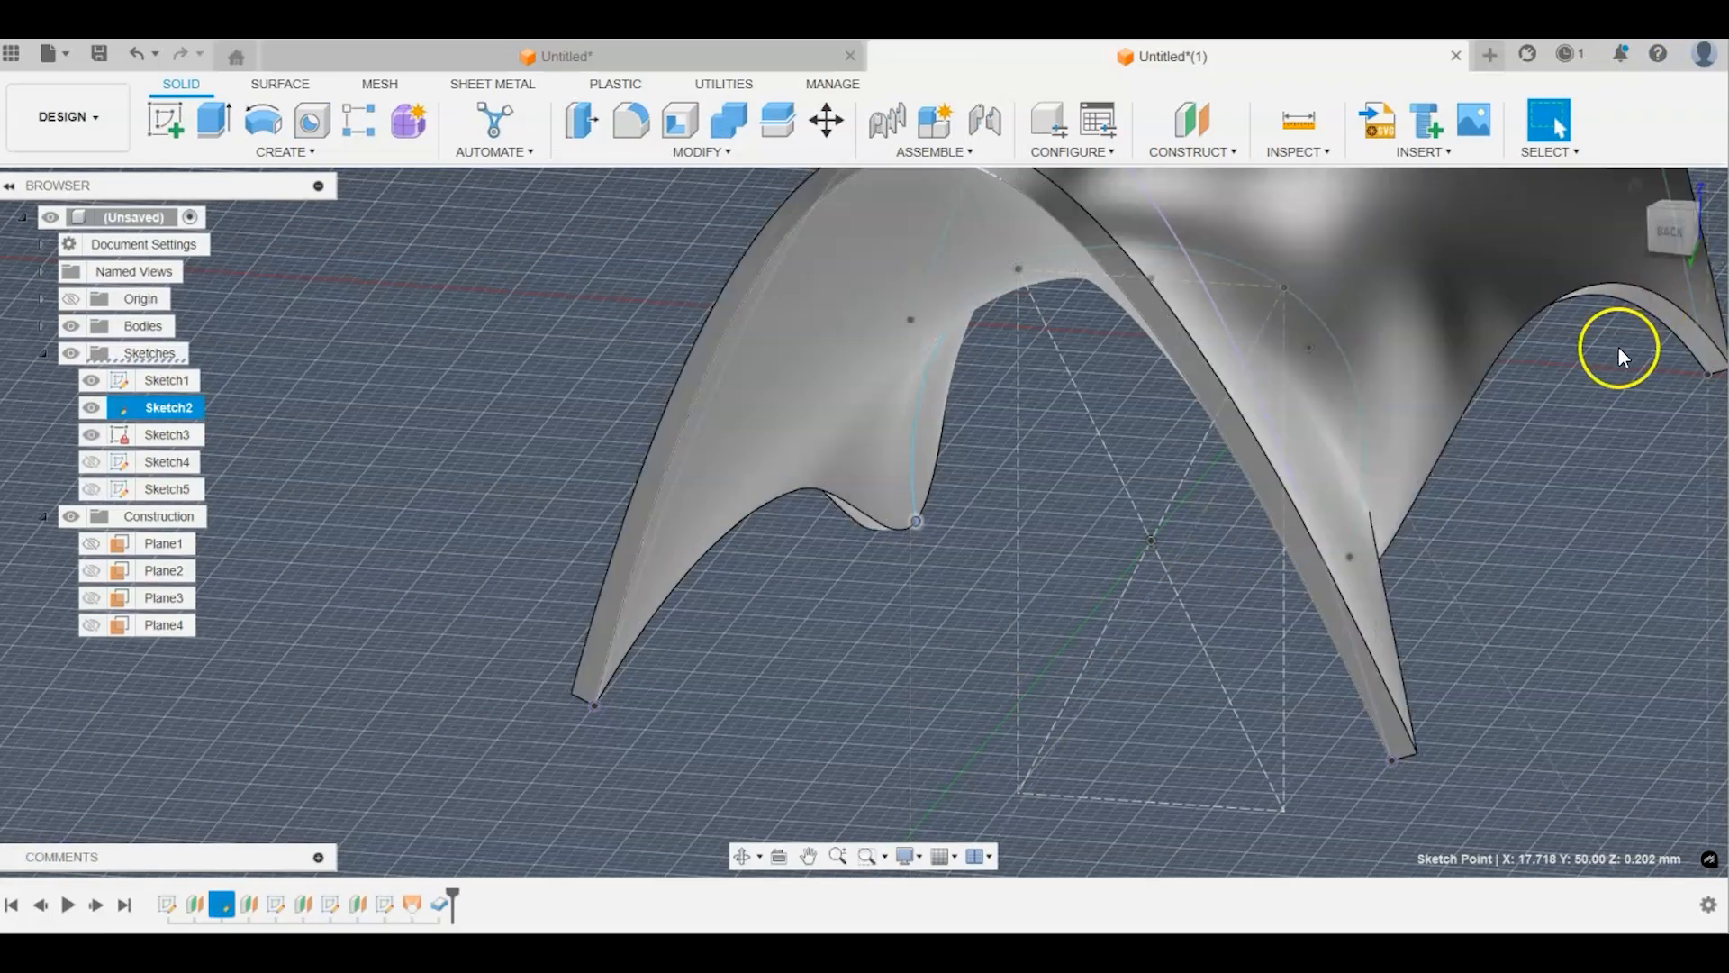
click(1677, 232)
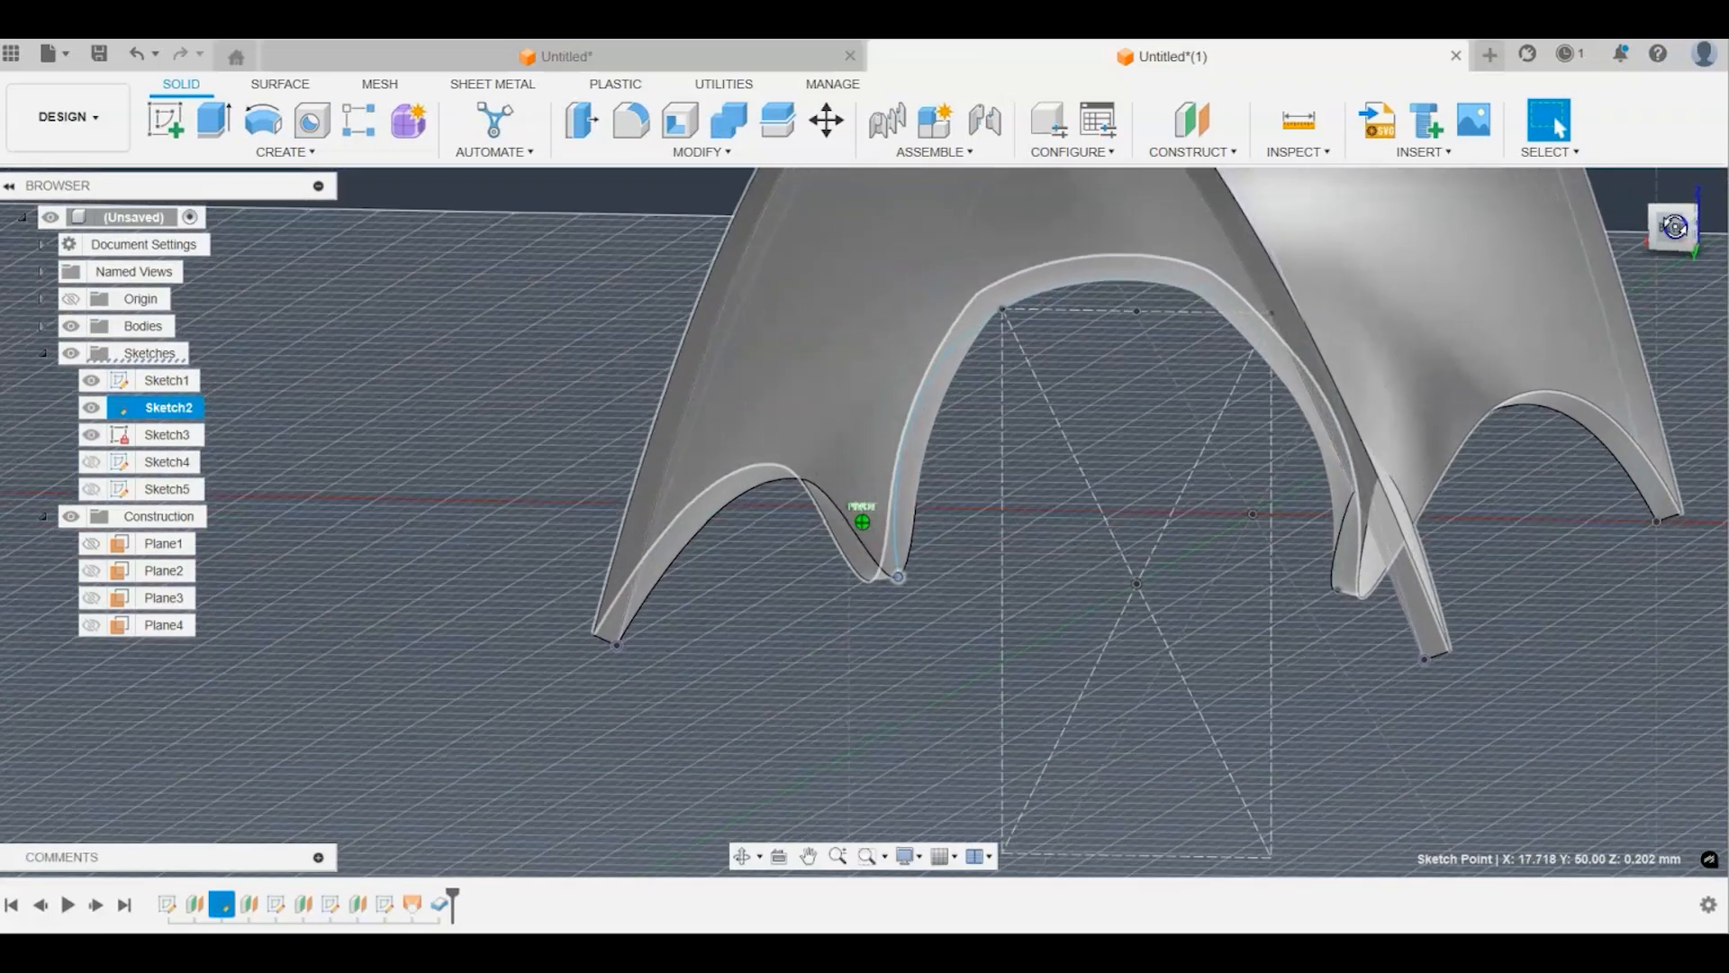
drag(1674, 226, 1668, 236)
scroll(1224, 608, up, 3)
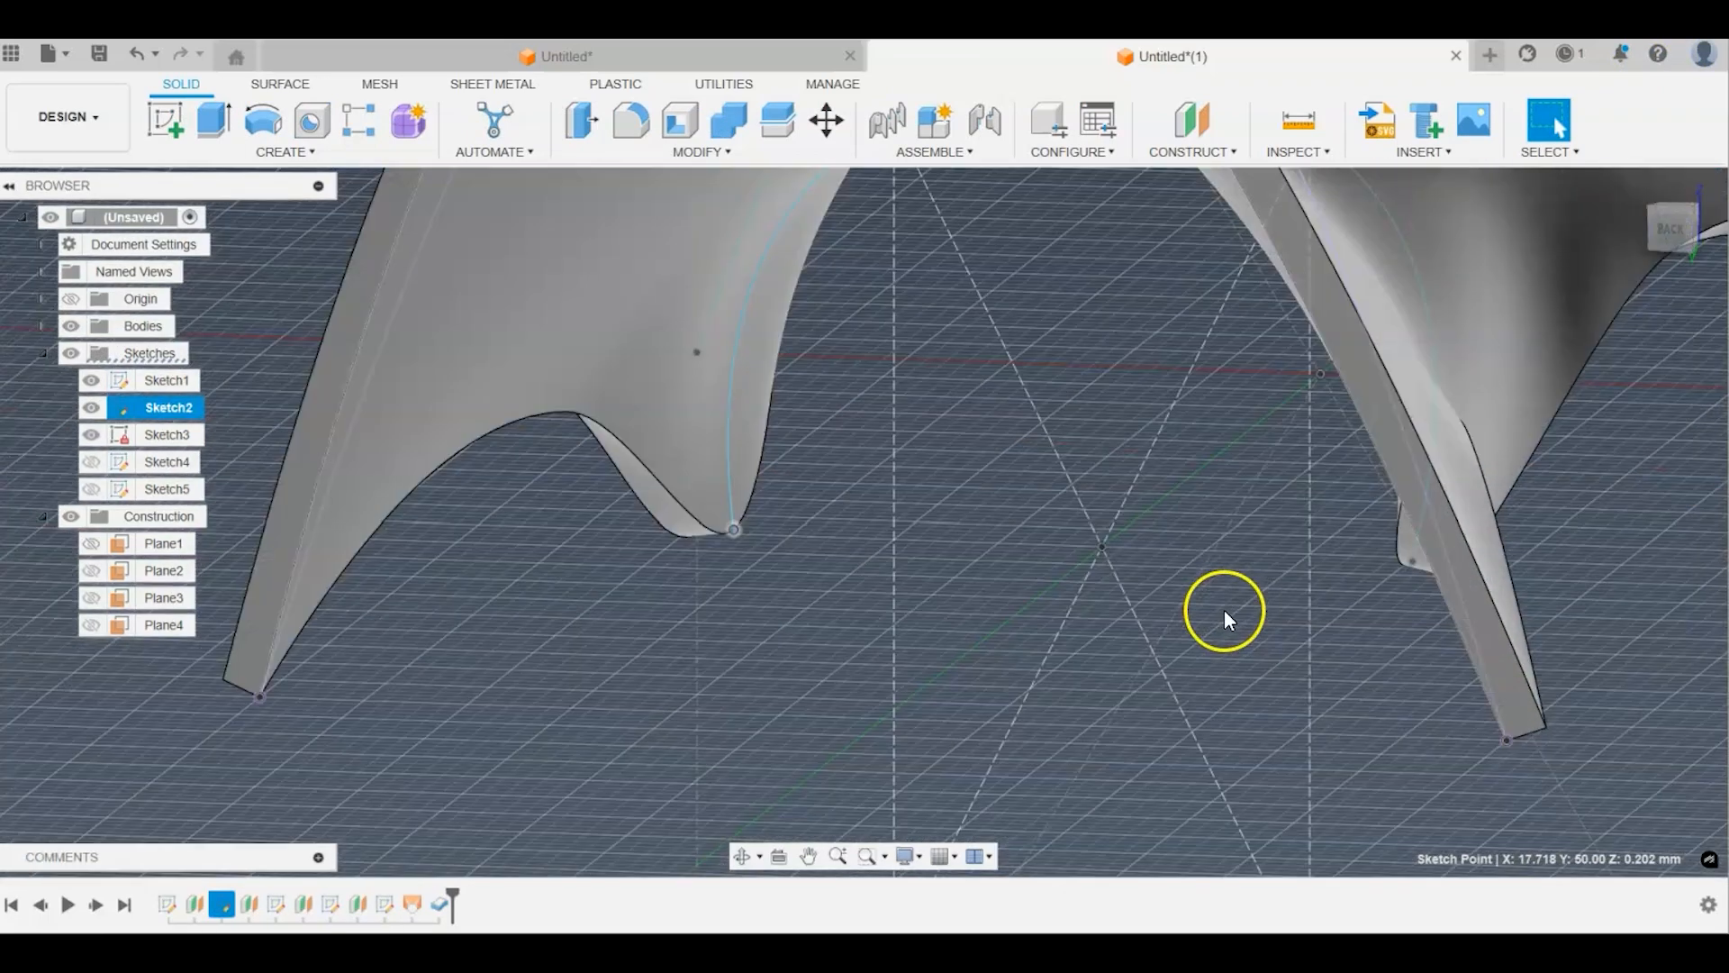
scroll(1224, 609, down, 3)
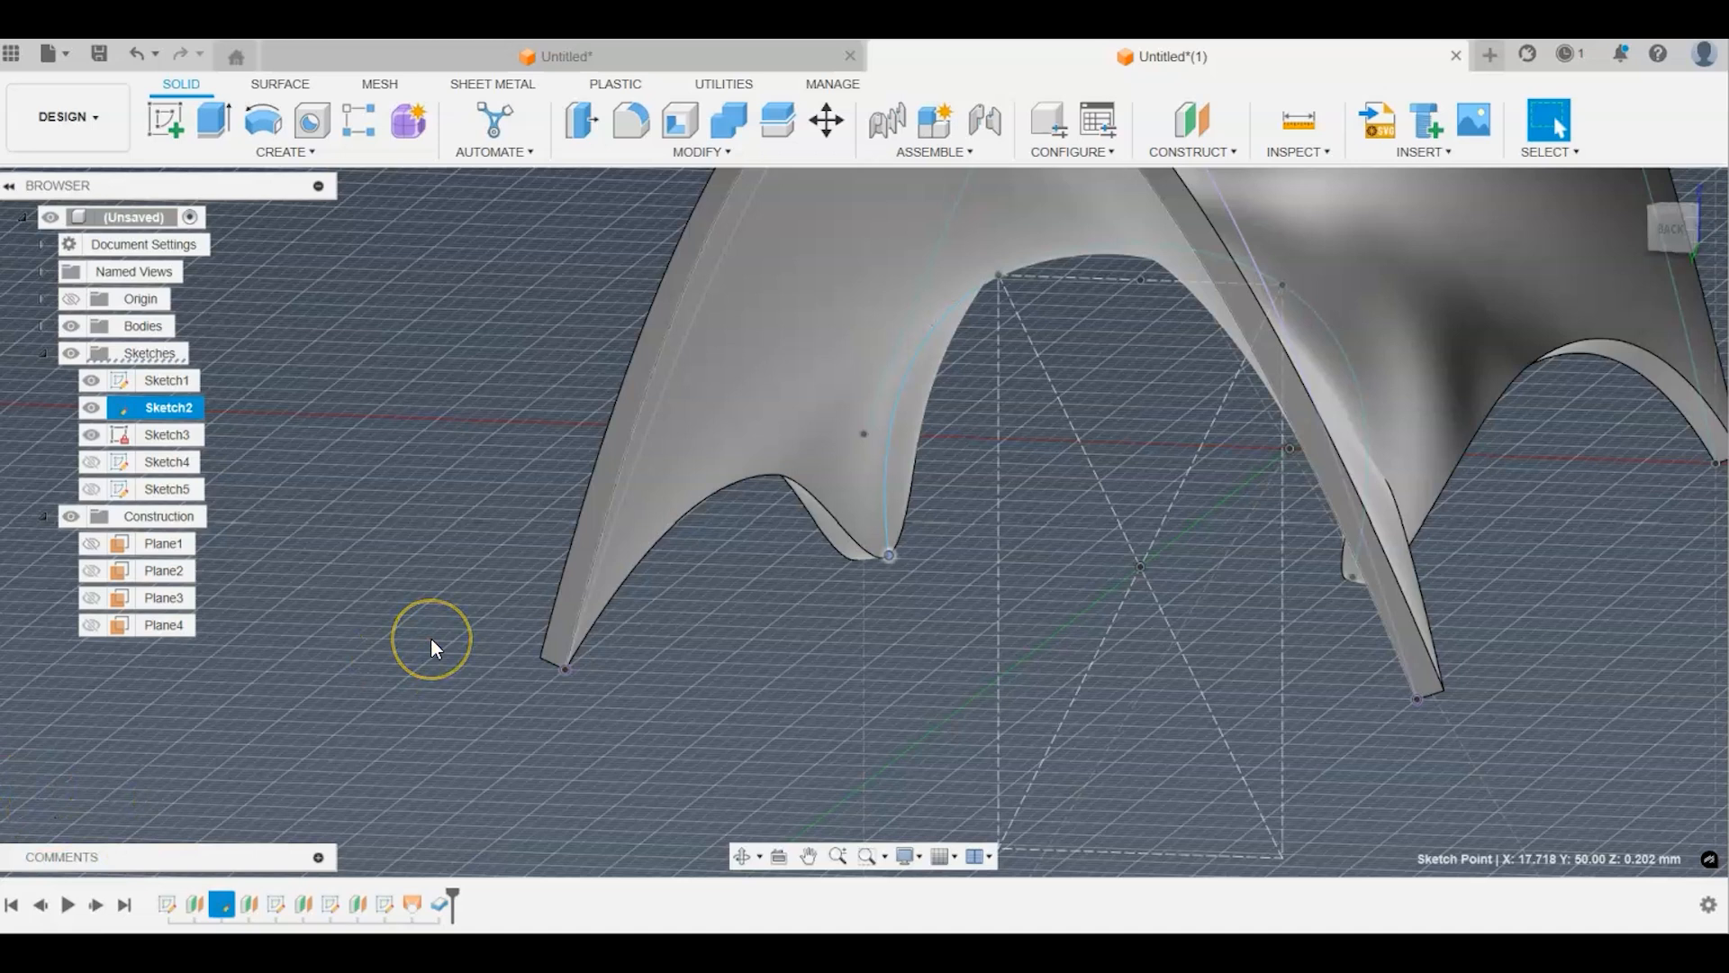
click(521, 621)
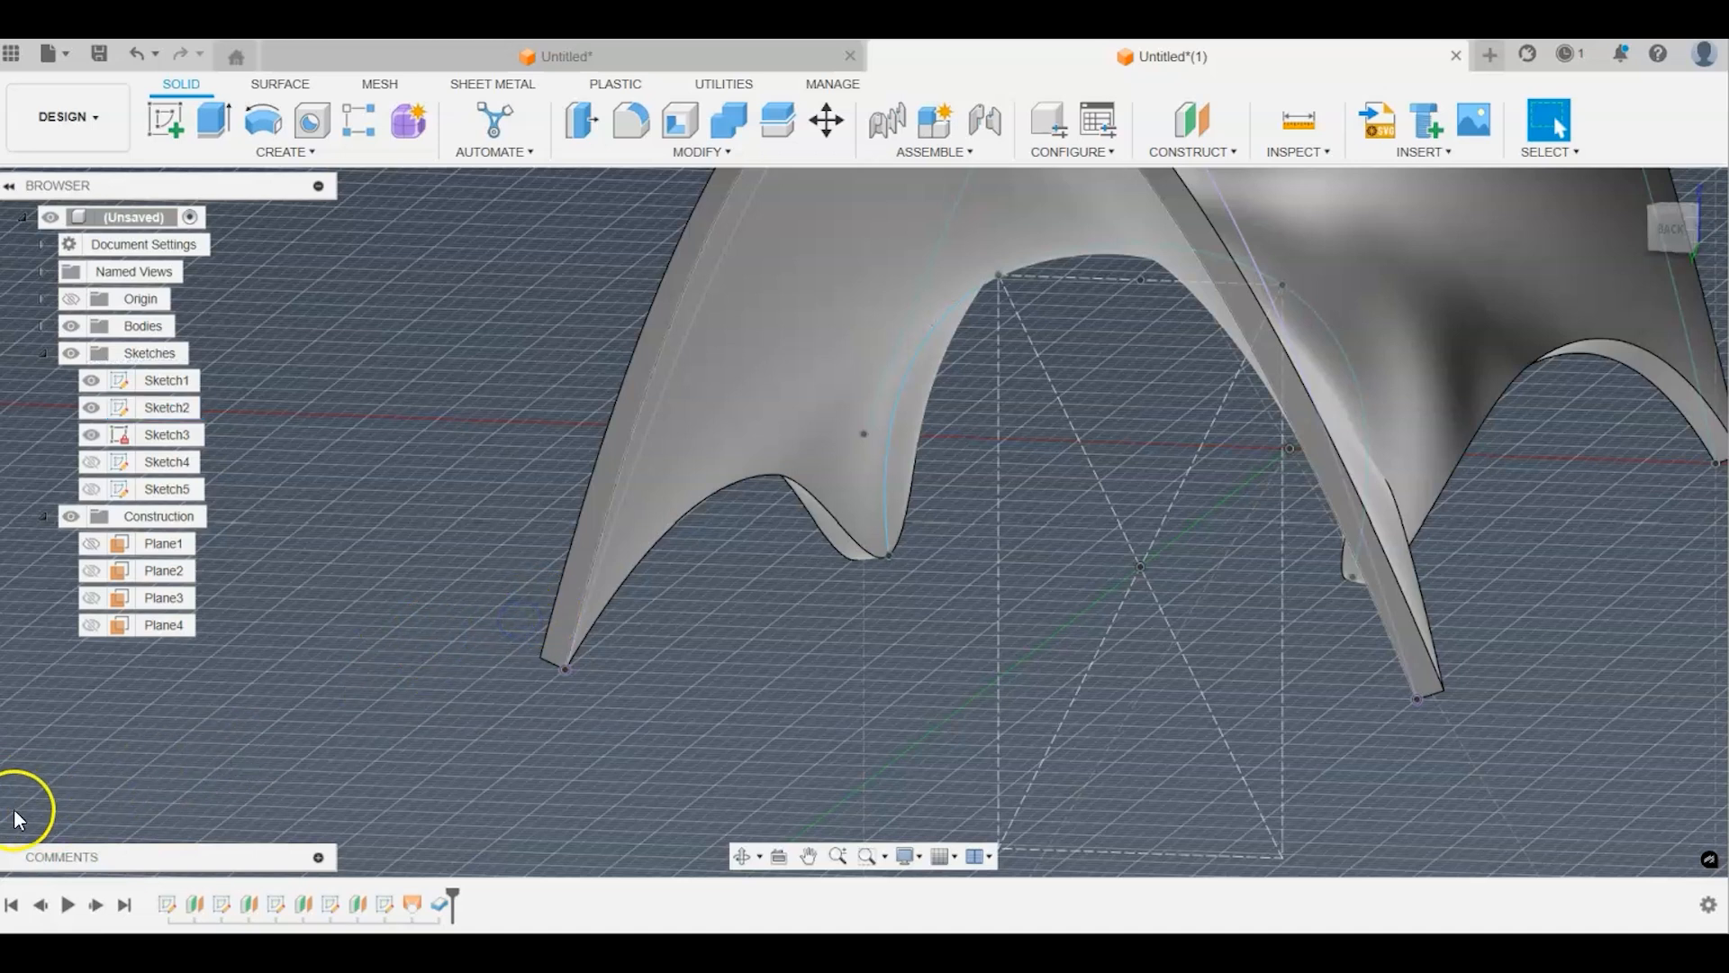